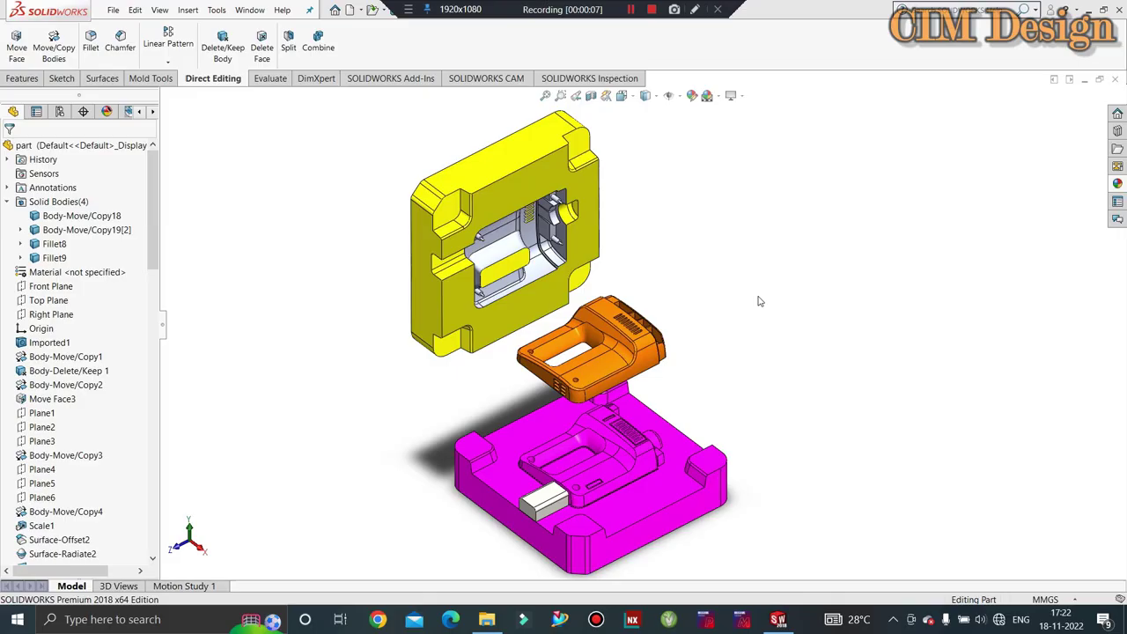
Step: Orbit and zoom the mold assembly to inspect it from several angles
mouse_move(762, 302)
middle_mouse_down()
mouse_move(734, 361)
mouse_move(732, 397)
mouse_move(718, 386)
middle_mouse_up()
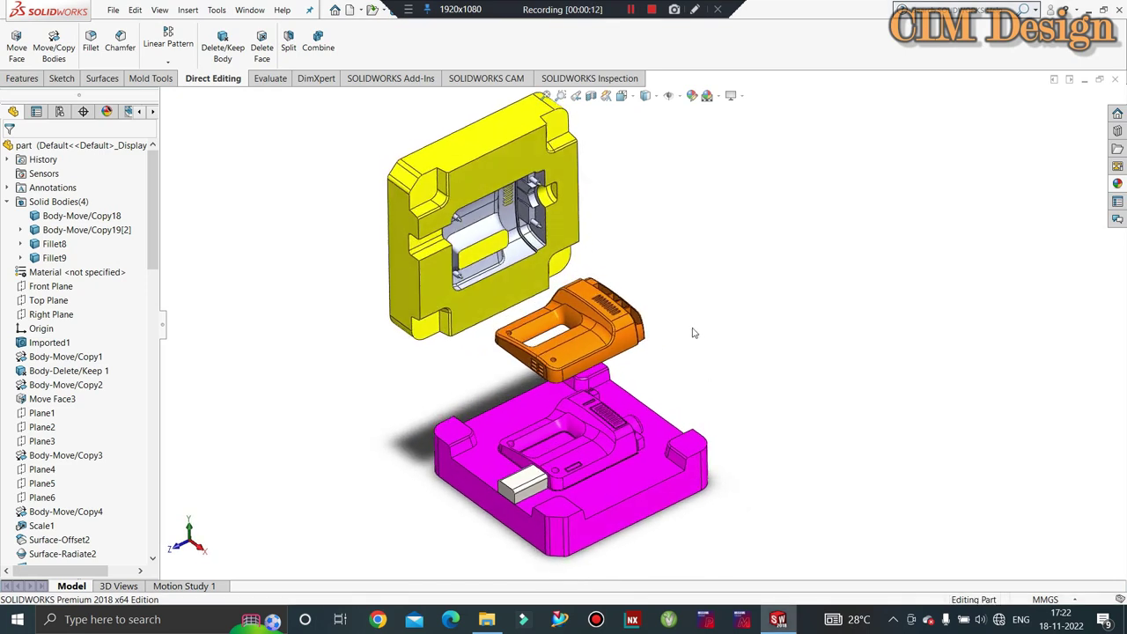
scroll(669, 346, "up", 2)
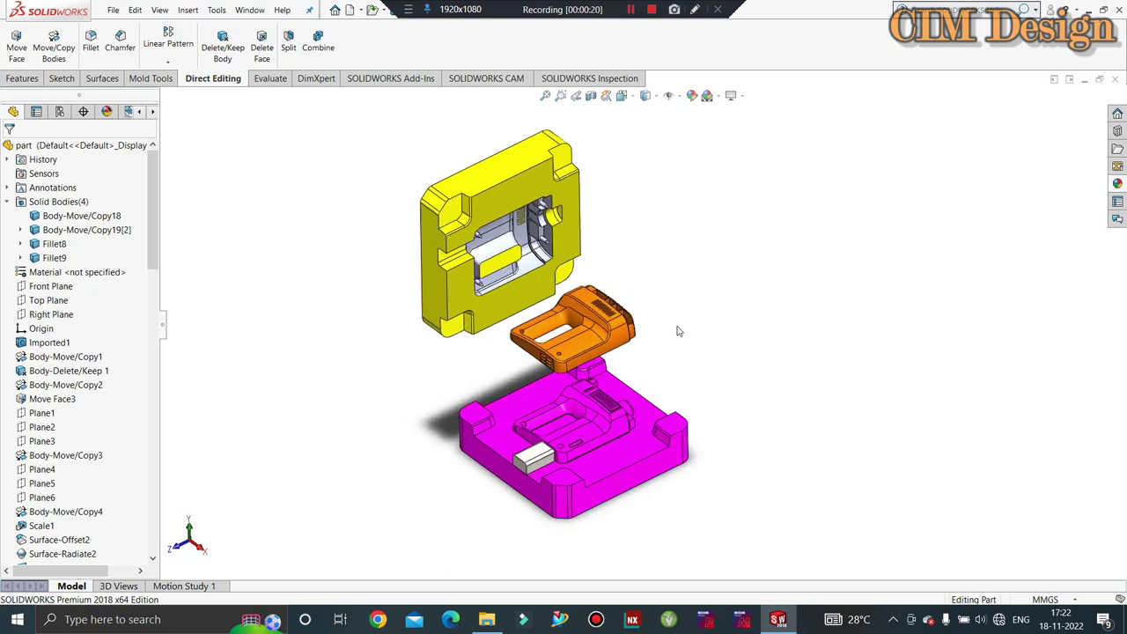
scroll(678, 331, "up", 2)
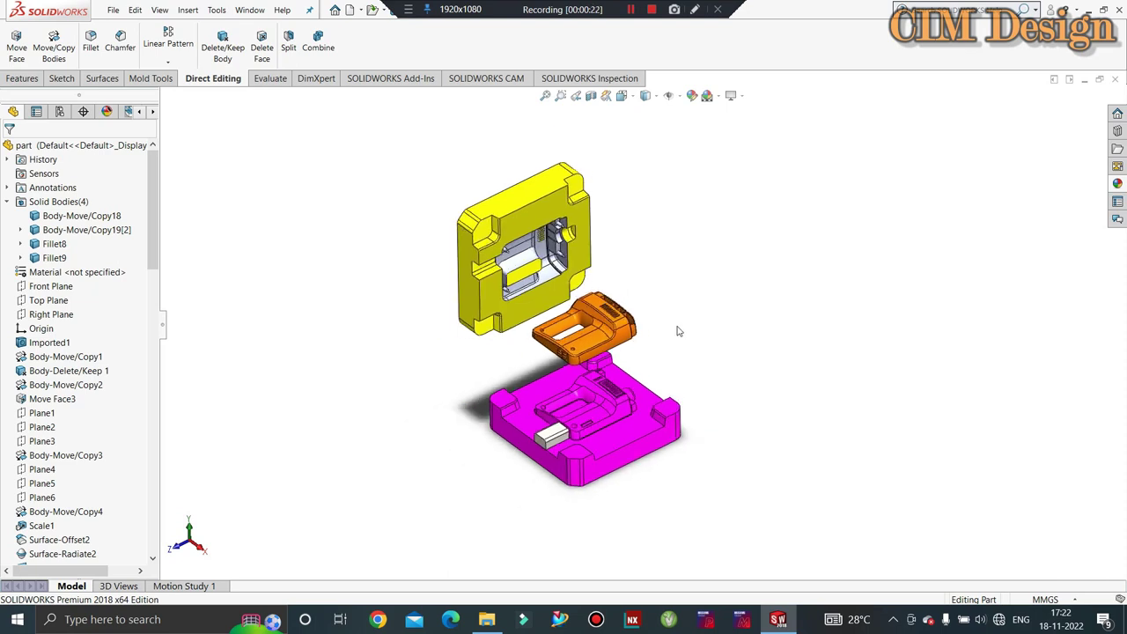
scroll(669, 333, "down", 2)
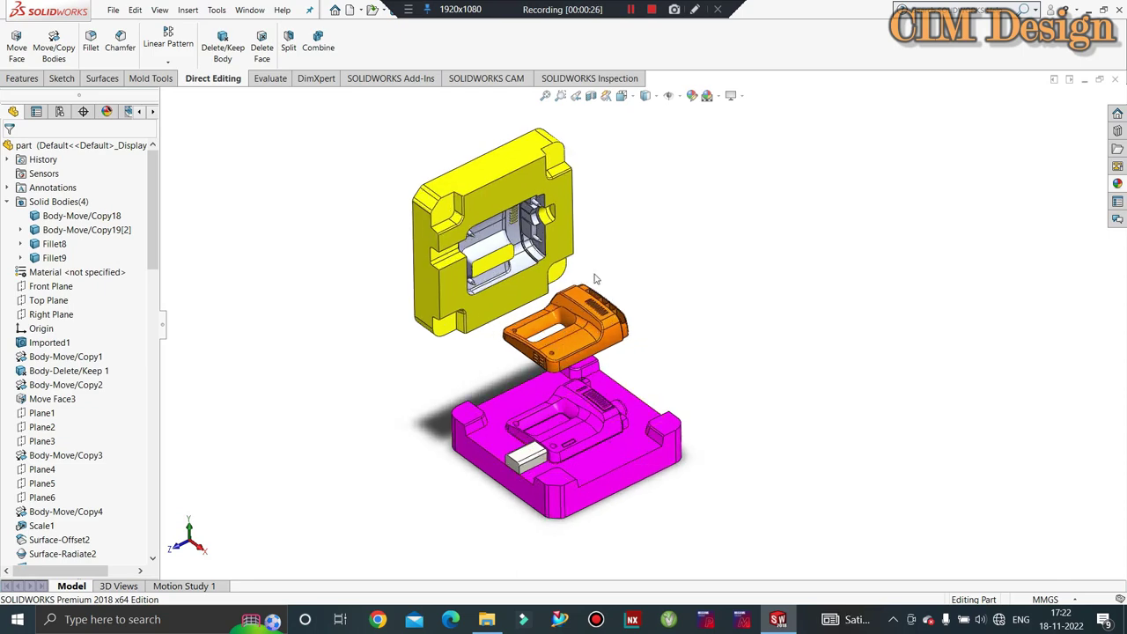
mouse_move(657, 306)
middle_mouse_down()
mouse_move(558, 240)
mouse_move(712, 174)
mouse_move(644, 296)
mouse_move(649, 241)
mouse_move(641, 359)
mouse_move(626, 377)
middle_mouse_up()
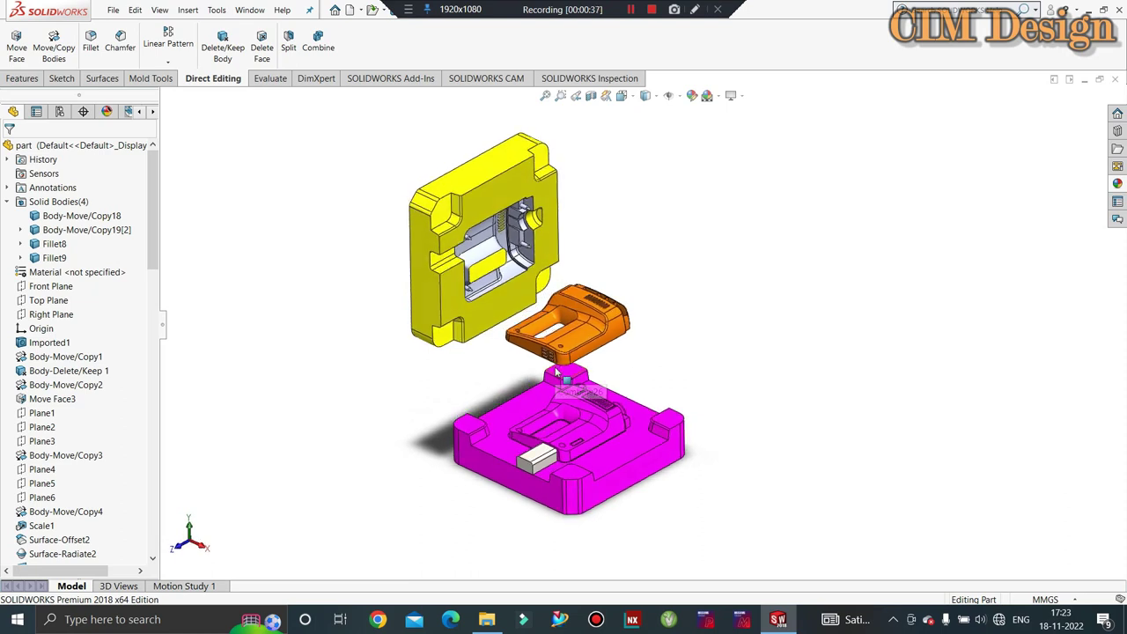
mouse_move(584, 363)
middle_mouse_down()
mouse_move(591, 345)
mouse_move(612, 388)
mouse_move(634, 344)
mouse_move(615, 343)
middle_mouse_up()
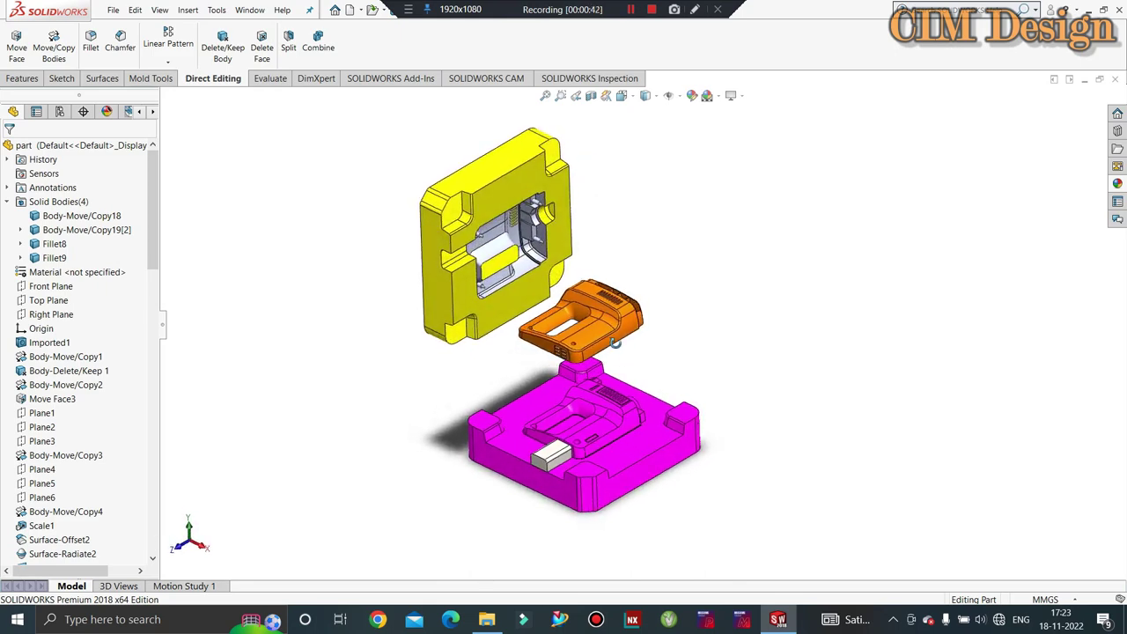
Step: Show the Surfaces tools via the Features tab and keep turning the assembly around its centre
left_click(22, 78)
left_click(103, 78)
mouse_move(765, 303)
middle_mouse_down()
mouse_move(763, 290)
mouse_move(767, 307)
middle_mouse_up()
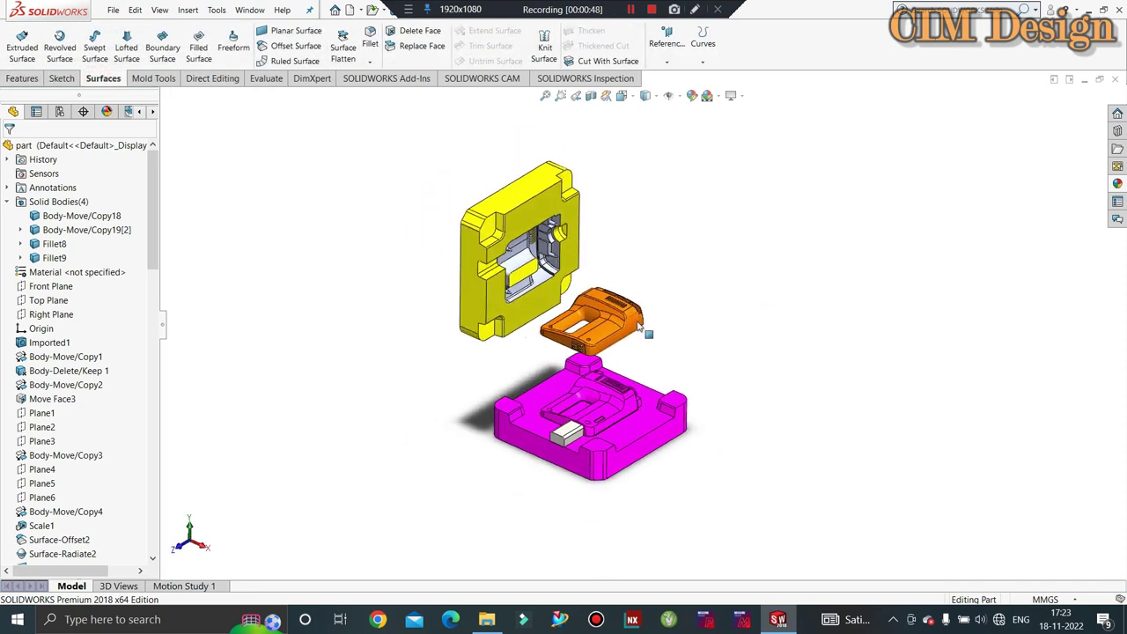
middle_click_drag(656, 350, 650, 330)
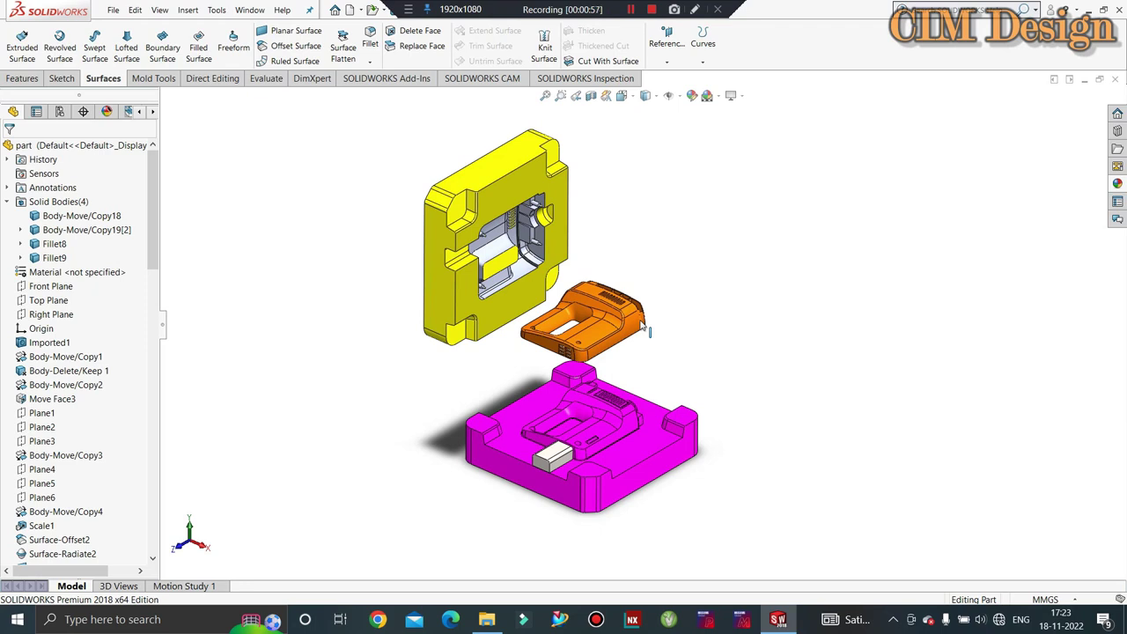
middle_click_drag(659, 312, 692, 331)
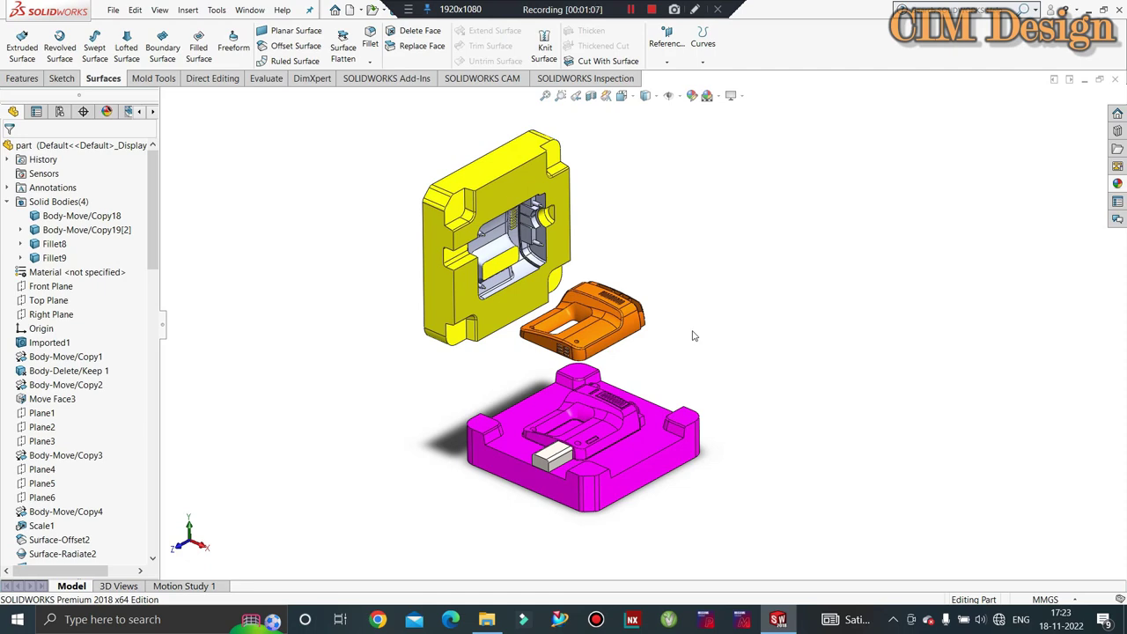
mouse_move(693, 336)
middle_mouse_down()
mouse_move(695, 310)
mouse_move(700, 355)
mouse_move(684, 323)
middle_mouse_up()
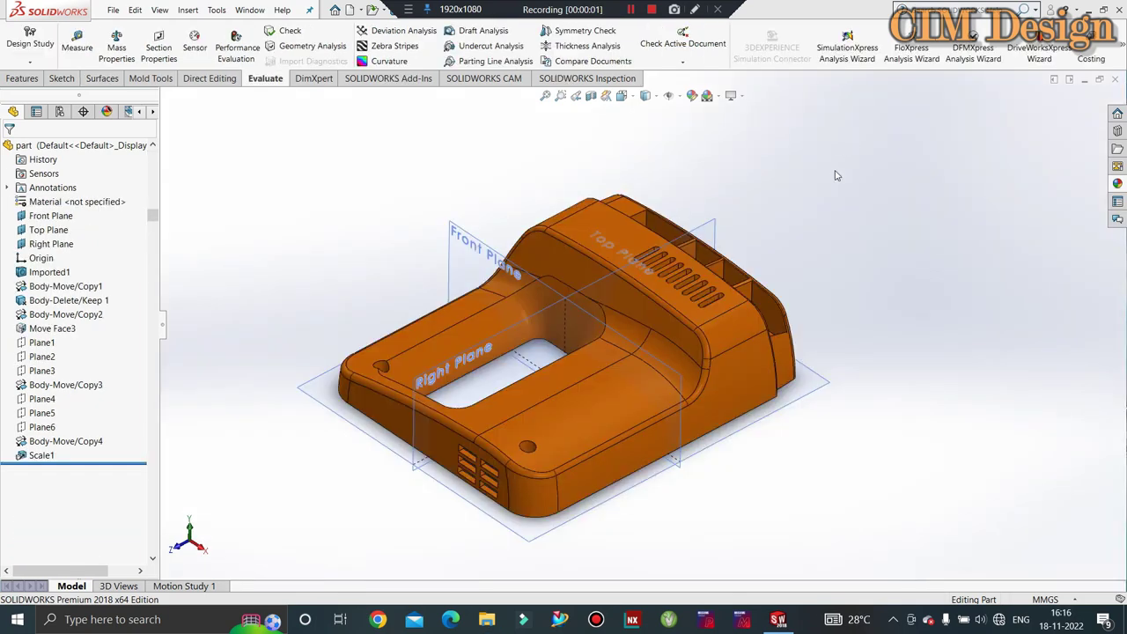
Step: View the orange housing in standard isometric (Ctrl+7), then orbit and zoom for a closer look
mouse_move(837, 175)
middle_mouse_down()
mouse_move(818, 222)
mouse_move(772, 269)
mouse_move(773, 235)
mouse_move(781, 244)
mouse_move(688, 279)
mouse_move(582, 347)
mouse_move(569, 537)
middle_mouse_up()
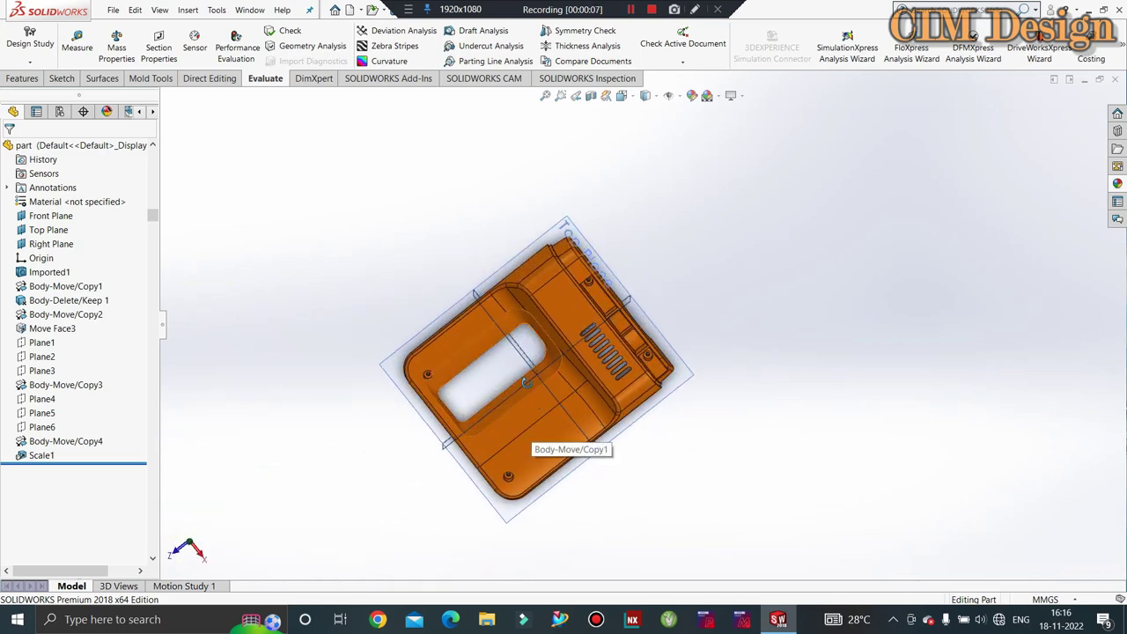
key("ctrl+7")
key("ctrl+7")
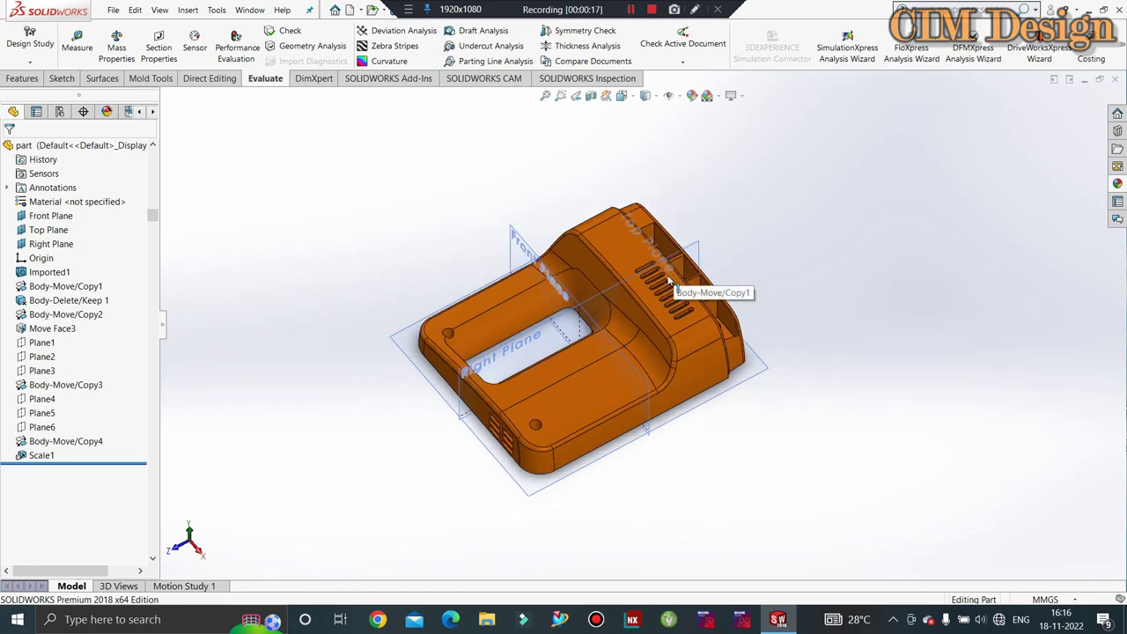
middle_click_drag(676, 264, 637, 286)
scroll(627, 289, "down", 2)
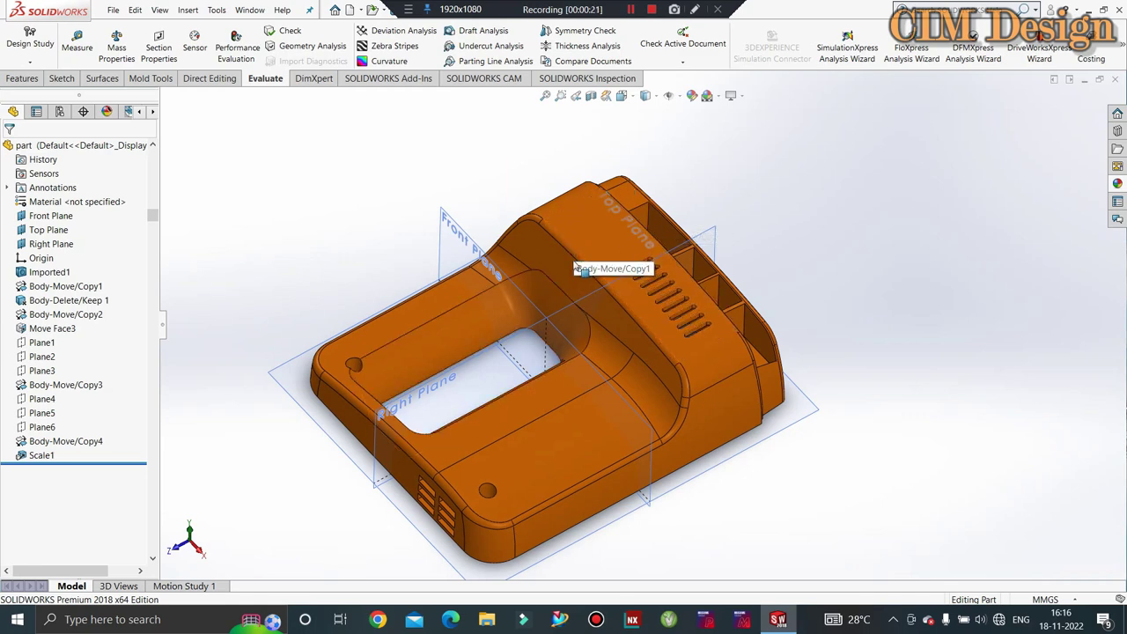
right_click(34, 457)
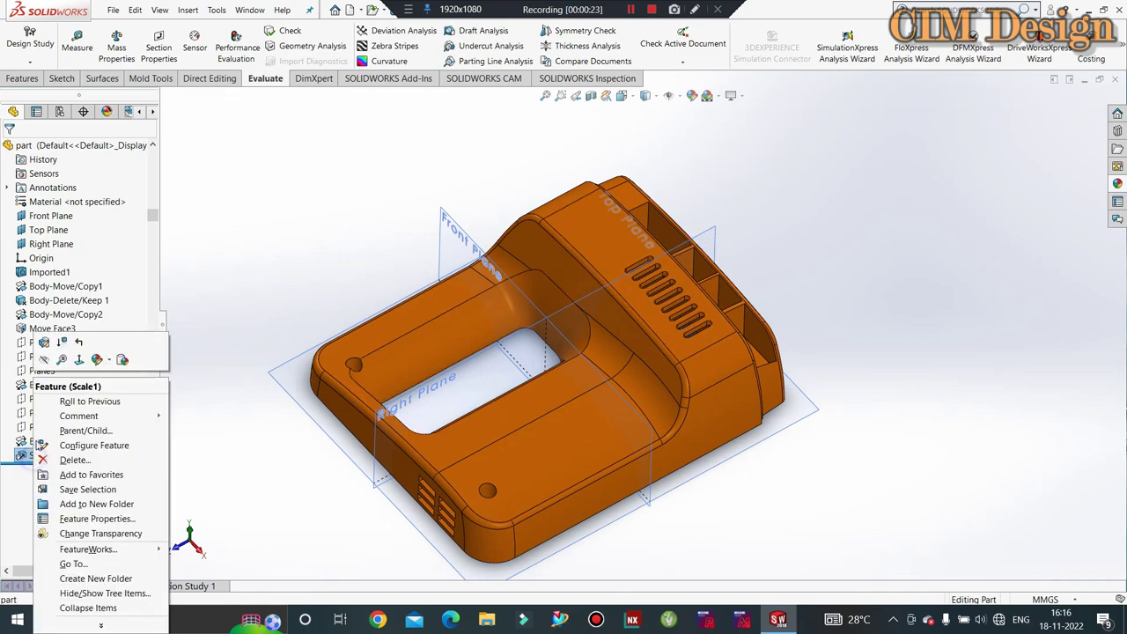
left_click(44, 343)
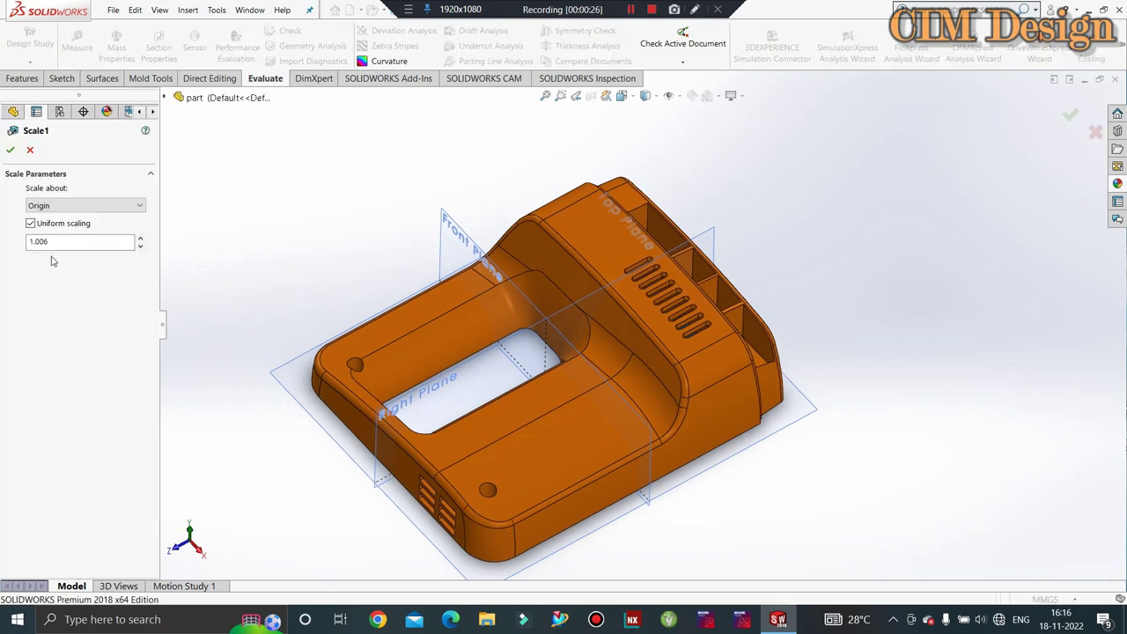
double_click(35, 242)
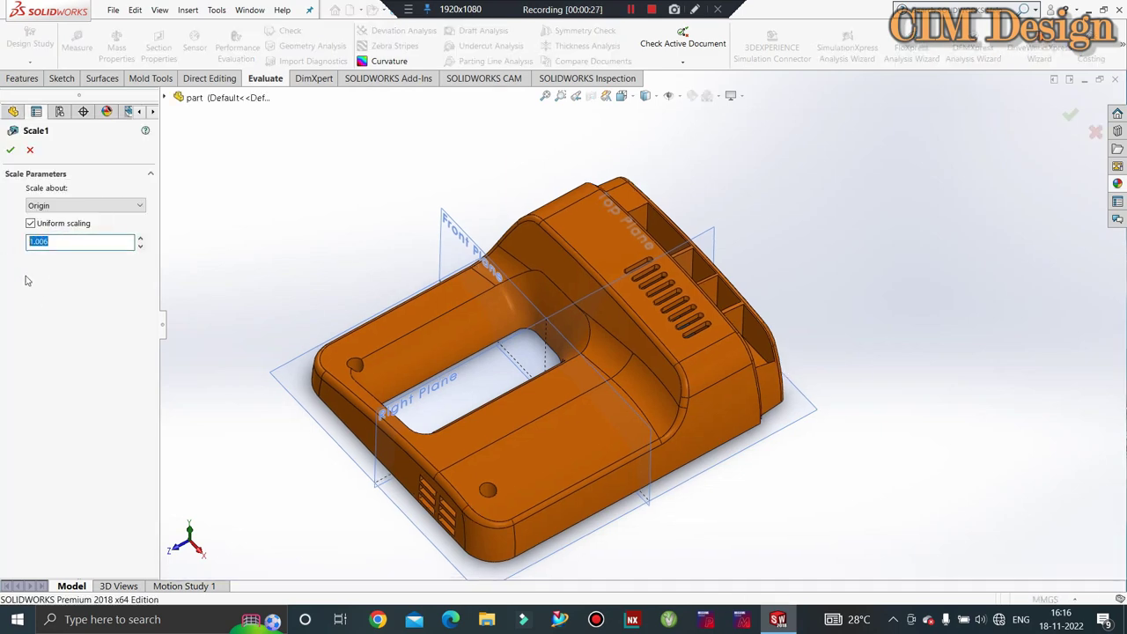
left_click(30, 151)
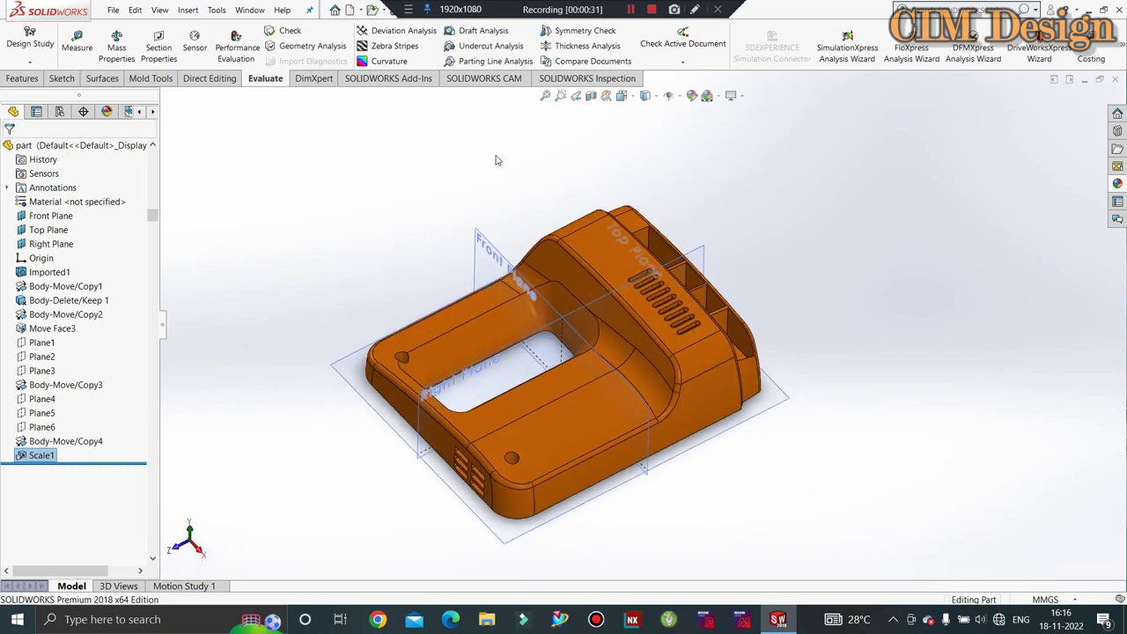
left_click(469, 32)
type("0.5")
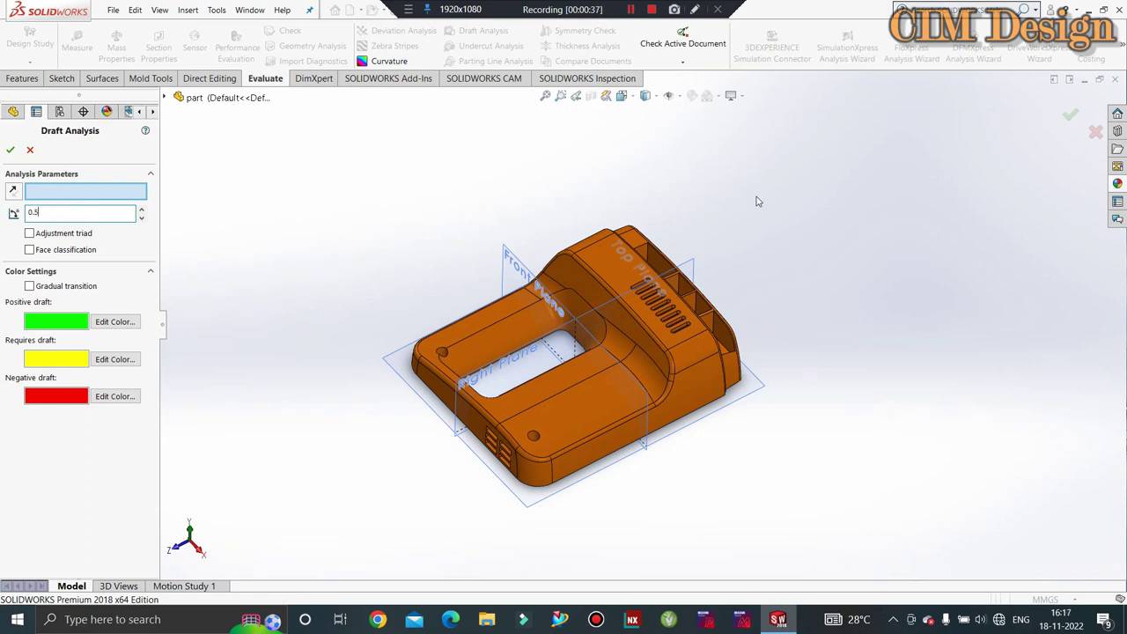
Step: Use Top Plane as the 0.50deg draft pull direction and zoom in on the draft colours
left_click_drag(756, 202, 370, 515)
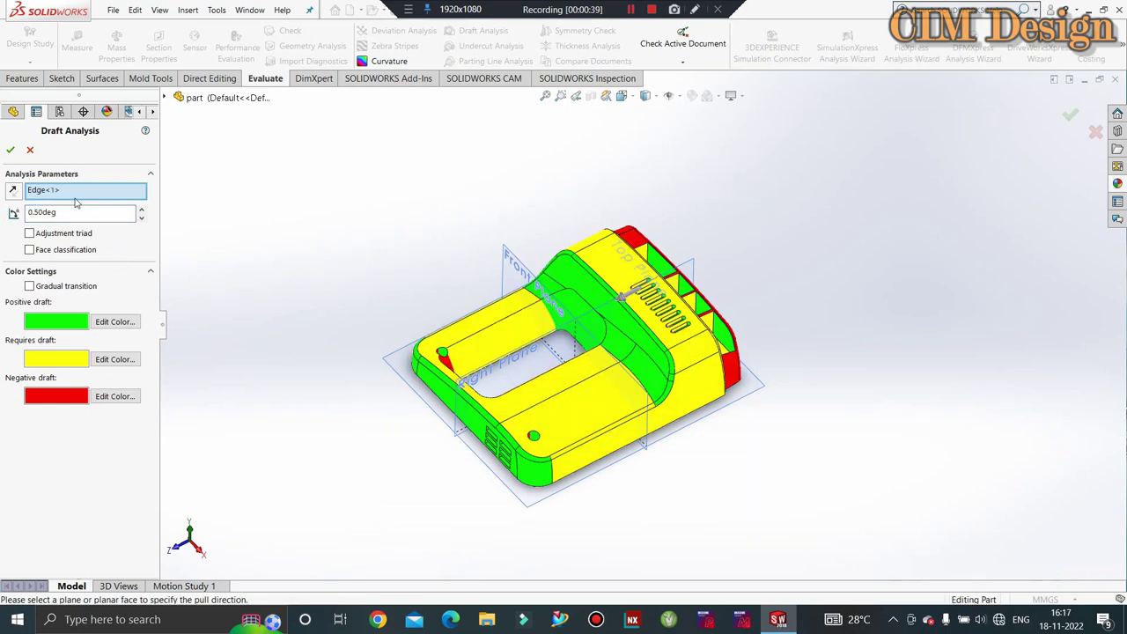
left_click(407, 384)
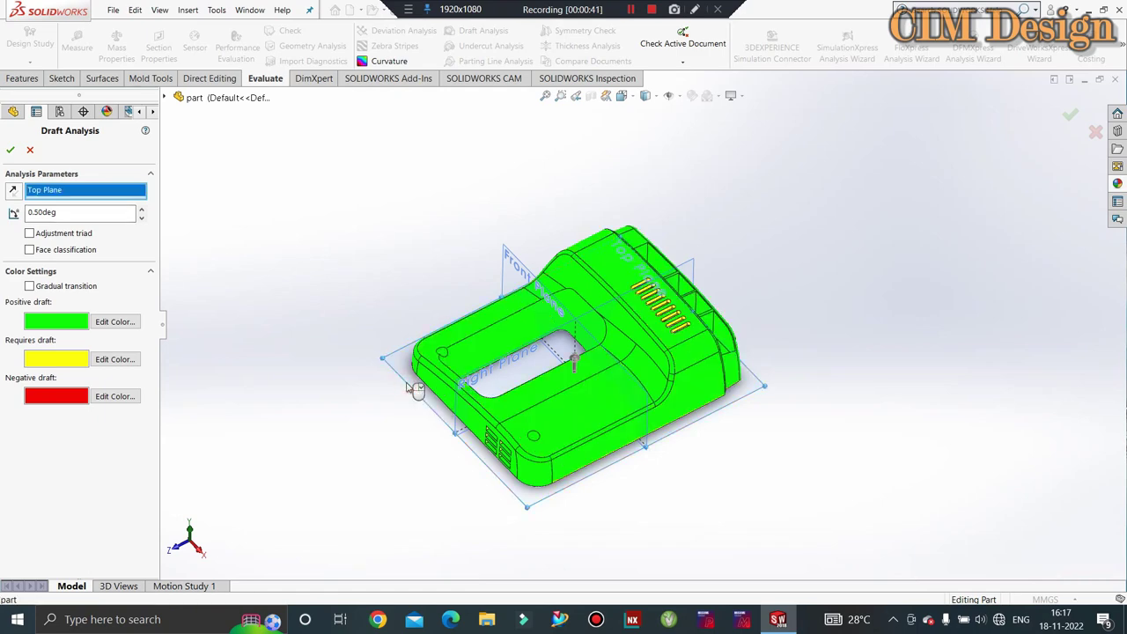
mouse_move(463, 405)
middle_mouse_down()
mouse_move(484, 425)
mouse_move(641, 273)
middle_mouse_up()
scroll(640, 273, "down", 3)
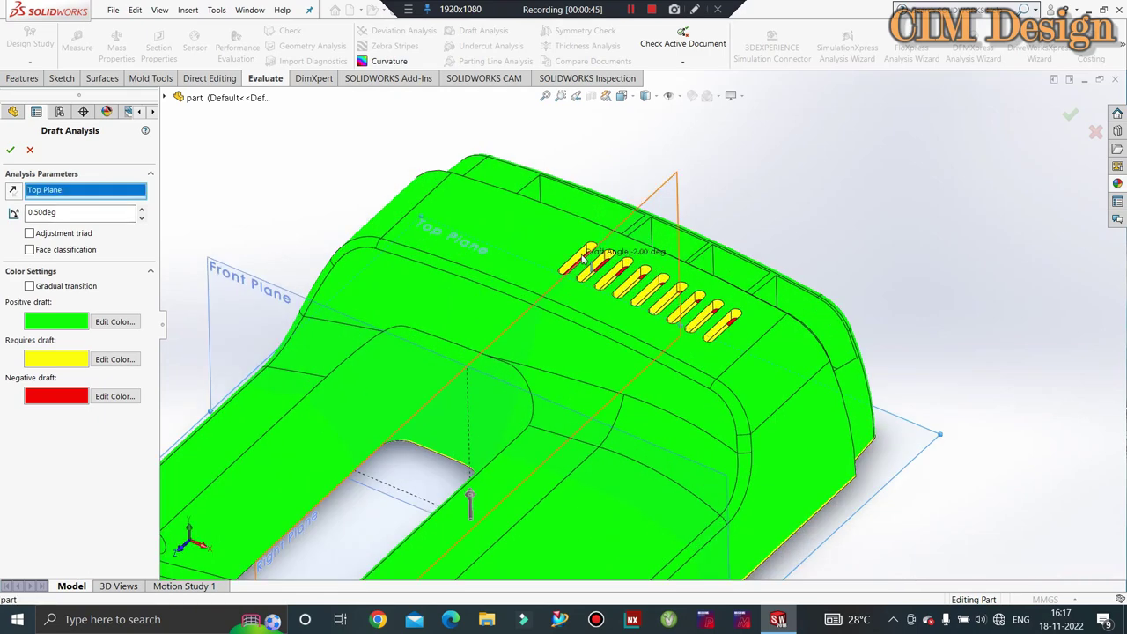
scroll(640, 273, "down", 2)
scroll(640, 273, "down", 2)
scroll(634, 286, "down", 2)
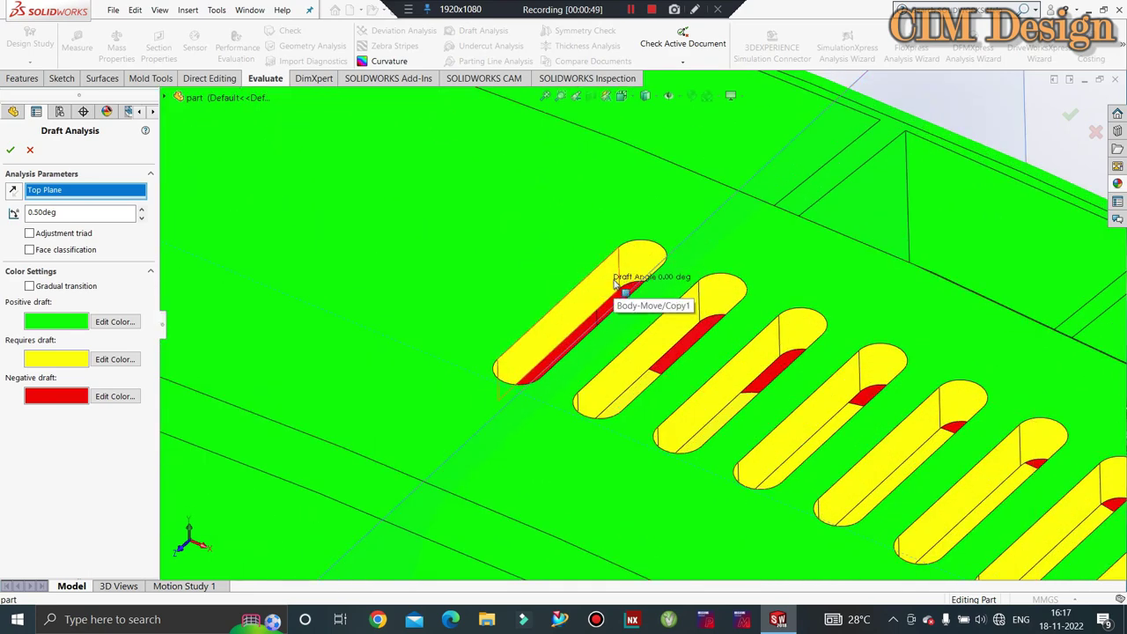
scroll(617, 284, "up", 5)
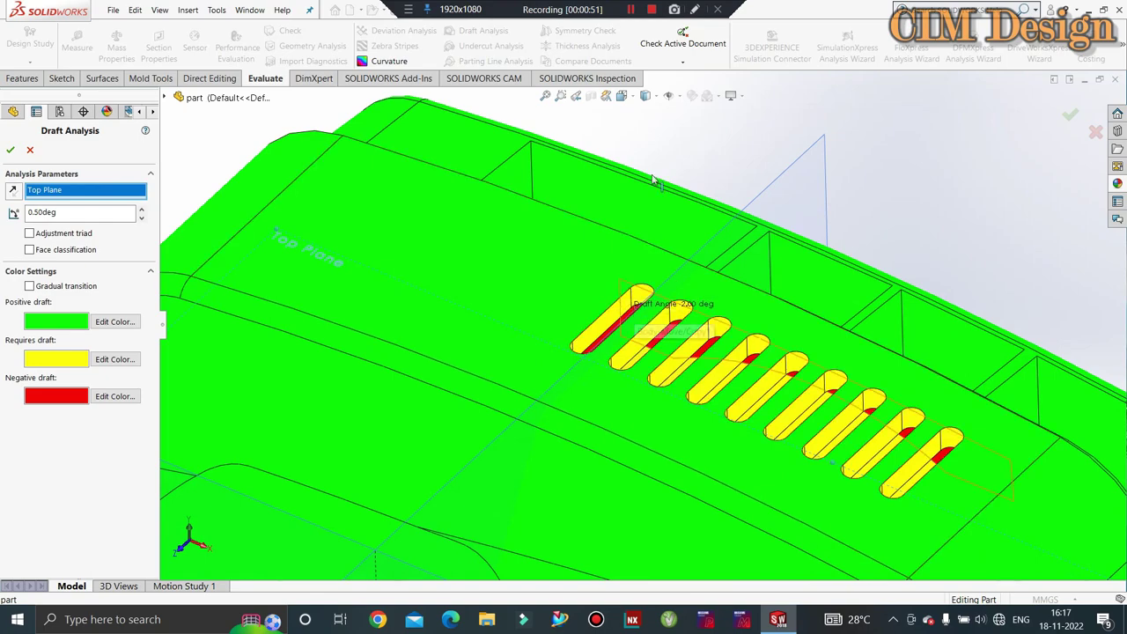
scroll(637, 152, "up", 2)
scroll(642, 277, "up", 3)
scroll(642, 276, "up", 2)
Step: Check draft colours from underside, isometric and side views, then cancel the analysis
mouse_move(643, 277)
middle_mouse_down()
mouse_move(640, 127)
mouse_move(674, 423)
middle_mouse_up()
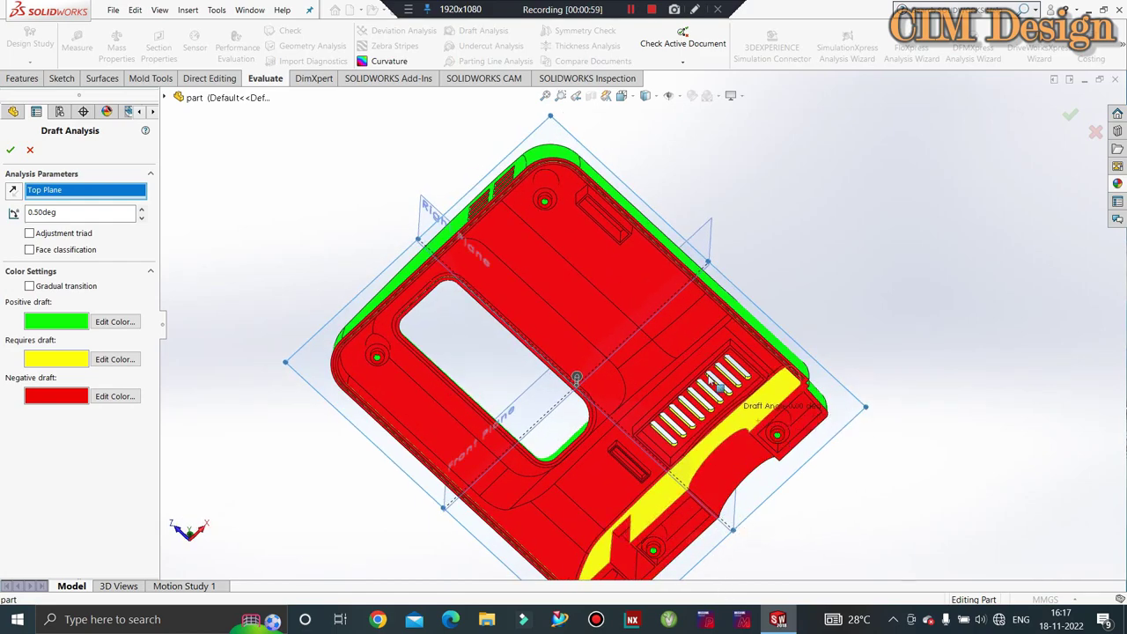
key("ctrl+7")
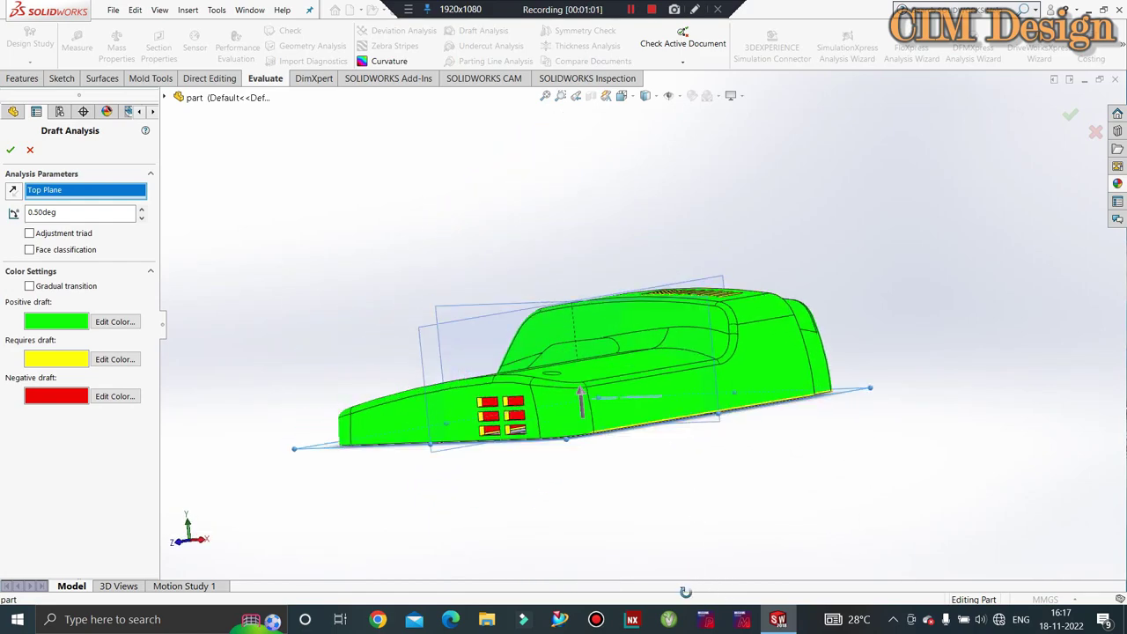
mouse_move(730, 273)
middle_mouse_down()
mouse_move(627, 346)
mouse_move(467, 310)
middle_mouse_up()
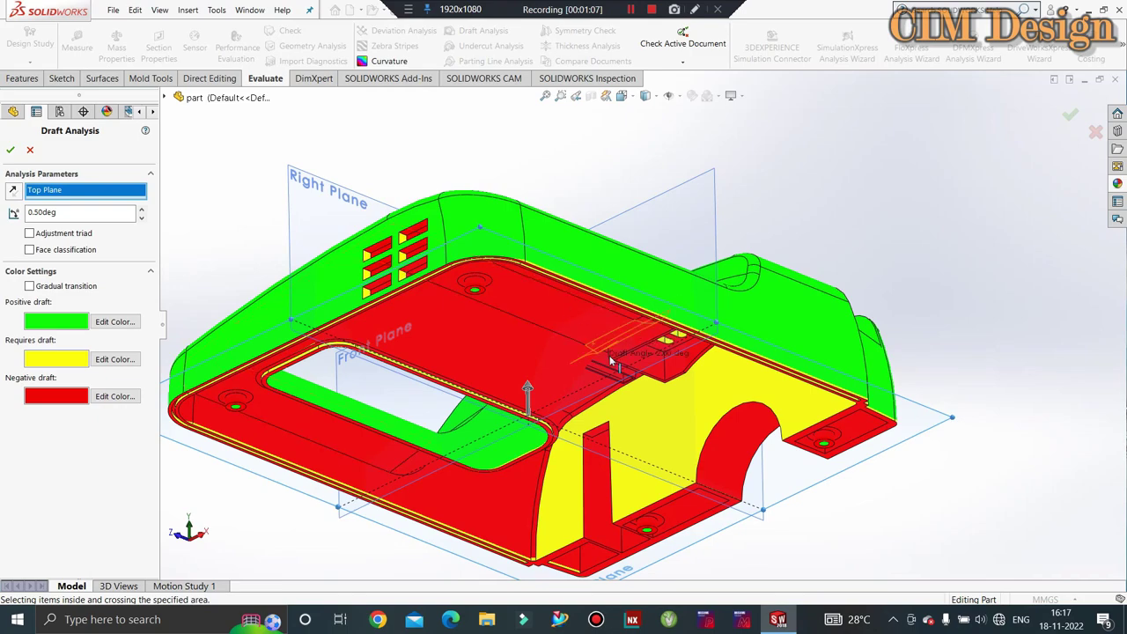
mouse_move(611, 361)
middle_mouse_down()
mouse_move(680, 453)
mouse_move(689, 432)
middle_mouse_up()
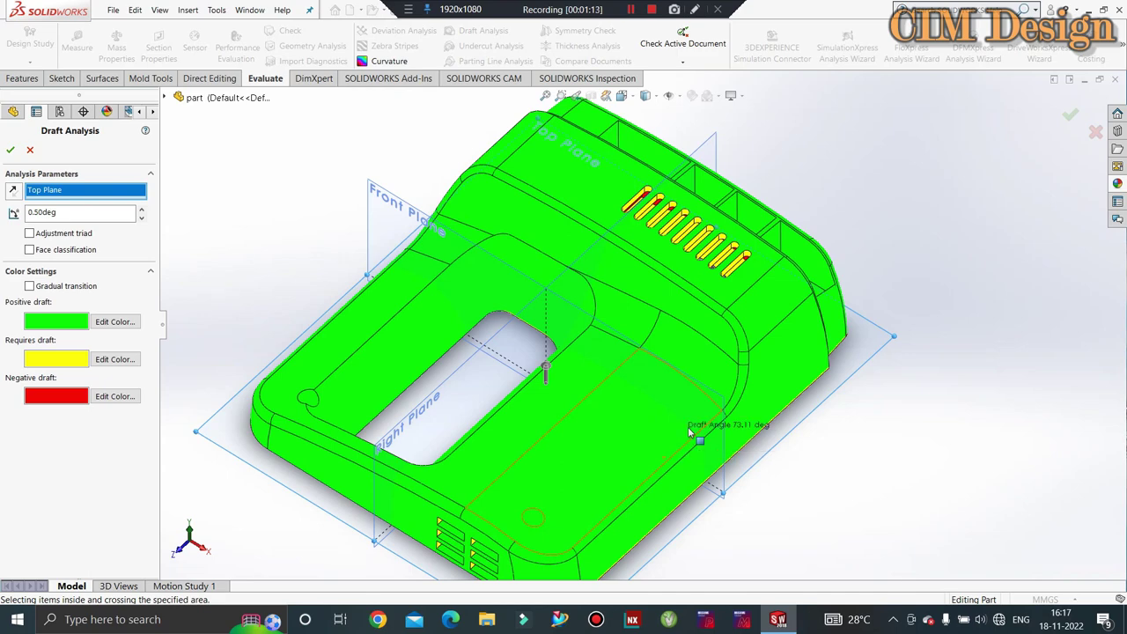
mouse_move(653, 379)
middle_mouse_down()
mouse_move(657, 276)
mouse_move(233, 301)
middle_mouse_up()
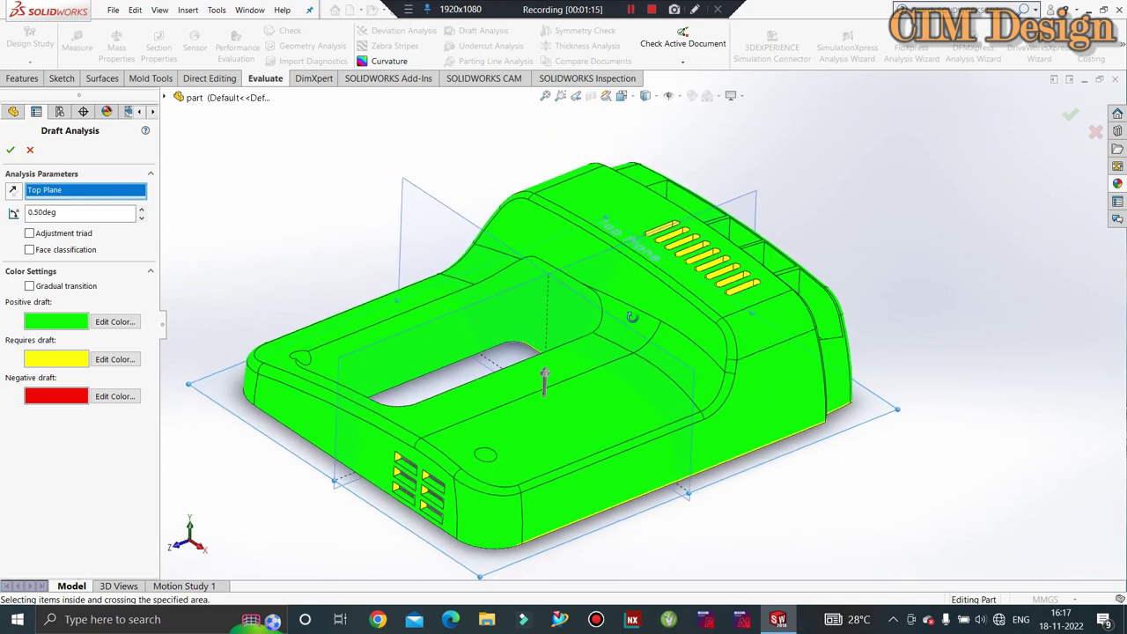
left_click(30, 150)
Step: Orbit and zoom the housing to see its open inner side and an angled top view
scroll(619, 293, "up", 3)
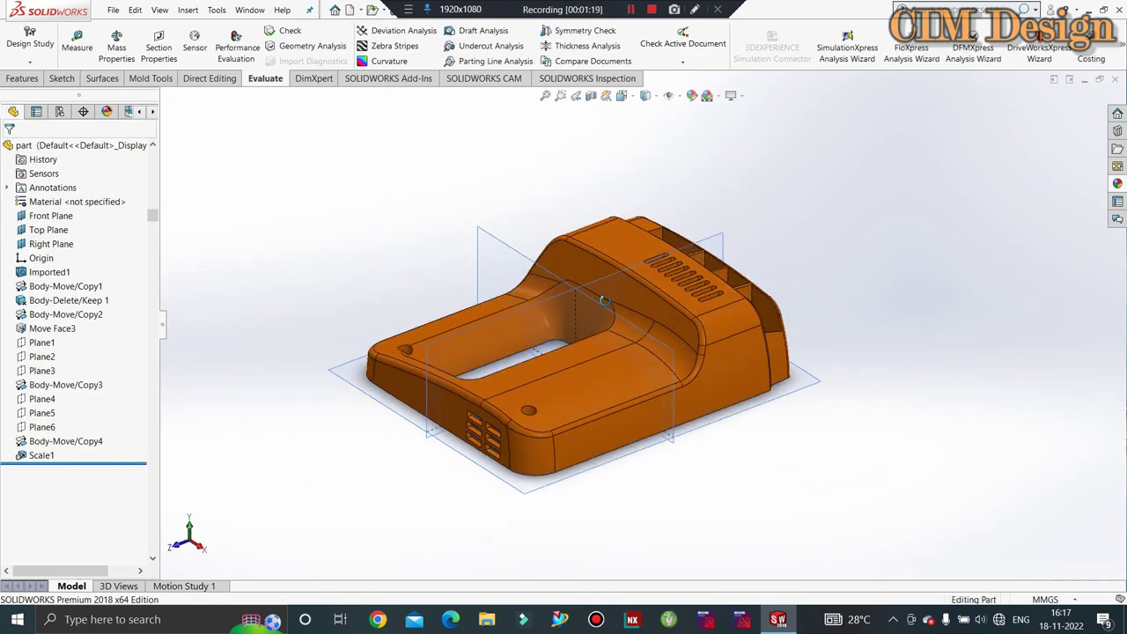
middle_click_drag(662, 301, 525, 464)
scroll(529, 457, "down", 2)
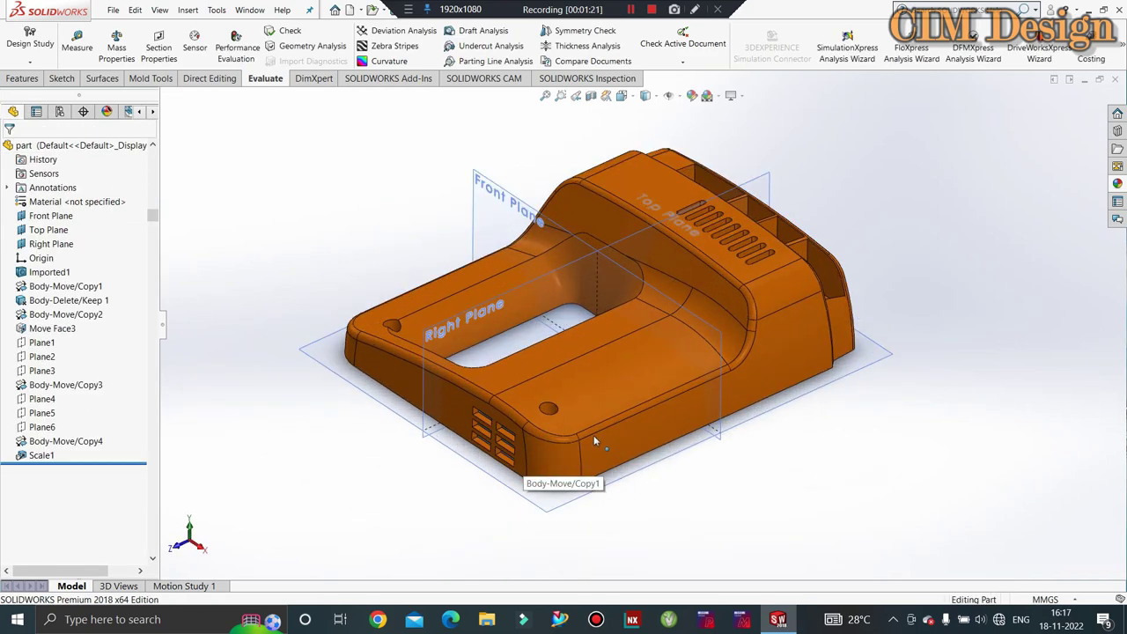
mouse_move(561, 386)
middle_mouse_down()
mouse_move(588, 388)
mouse_move(608, 252)
mouse_move(674, 279)
mouse_move(701, 360)
mouse_move(672, 210)
mouse_move(621, 212)
mouse_move(634, 229)
mouse_move(615, 195)
middle_mouse_up()
mouse_move(679, 410)
middle_mouse_down()
mouse_move(628, 162)
mouse_move(614, 324)
middle_mouse_up()
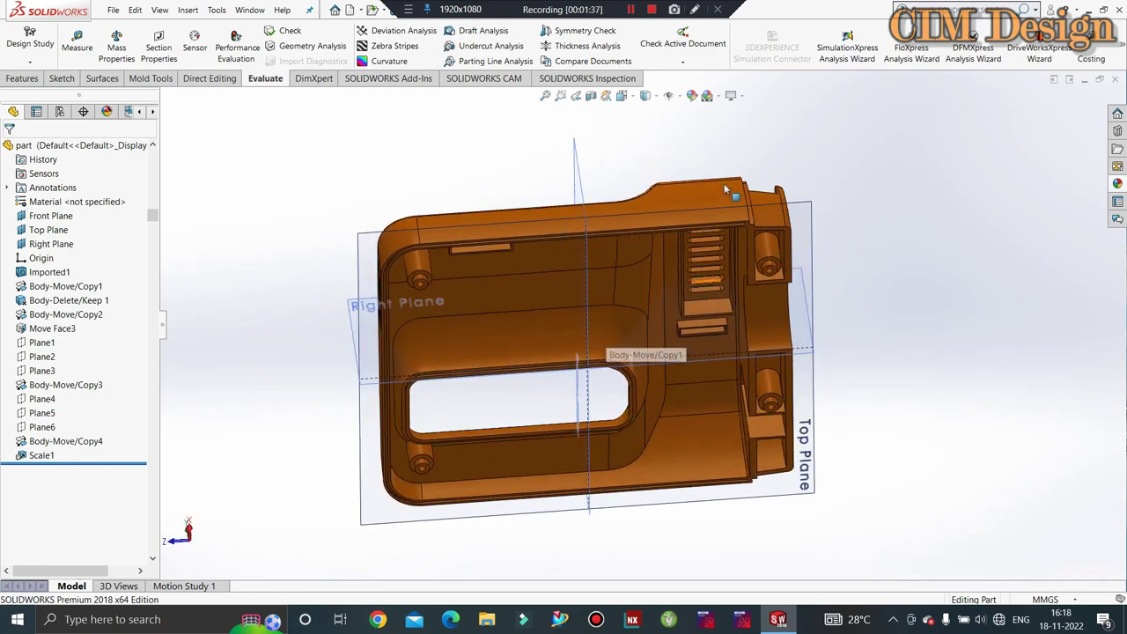
mouse_move(668, 237)
middle_mouse_down()
mouse_move(702, 397)
mouse_move(734, 471)
mouse_move(743, 406)
mouse_move(725, 471)
mouse_move(692, 396)
middle_mouse_up()
scroll(654, 319, "up", 3)
scroll(634, 289, "up", 3)
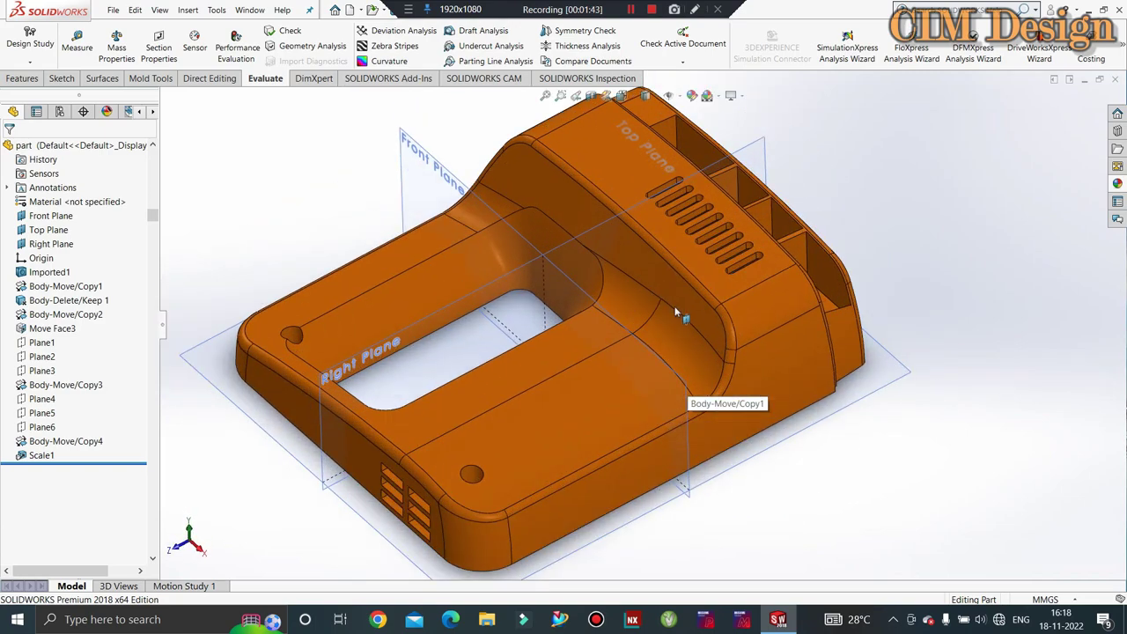
scroll(634, 289, "down", 1)
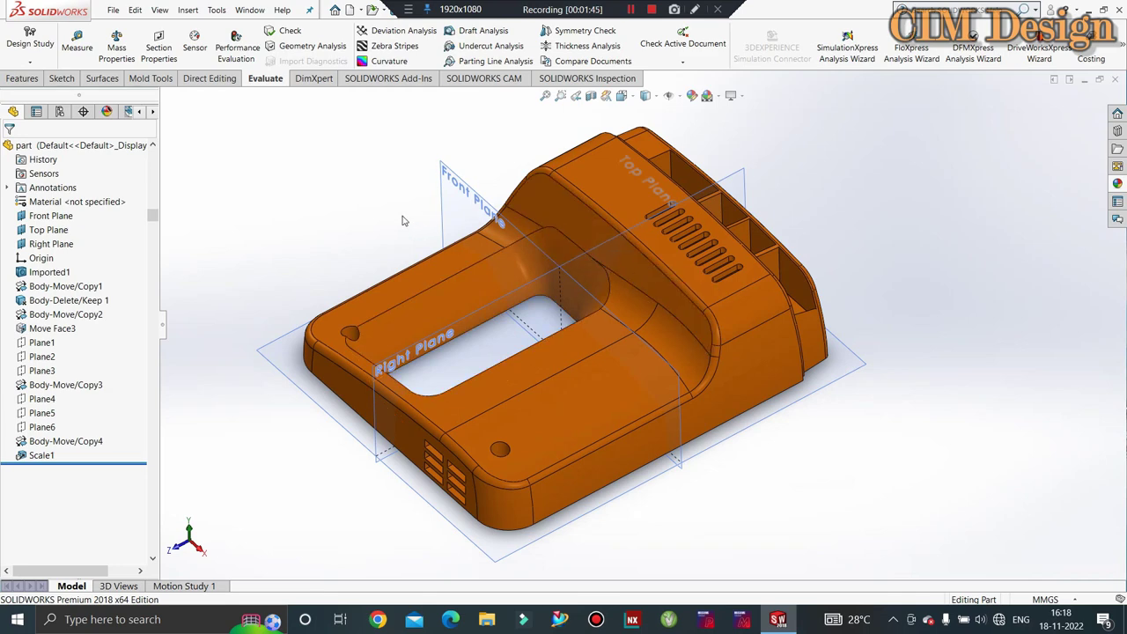
middle_click_drag(621, 253, 625, 279, "ctrl")
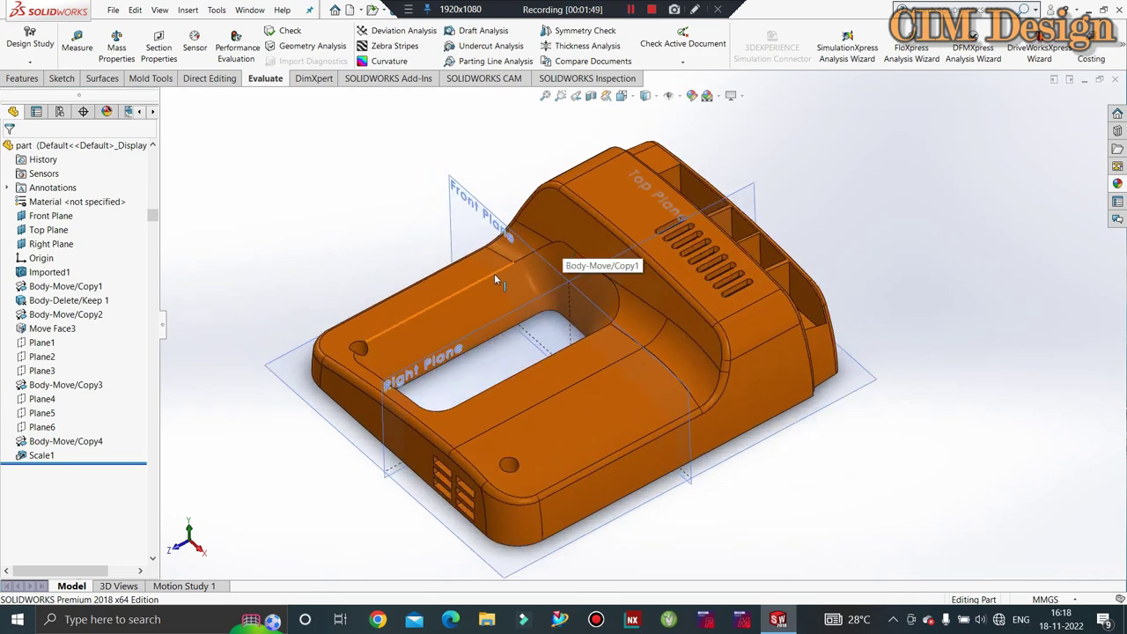
Step: Rotate the part through low side and top views, then bring up the Mold Tools commands
middle_click_drag(495, 273, 454, 292)
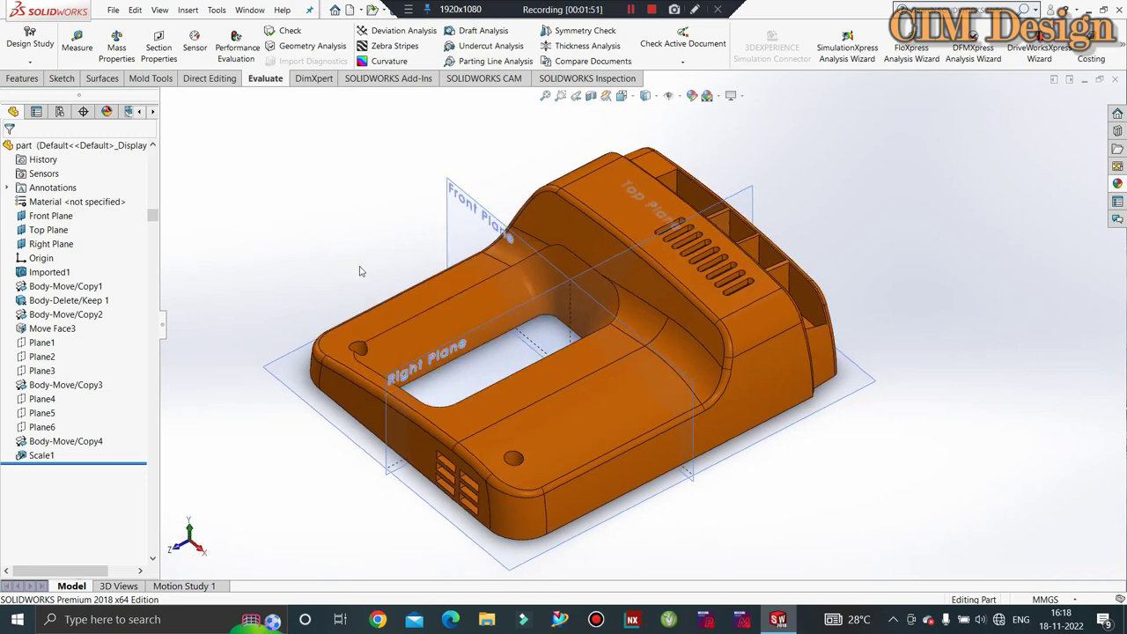
middle_click_drag(356, 443, 347, 402)
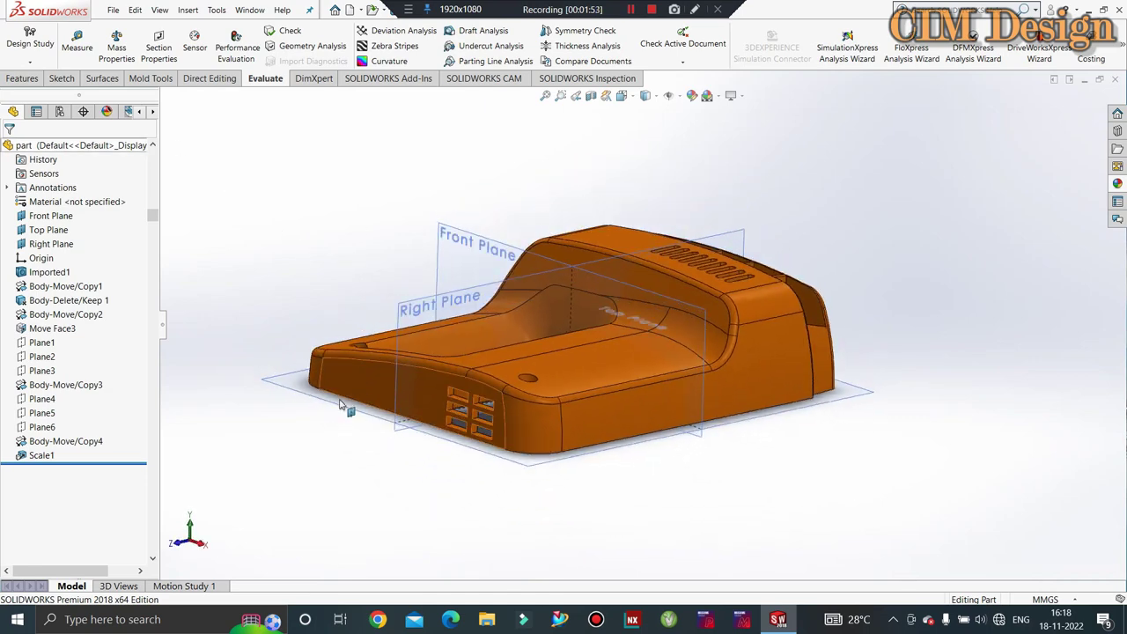
scroll(384, 351, "down", 5)
scroll(412, 340, "up", 5)
middle_click_drag(390, 322, 772, 342)
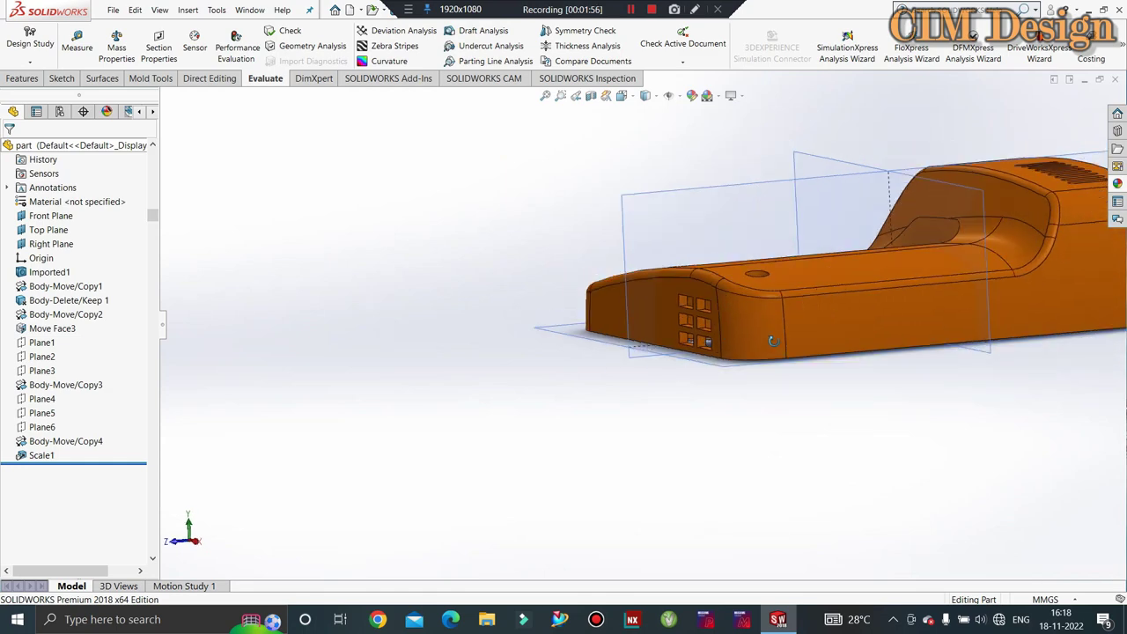
scroll(656, 349, "down", 2)
scroll(493, 397, "up", 3)
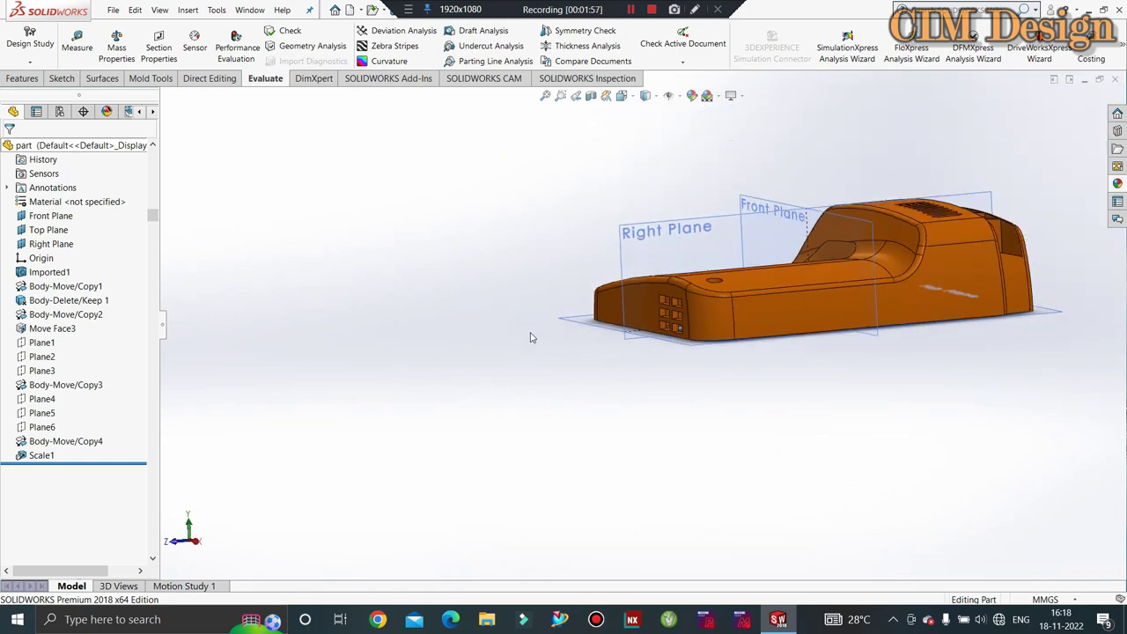
scroll(749, 357, "up", 2)
middle_click_drag(750, 357, 869, 302)
scroll(698, 369, "down", 4)
scroll(698, 369, "up", 3)
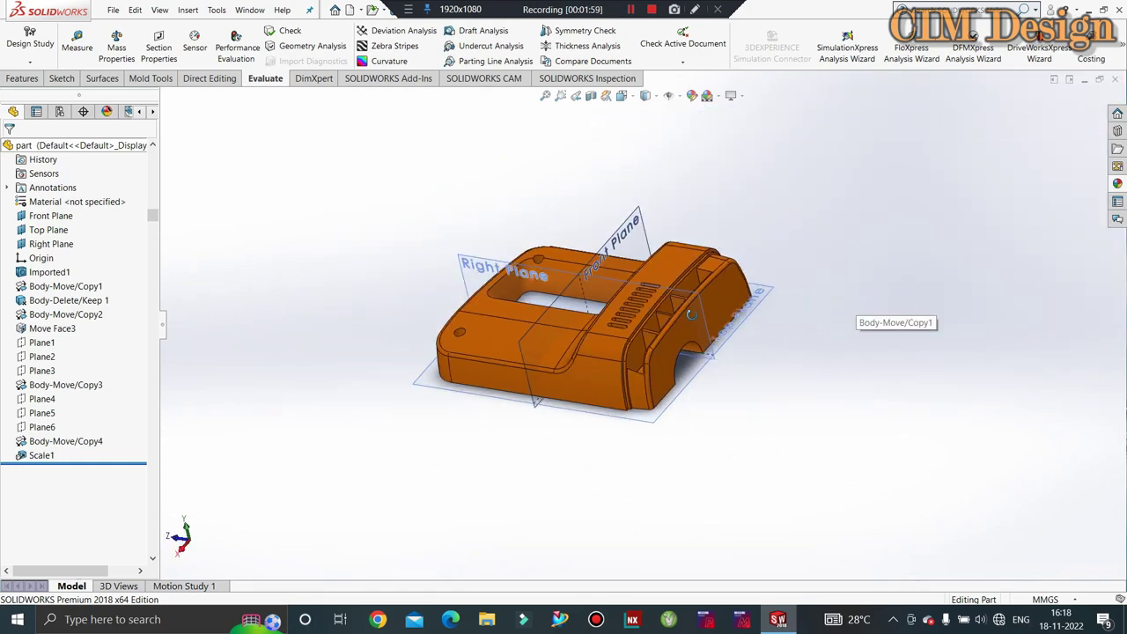
middle_click_drag(699, 369, 648, 293)
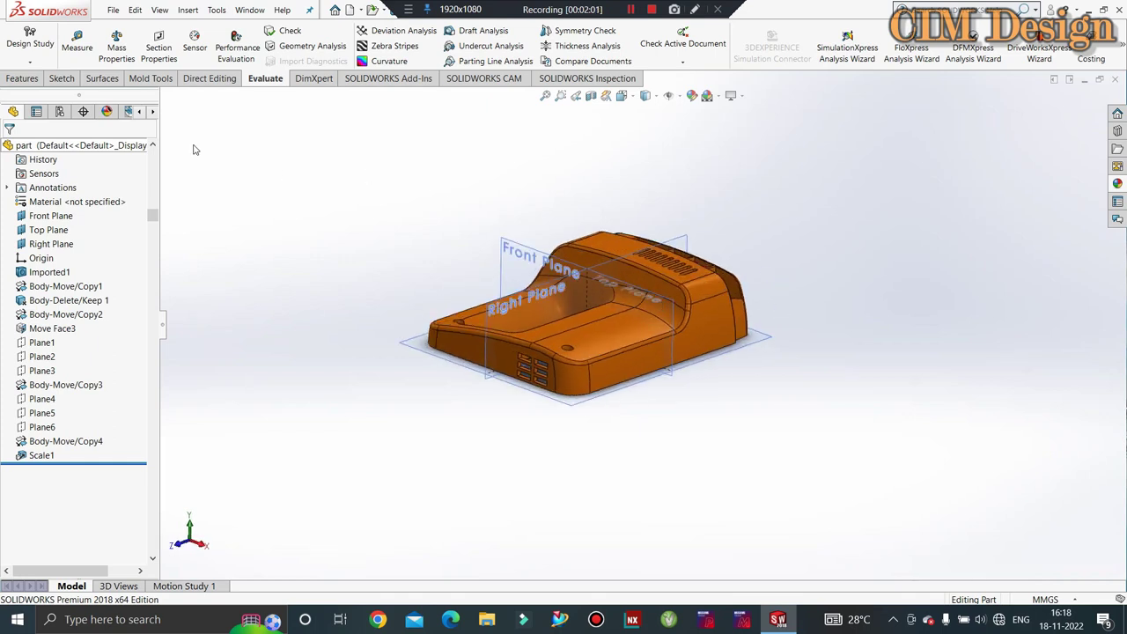
left_click(140, 80)
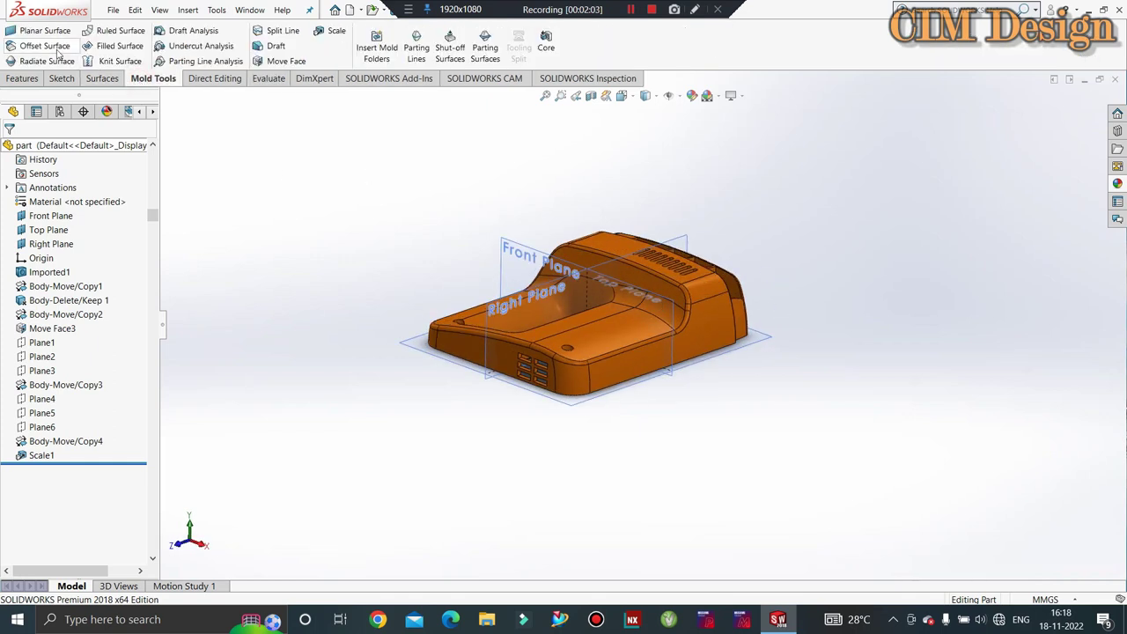
Step: Start a 0.00 mm Offset Surface with the top face, central band and their tangent faces
left_click(54, 49)
middle_click_drag(376, 208, 373, 239)
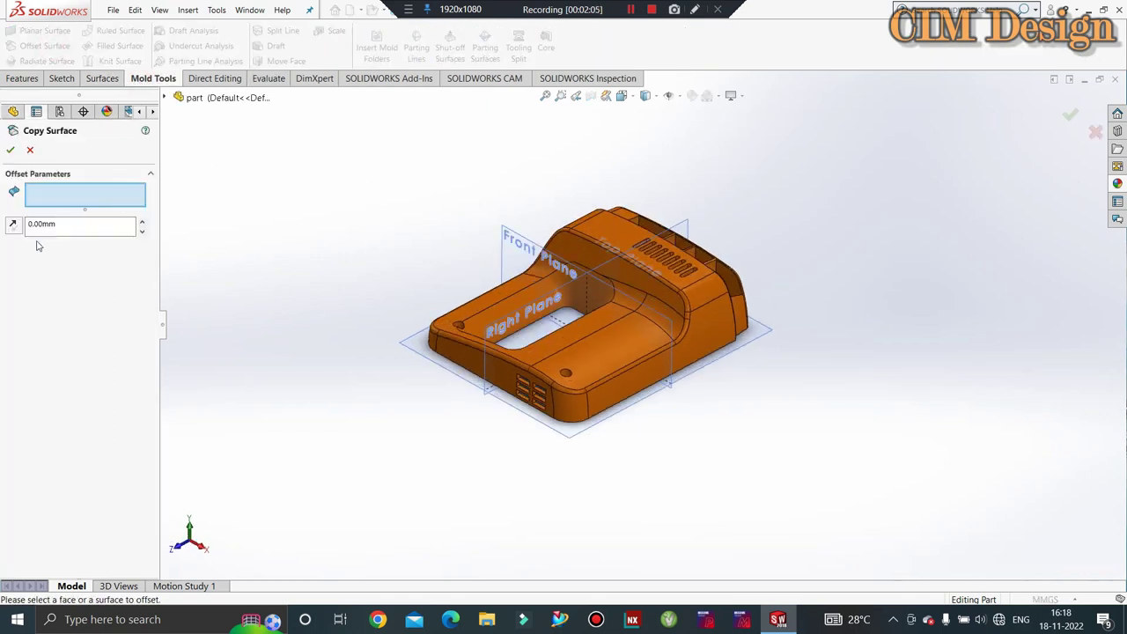
scroll(487, 331, "down", 3)
scroll(522, 327, "down", 2)
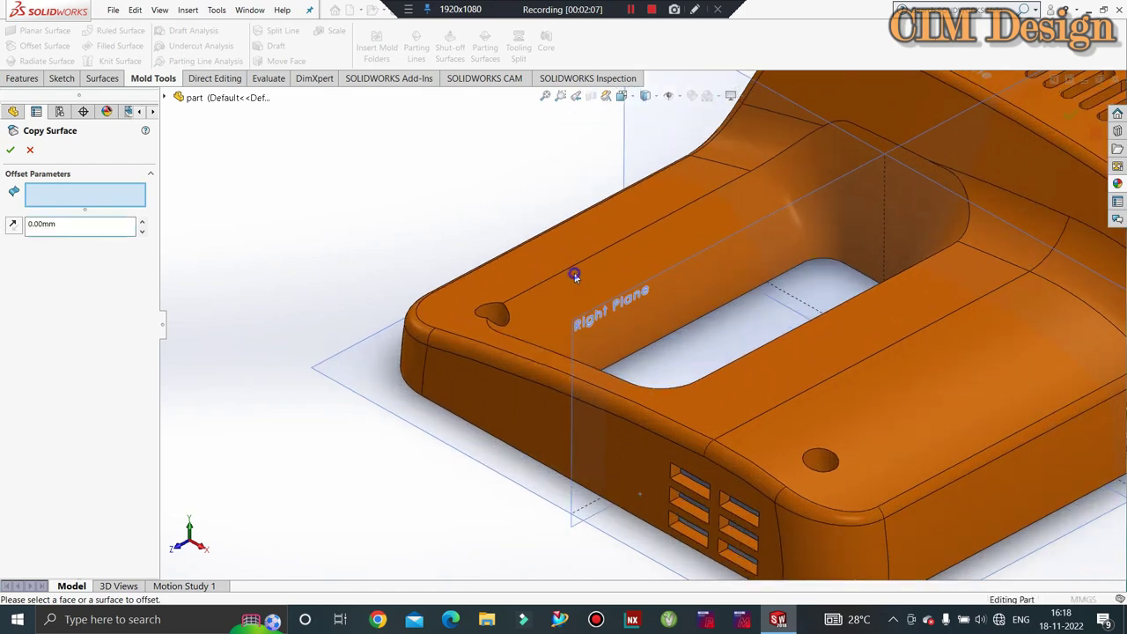
right_click(575, 276)
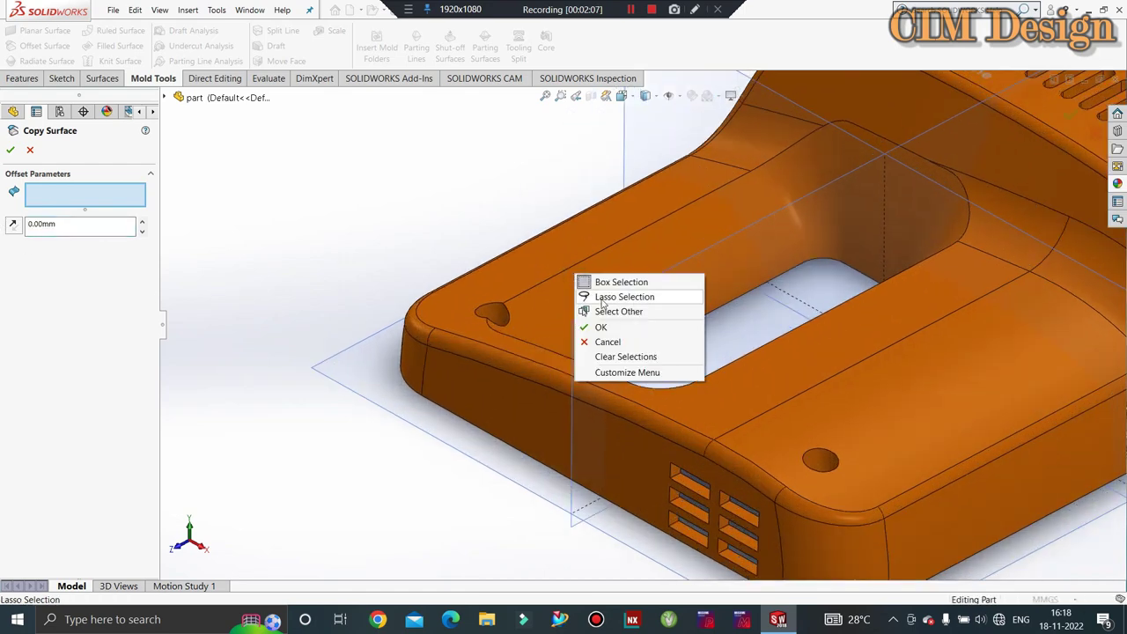
left_click(554, 255)
right_click(606, 288)
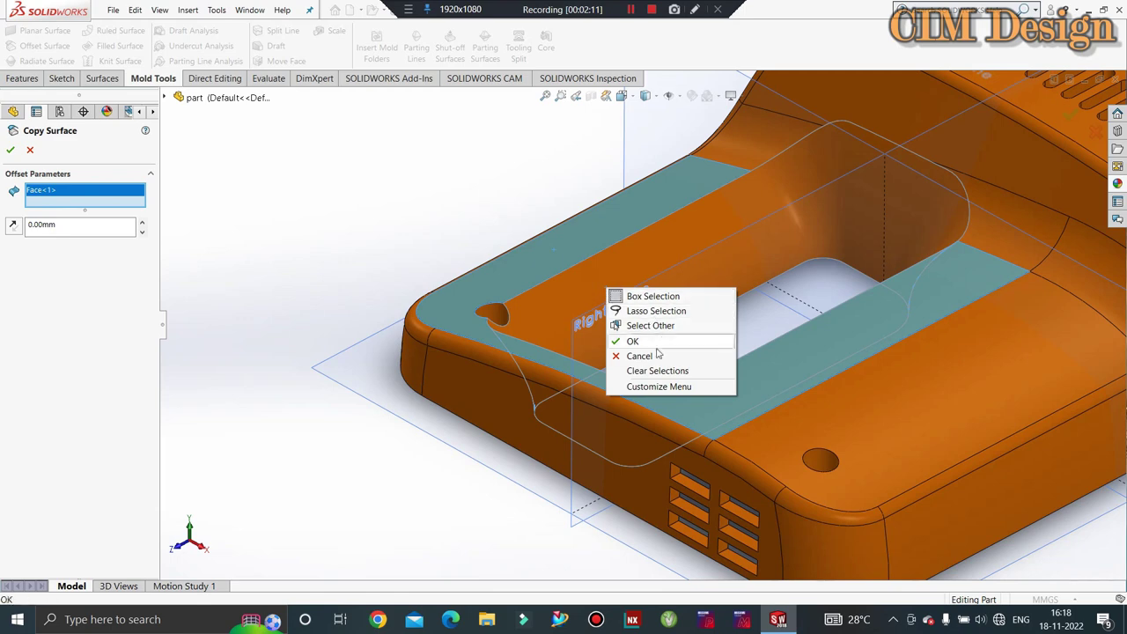
left_click(672, 255)
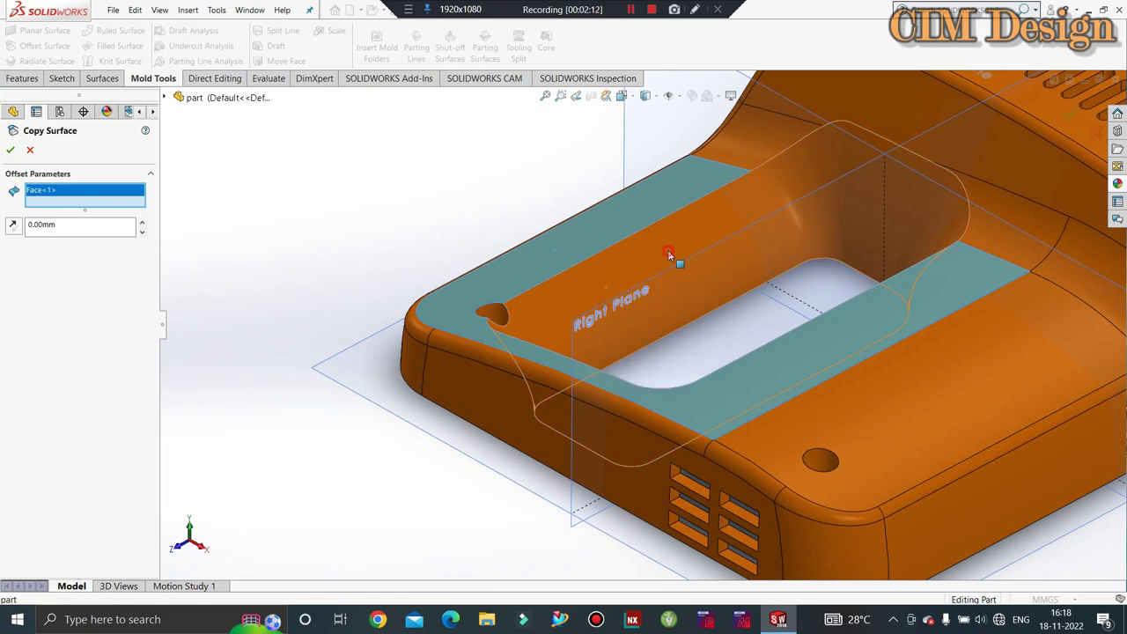
right_click(816, 103)
left_click(851, 199)
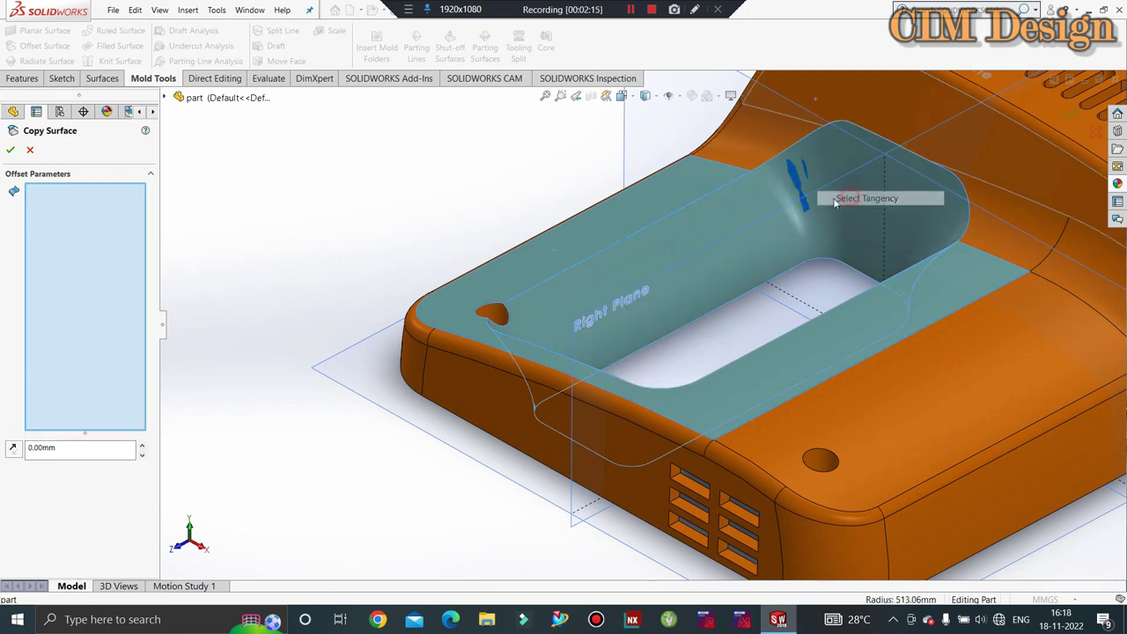
Step: Add the orange end's tangent faces and the orange strip faces to the surface copy
scroll(640, 228, "down", 2)
scroll(536, 227, "down", 3)
scroll(851, 360, "down", 2)
middle_click_drag(851, 361, 608, 428)
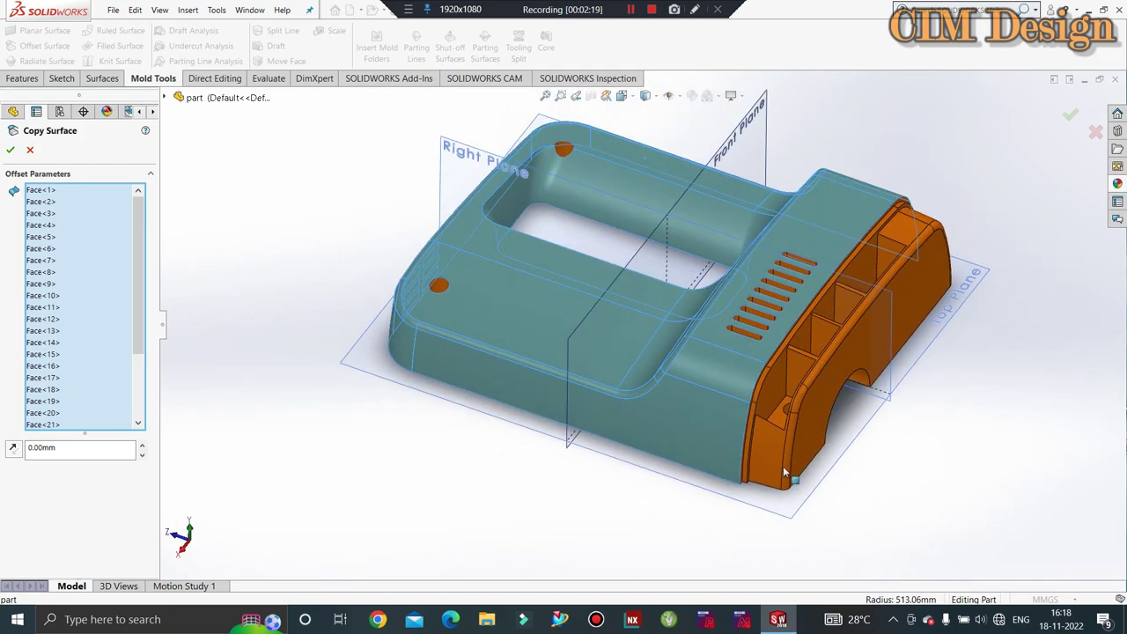
scroll(783, 414, "up", 5)
scroll(781, 373, "up", 2)
right_click(780, 336)
left_click(818, 433)
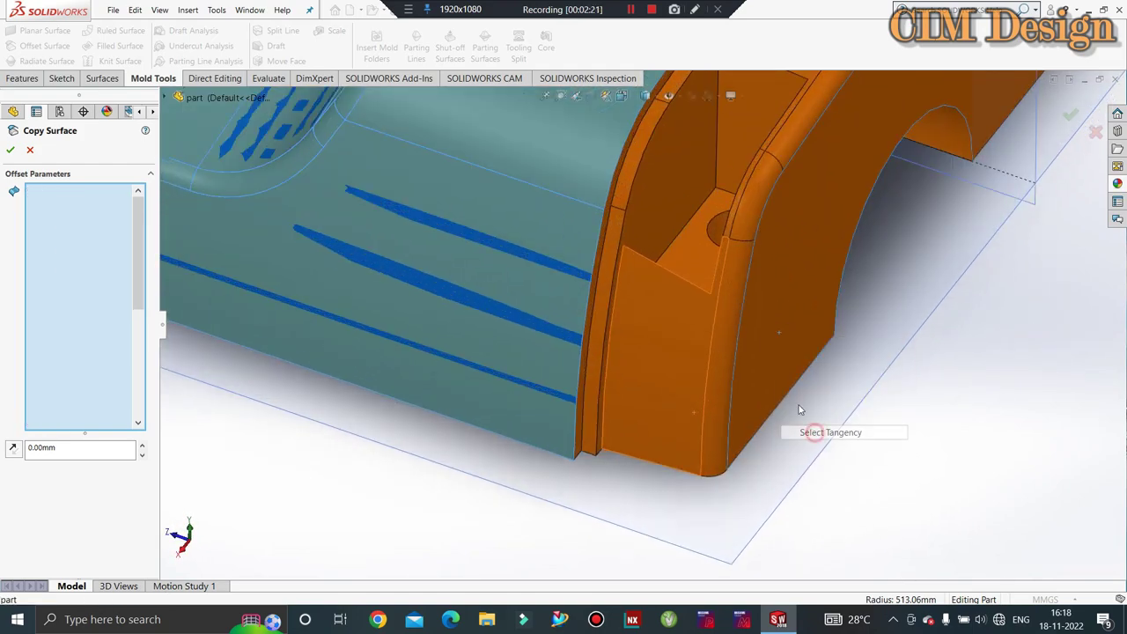
scroll(588, 318, "up", 2)
scroll(592, 319, "up", 2)
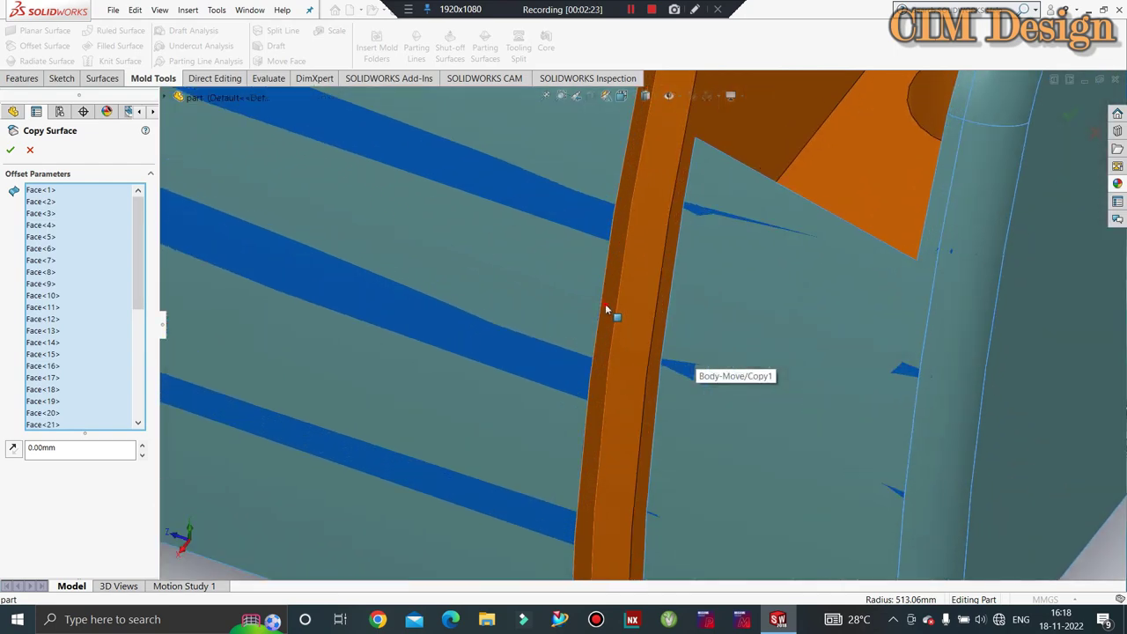
left_click(631, 336)
Step: Add the remaining outer faces with tangency selection, totalling 42 faces, and view from the top
left_click(742, 144)
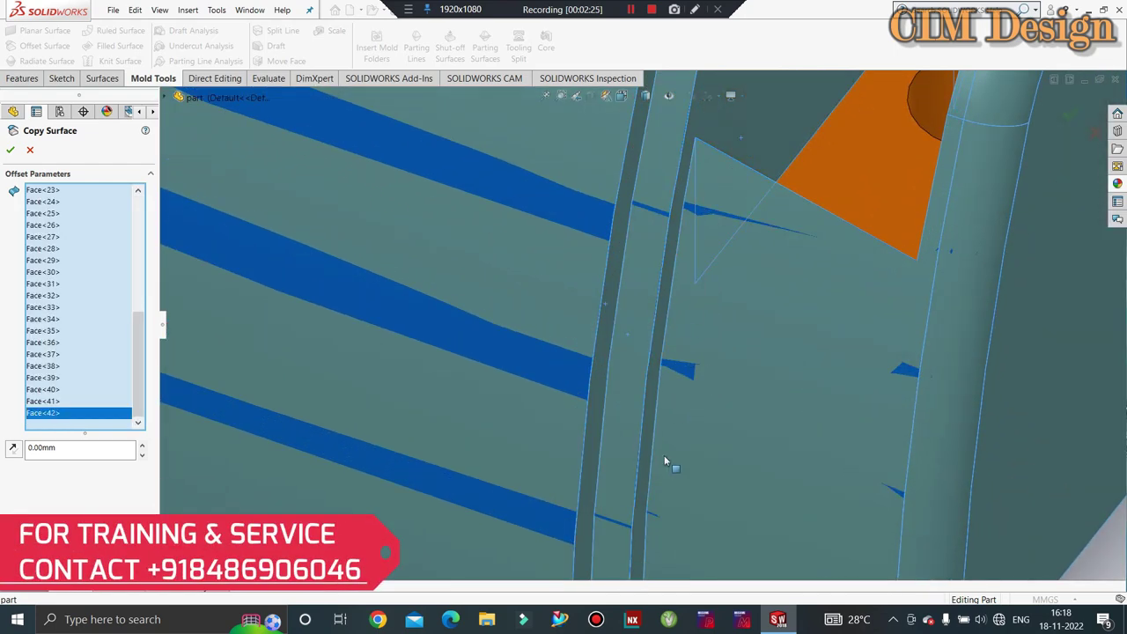
scroll(664, 456, "down", 3)
scroll(664, 458, "down", 2)
scroll(693, 169, "up", 2)
right_click(694, 164)
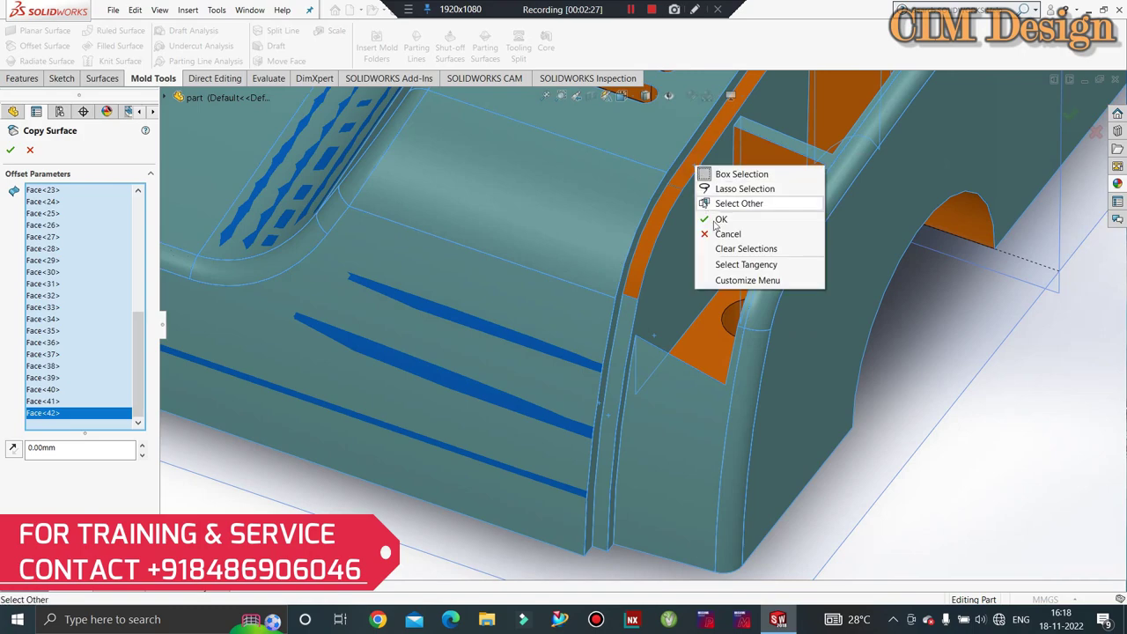
left_click(710, 277)
middle_click_drag(710, 281, 702, 304)
scroll(710, 306, "down", 4)
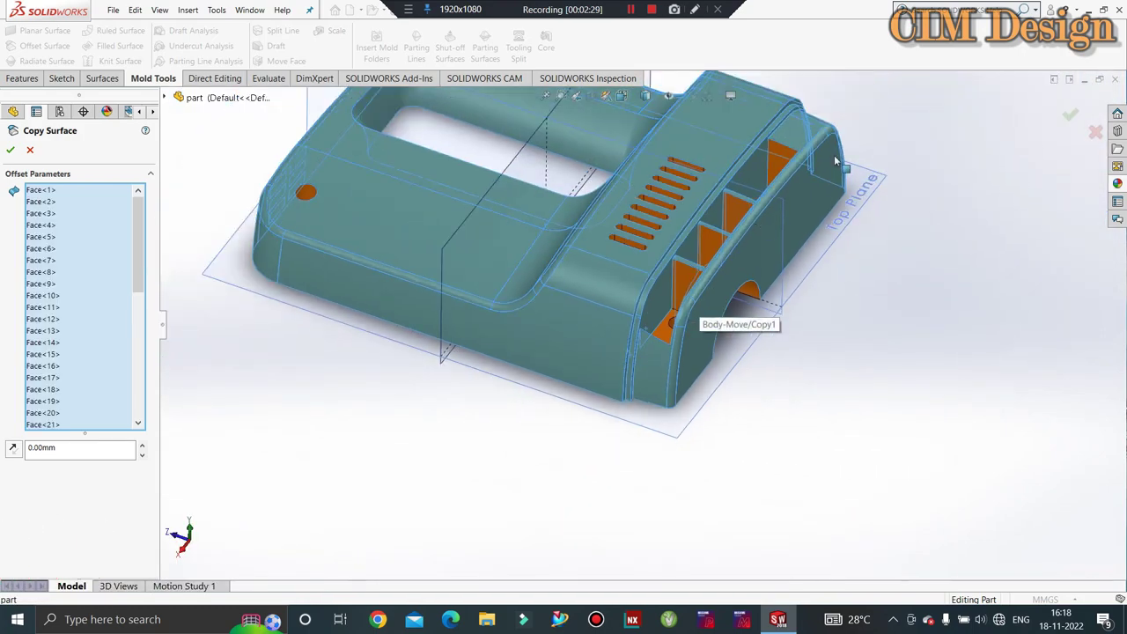
mouse_move(842, 166)
middle_mouse_down()
mouse_move(907, 166)
mouse_move(554, 335)
middle_mouse_up()
Step: Add the boss's inner cylindrical face and its remaining faces to the copy selection
scroll(410, 286, "up", 3)
scroll(459, 296, "up", 2)
scroll(601, 278, "up", 3)
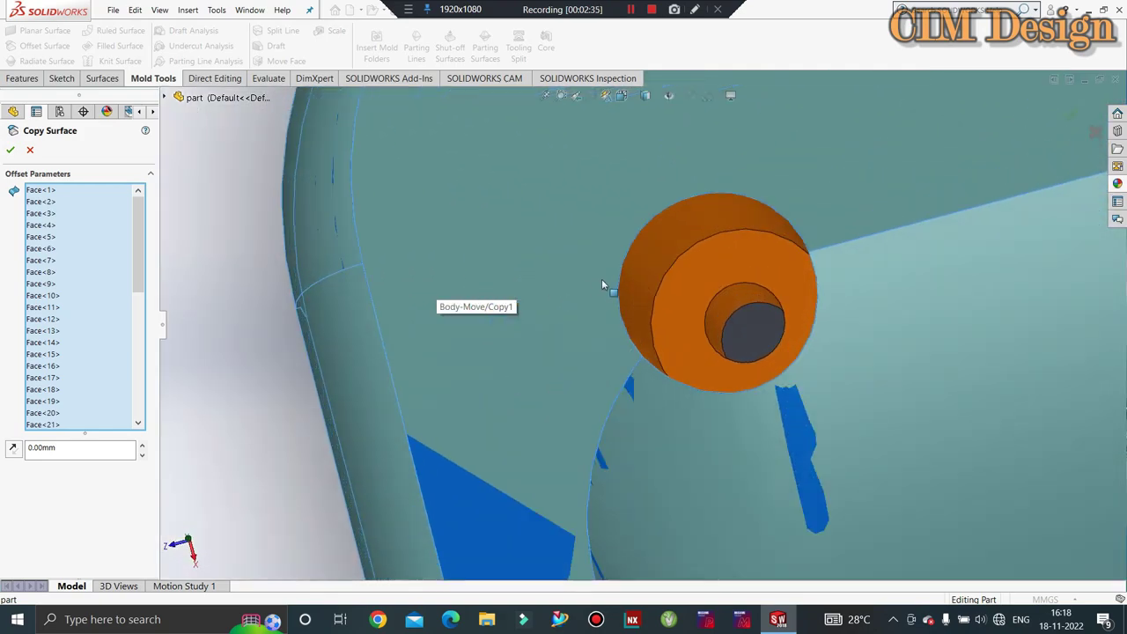
scroll(655, 262, "up", 2)
left_click(655, 261)
left_click(754, 331)
scroll(754, 331, "down", 2)
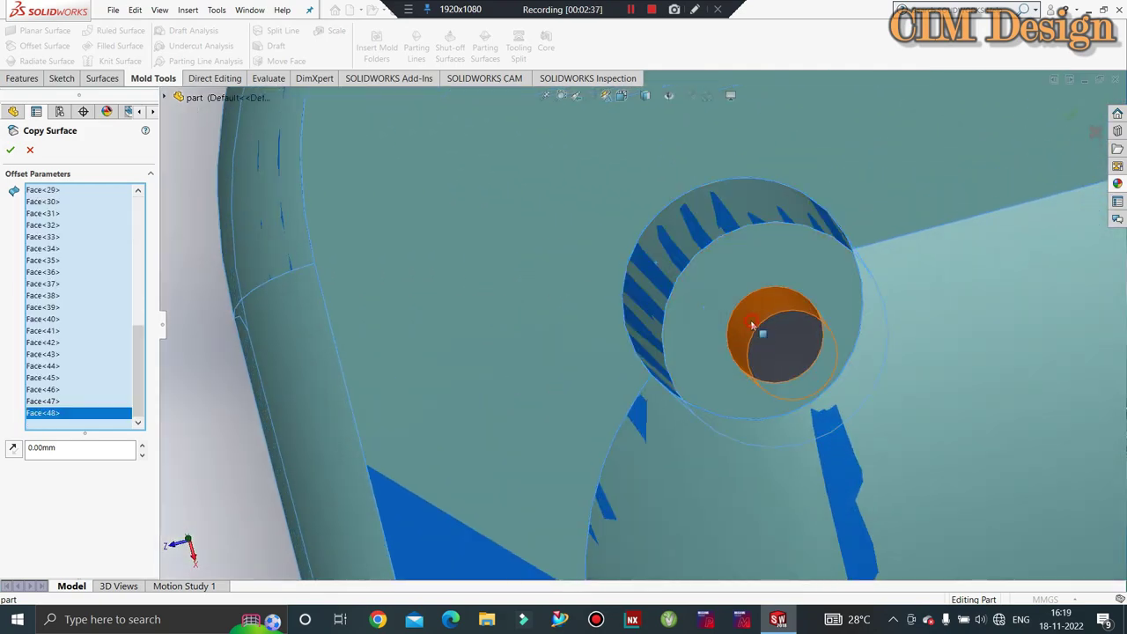
scroll(569, 254, "down", 3)
scroll(495, 214, "down", 3)
scroll(482, 204, "up", 1)
scroll(496, 195, "down", 2)
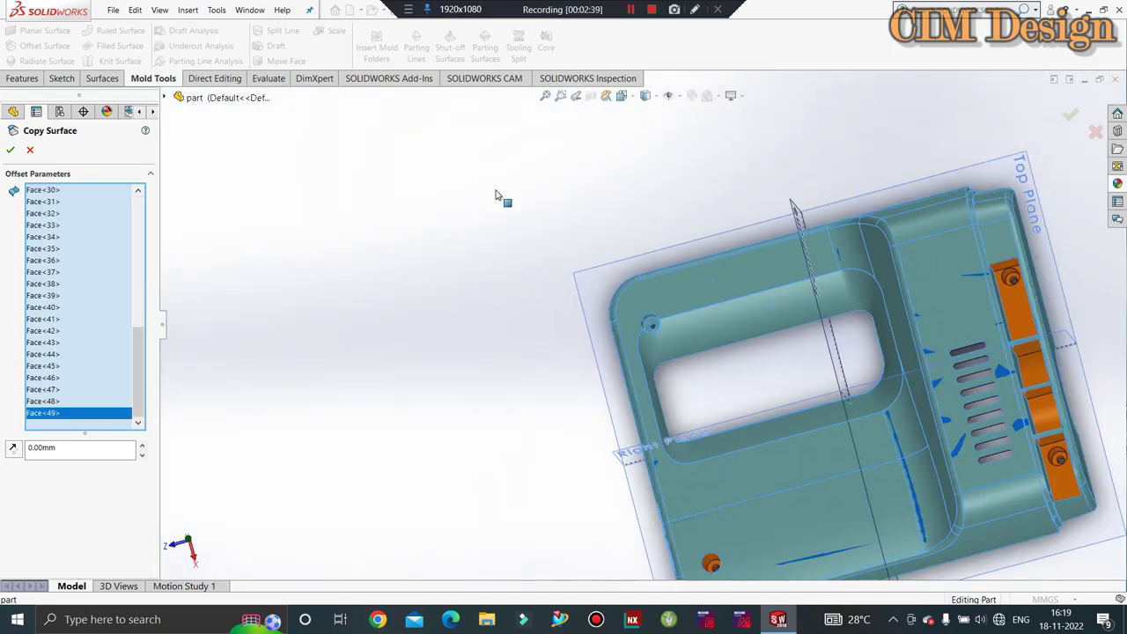
scroll(716, 546, "up", 3)
scroll(724, 553, "up", 3)
scroll(652, 475, "up", 2)
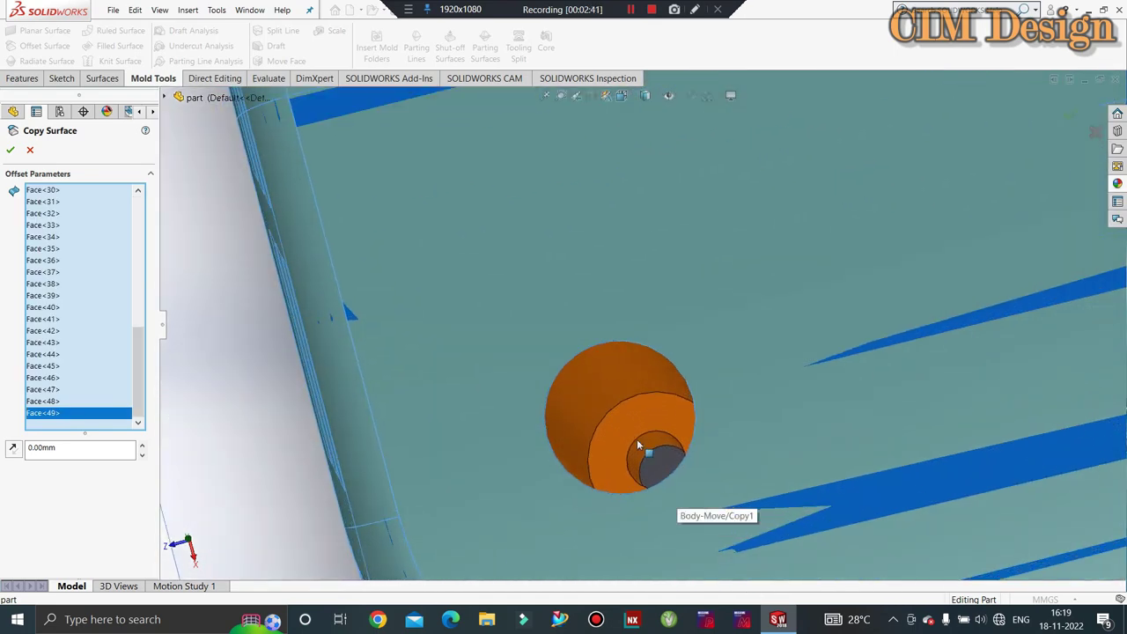
left_click(583, 409)
left_click(616, 449)
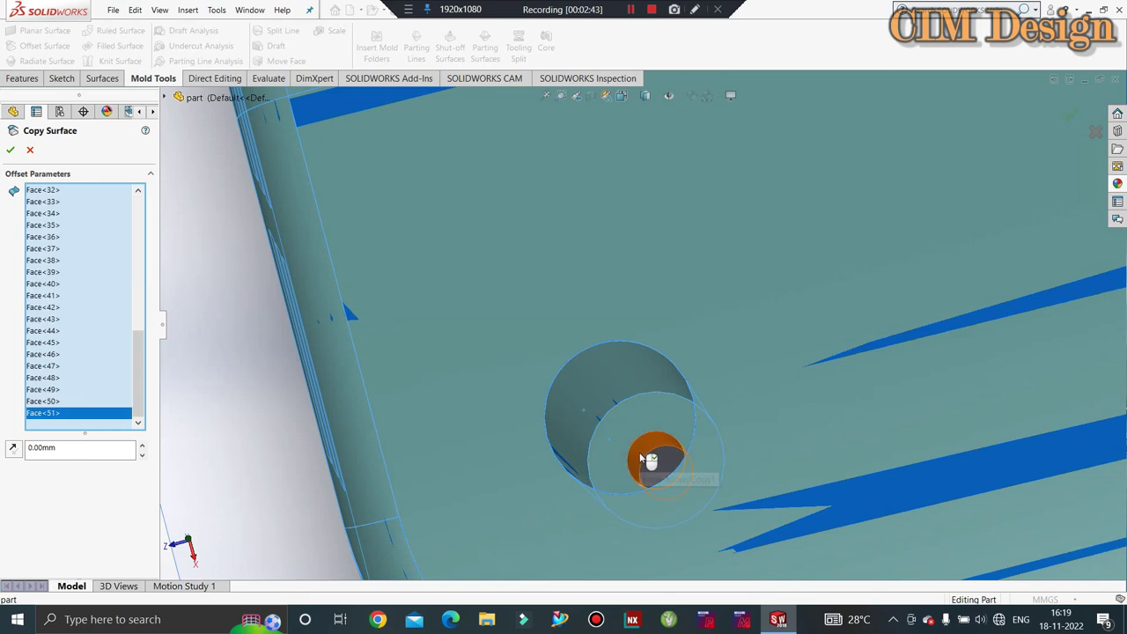
left_click(648, 458)
Step: Add the counterbore block's faces to the copy selection
scroll(521, 372, "down", 3)
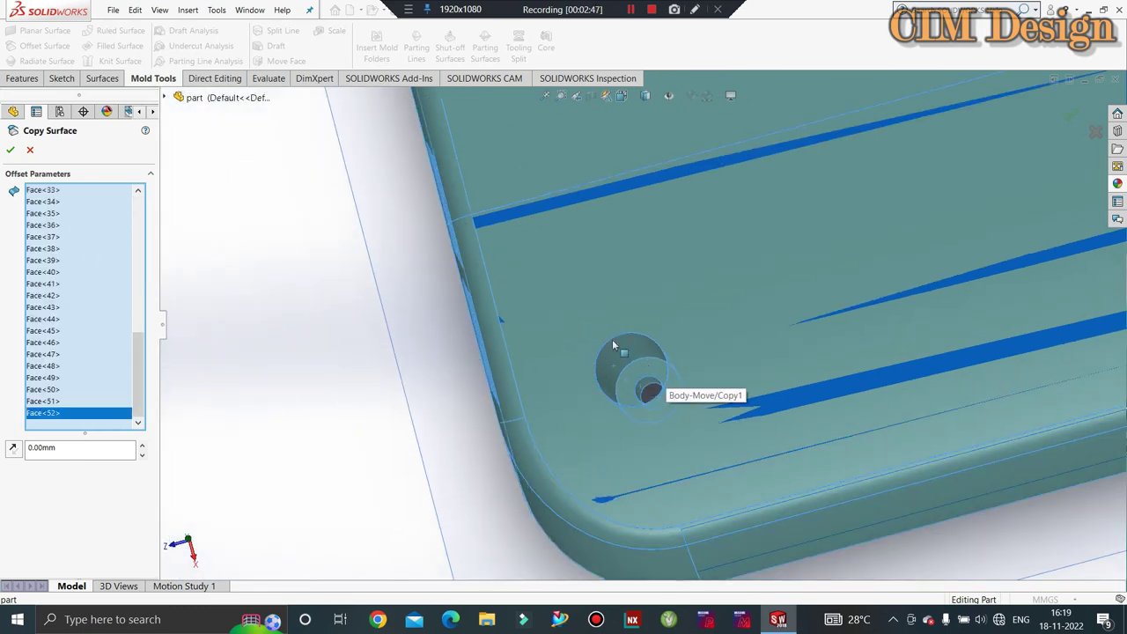
scroll(435, 372, "down", 3)
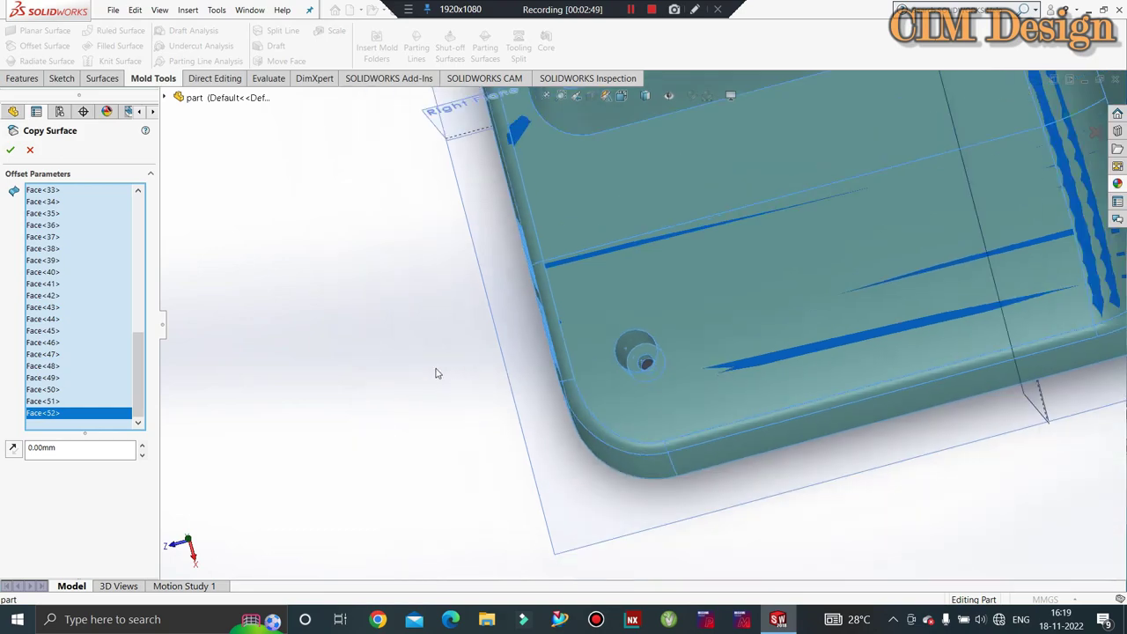
scroll(432, 377, "down", 3)
scroll(641, 326, "down", 3)
scroll(763, 332, "down", 1)
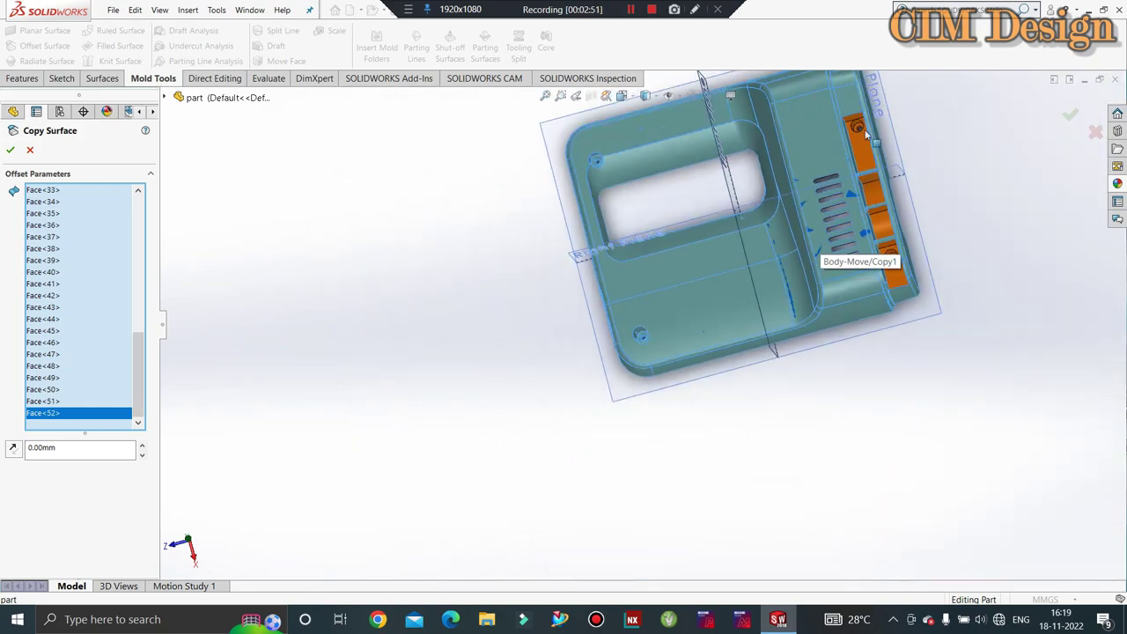
scroll(748, 299, "down", 2)
scroll(731, 255, "down", 2)
scroll(718, 218, "down", 2)
left_click(718, 219)
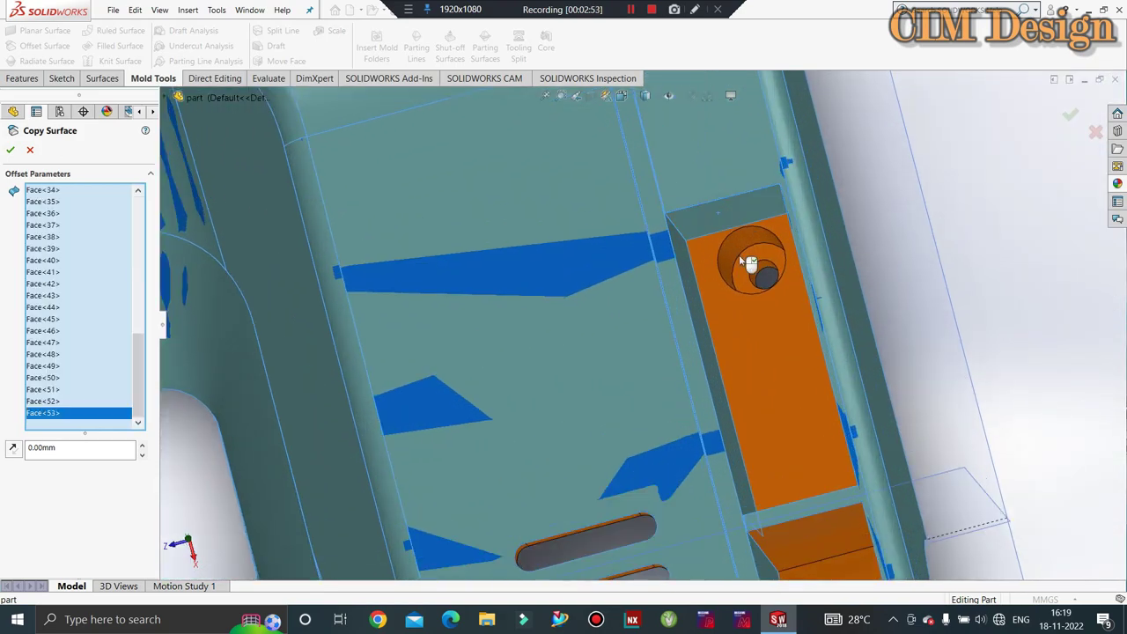
left_click(748, 257)
left_click(762, 276)
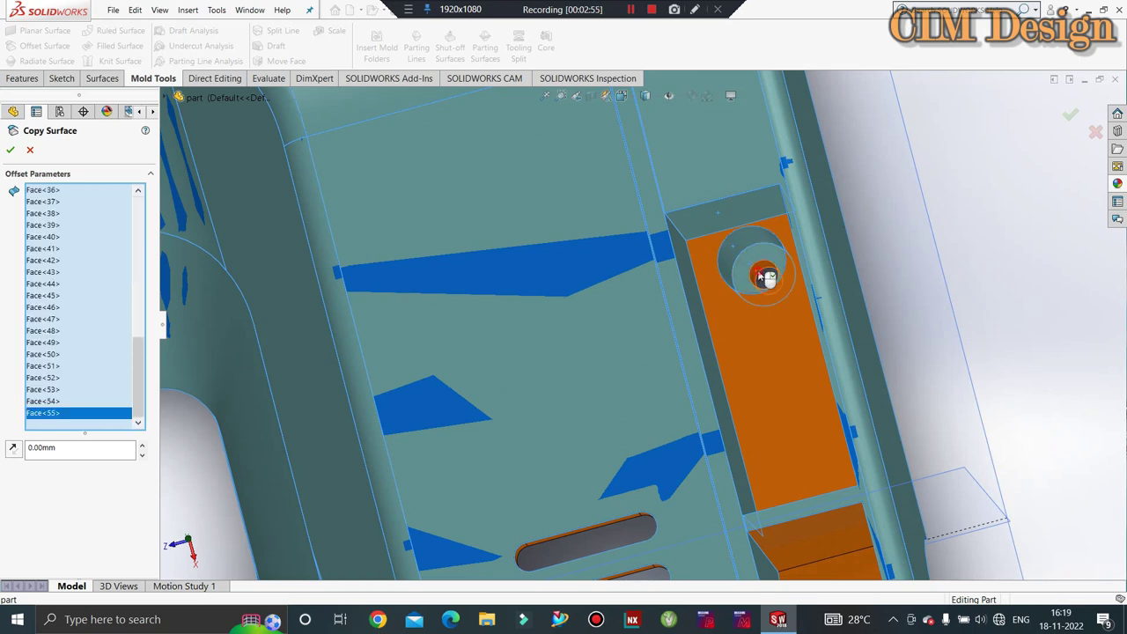
left_click(763, 276)
left_click(706, 257)
middle_click_drag(732, 304, 869, 329)
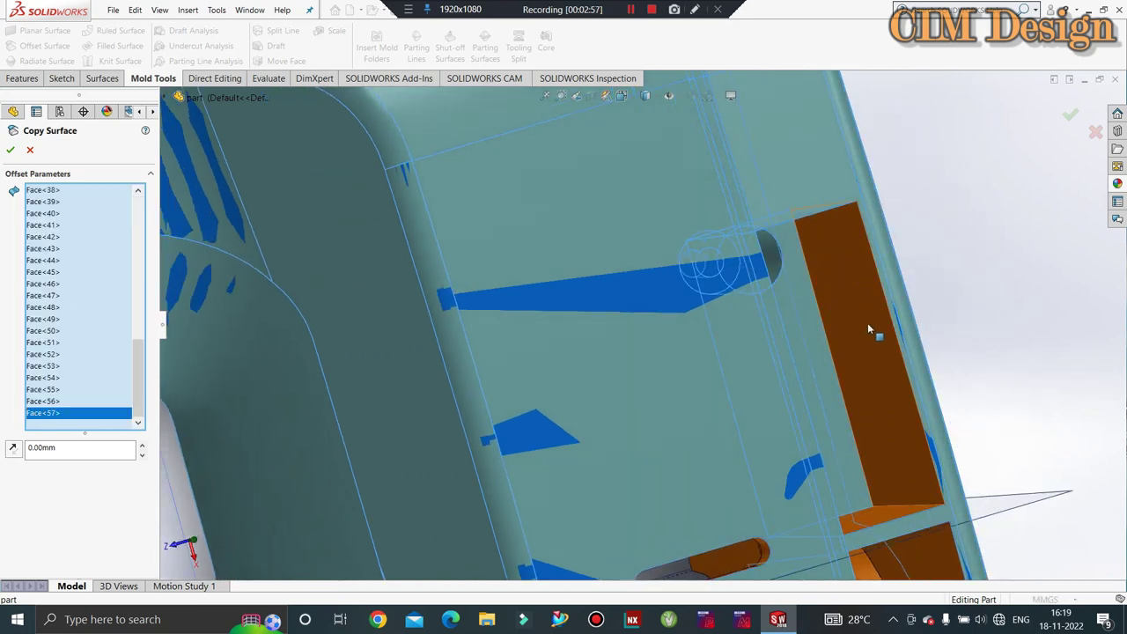
middle_click_drag(819, 273, 837, 517)
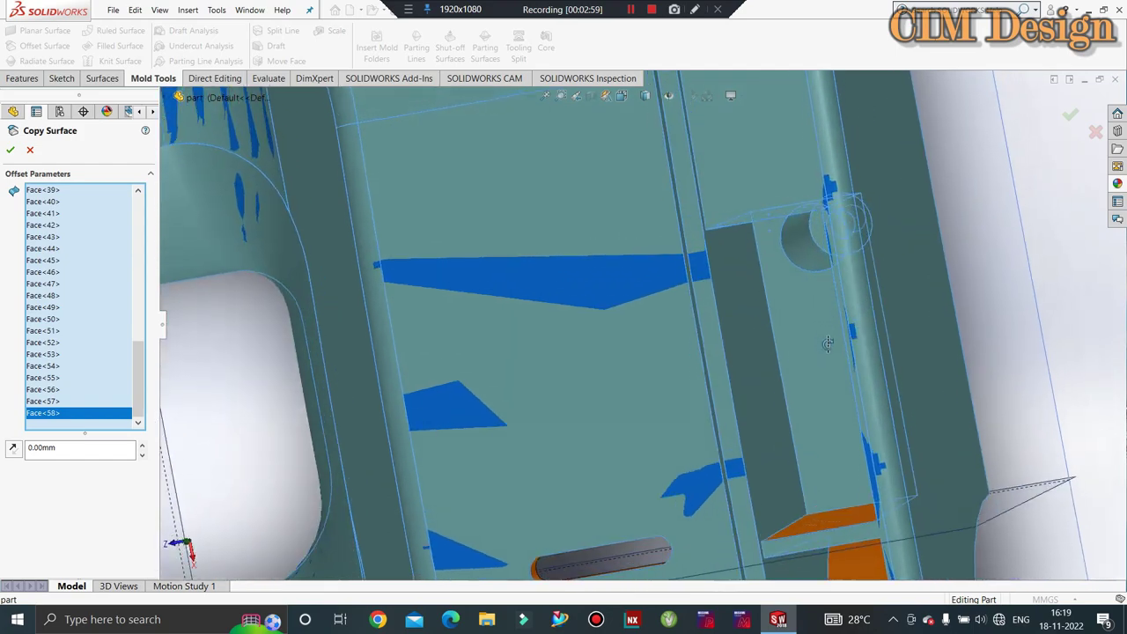
left_click(832, 519)
middle_click_drag(755, 408, 738, 236)
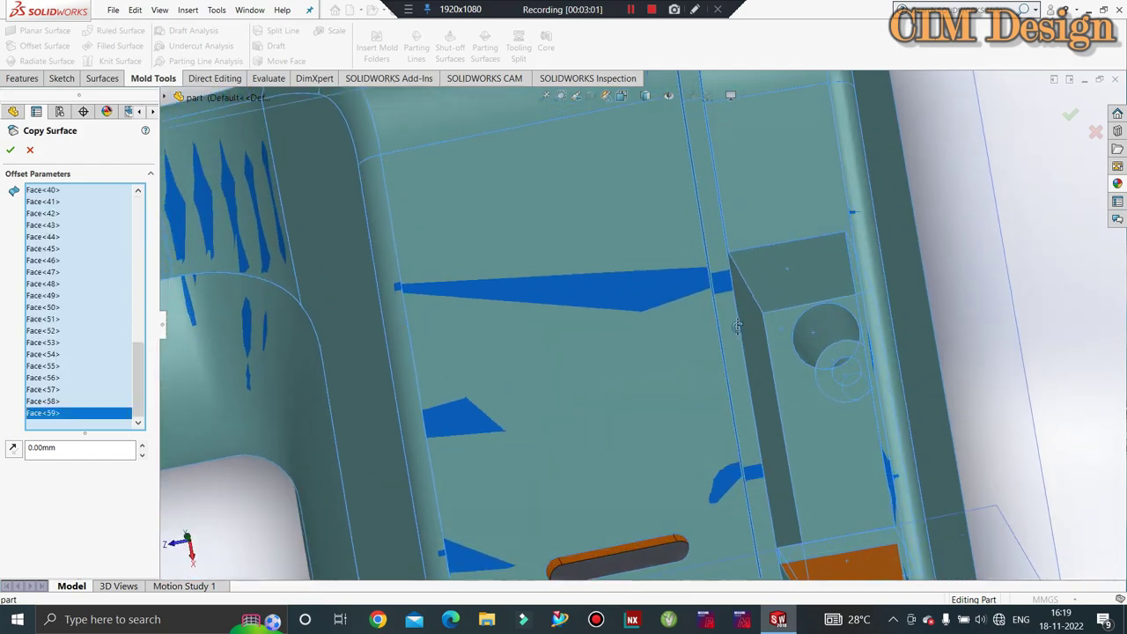
Step: Add the orange end pocket faces to the copy selection
scroll(738, 236, "up", 5)
middle_click_drag(708, 175, 766, 455)
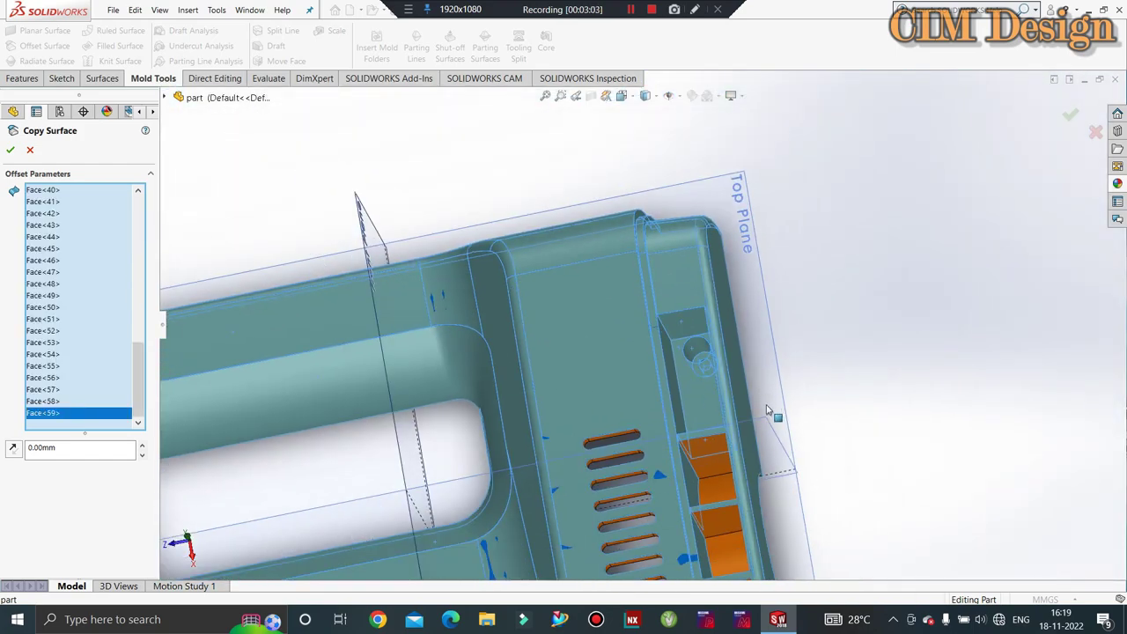
left_click(763, 491)
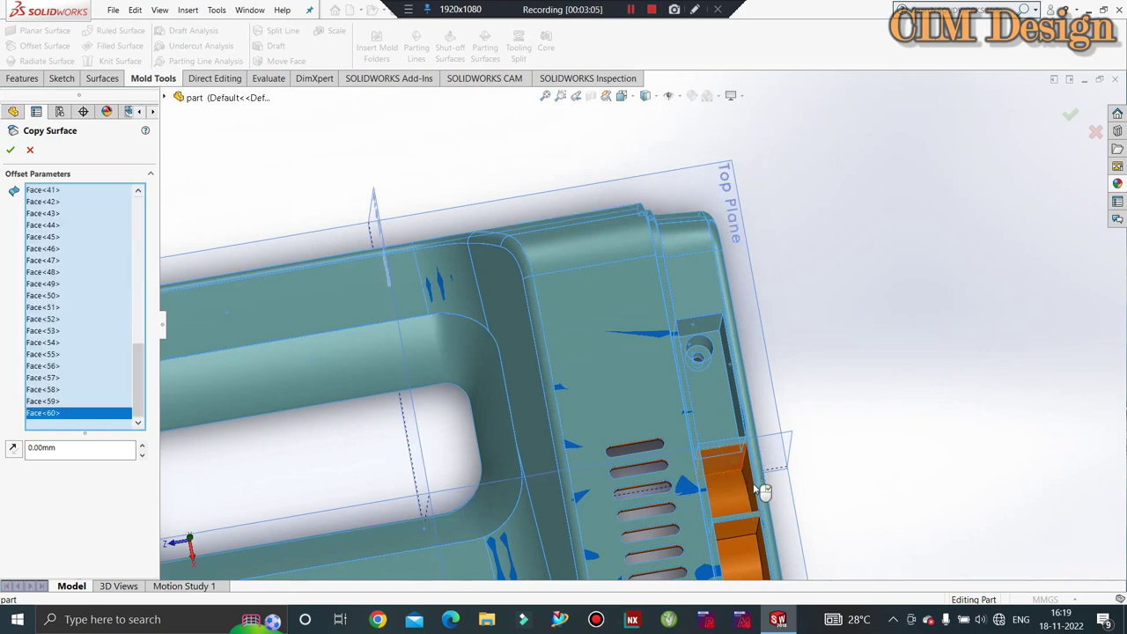
left_click(725, 501)
left_click(701, 362)
middle_click_drag(700, 363, 738, 536)
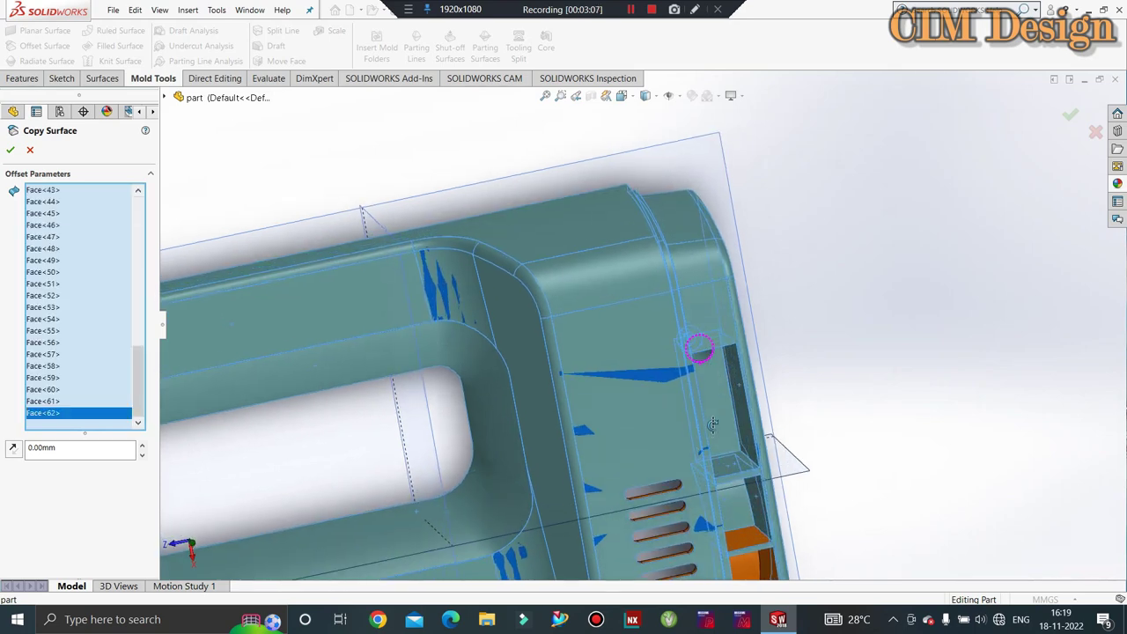
left_click(738, 536)
scroll(738, 536, "up", 3)
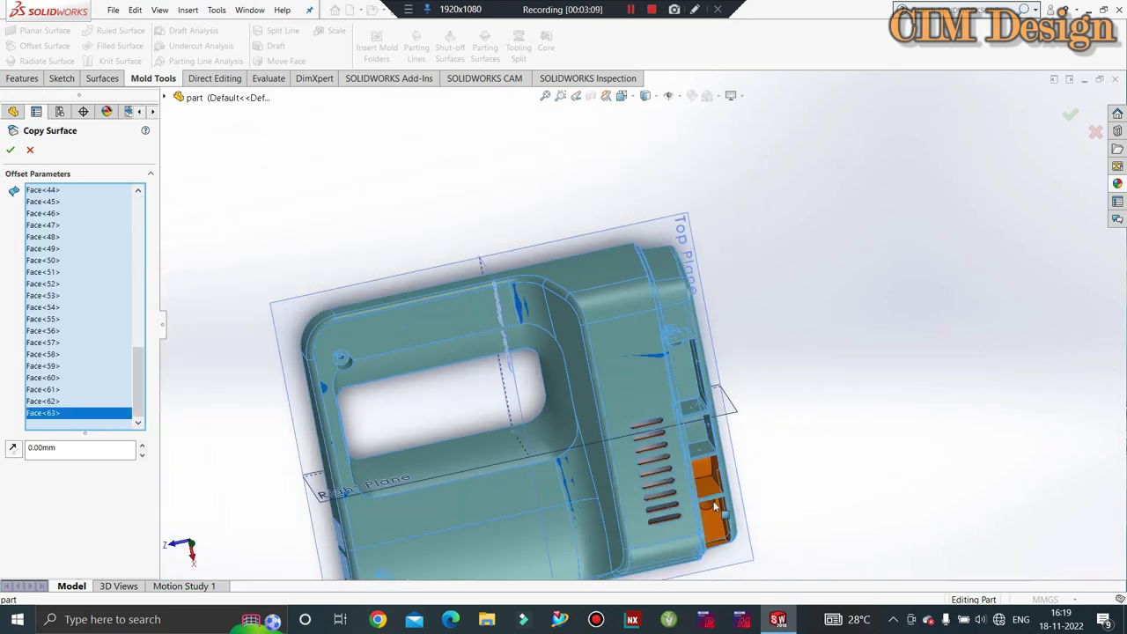
scroll(714, 496, "down", 5)
middle_click_drag(714, 496, 641, 365)
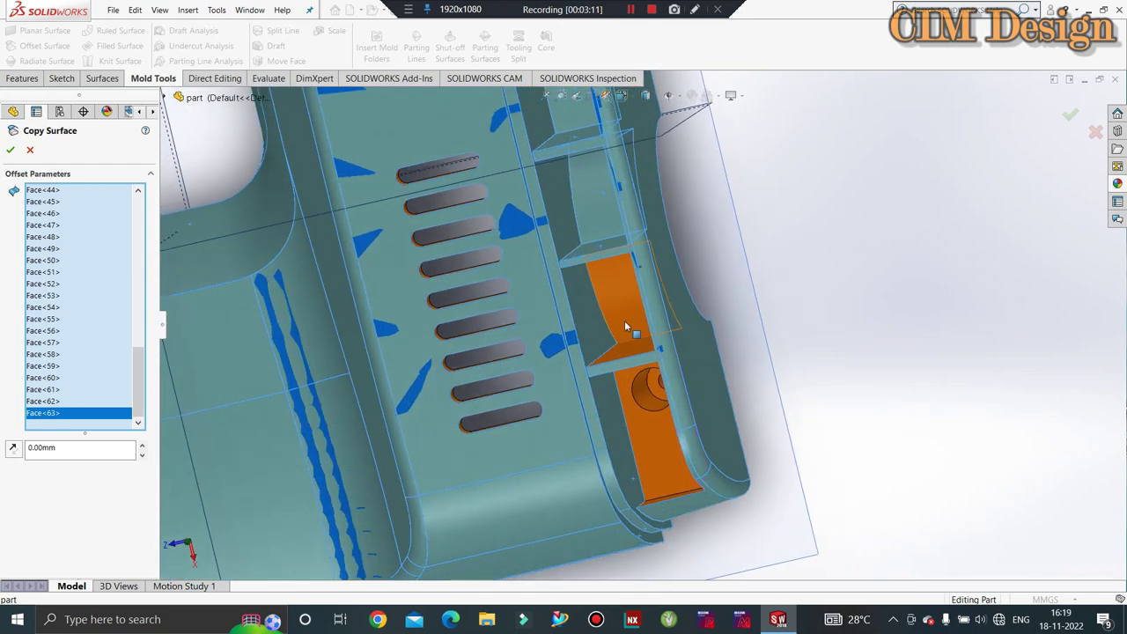
left_click(632, 349)
middle_click_drag(632, 349, 643, 331)
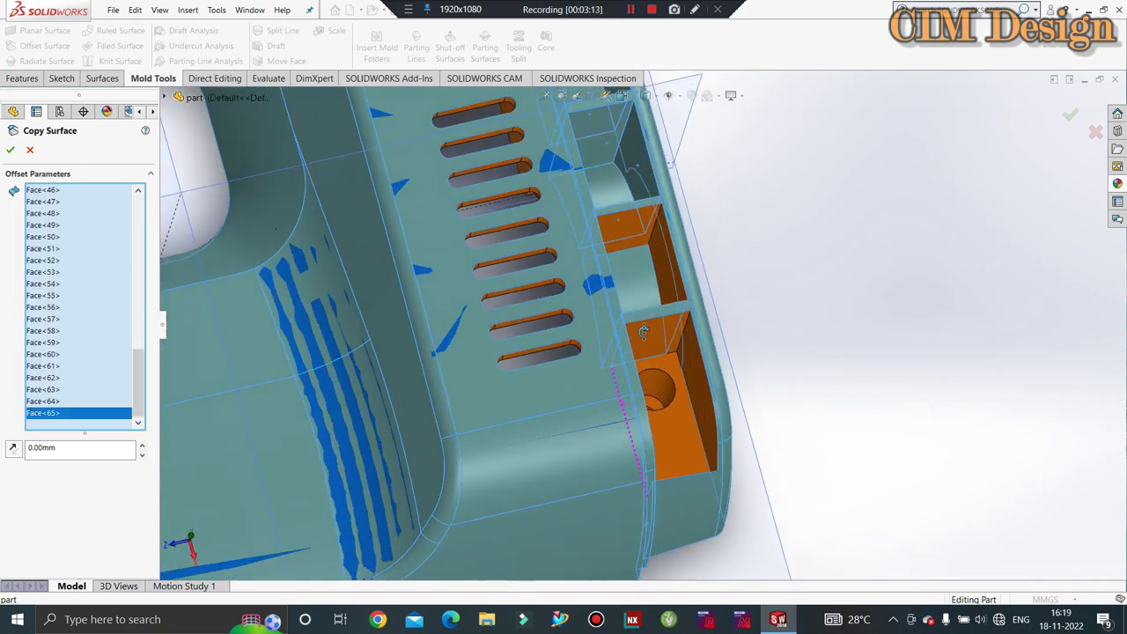
Step: Deselect the upper pocket face and side strip, and add the faces inside the counterbore hole
left_click(629, 233)
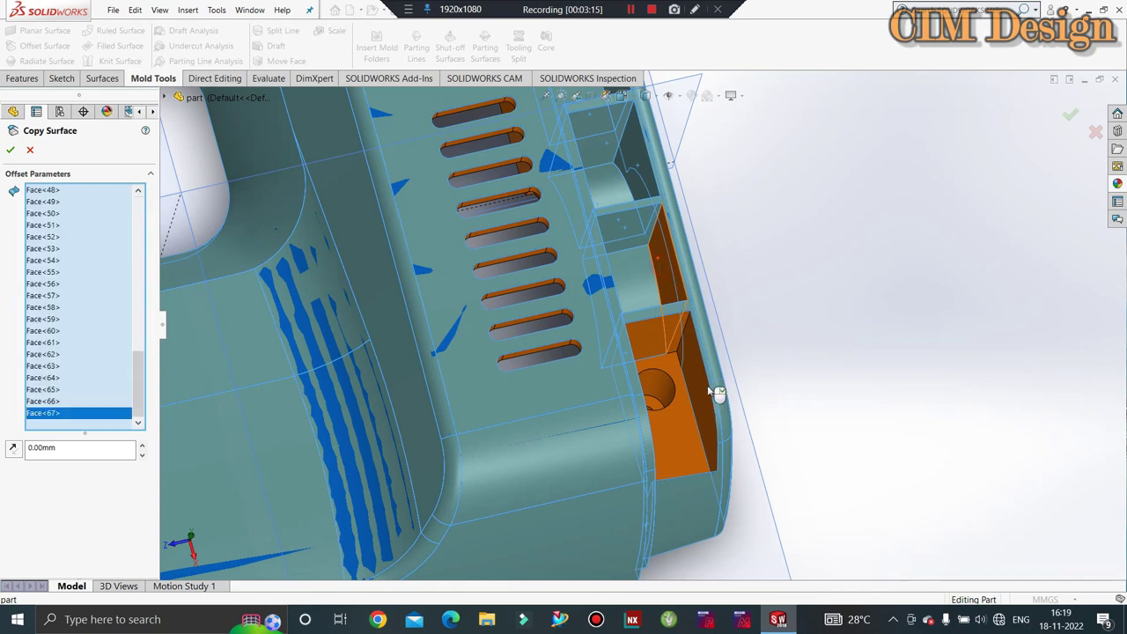
left_click(668, 264)
left_click(655, 355)
left_click(656, 385)
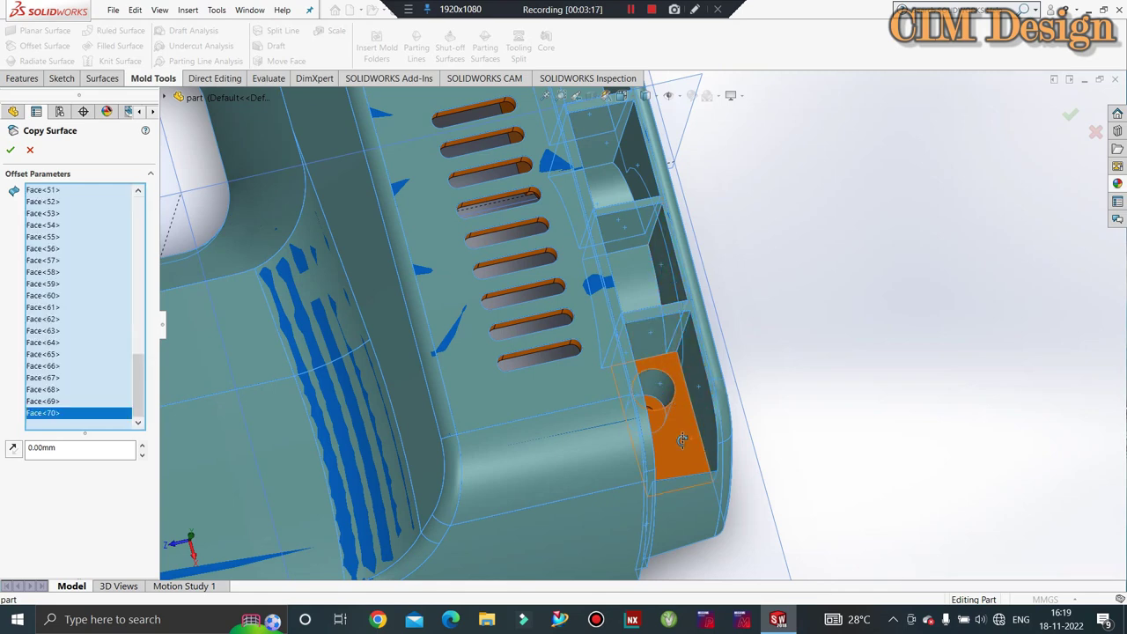
middle_click_drag(657, 384, 664, 435)
scroll(664, 435, "down", 5)
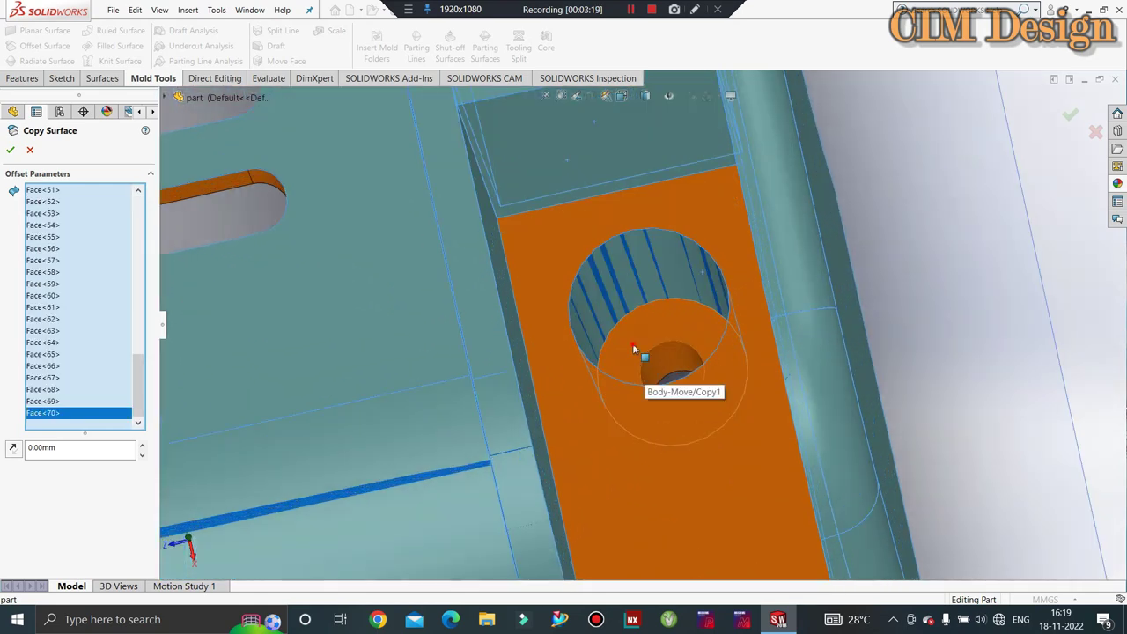
left_click(634, 349)
left_click(654, 361)
left_click(647, 391)
scroll(647, 390, "up", 4)
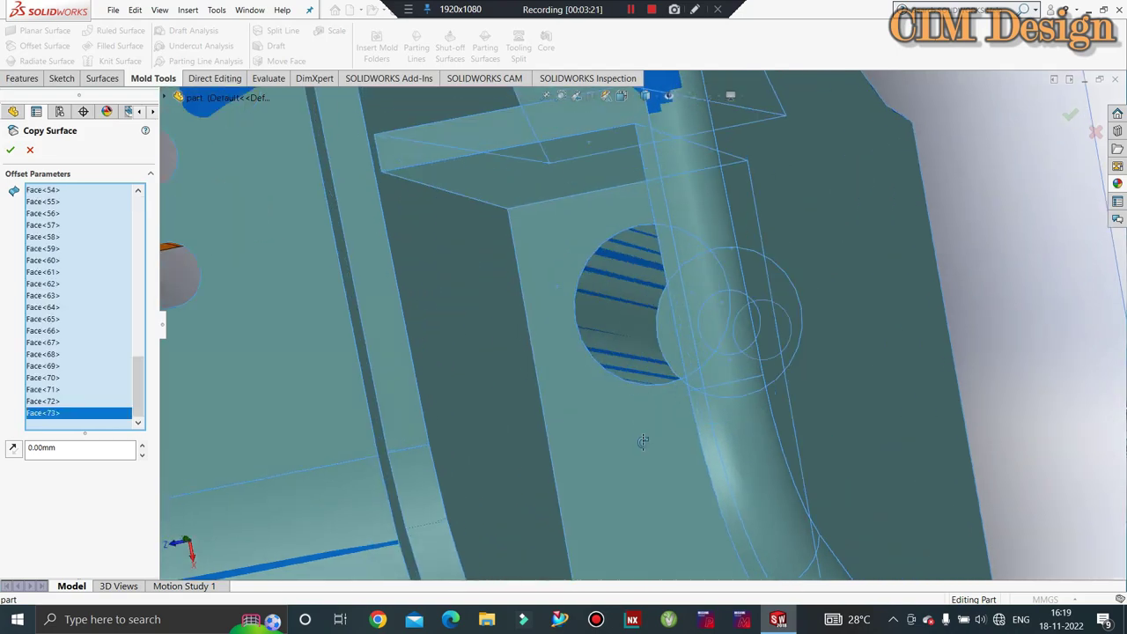
scroll(674, 242, "up", 5)
scroll(697, 466, "down", 2)
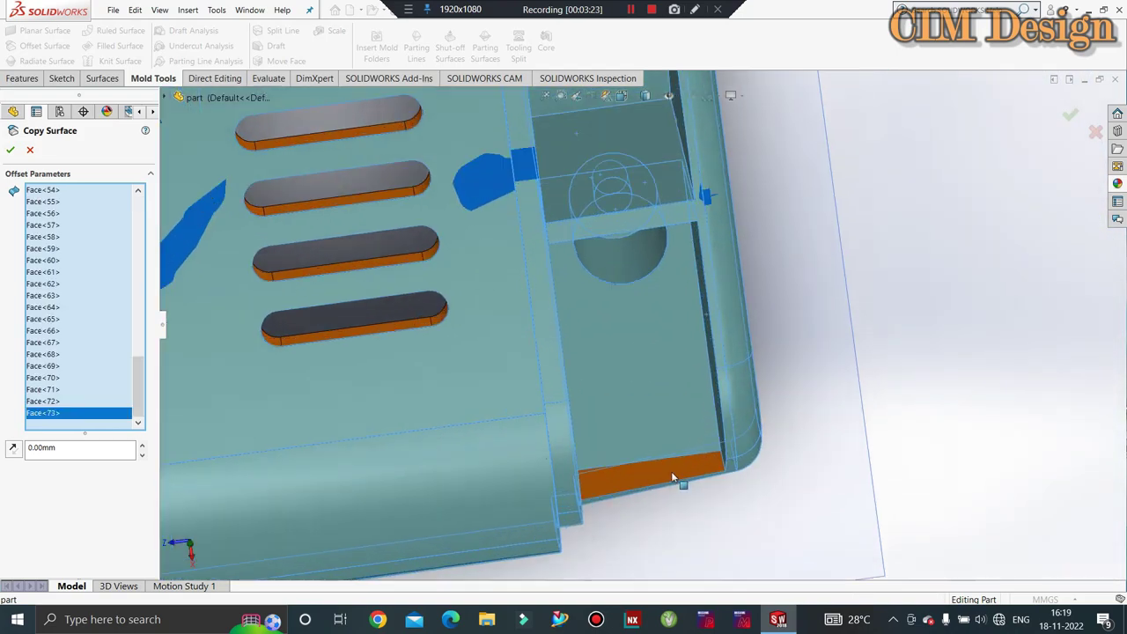
mouse_move(723, 437)
middle_mouse_down()
mouse_move(673, 339)
mouse_move(711, 284)
middle_mouse_up()
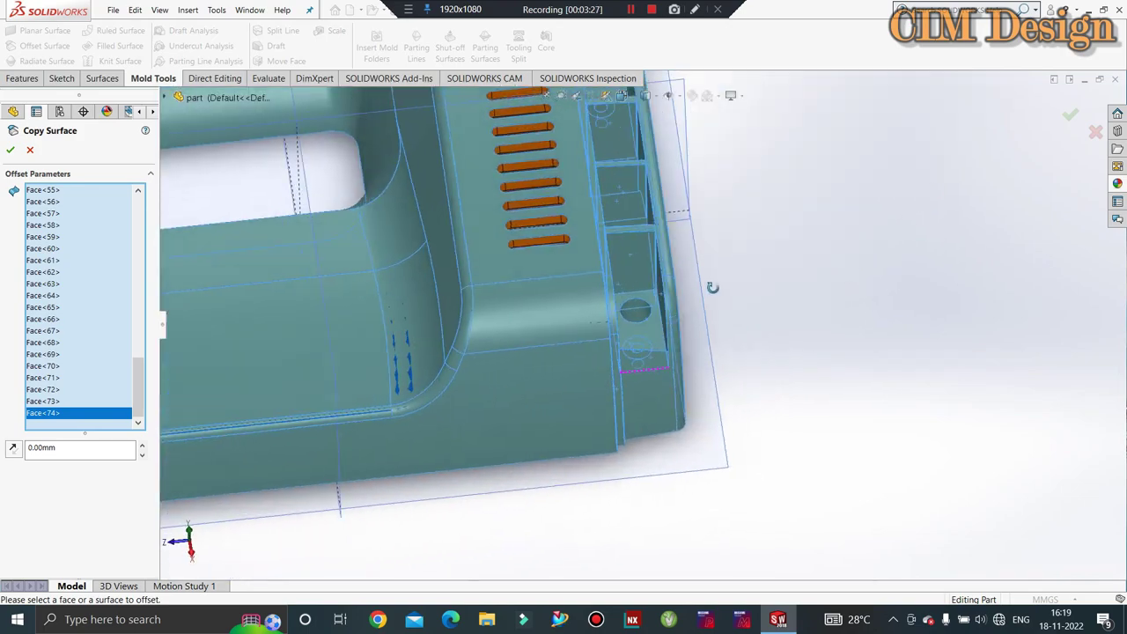
Step: Add the end and bottom faces of the three left-hand vent slots
scroll(897, 363, "up", 3)
mouse_move(456, 481)
middle_mouse_down()
mouse_move(449, 427)
mouse_move(421, 426)
middle_mouse_up()
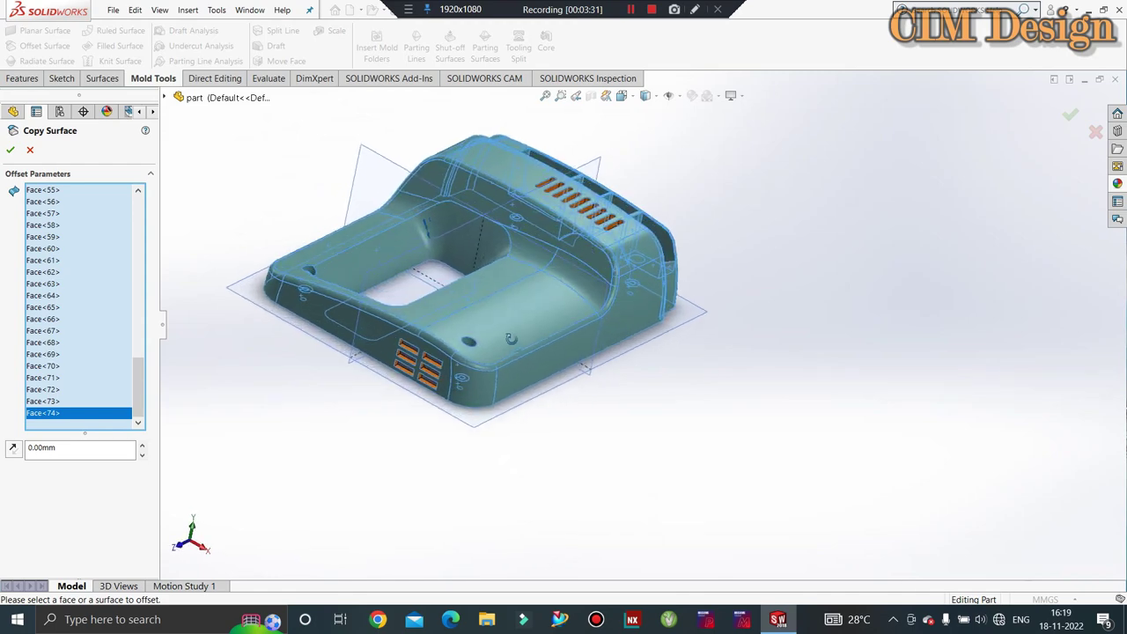
scroll(388, 321, "down", 2)
scroll(388, 320, "down", 2)
scroll(534, 308, "down", 2)
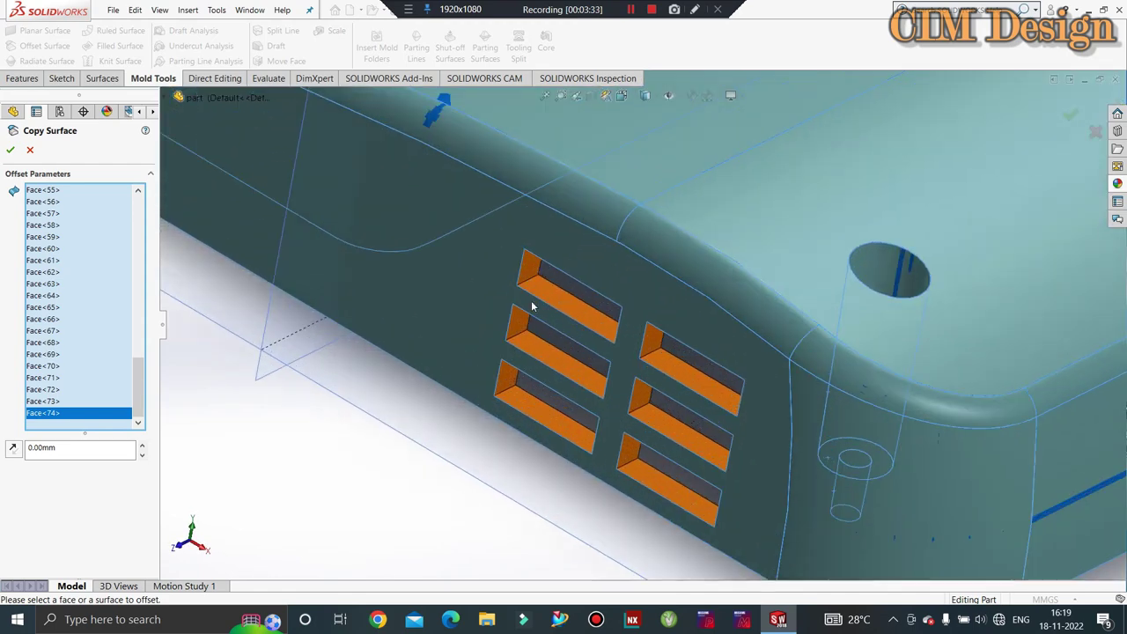
scroll(535, 264, "down", 2)
left_click(535, 264)
left_click(566, 294)
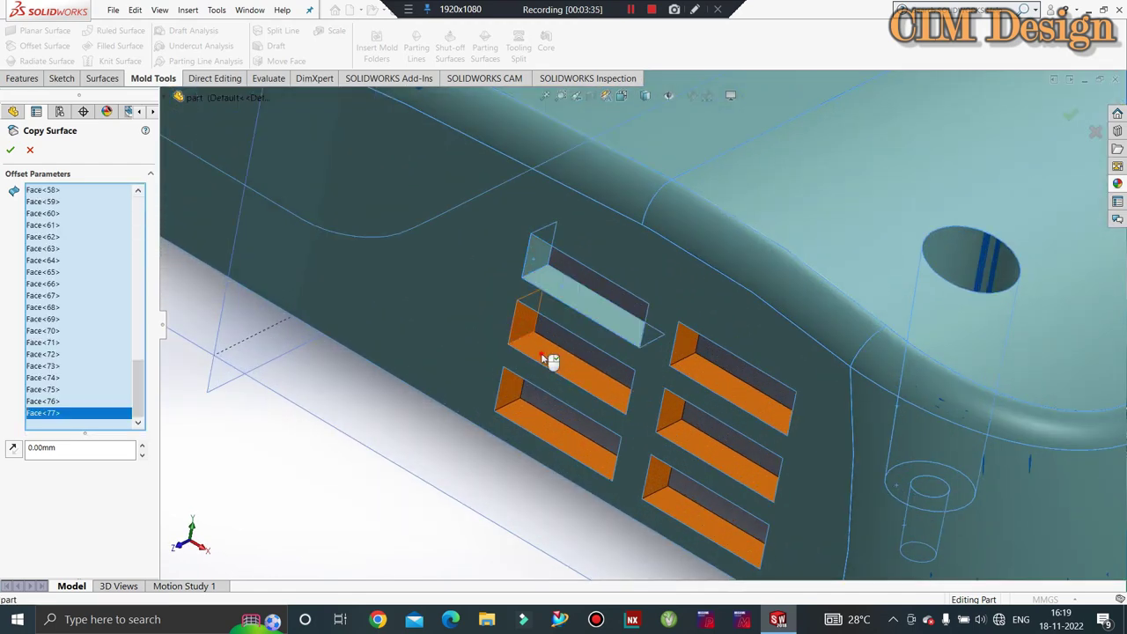
left_click(550, 362)
left_click(518, 403)
left_click(543, 430)
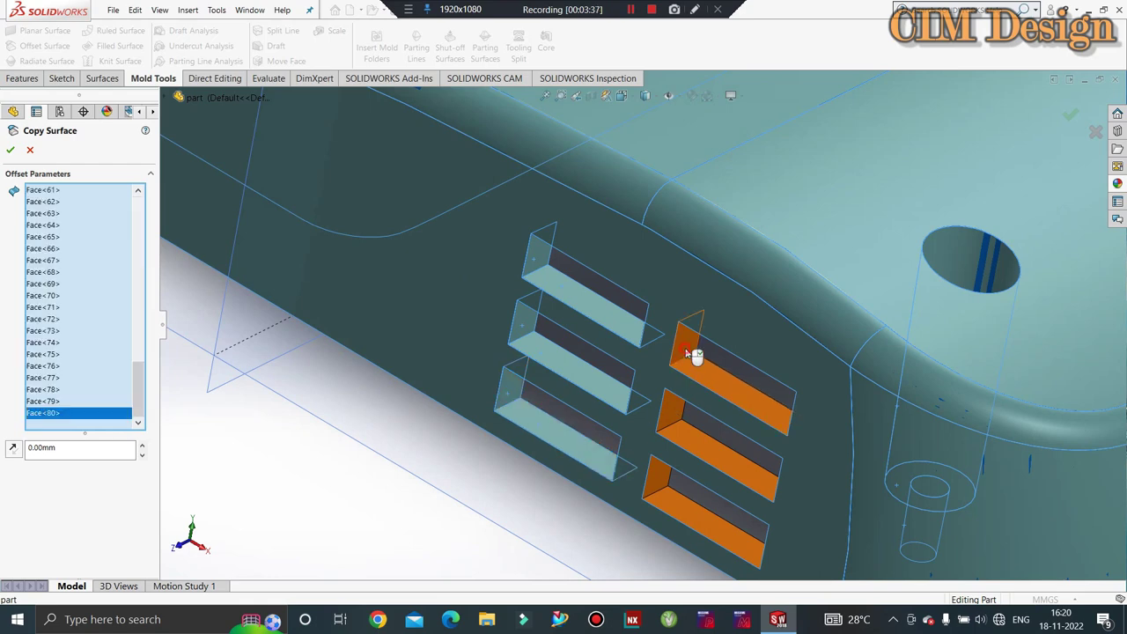
Step: Add the three right-hand vent slots' faces, bringing the selection to 98 faces
left_click(692, 353)
left_click(717, 390)
left_click(679, 420)
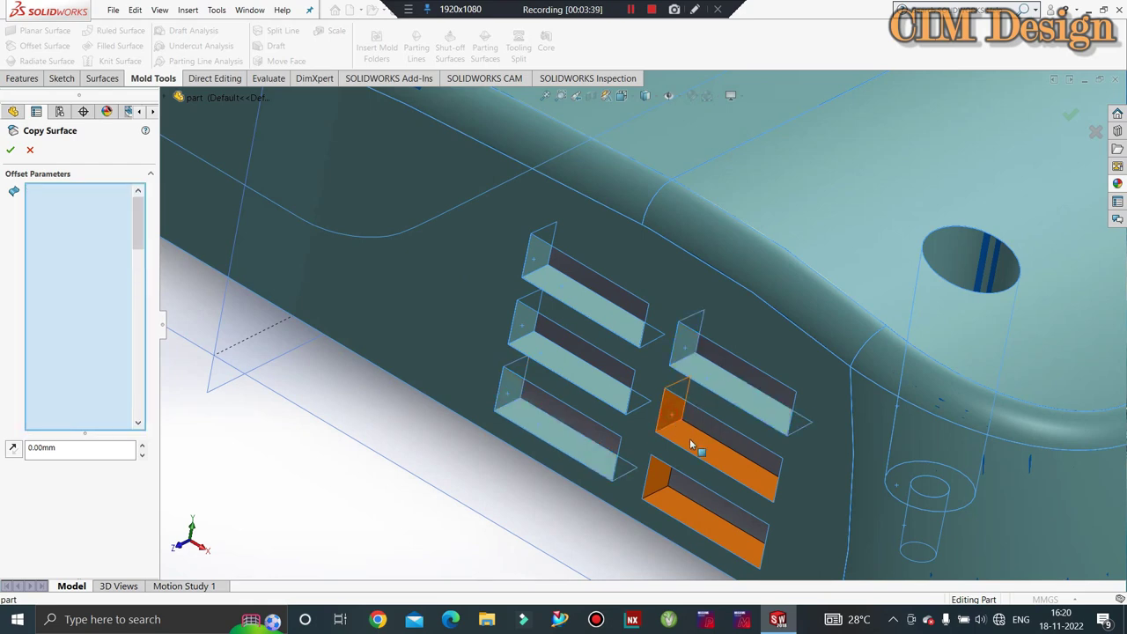
left_click(665, 482)
left_click(656, 493)
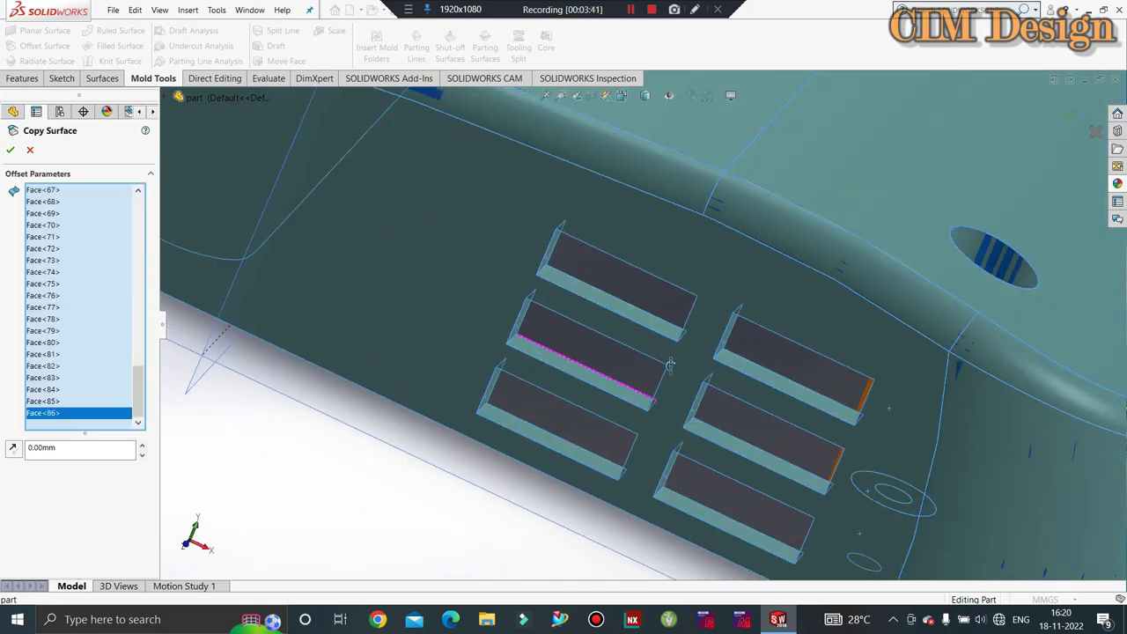
middle_click_drag(656, 493, 686, 299)
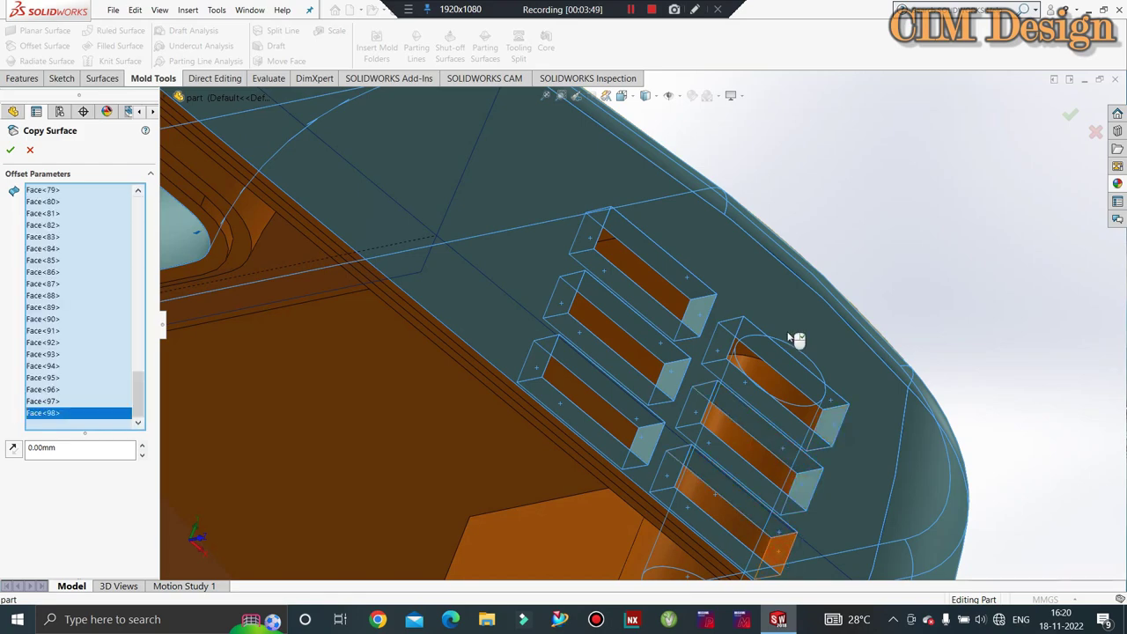
scroll(793, 335, "up", 3)
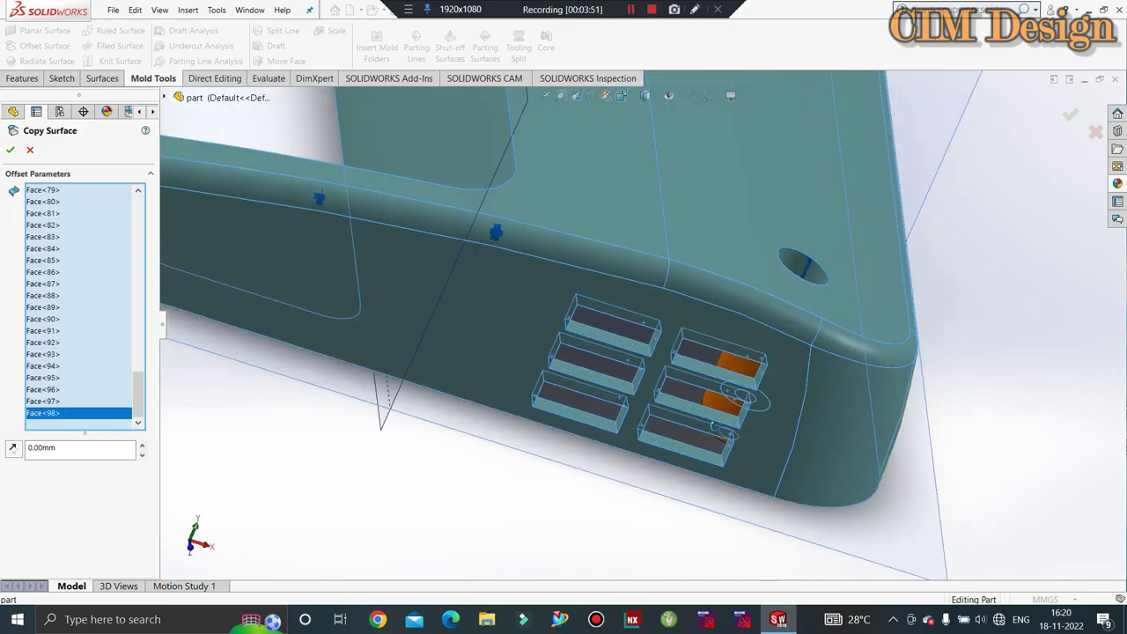
mouse_move(769, 315)
middle_mouse_down()
mouse_move(699, 448)
mouse_move(690, 273)
mouse_move(728, 405)
middle_mouse_up()
scroll(700, 449, "up", 3)
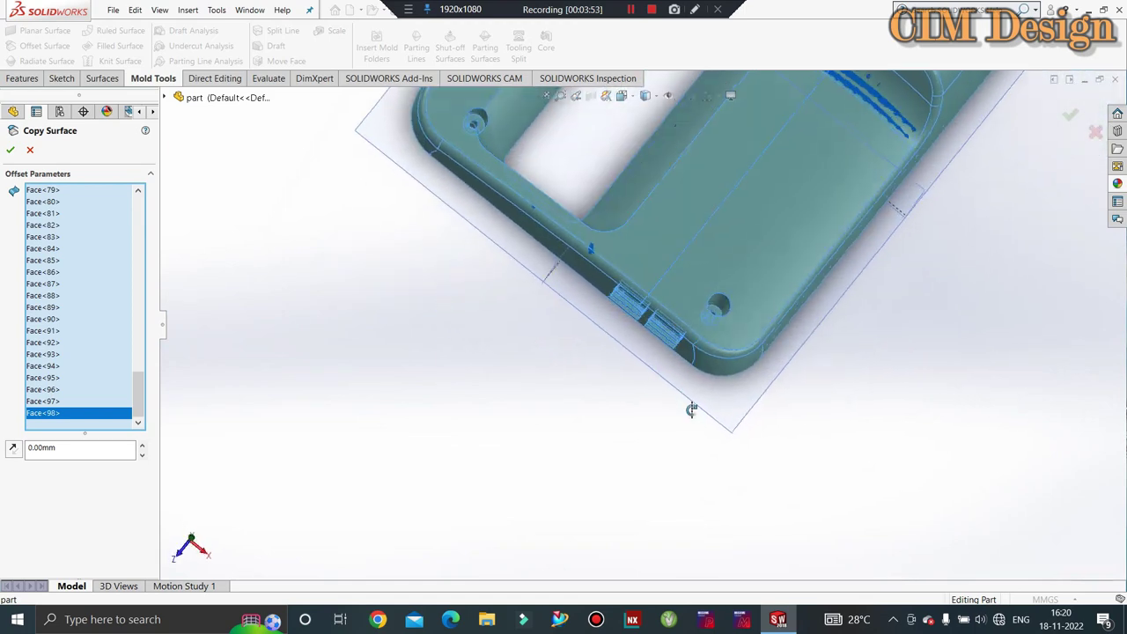
scroll(727, 406, "up", 3)
mouse_move(906, 310)
middle_mouse_down()
mouse_move(963, 173)
mouse_move(881, 224)
mouse_move(878, 299)
mouse_move(956, 192)
mouse_move(938, 279)
middle_mouse_up()
scroll(847, 154, "down", 3)
mouse_move(847, 154)
middle_mouse_down()
mouse_move(825, 309)
mouse_move(644, 176)
mouse_move(649, 288)
mouse_move(637, 132)
middle_mouse_up()
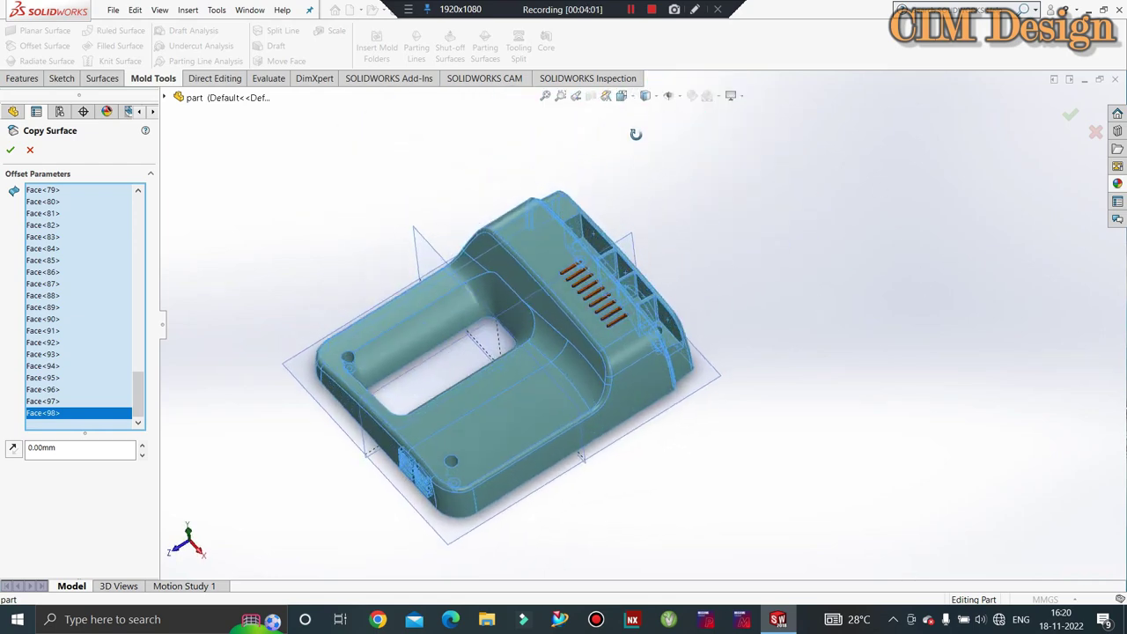
scroll(593, 254, "down", 2)
scroll(593, 254, "down", 3)
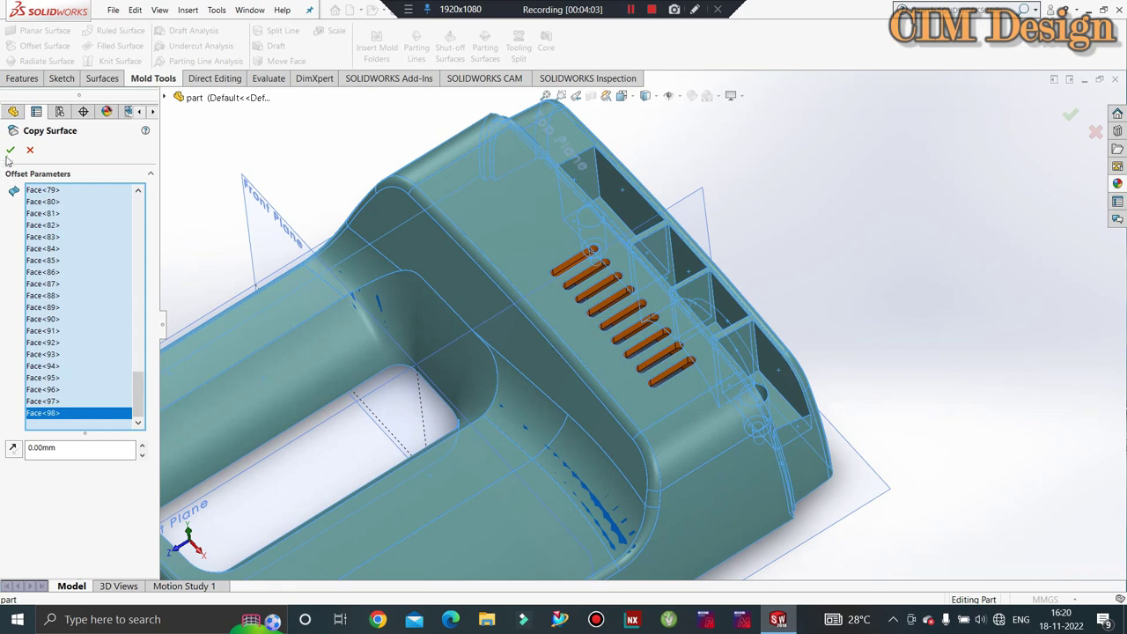
Step: Confirm the surface copy, then edit Surface-Offset2 and drop the first two vent slots' tangent faces
key("Return")
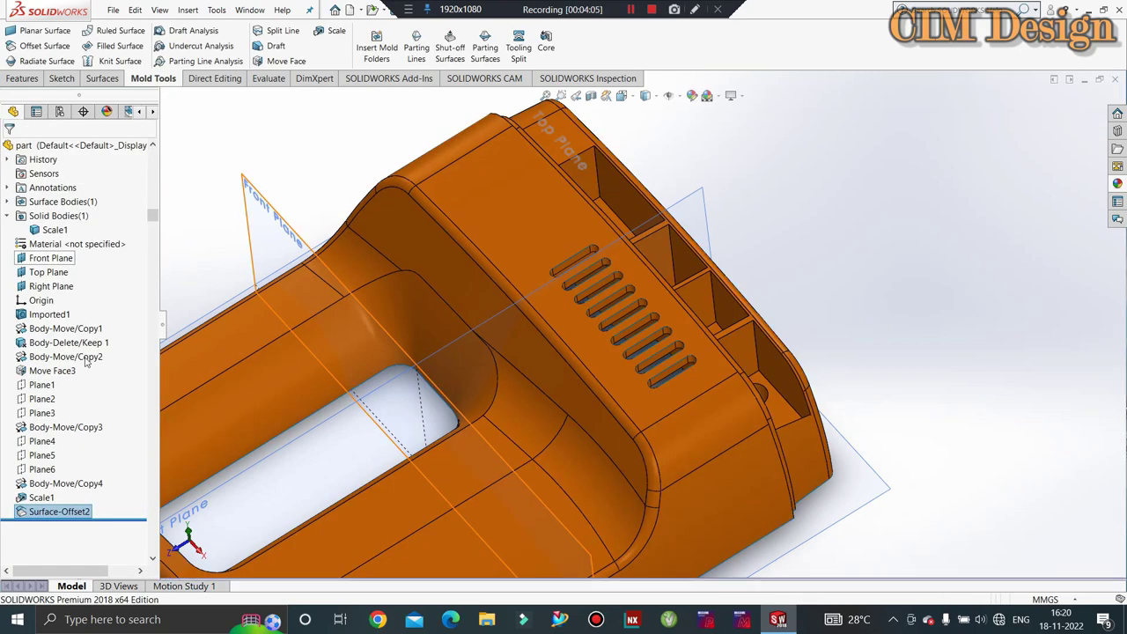
right_click(60, 513)
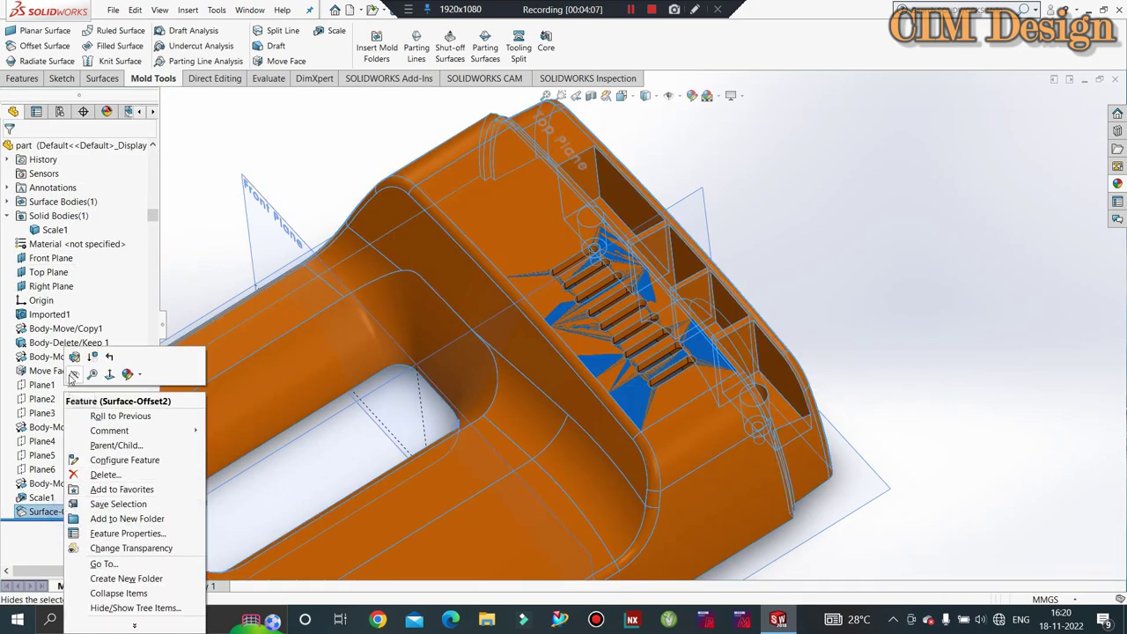
left_click(77, 357)
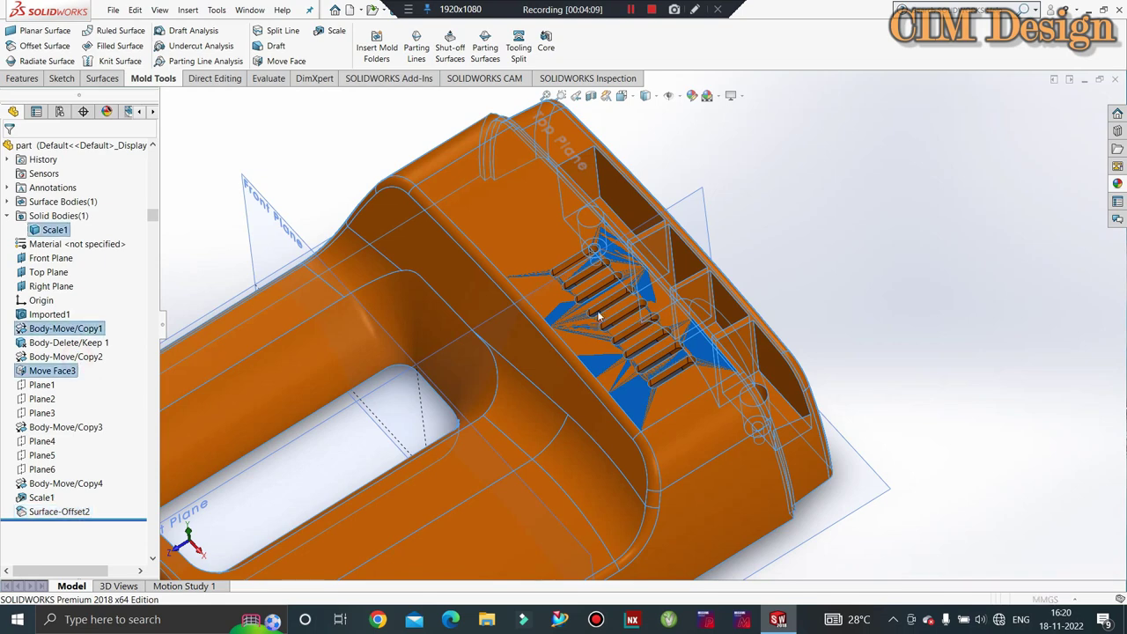
scroll(589, 296, "down", 3)
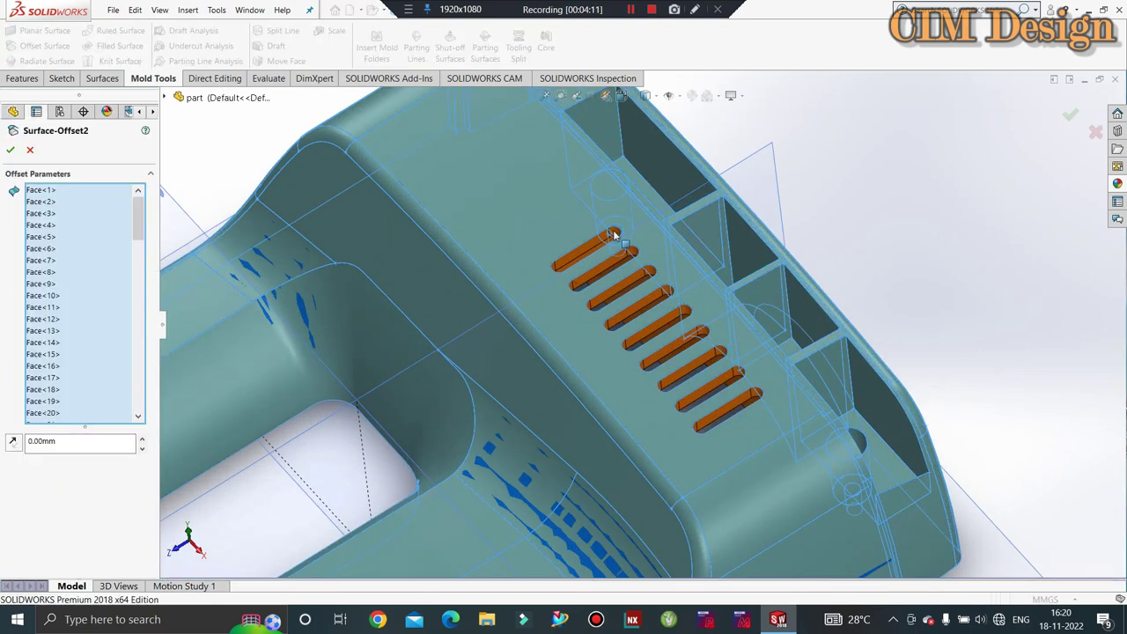
scroll(604, 250, "down", 3)
scroll(601, 252, "down", 2)
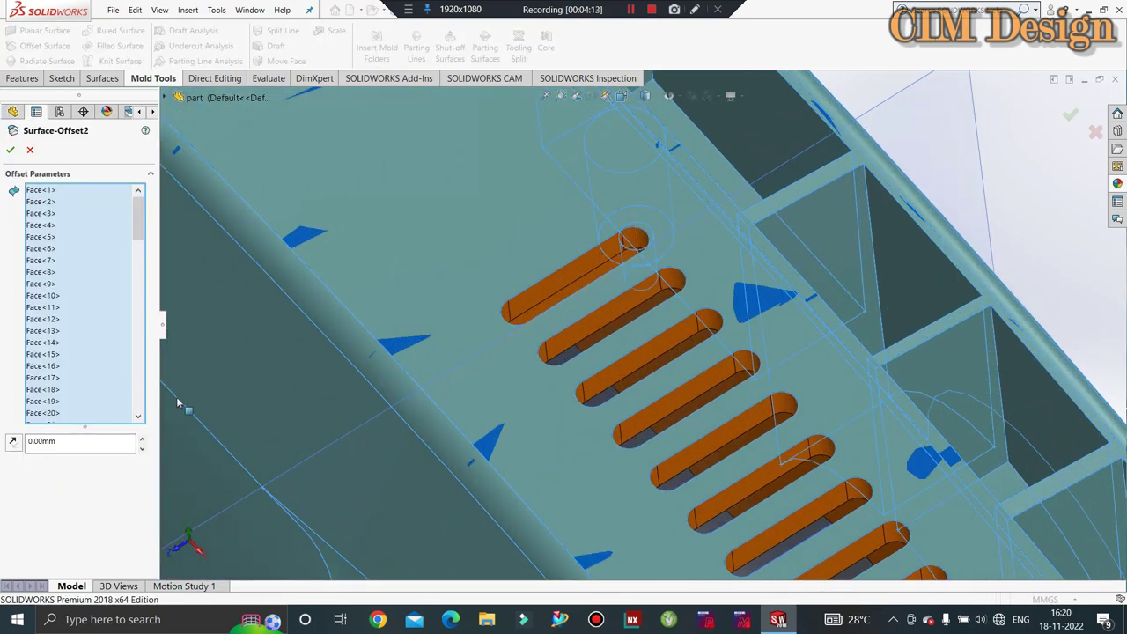
right_click(578, 270)
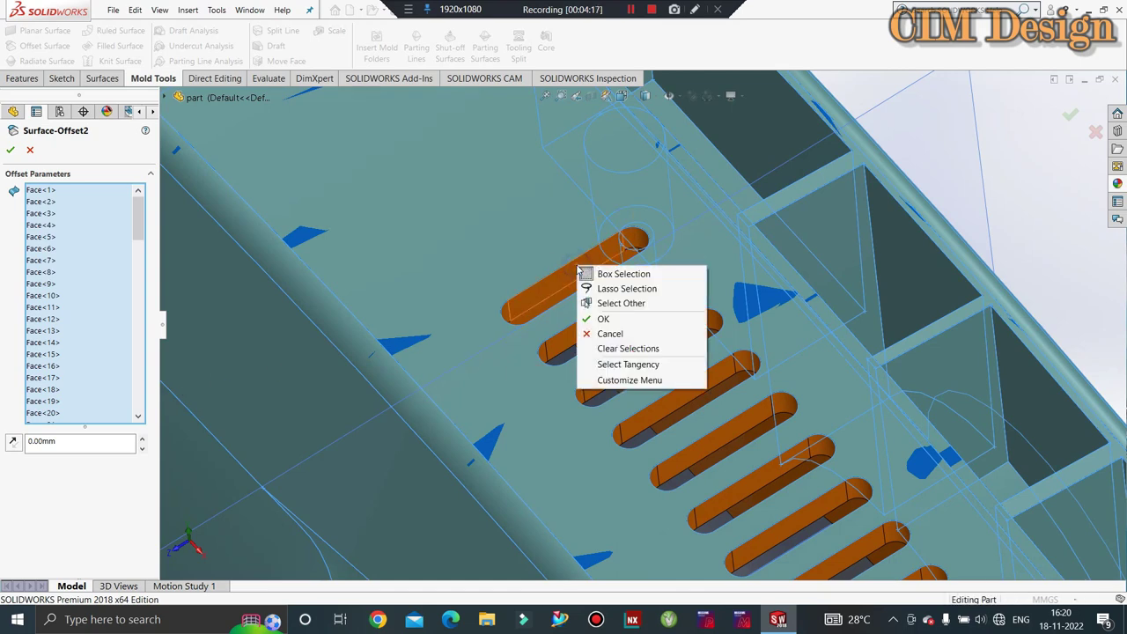
left_click(628, 364)
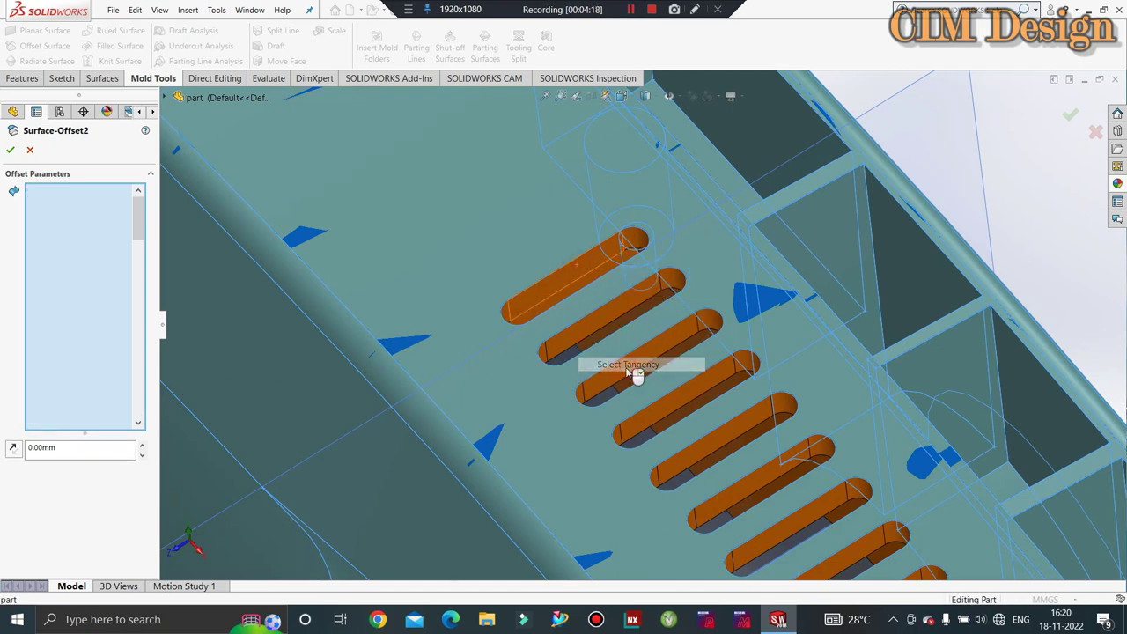
right_click(604, 322)
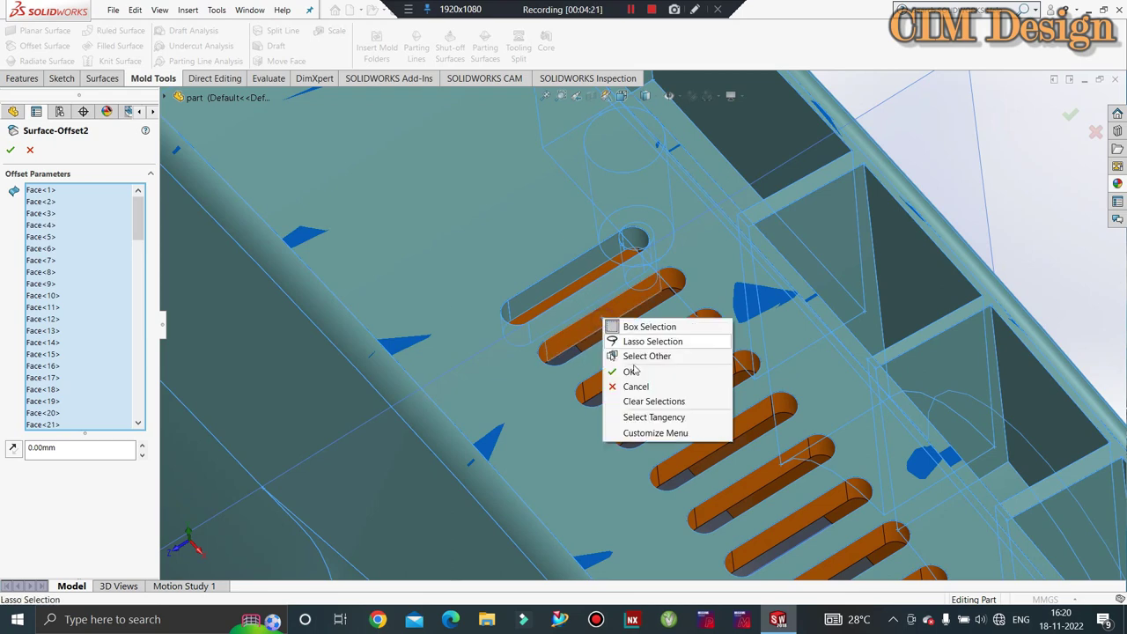
left_click(653, 419)
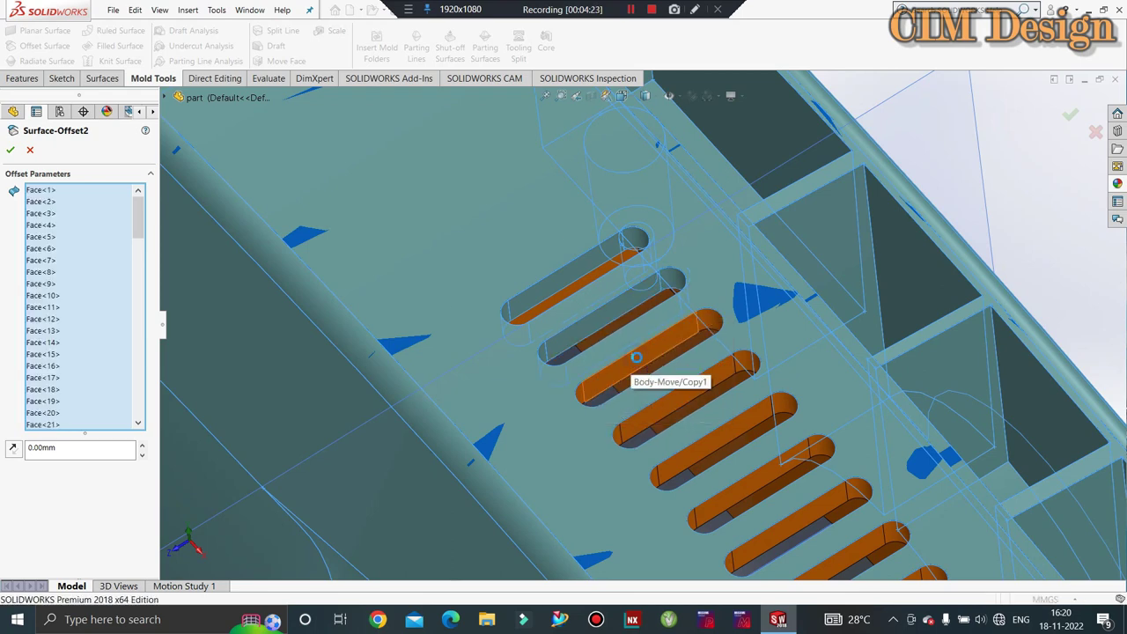
Step: Re-edit Surface-Offset2 and remove the tangent faces of the next four vent slots
key("Return")
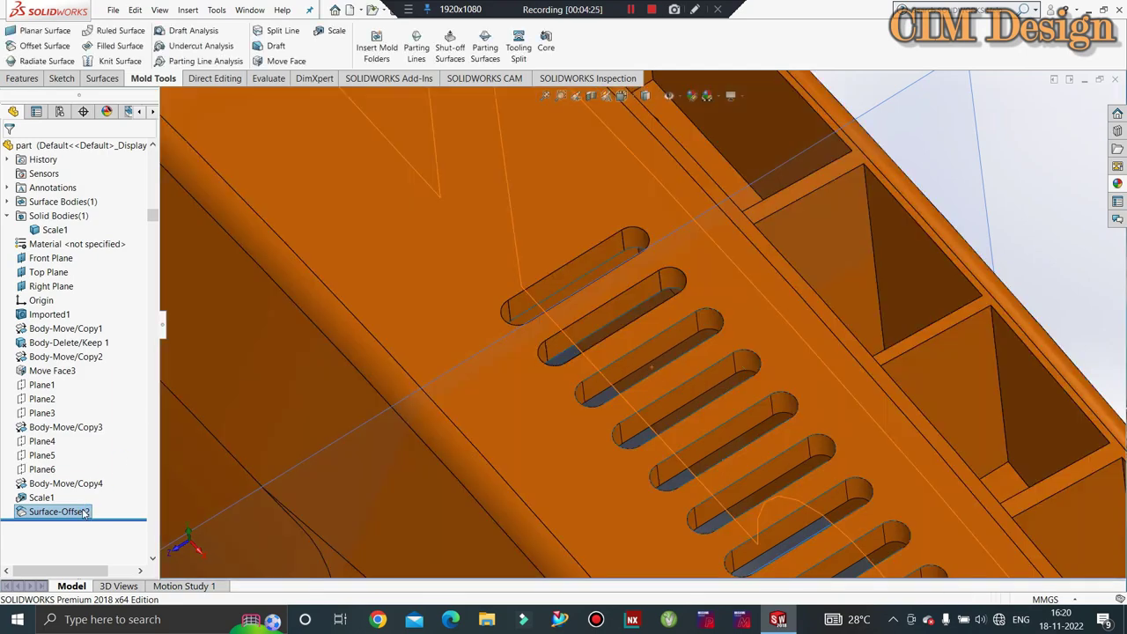
right_click(84, 513)
left_click(91, 357)
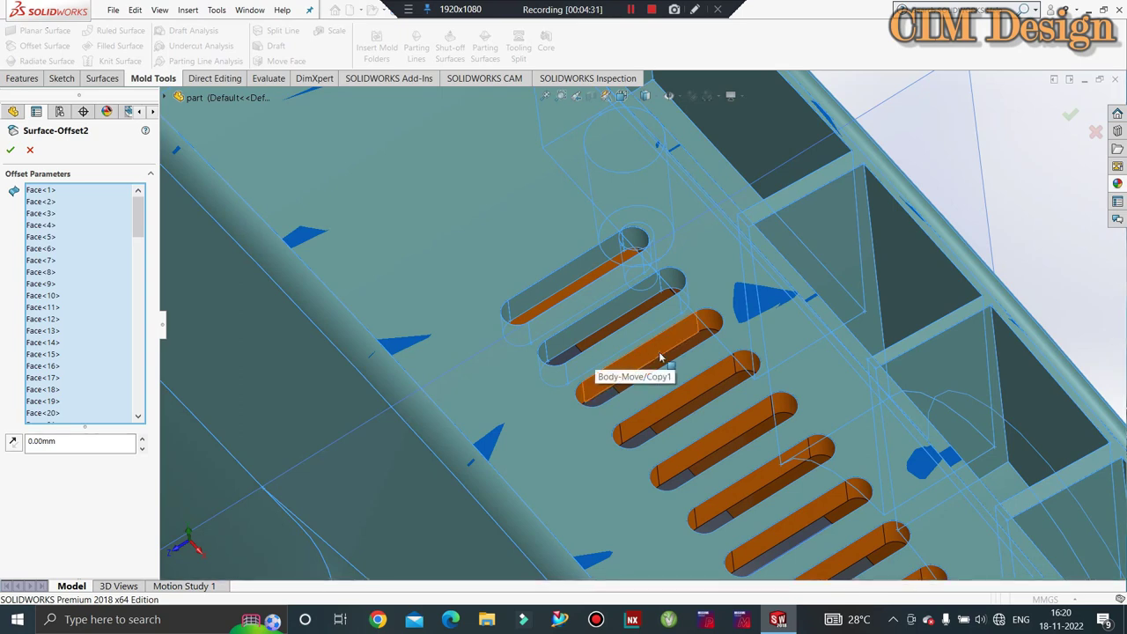
right_click(660, 357)
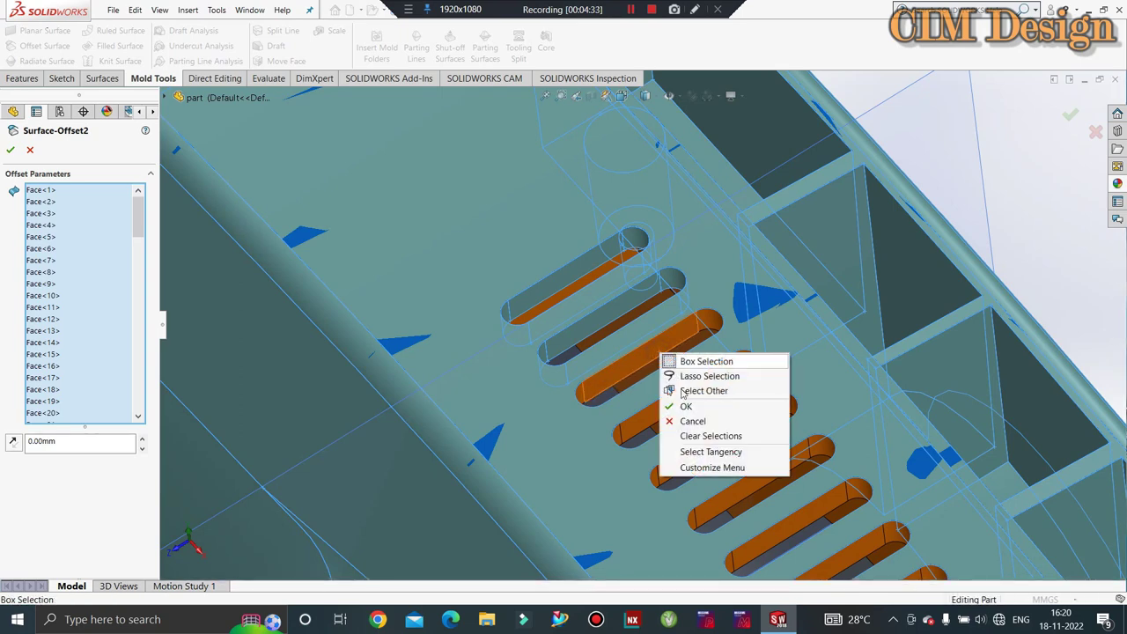
left_click(705, 452)
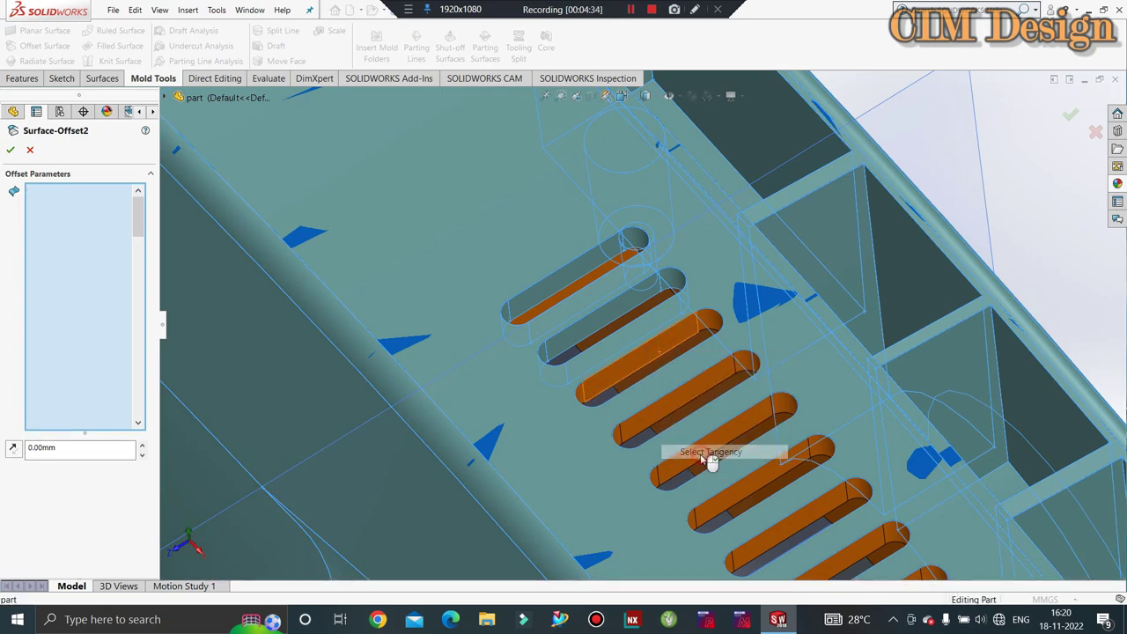
right_click(662, 408)
left_click(705, 505)
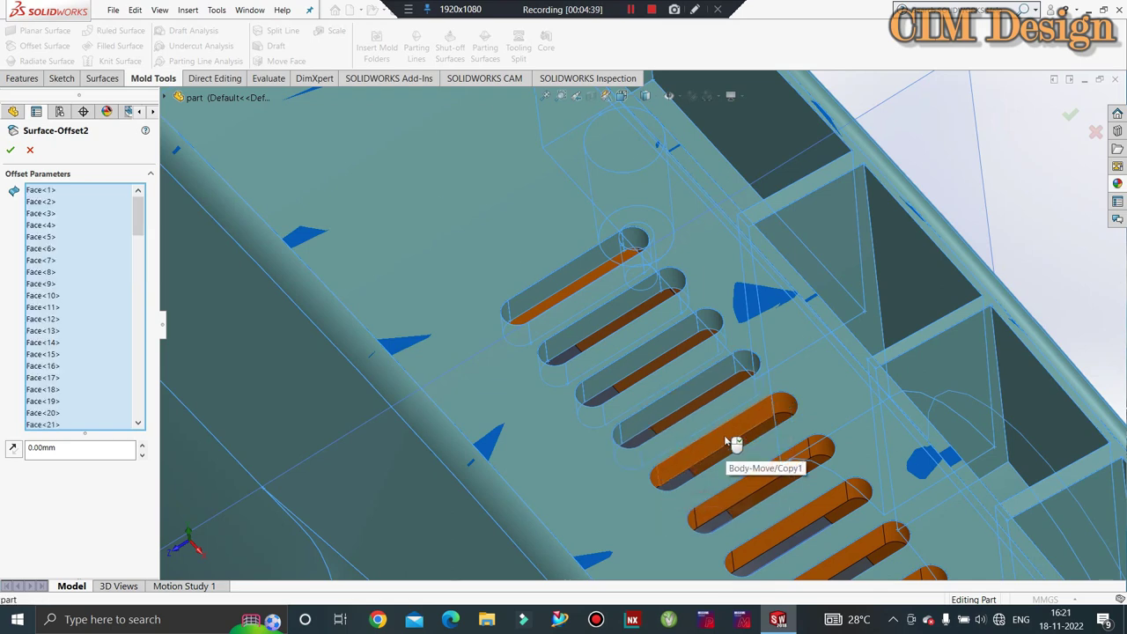
right_click(747, 486)
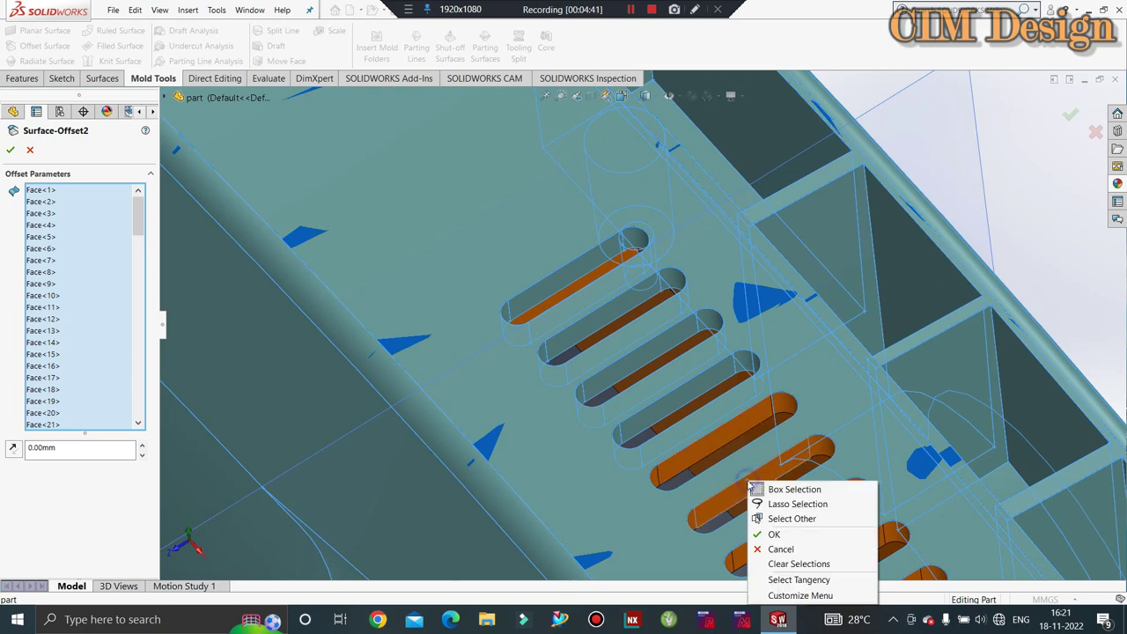
left_click(790, 575)
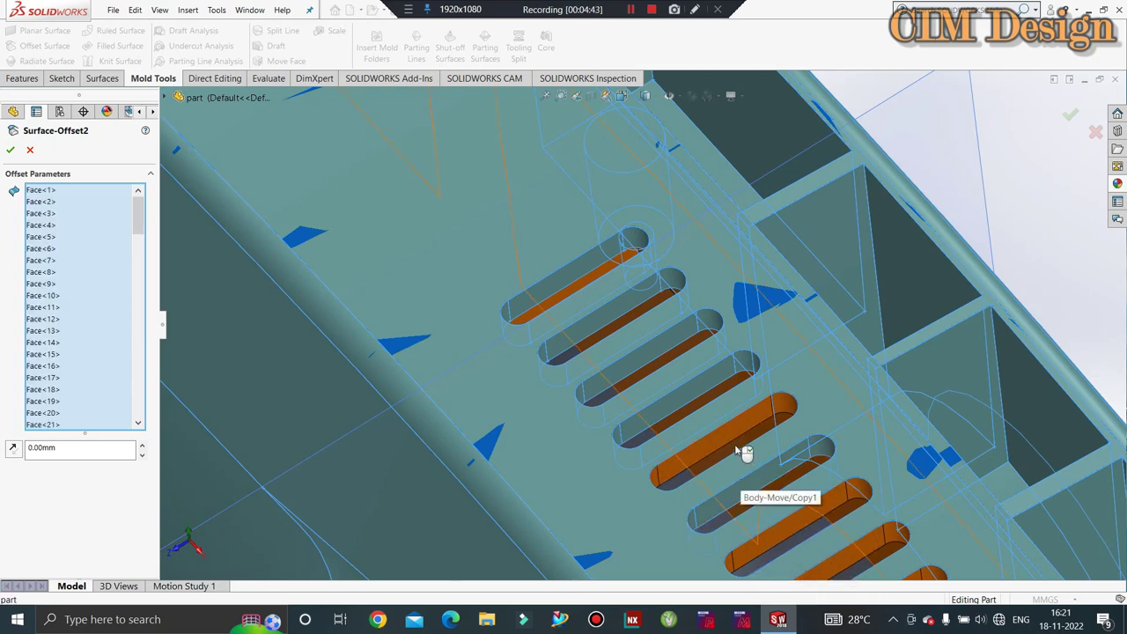
right_click(796, 520)
left_click(841, 491)
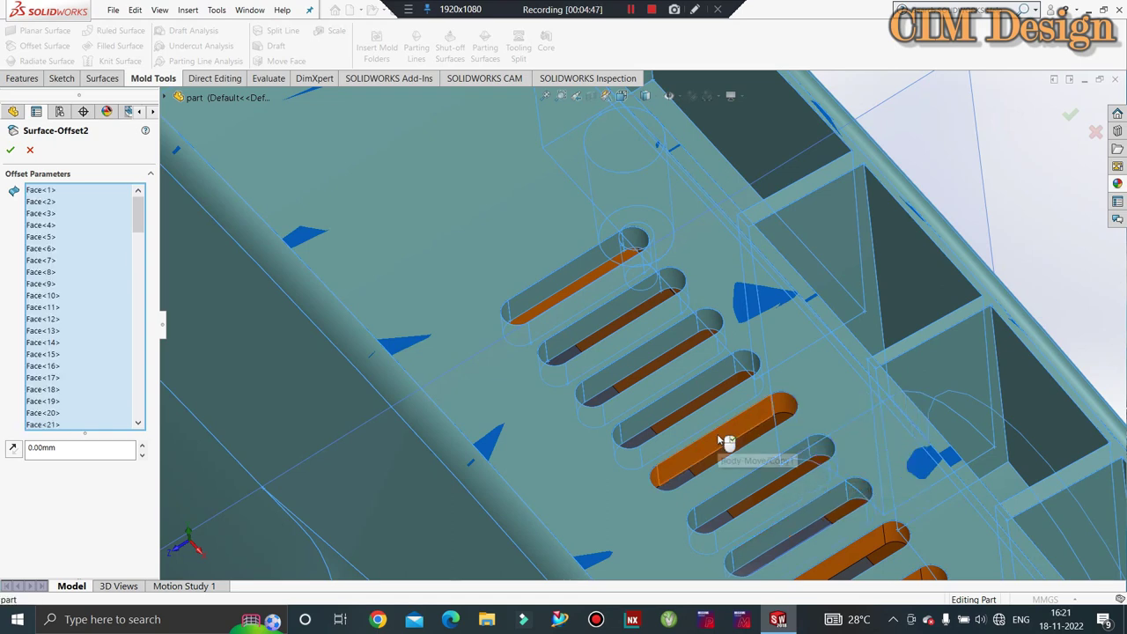
Step: Remove the tangent faces of the last three vent slots from the 0.00mm offset
scroll(569, 261, "up", 2)
scroll(722, 441, "up", 2)
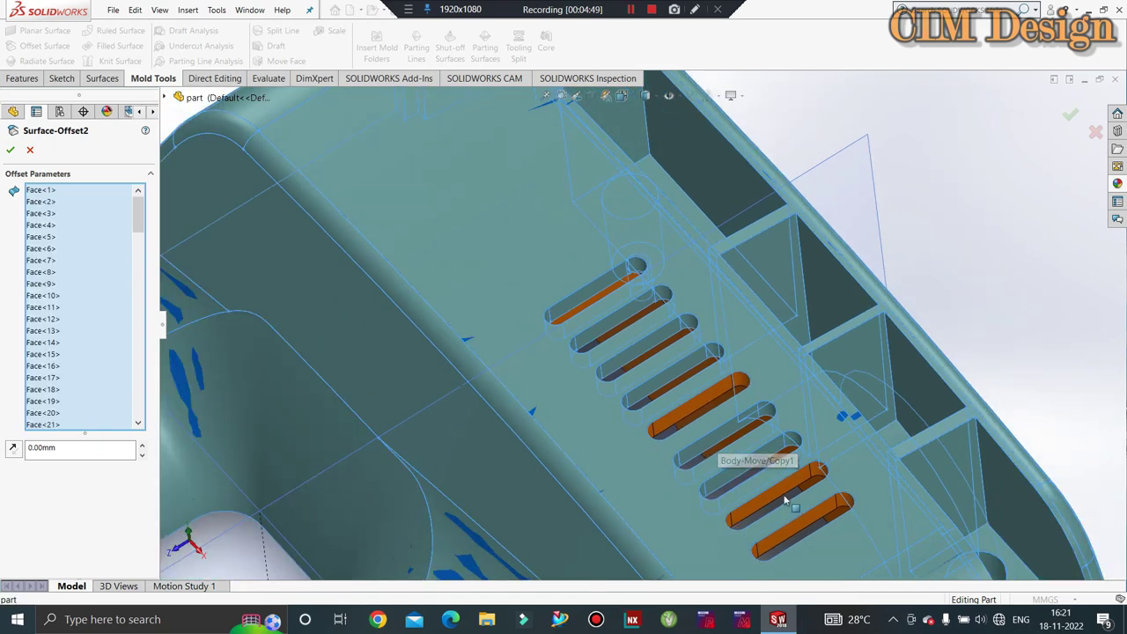
scroll(738, 444, "down", 5)
right_click(739, 466)
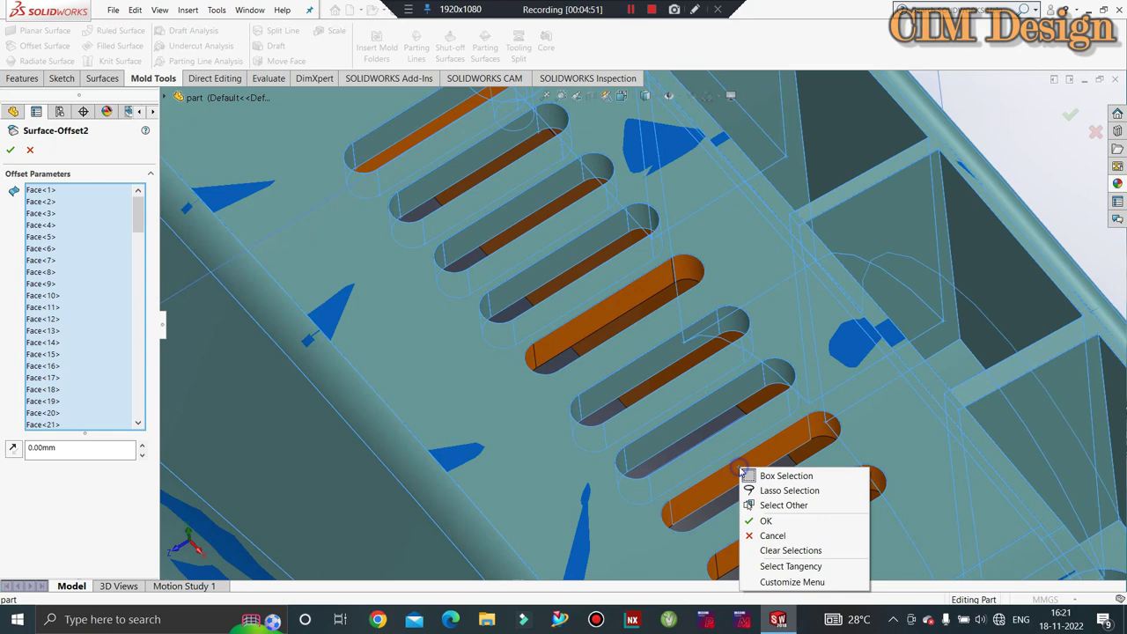
left_click(790, 566)
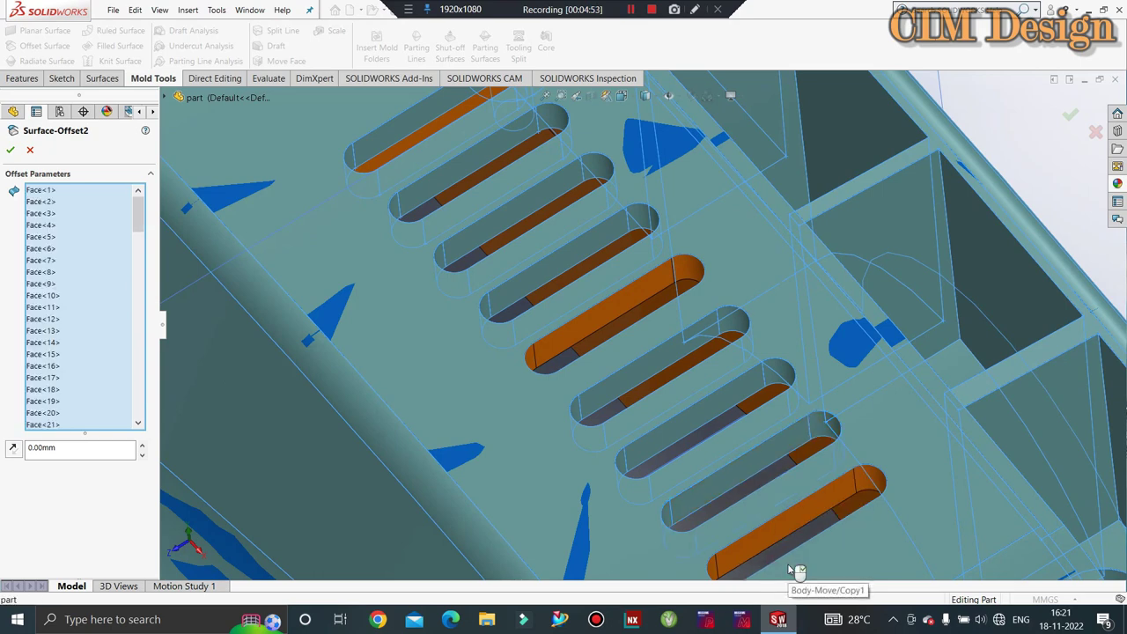
right_click(587, 330)
left_click(629, 429)
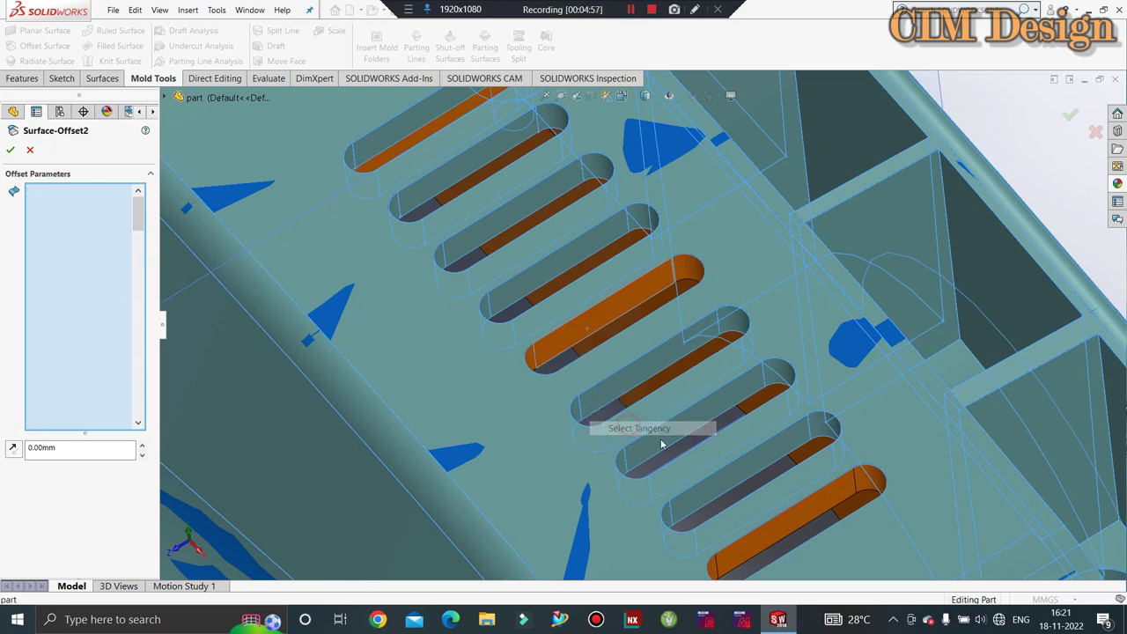
right_click(826, 509)
left_click(877, 482)
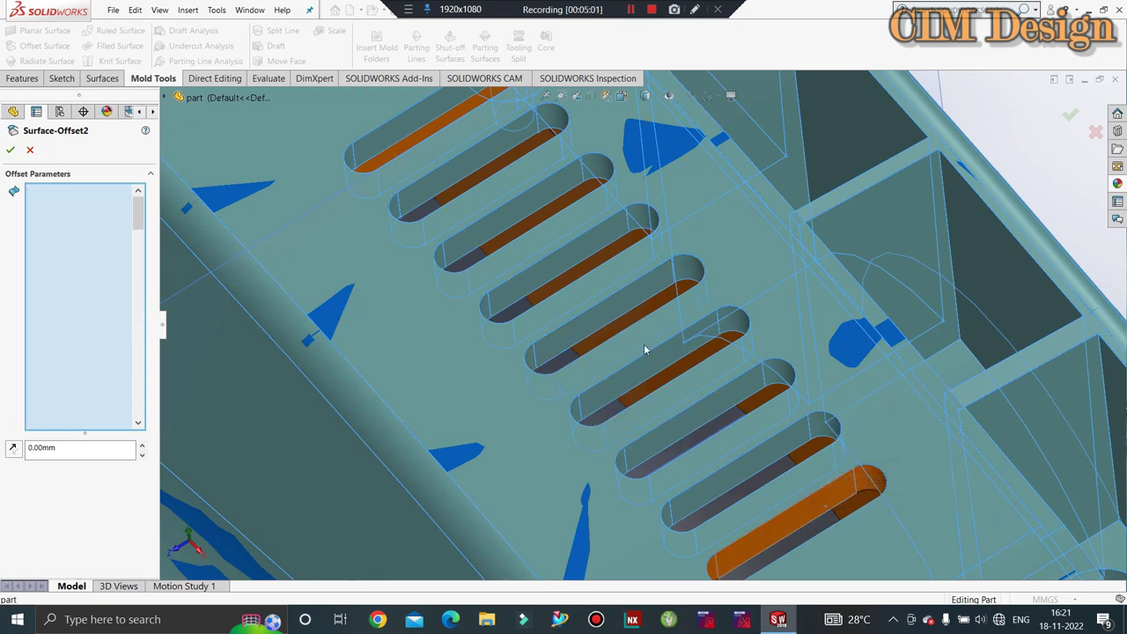
scroll(777, 425, "up", 2)
scroll(775, 419, "up", 3)
mouse_move(775, 420)
middle_mouse_down()
mouse_move(886, 418)
mouse_move(841, 360)
middle_mouse_up()
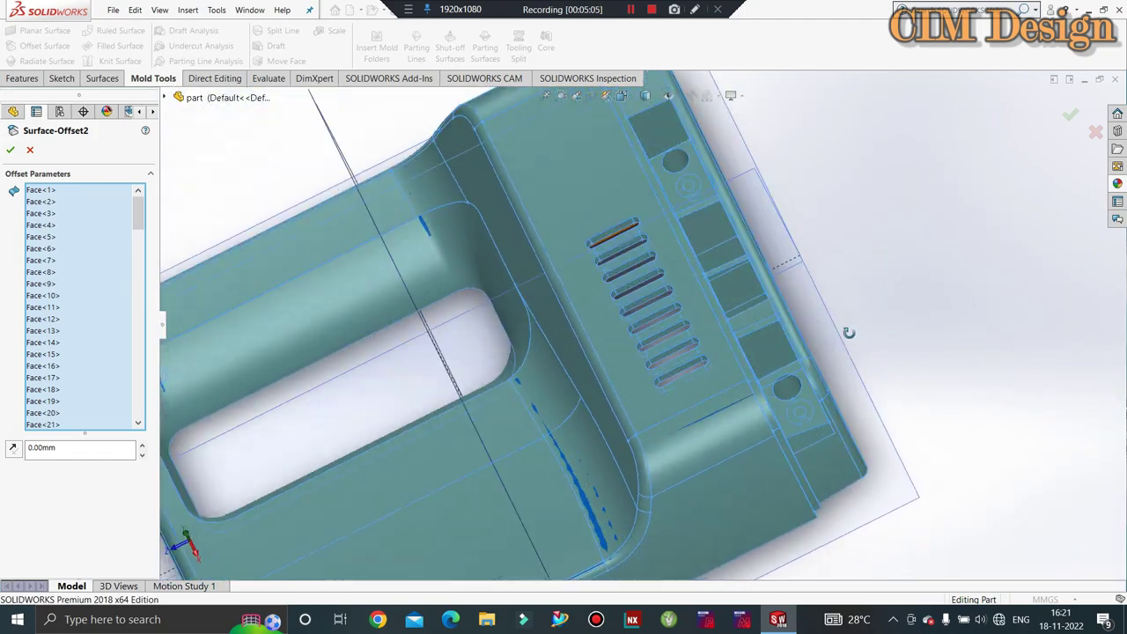
middle_click_drag(867, 273, 894, 318)
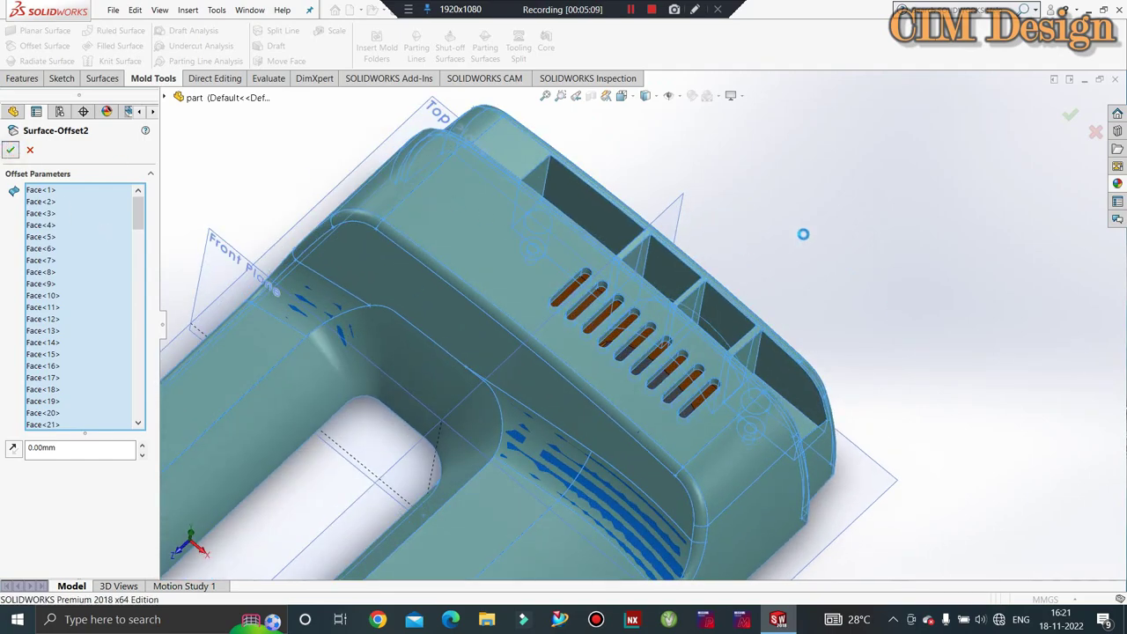
Step: Fit the housing in view and hide the Front Plane and Right Plane
key("ctrl+7")
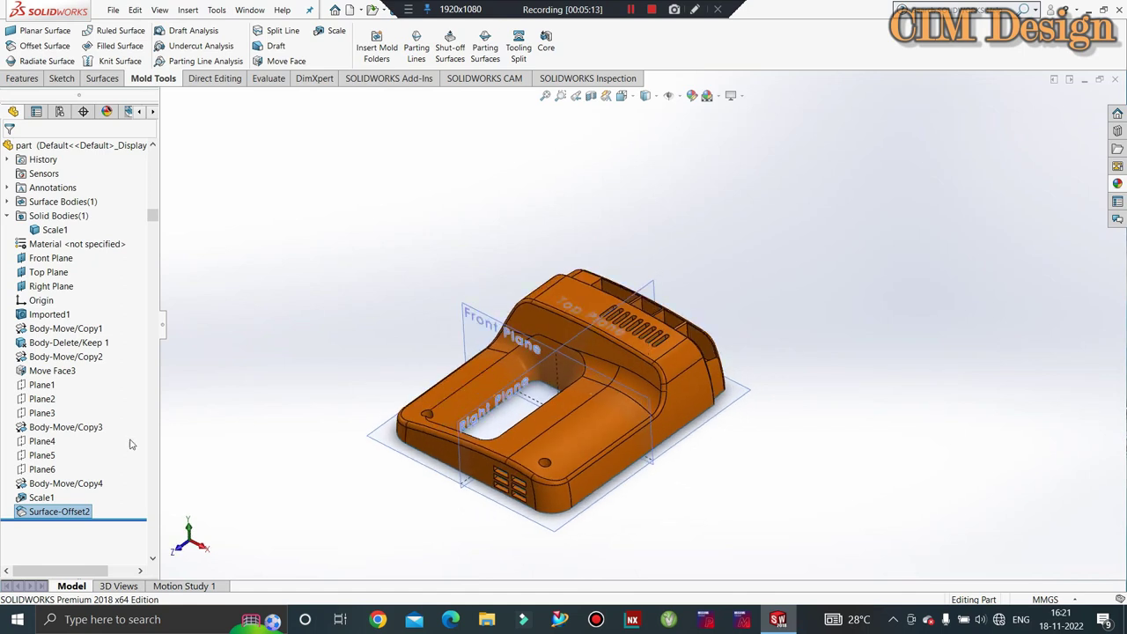
right_click(51, 258)
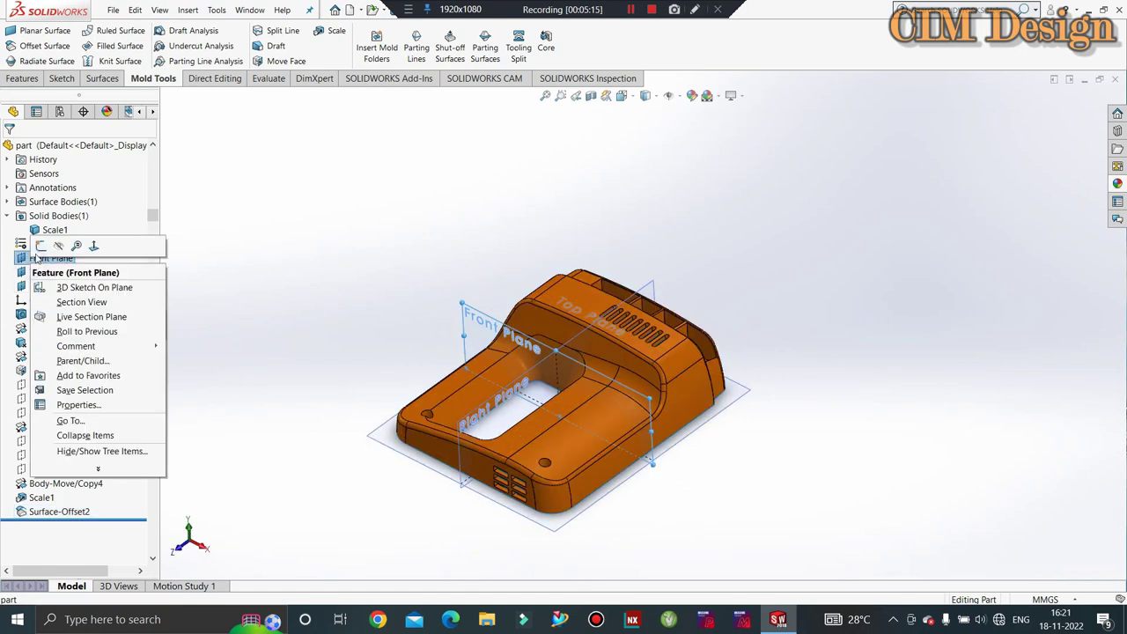
left_click(54, 249)
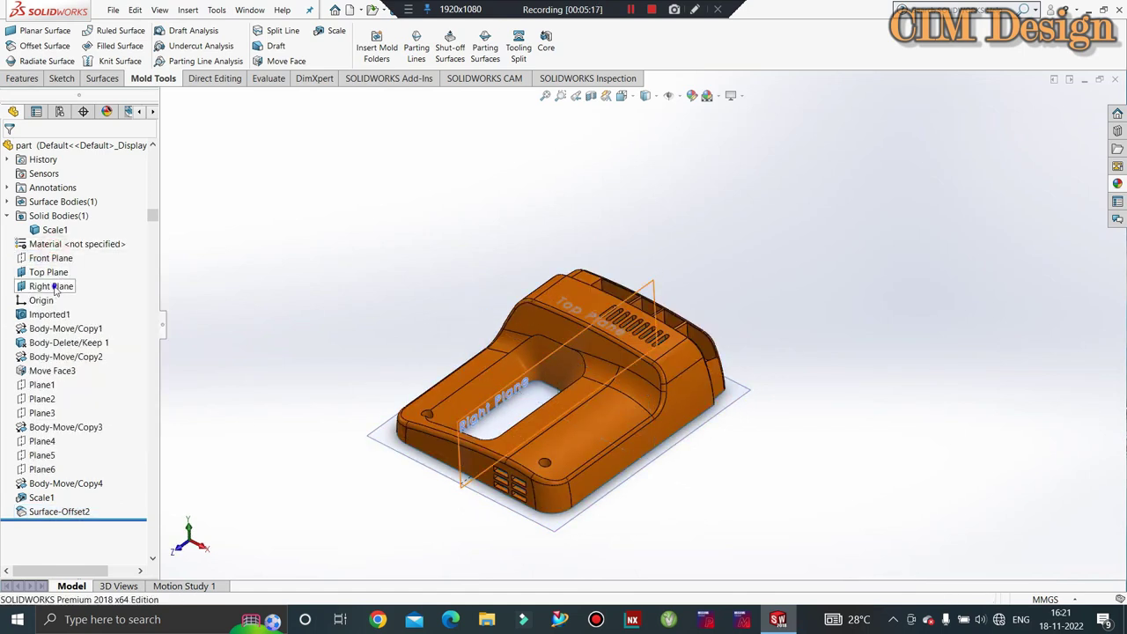
right_click(74, 282)
left_click(82, 269)
mouse_move(373, 223)
middle_mouse_down()
mouse_move(426, 401)
mouse_move(365, 184)
mouse_move(420, 495)
middle_mouse_up()
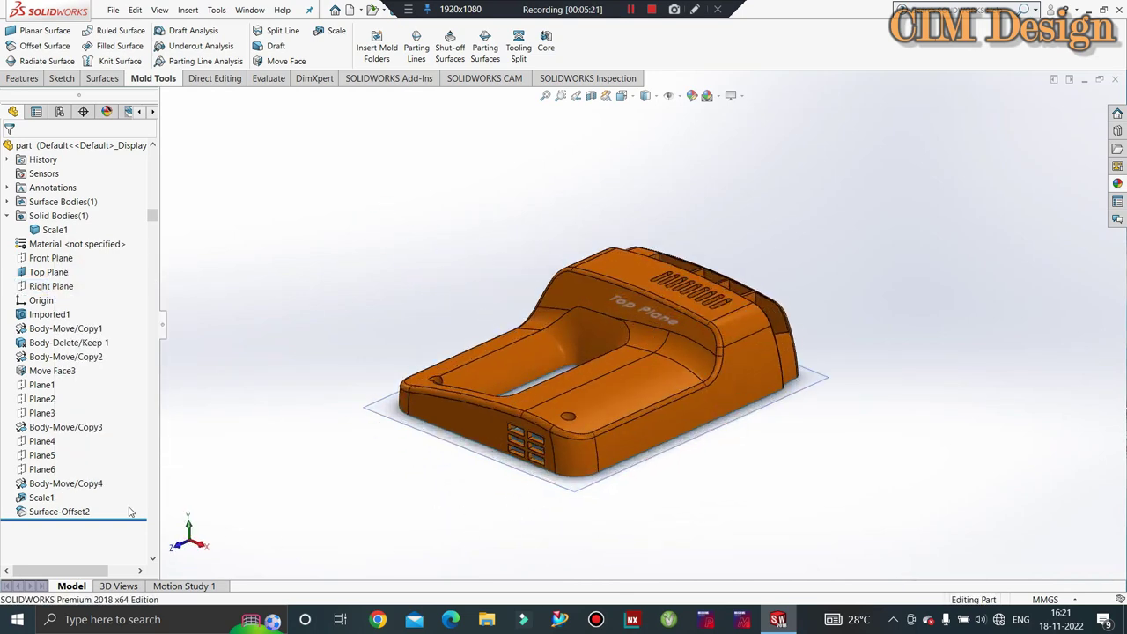
Step: Hide the Surface-Offset2 surface body
left_click(75, 518)
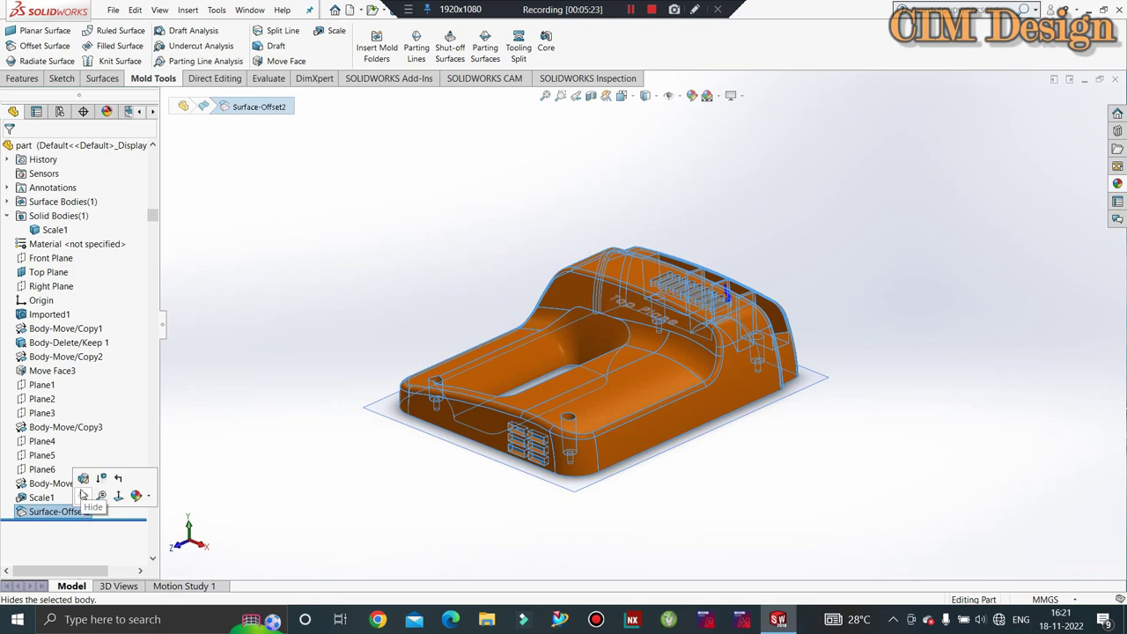
left_click(82, 495)
mouse_move(491, 314)
middle_mouse_down()
mouse_move(493, 403)
mouse_move(500, 349)
mouse_move(376, 286)
middle_mouse_up()
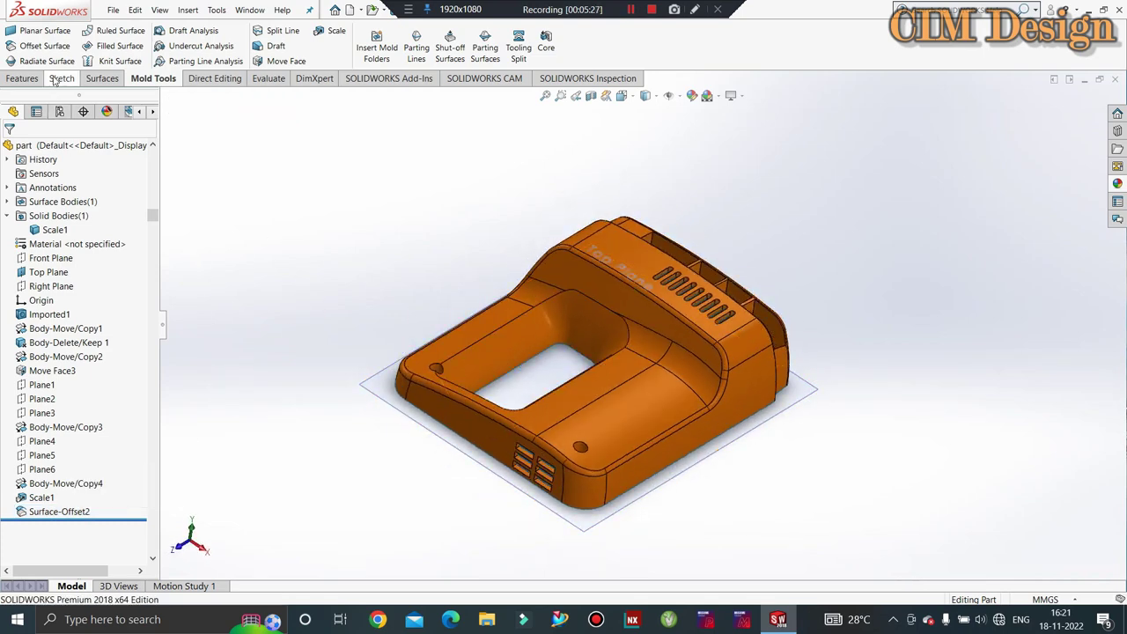
Step: Start a Ruled Surface and replace the edge reference direction with Top Plane
left_click(105, 35)
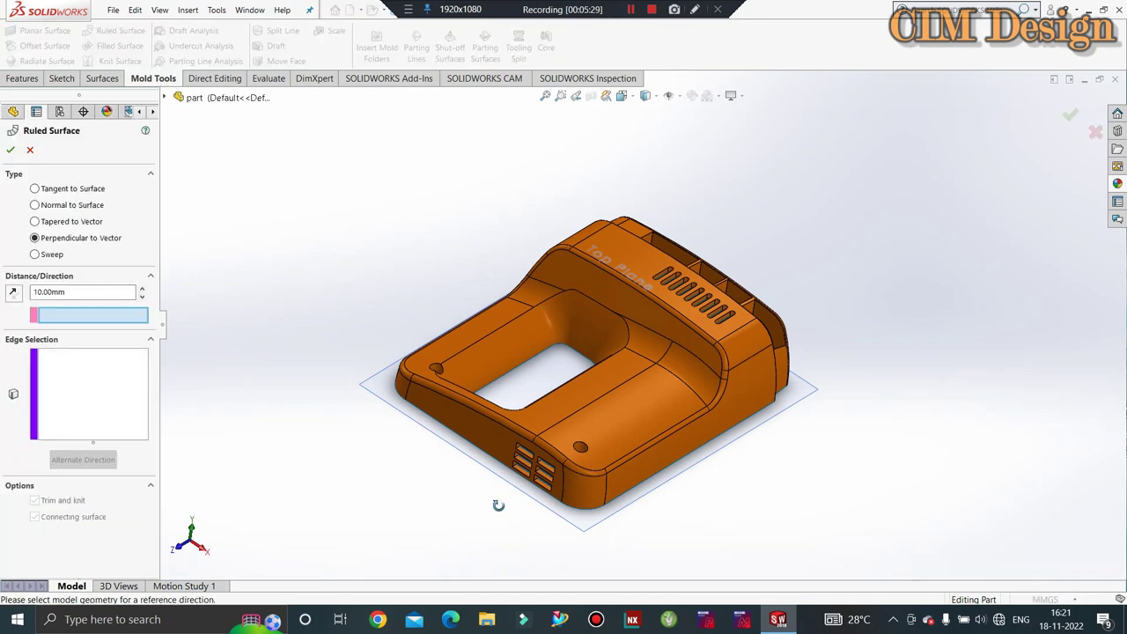
middle_click_drag(499, 505, 488, 490)
scroll(587, 436, "down", 5)
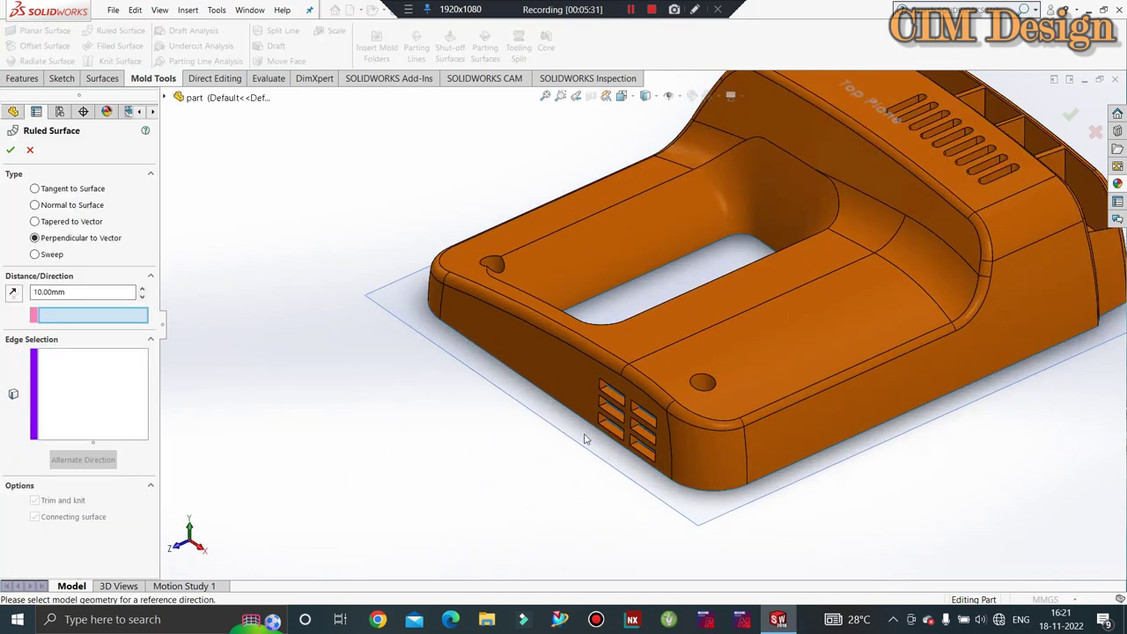
scroll(599, 451, "down", 4)
left_click(601, 407)
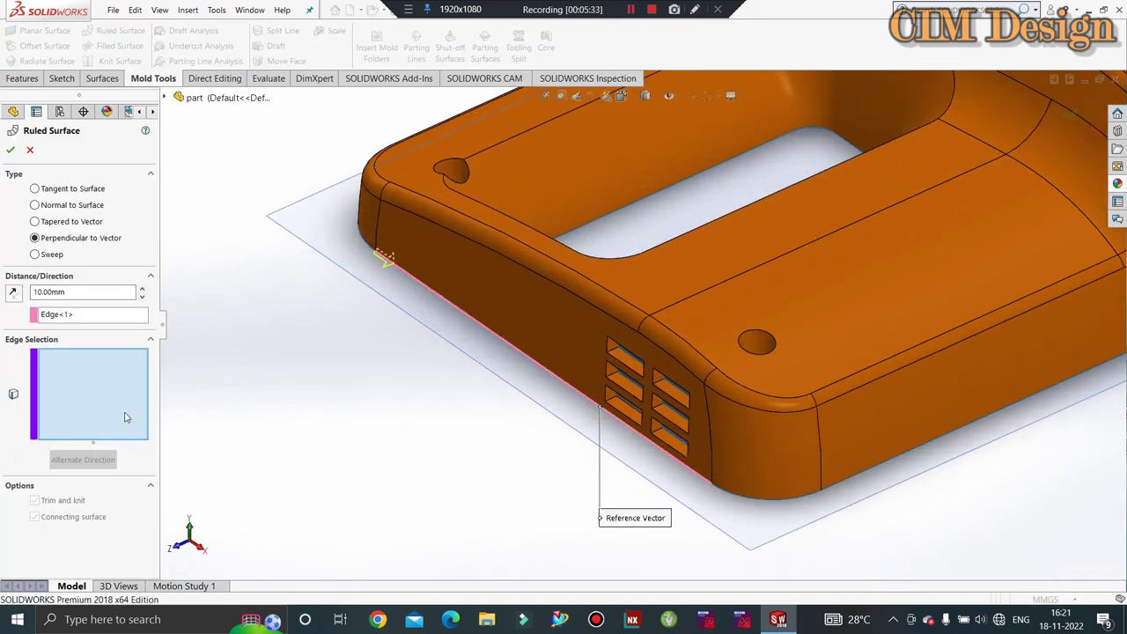
left_click(77, 319)
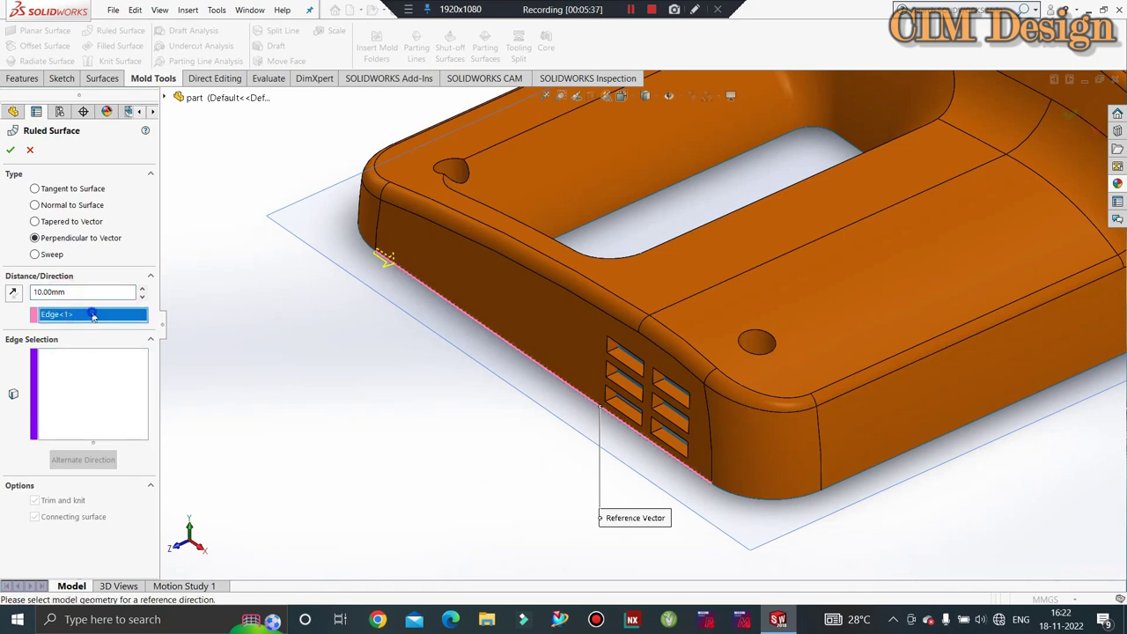
right_click(92, 316)
left_click(132, 320)
left_click(294, 236)
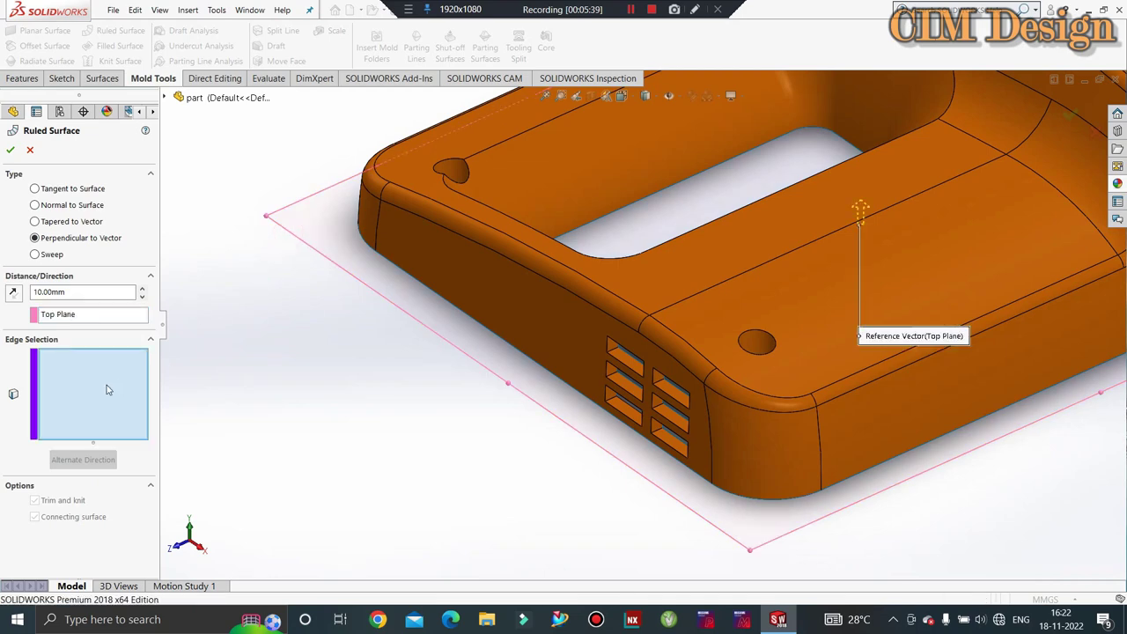
Step: Pick the first bottom edge, rounded corner and next edge, then cancel the ruled surface
left_click(484, 326)
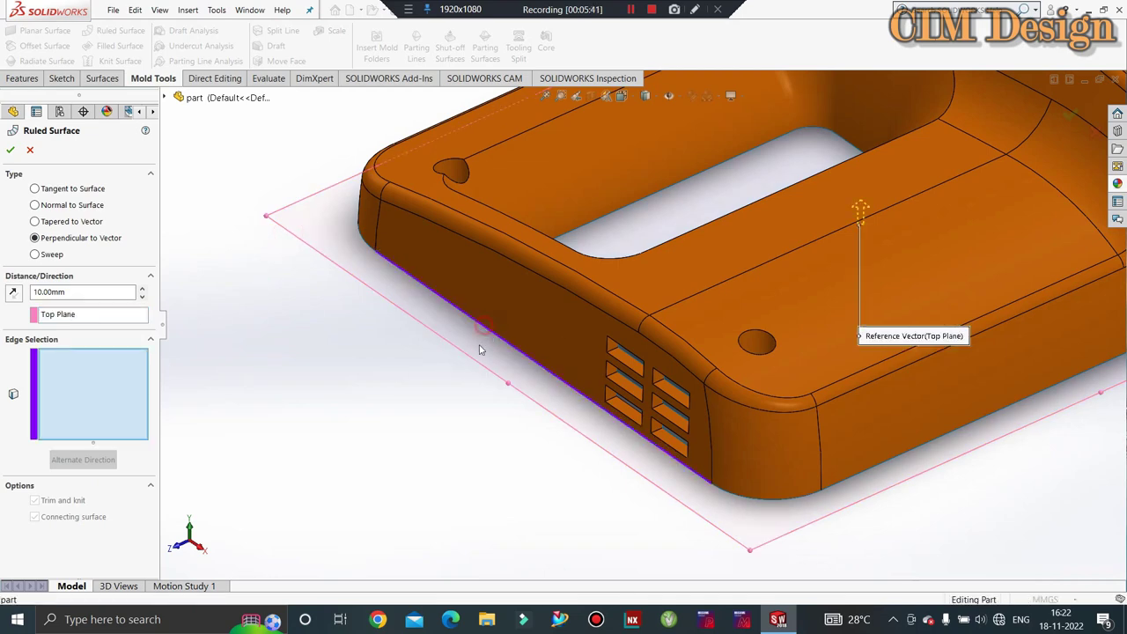
left_click(754, 503)
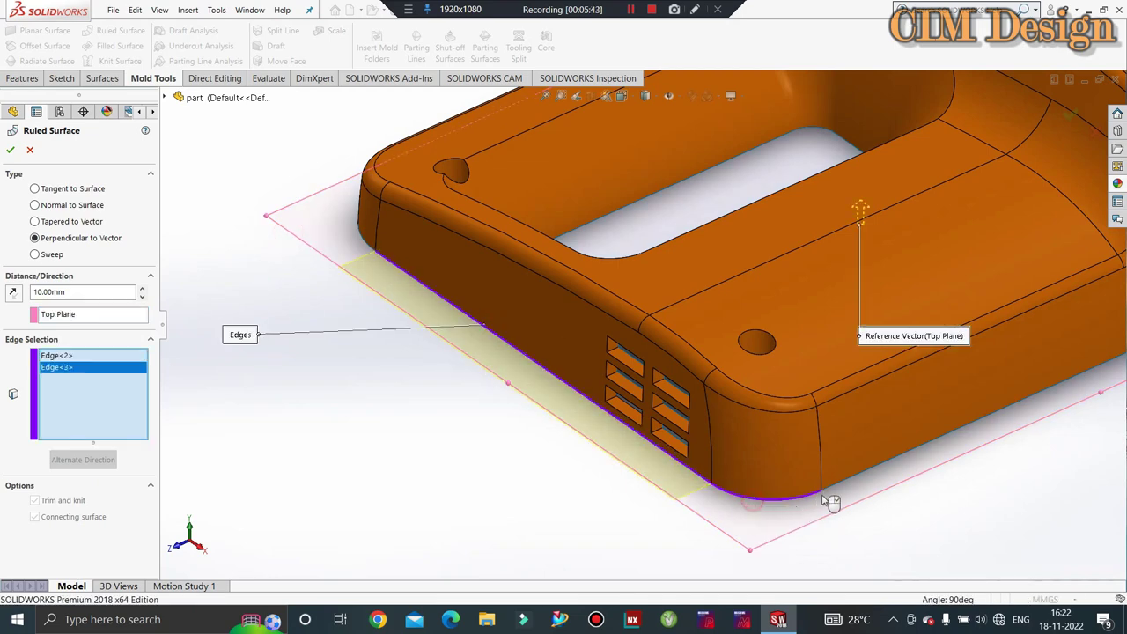
left_click(839, 495)
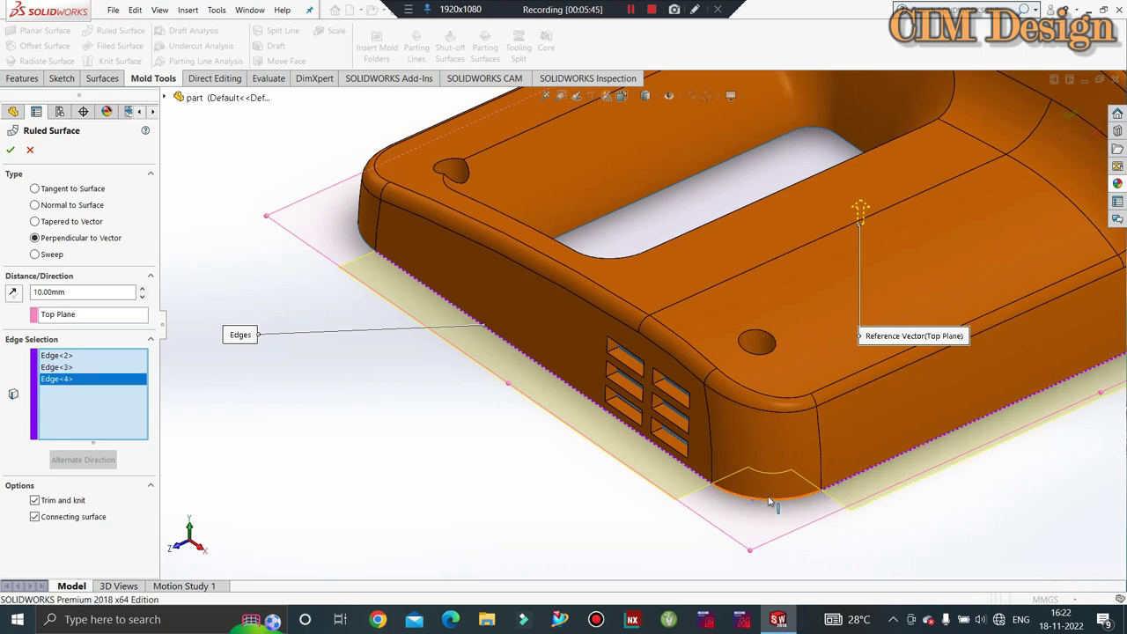
right_click(63, 371)
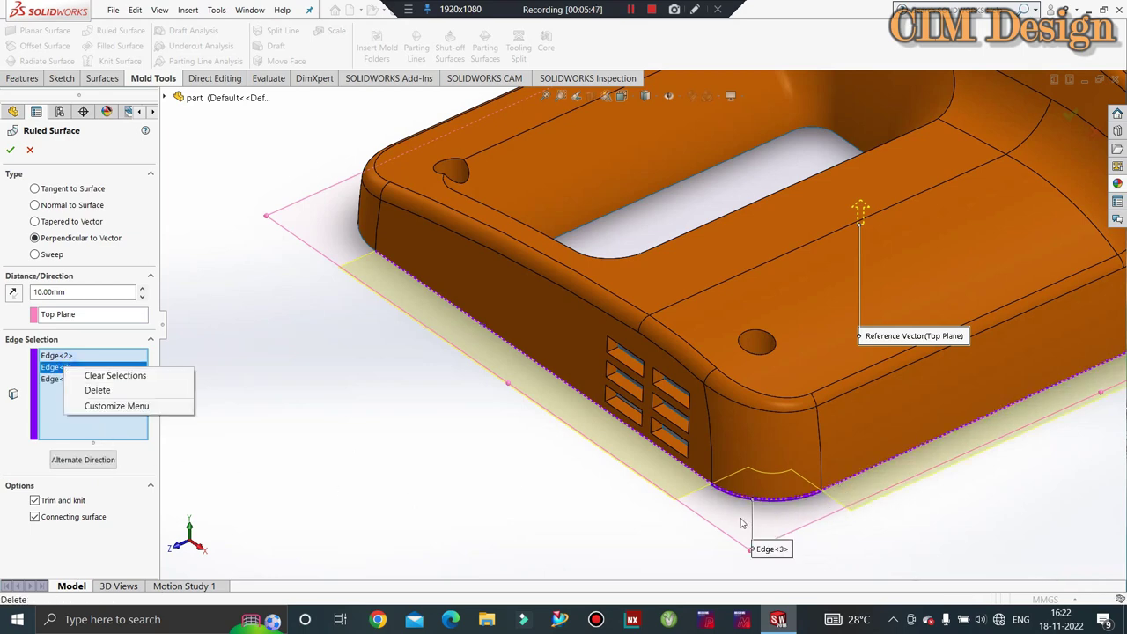
left_click(15, 296)
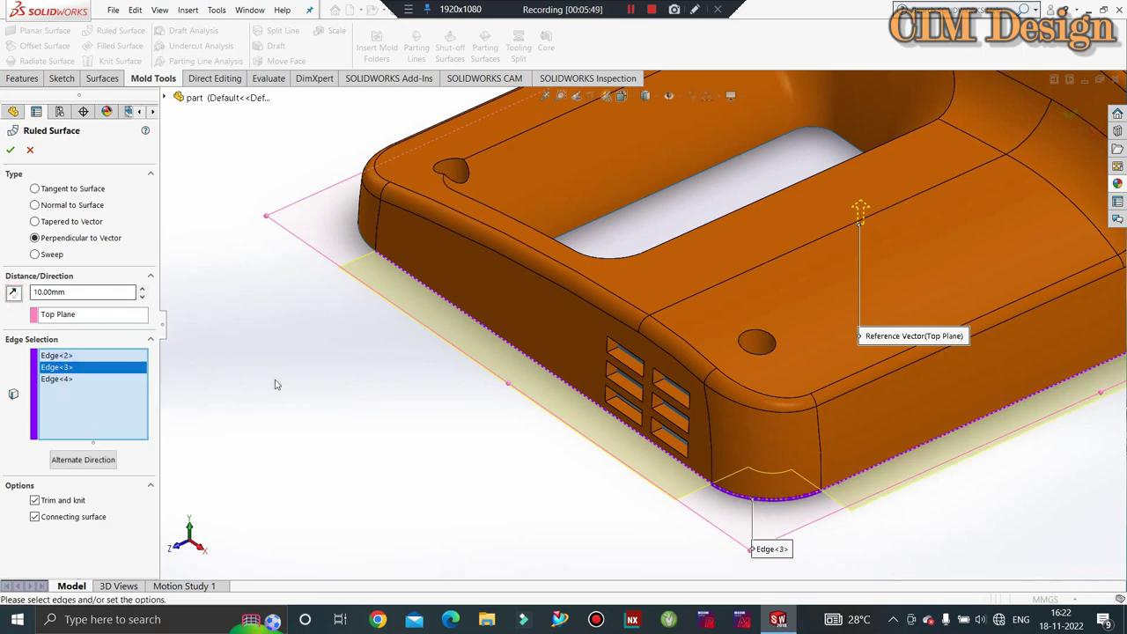
middle_click_drag(731, 474, 622, 405, "ctrl")
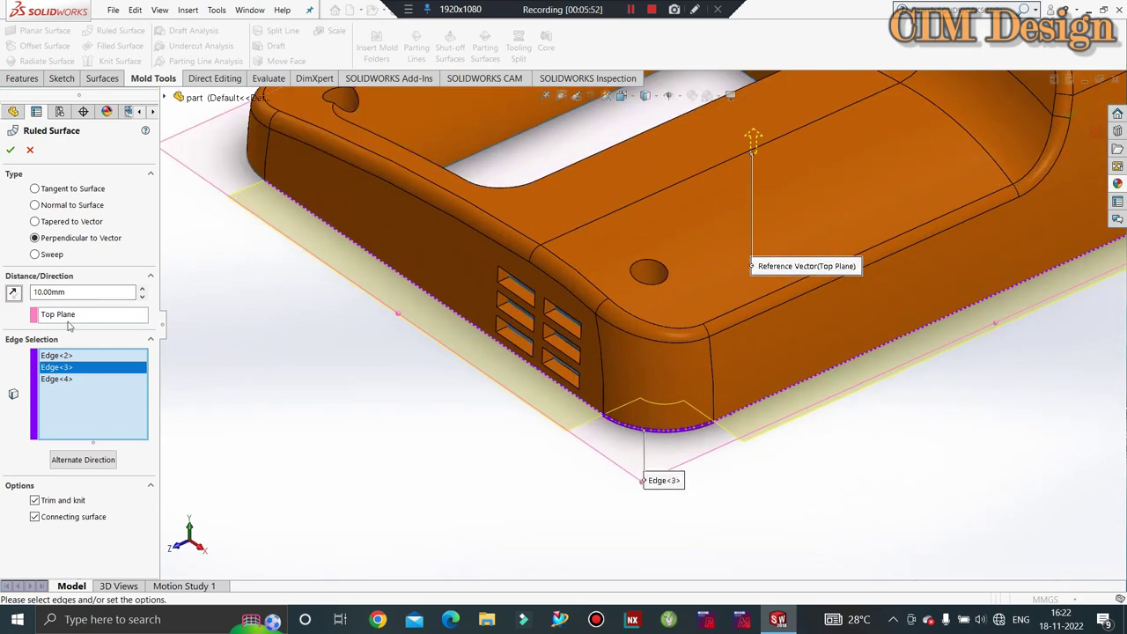
left_click(31, 150)
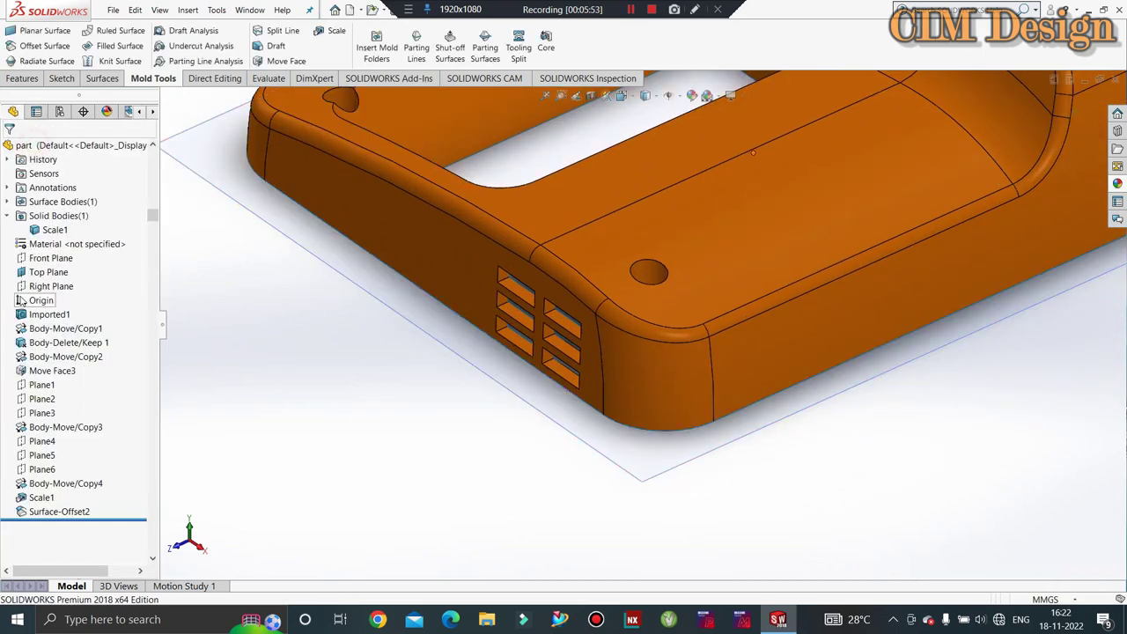
Step: Restart the Ruled Surface, removing the wrongly picked edge and using Top Plane as reference
left_click(120, 30)
middle_click_drag(407, 425, 881, 359)
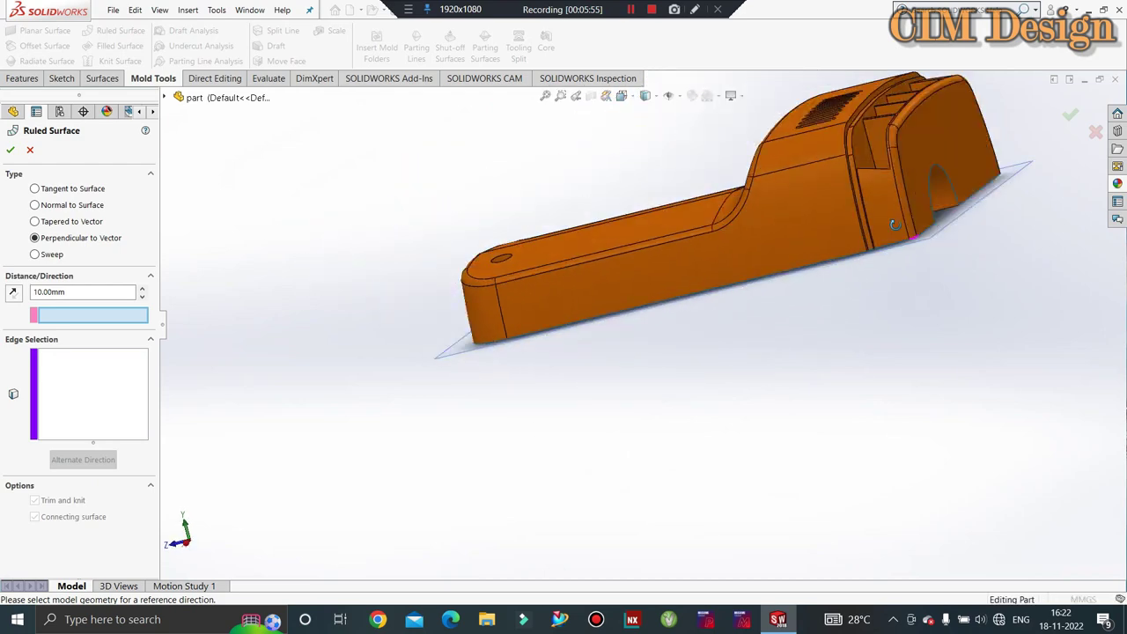
scroll(901, 212, "down", 3)
scroll(738, 303, "down", 3)
scroll(582, 310, "down", 2)
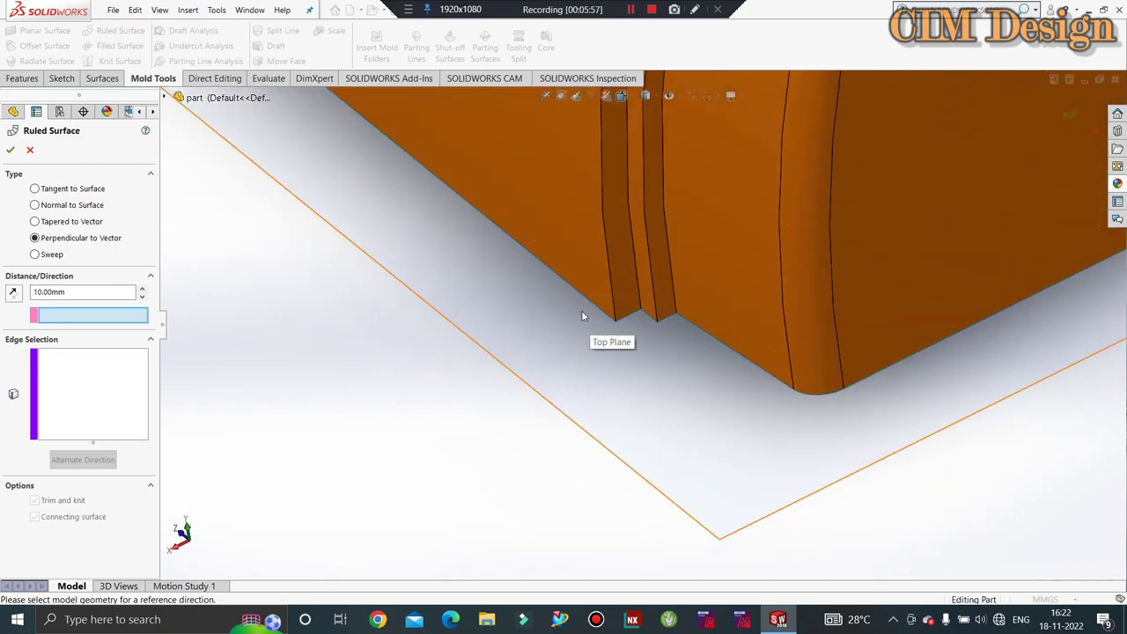
left_click(583, 294)
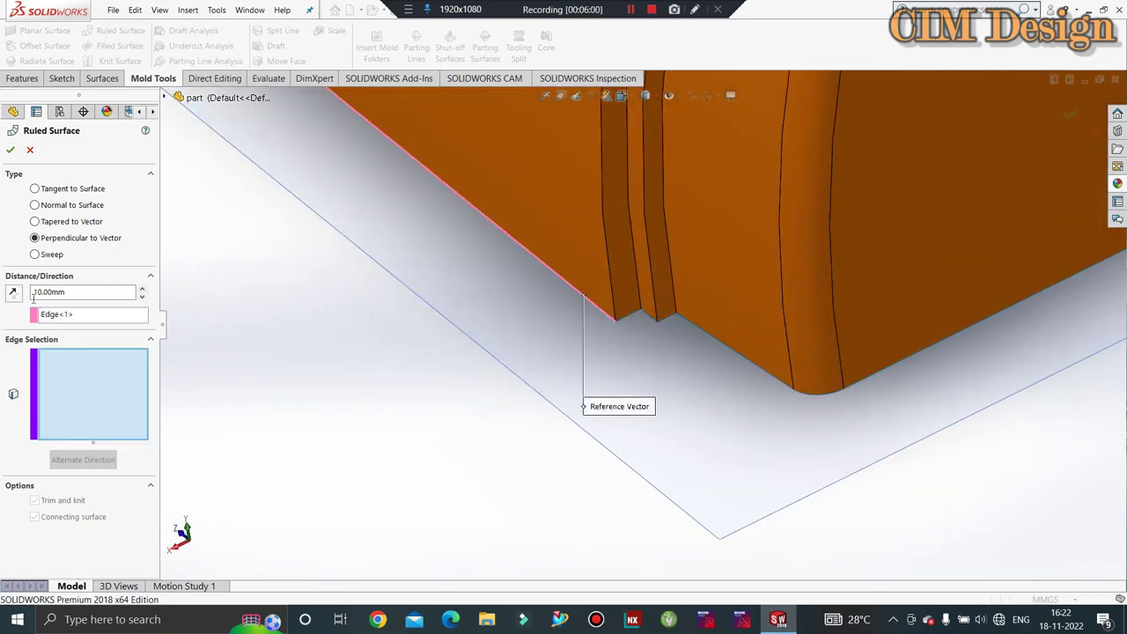
left_click(88, 314)
right_click(91, 314)
left_click(114, 339)
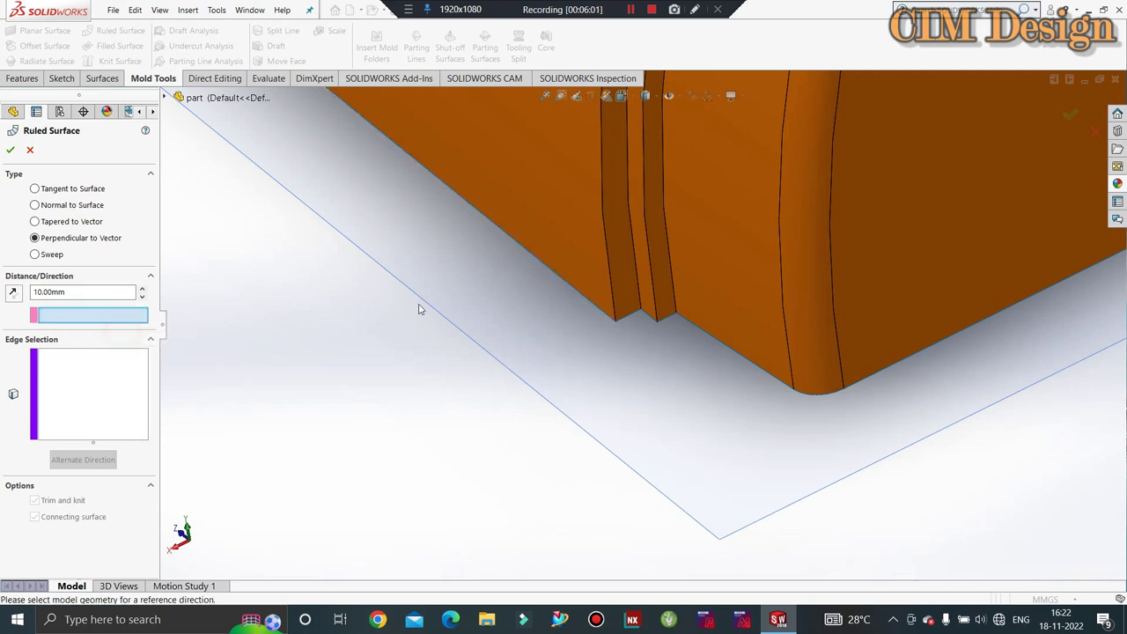
left_click(432, 306)
Step: Select the long bottom edge, the notch edges and the rounded corner edge for the surface
left_click(67, 371)
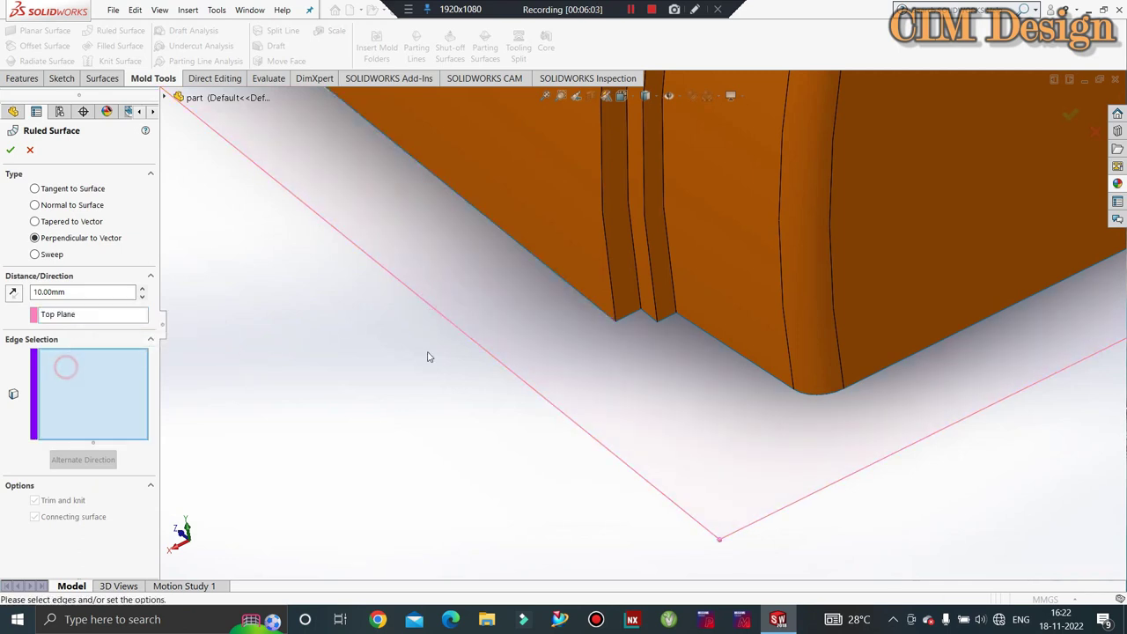
left_click(608, 319)
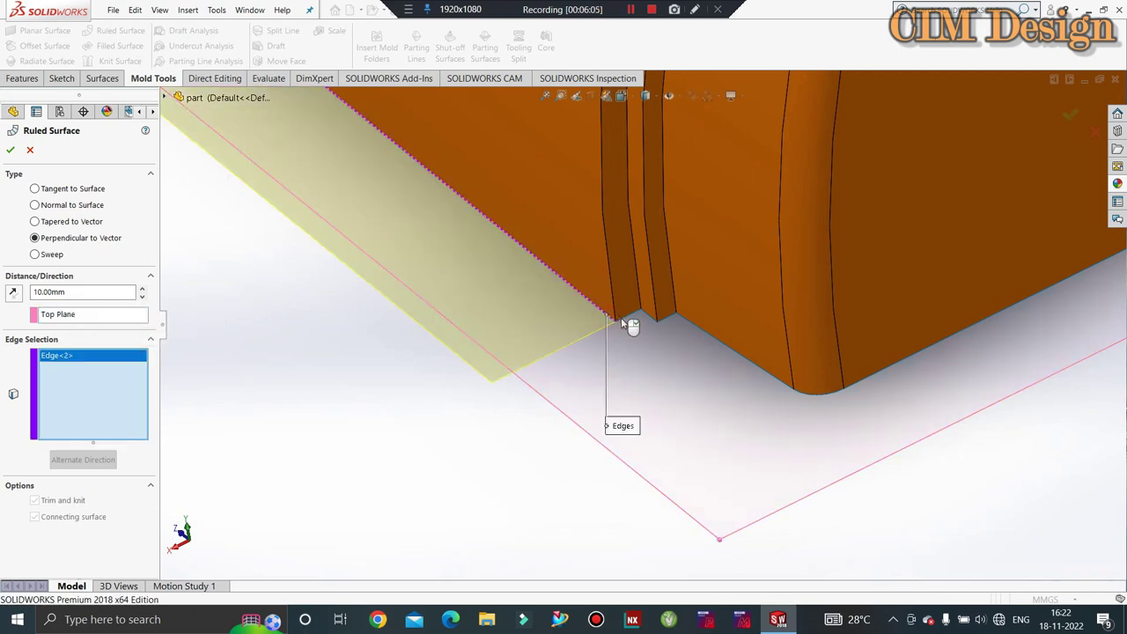
left_click(633, 318)
left_click(659, 322)
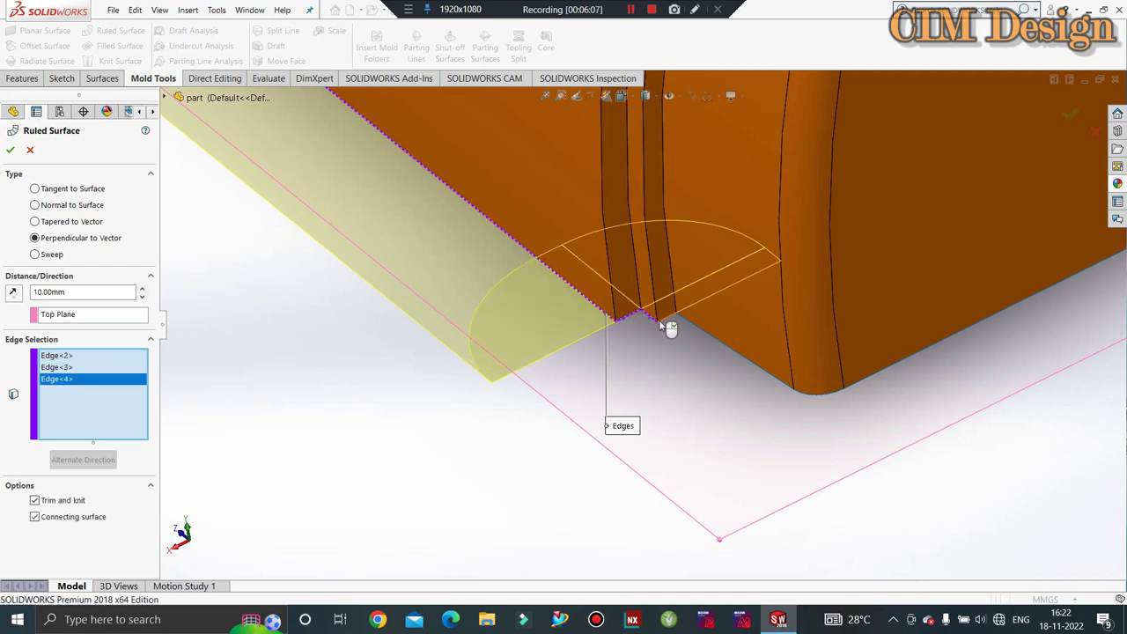
left_click(678, 325)
left_click(716, 345)
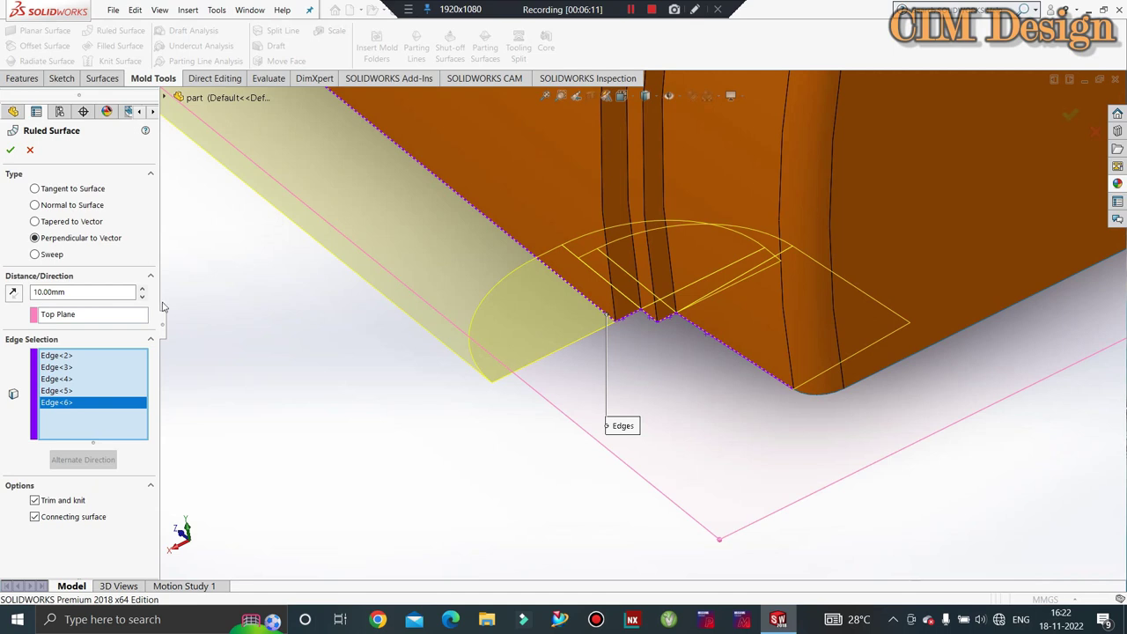
Step: Toggle Alternate Direction on and back off, then close the Ruled Surface without adding it
left_click(14, 294)
left_click(15, 293)
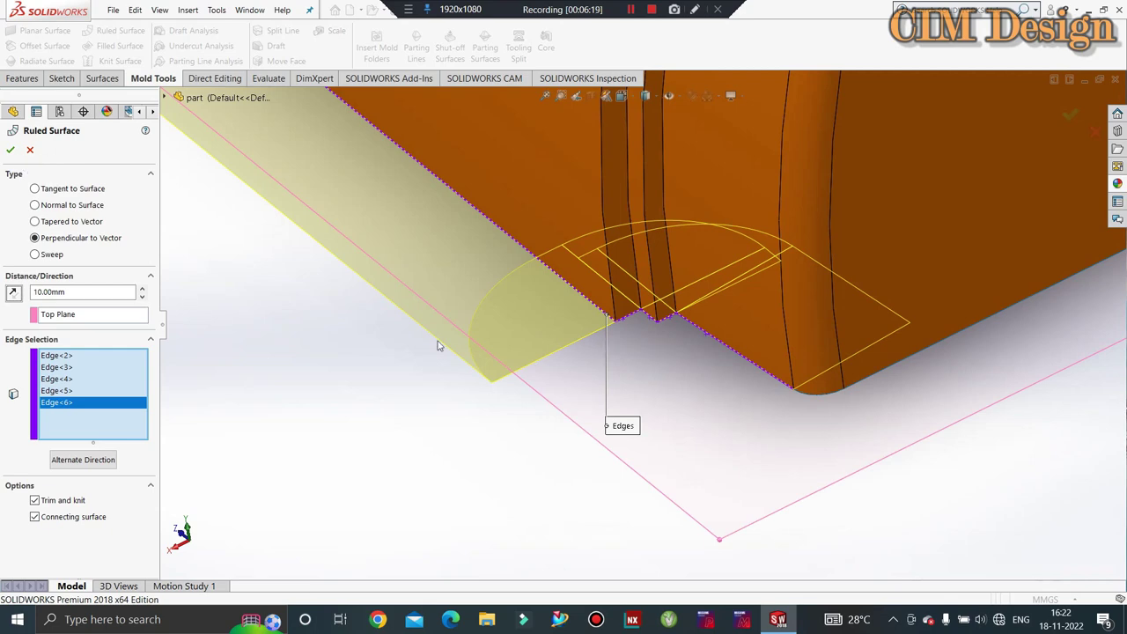
left_click(29, 152)
middle_click_drag(440, 307, 493, 370)
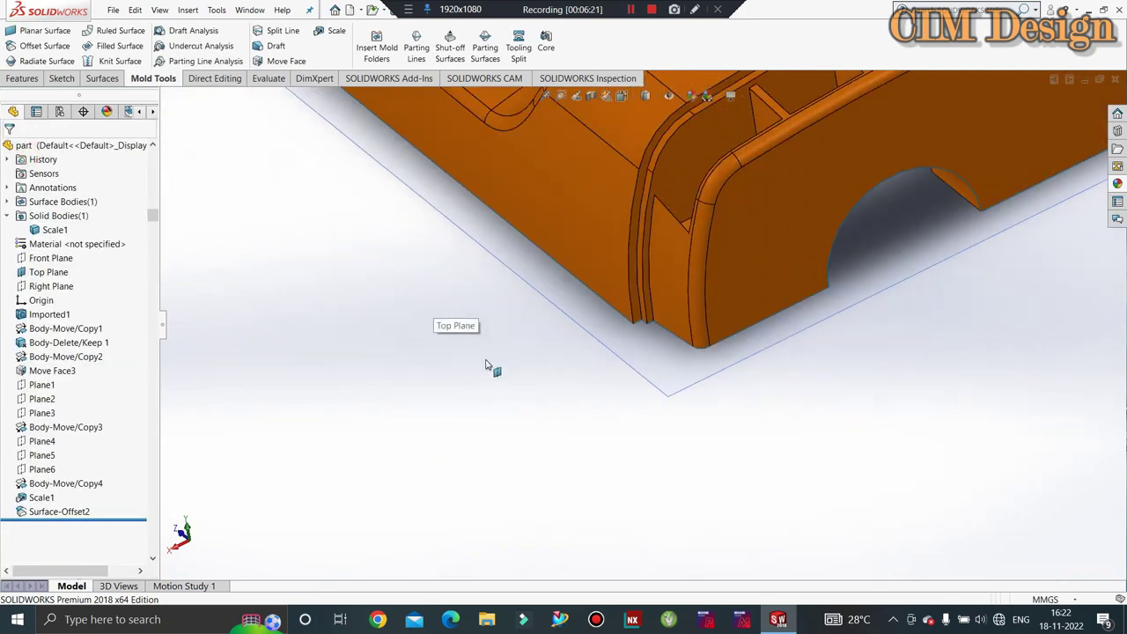
Step: Start a Radiate Surface using Top Plane as the 200 mm radiate direction
left_click(49, 62)
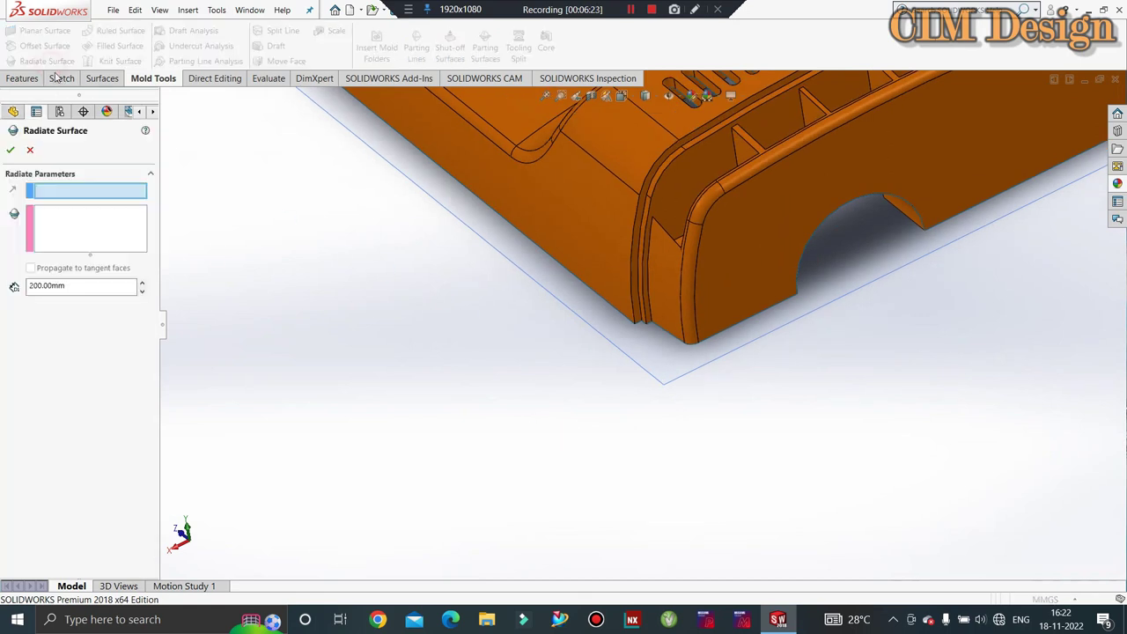
left_click(76, 222)
left_click(70, 192)
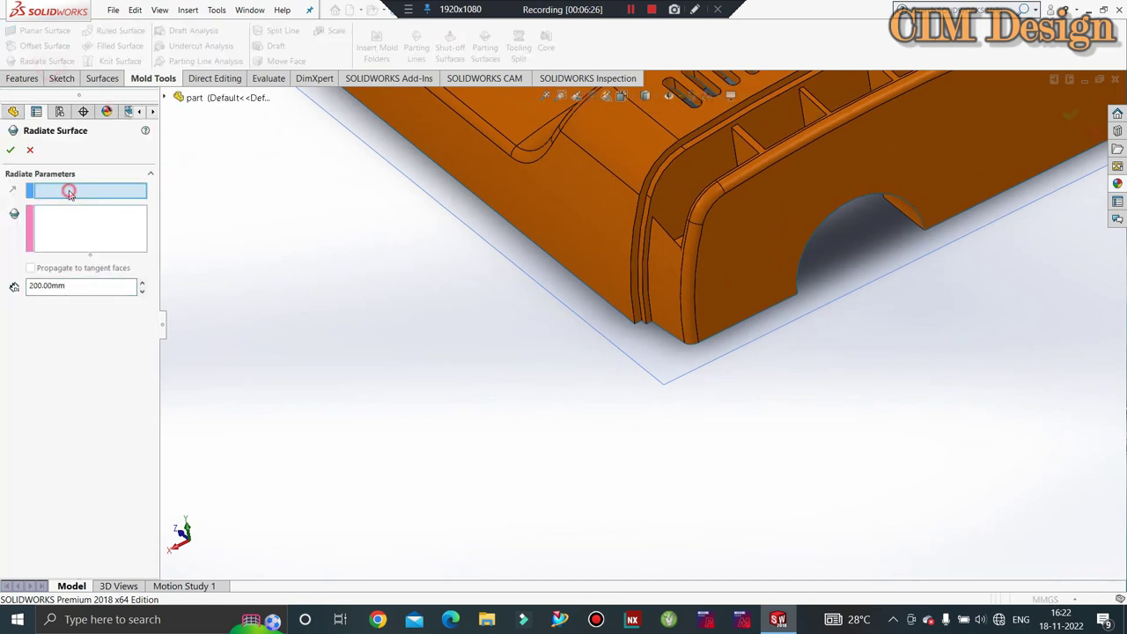
left_click(522, 271)
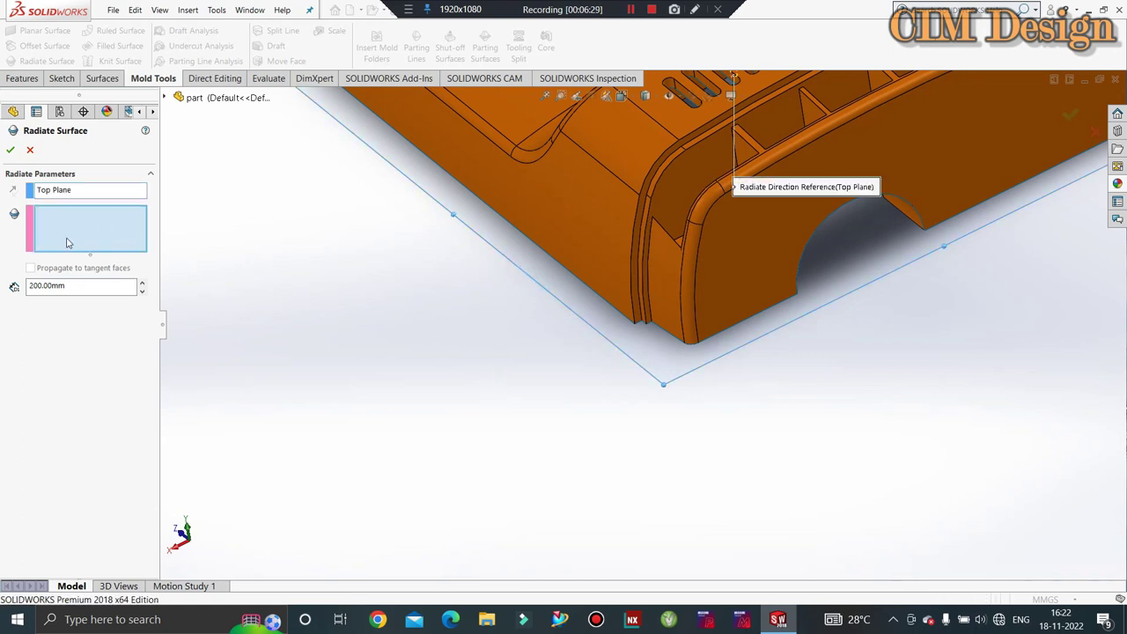
Step: Add the front bottom edges, notch edges, corner, right bottom edge and wheel-arch edge
left_click(614, 310)
scroll(642, 327, "down", 2)
scroll(642, 323, "up", 2)
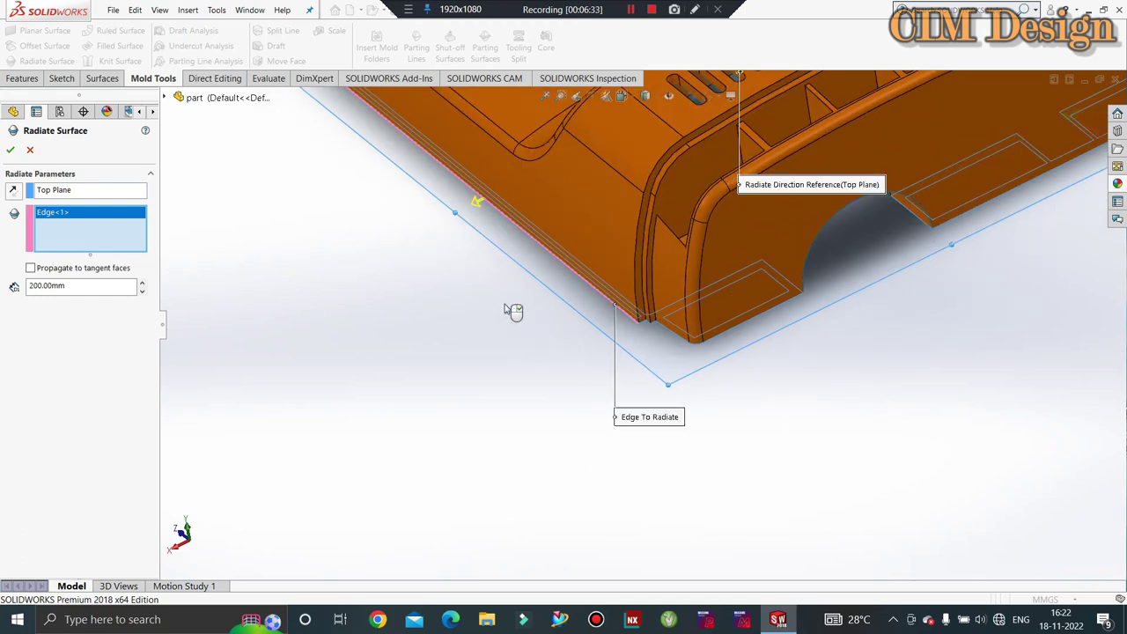
scroll(657, 333, "down", 2)
scroll(657, 333, "down", 3)
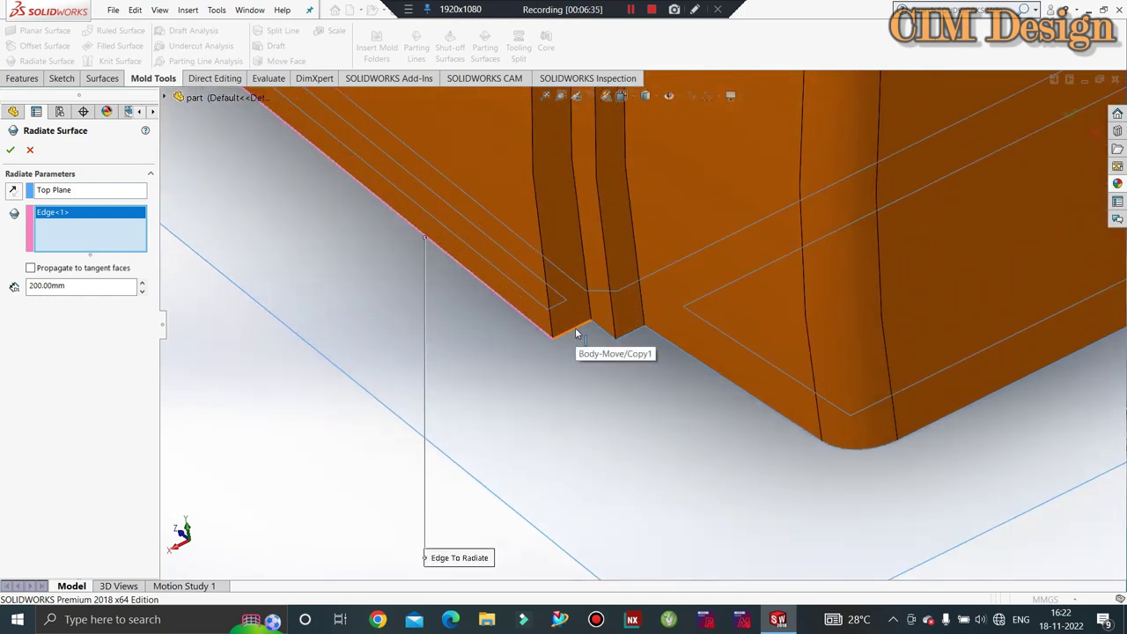
left_click(599, 331)
left_click(607, 331)
left_click(677, 350)
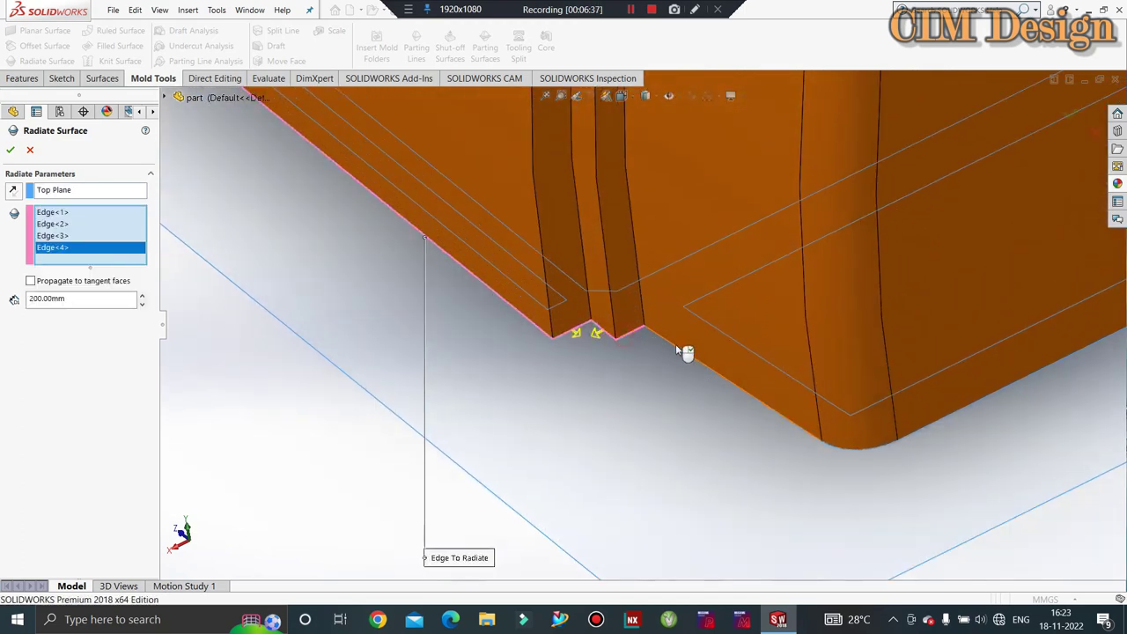
left_click(687, 359)
scroll(589, 372, "up", 2)
scroll(747, 402, "up", 2)
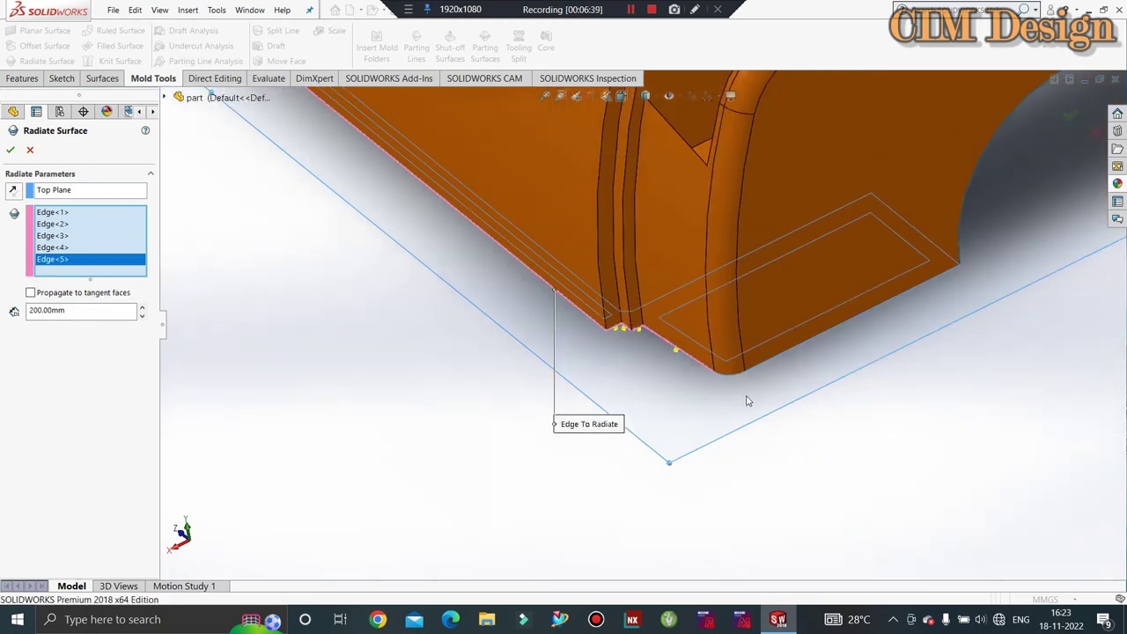
left_click(739, 379)
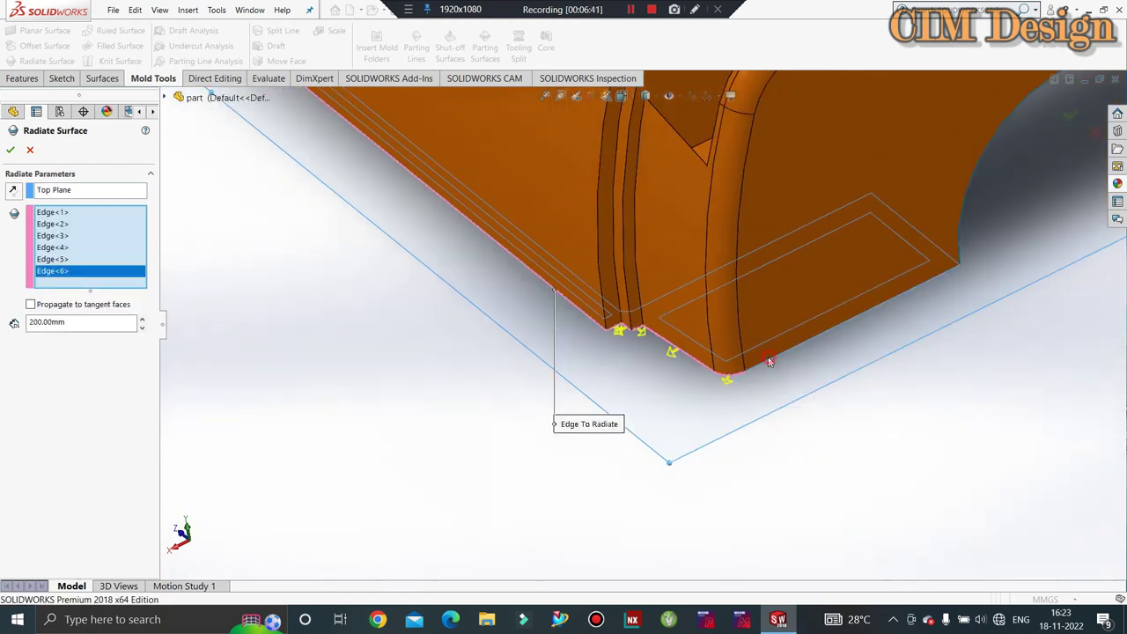
left_click(769, 365)
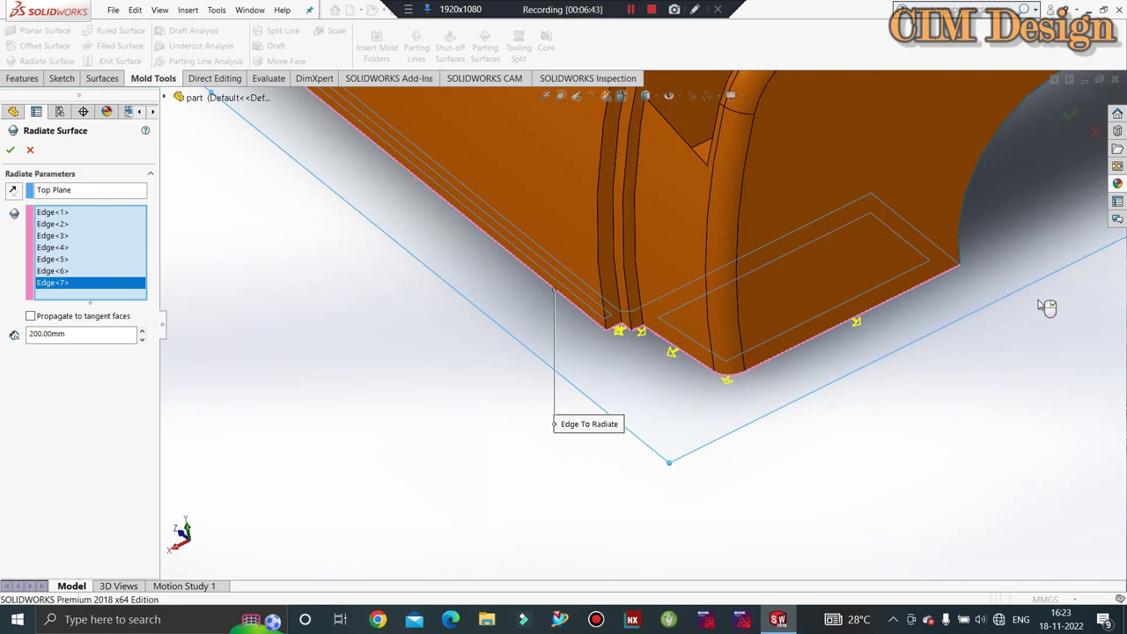
left_click(970, 187)
middle_click_drag(970, 187, 848, 278)
Step: Add the upper-right, corner fillet, lower-right, notch and further bottom edges to the radiate list
left_click(844, 273)
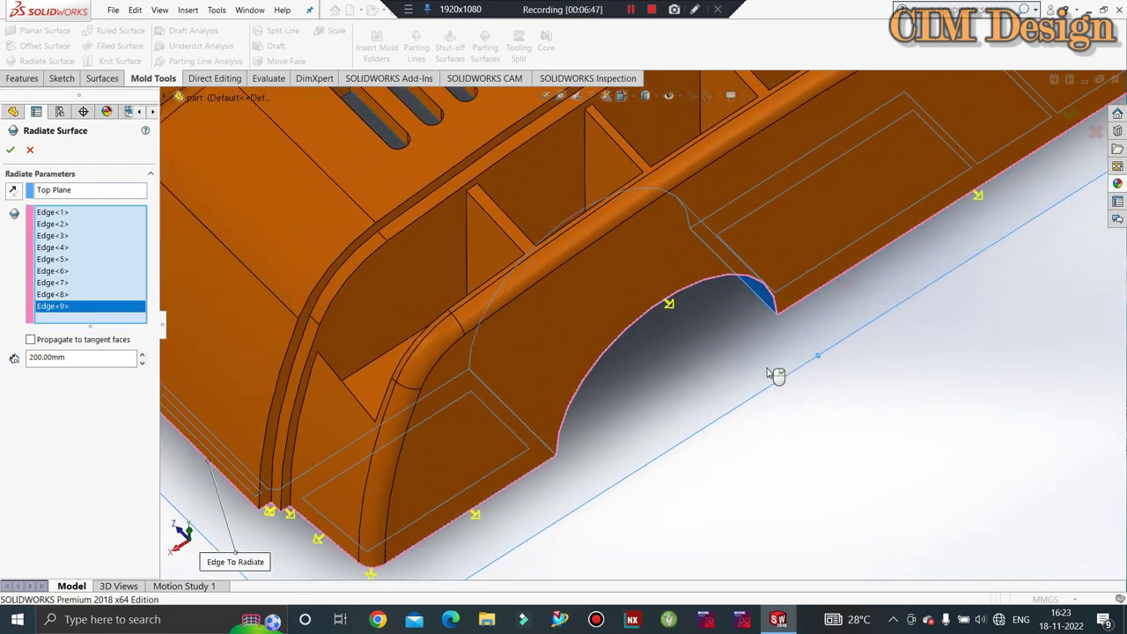
scroll(775, 374, "up", 5)
middle_click_drag(828, 335, 813, 277)
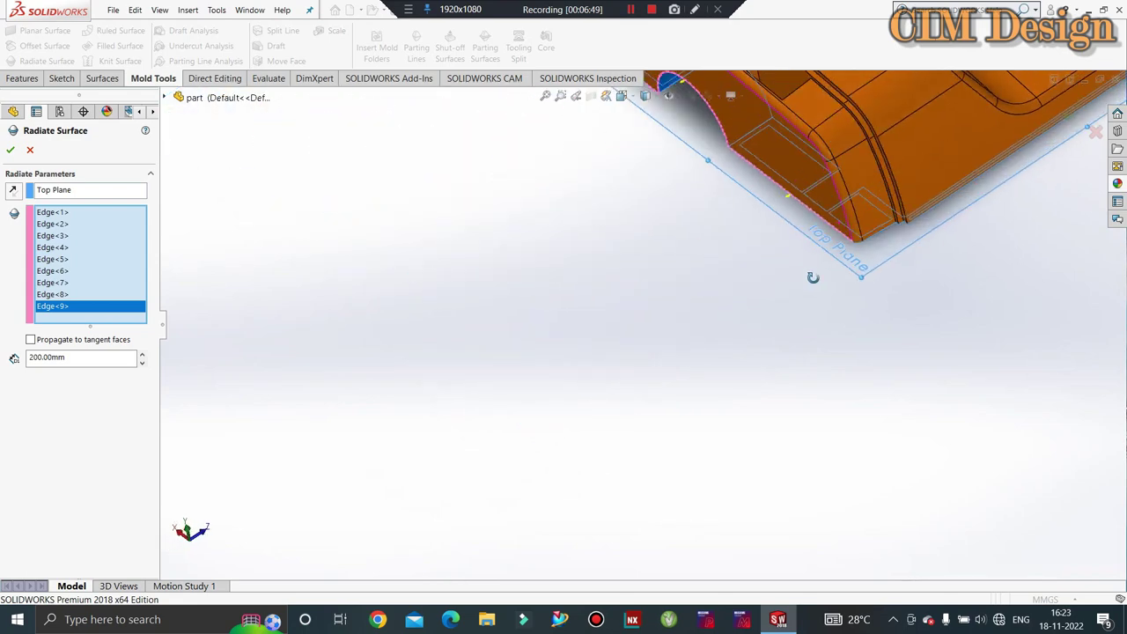
scroll(813, 277, "down", 3)
scroll(698, 275, "down", 3)
left_click(662, 306)
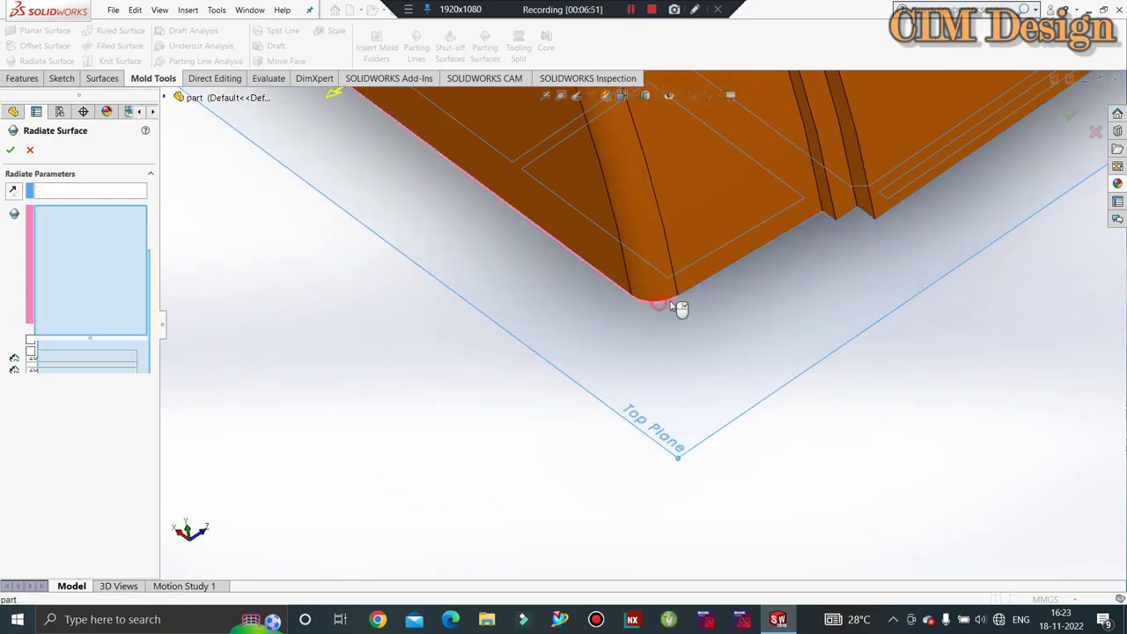
left_click(715, 290)
scroll(875, 222, "down", 2)
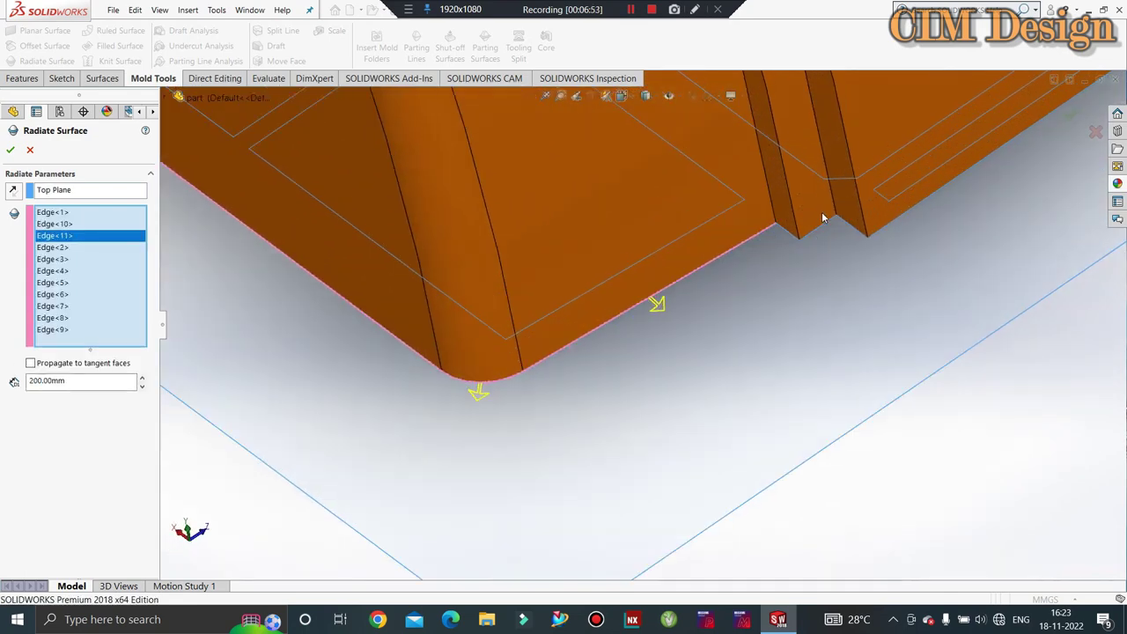
left_click(790, 236)
left_click(822, 233)
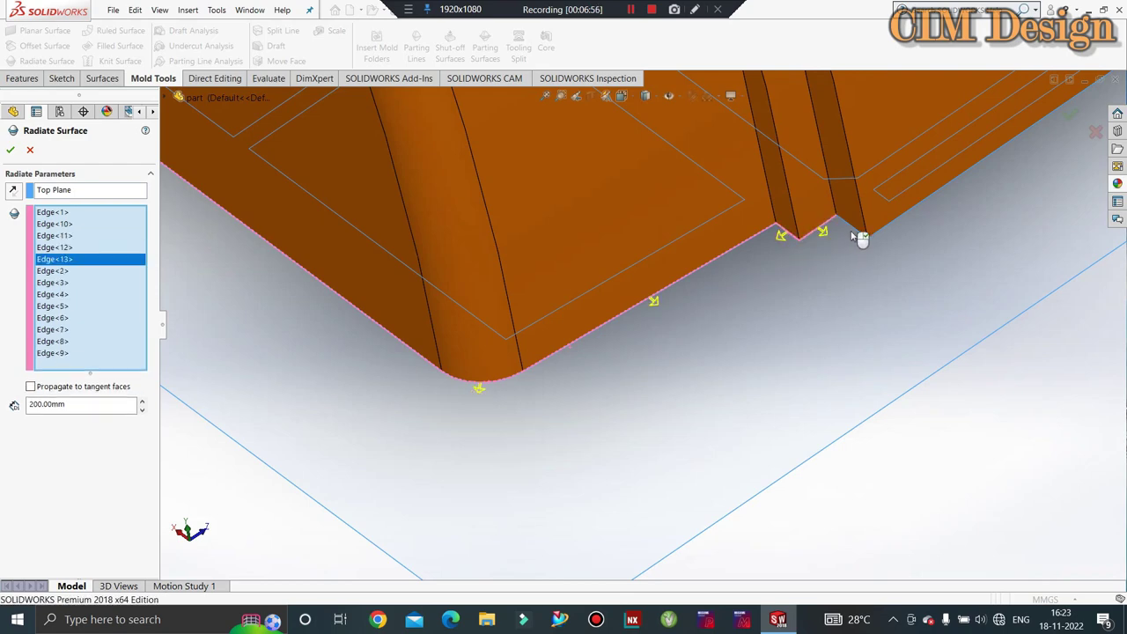
left_click(854, 232)
left_click(891, 234)
scroll(528, 423, "up", 3)
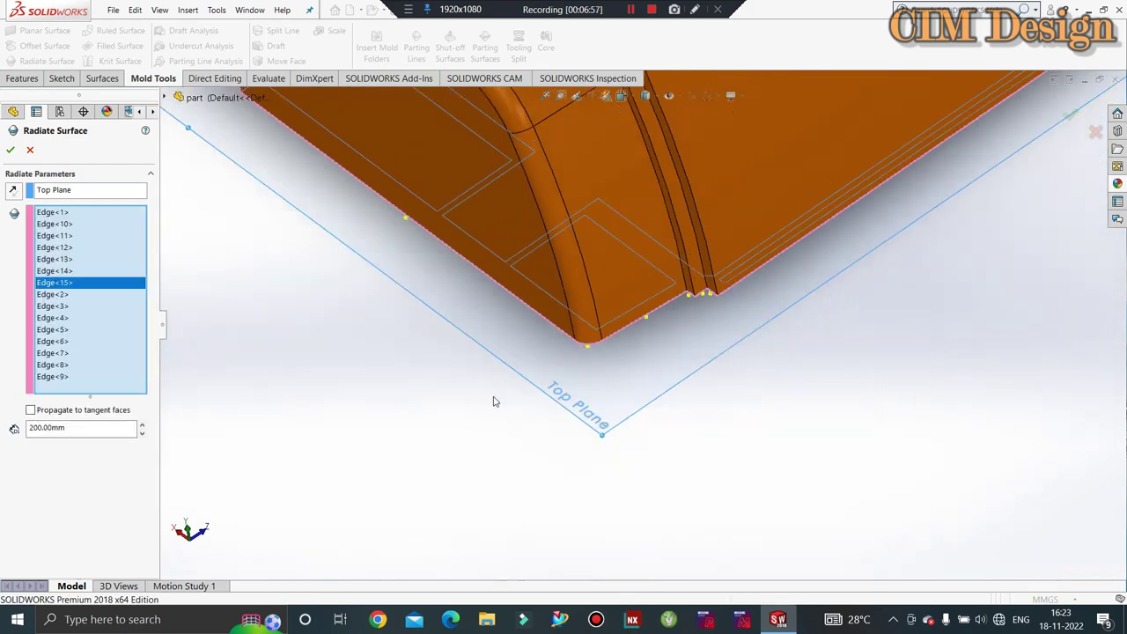
mouse_move(326, 238)
middle_mouse_down()
mouse_move(541, 458)
mouse_move(538, 312)
mouse_move(465, 403)
mouse_move(333, 279)
mouse_move(833, 377)
middle_mouse_up()
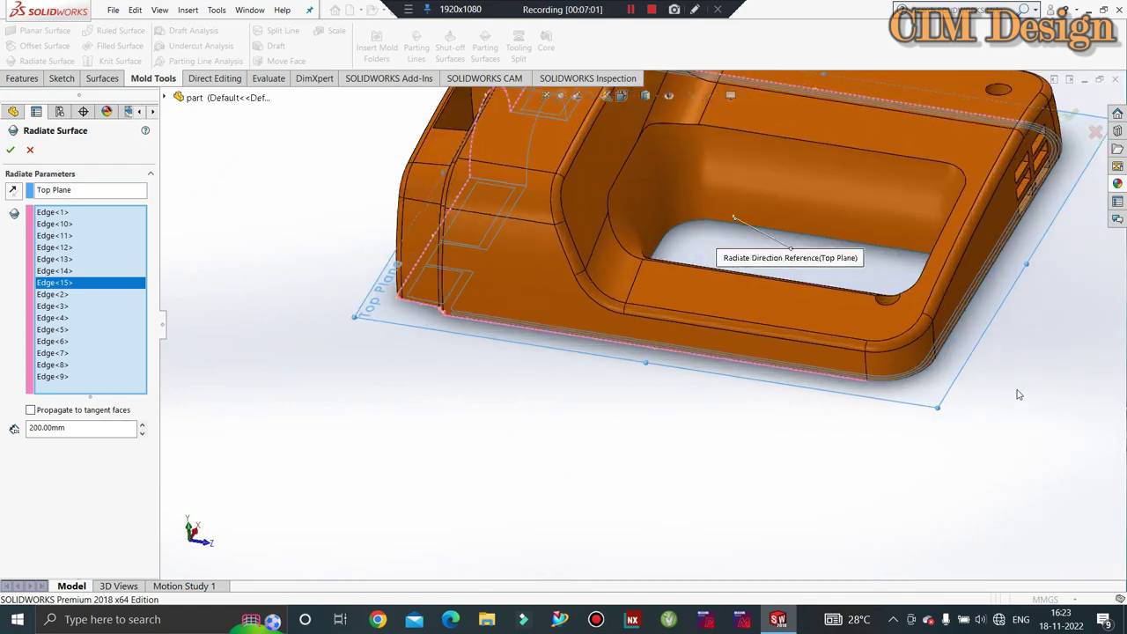
scroll(833, 377, "down", 5)
scroll(832, 377, "down", 3)
Step: Add the remaining bottom edges around the far corners to complete the loop
left_click(622, 293)
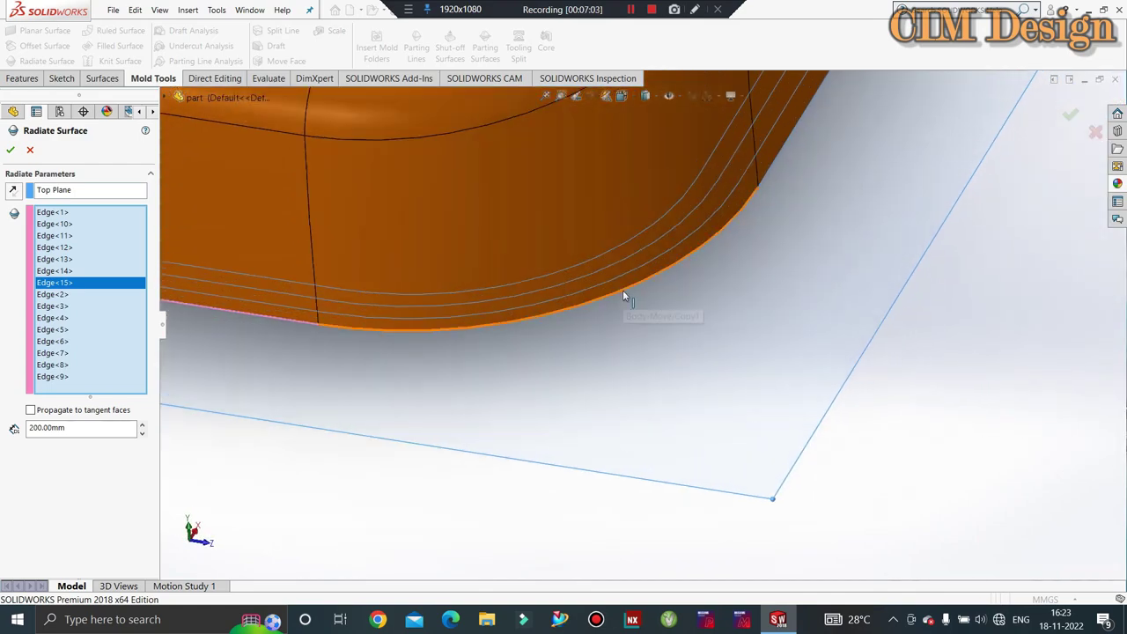
left_click(774, 161)
scroll(705, 353, "up", 3)
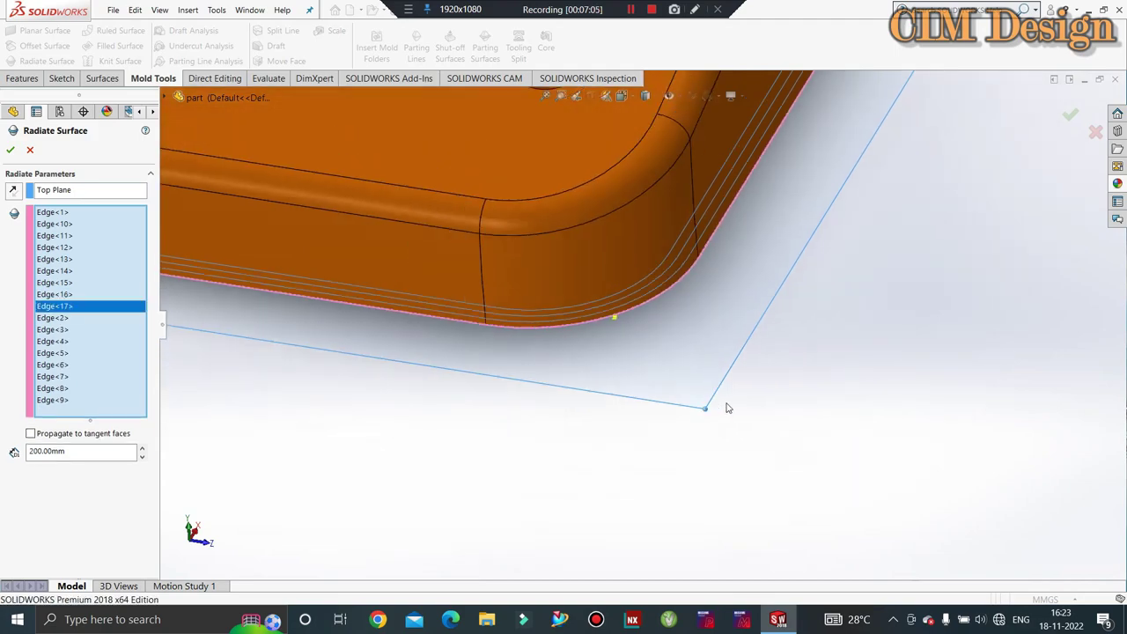
scroll(742, 405, "up", 3)
middle_click_drag(803, 405, 624, 402)
scroll(624, 402, "up", 3)
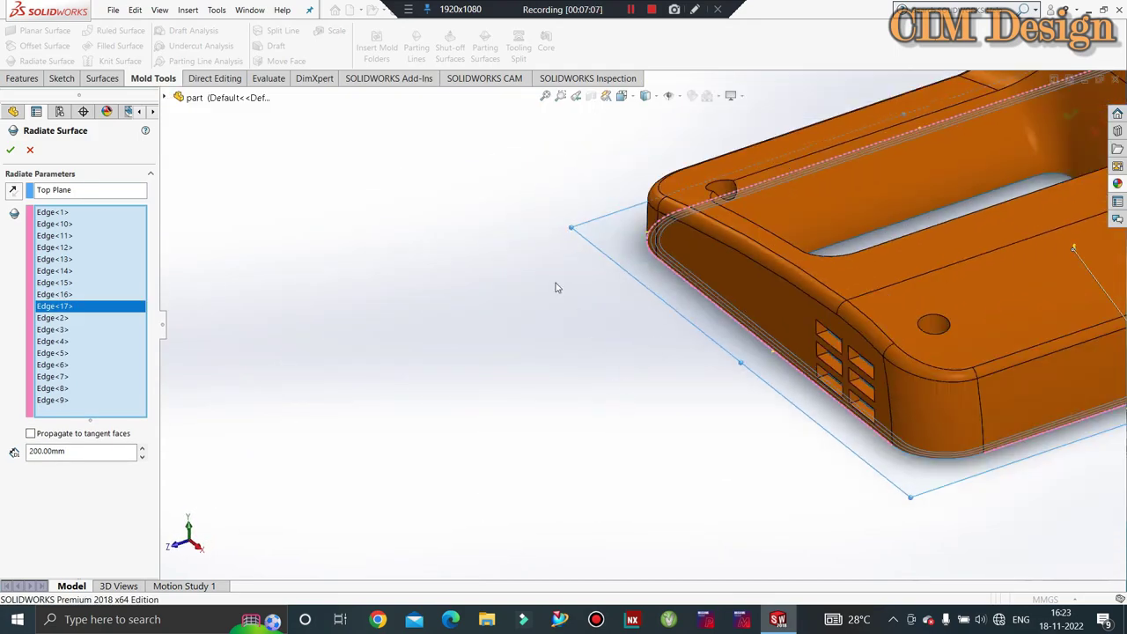
scroll(1025, 455, "down", 3)
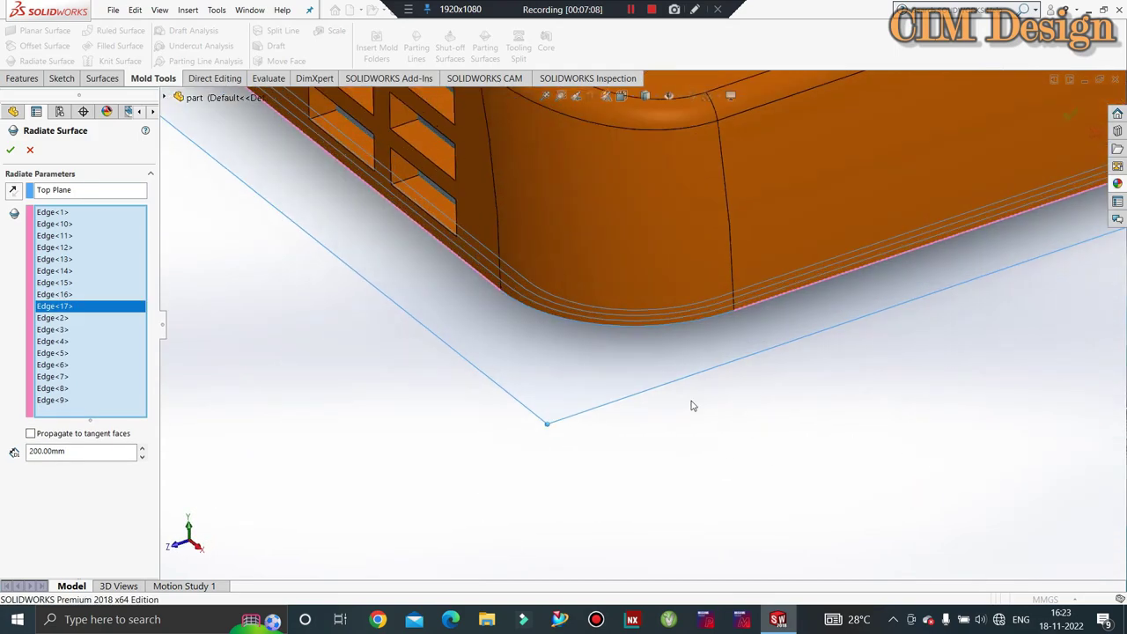
left_click(620, 331)
middle_click_drag(662, 375, 690, 406)
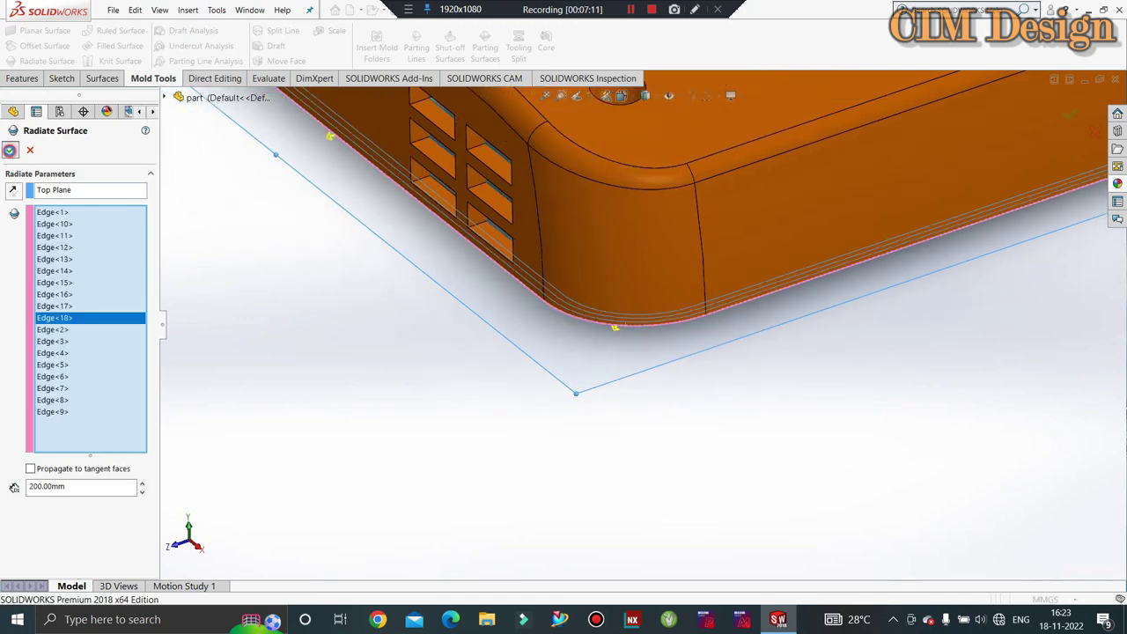
Step: Confirm the radiated surface, fit the isometric view, and hide the Scale1 solid body
key("Return")
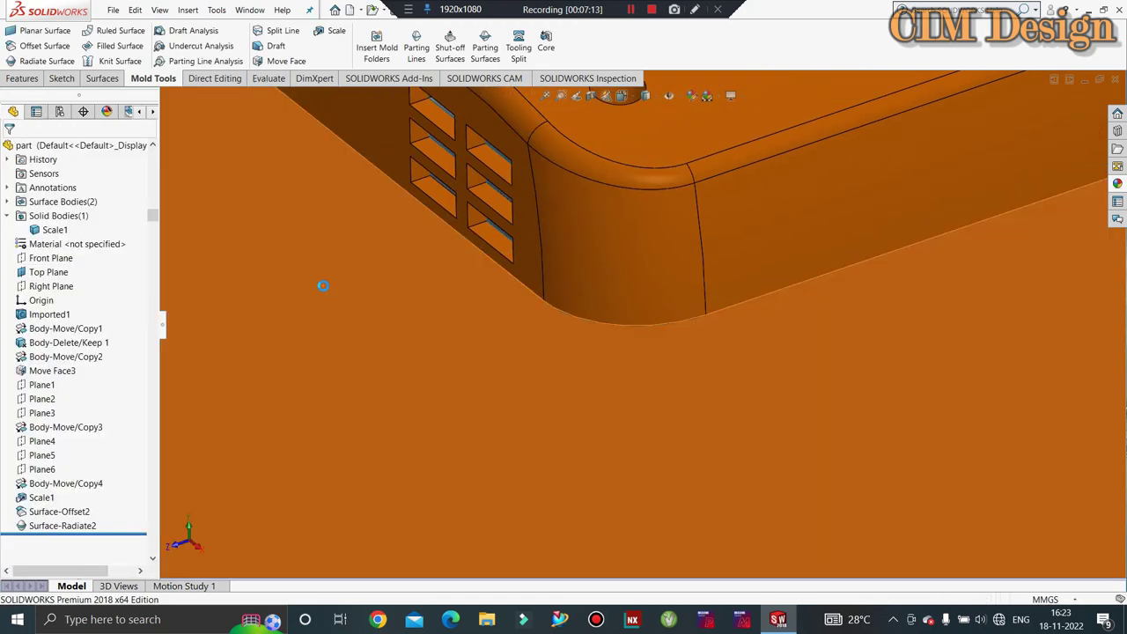
key("f")
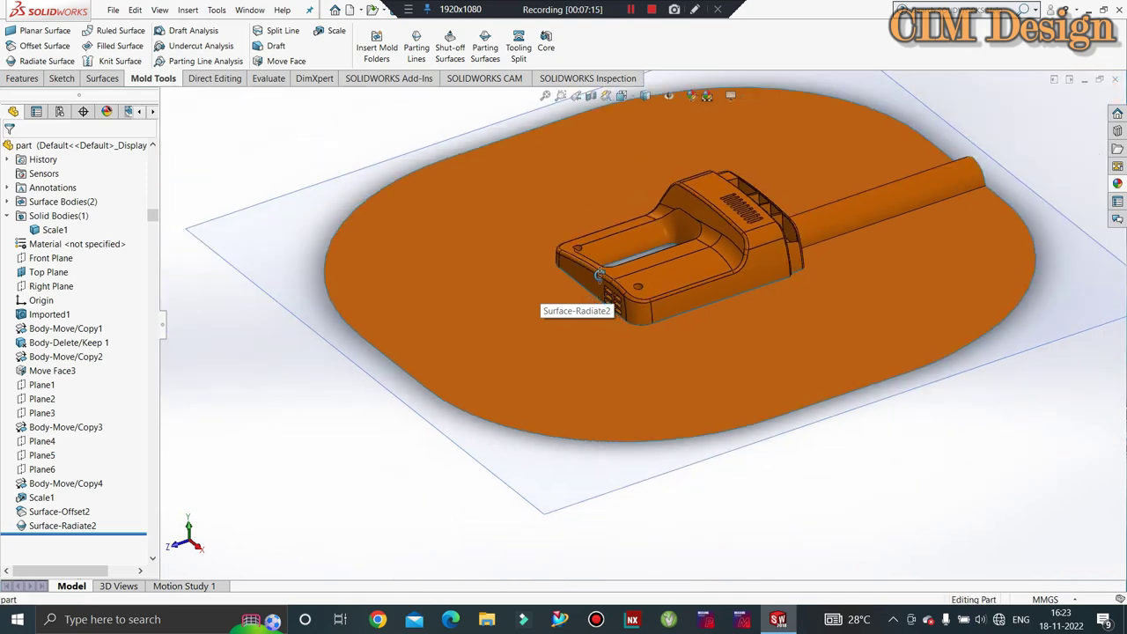
key("ctrl+7")
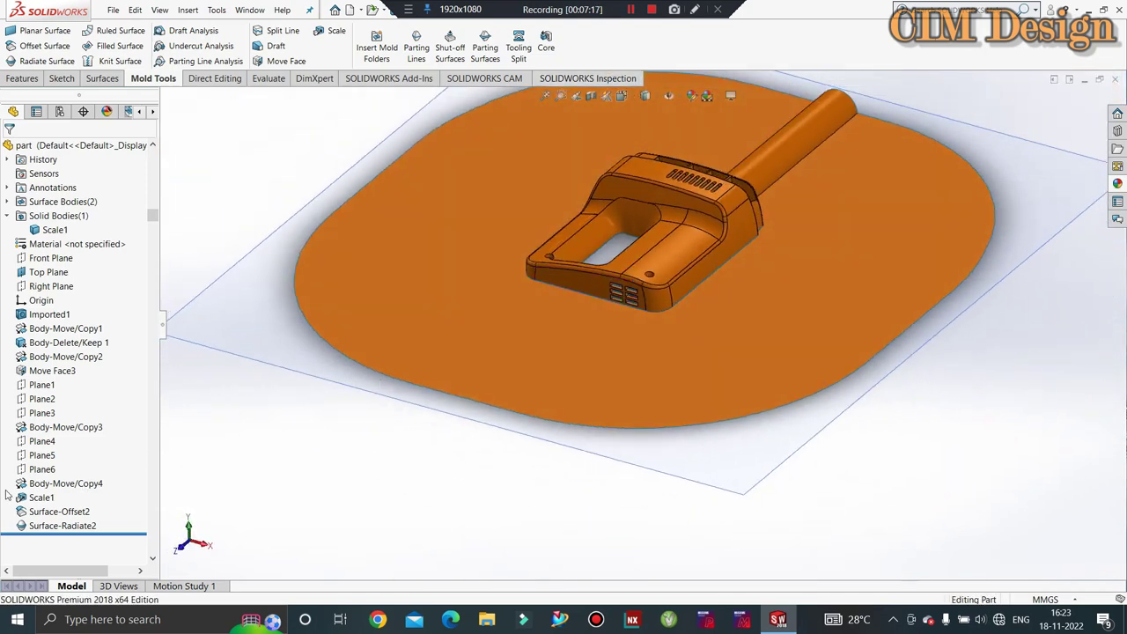
left_click(53, 229)
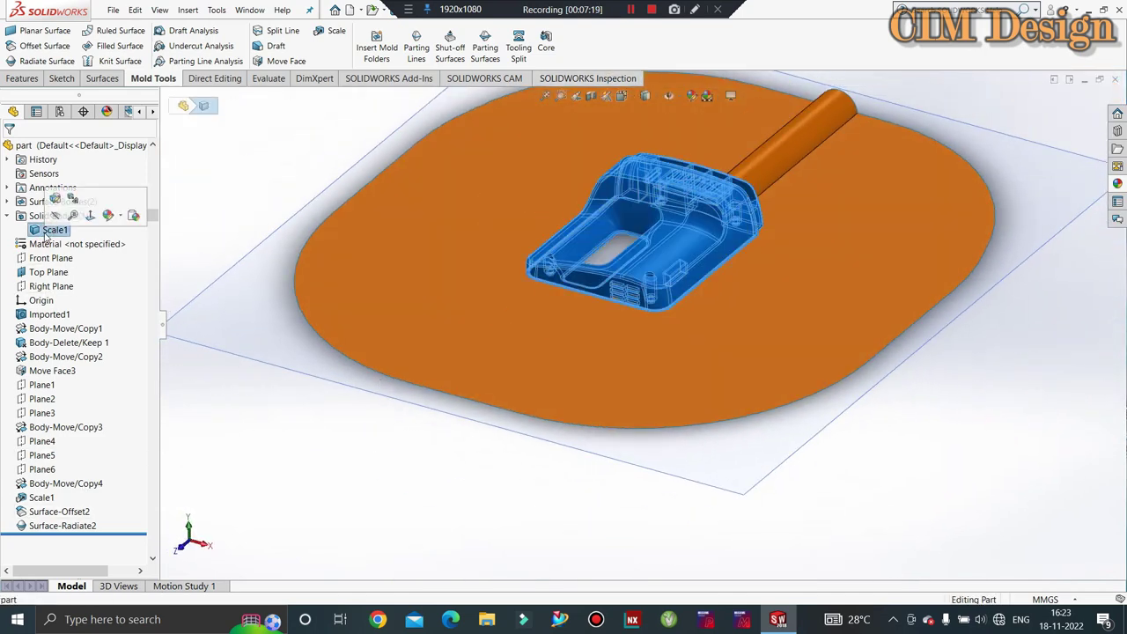
right_click(55, 225)
left_click(55, 215)
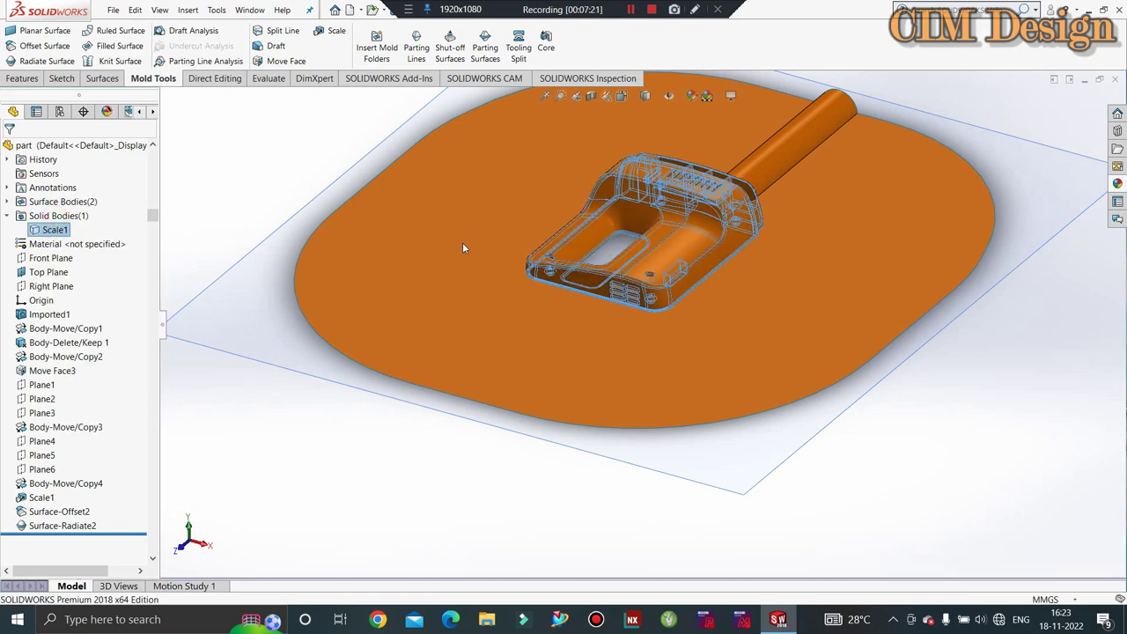
scroll(463, 249, "down", 3)
scroll(465, 281, "up", 2)
Step: Colour Surface-Offset2 and Surface-Radiate2 dark grey, then view the housing from below
left_click(52, 511)
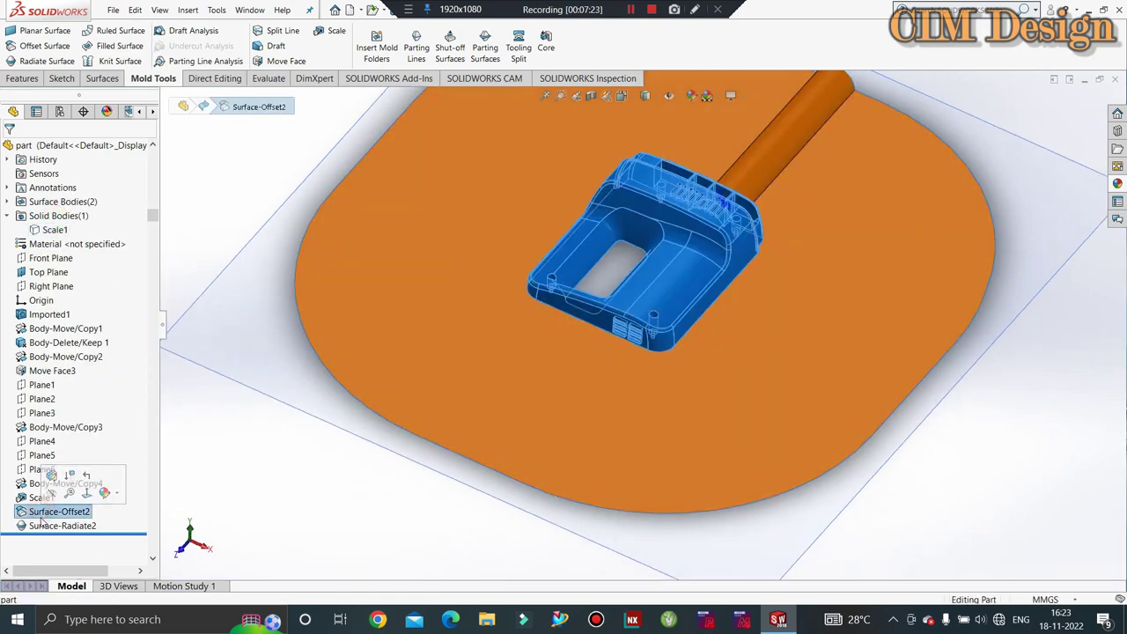
left_click(44, 525)
right_click(44, 526)
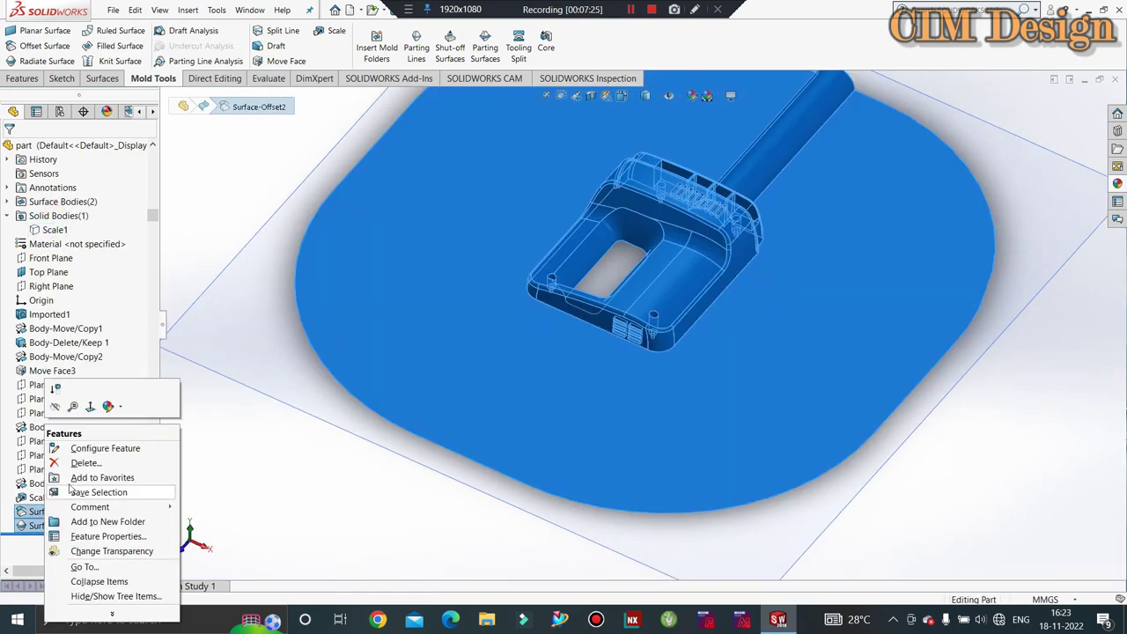
left_click(108, 406)
left_click(161, 423)
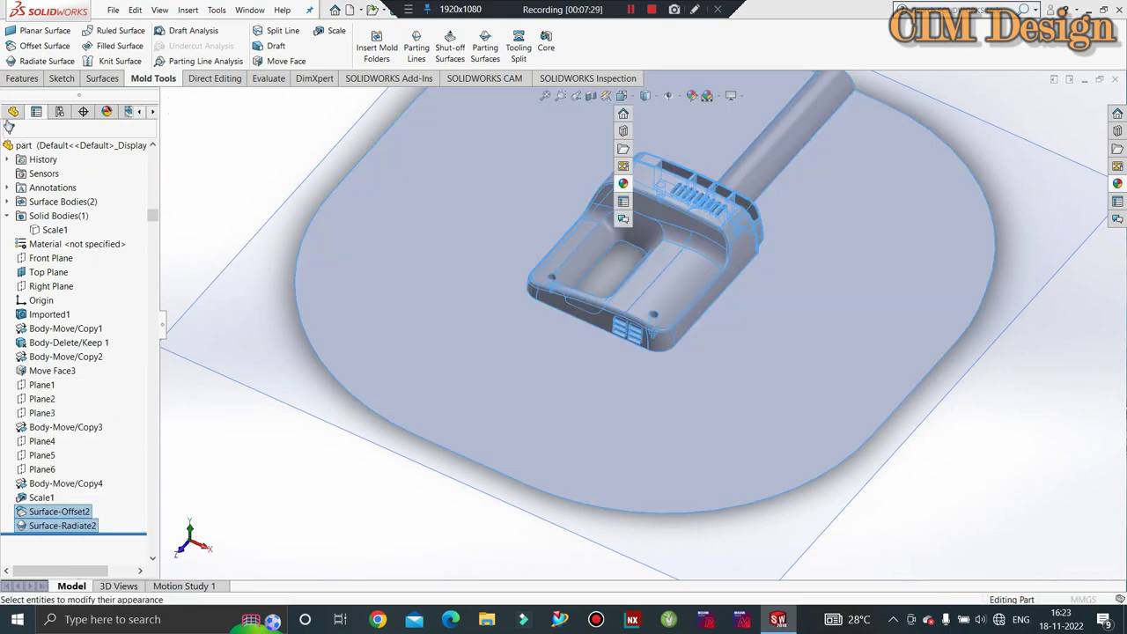
left_click(10, 149)
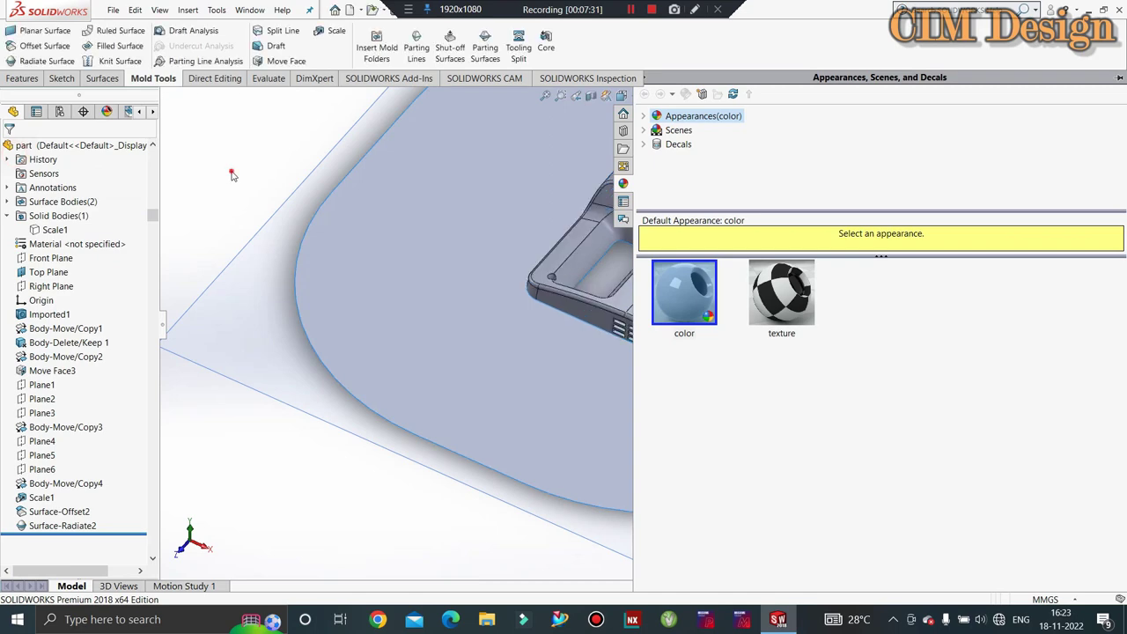
key("f")
middle_click_drag(451, 279, 606, 126)
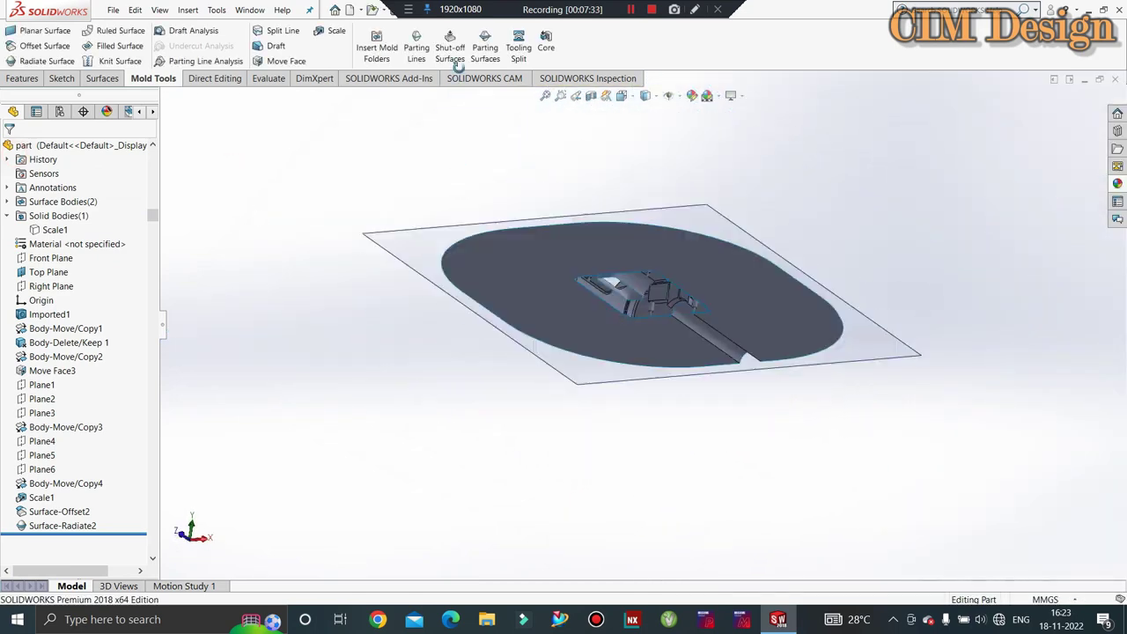
scroll(648, 275, "down", 2)
mouse_move(648, 275)
middle_mouse_down()
mouse_move(654, 240)
mouse_move(580, 327)
middle_mouse_up()
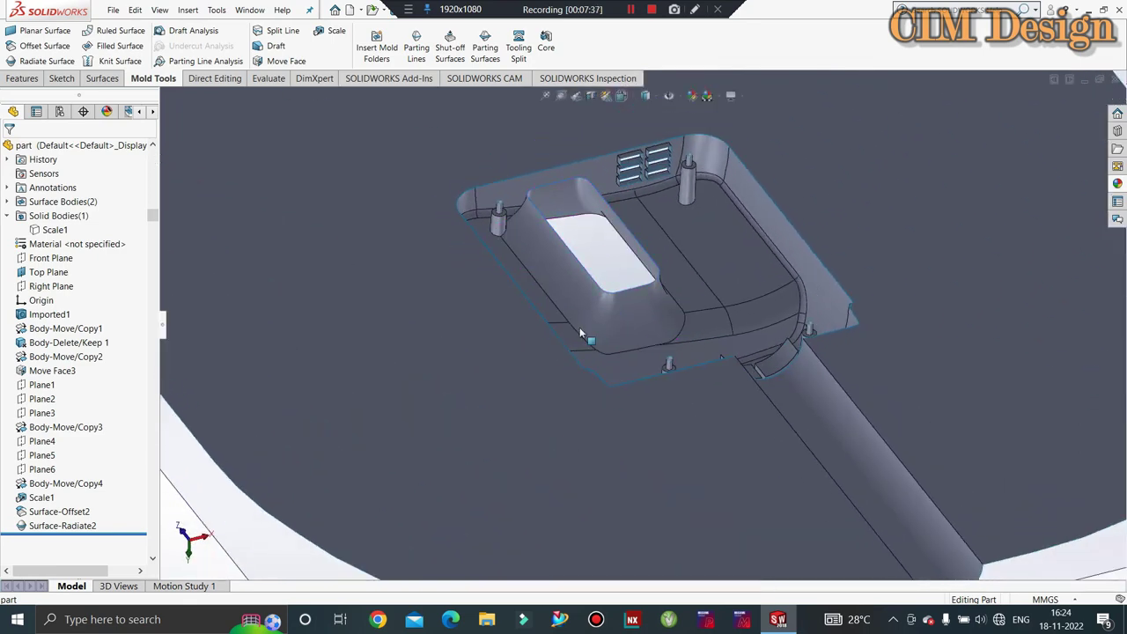
Step: Cap the handle pocket opening with a planar surface picked from its rim edge
left_click(554, 196)
left_click(55, 35)
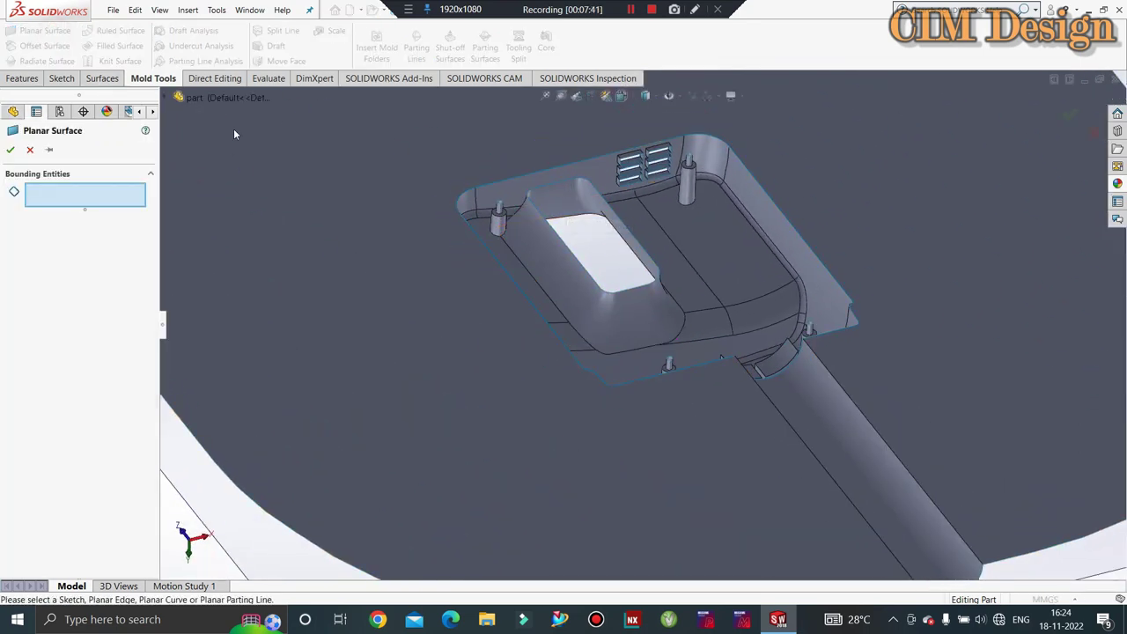
scroll(573, 199, "up", 3)
scroll(606, 264, "down", 3)
scroll(583, 250, "down", 2)
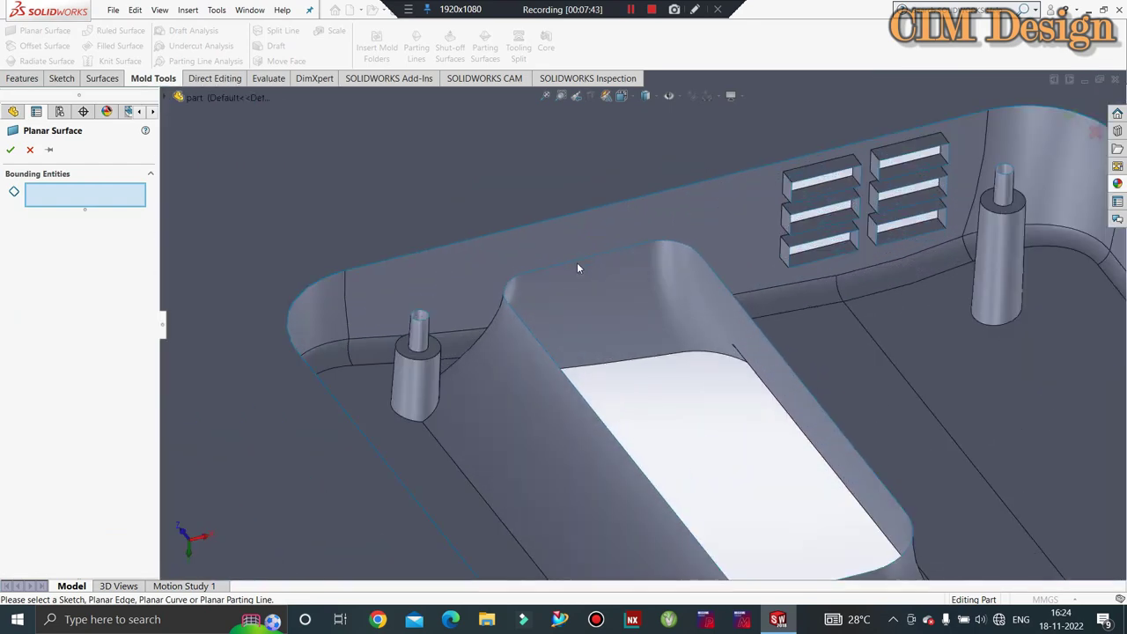
left_click(576, 262)
scroll(352, 224, "up", 2)
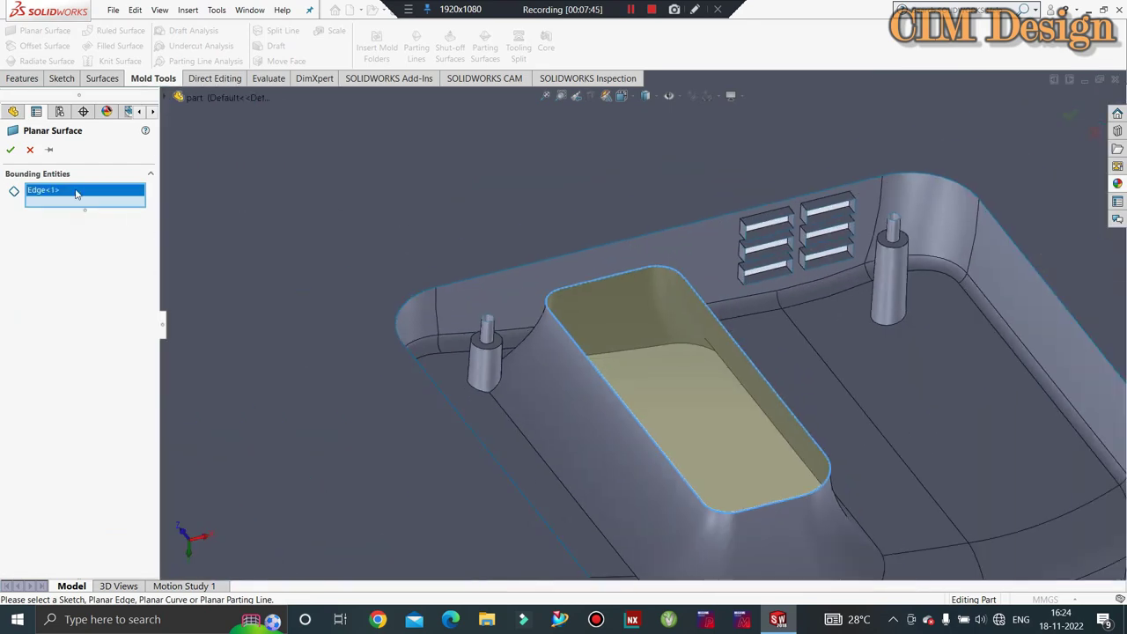
left_click(9, 152)
scroll(559, 182, "up", 2)
scroll(499, 171, "up", 1)
scroll(530, 178, "up", 2)
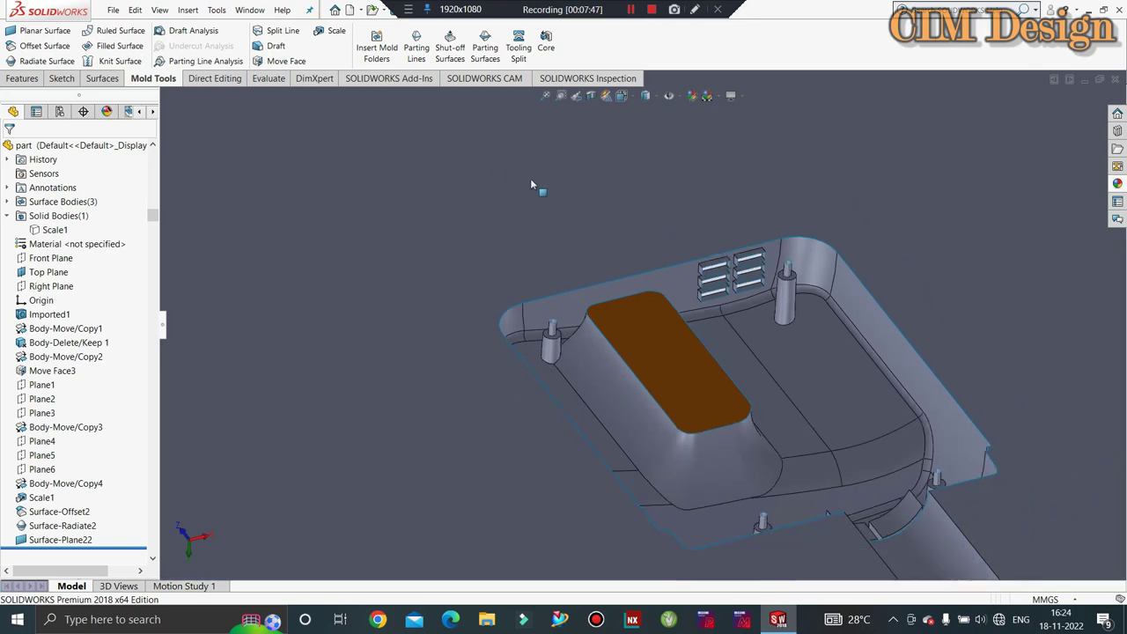
scroll(616, 282, "up", 2)
scroll(648, 236, "down", 2)
scroll(647, 236, "down", 2)
scroll(647, 236, "down", 2)
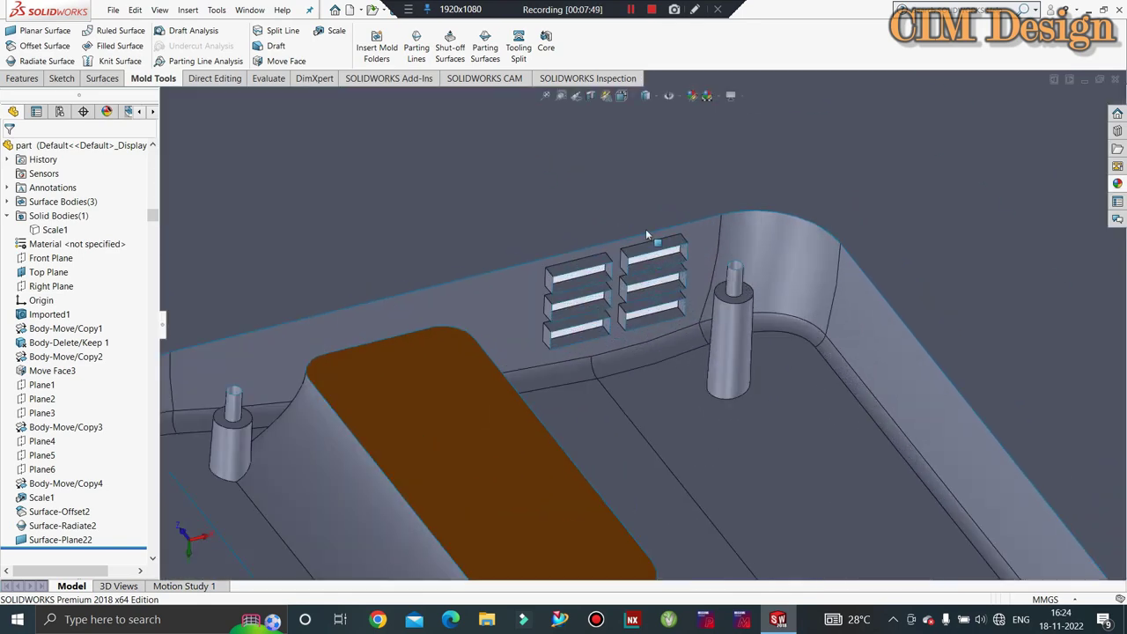
scroll(639, 251, "down", 1)
scroll(573, 282, "down", 3)
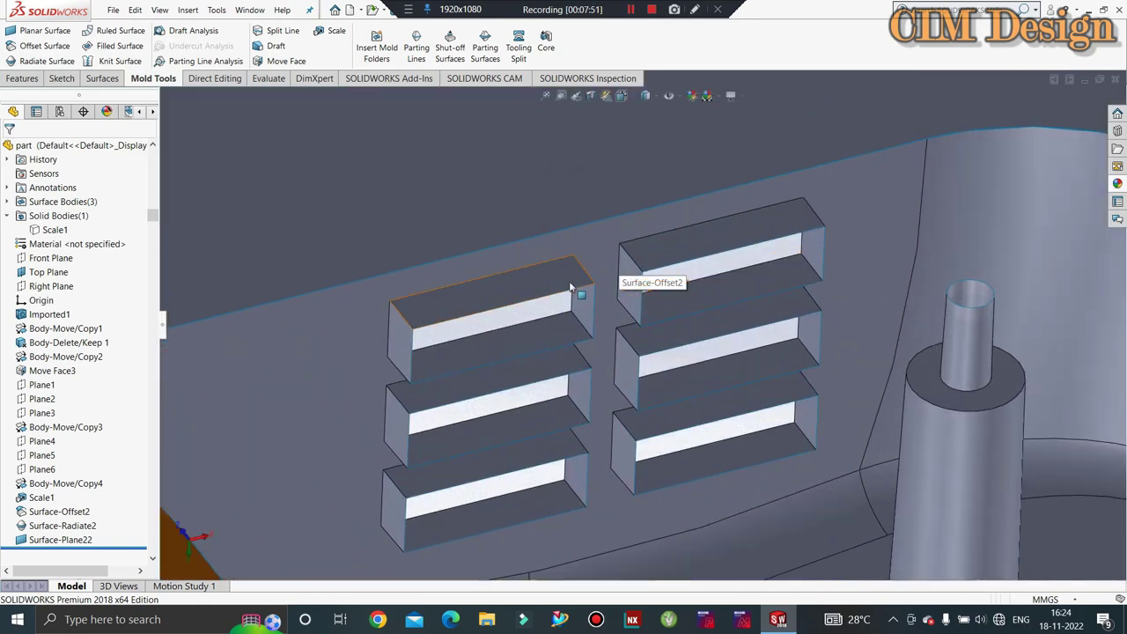
Step: Cap the upper-left and upper-right vent slots with planar surfaces from their four edges
left_click(437, 333)
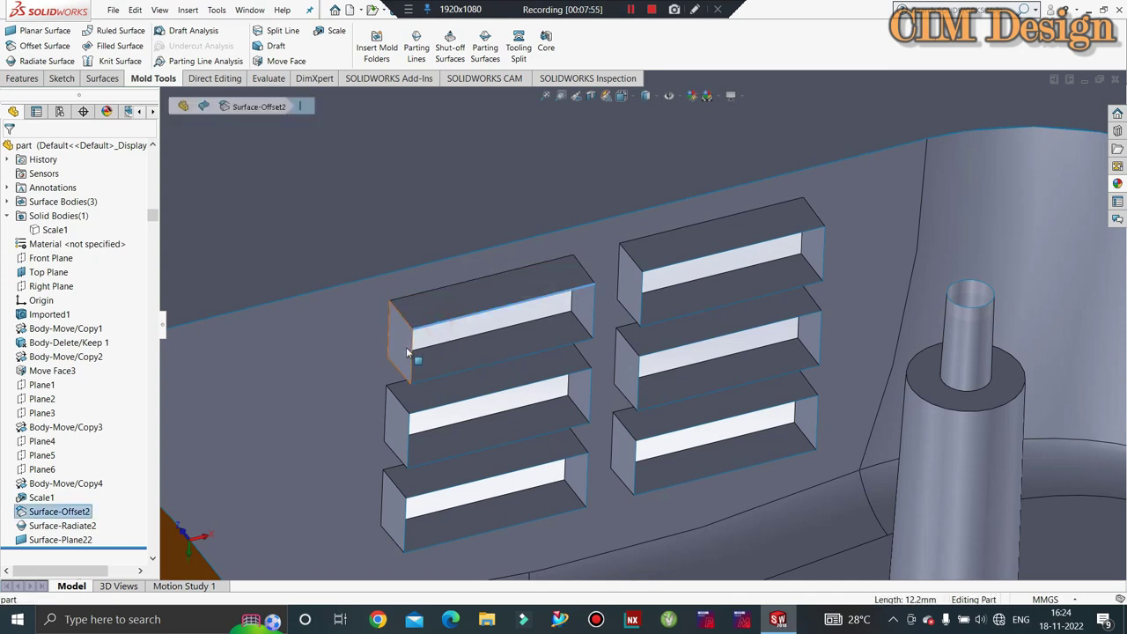
left_click(463, 365)
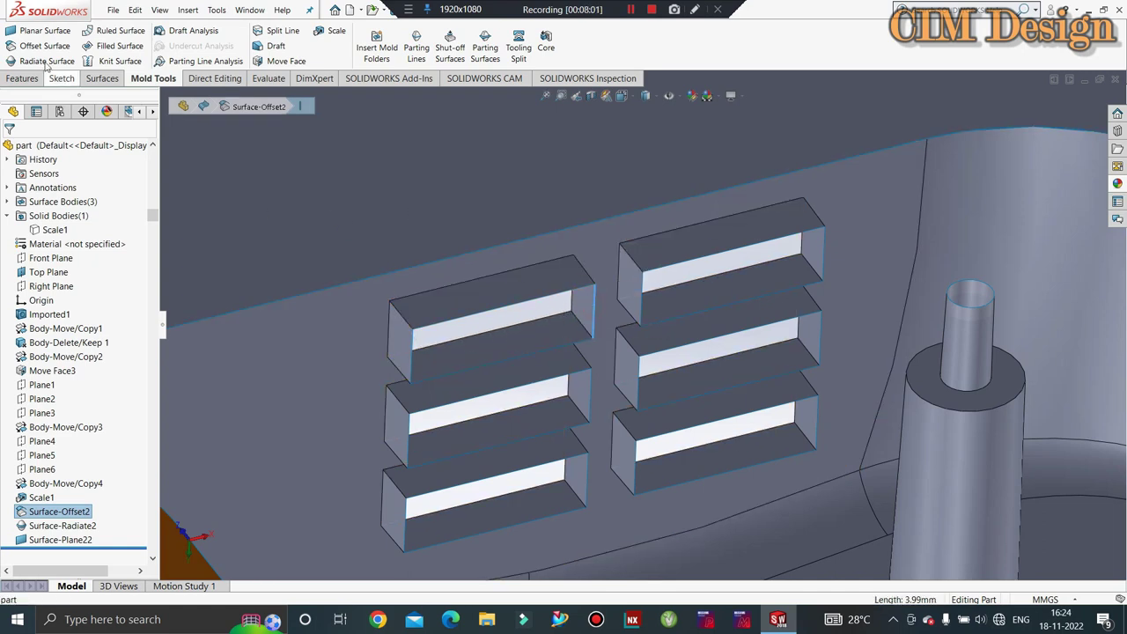
left_click(44, 30)
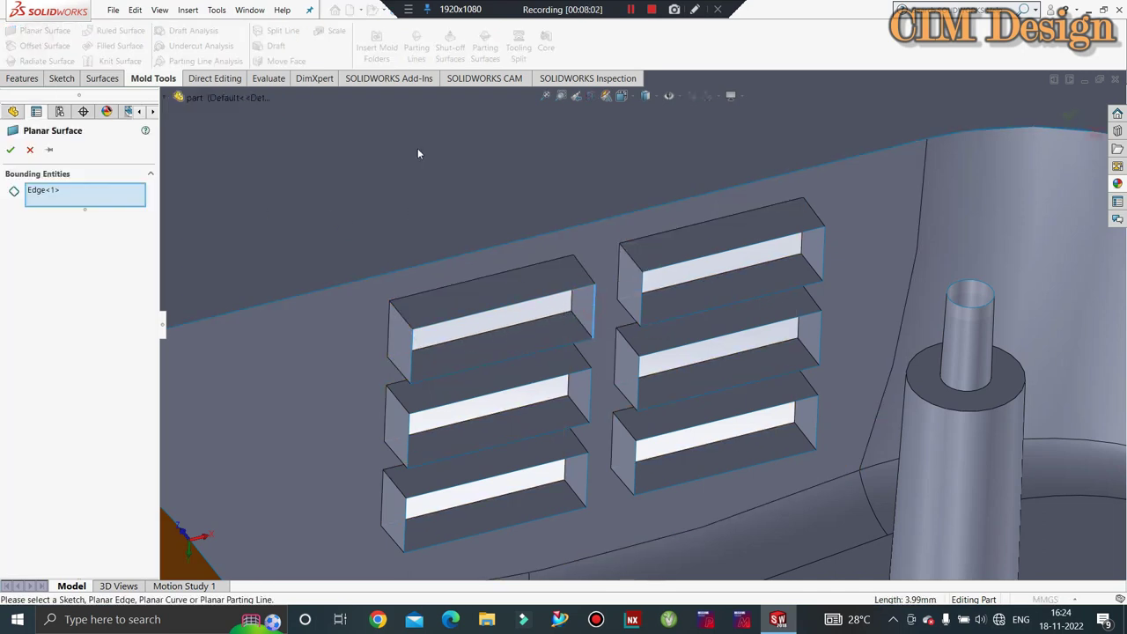
left_click(485, 314)
left_click(421, 352)
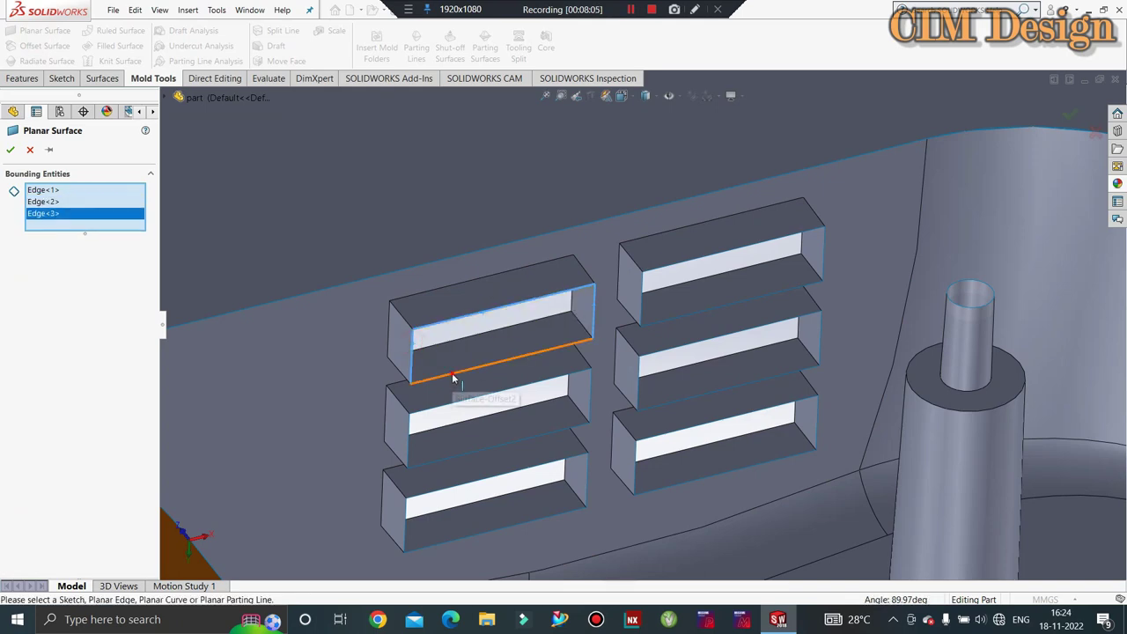
left_click(453, 377)
left_click(10, 150)
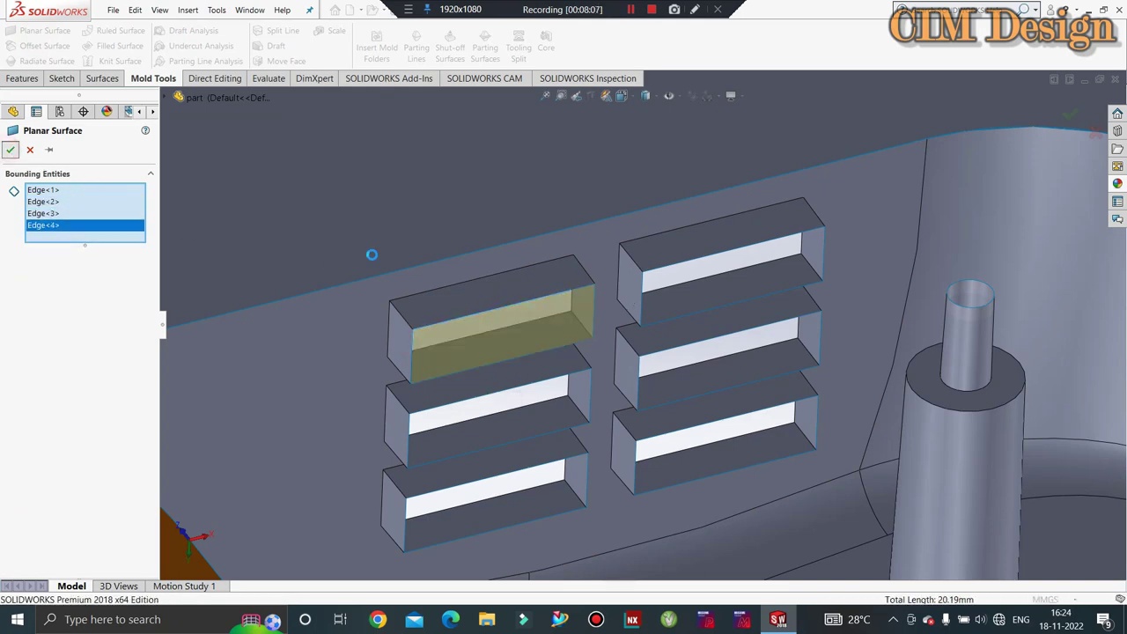
left_click(701, 257)
left_click(644, 286)
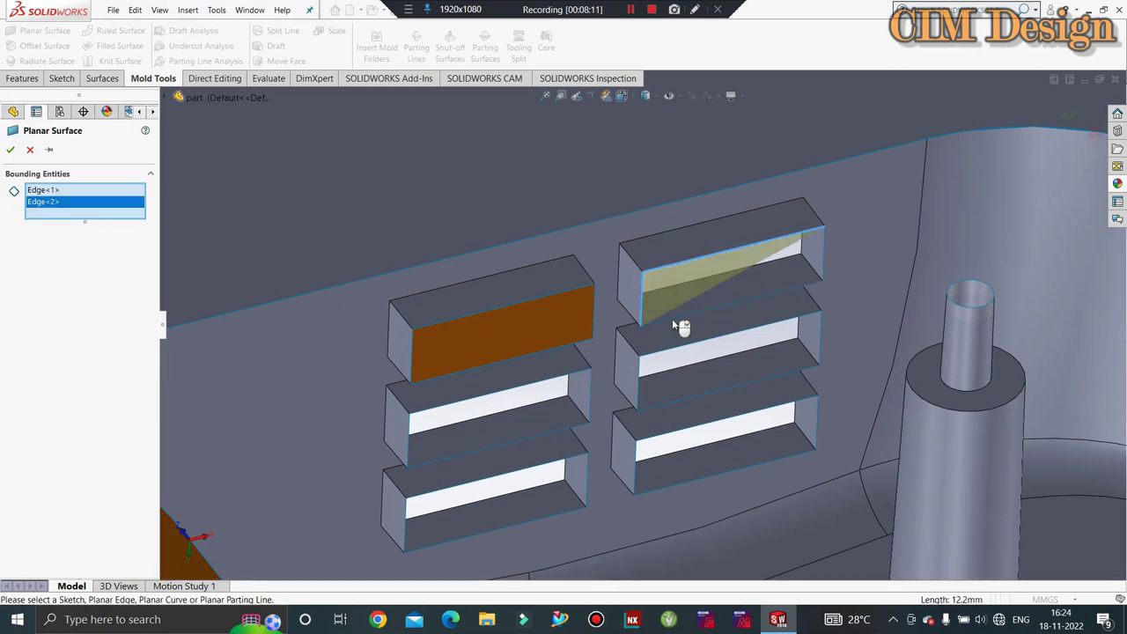
left_click(672, 319)
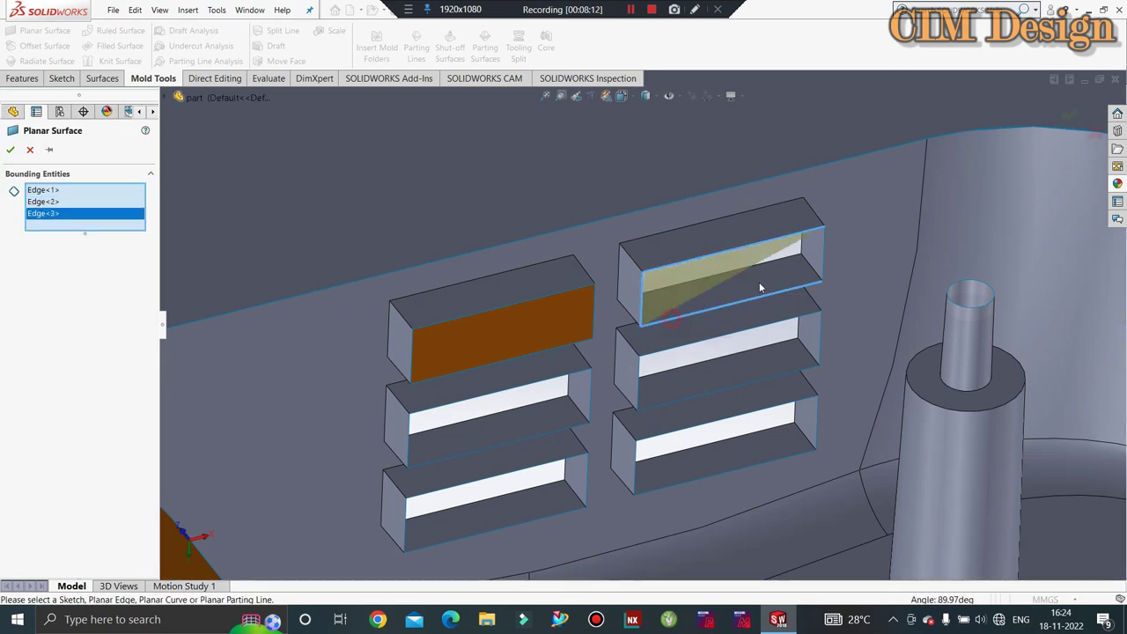
left_click(824, 261)
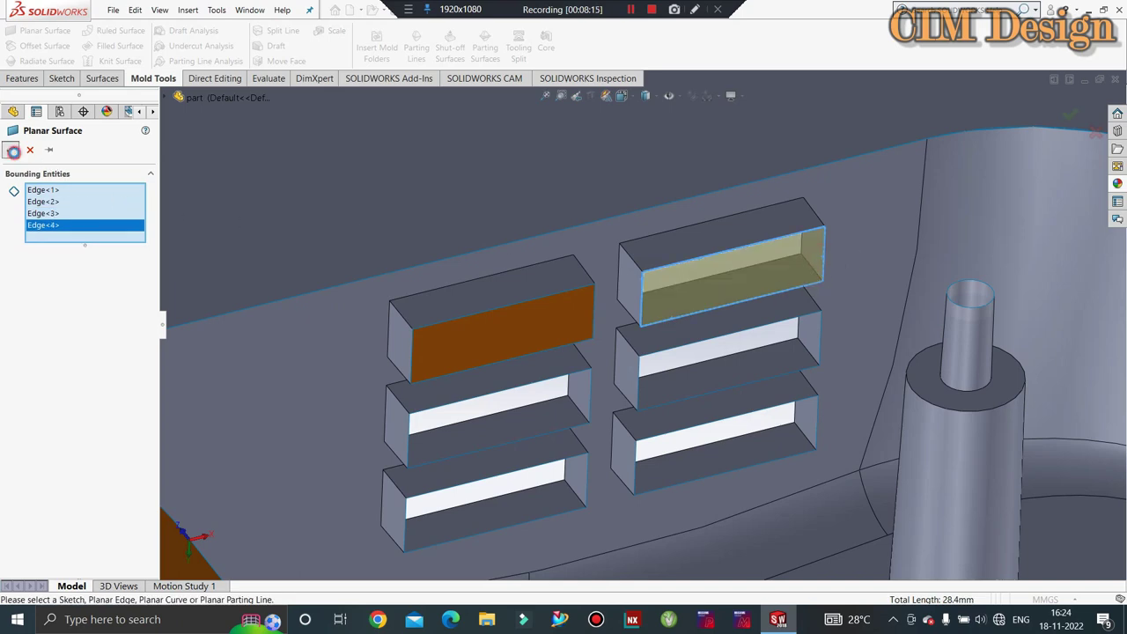
key("Return")
scroll(536, 383, "up", 2)
scroll(536, 388, "down", 2)
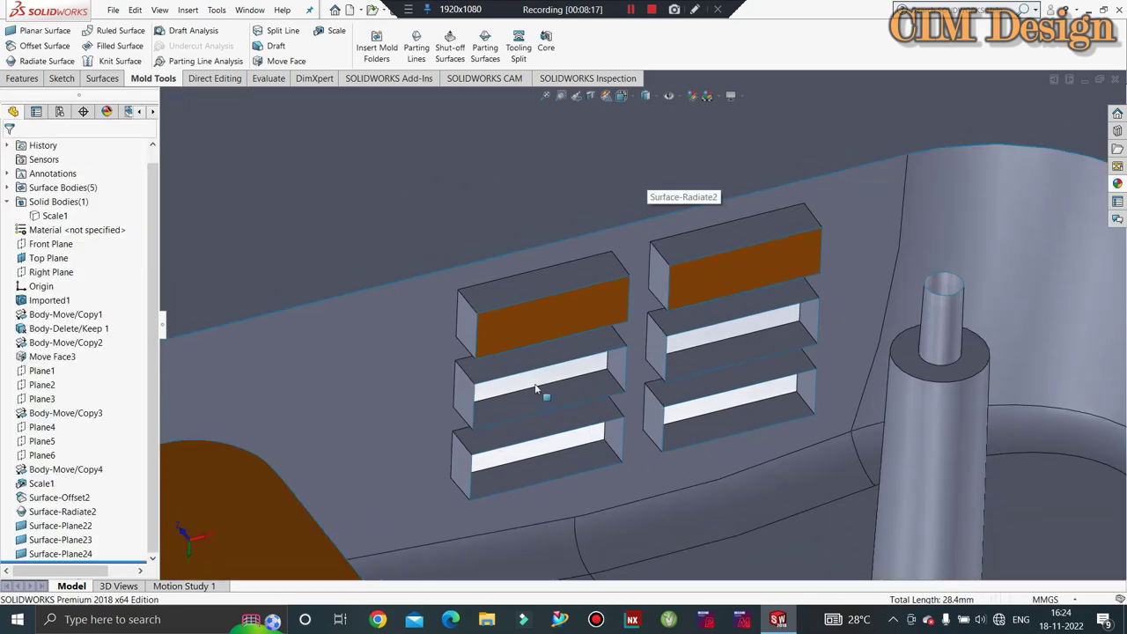
Step: Cap the middle-left and middle-right vent slots with planar surfaces from their bounding edges
key("Return")
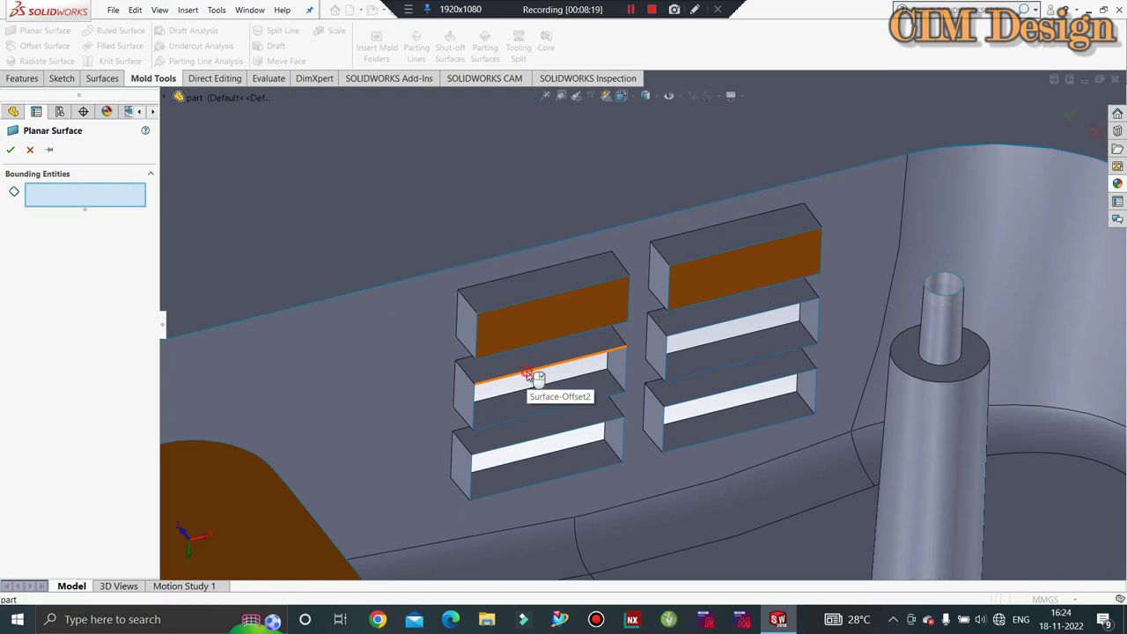
left_click(473, 401)
left_click(499, 418)
left_click(569, 408)
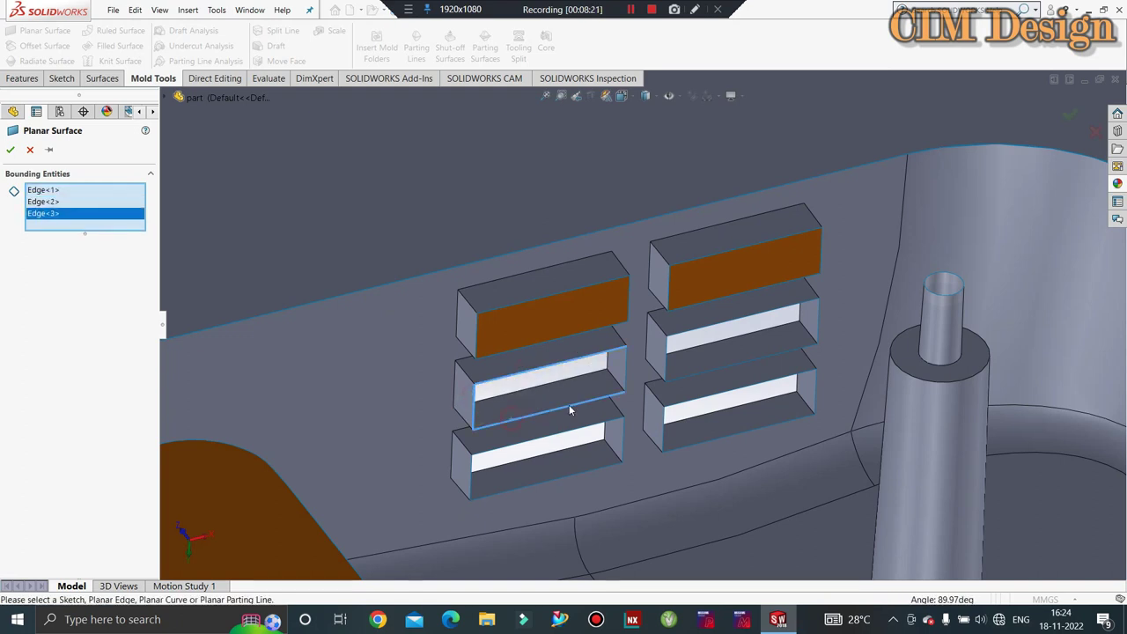
left_click(627, 374)
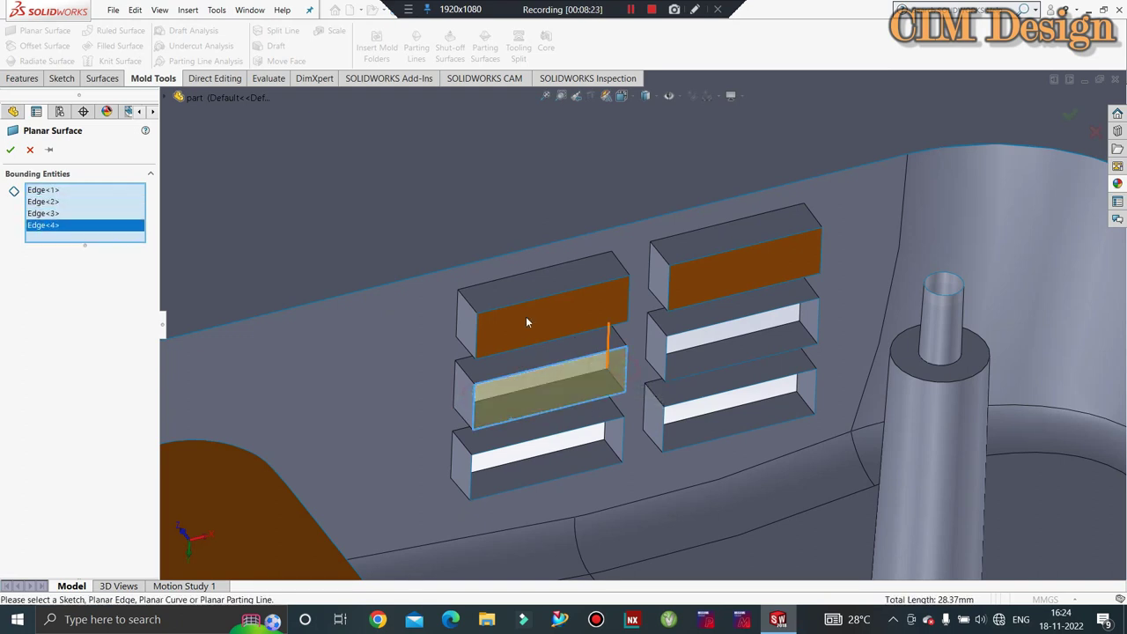
left_click(6, 151)
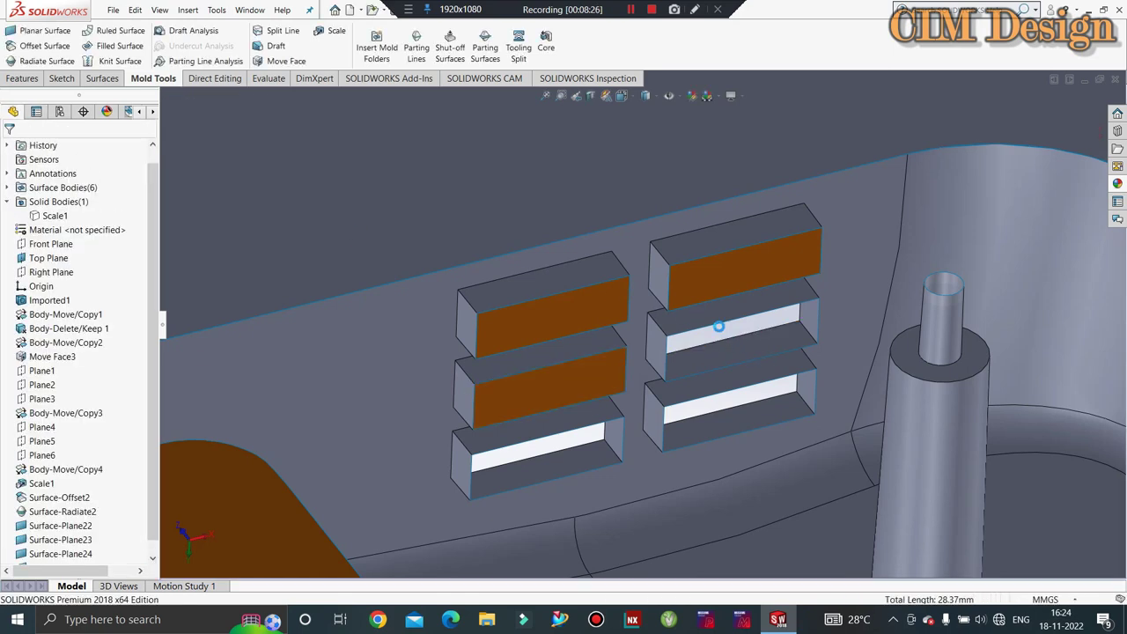
key("Return")
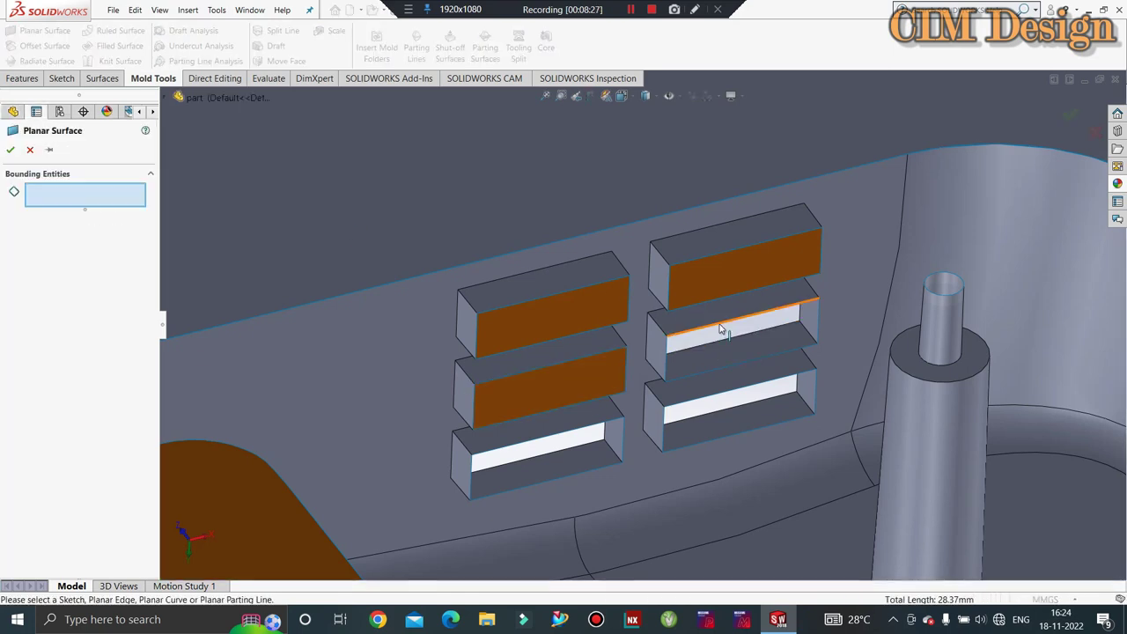
left_click(720, 328)
left_click(701, 376)
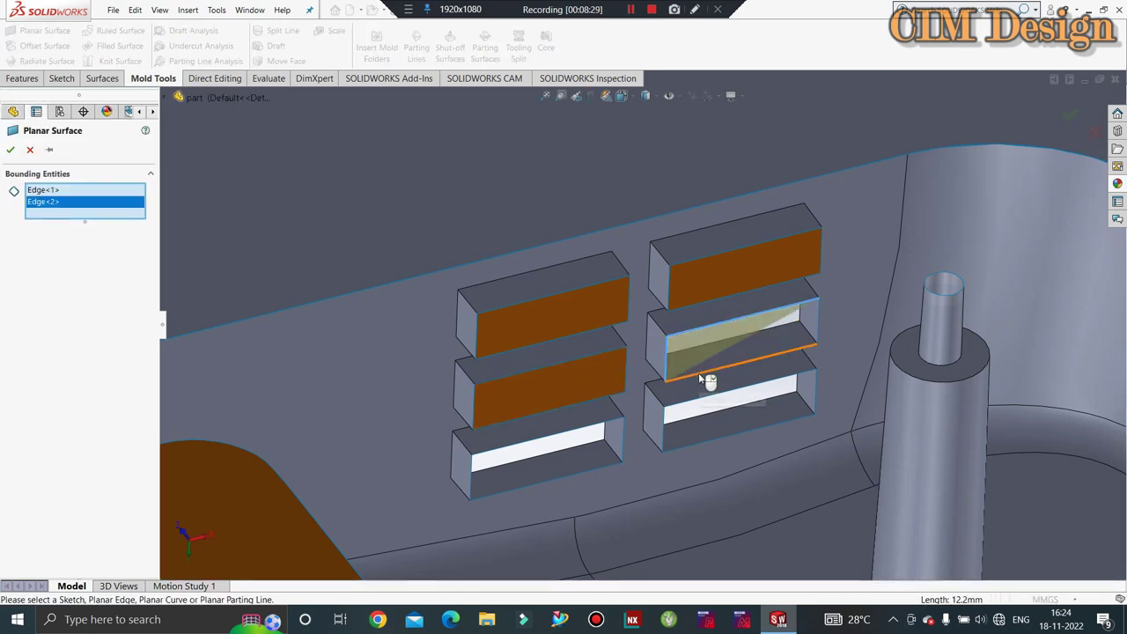
left_click(700, 376)
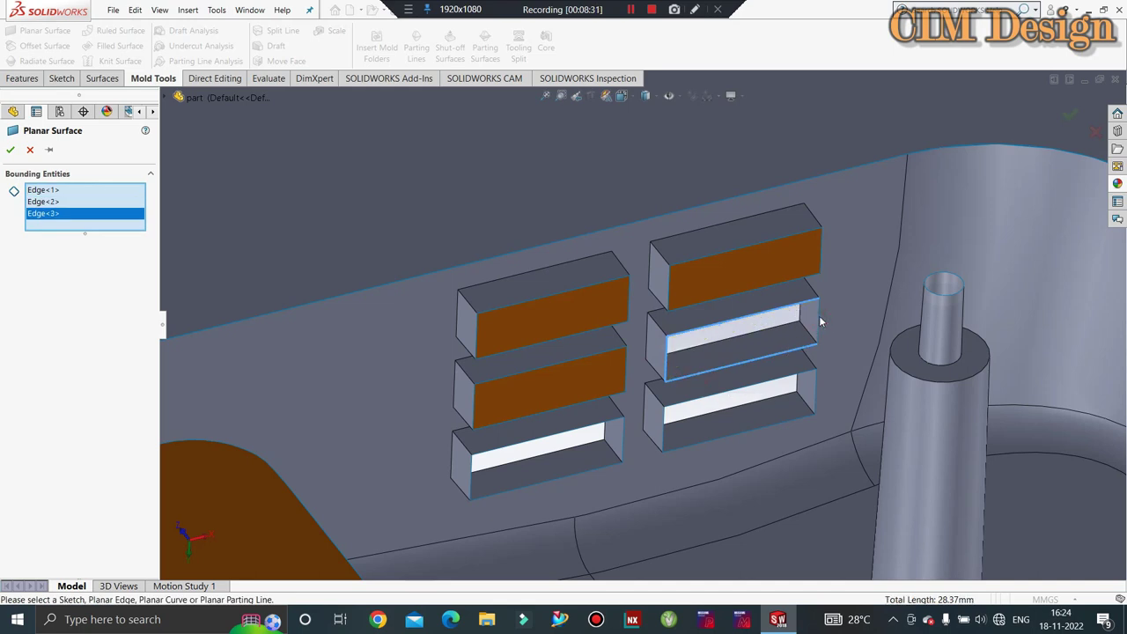
left_click(819, 317)
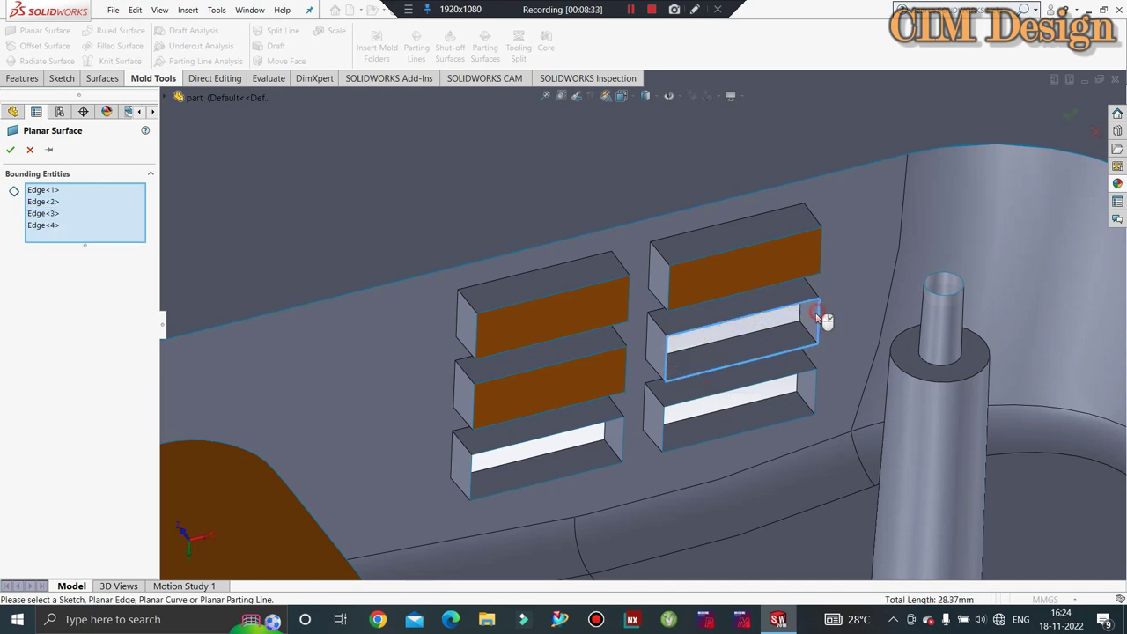
left_click(11, 151)
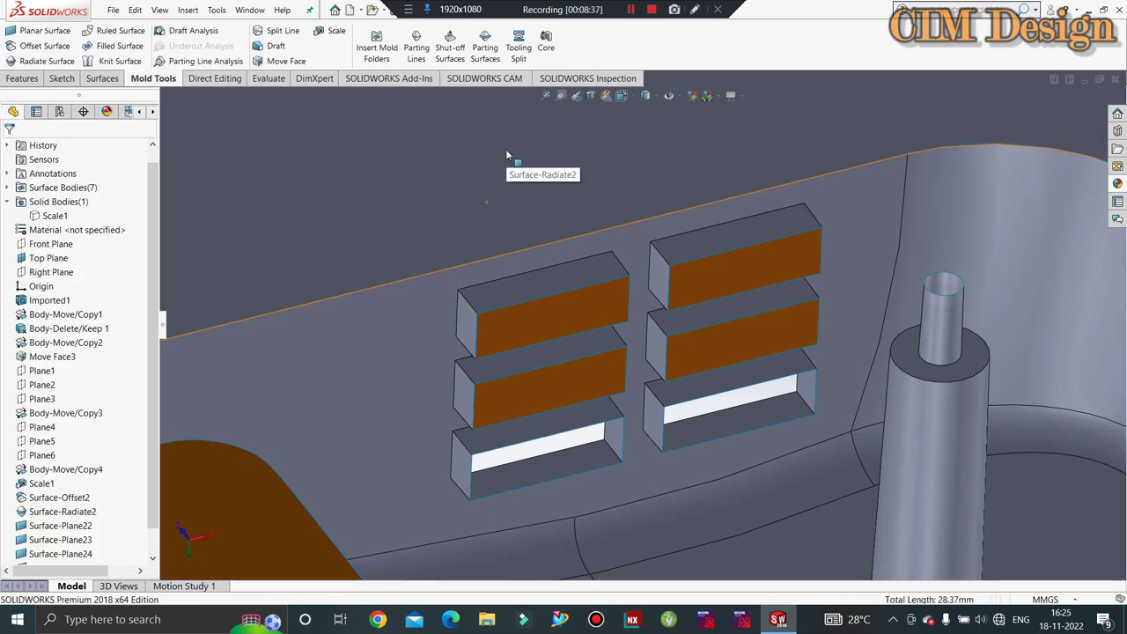
Step: Cap the lower-left and lower-right vent slots with planar surfaces from their bounding edges
left_click(30, 32)
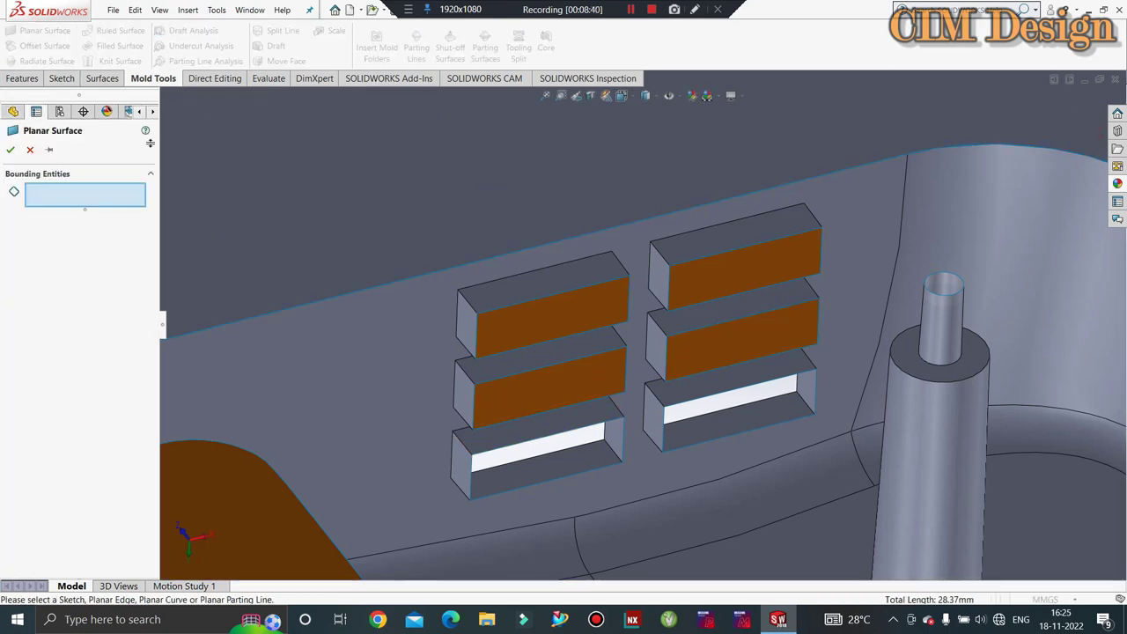
left_click(528, 445)
left_click(516, 488)
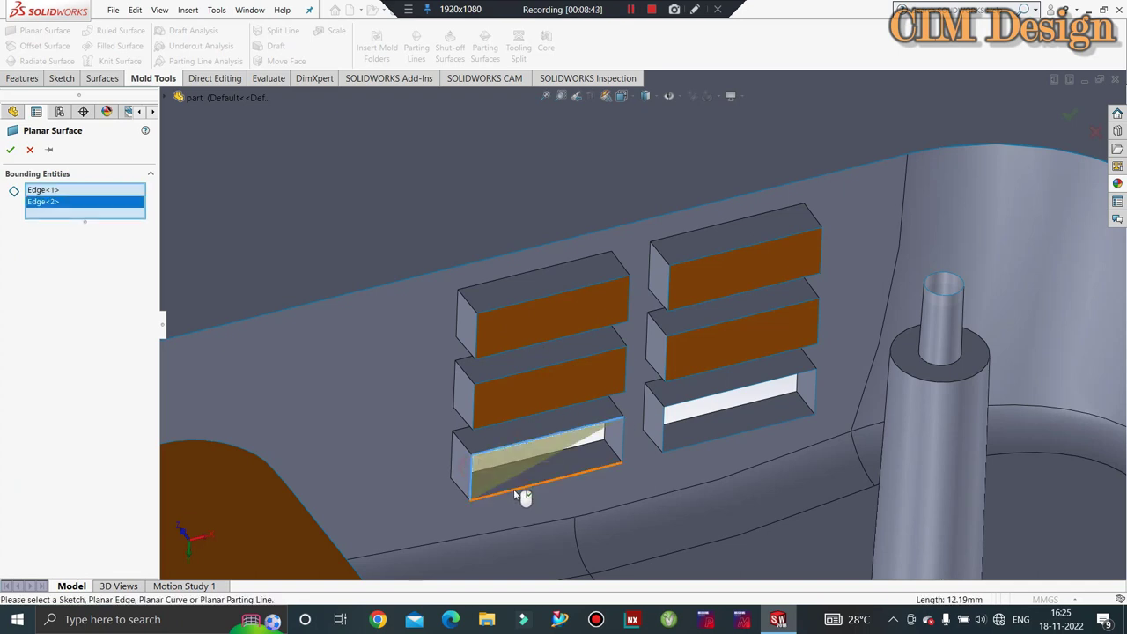
left_click(514, 491)
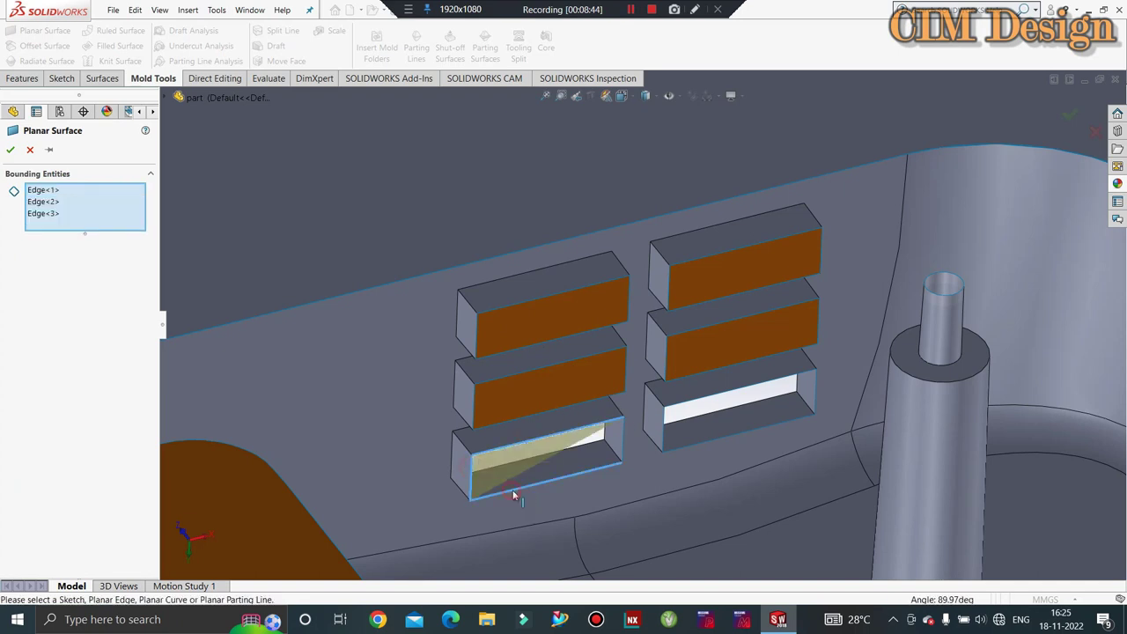
left_click(622, 438)
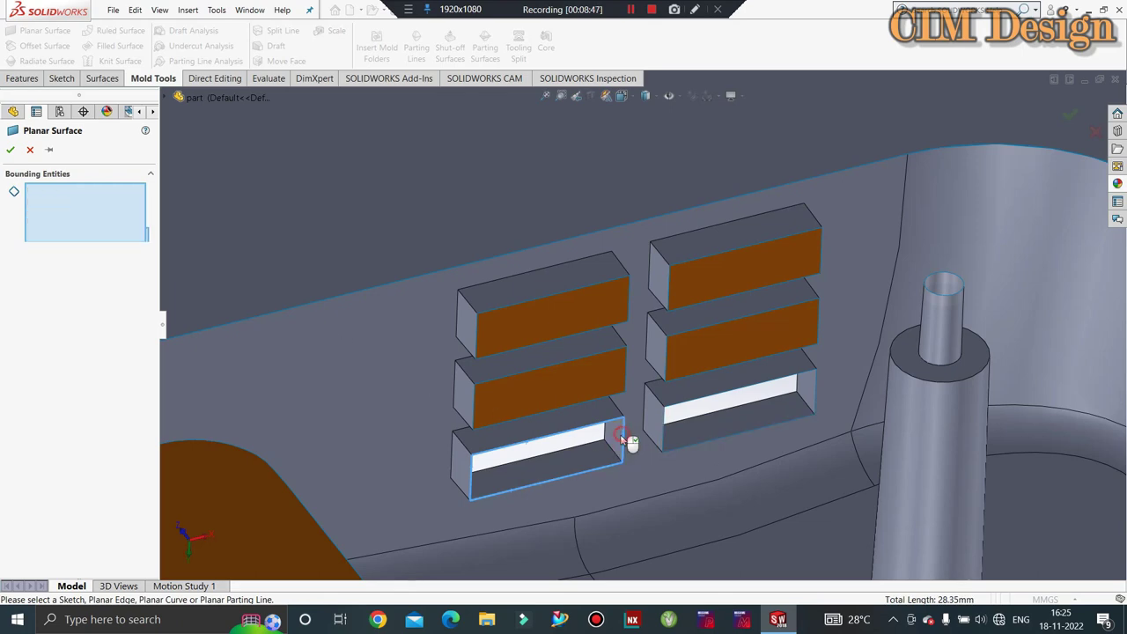
left_click(10, 150)
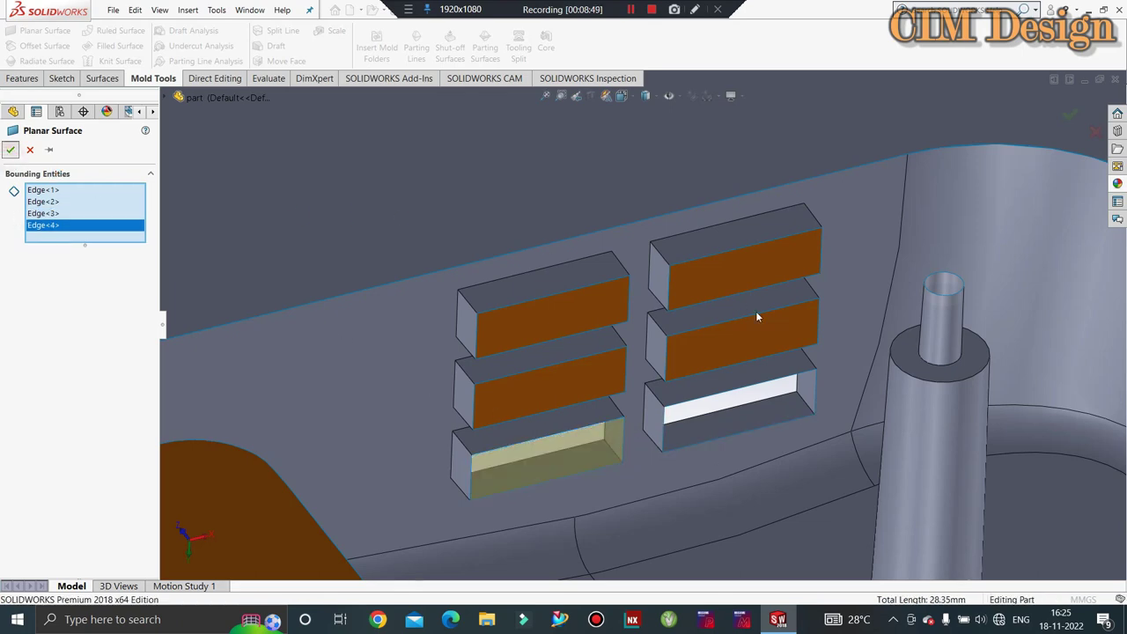
left_click(671, 422)
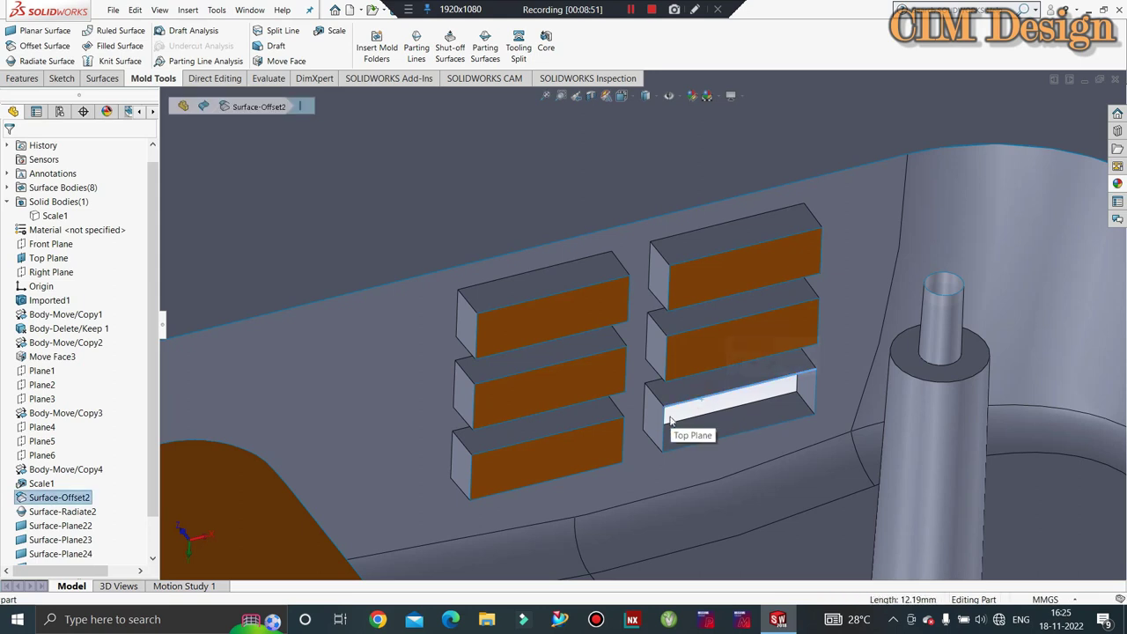
left_click(690, 445)
left_click(685, 448)
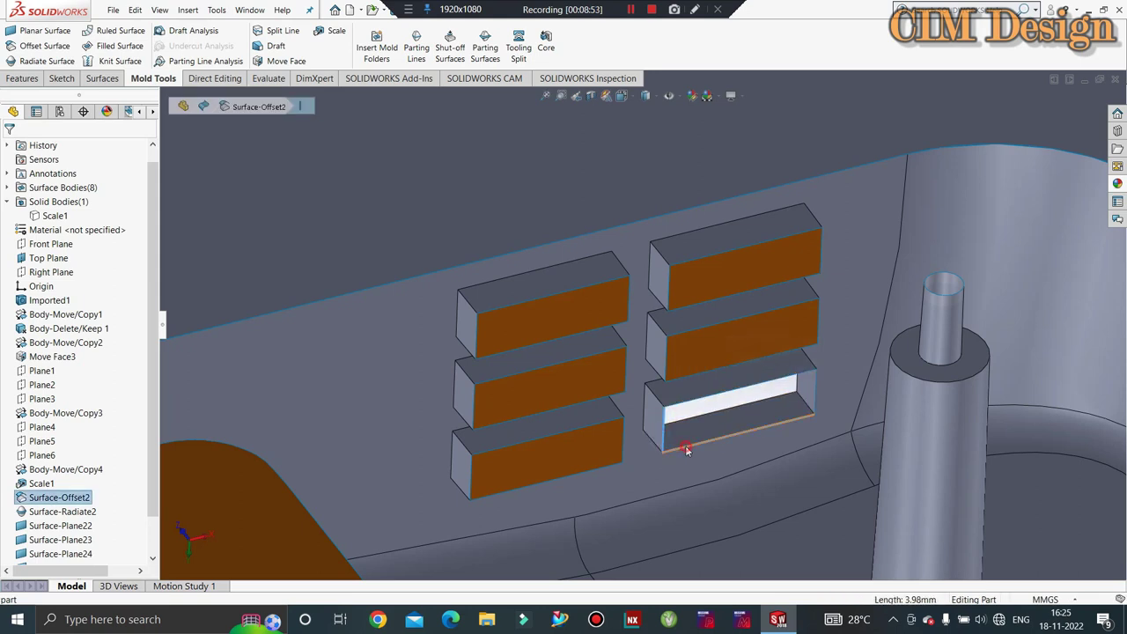
left_click(815, 395)
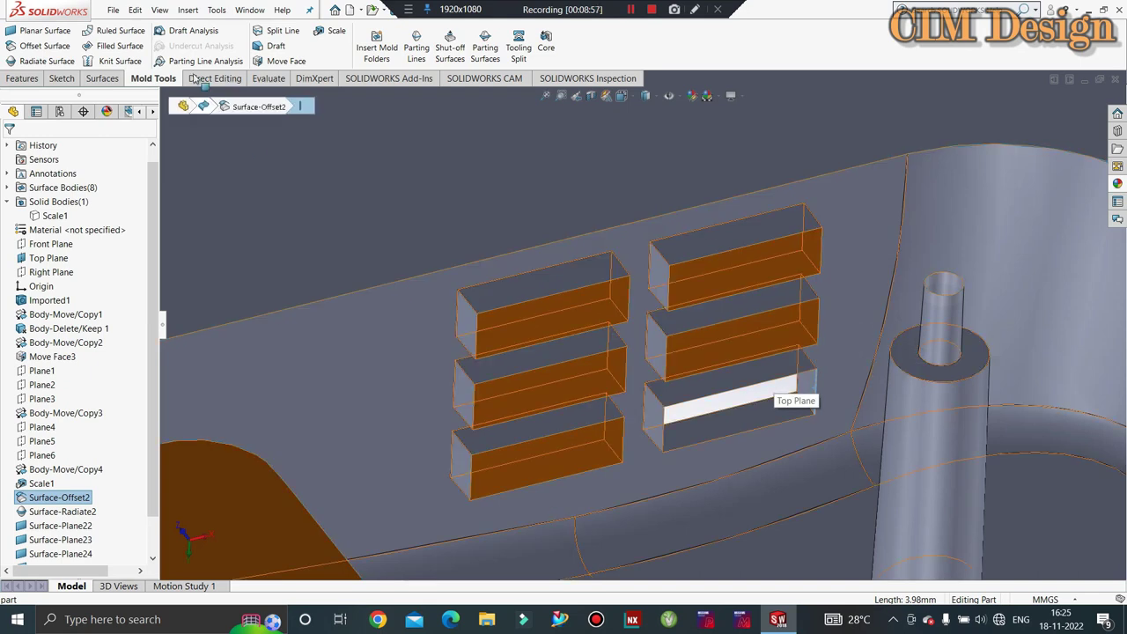
key("Return")
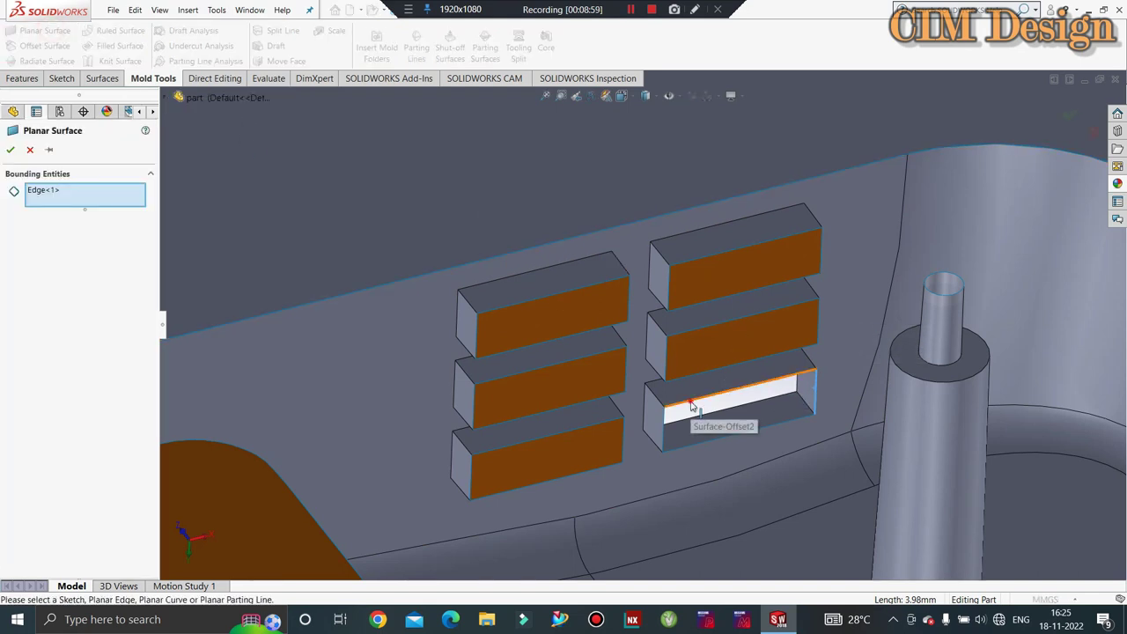
left_click(693, 406)
left_click(695, 447)
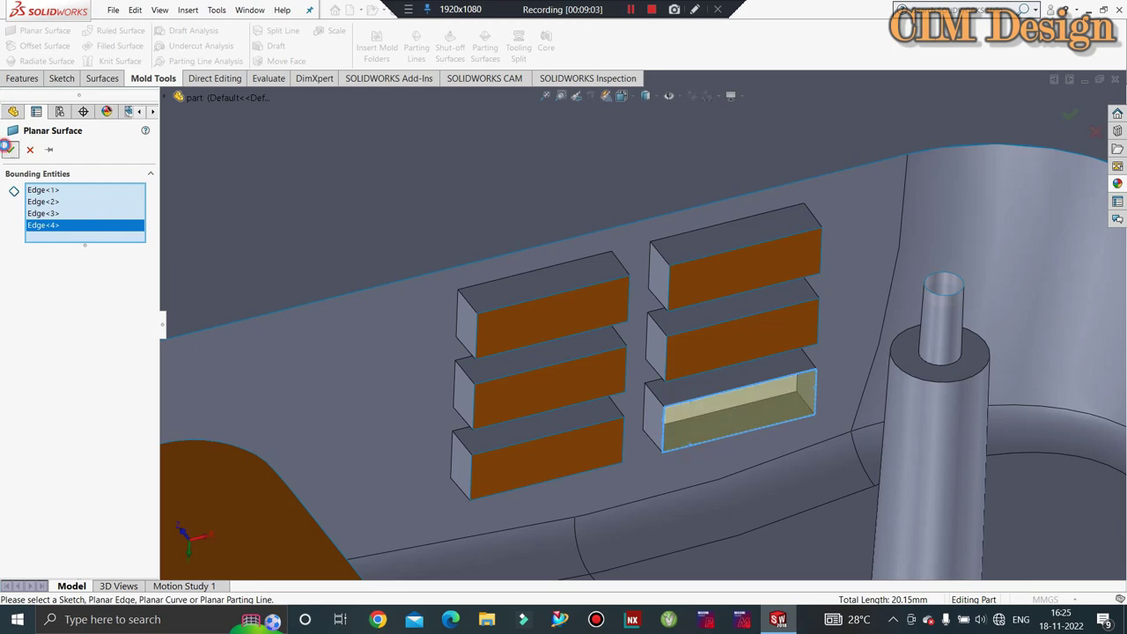
left_click(7, 147)
Step: Cap the circular tops of the left and front boss holes with planar surfaces
scroll(571, 277, "down", 2)
scroll(620, 274, "down", 2)
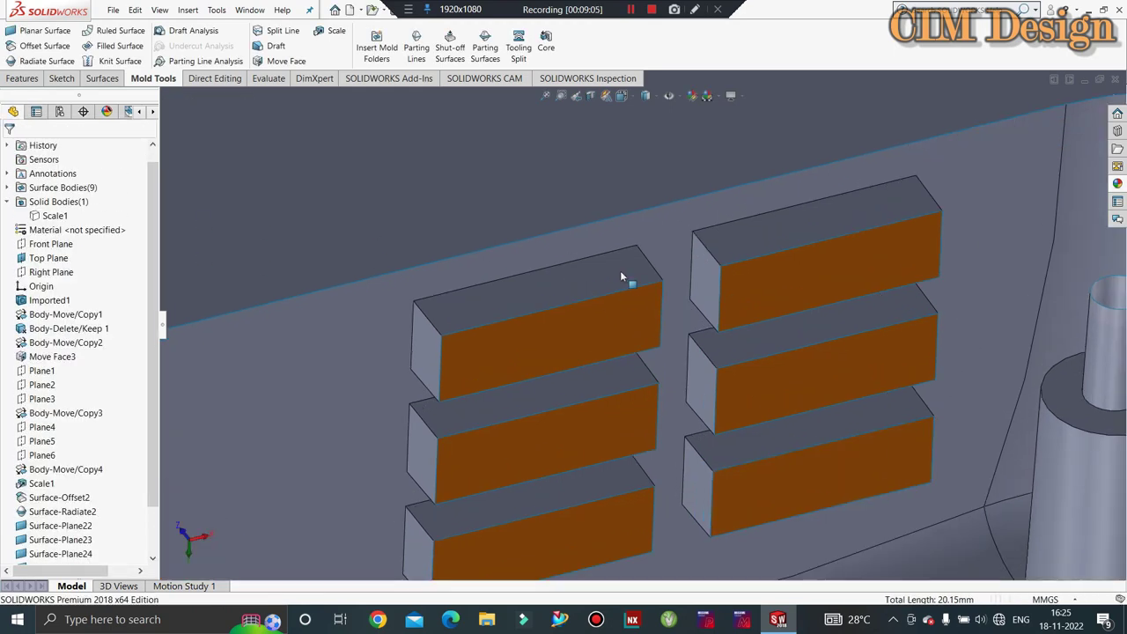
scroll(607, 255, "up", 2)
scroll(596, 234, "up", 3)
scroll(634, 291, "up", 2)
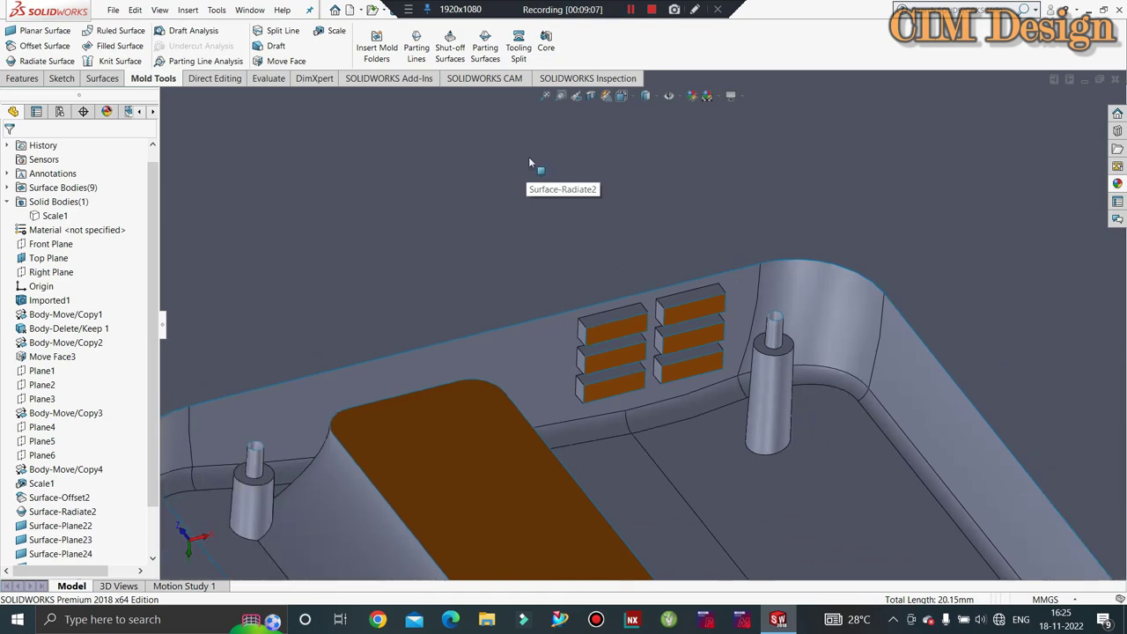
scroll(573, 202, "up", 3)
mouse_move(736, 458)
middle_mouse_down()
mouse_move(753, 564)
mouse_move(838, 499)
mouse_move(776, 428)
middle_mouse_up()
scroll(643, 290, "up", 3)
scroll(681, 464, "down", 3)
scroll(681, 463, "down", 2)
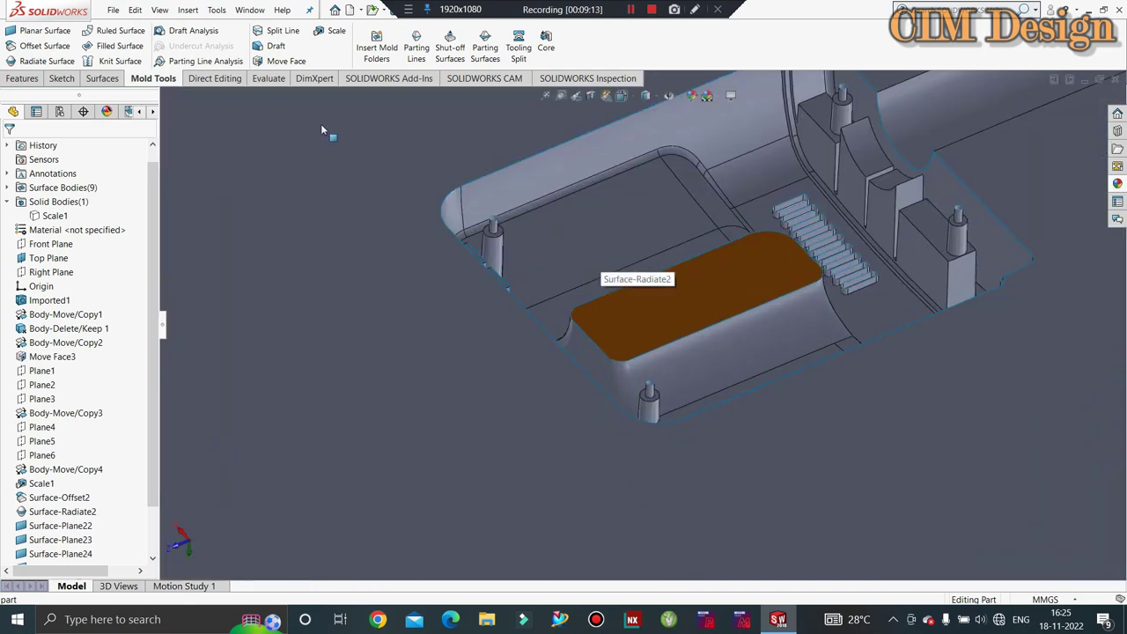
key("Return")
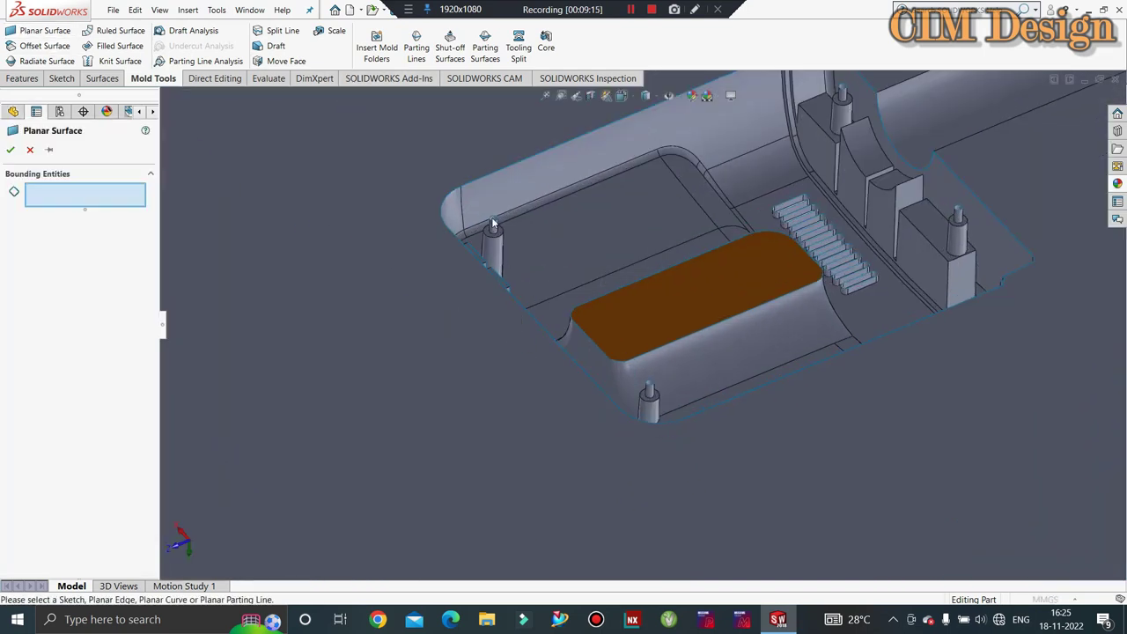
left_click(495, 224)
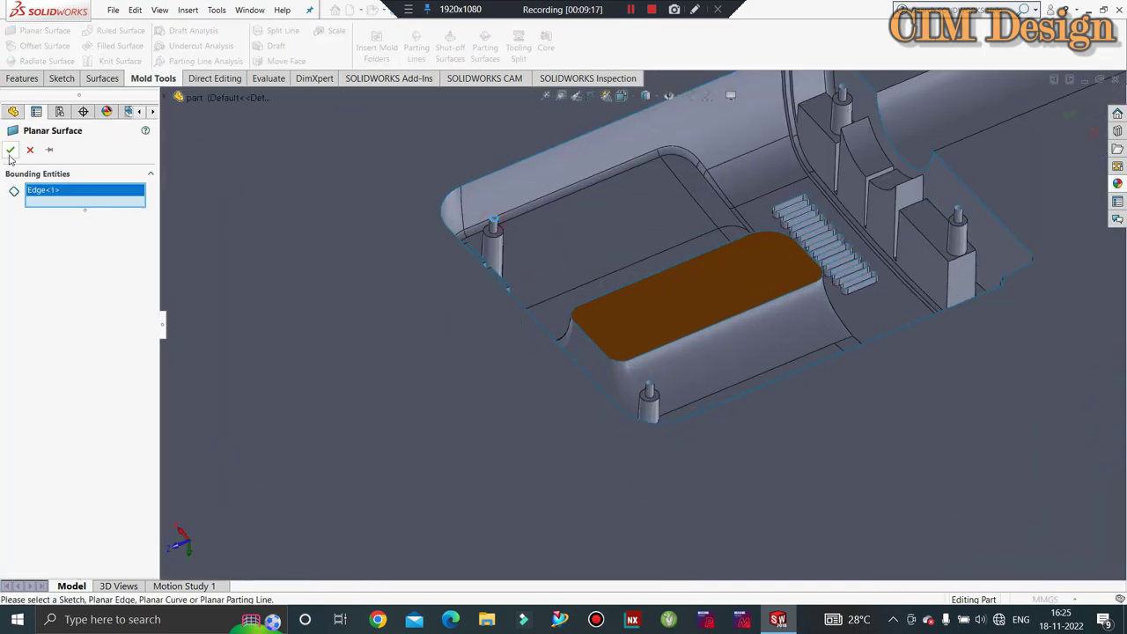
left_click(11, 151)
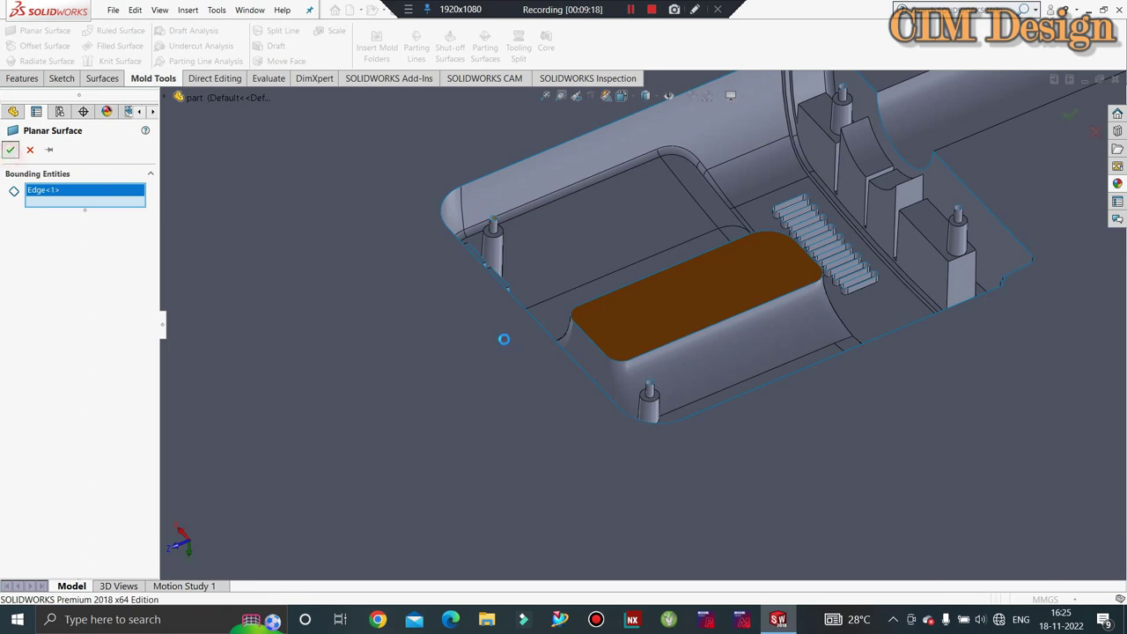
key("Return")
left_click(650, 389)
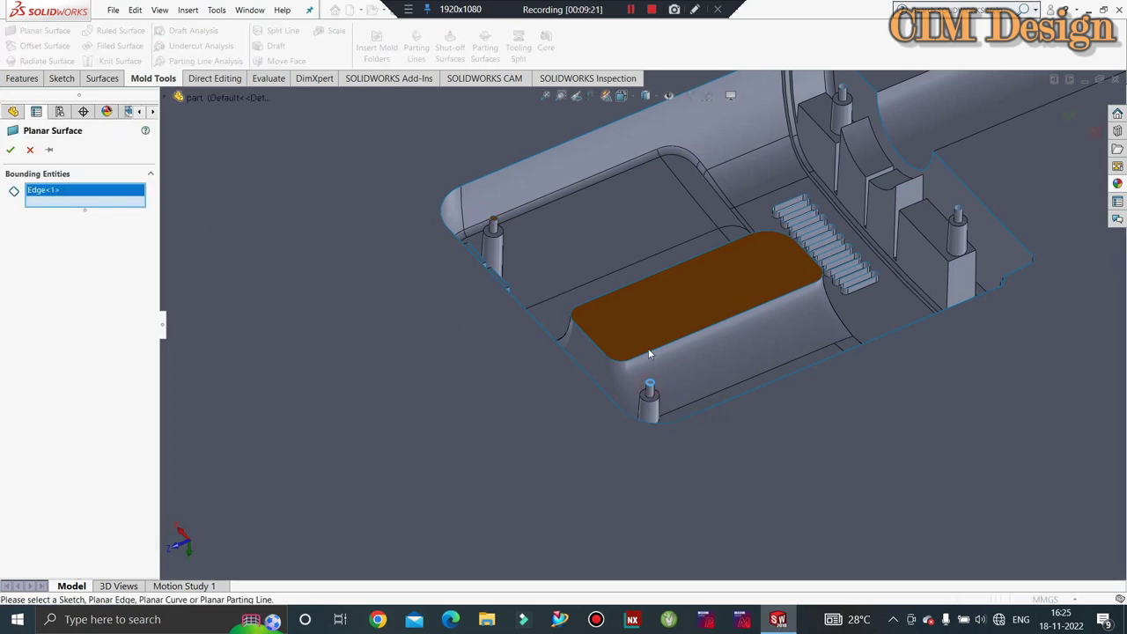
left_click(10, 149)
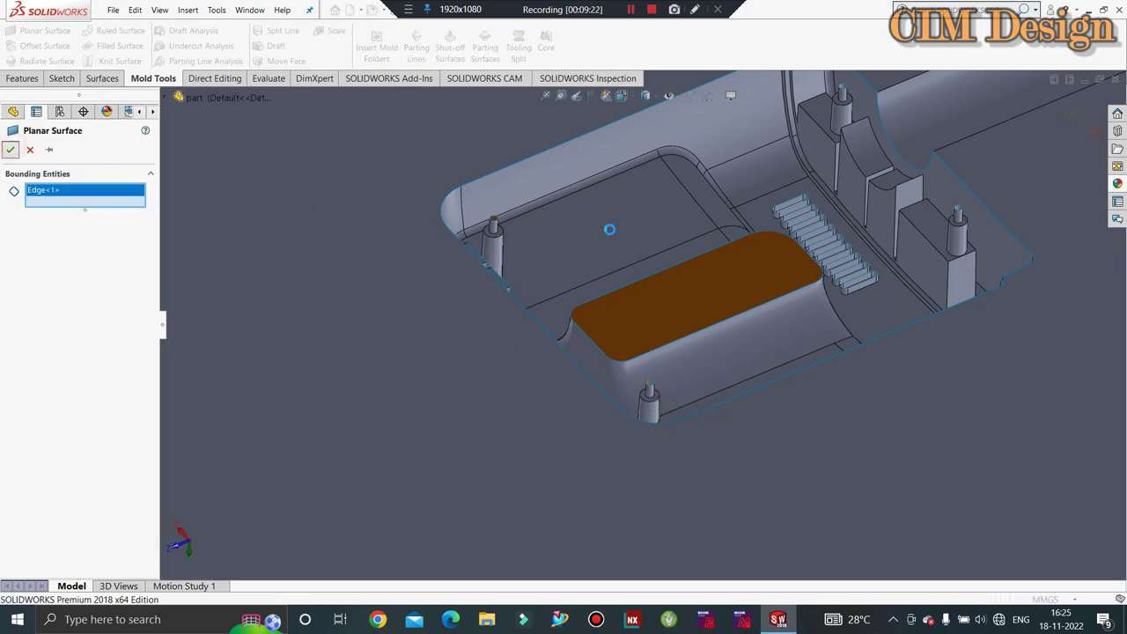
Step: Cap the right boss hole and the small pin top with planar surfaces
key("Return")
left_click(960, 212)
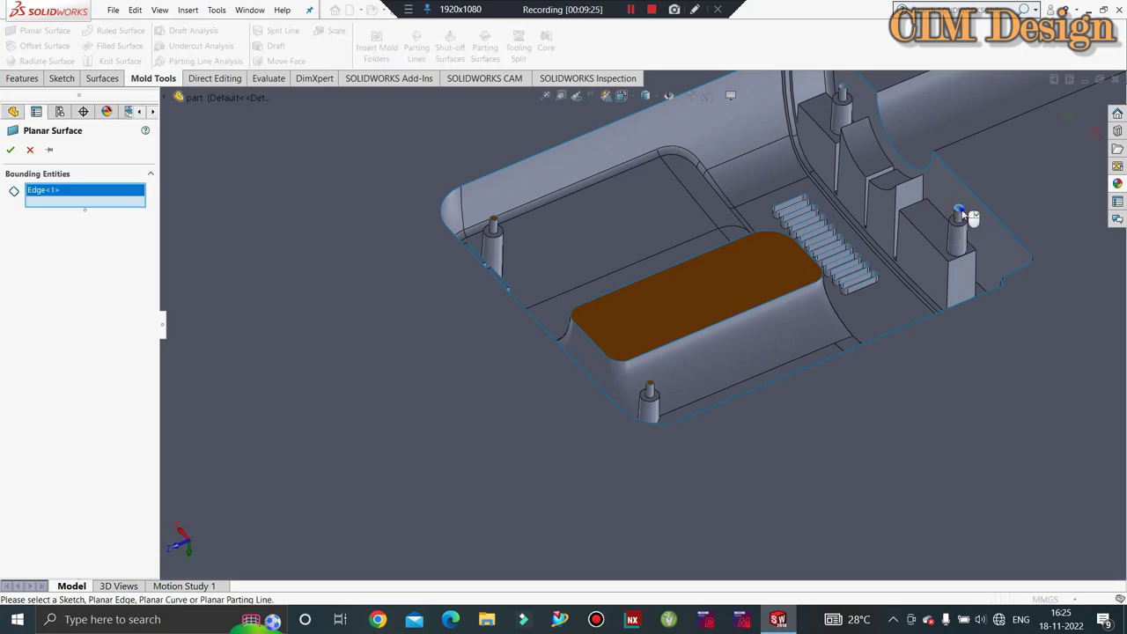
key("Return")
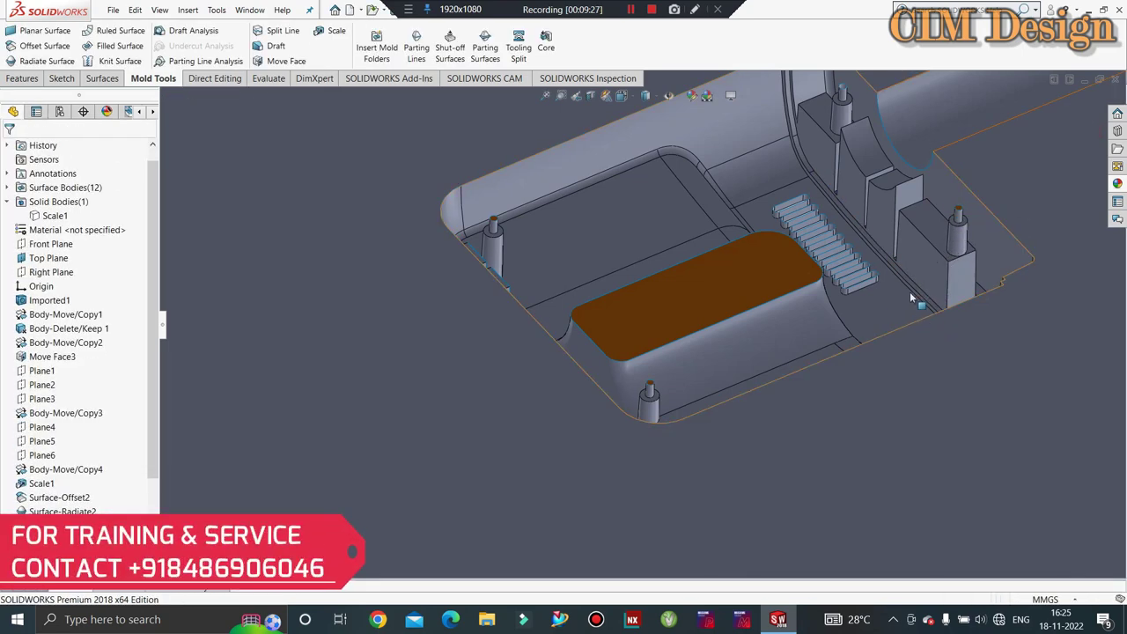
scroll(912, 297, "down", 3)
scroll(818, 145, "down", 3)
key("Return")
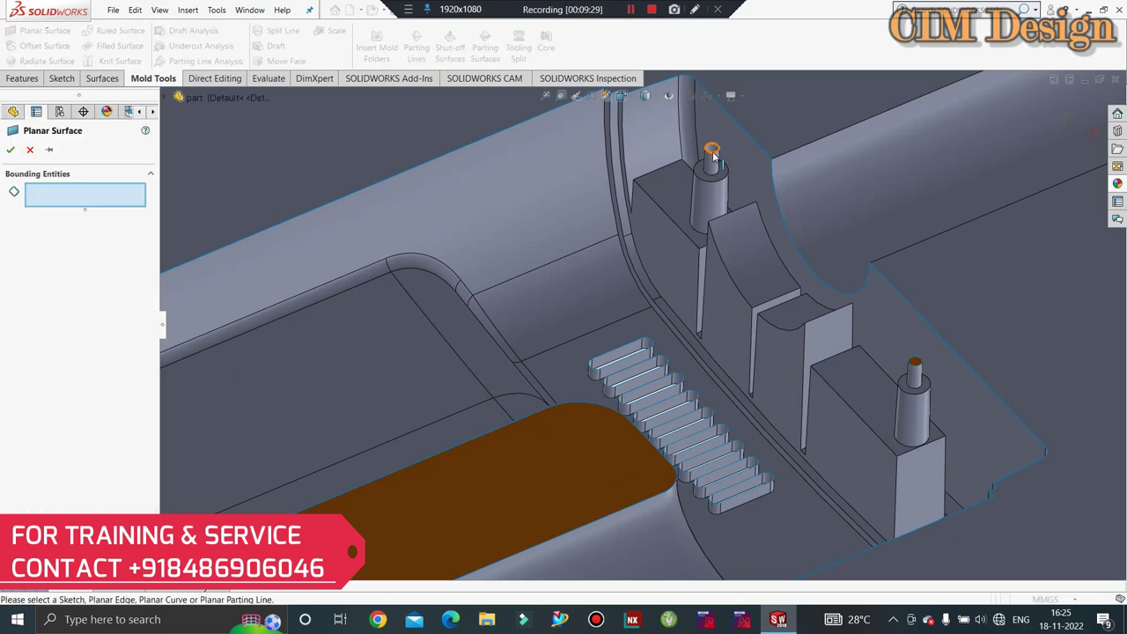
left_click(714, 155)
key("Return")
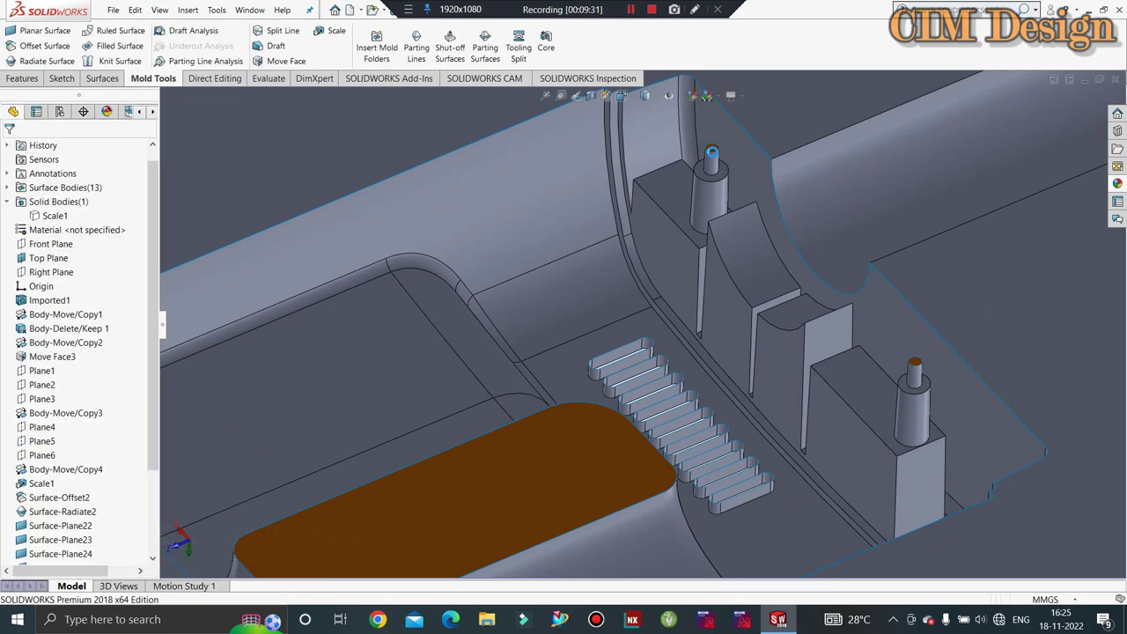
Step: Cap the first three rib slots with planar surfaces using each slot's tangent edge loop
scroll(629, 433, "down", 3)
key("Return")
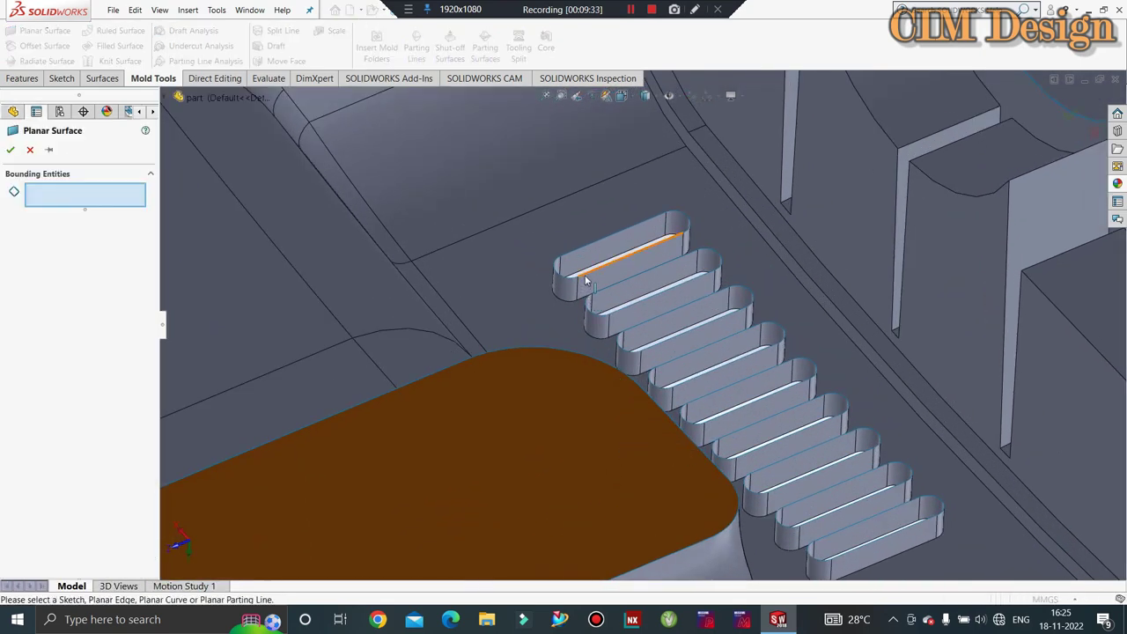
right_click(587, 280)
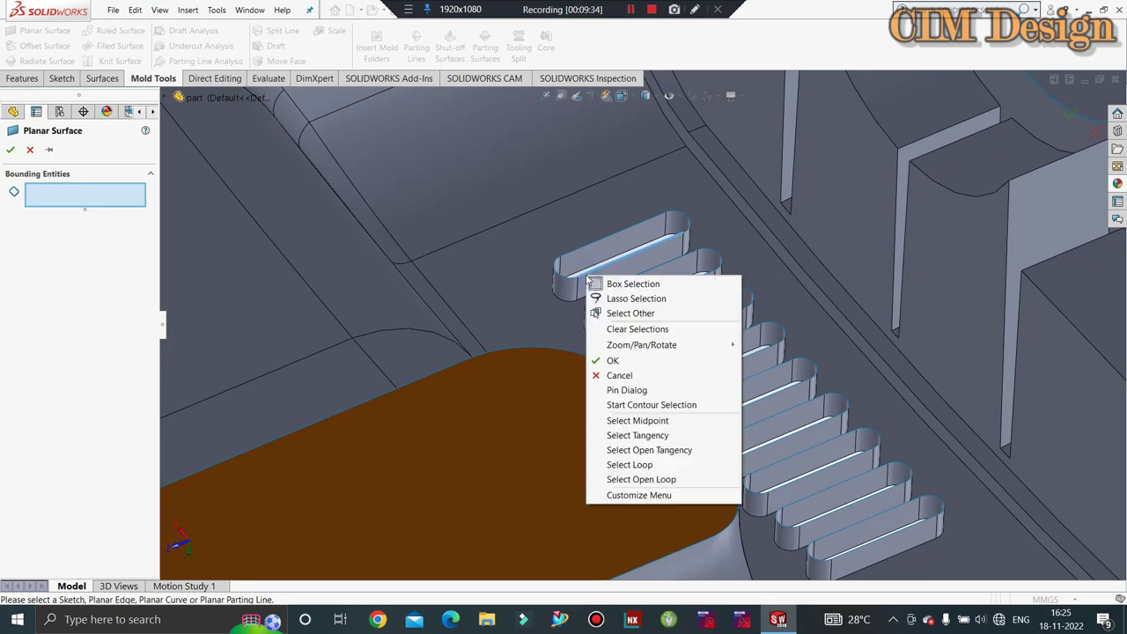
left_click(636, 435)
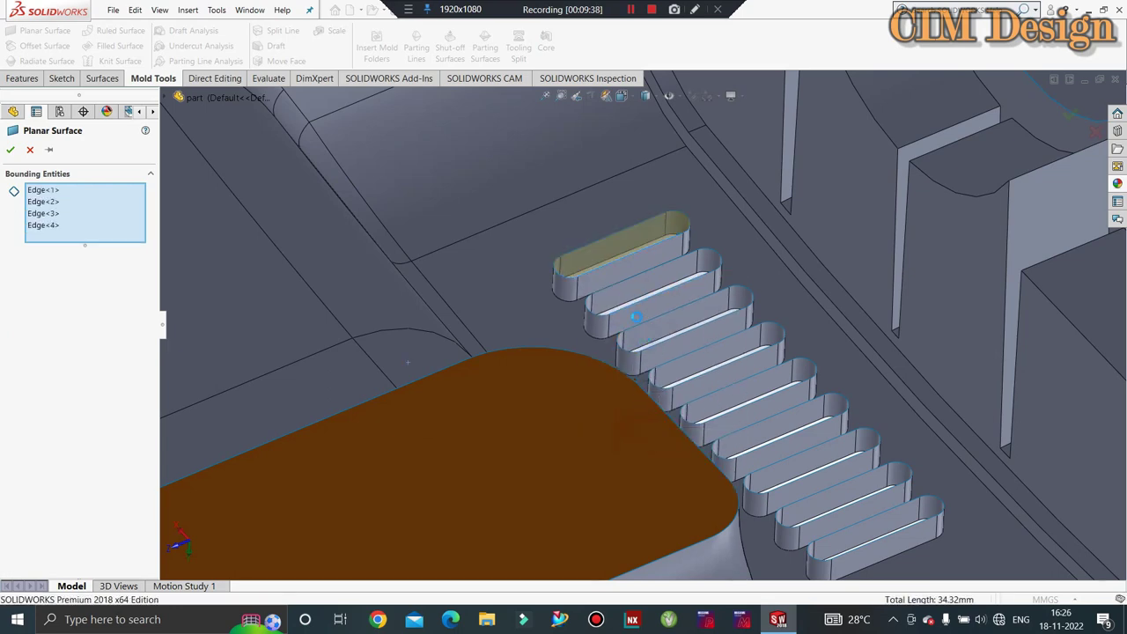
key("Return")
key("Return")
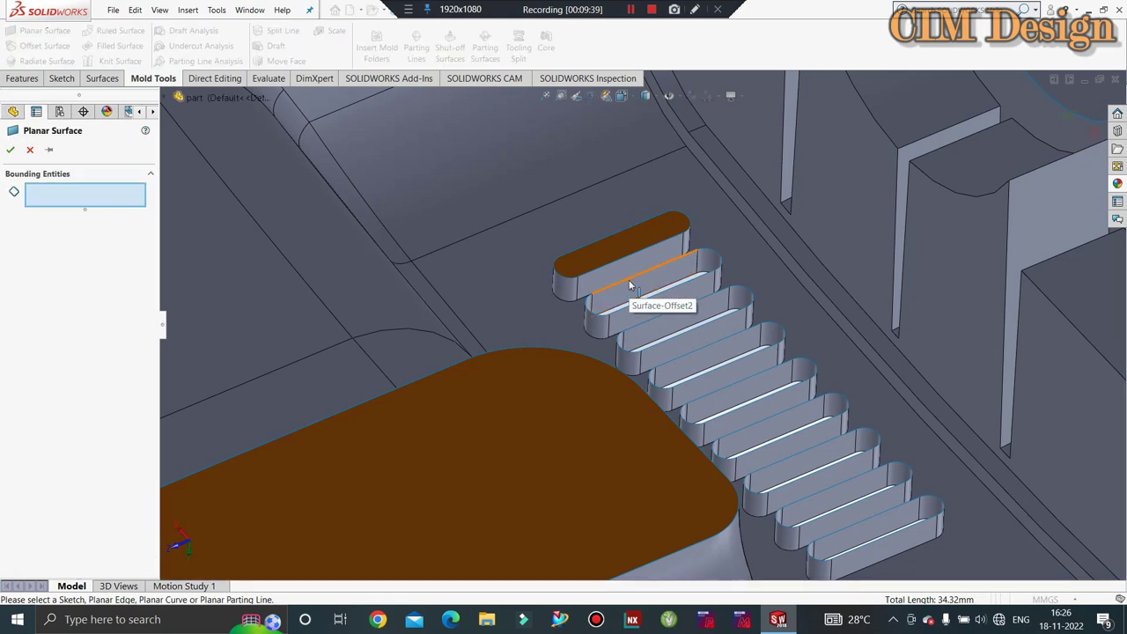
left_click(630, 284)
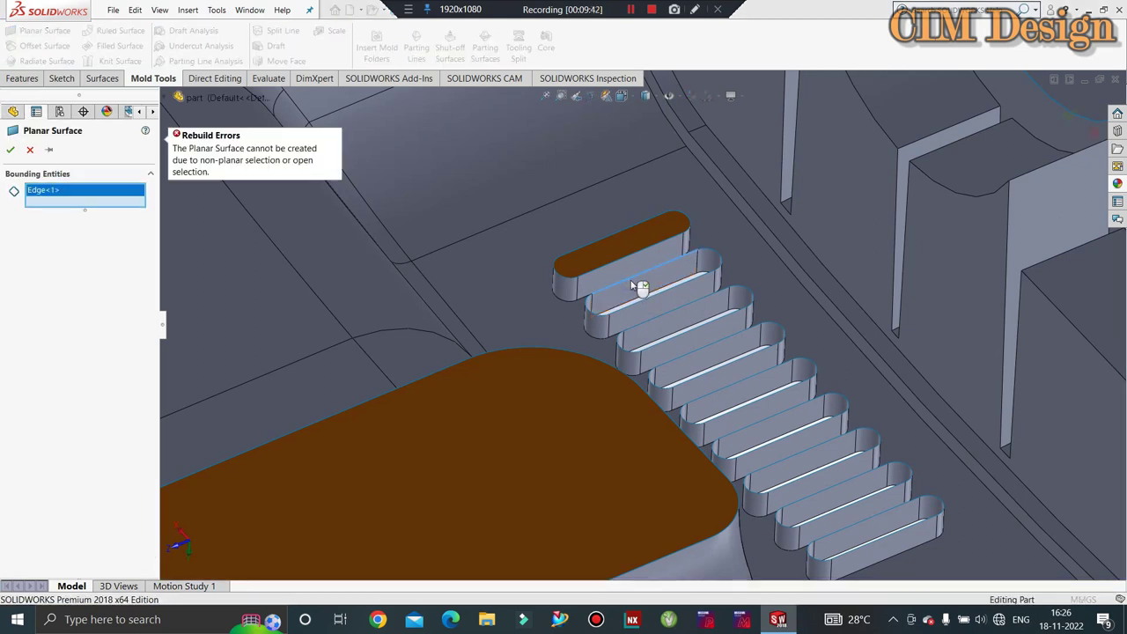
right_click(711, 254)
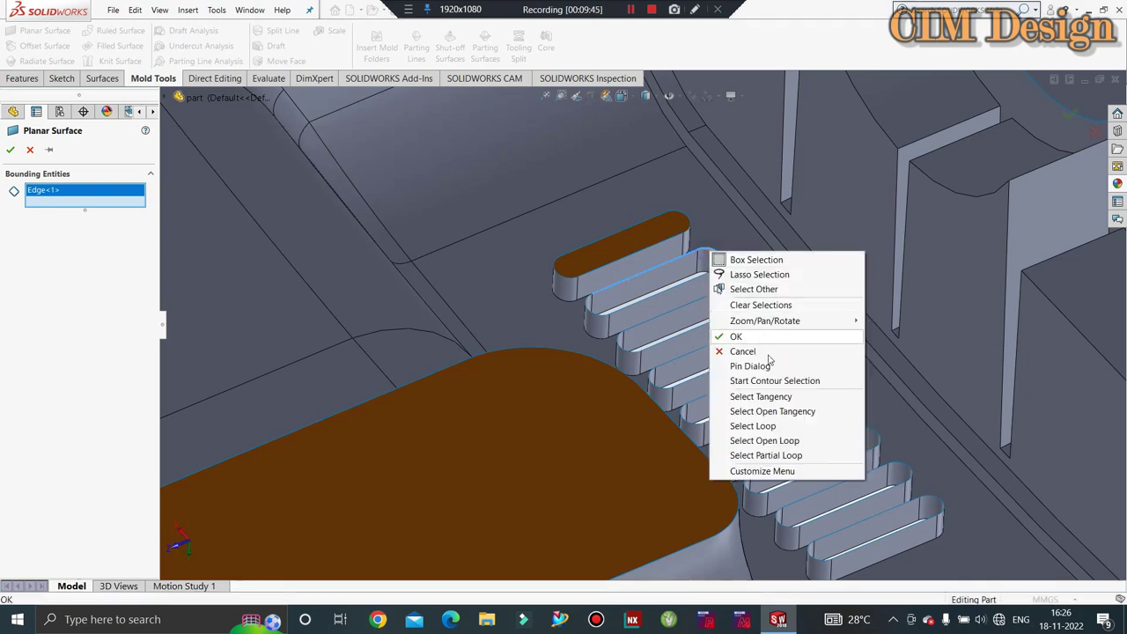
left_click(755, 398)
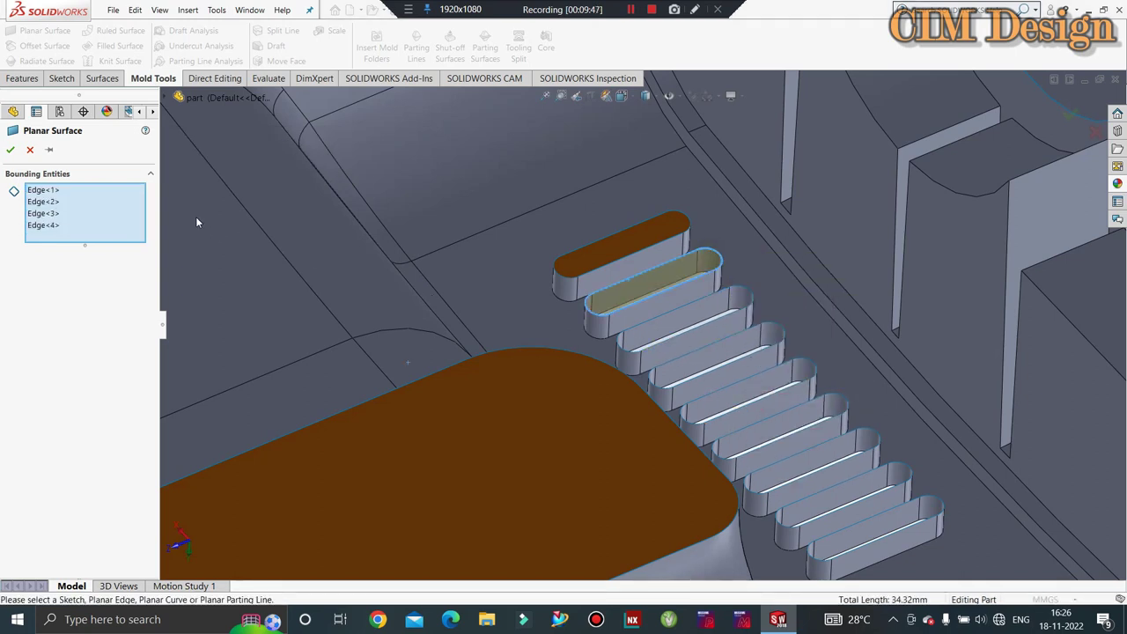
left_click(10, 149)
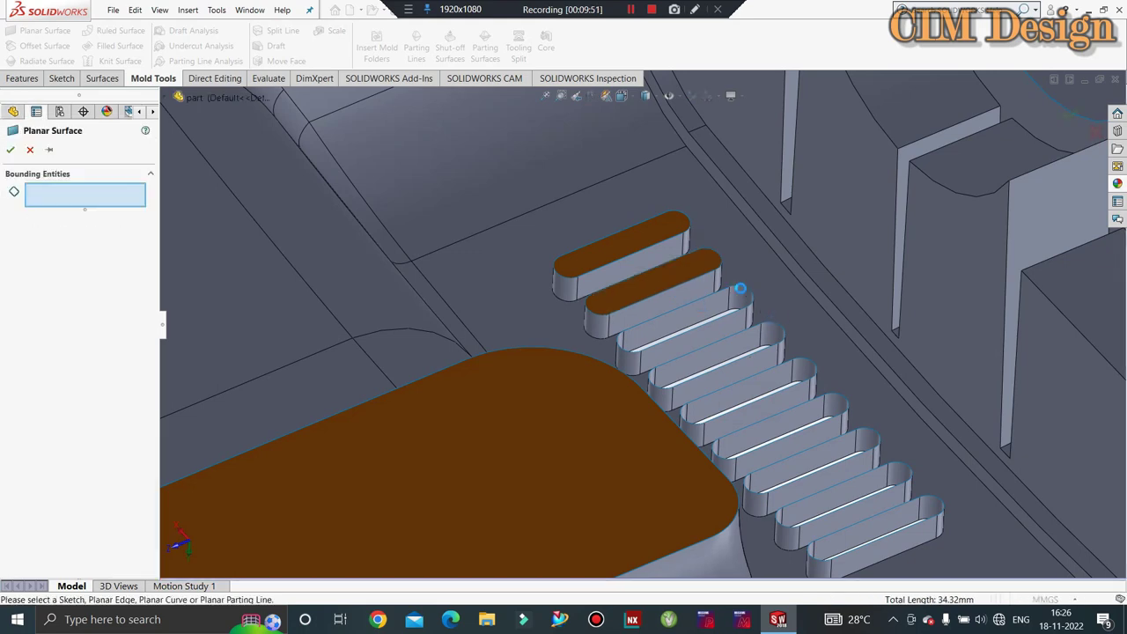
right_click(742, 294)
left_click(796, 437)
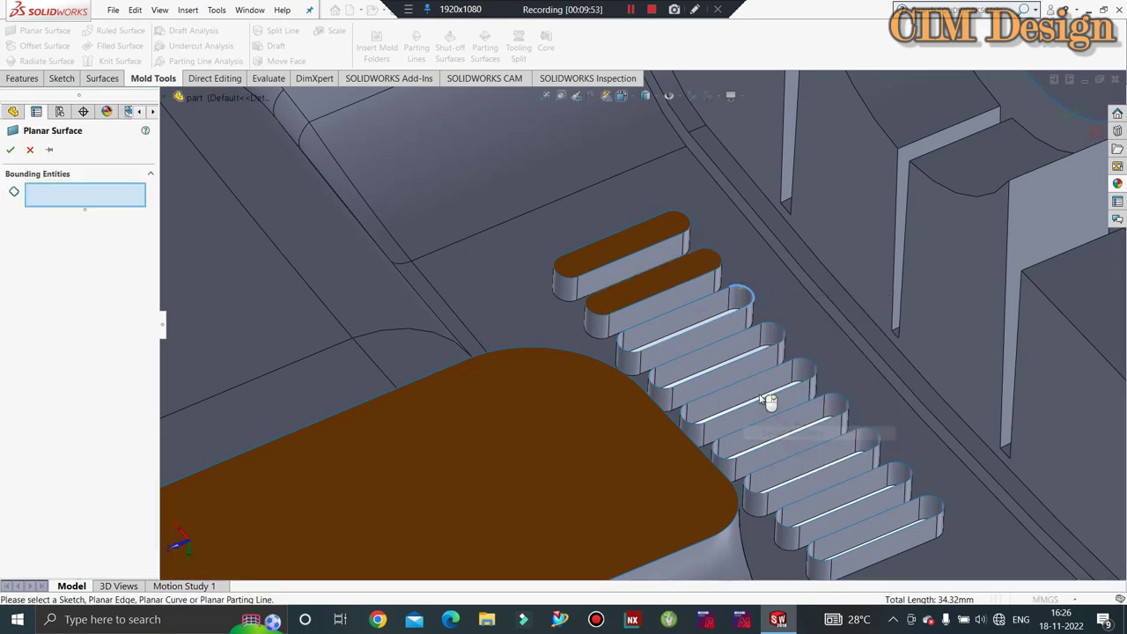
right_click(768, 322)
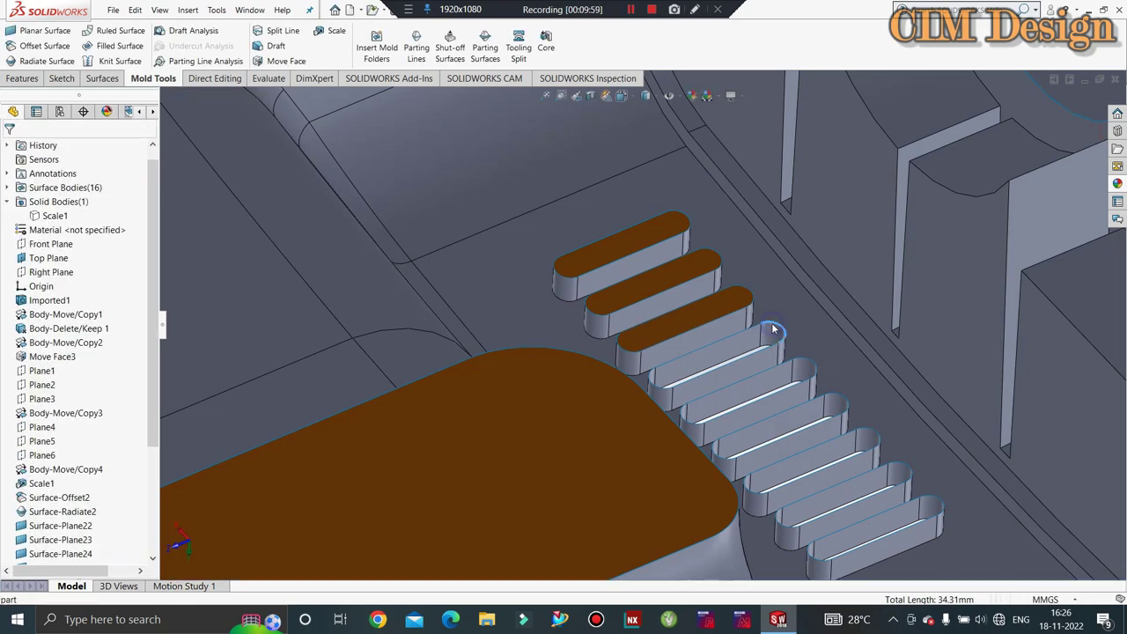
Step: Cap the fourth rib slot with a planar surface bounded by its individually picked edges
right_click(773, 329)
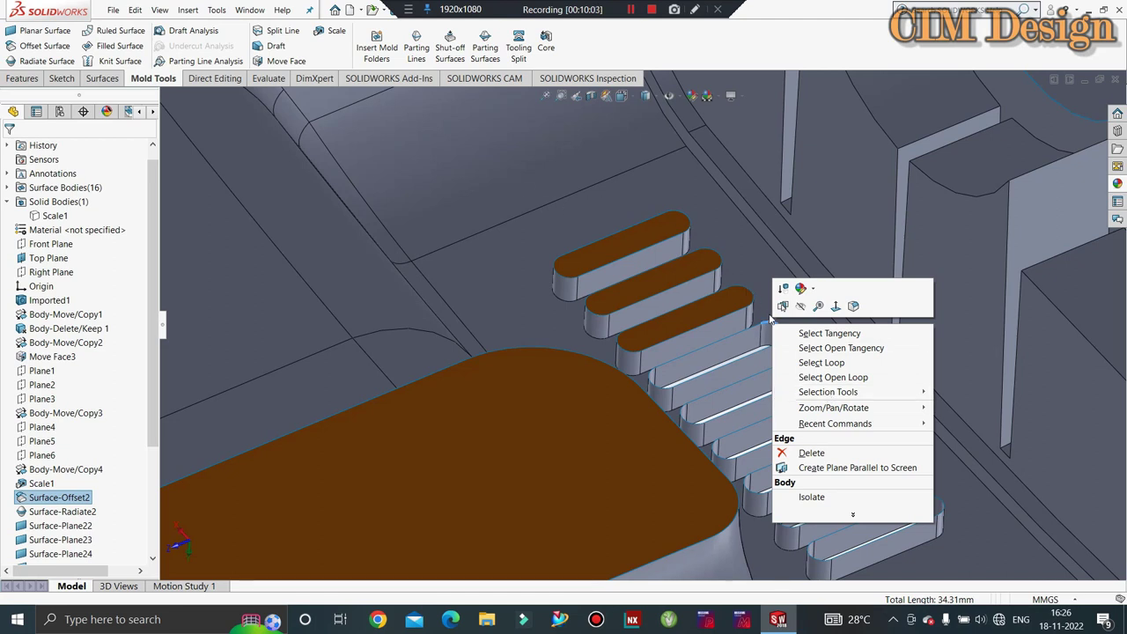
left_click(39, 31)
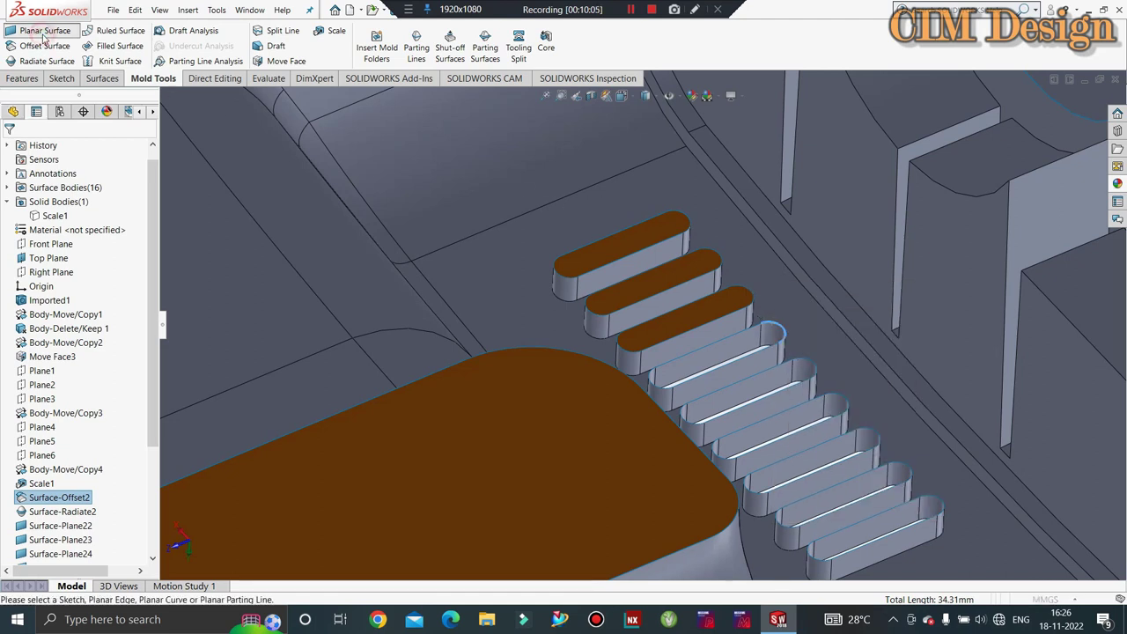
right_click(776, 325)
left_click(746, 332)
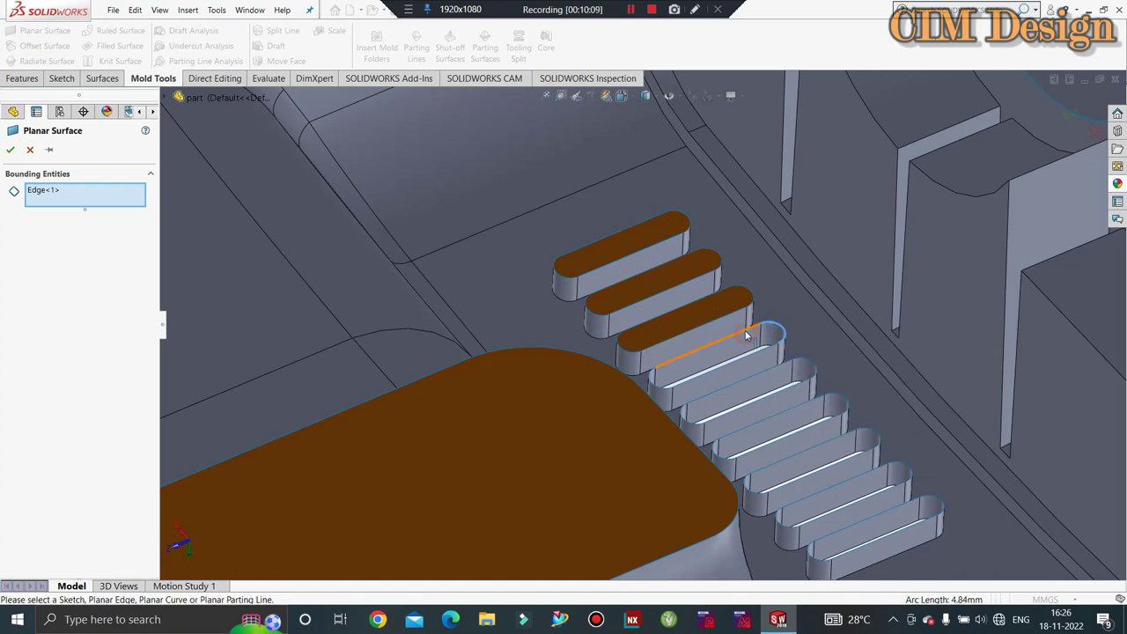
left_click(745, 331)
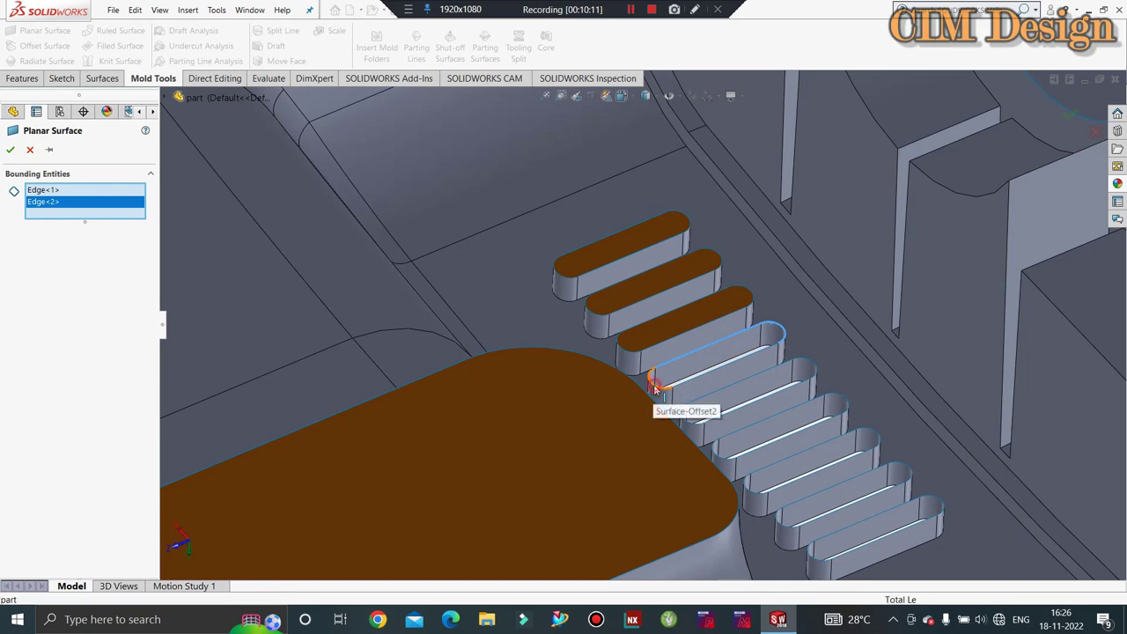
left_click(702, 381)
left_click(695, 378)
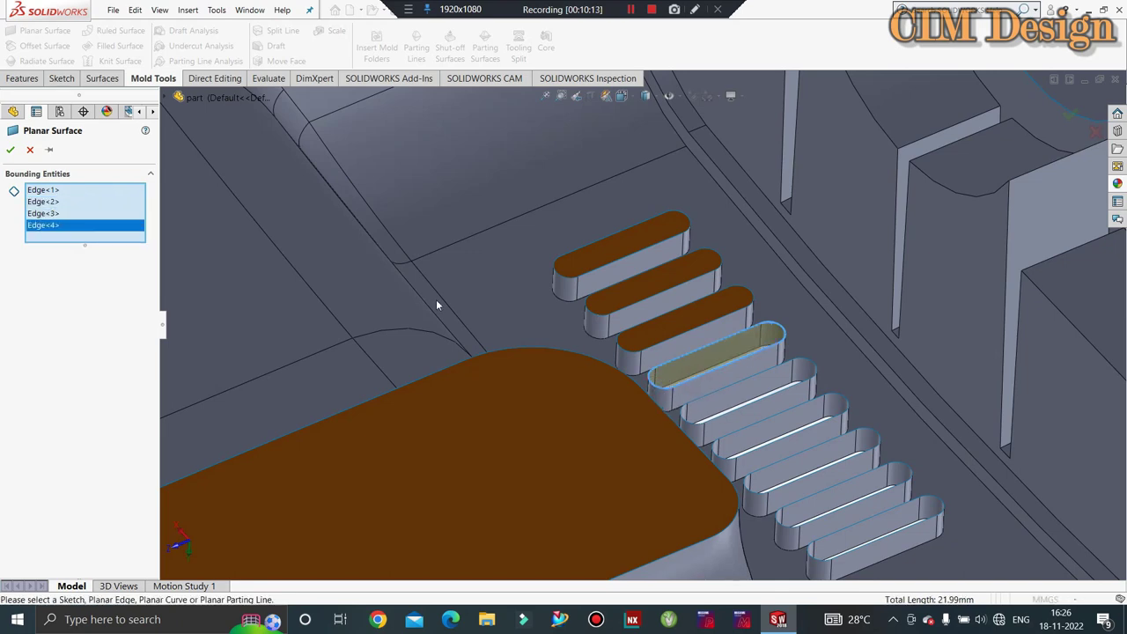
left_click(9, 150)
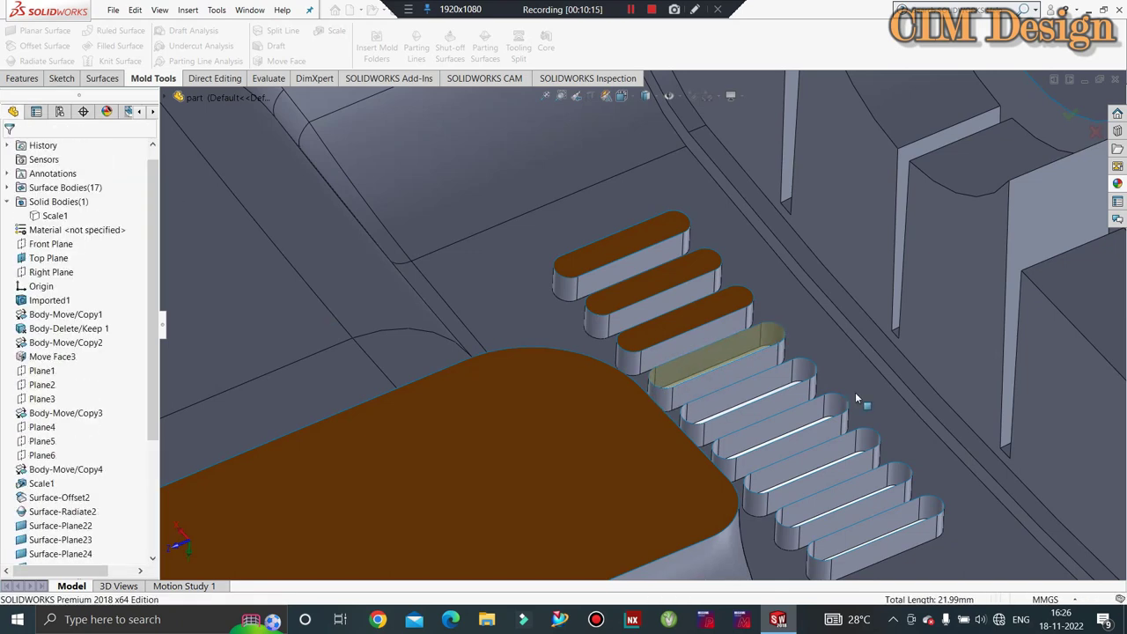
Step: Cap the fifth, sixth and seventh rib slots with planar surfaces from their tangent edge loops
key("Return")
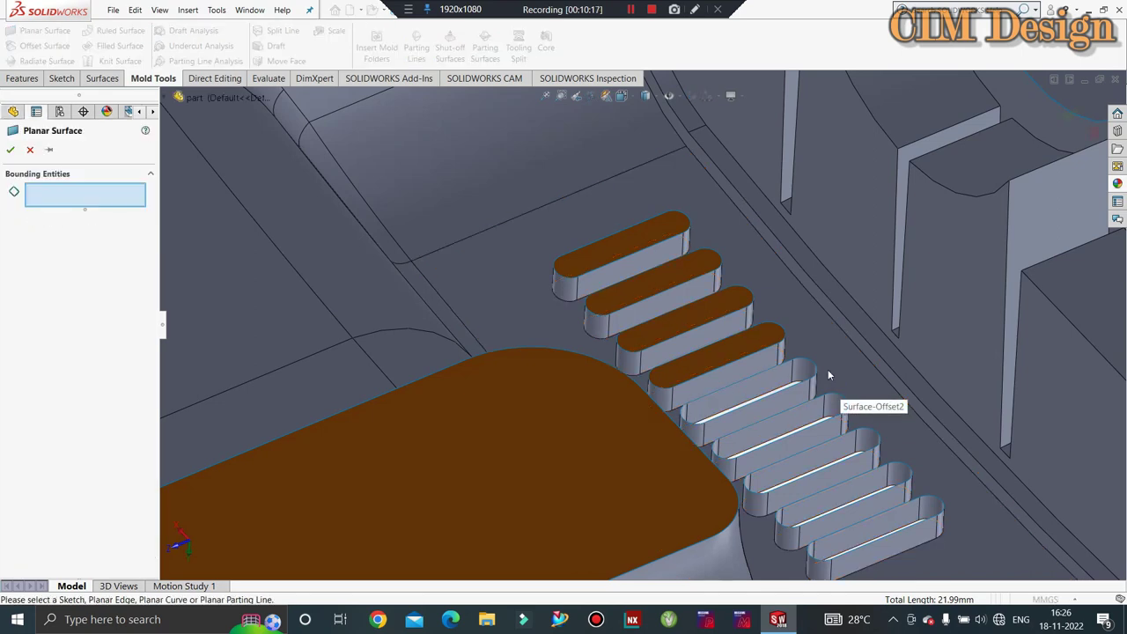
right_click(816, 368)
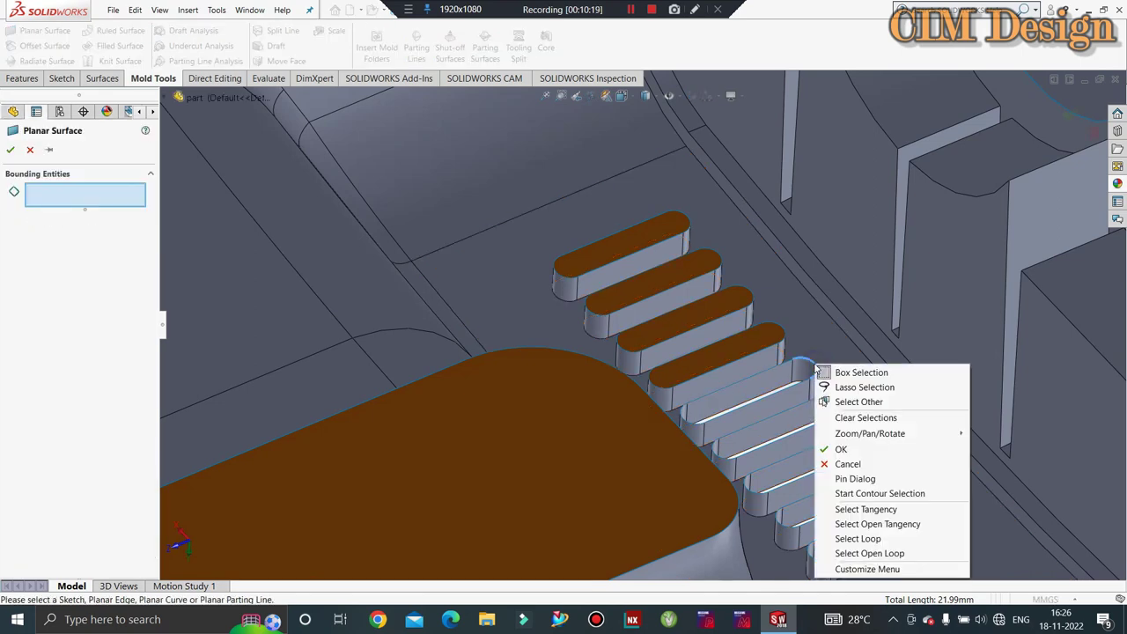
left_click(866, 508)
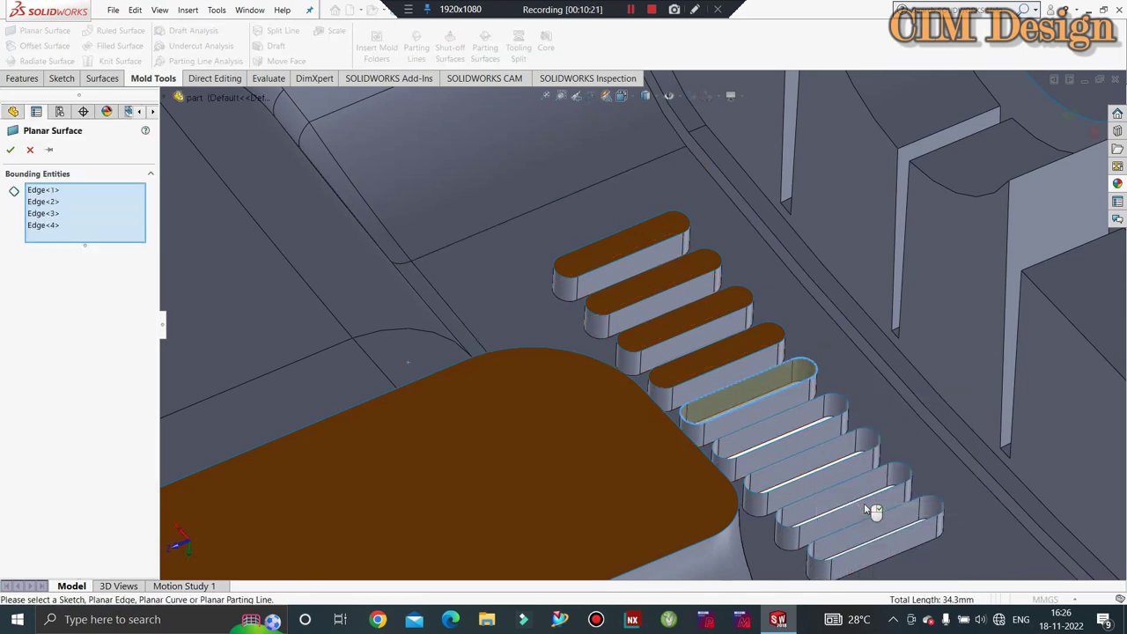
left_click(11, 150)
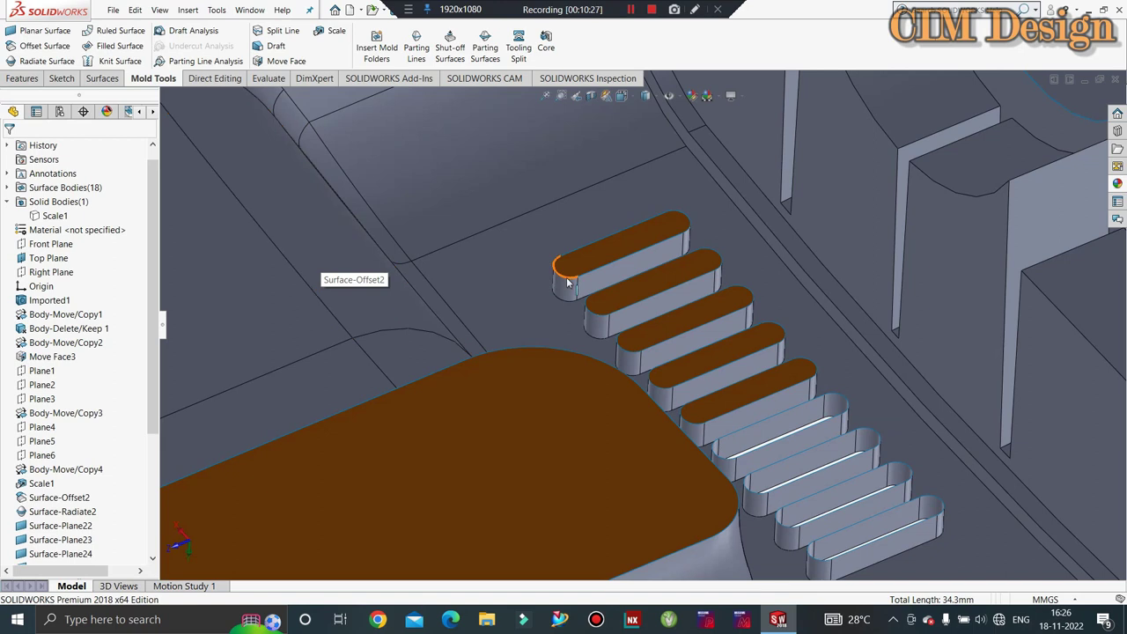
key("Return")
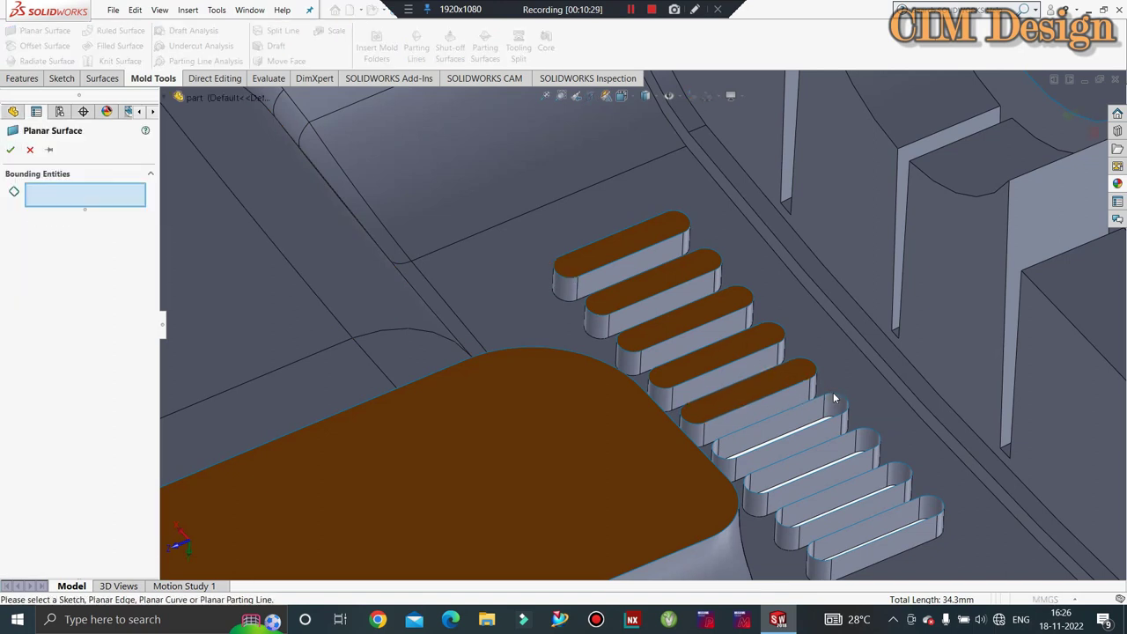
right_click(835, 401)
left_click(881, 326)
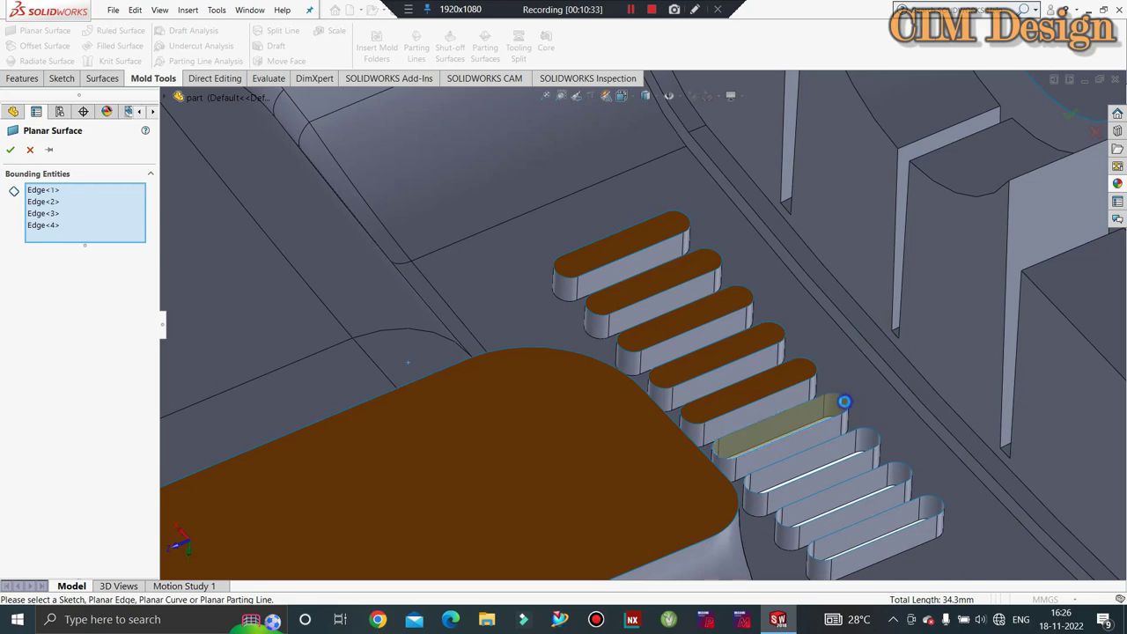
key("Return")
key("Return")
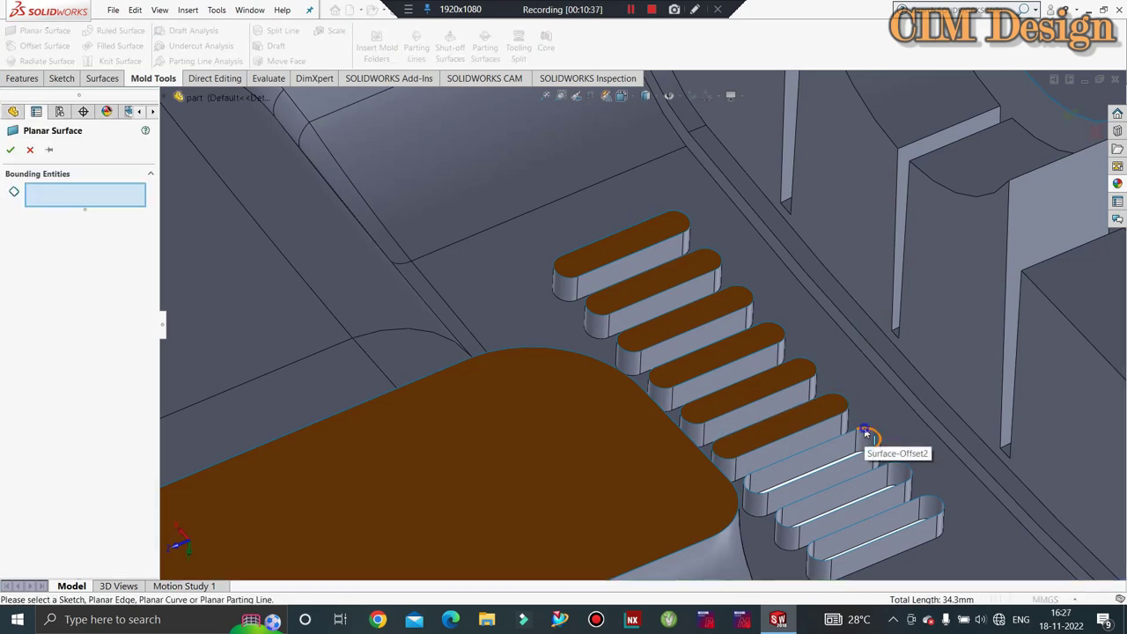
right_click(863, 432)
left_click(892, 361)
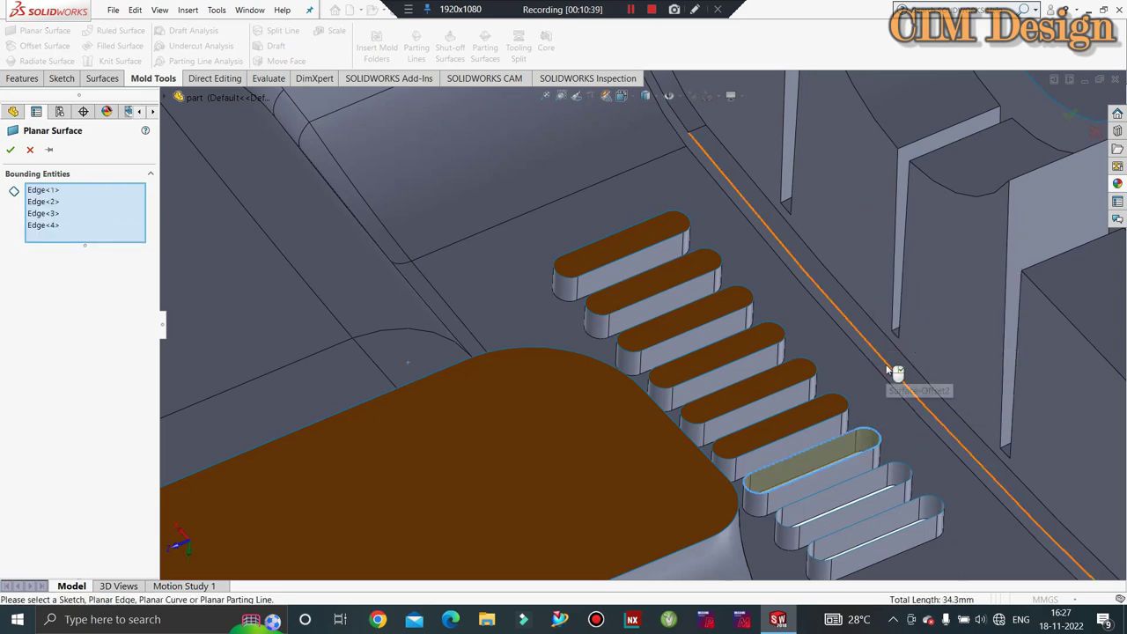
key("Return")
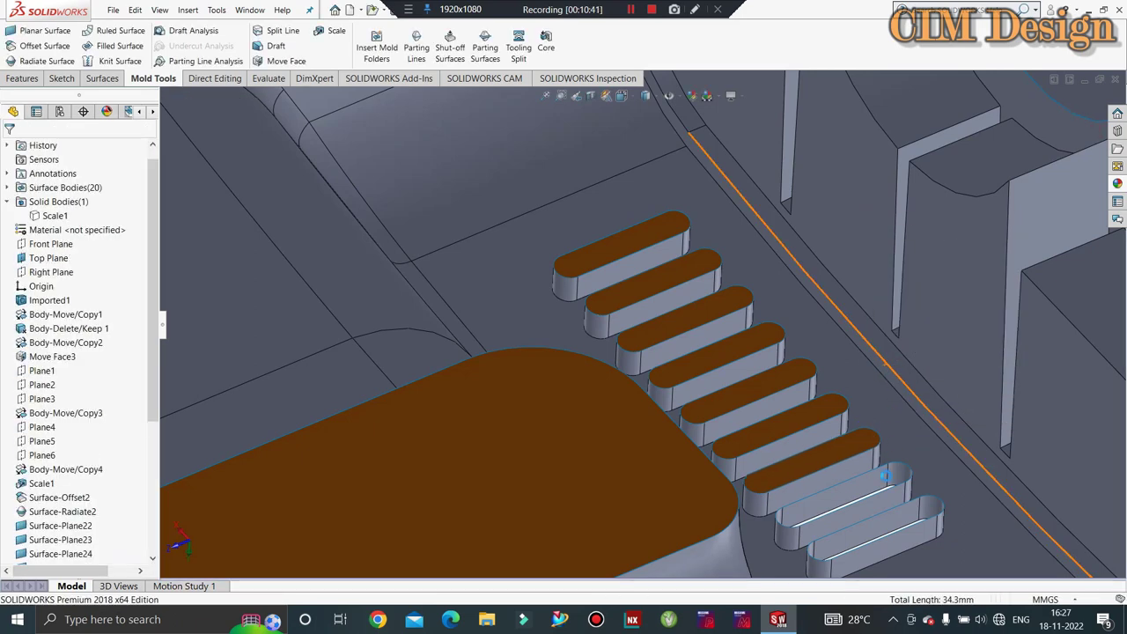
Step: Cap the eighth and final rib slots with planar surfaces from their tangent edge loops
key("Return")
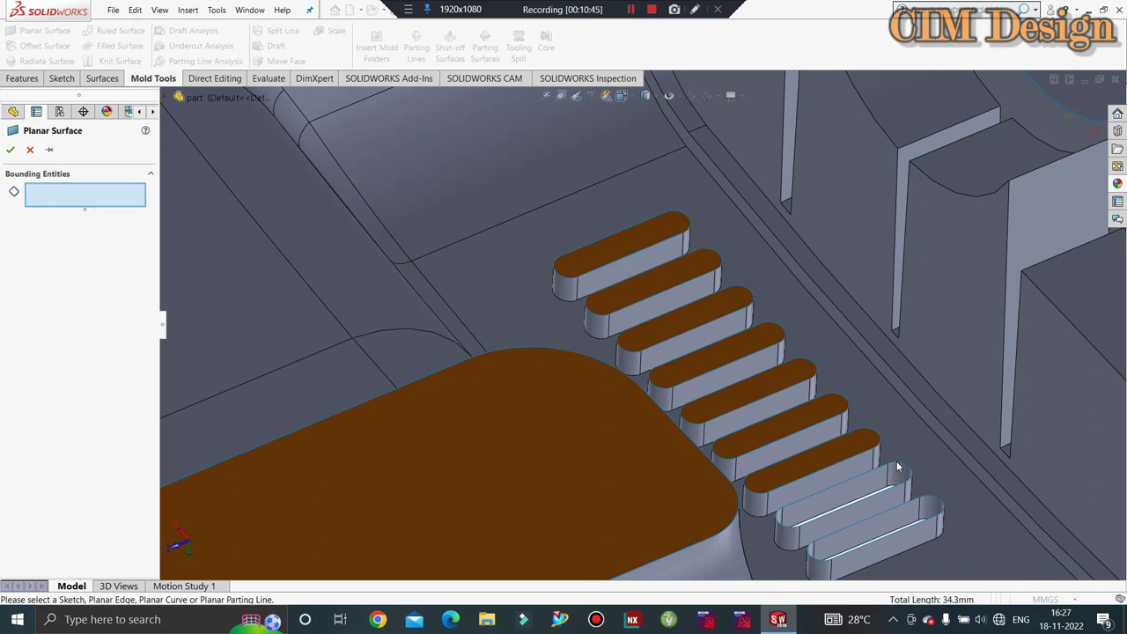
right_click(901, 471)
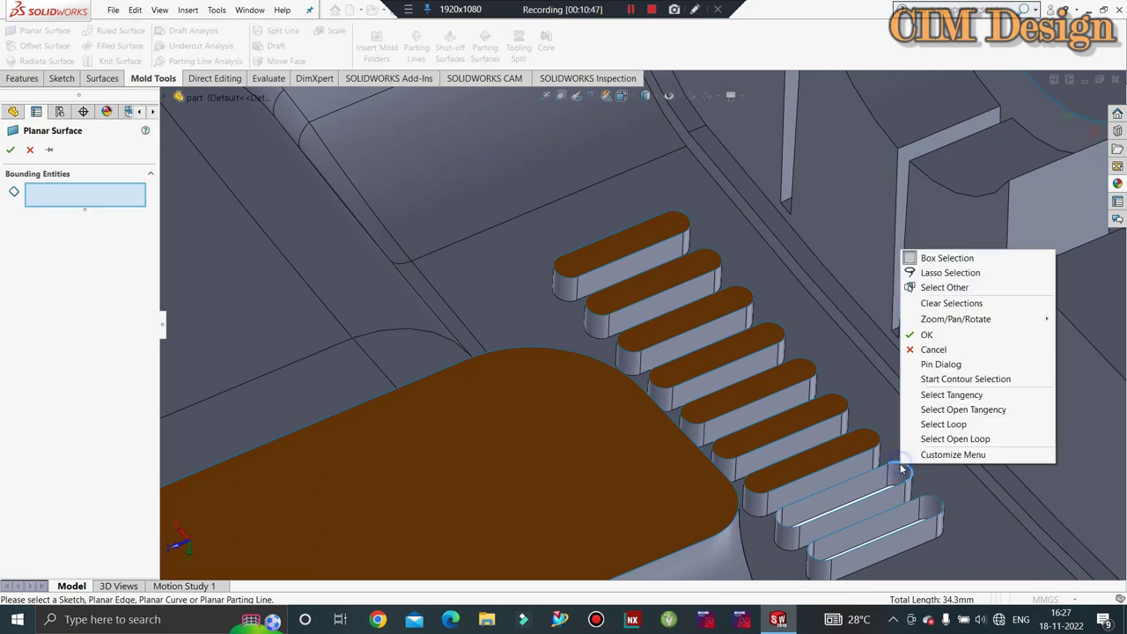
left_click(941, 396)
key("Return")
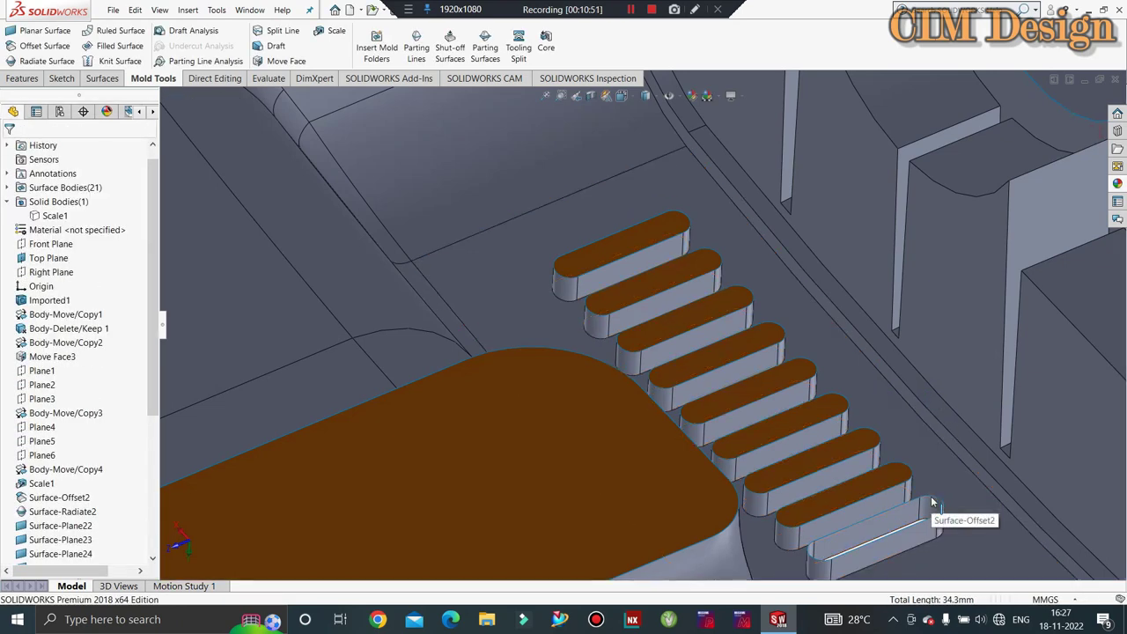
key("Return")
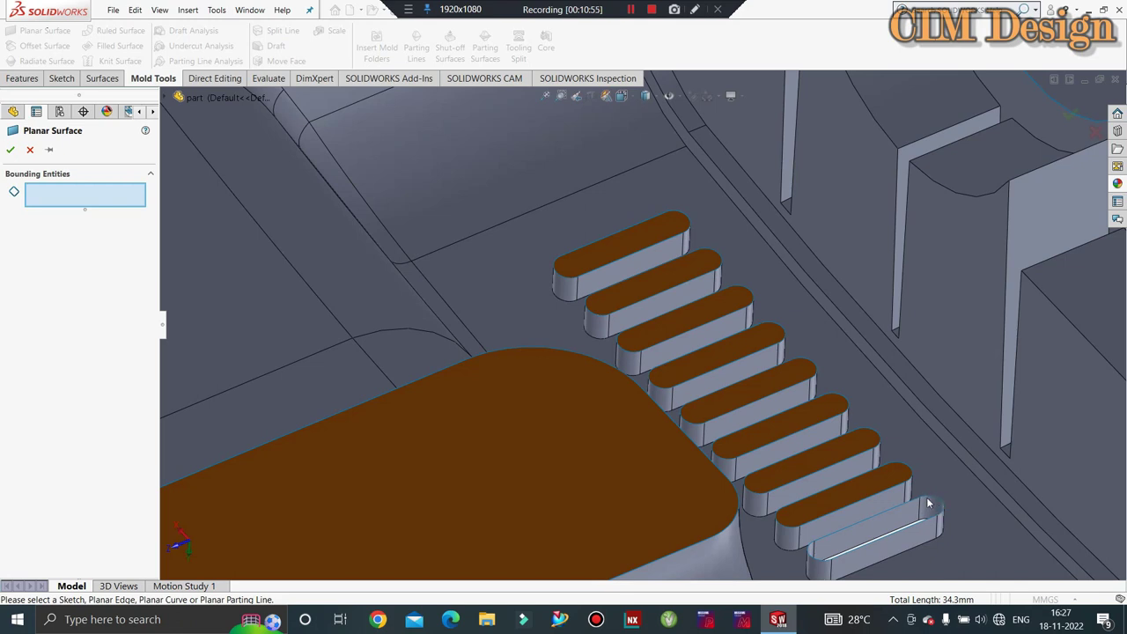
right_click(928, 504)
left_click(967, 429)
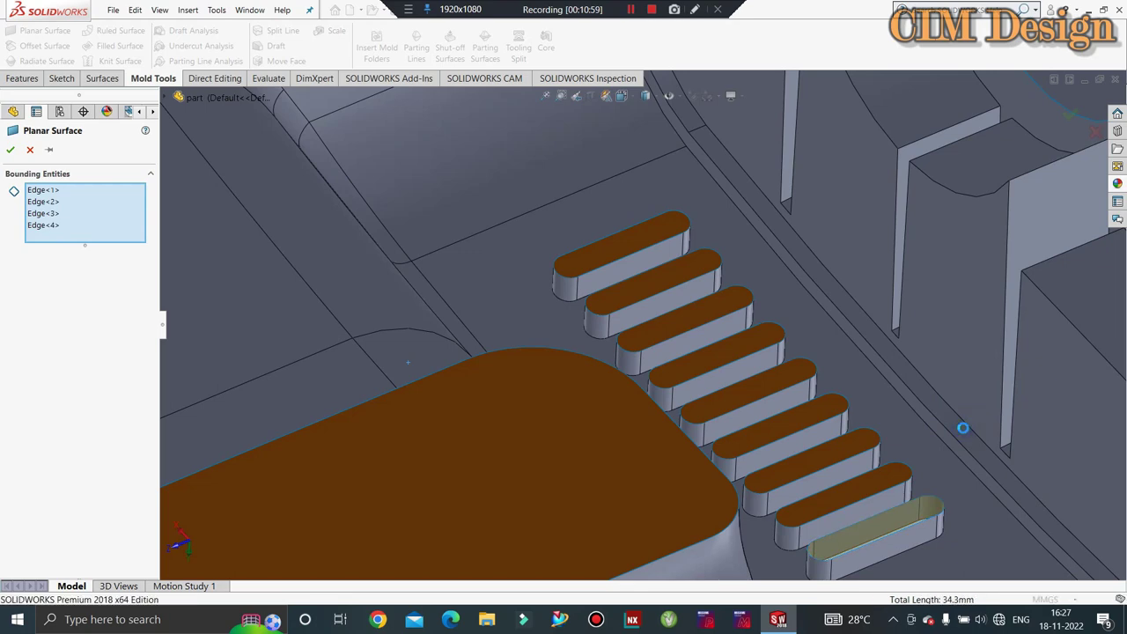
key("Return")
Step: Knit Surface-Radiate2 together with all offset and planar patch surfaces into one Knit Surface
middle_click_drag(964, 427, 801, 347)
scroll(802, 344, "up", 3)
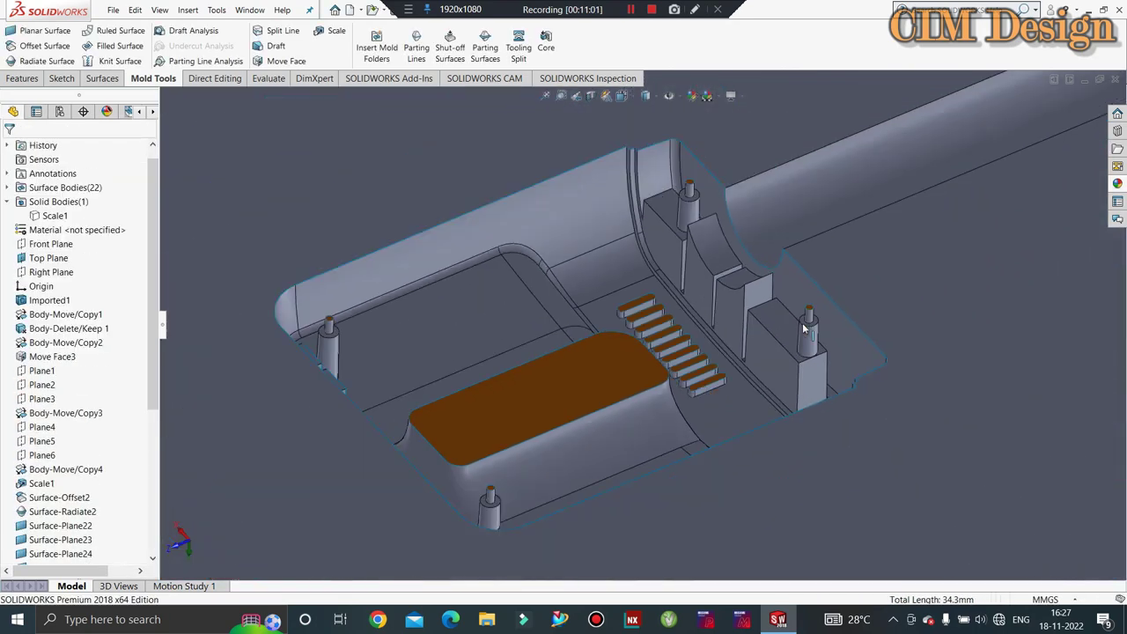
scroll(801, 317, "up", 2)
scroll(801, 312, "up", 2)
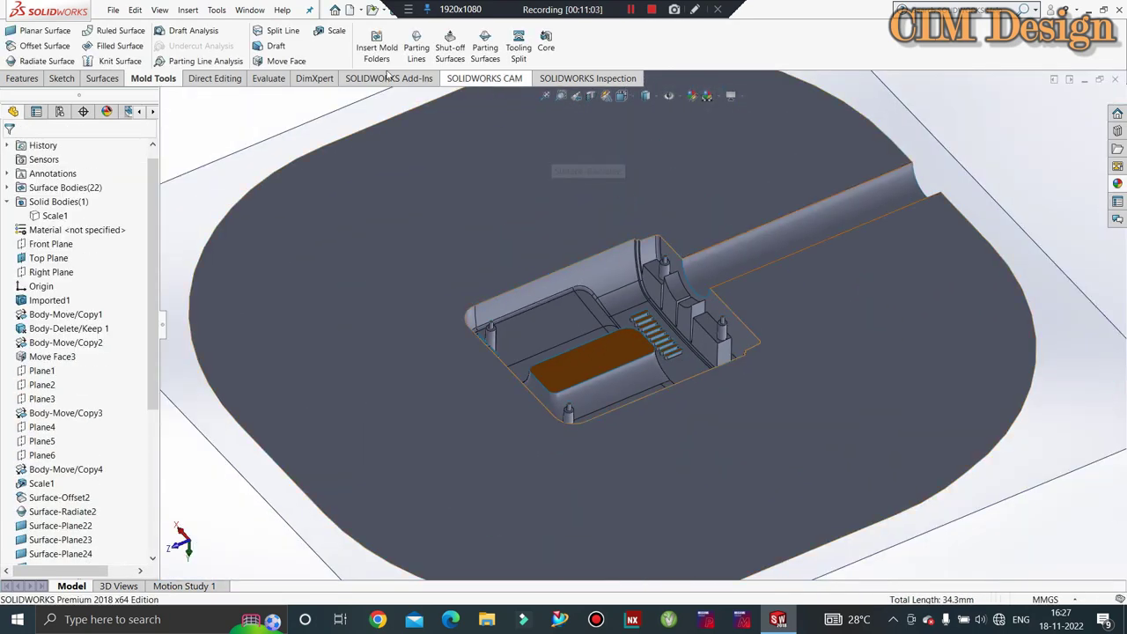
left_click(120, 61)
left_click(393, 259)
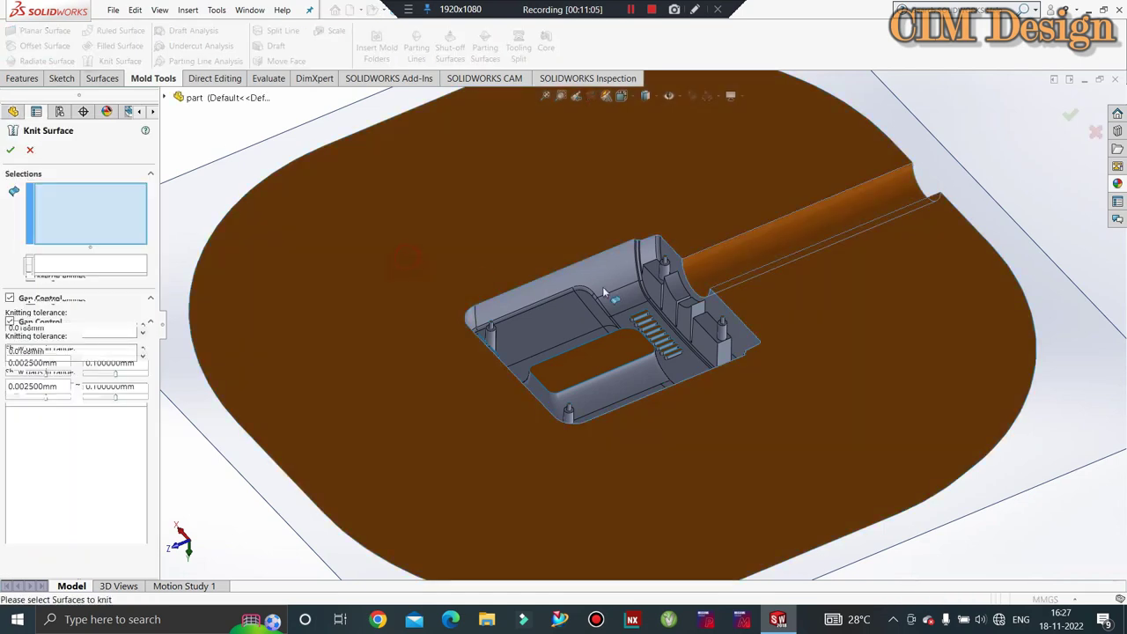
scroll(587, 266, "up", 2)
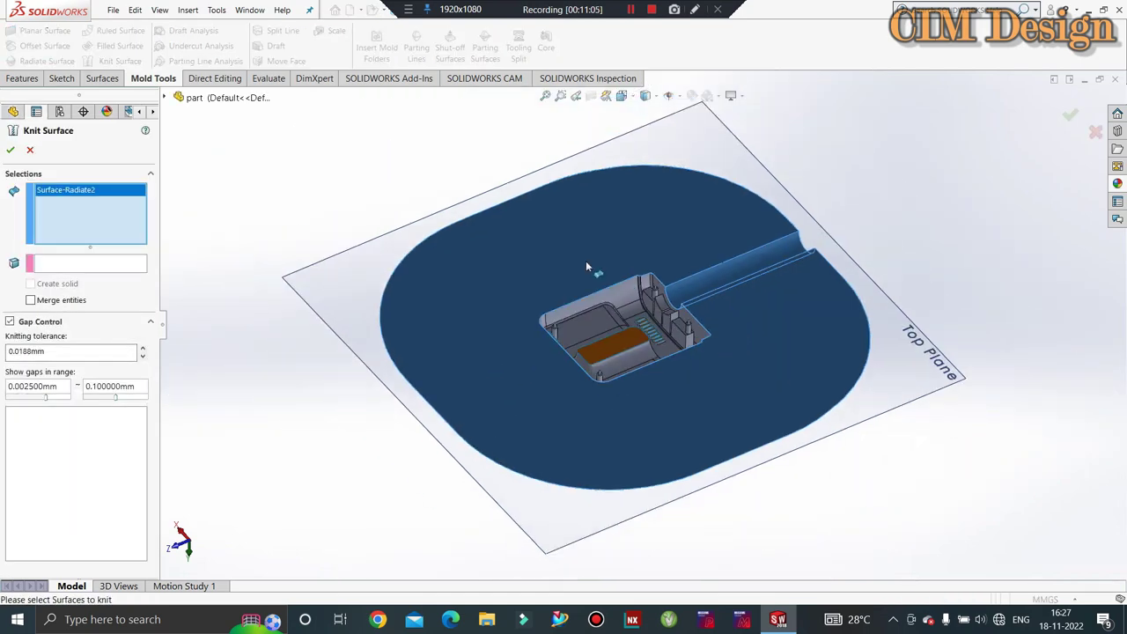
left_click(802, 266)
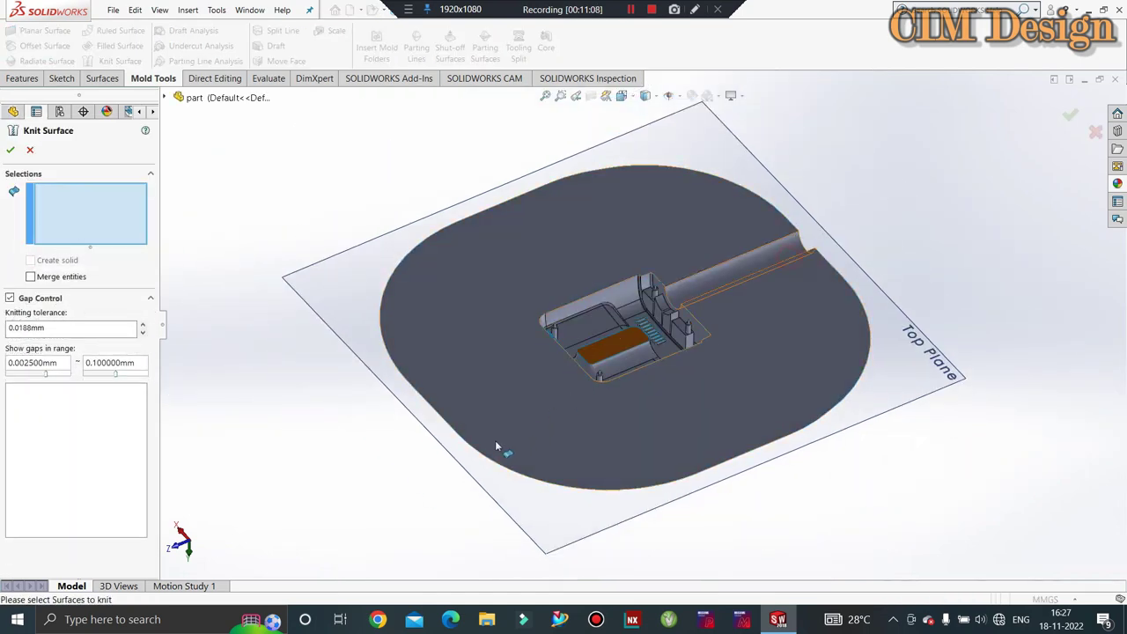
left_click(429, 264)
left_click(76, 263)
scroll(639, 319, "up", 2)
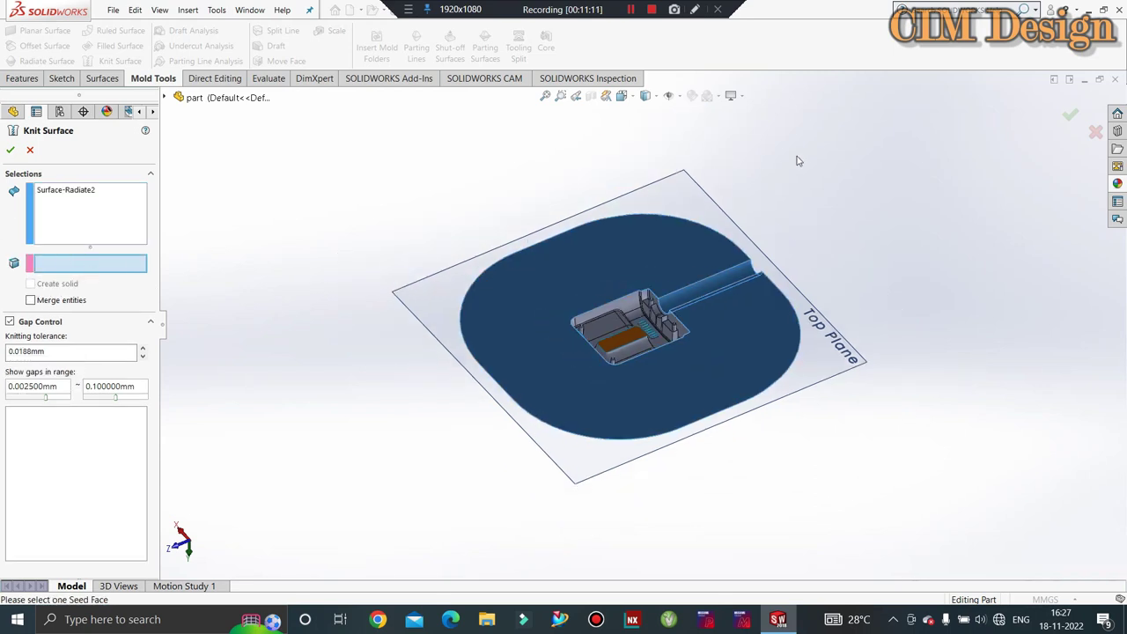
left_click(68, 213)
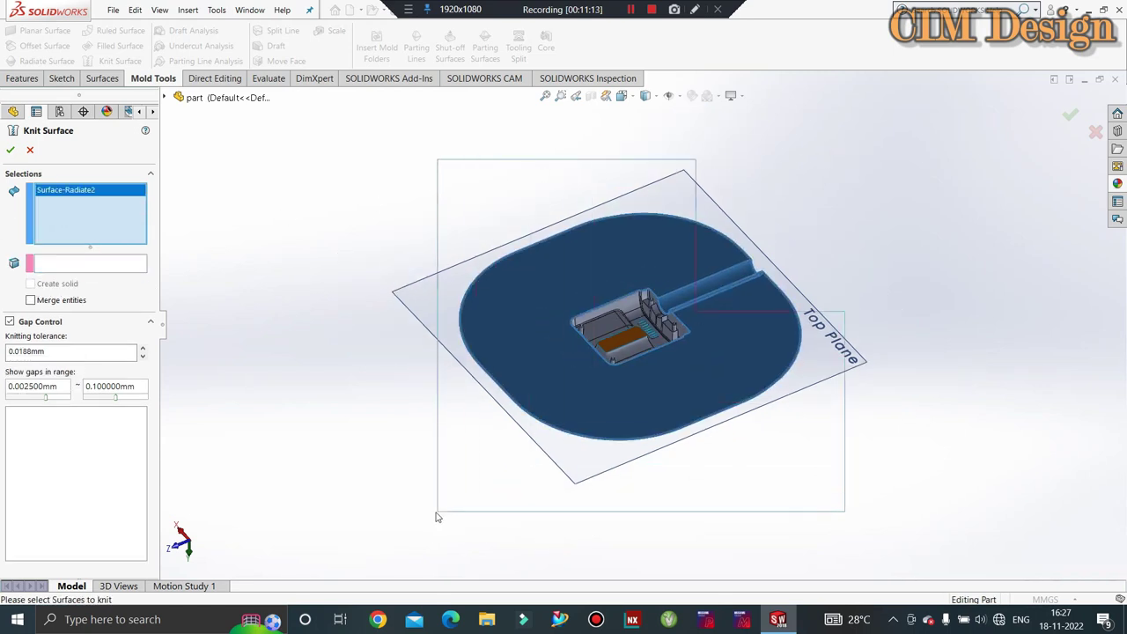
left_click(12, 152)
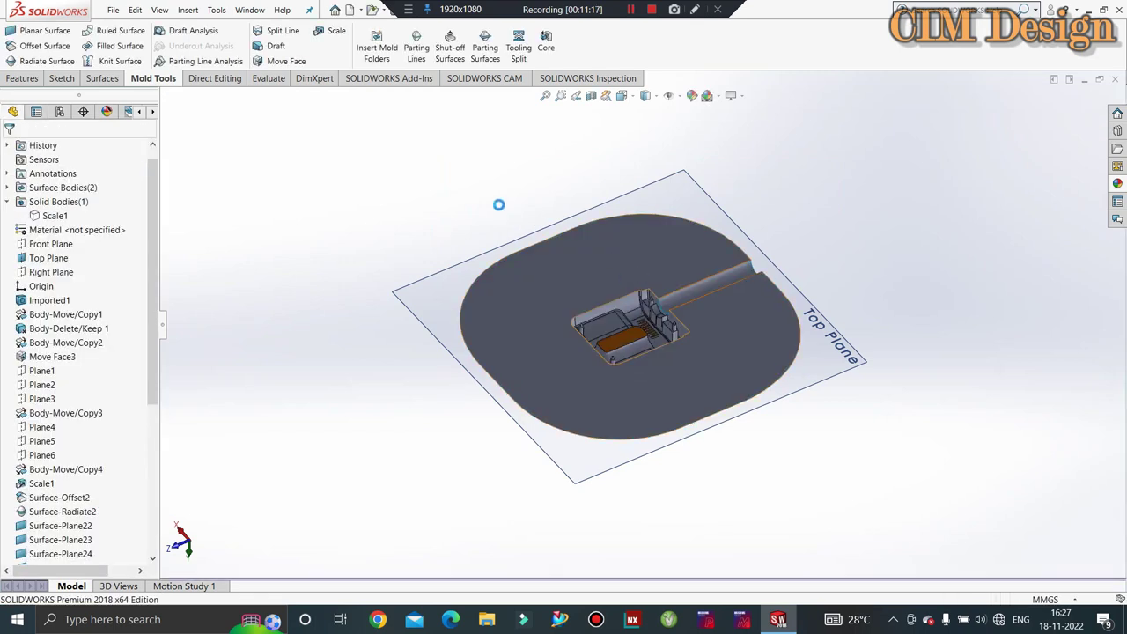
Step: Orbit and zoom around the knitted housing to inspect its flat parting surface
mouse_move(480, 201)
middle_mouse_down()
mouse_move(690, 394)
mouse_move(789, 340)
middle_mouse_up()
mouse_move(861, 296)
middle_mouse_down()
mouse_move(714, 274)
mouse_move(679, 468)
mouse_move(632, 256)
mouse_move(579, 428)
mouse_move(605, 428)
middle_mouse_up()
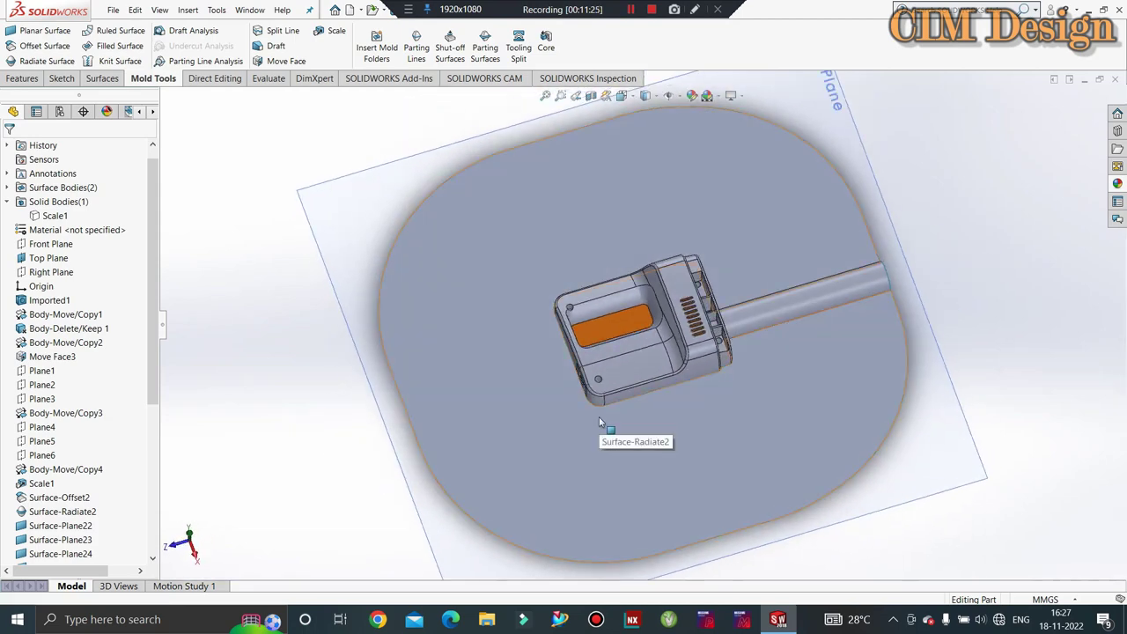
scroll(690, 346, "down", 3)
middle_click_drag(797, 323, 680, 336)
scroll(685, 335, "down", 3)
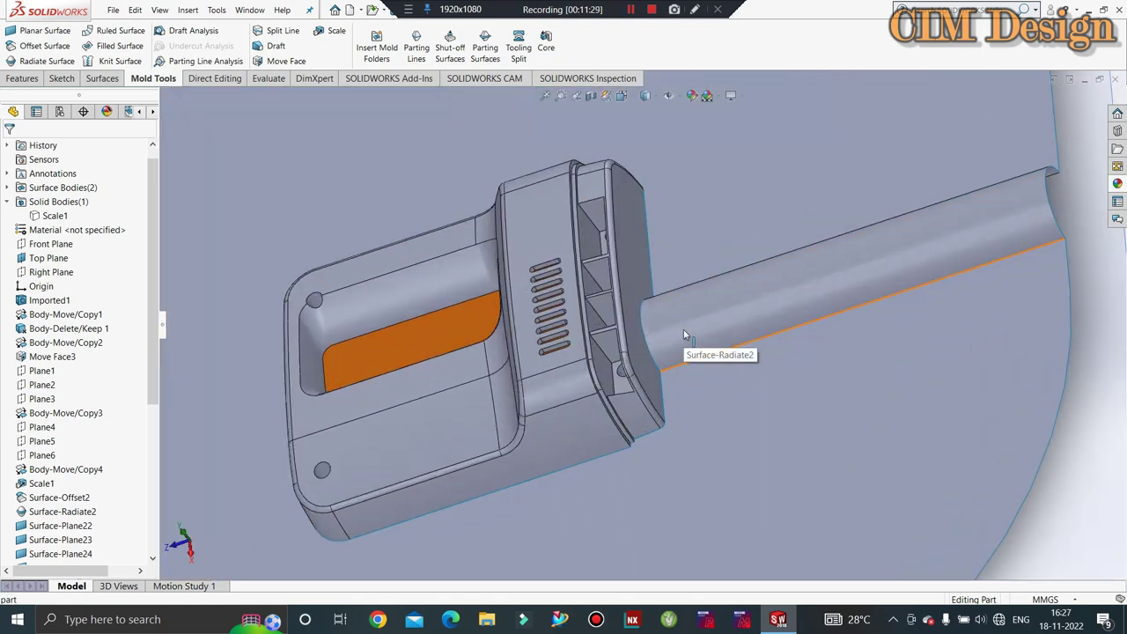
Step: Show the surfacing tools and select Top Plane as the next sketch plane
left_click(102, 78)
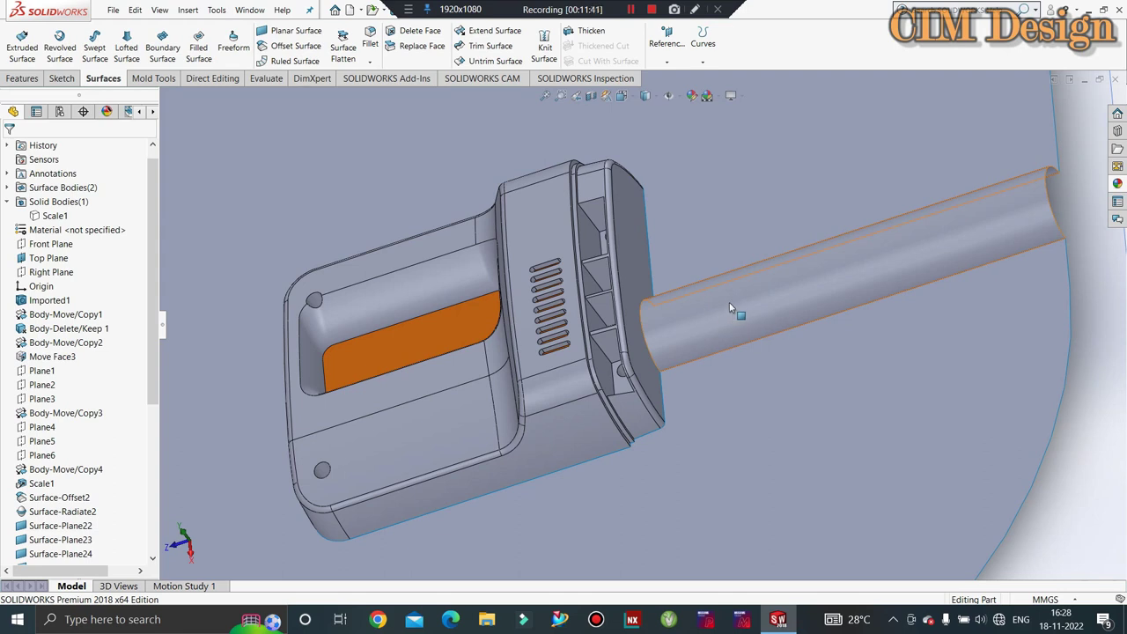
scroll(817, 254, "up", 3)
middle_click_drag(767, 296, 766, 300)
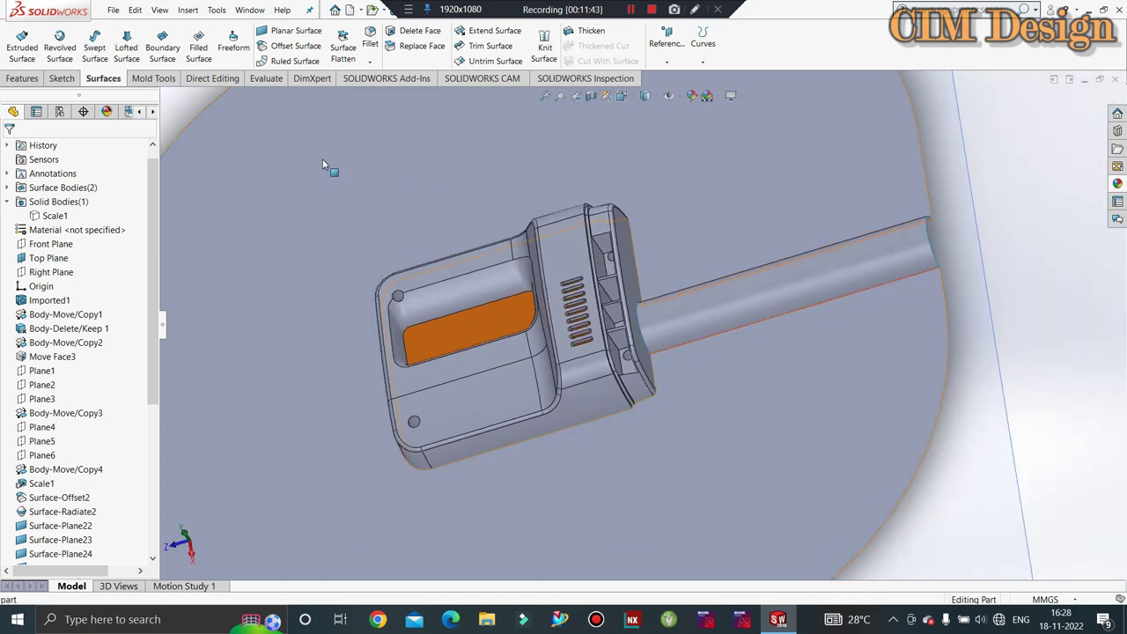
middle_click_drag(329, 194, 402, 234)
Step: Start a new sketch on Top Plane and view it Normal To
left_click(61, 78)
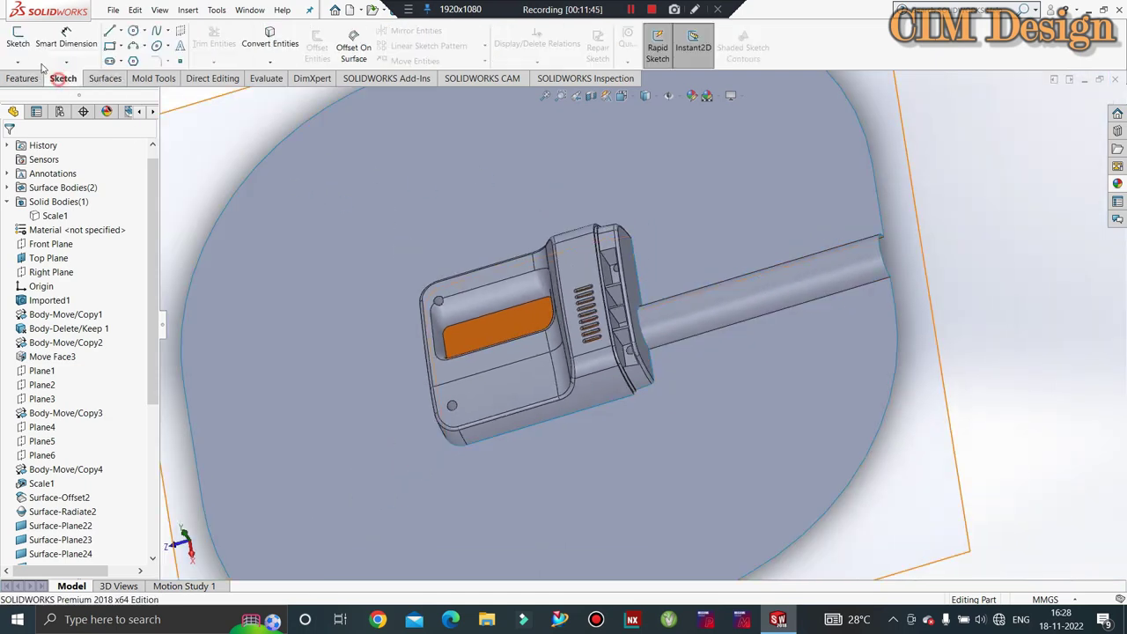
left_click(17, 39)
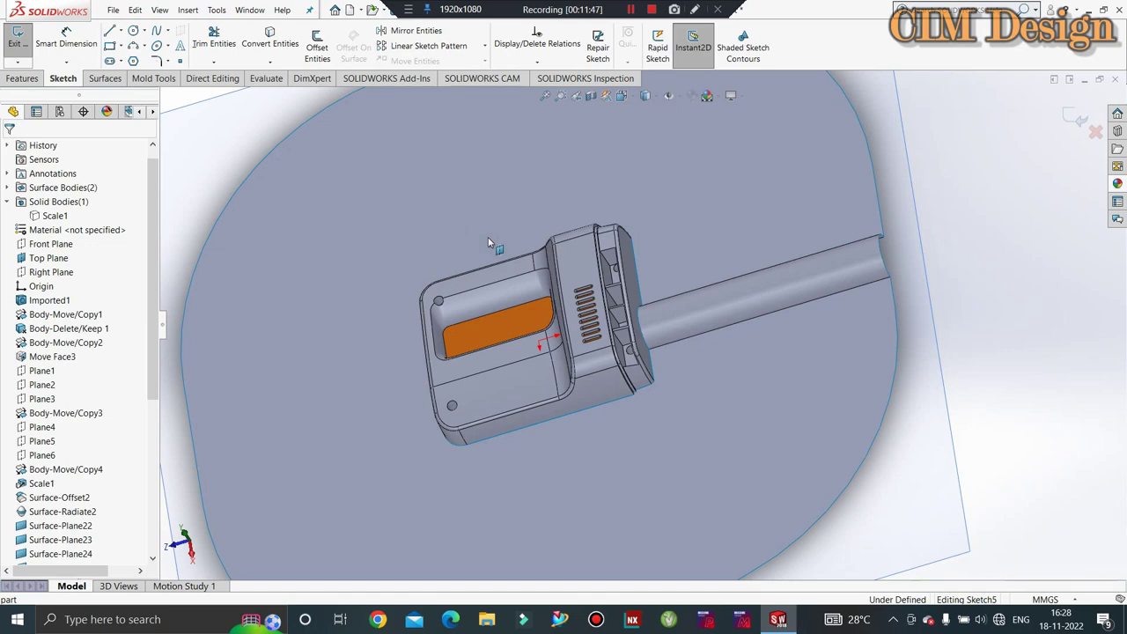
key("space")
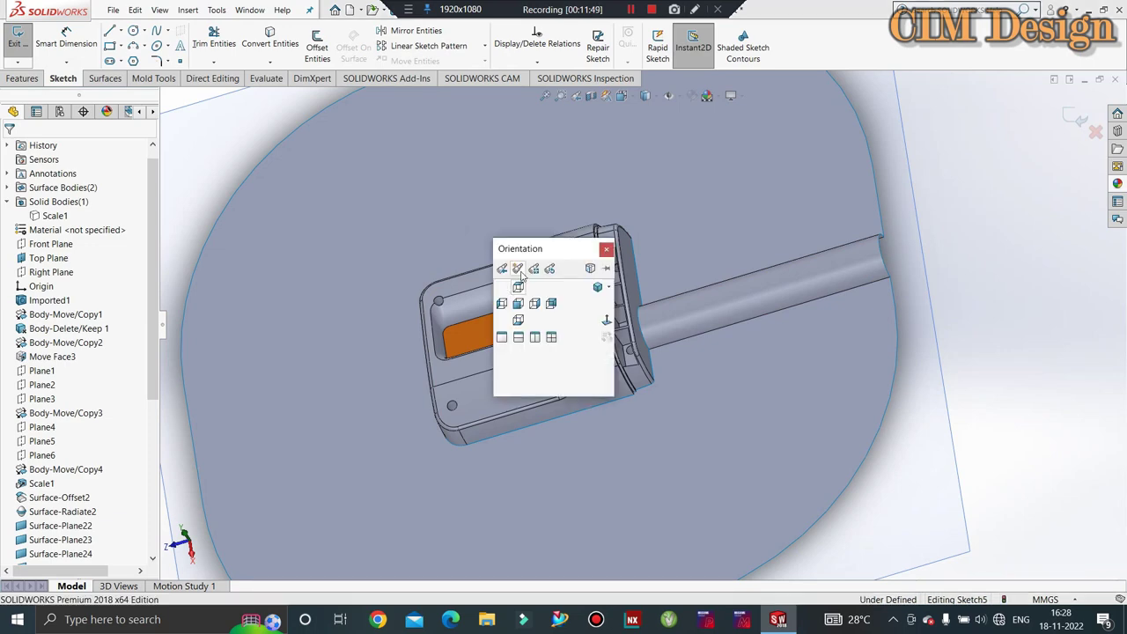
left_click(519, 286)
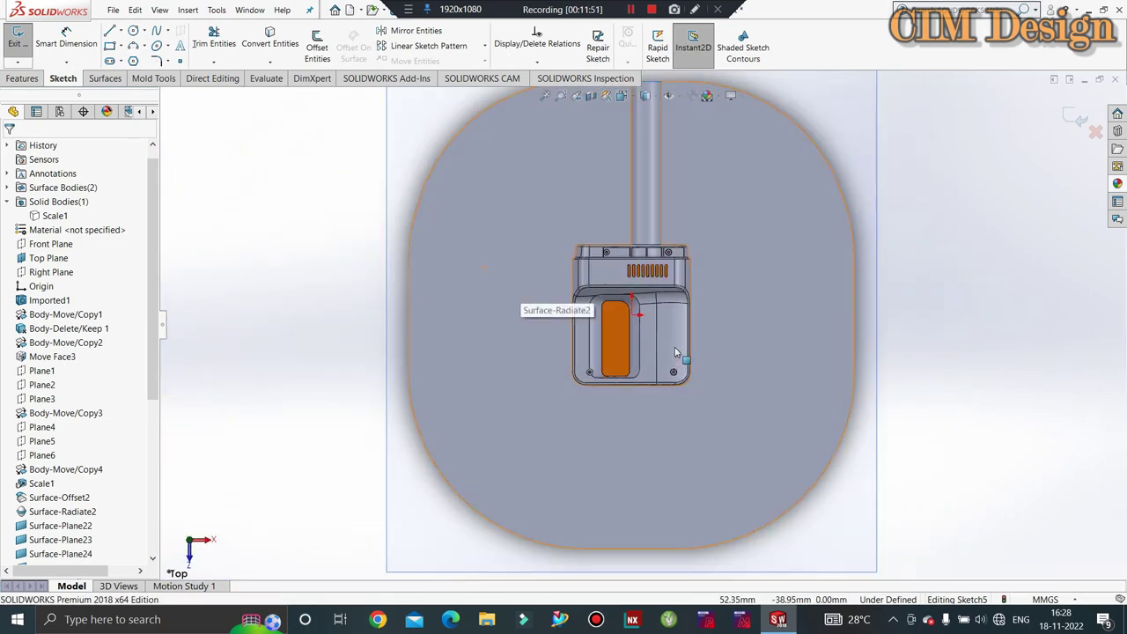
Step: Draw a Center Rectangle from the origin to a corner outside the housing
left_click(121, 46)
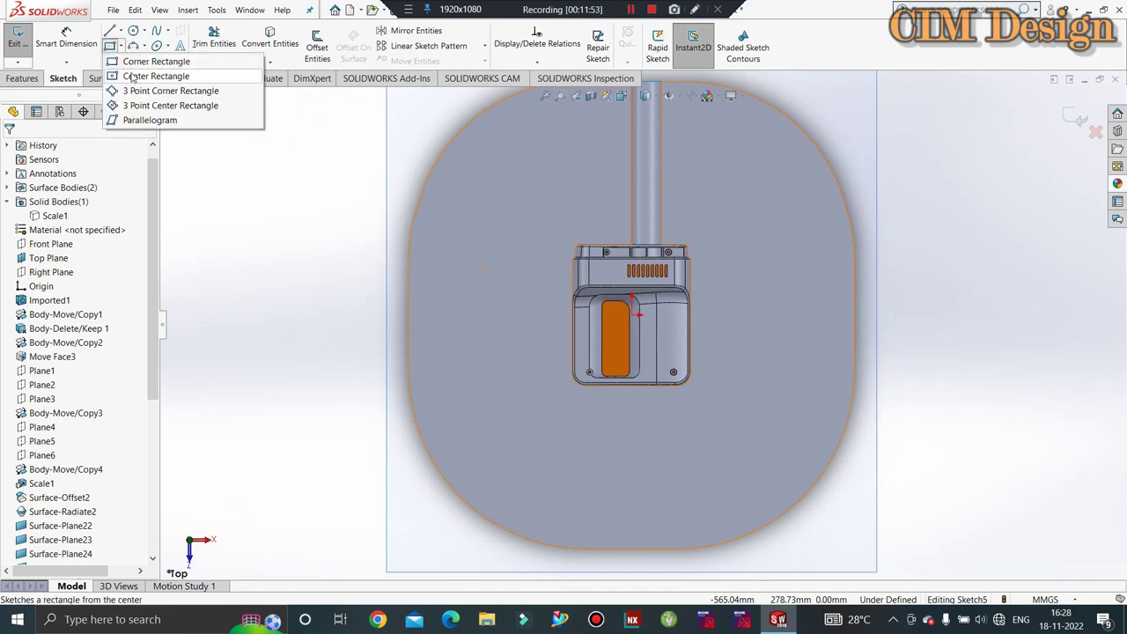
left_click(136, 76)
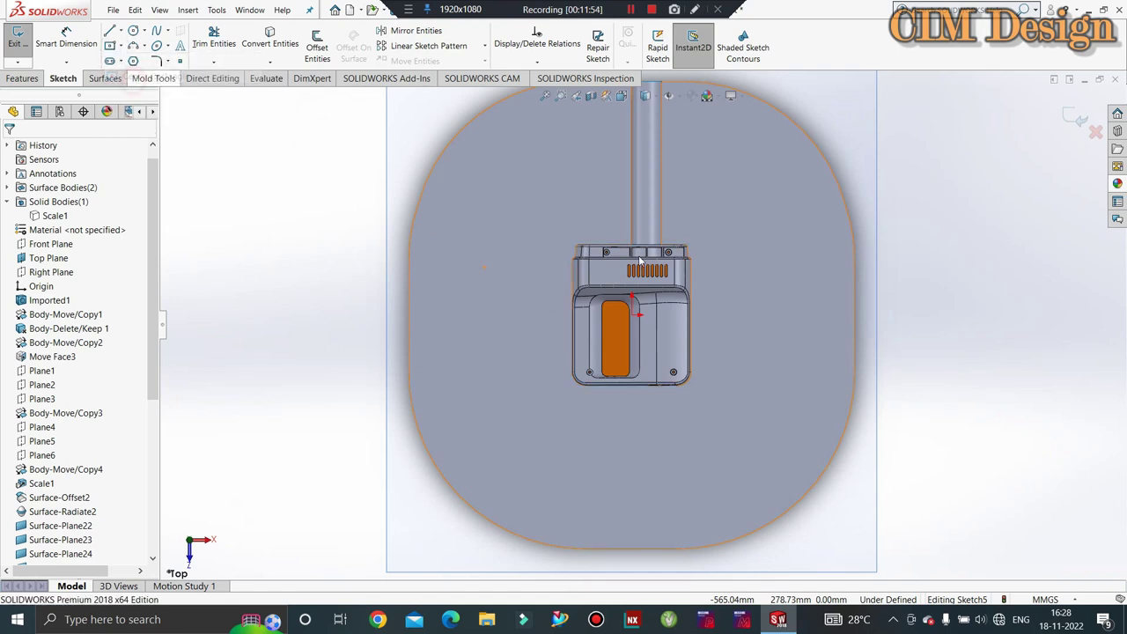
left_click(632, 314)
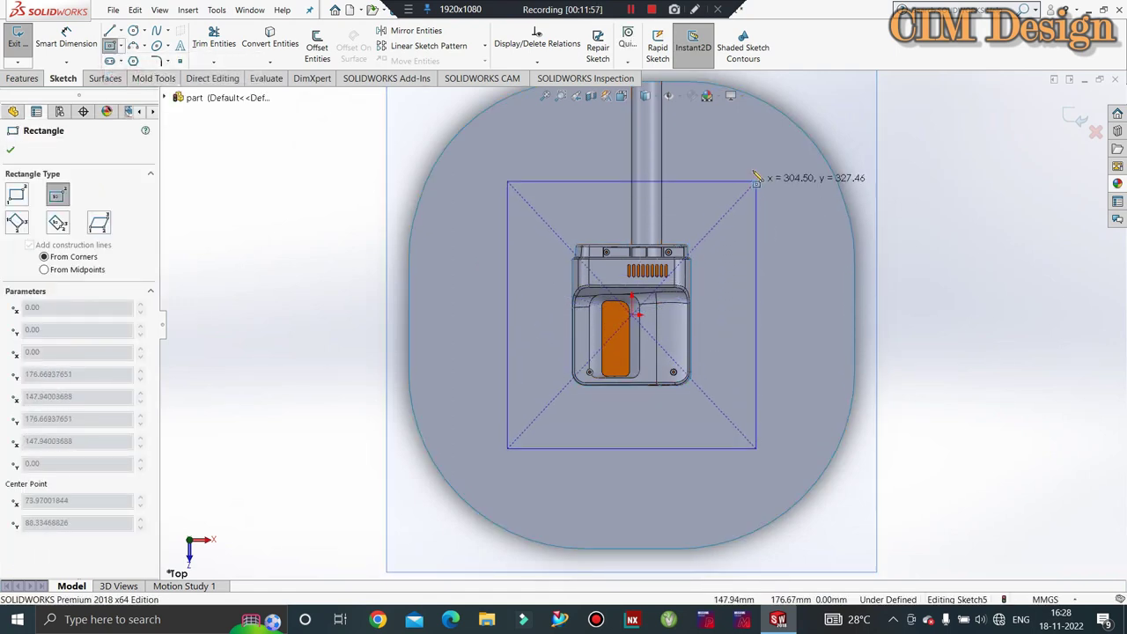
left_click(781, 149)
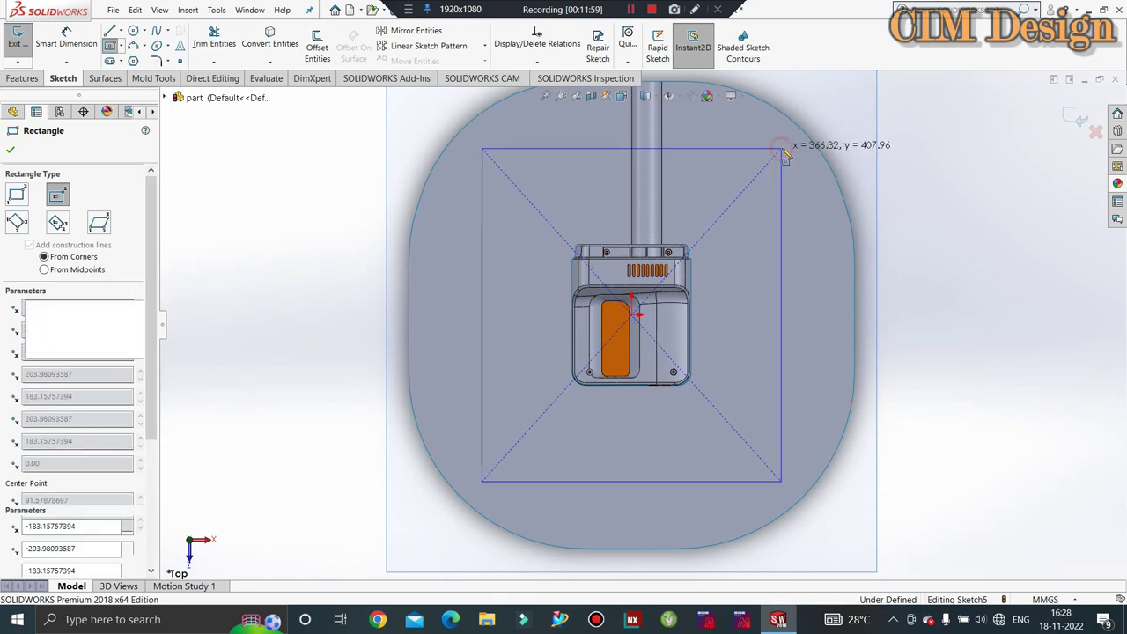
key("Escape")
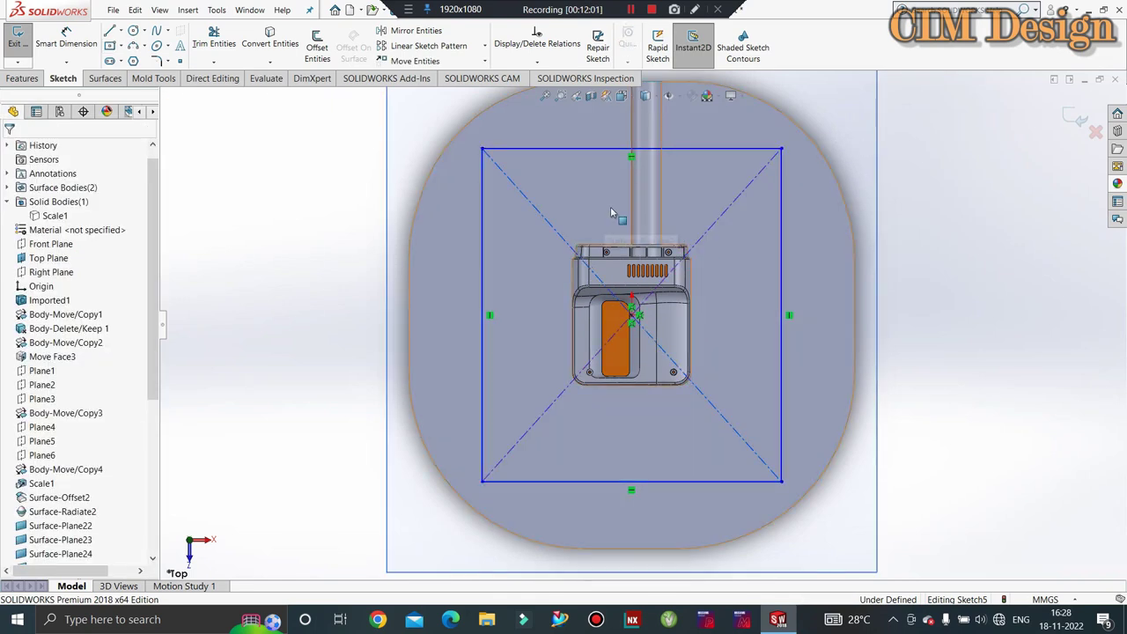
key("f")
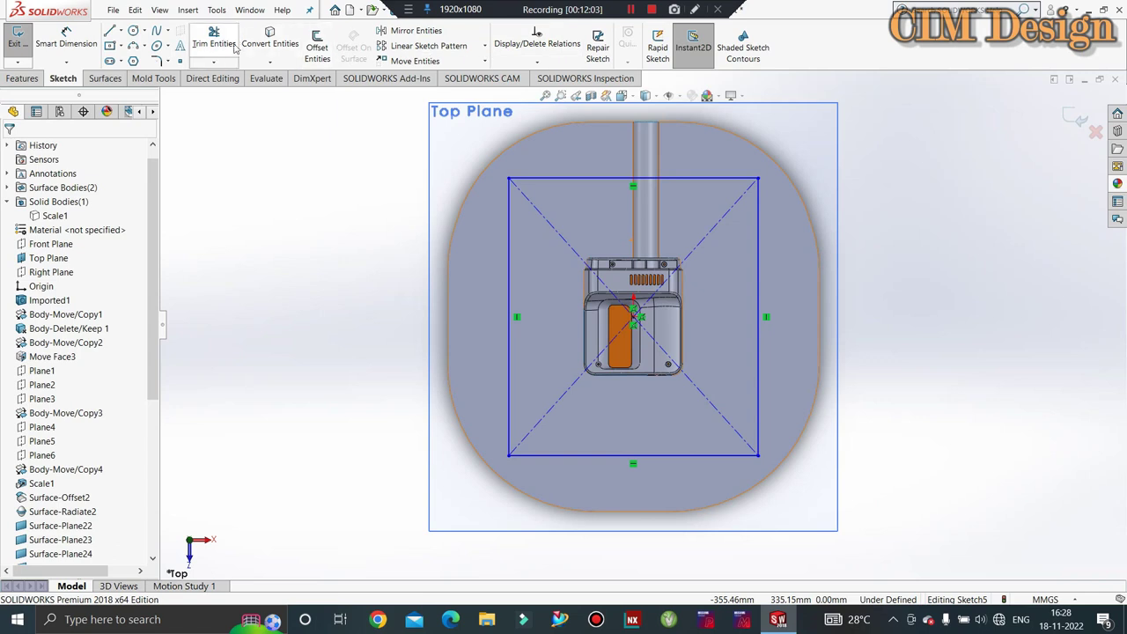
Step: Dimension the rectangle's left edge to 369 mm and top edge to 344 mm
left_click(66, 39)
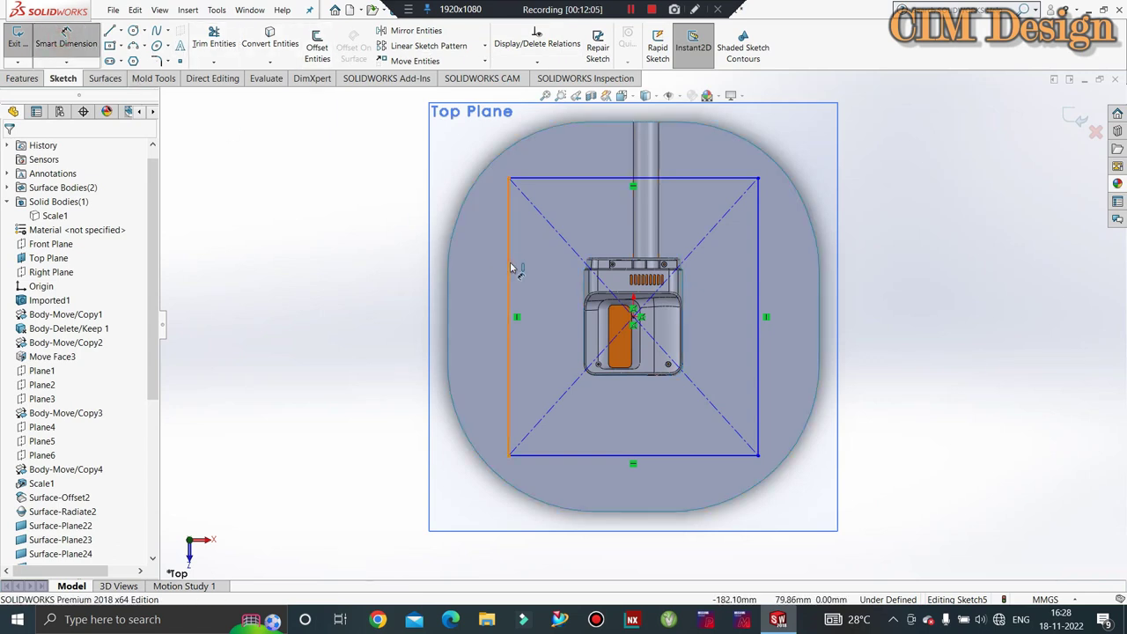
left_click(478, 270)
left_click(475, 308)
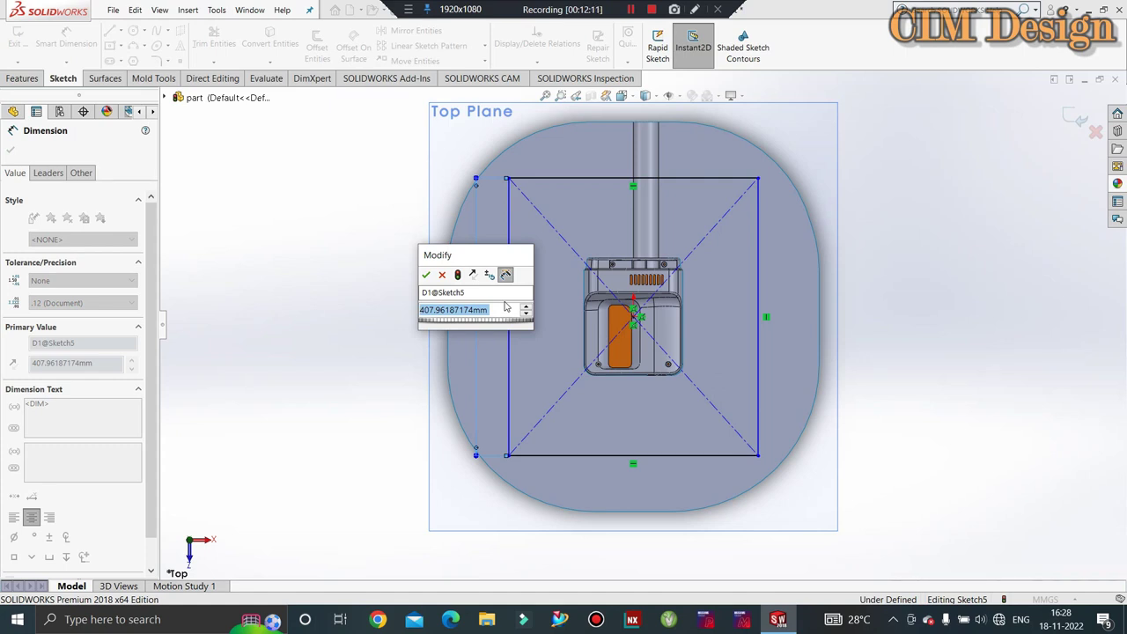
type("369")
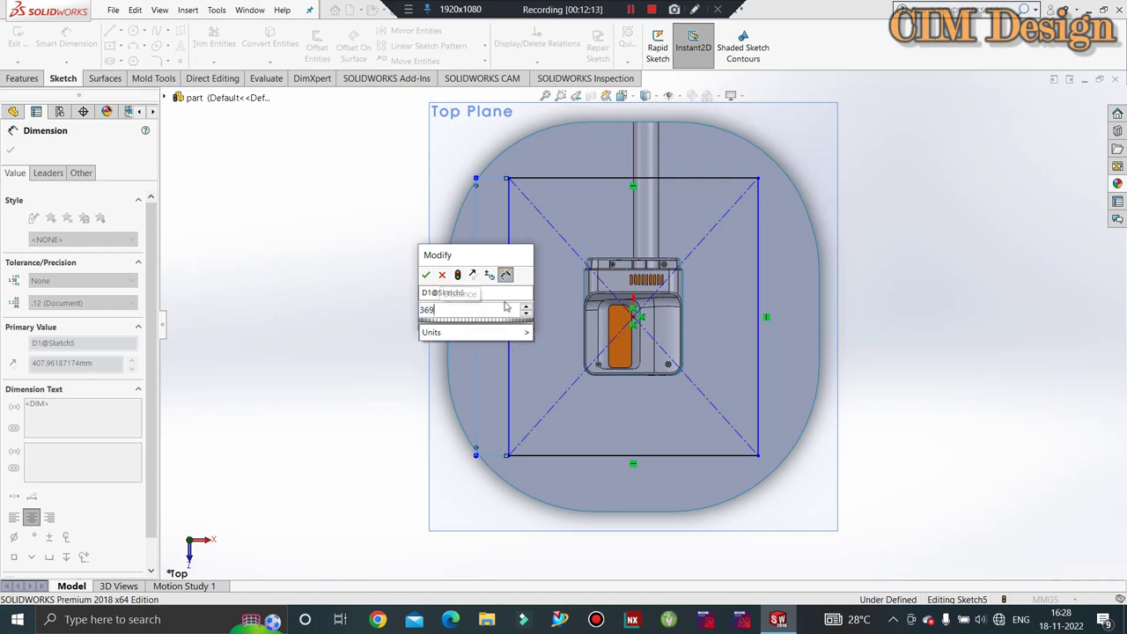
key("Return")
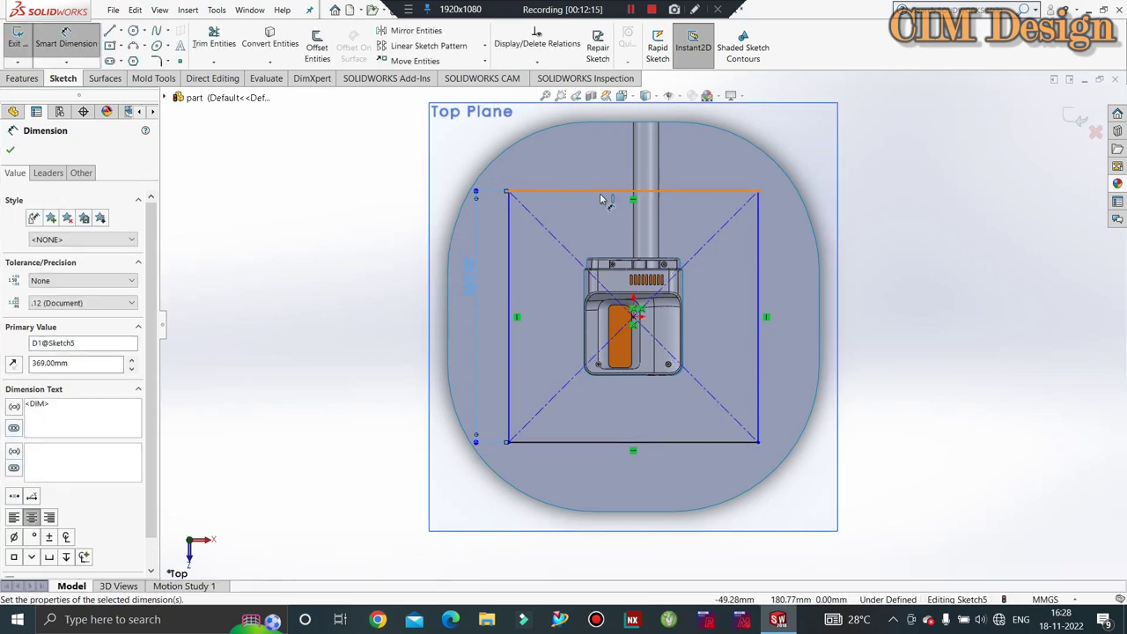
left_click(602, 199)
left_click(599, 159)
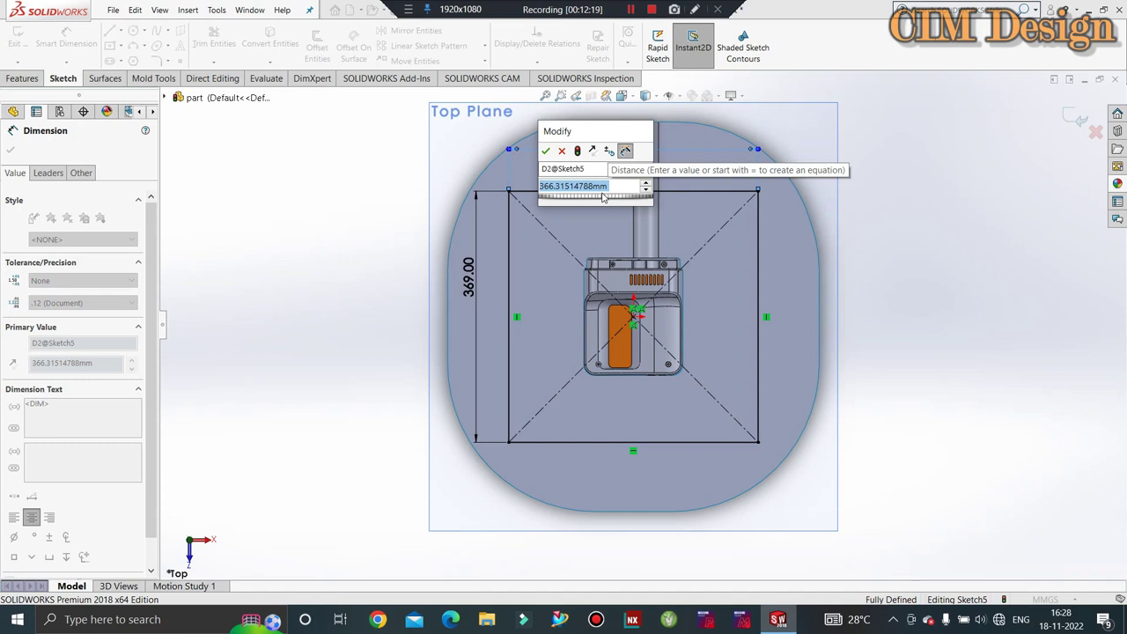
type("3")
key("BackSpace")
key("BackSpace")
type("44")
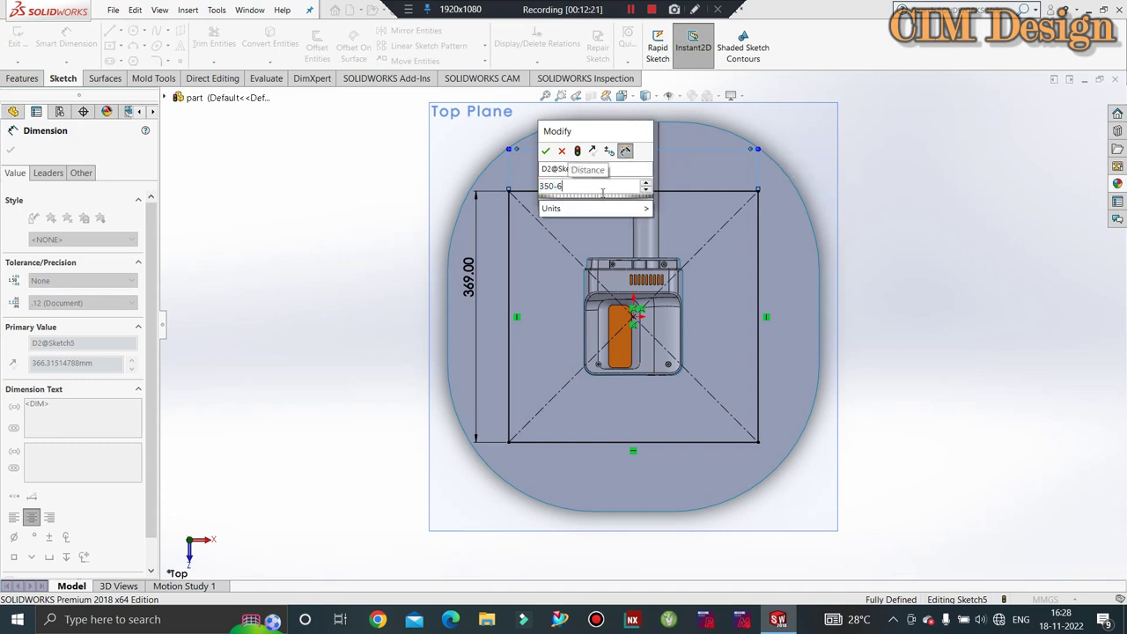
key("Return")
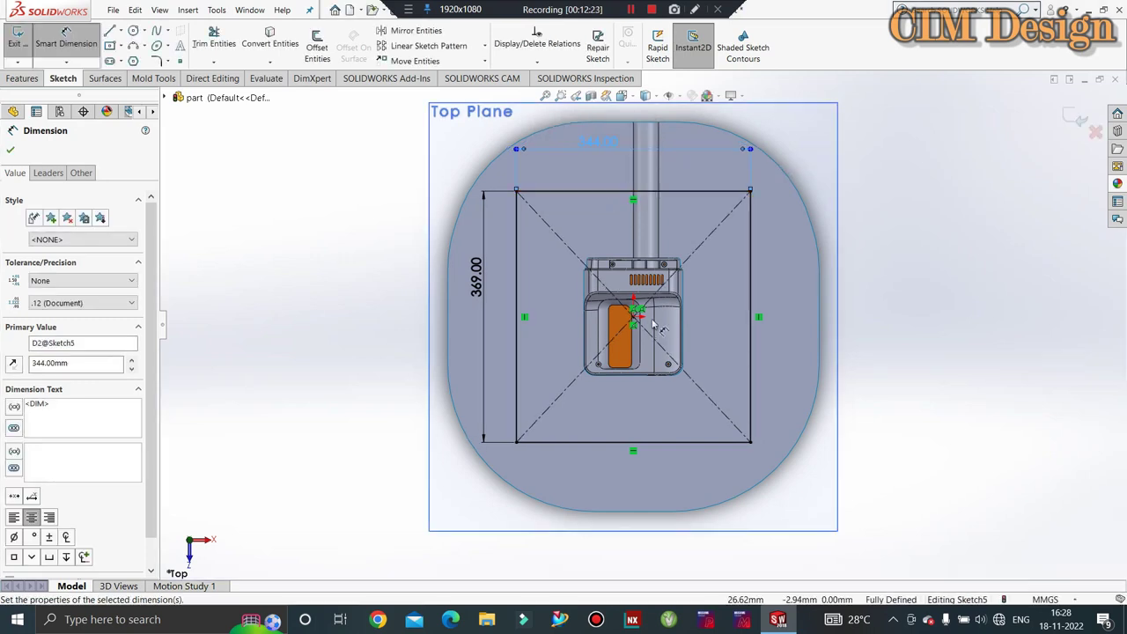
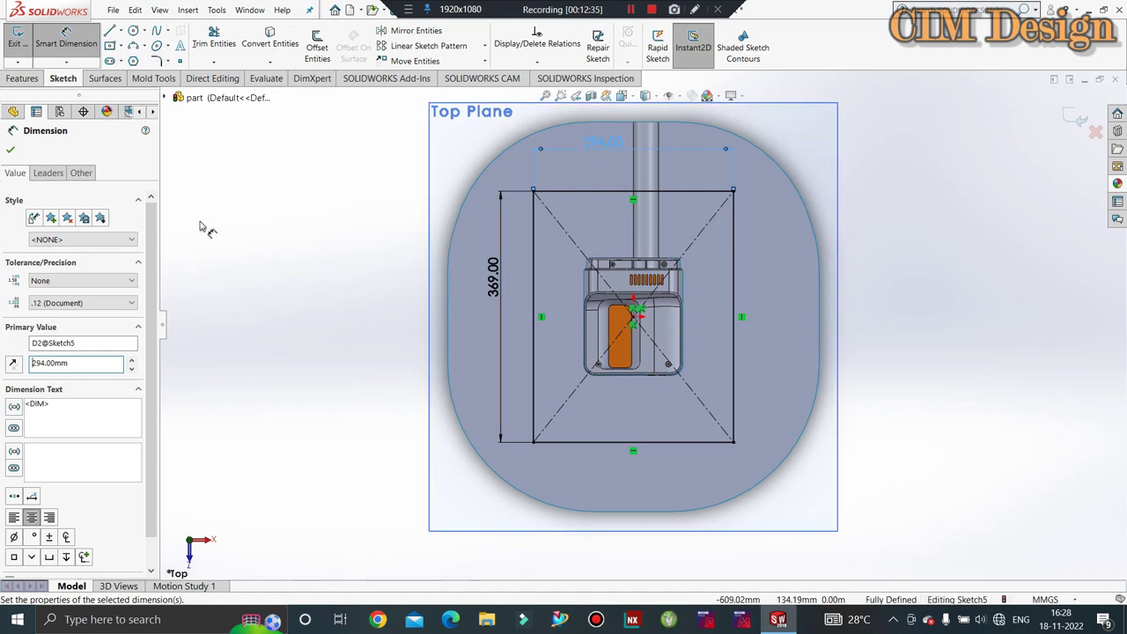
Step: Change the 369 rectangle dimension to 294 to make a 294 × 294 square, then exit the sketch
left_click(14, 150)
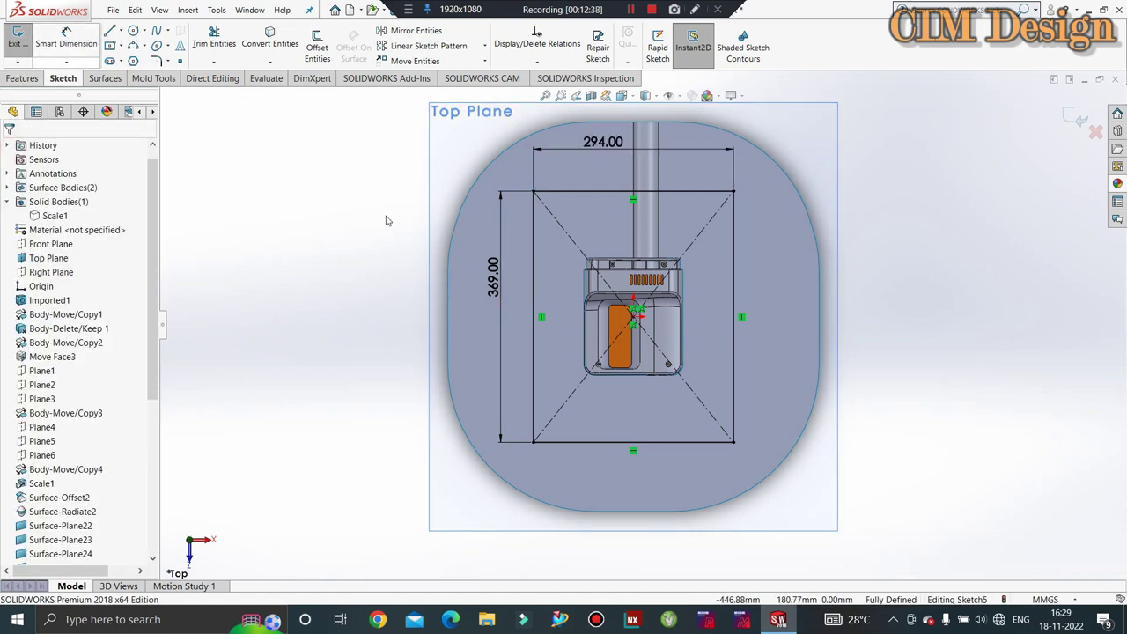
double_click(494, 278)
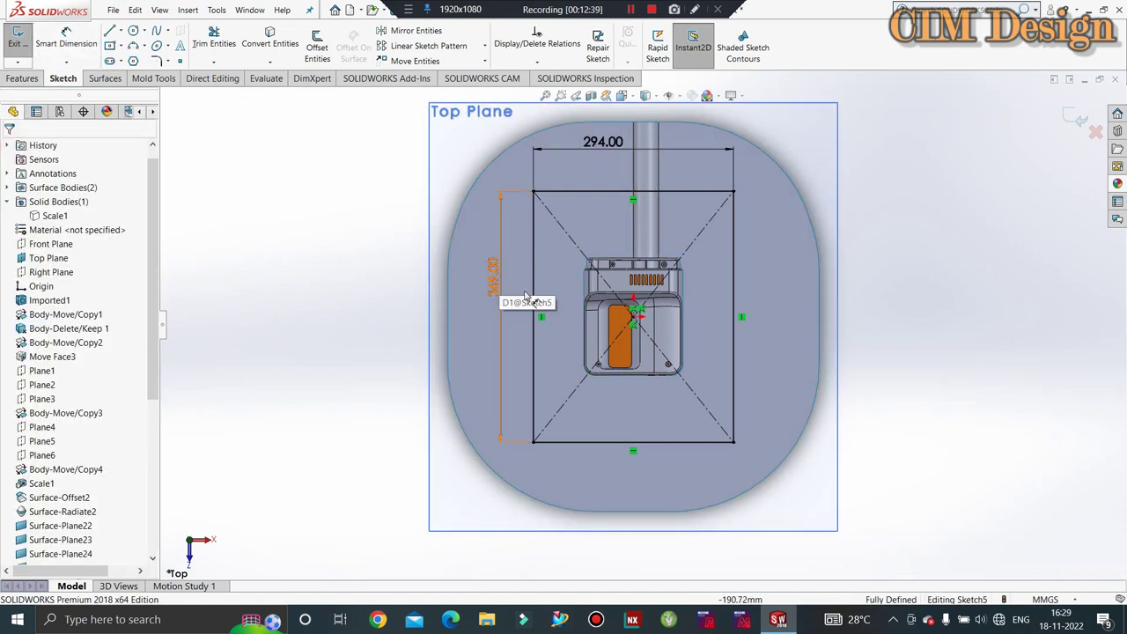
key("Return")
double_click(496, 277)
type("300-6")
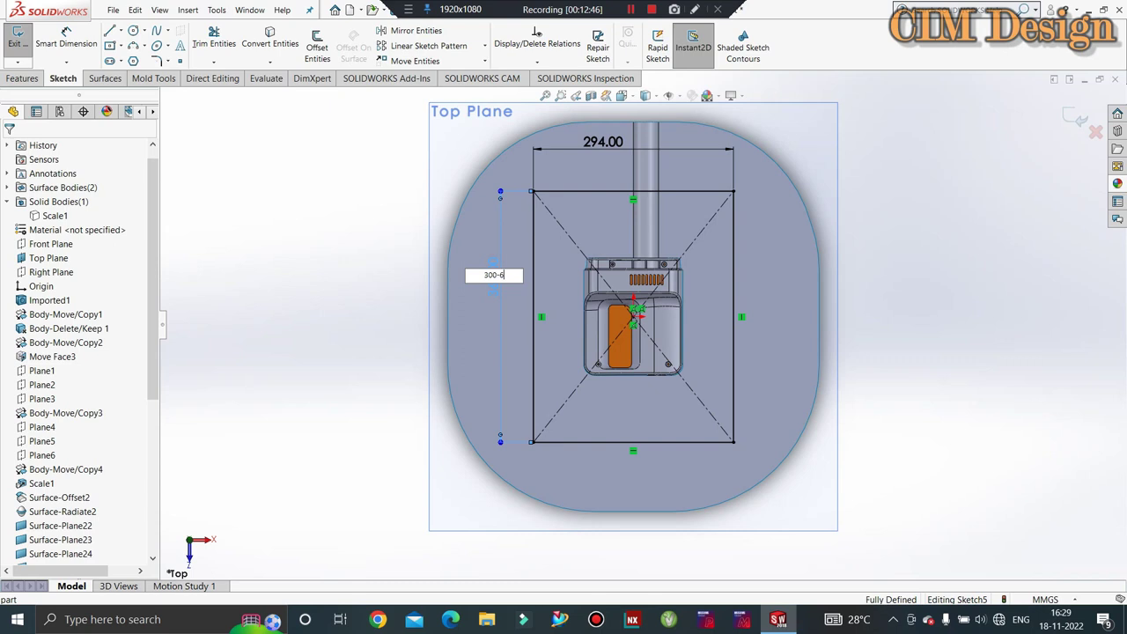
key("Return")
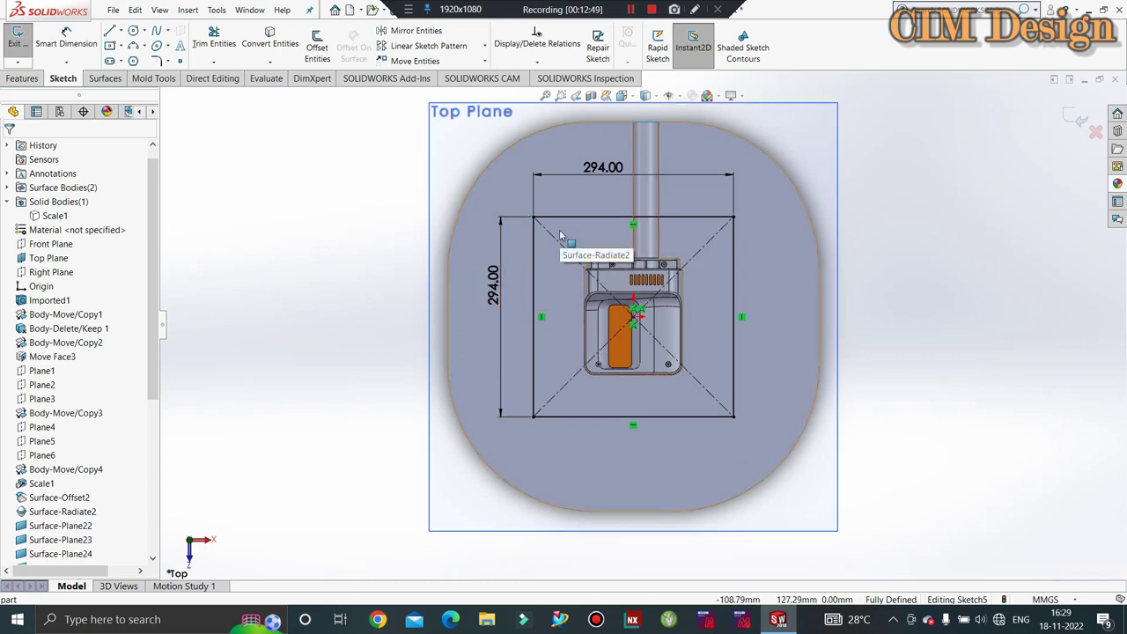
left_click(16, 40)
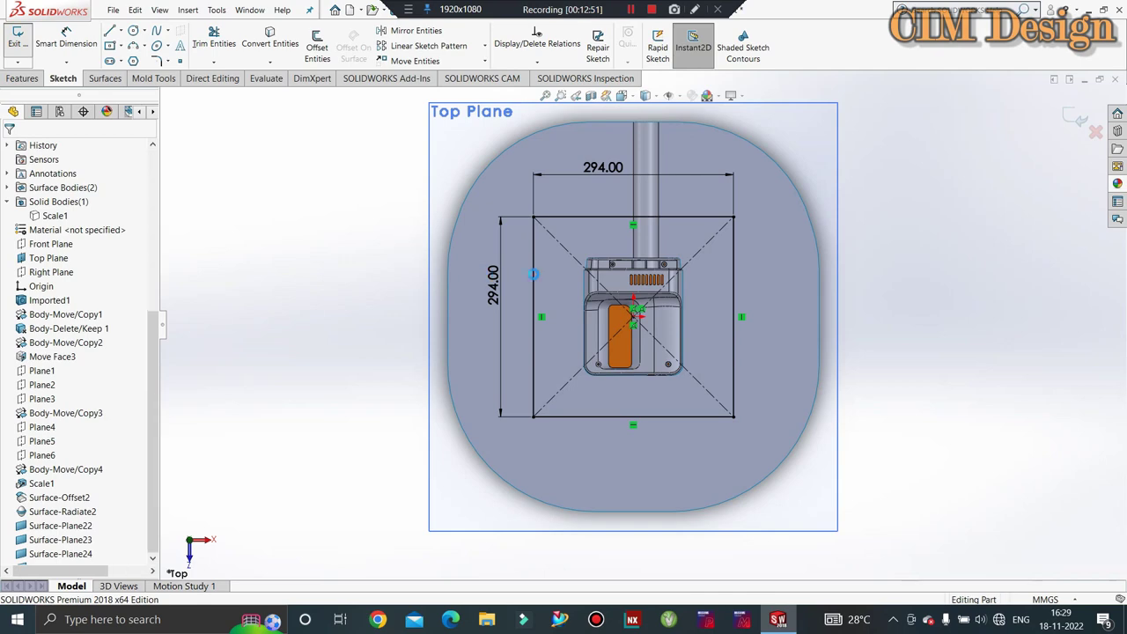
mouse_move(608, 193)
middle_mouse_down()
mouse_move(638, 184)
mouse_move(500, 323)
middle_mouse_up()
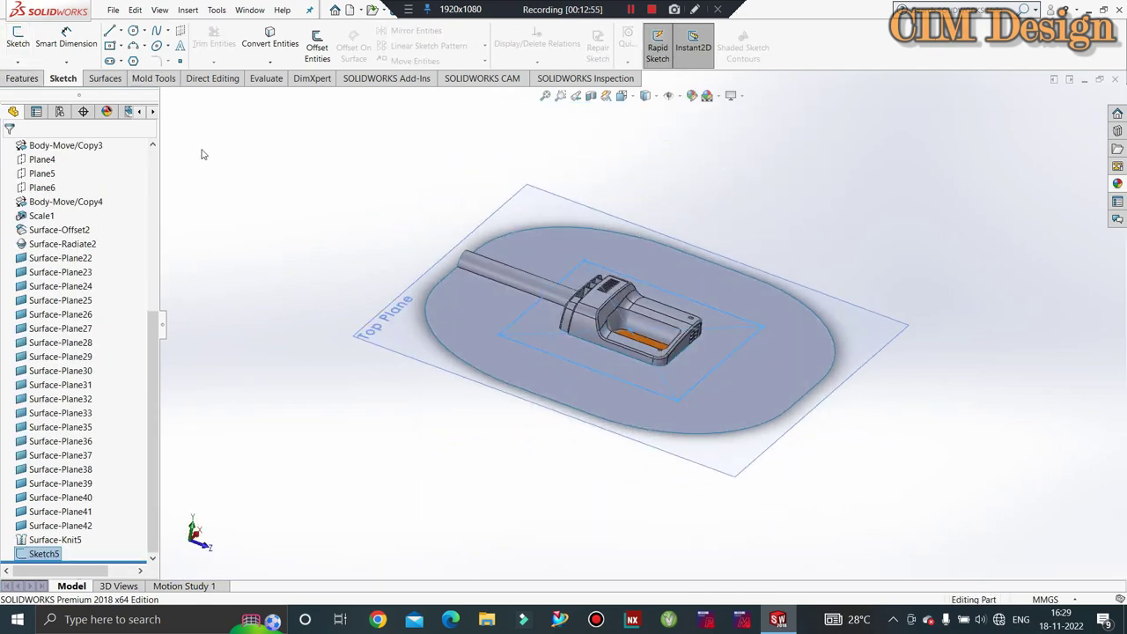
Step: Extrude Sketch5 as a blind 90 mm surface to form walls around the part
left_click(270, 221)
mouse_move(341, 237)
middle_mouse_down()
mouse_move(360, 343)
mouse_move(320, 235)
middle_mouse_up()
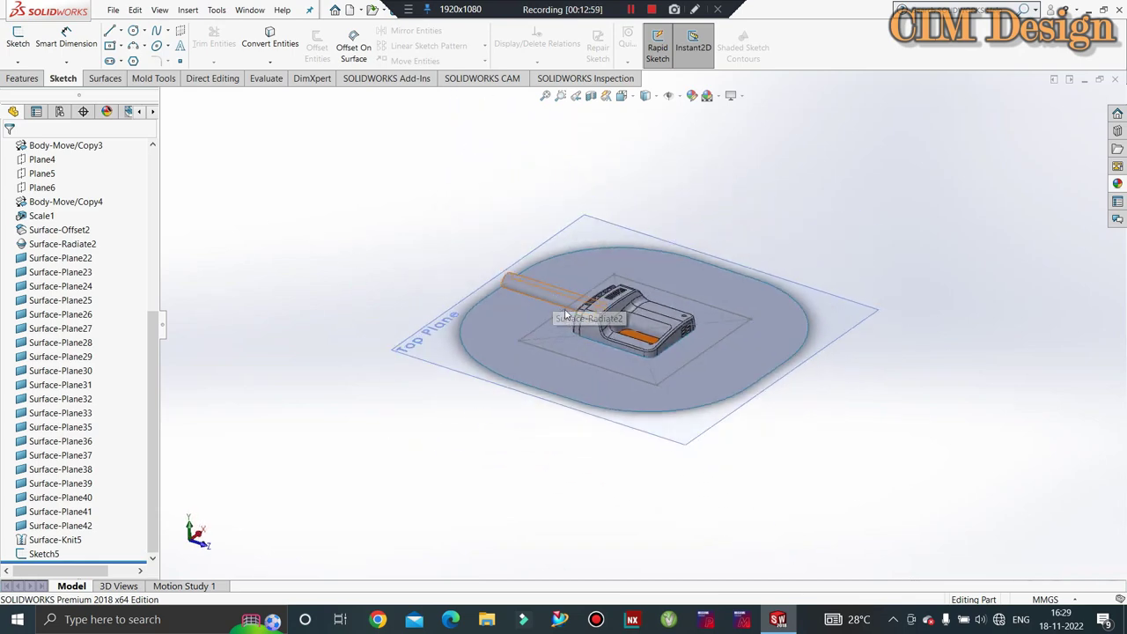
scroll(573, 304, "down", 3)
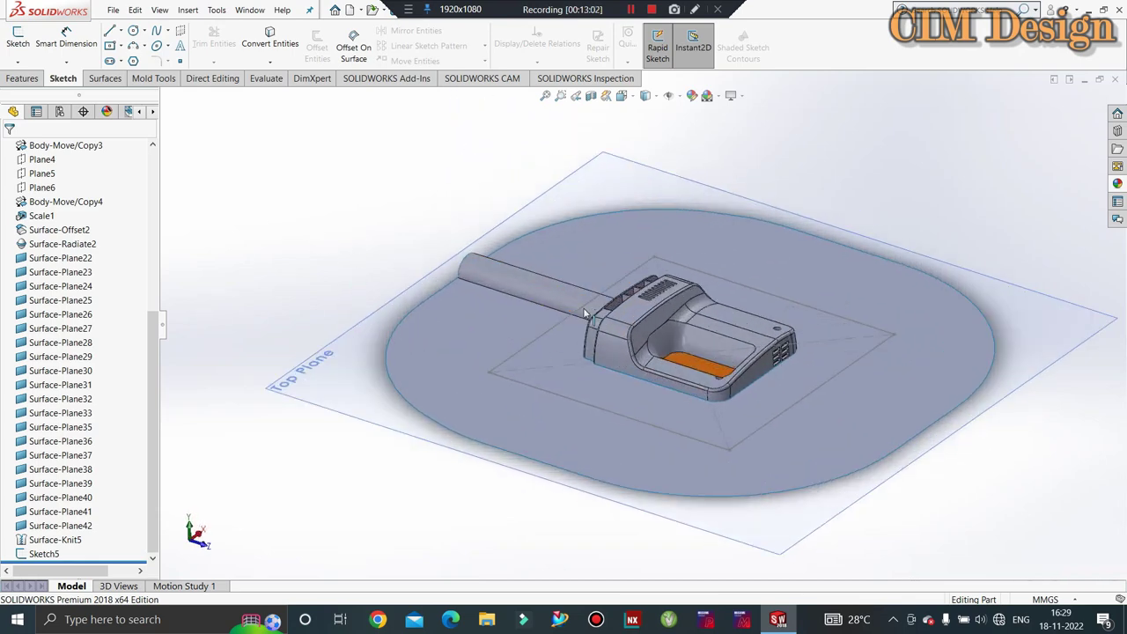
left_click(105, 77)
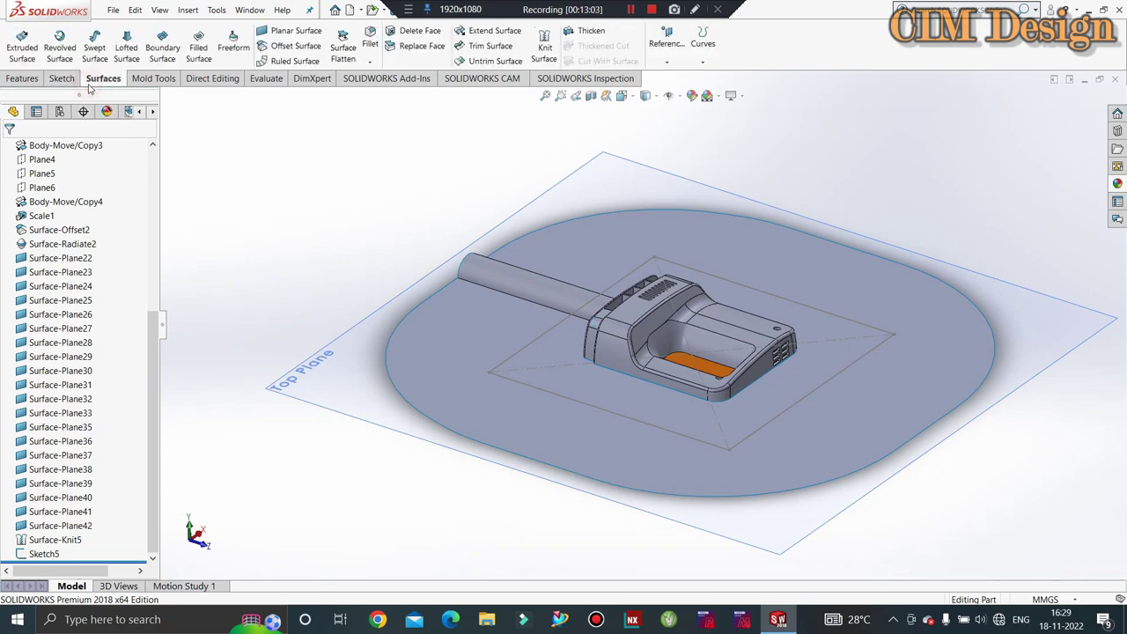
left_click(22, 44)
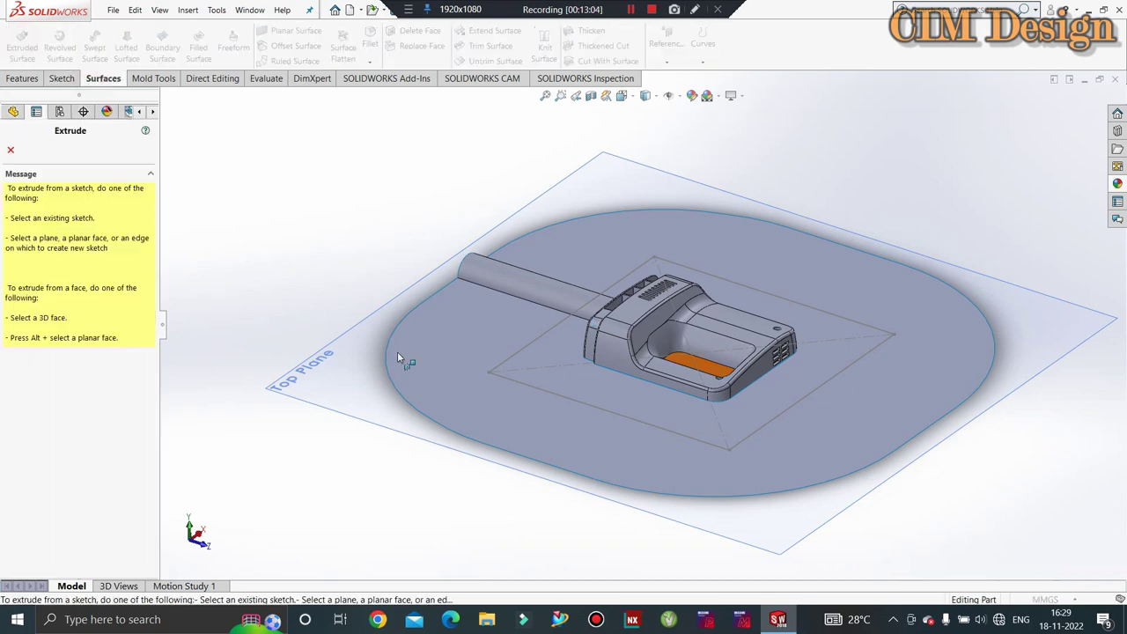
left_click(535, 346)
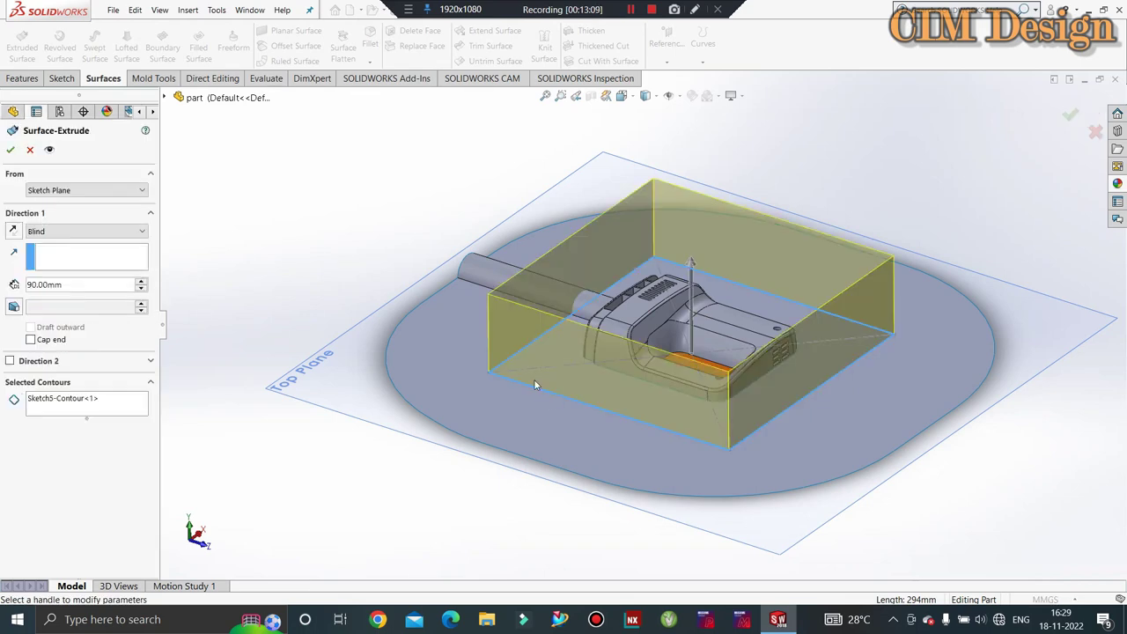
mouse_move(534, 381)
middle_mouse_down()
mouse_move(597, 433)
mouse_move(608, 414)
middle_mouse_up()
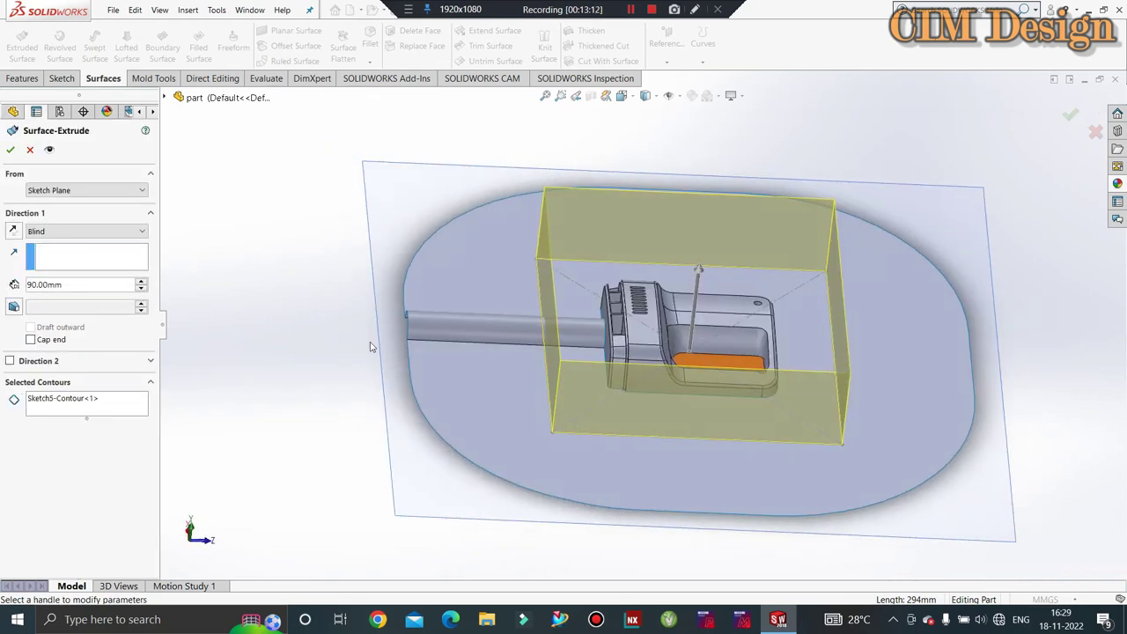
left_click(11, 150)
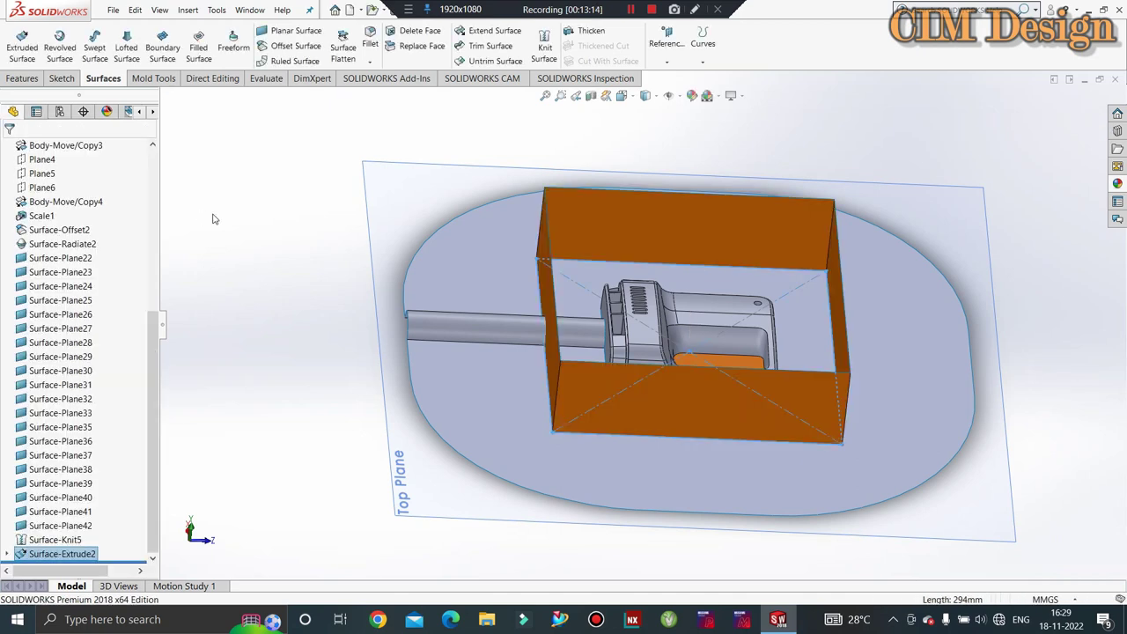
left_click(482, 48)
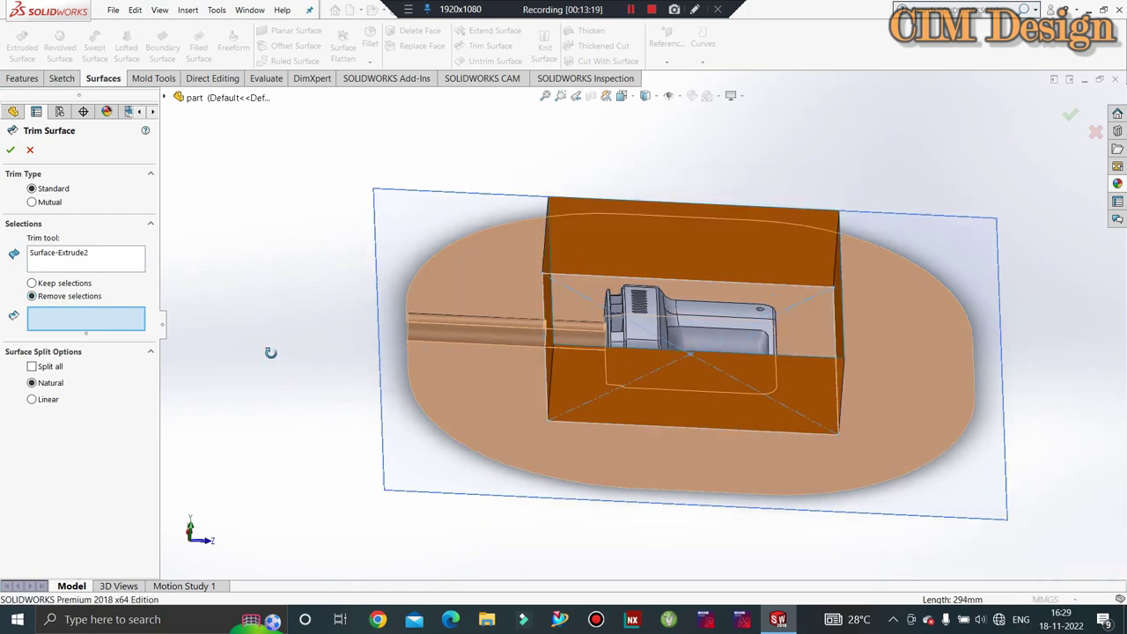
Step: Trim the radiated parting surface with Surface-Extrude2, removing everything outside the box walls
middle_click_drag(432, 348, 460, 337)
left_click(460, 337)
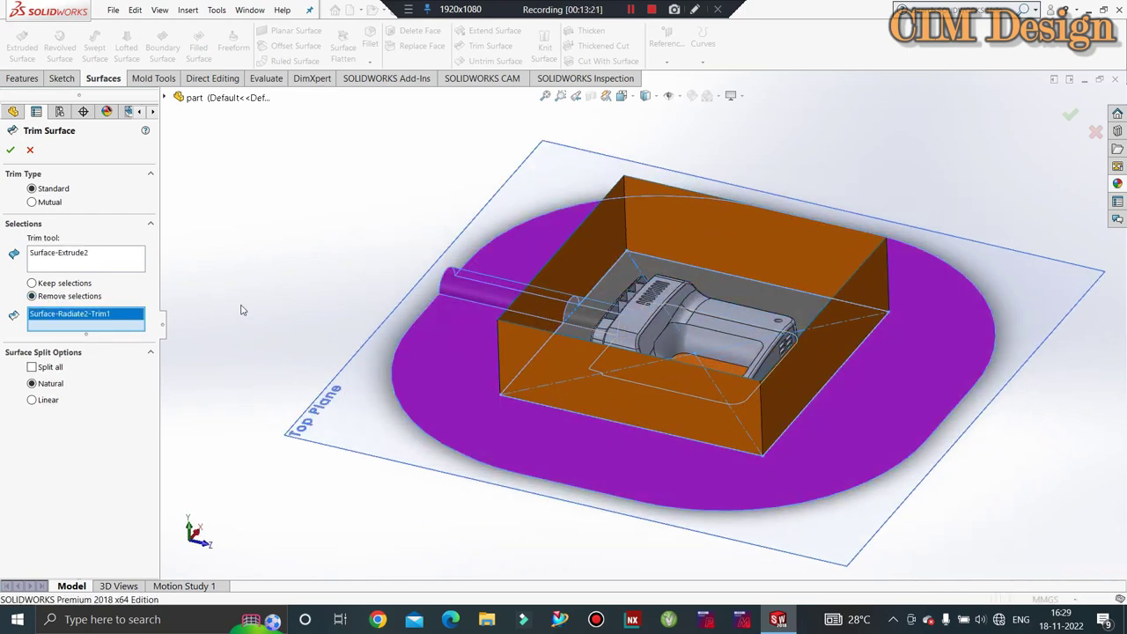
middle_click_drag(264, 322, 3, 161)
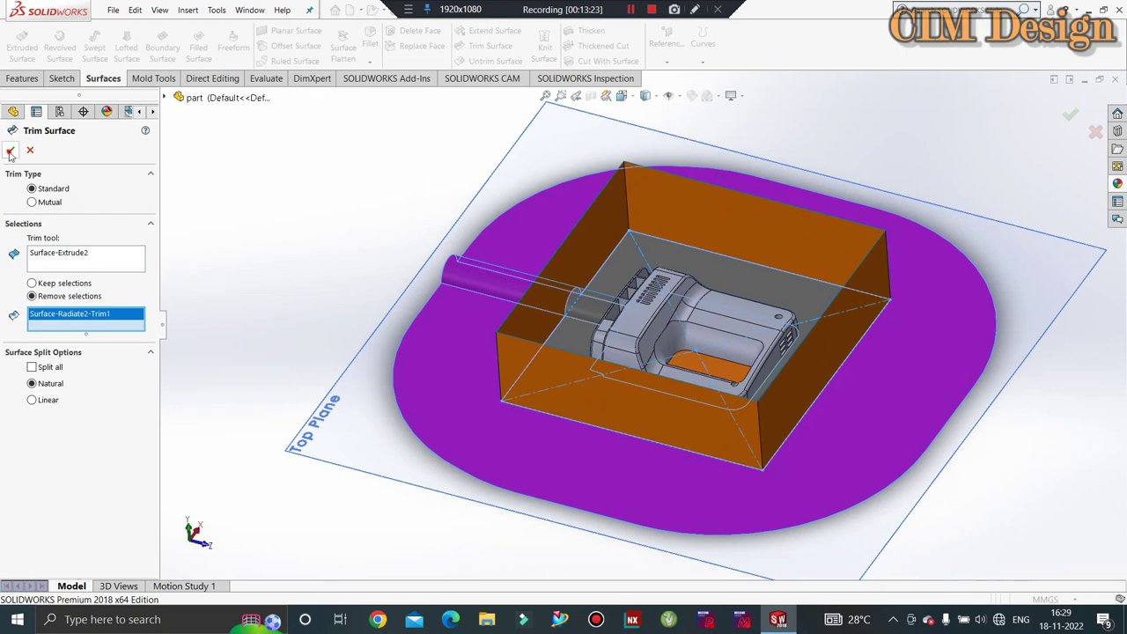
left_click(9, 149)
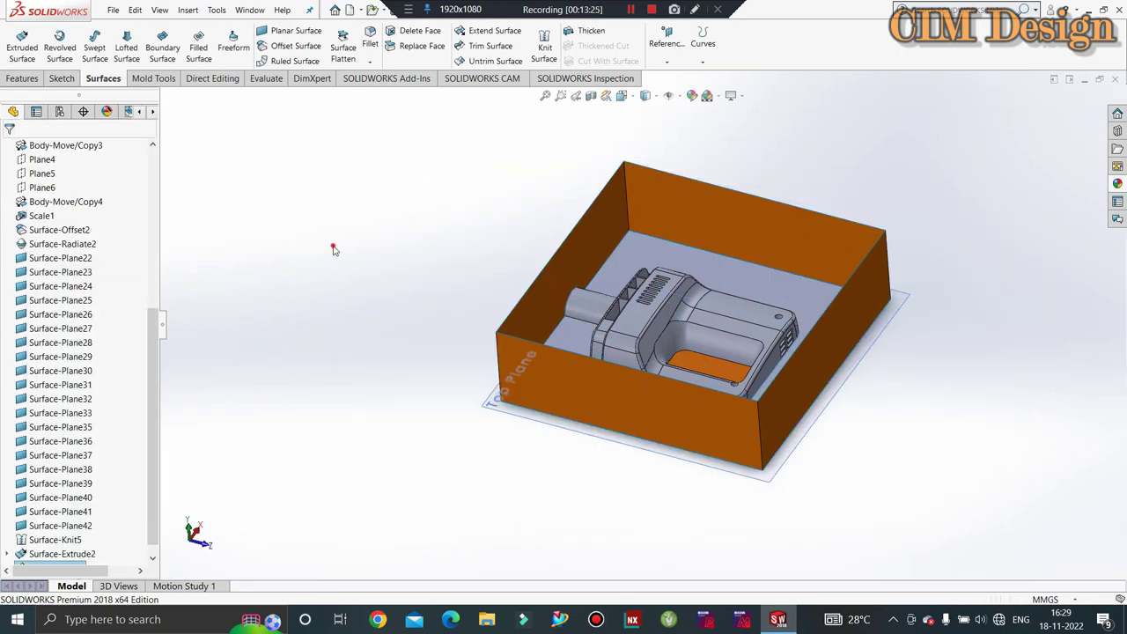
middle_click_drag(409, 322, 494, 133)
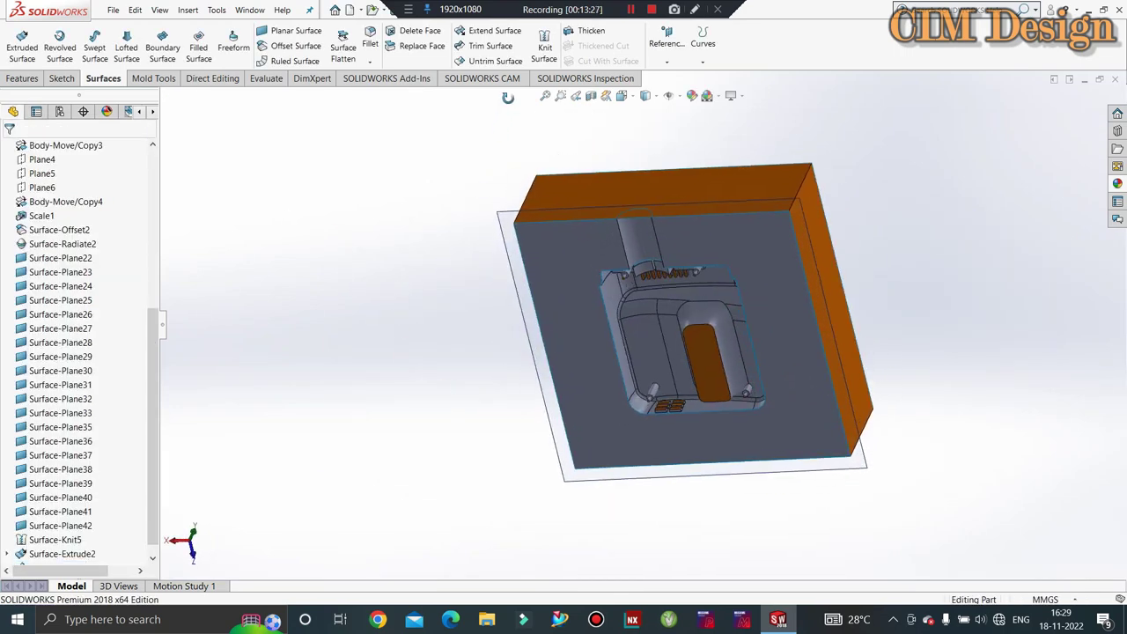
scroll(615, 232, "down", 2)
scroll(615, 237, "down", 3)
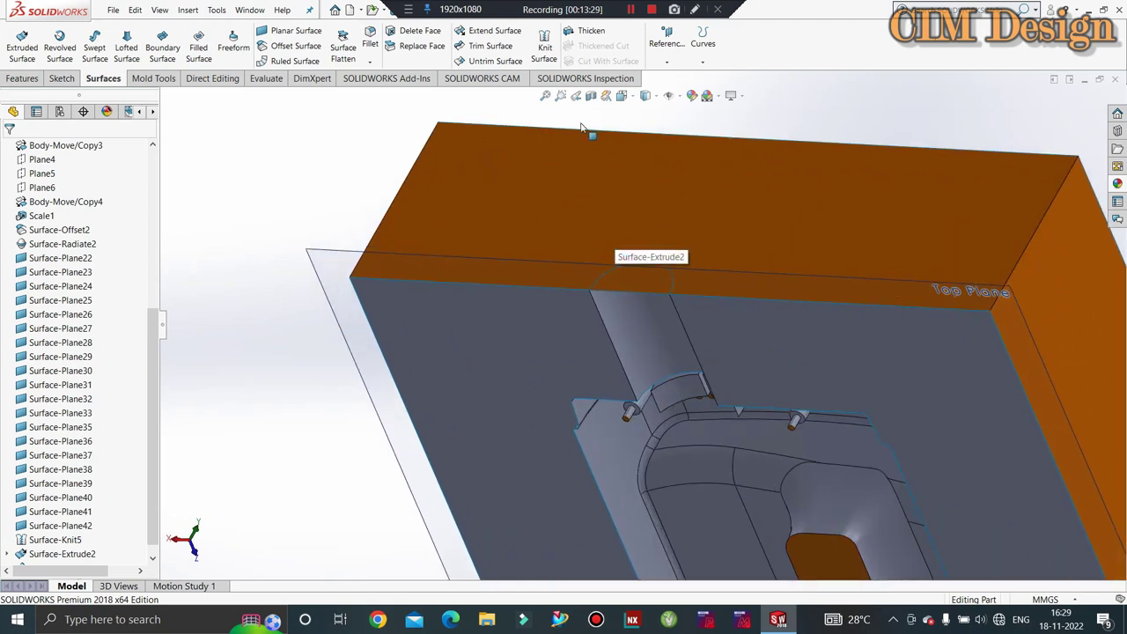
Step: Trim the box wall using Surface-Trim3 as the tool, removing the circular piece at the cable
left_click(483, 49)
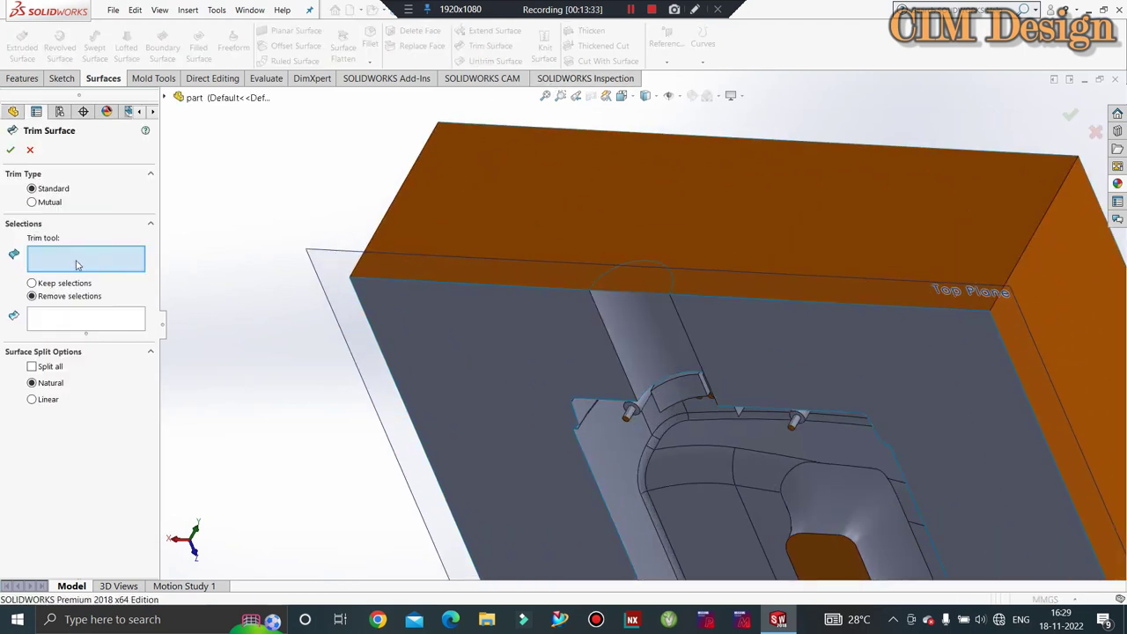
left_click(516, 221)
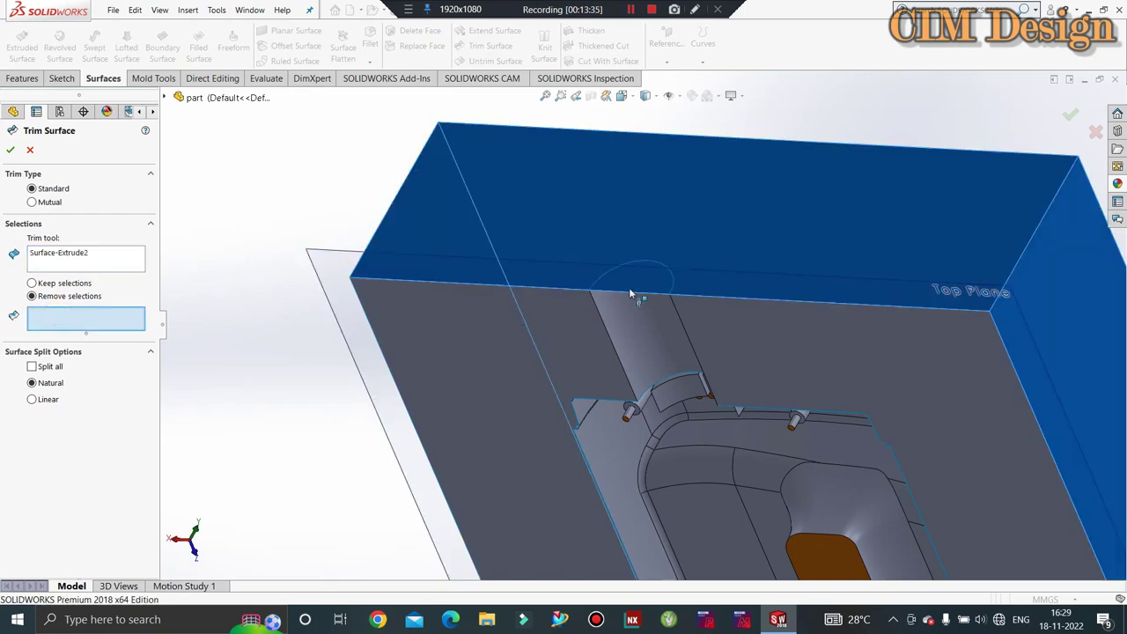
mouse_move(627, 295)
middle_mouse_down()
mouse_move(470, 413)
mouse_move(534, 345)
middle_mouse_up()
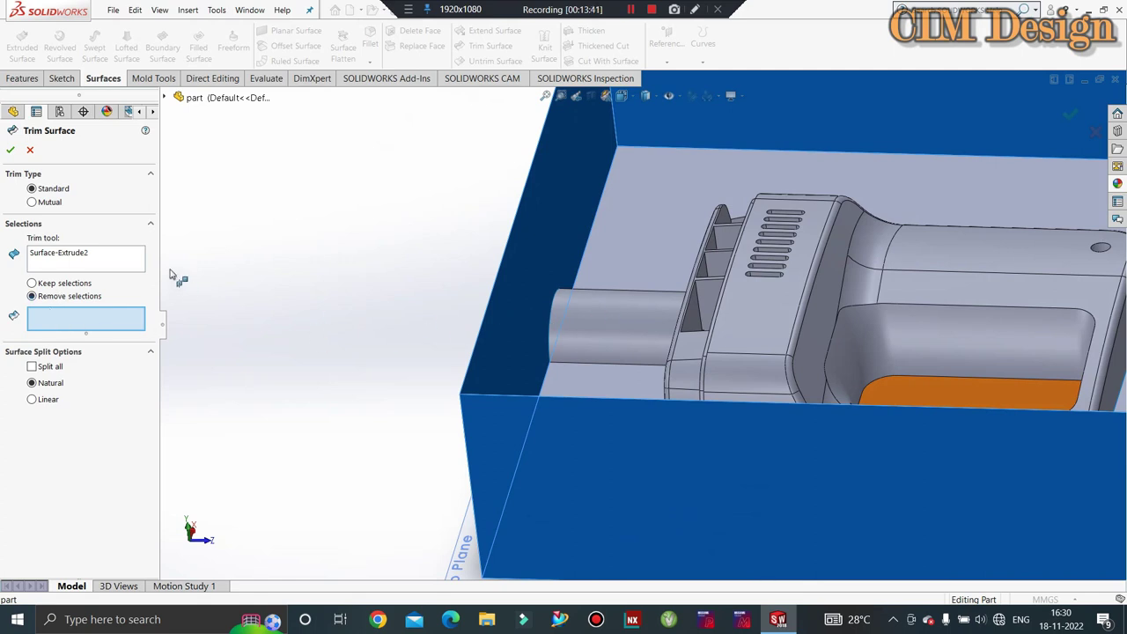
left_click(104, 267)
right_click(104, 267)
left_click(132, 279)
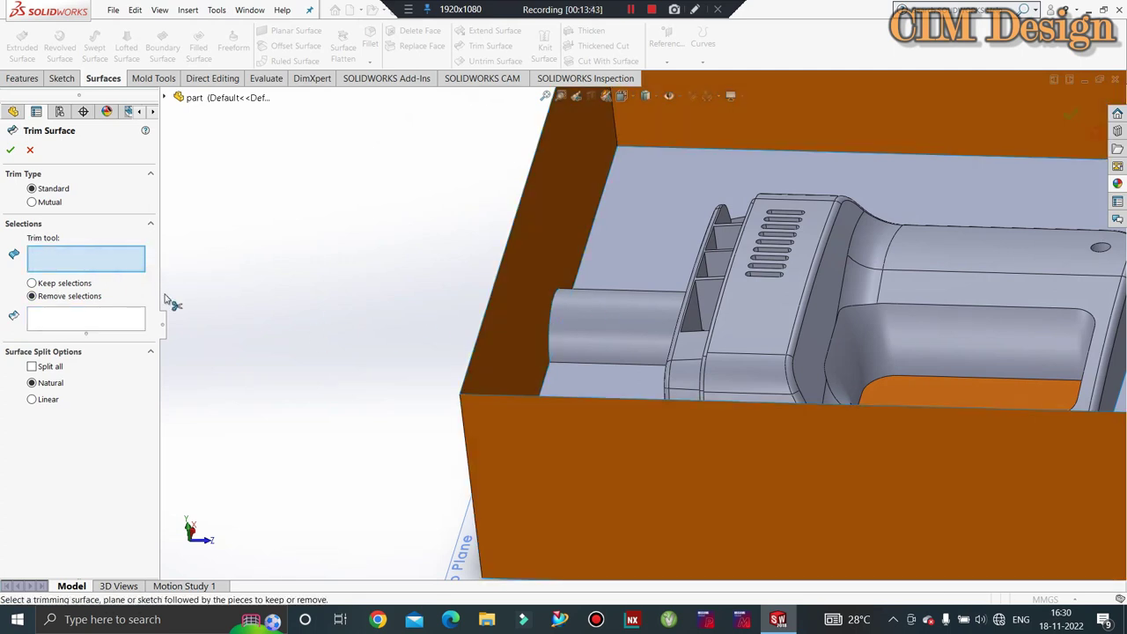
left_click(587, 342)
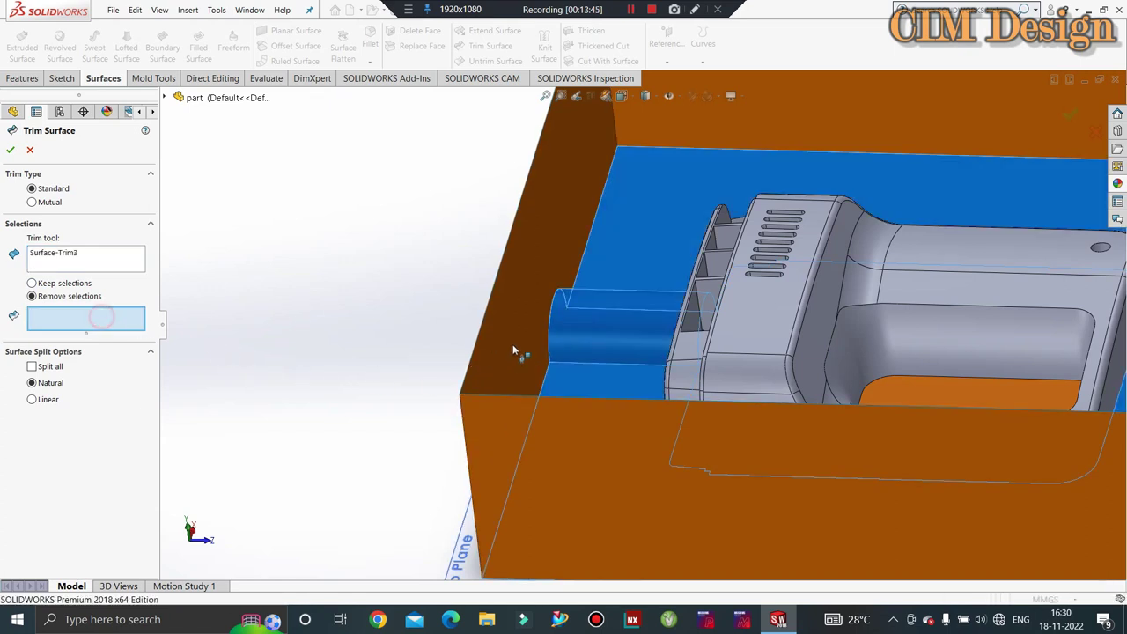
middle_click_drag(513, 349, 563, 328)
left_click(401, 343)
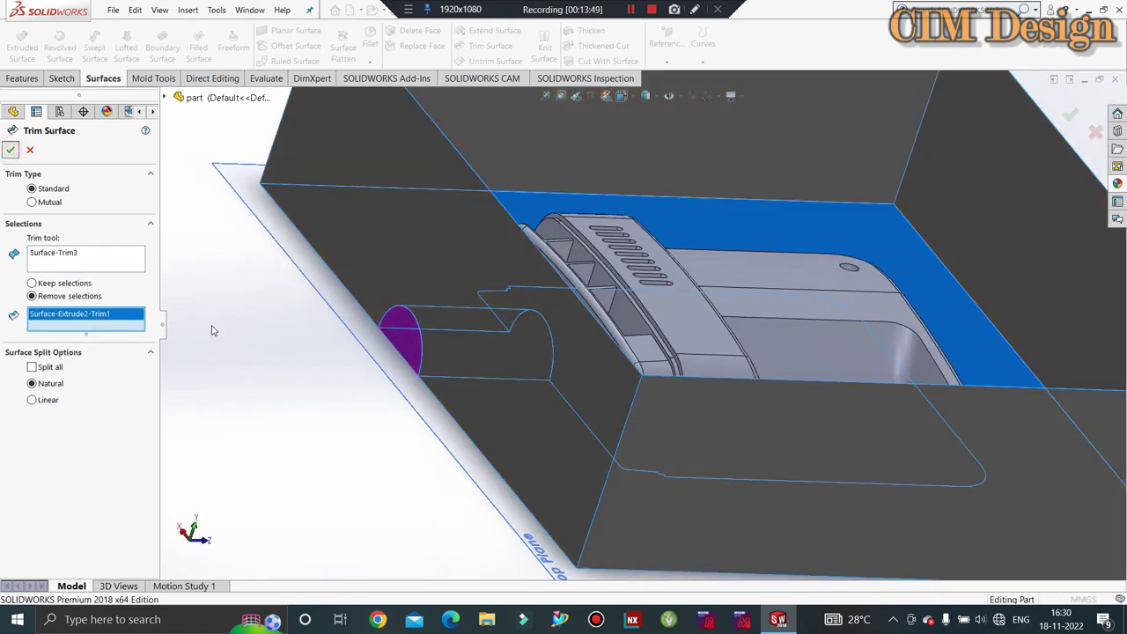
key("Return")
mouse_move(318, 322)
middle_mouse_down()
mouse_move(303, 269)
mouse_move(353, 297)
mouse_move(330, 347)
mouse_move(329, 312)
mouse_move(333, 393)
middle_mouse_up()
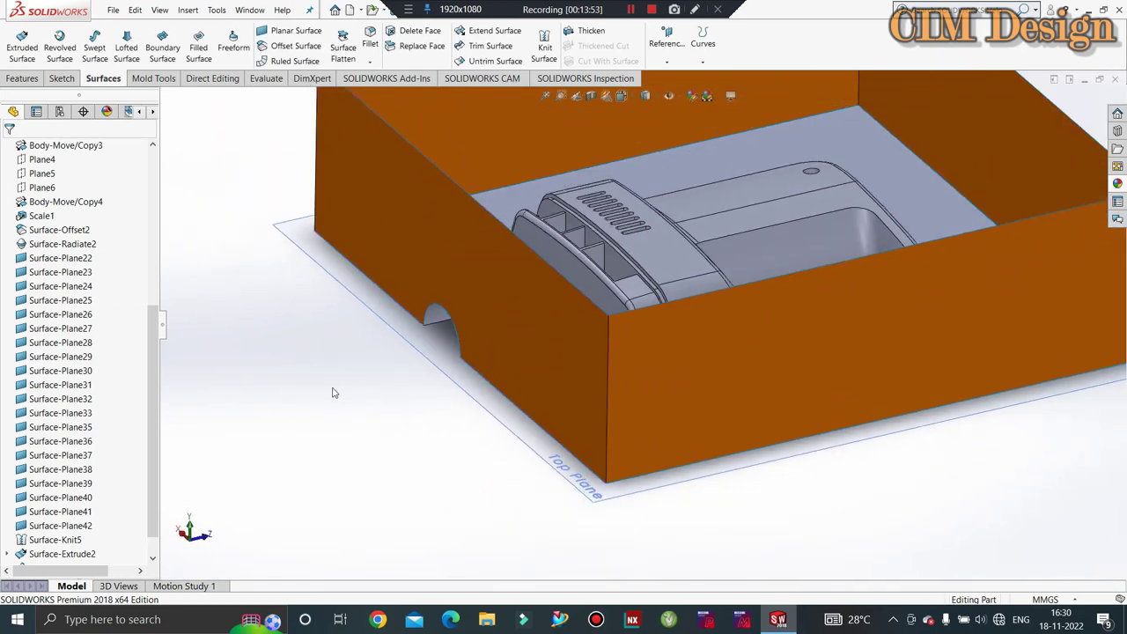
Step: Untrim the cable's half-cylinder surface so it extends through the box wall again
scroll(504, 317, "up", 3)
middle_click_drag(504, 317, 675, 272)
scroll(602, 300, "up", 3)
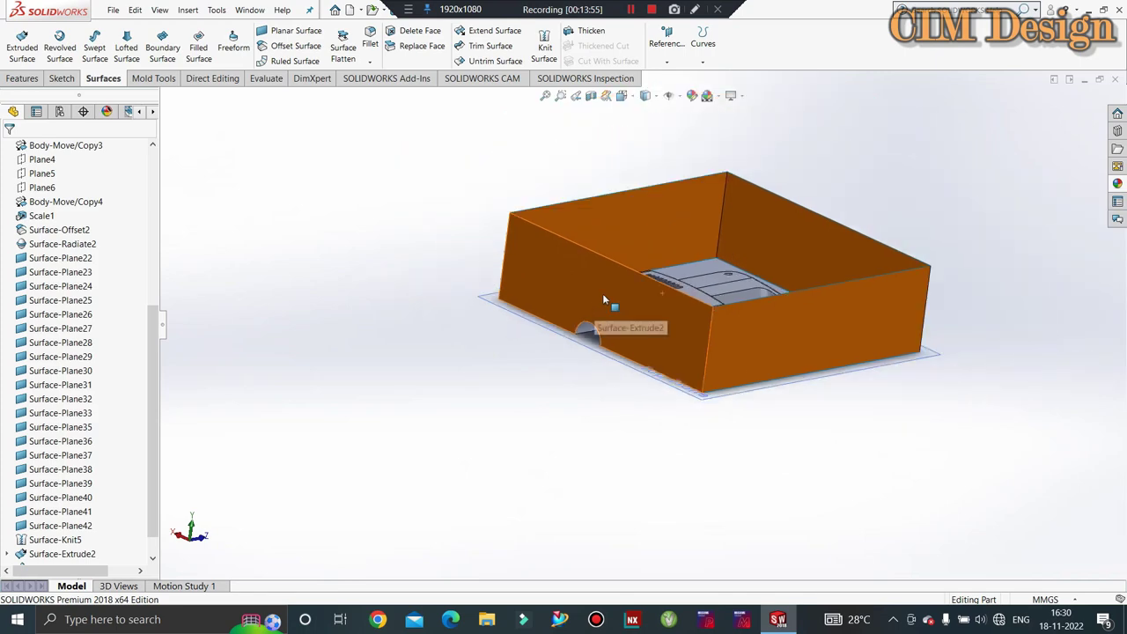
mouse_move(602, 300)
middle_mouse_down()
mouse_move(902, 284)
mouse_move(901, 403)
mouse_move(869, 437)
mouse_move(582, 385)
middle_mouse_up()
scroll(564, 370, "down", 3)
scroll(536, 361, "down", 3)
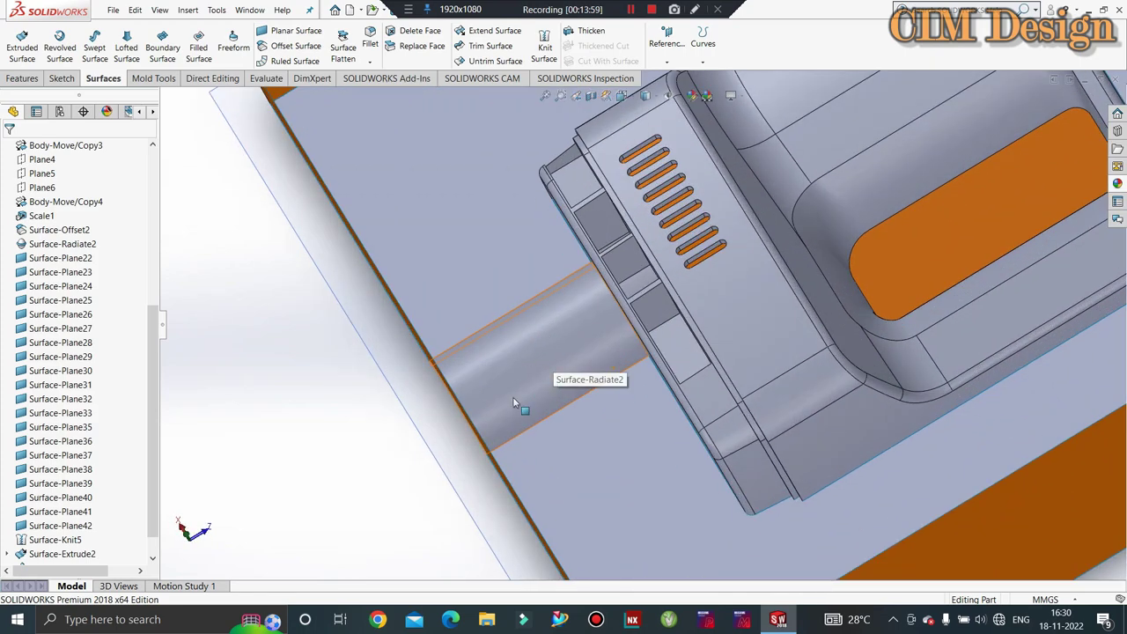
middle_click_drag(515, 403, 527, 375)
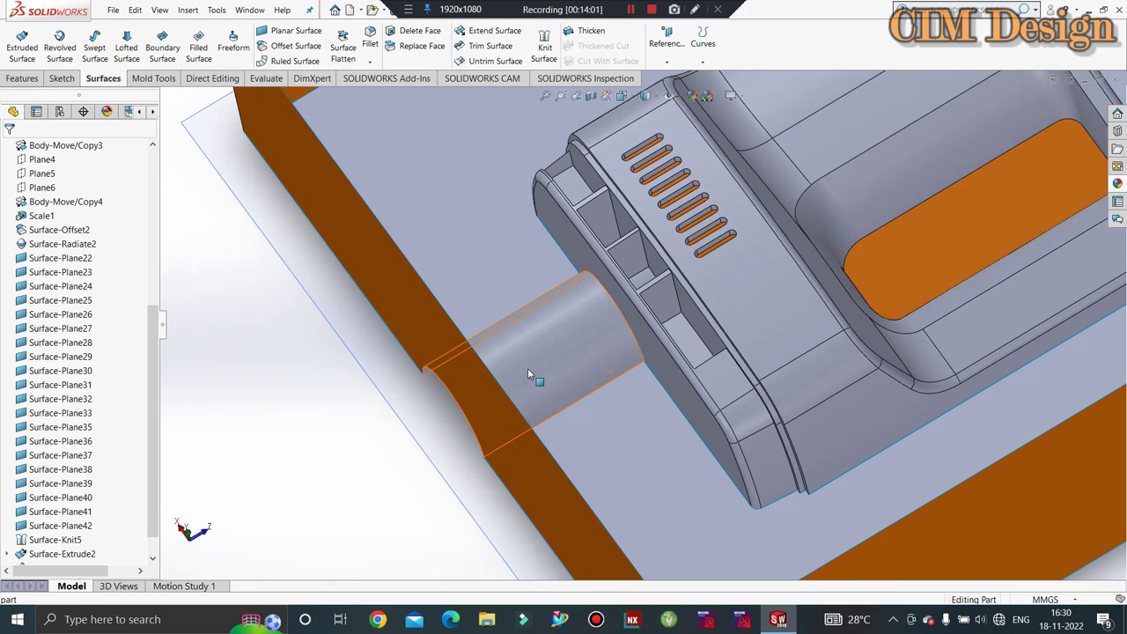
left_click(480, 60)
left_click(535, 372)
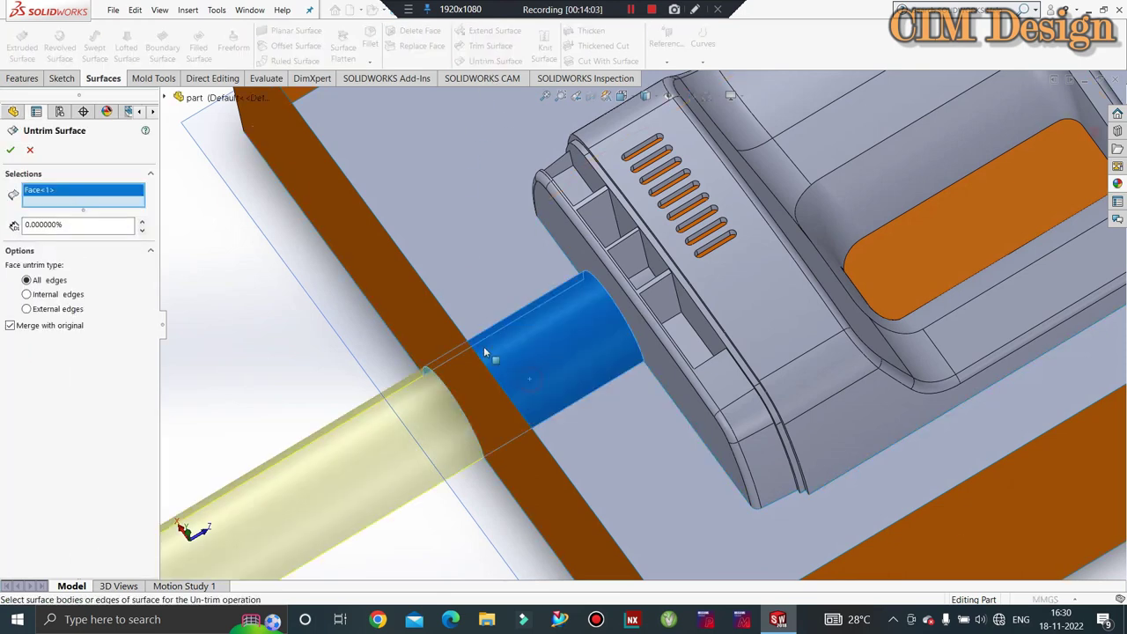
left_click(10, 152)
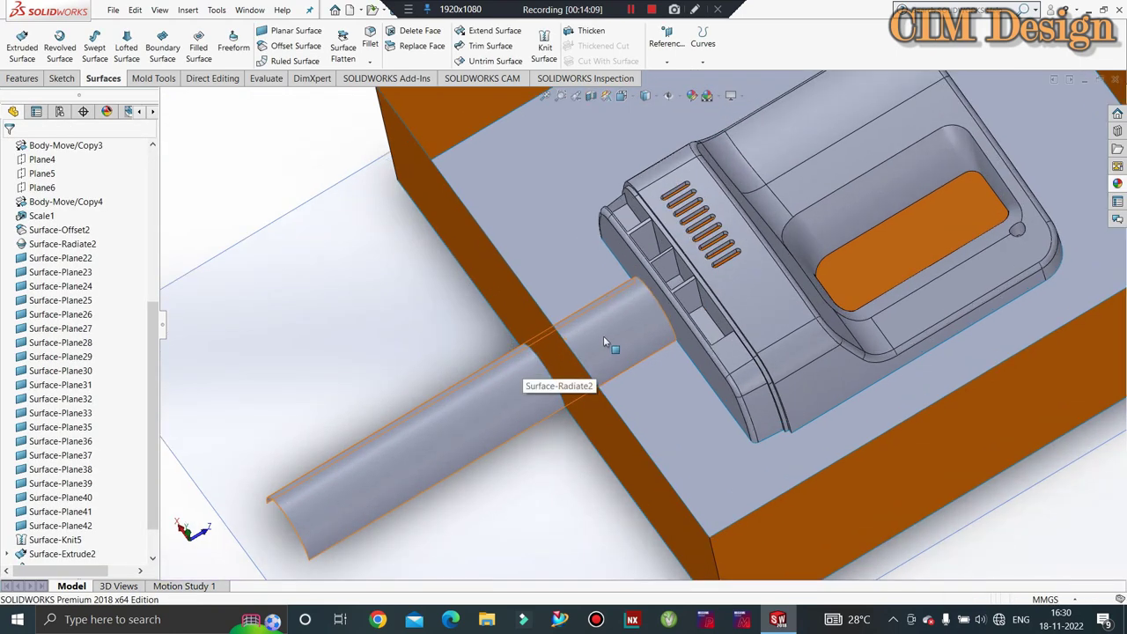
left_click(604, 340)
key("Escape")
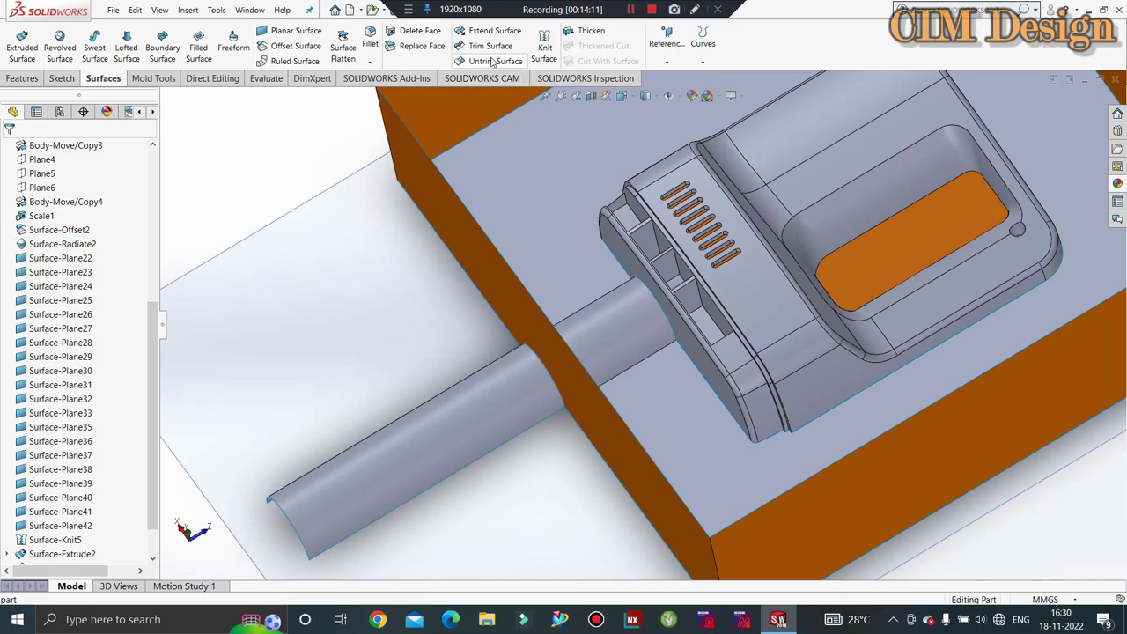
left_click(498, 34)
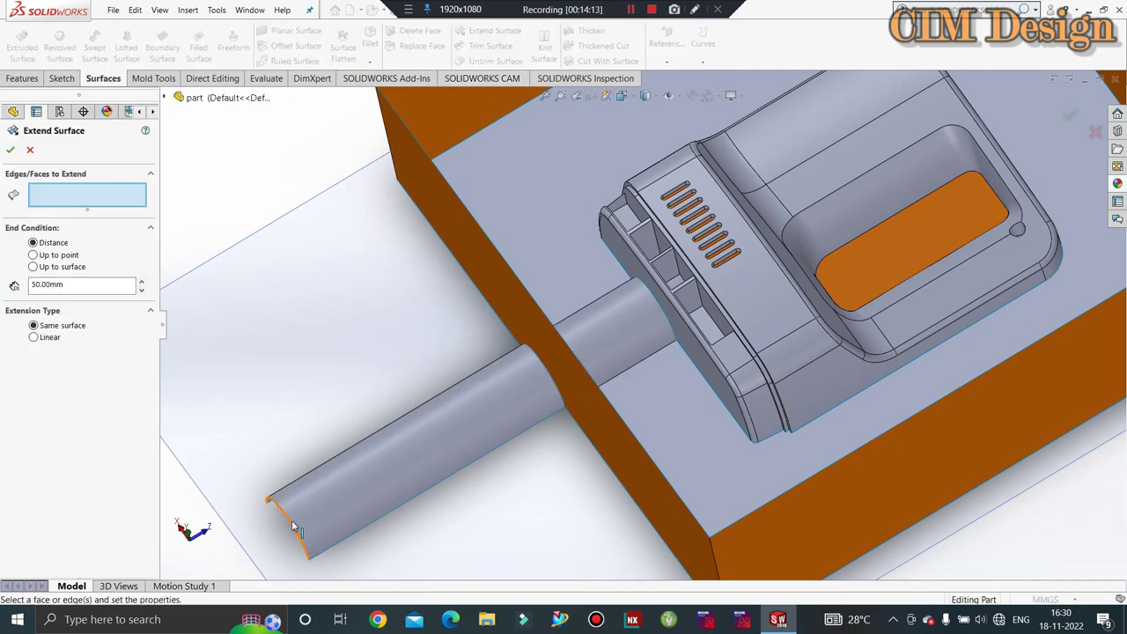
left_click(299, 531)
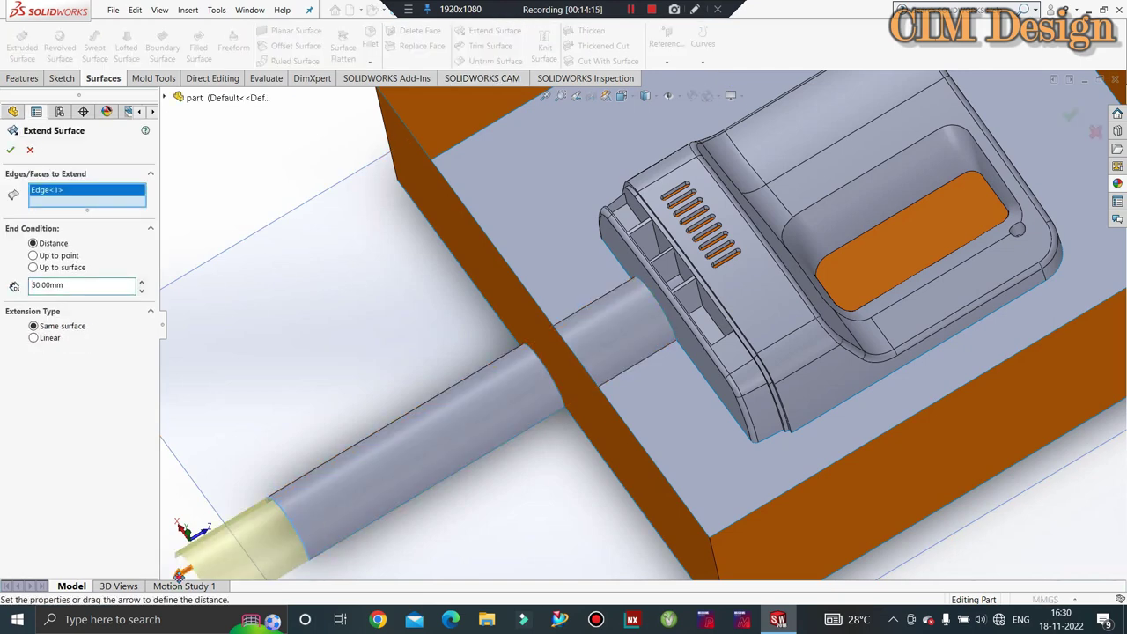
left_click_drag(180, 573, 517, 407)
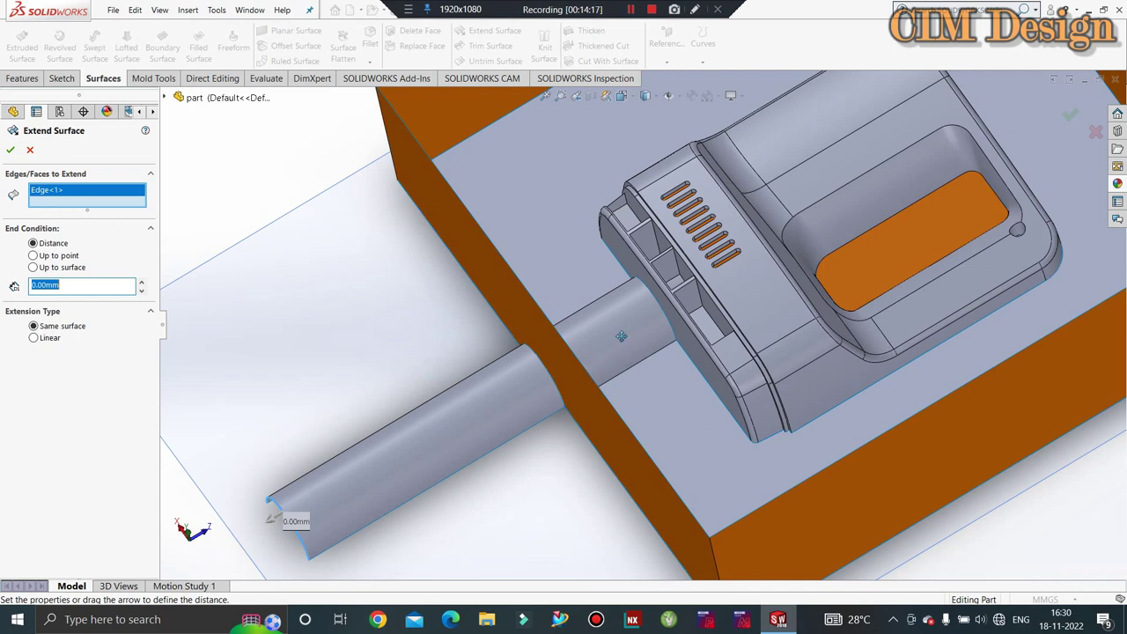
left_click(143, 284)
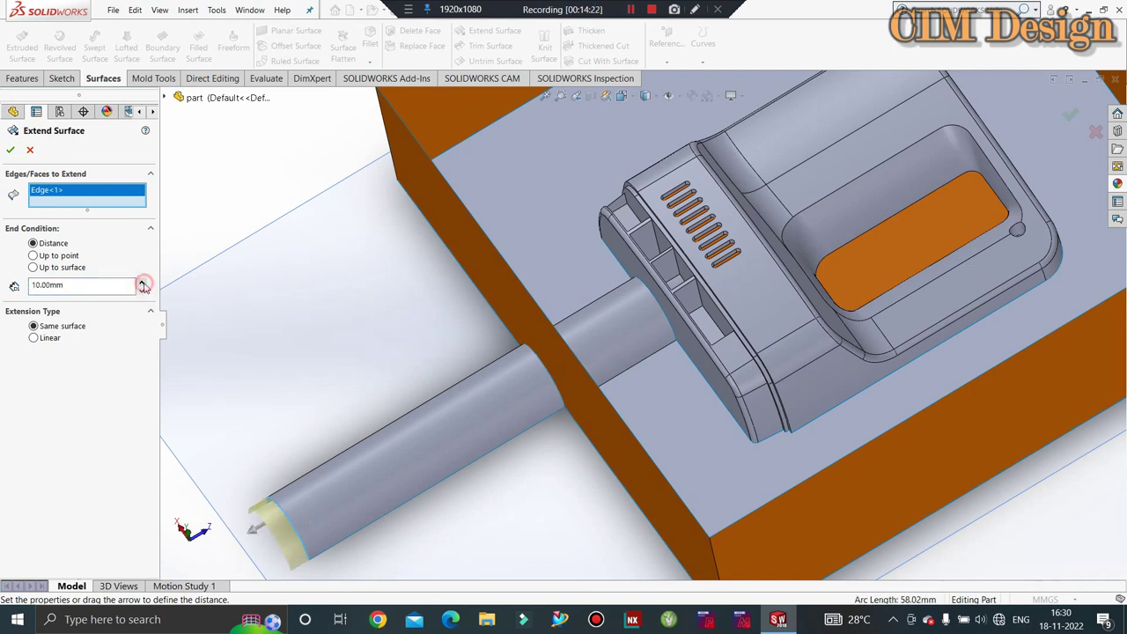
left_click(143, 284)
key("Escape")
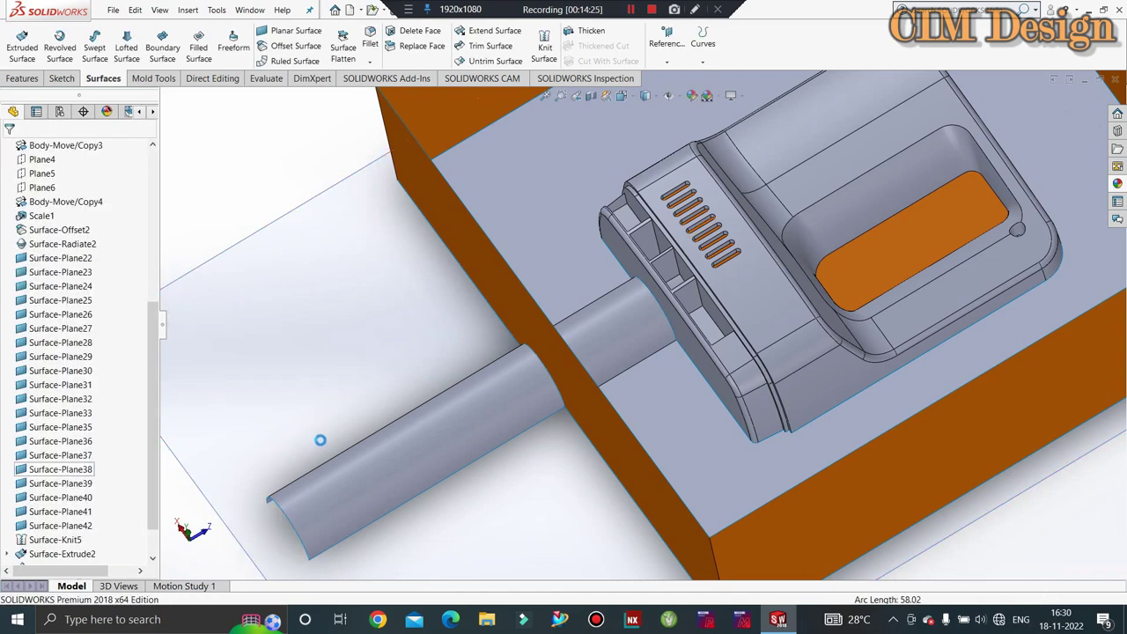
scroll(511, 403, "down", 3)
scroll(502, 396, "down", 2)
middle_click_drag(489, 391, 517, 272)
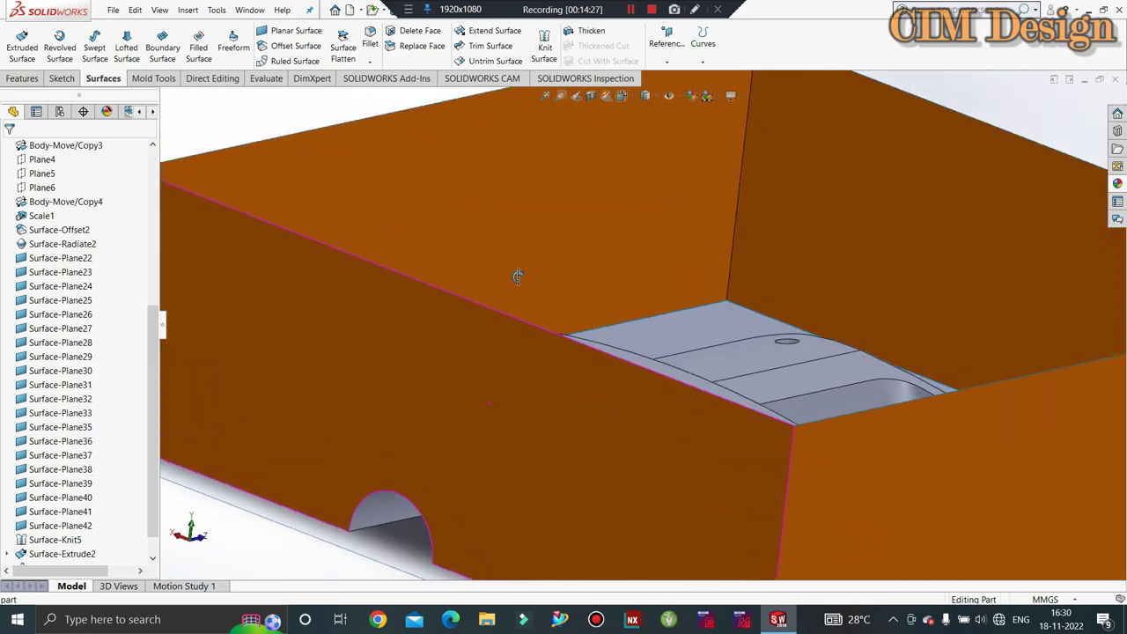
mouse_move(501, 362)
middle_mouse_down()
mouse_move(491, 390)
mouse_move(531, 356)
middle_mouse_up()
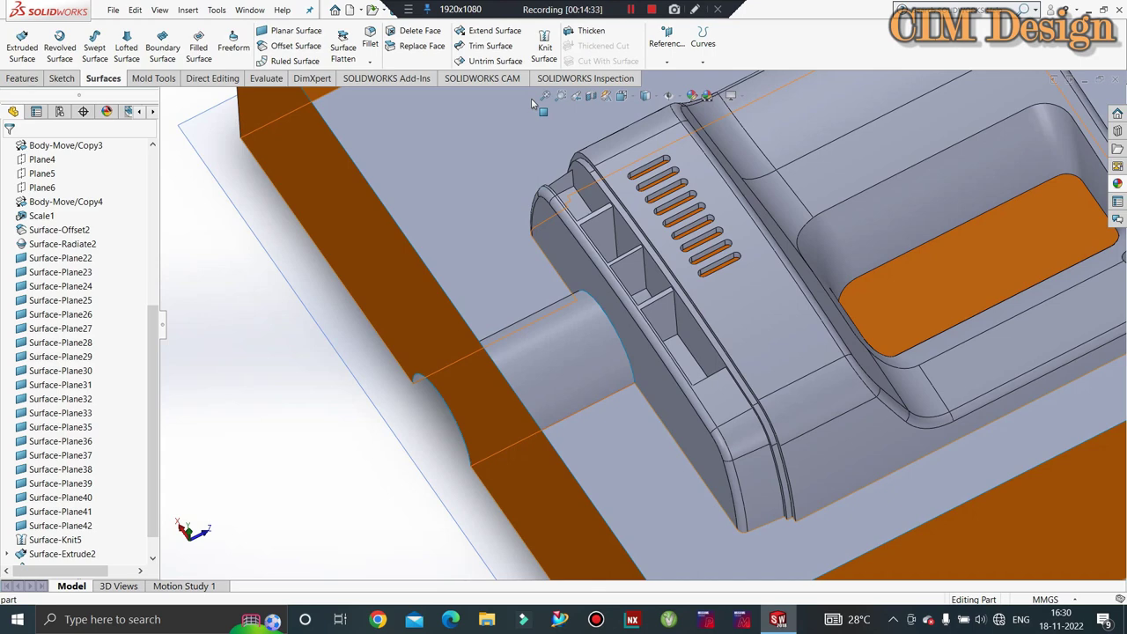
left_click(489, 31)
left_click(436, 394)
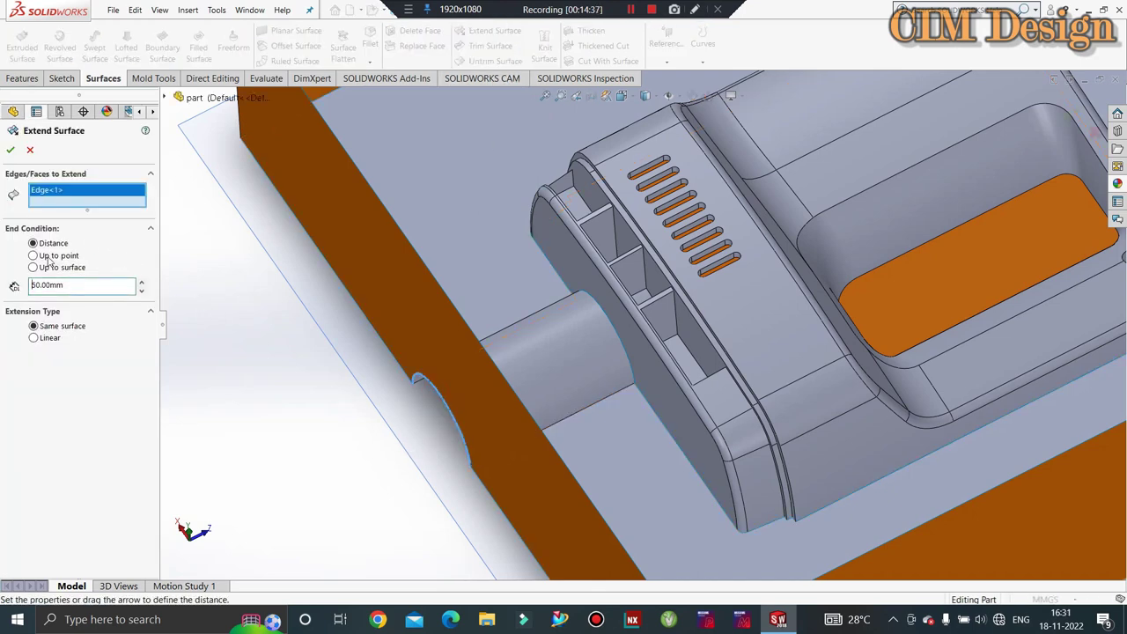
double_click(121, 289)
type("-10")
key("Return")
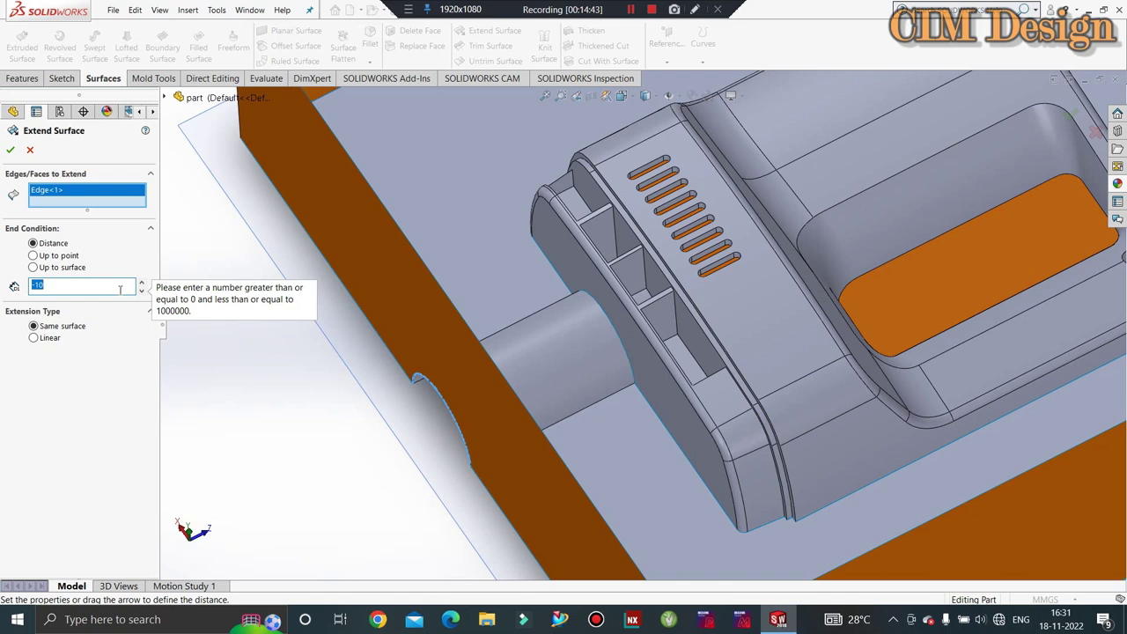
left_click(34, 255)
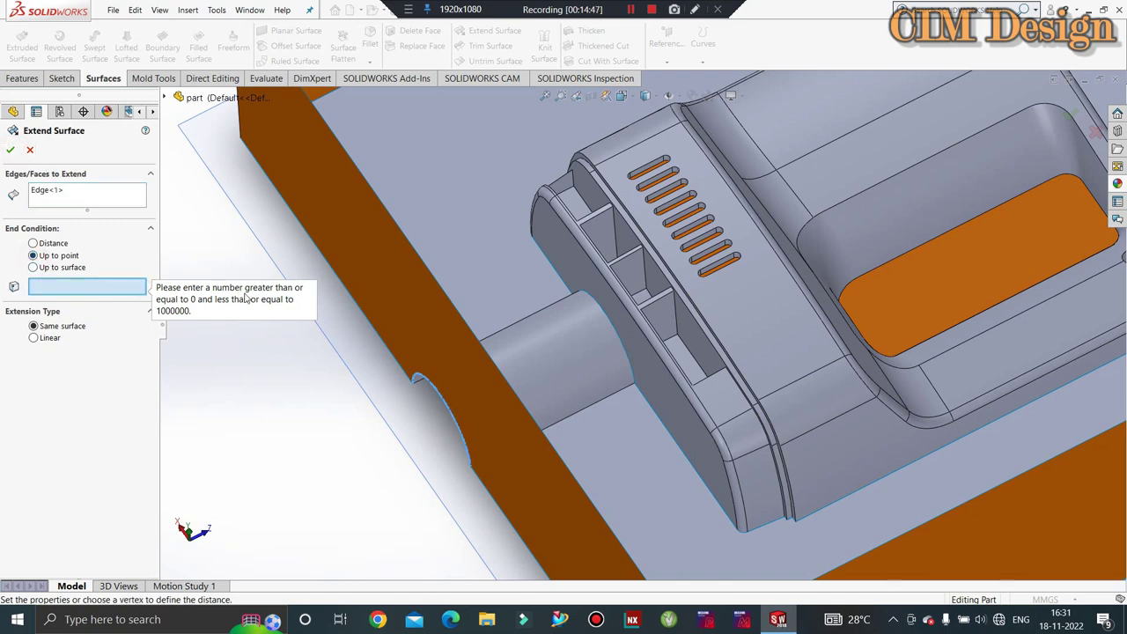
key("Escape")
mouse_move(560, 371)
middle_mouse_down()
mouse_move(536, 415)
mouse_move(565, 394)
middle_mouse_up()
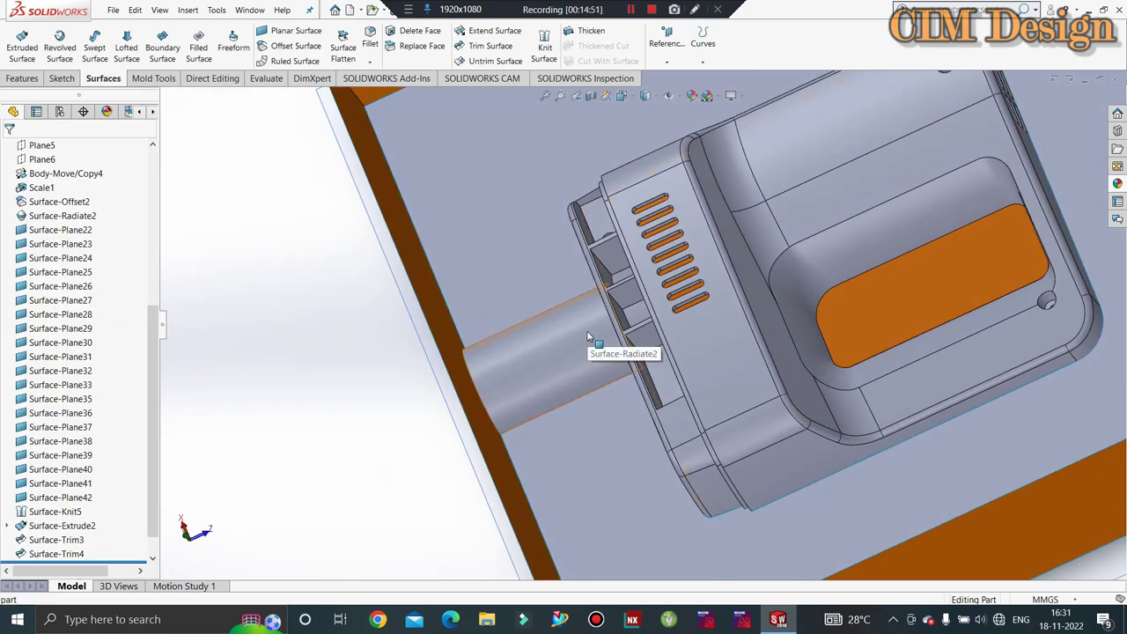
scroll(515, 411, "down", 5)
mouse_move(559, 347)
middle_mouse_down()
mouse_move(590, 267)
mouse_move(446, 390)
mouse_move(511, 335)
middle_mouse_up()
scroll(528, 392, "up", 5)
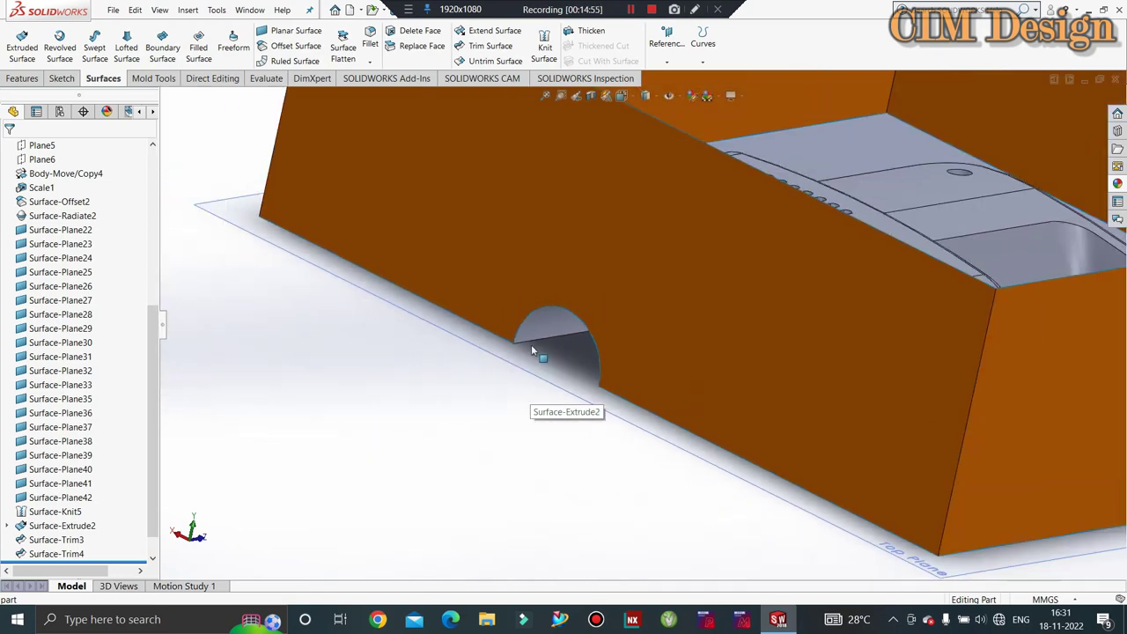
mouse_move(528, 397)
middle_mouse_down()
mouse_move(588, 388)
mouse_move(630, 308)
mouse_move(634, 238)
middle_mouse_up()
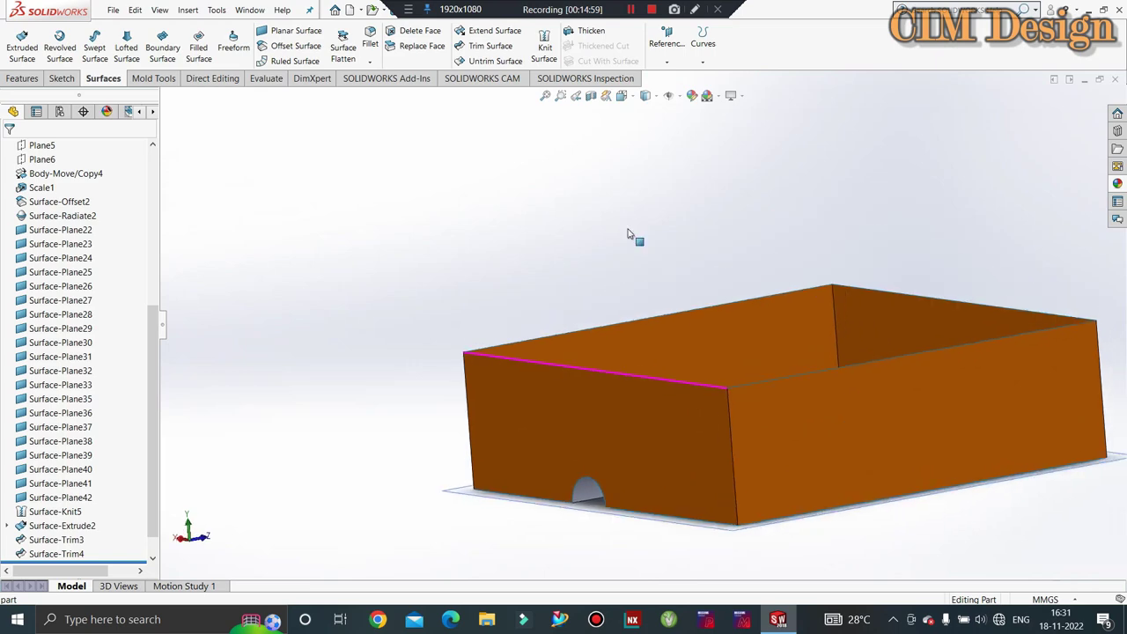
mouse_move(627, 431)
middle_mouse_down()
mouse_move(463, 235)
mouse_move(692, 305)
mouse_move(610, 353)
middle_mouse_up()
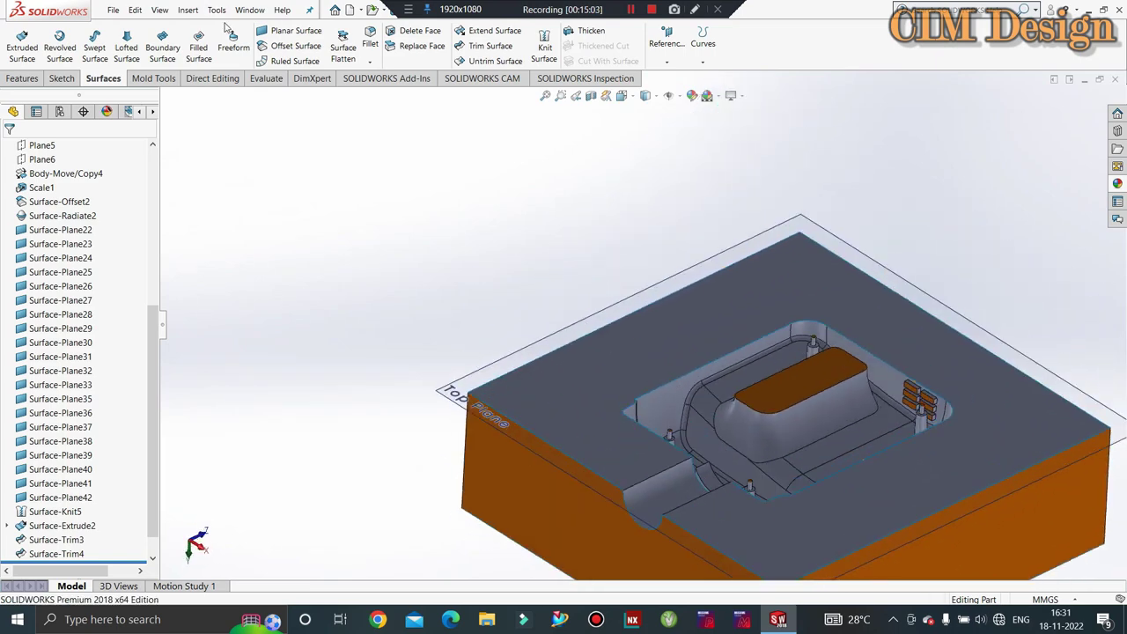
mouse_move(498, 291)
middle_mouse_down()
mouse_move(730, 206)
mouse_move(367, 118)
middle_mouse_up()
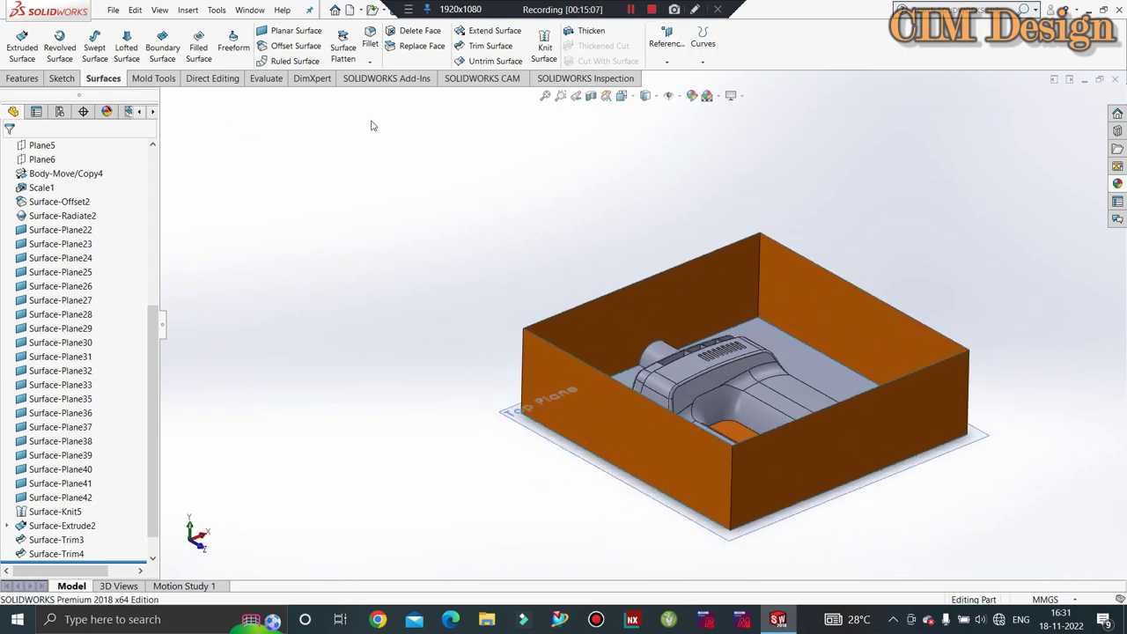
middle_click_drag(837, 376, 726, 348, "ctrl")
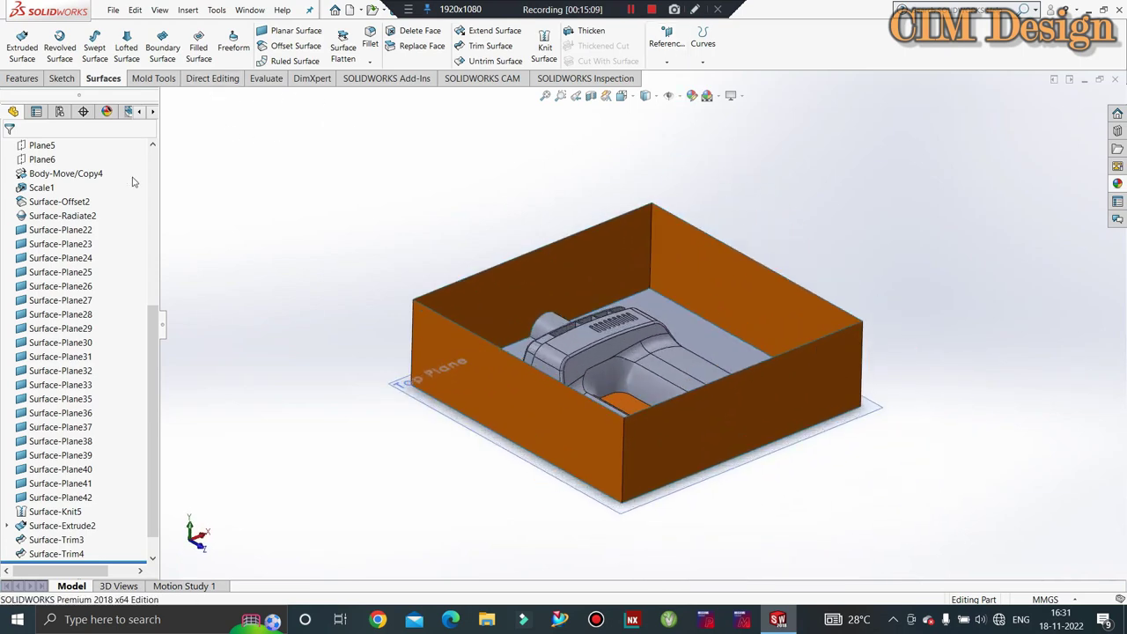
scroll(150, 141, "up", 2)
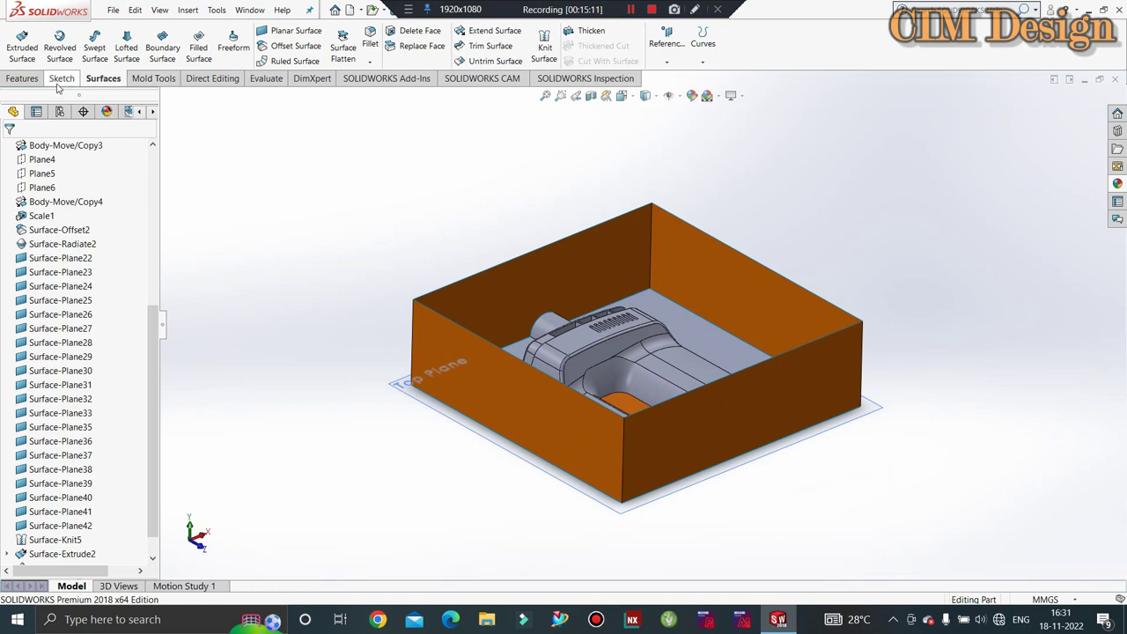
Step: Close the box top with a planar surface bounded by its four top edges
left_click(285, 35)
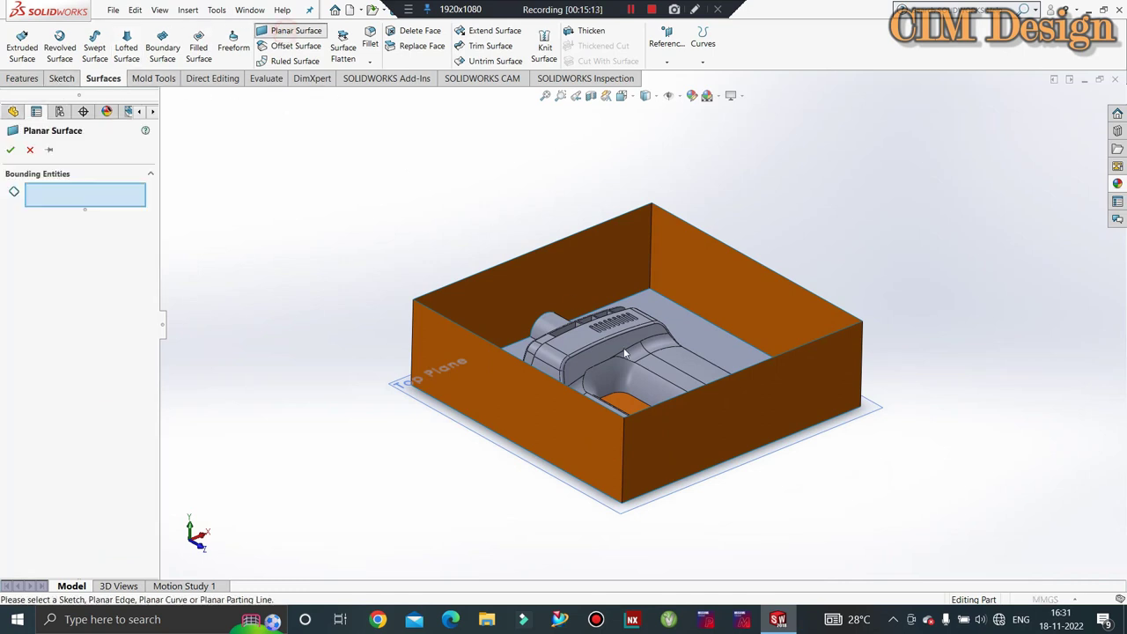
left_click(499, 266)
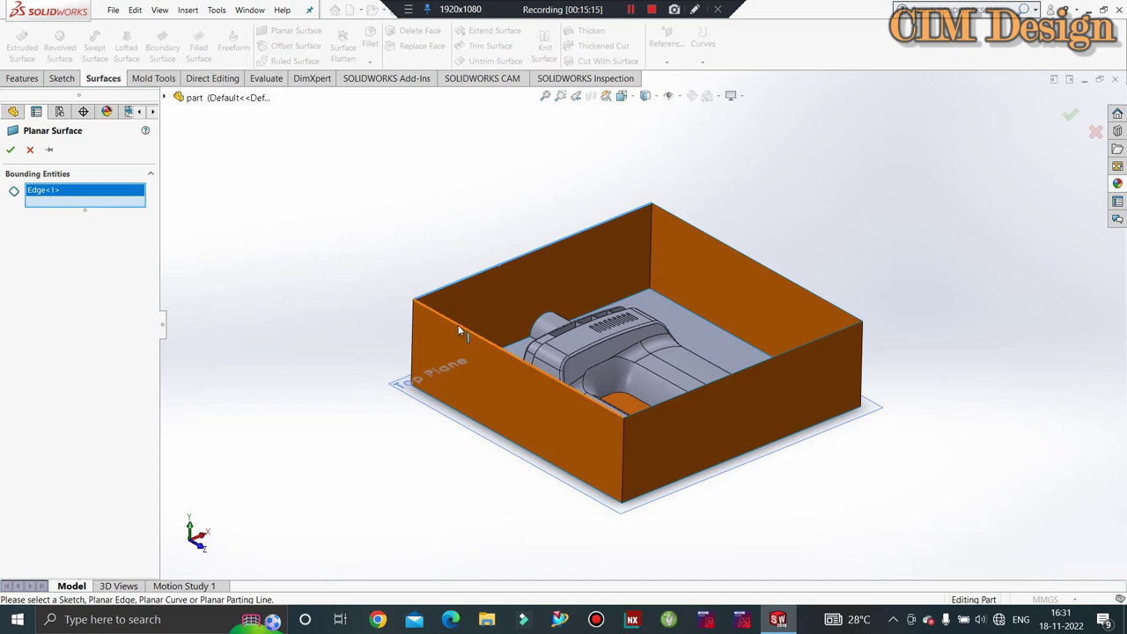
left_click(458, 324)
left_click(752, 259)
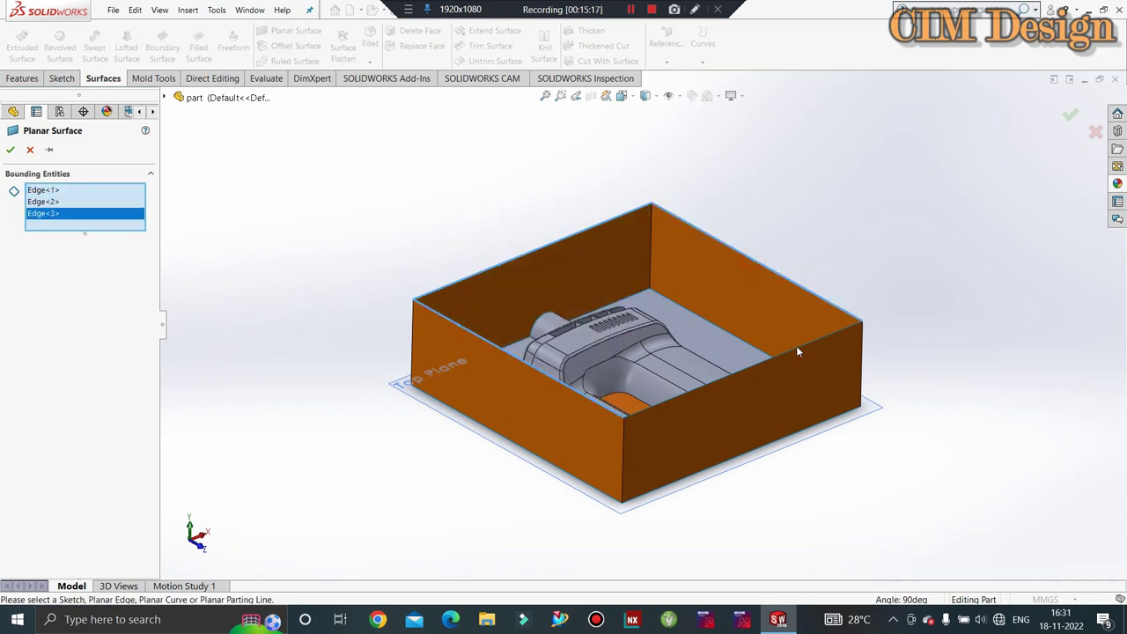
left_click(795, 349)
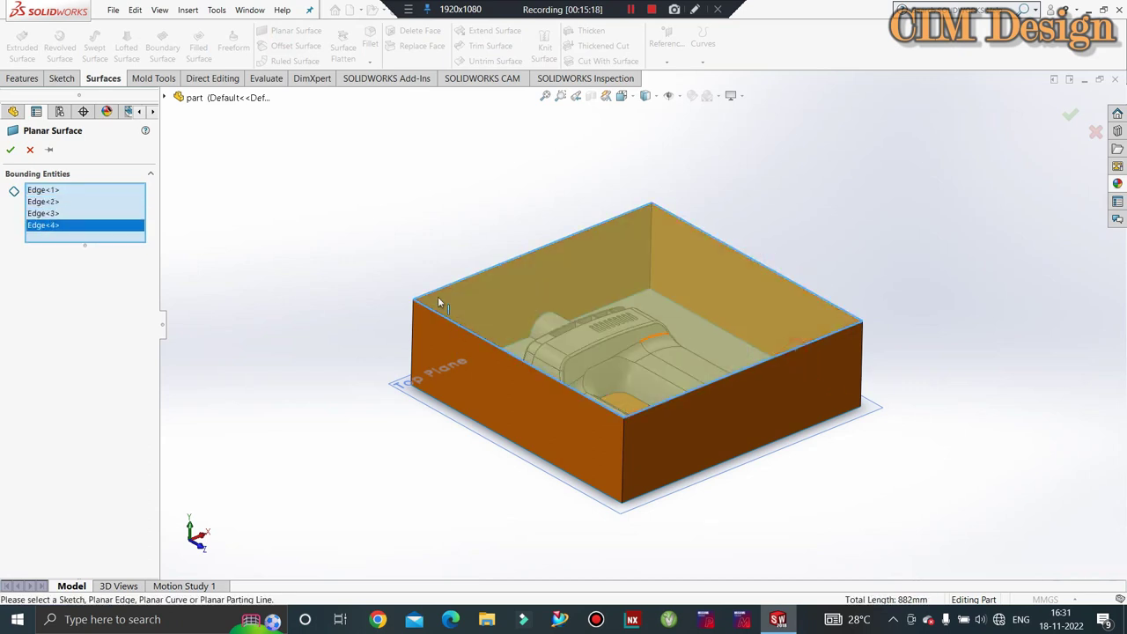
left_click(10, 152)
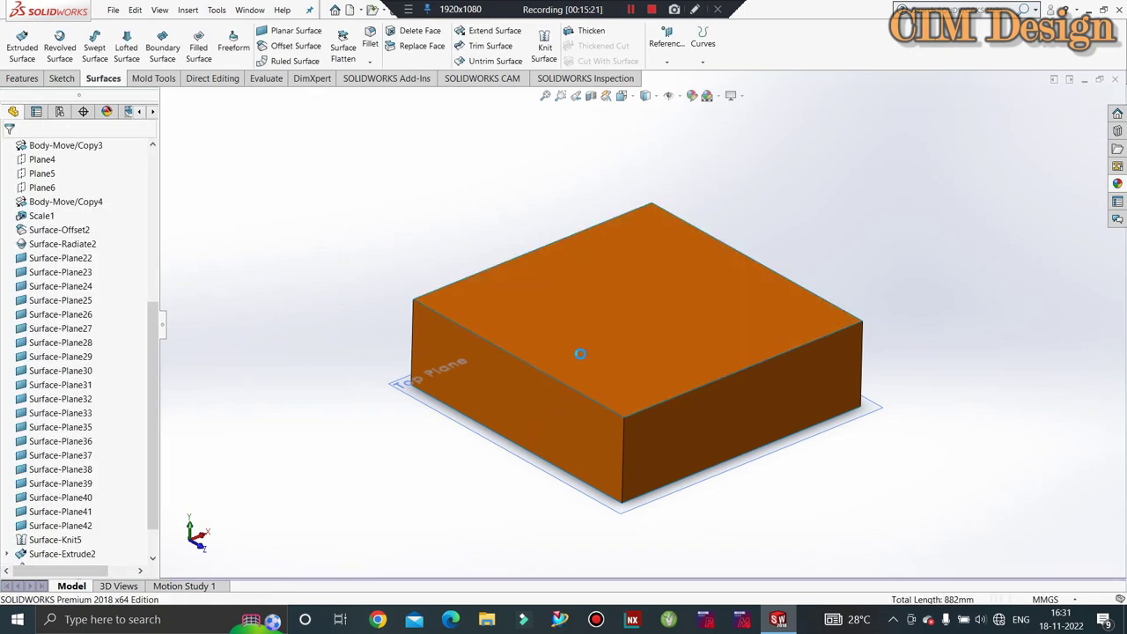
mouse_move(580, 353)
middle_mouse_down()
mouse_move(625, 164)
mouse_move(675, 355)
mouse_move(674, 192)
mouse_move(777, 190)
mouse_move(724, 185)
middle_mouse_up()
Step: Knit Surface-Trim4, Surface-Knit5, Surface-Plane43 and Surface-Trim3 into a solid and section it on Front Plane
left_click(544, 46)
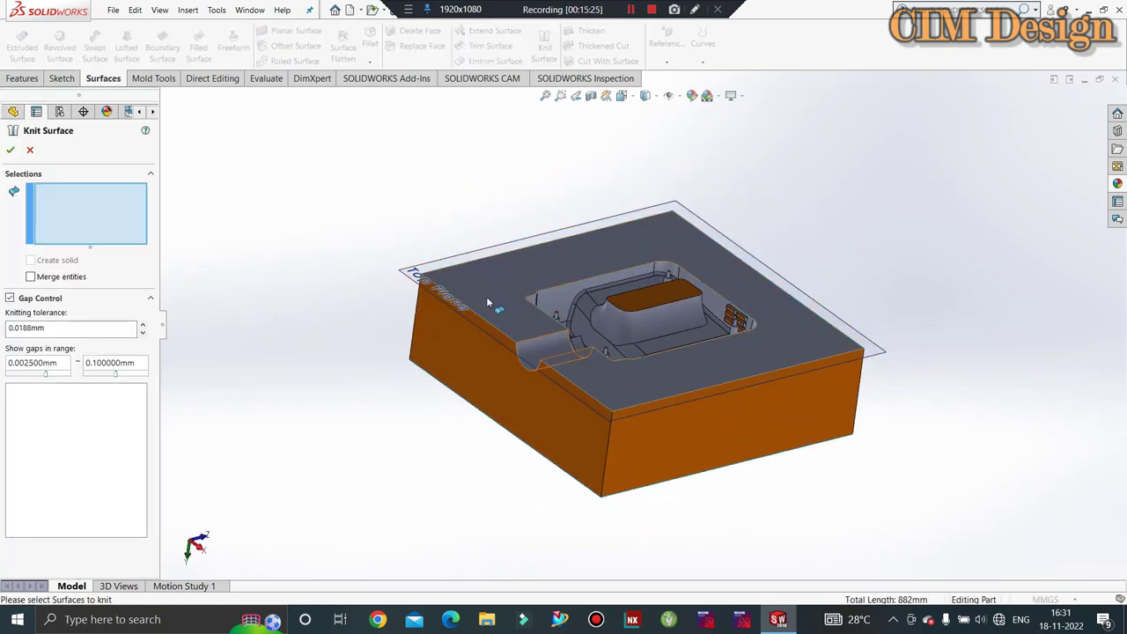
left_click(635, 253)
left_click_drag(888, 188, 379, 521)
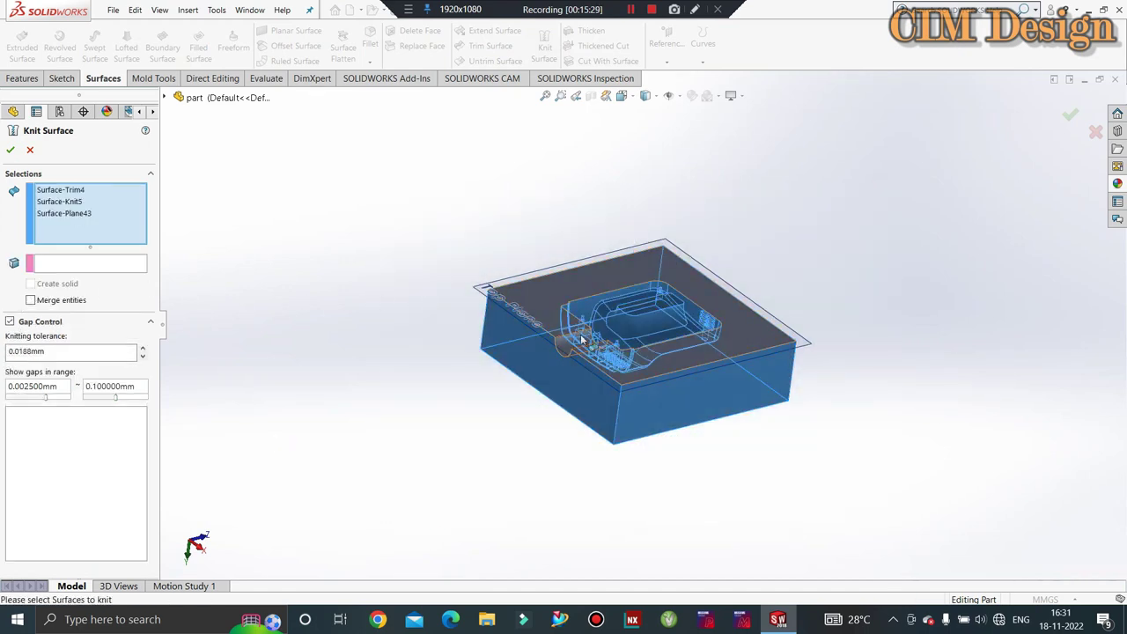
left_click(529, 284)
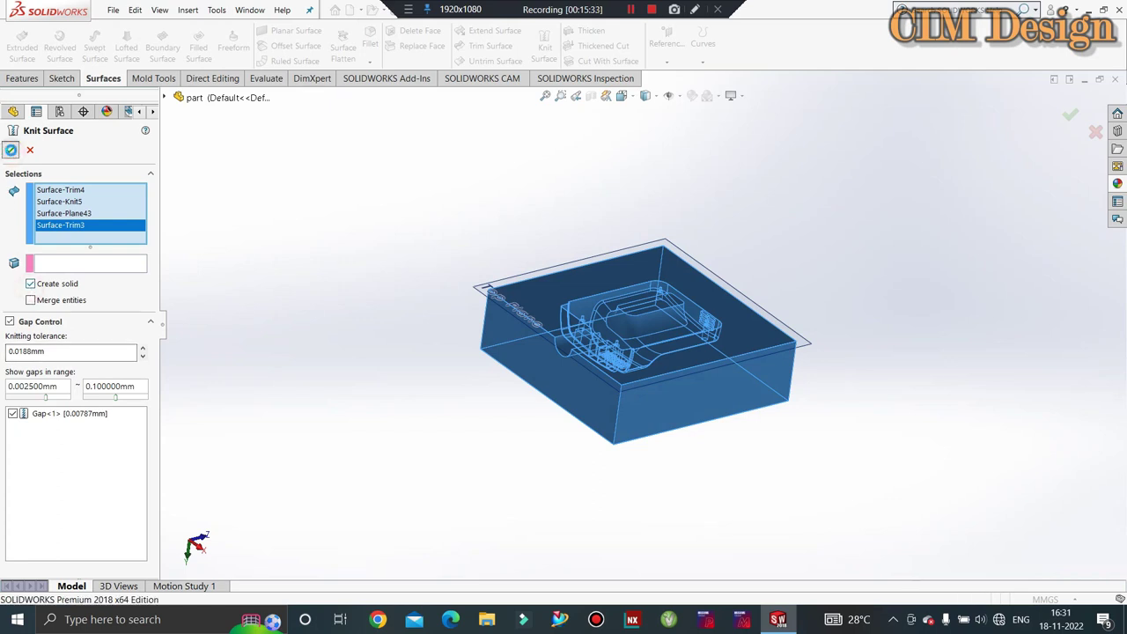
left_click(11, 150)
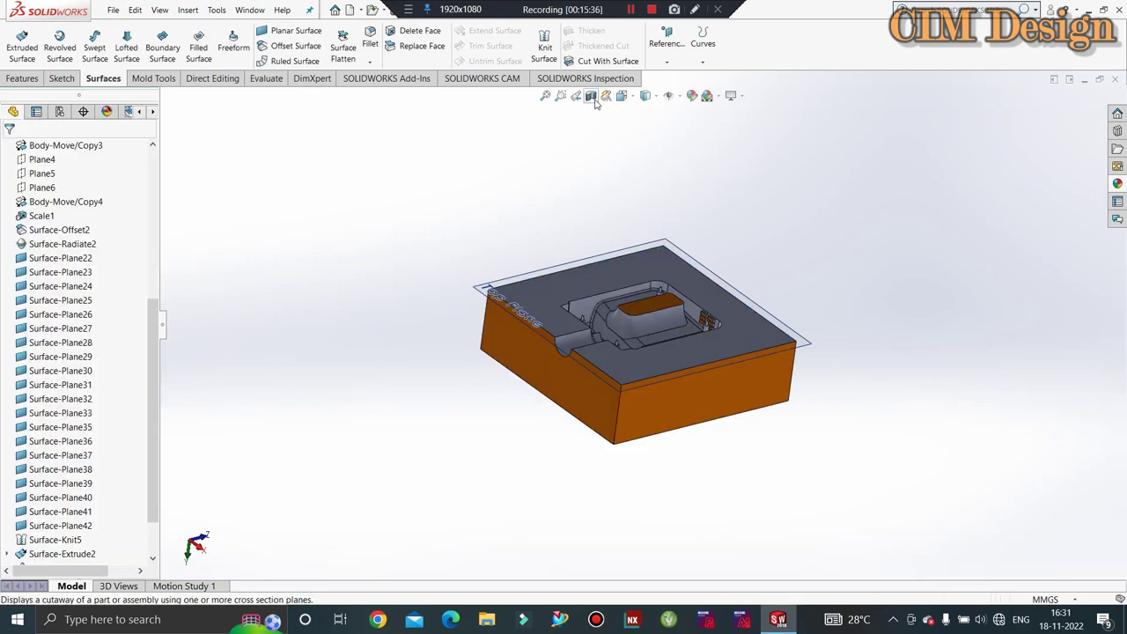
left_click(591, 96)
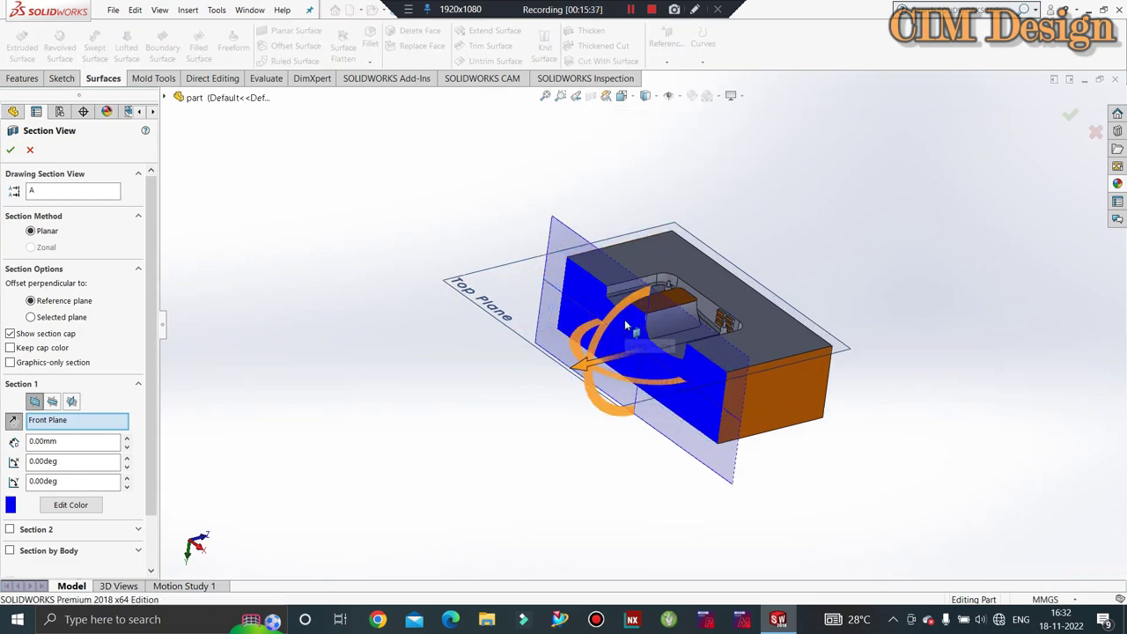
Step: Close the section view and zoom in on the cavity near the housing's cable outlet
key("Escape")
mouse_move(478, 332)
middle_mouse_down()
mouse_move(441, 430)
mouse_move(461, 445)
mouse_move(368, 478)
middle_mouse_up()
scroll(604, 357, "down", 3)
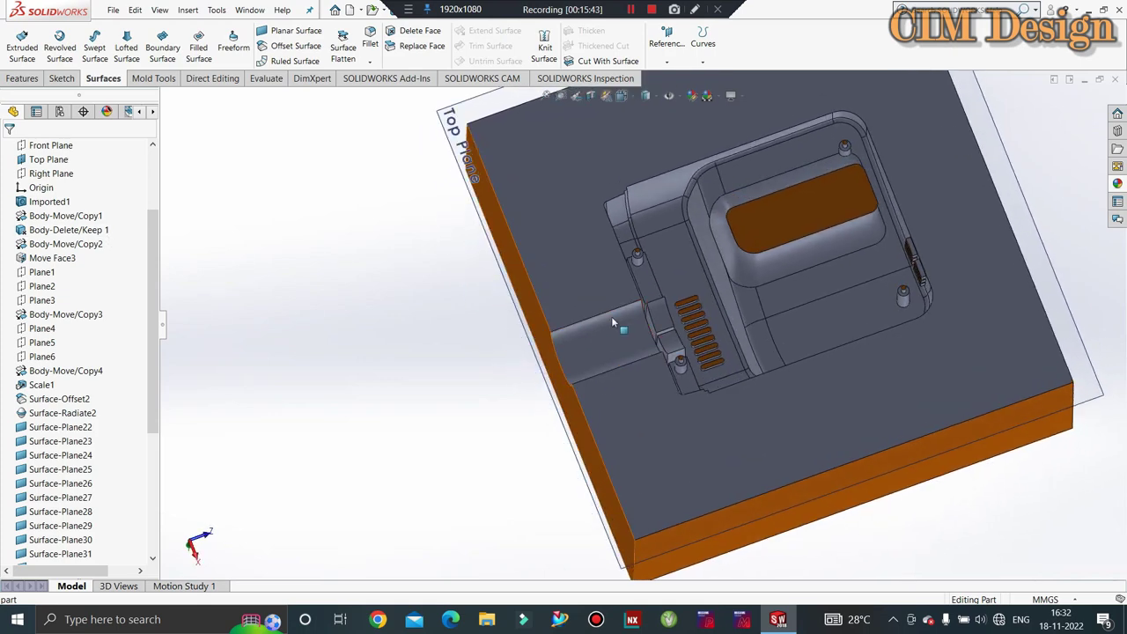
scroll(574, 379, "up", 3)
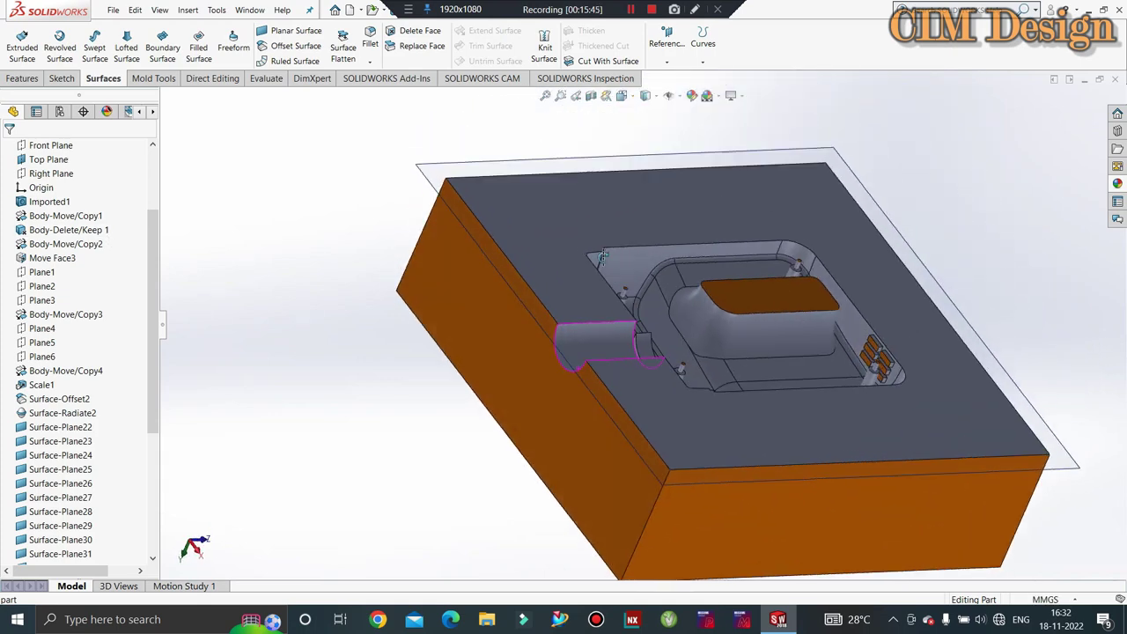
middle_click_drag(642, 371, 319, 300)
scroll(318, 300, "down", 3)
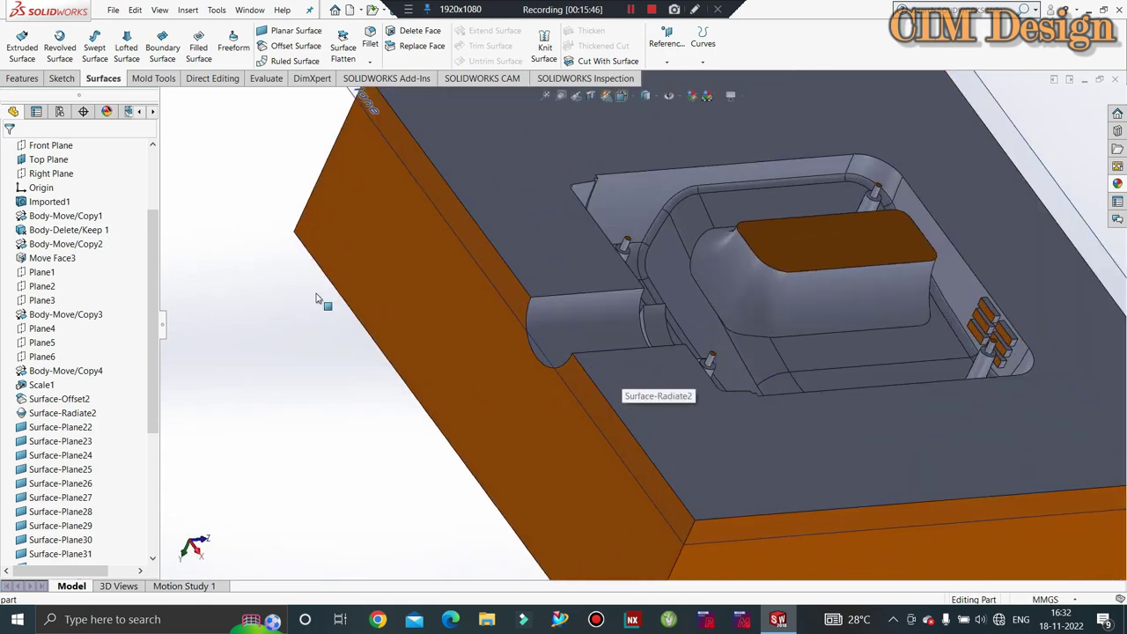
Step: Start a sketch on the mold's top face, viewed Normal To and from the bottom
left_click(52, 81)
left_click(18, 44)
left_click(520, 215)
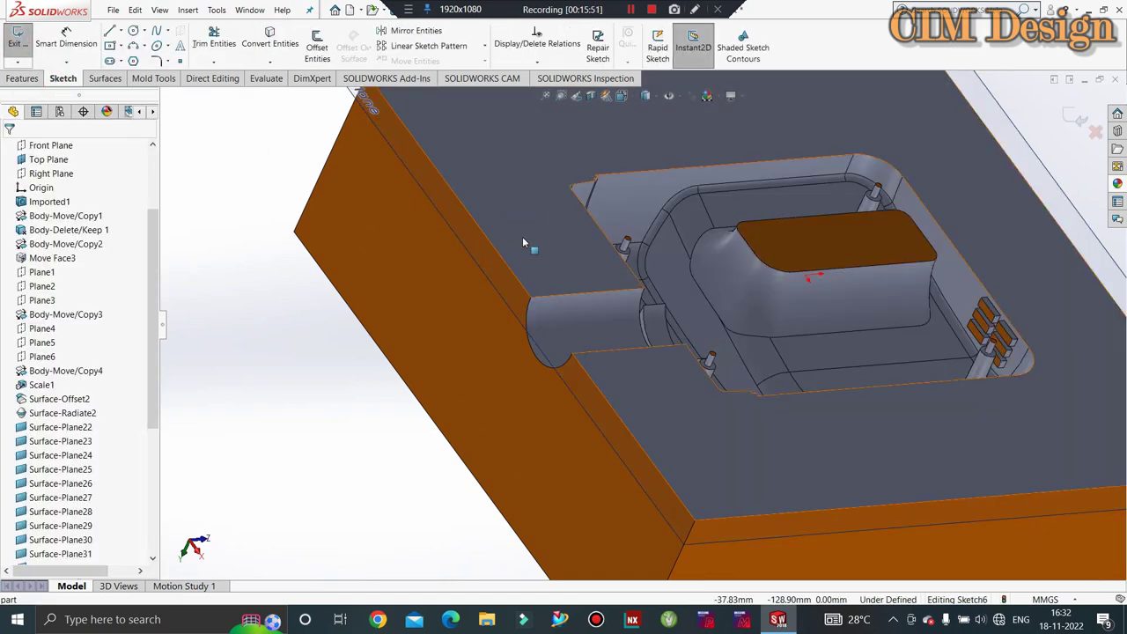
key("space")
left_click(553, 290)
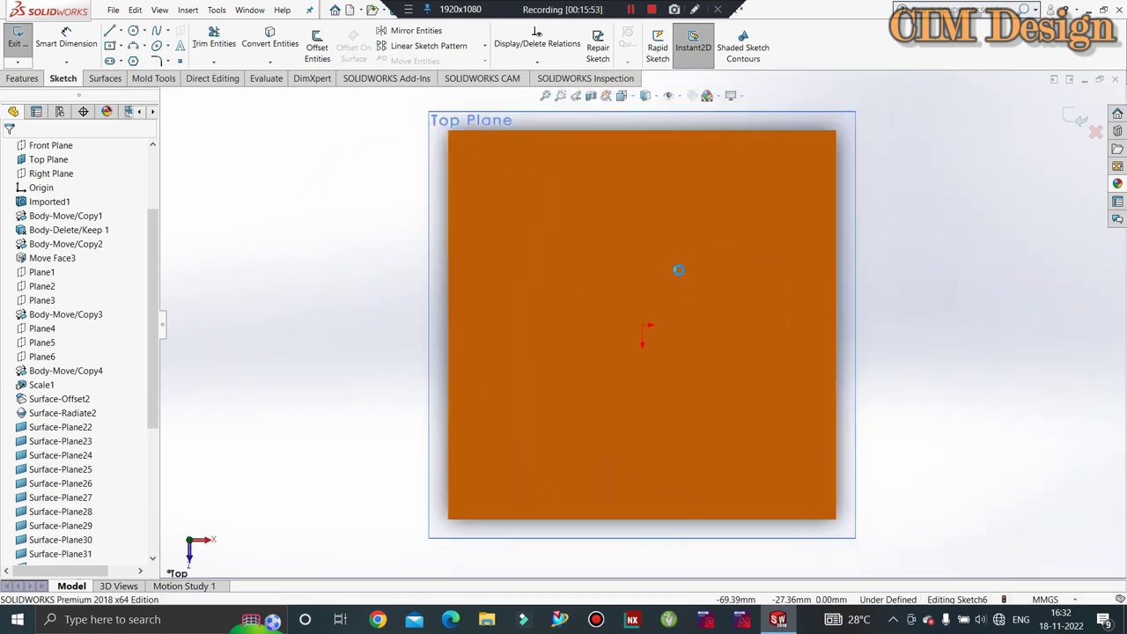
key("space")
left_click(670, 320)
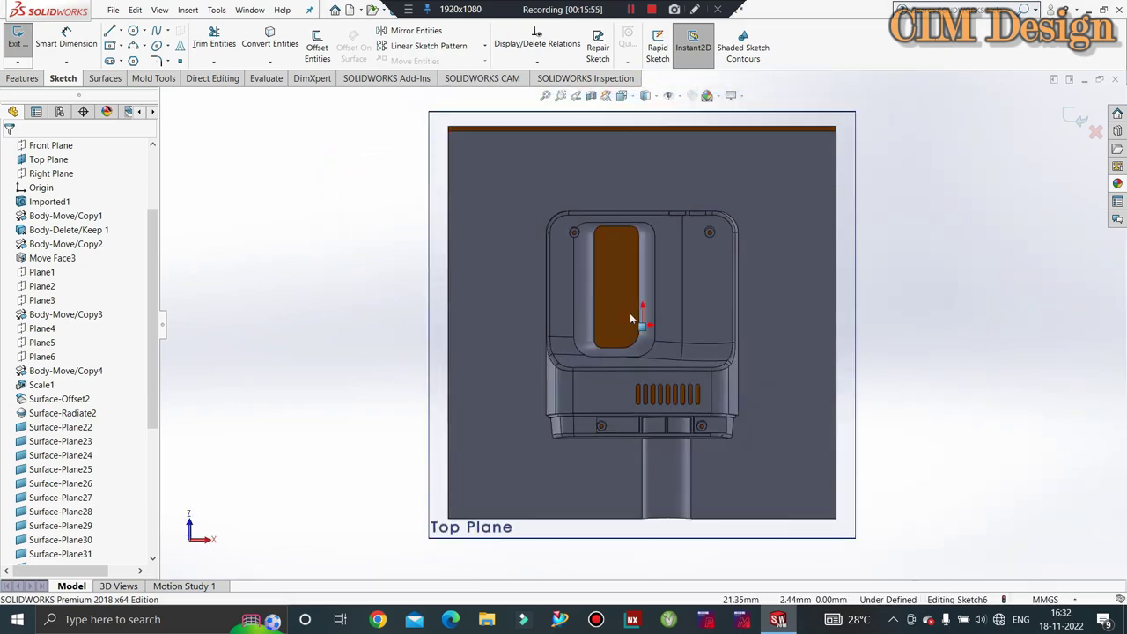
scroll(709, 551, "down", 2)
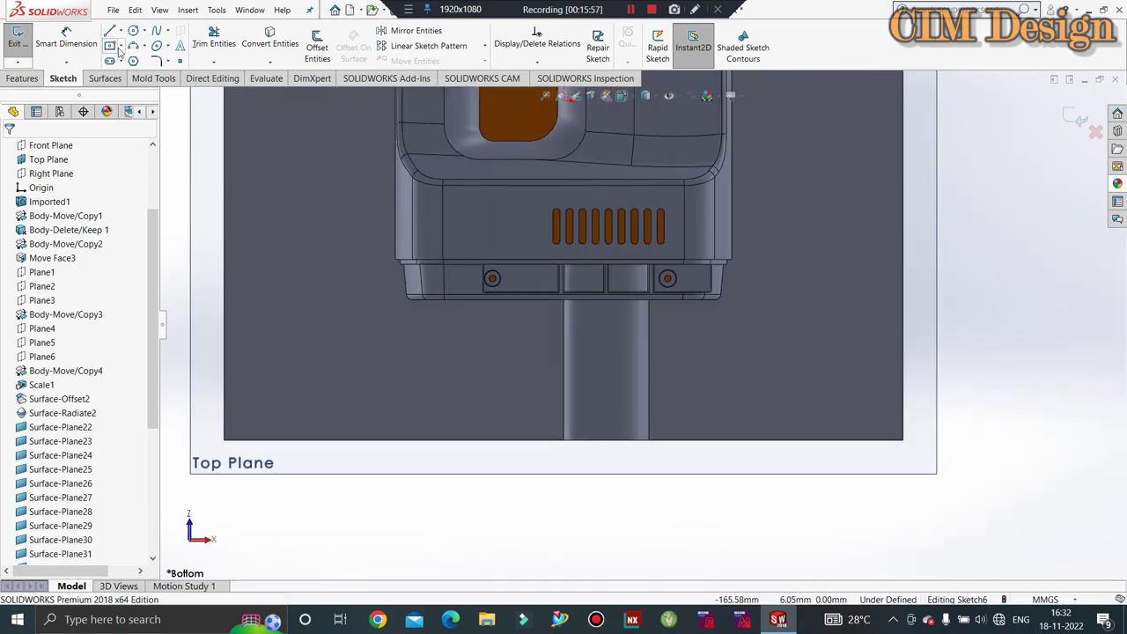
Step: Draw a corner rectangle from the block's lower edge enclosing the cable outlet
left_click(120, 44)
left_click(220, 61)
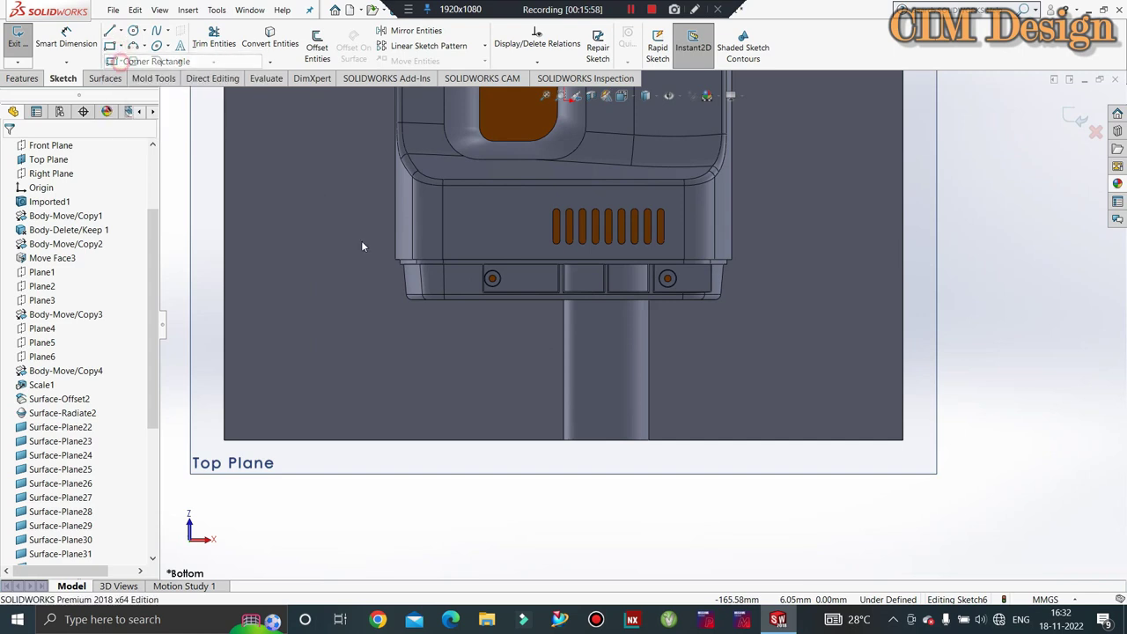
left_click(486, 438)
left_click(705, 359)
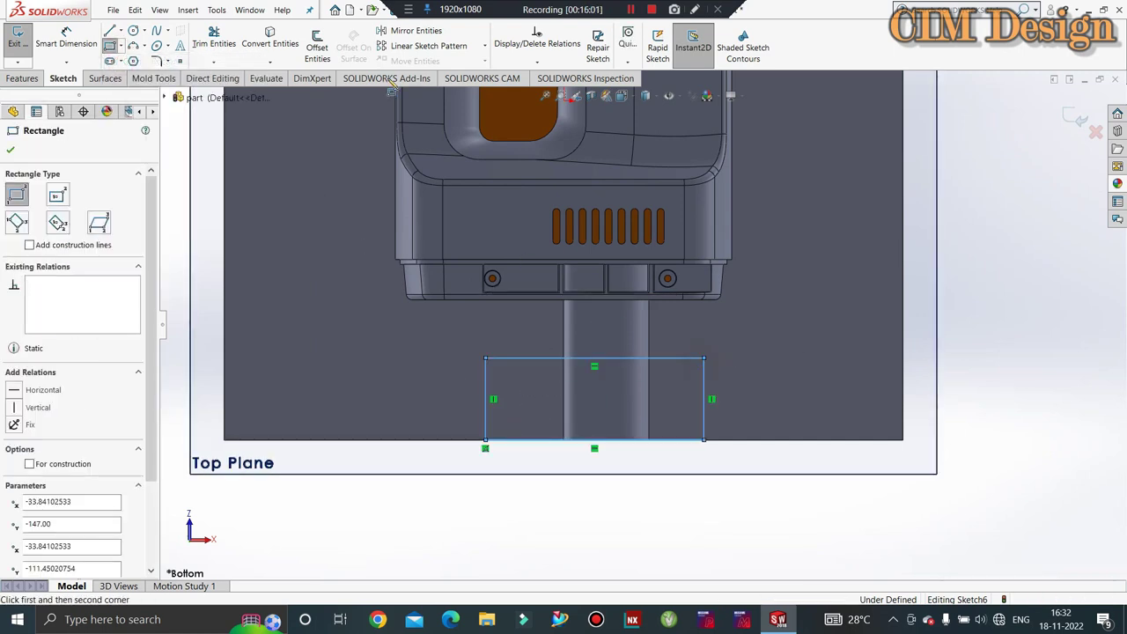
key("Escape")
Step: Dimension the rectangle's top edge 20 mm from the part outline and exit the sketch
left_click(66, 40)
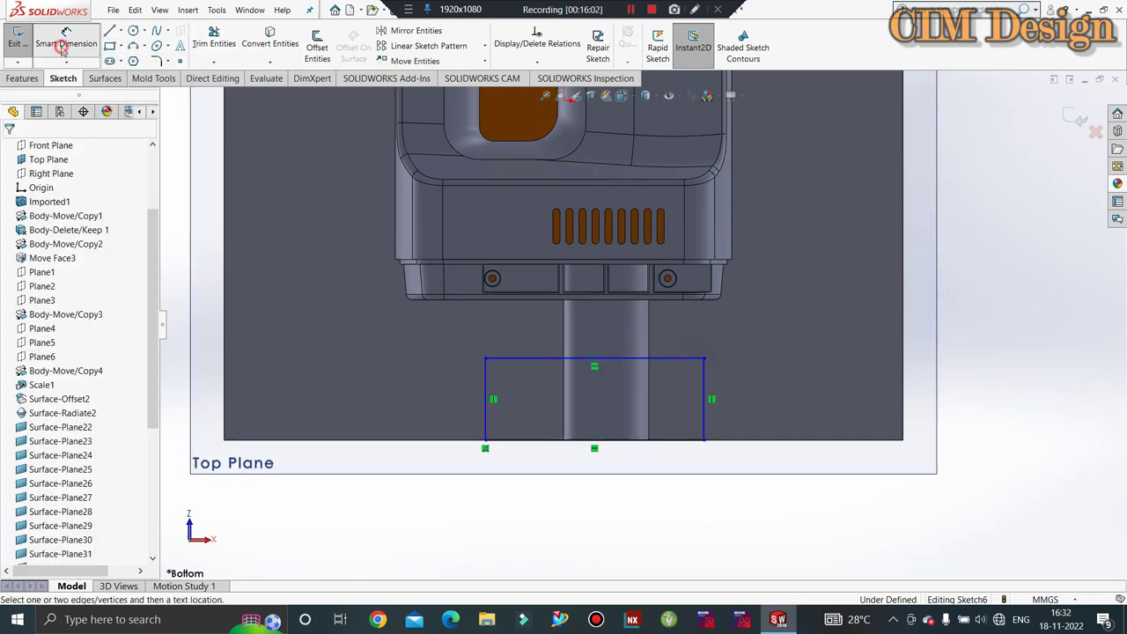
left_click(558, 301)
left_click(539, 358)
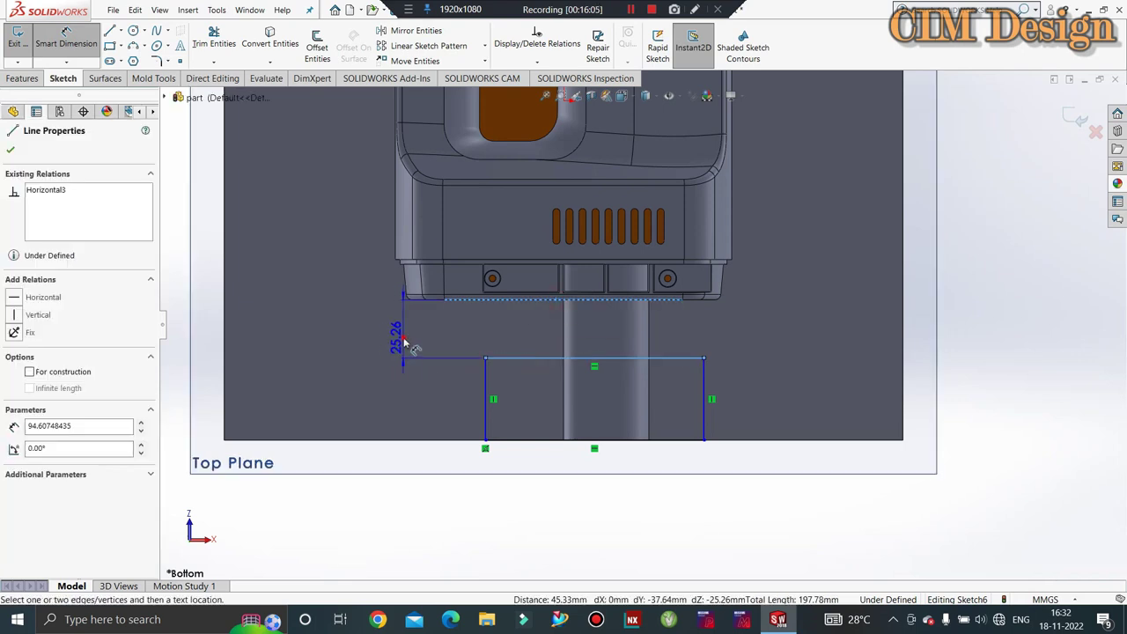
left_click(404, 344)
type("20")
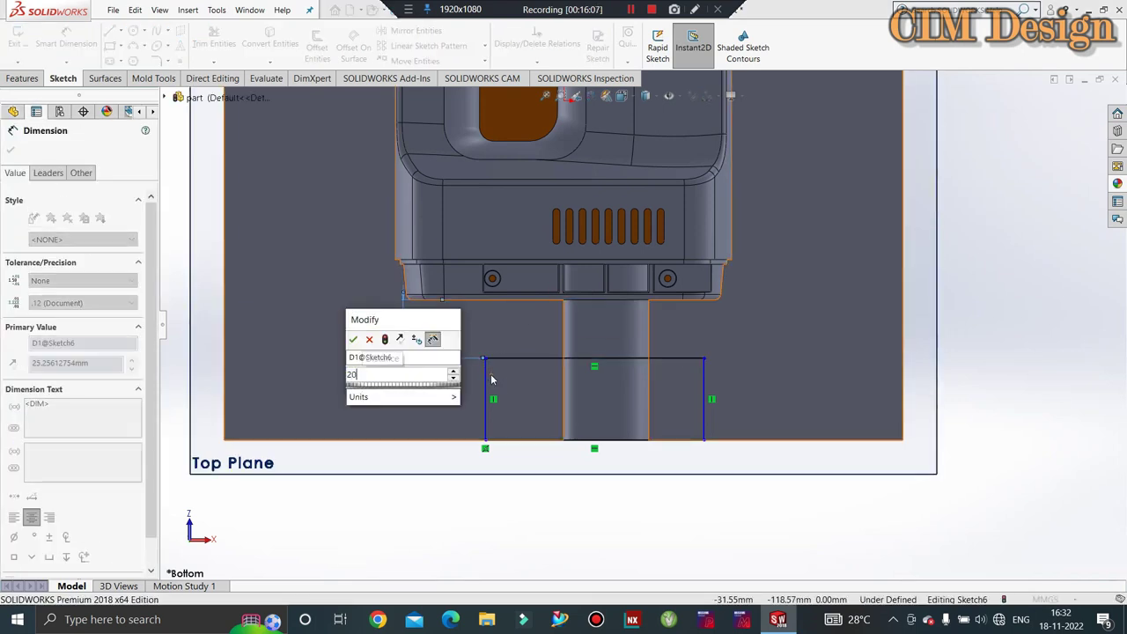
key("Return")
key("Escape")
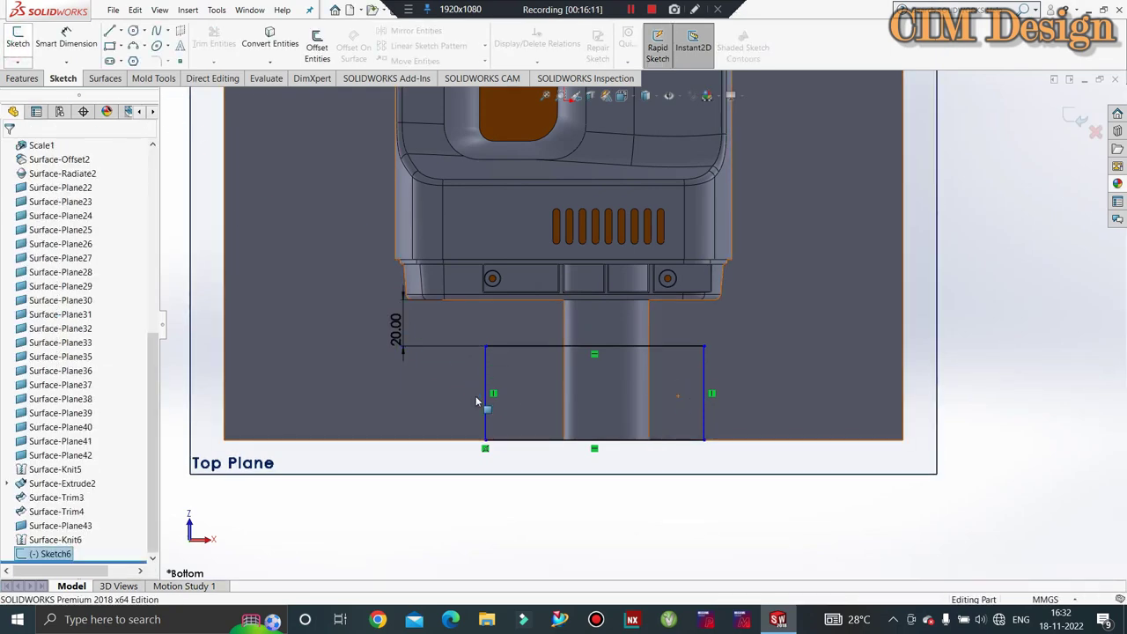
key("ctrl+b")
Step: Extrude Sketch6 downward into the block as Boss-Extrude3, filling the area around the cable
middle_click_drag(431, 335, 88, 112)
left_click(32, 81)
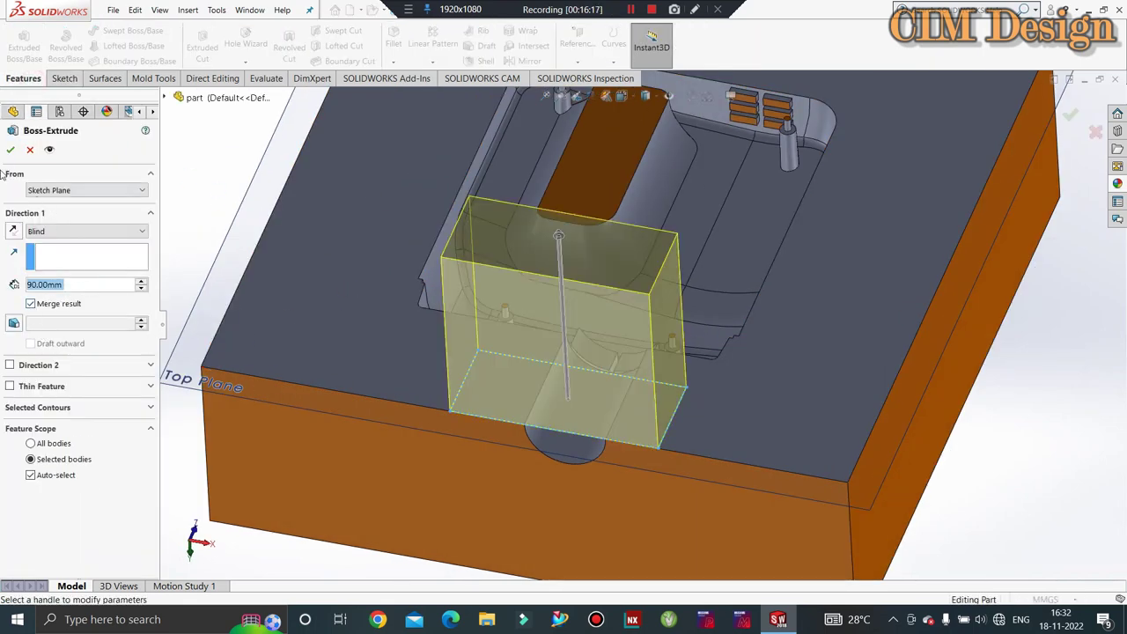
left_click(13, 232)
left_click(280, 299)
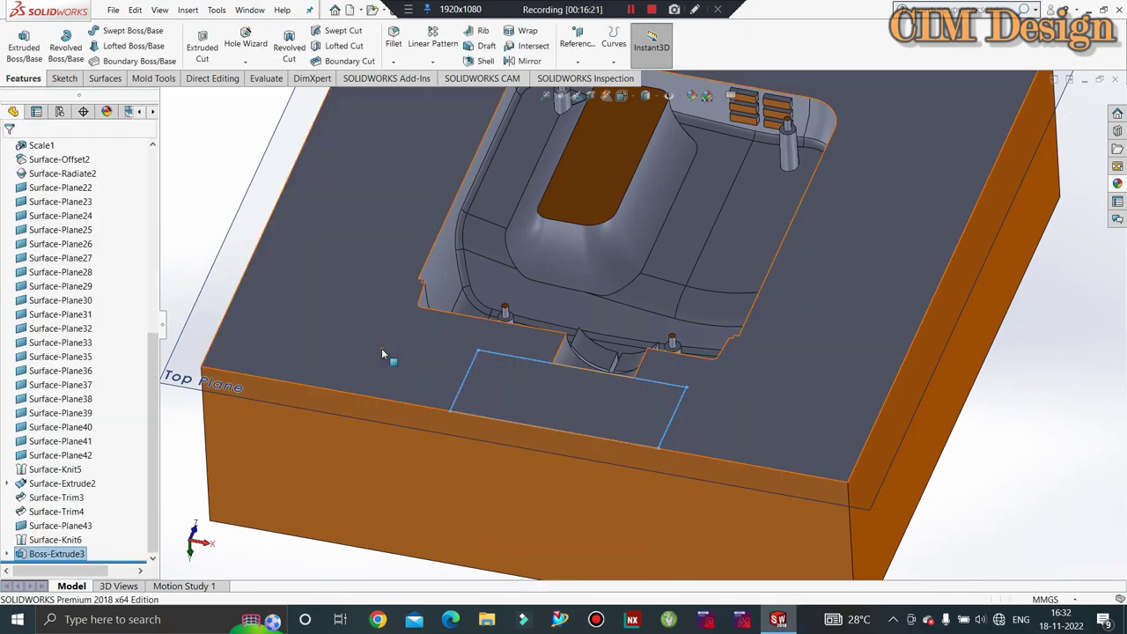
middle_click_drag(397, 354, 306, 280)
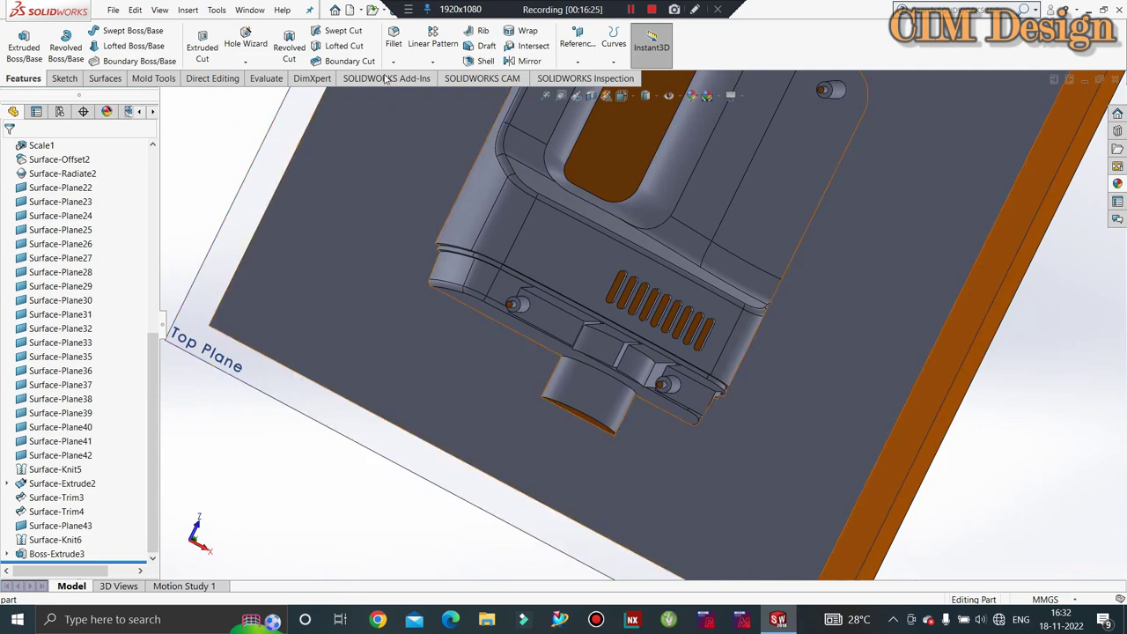
left_click(393, 37)
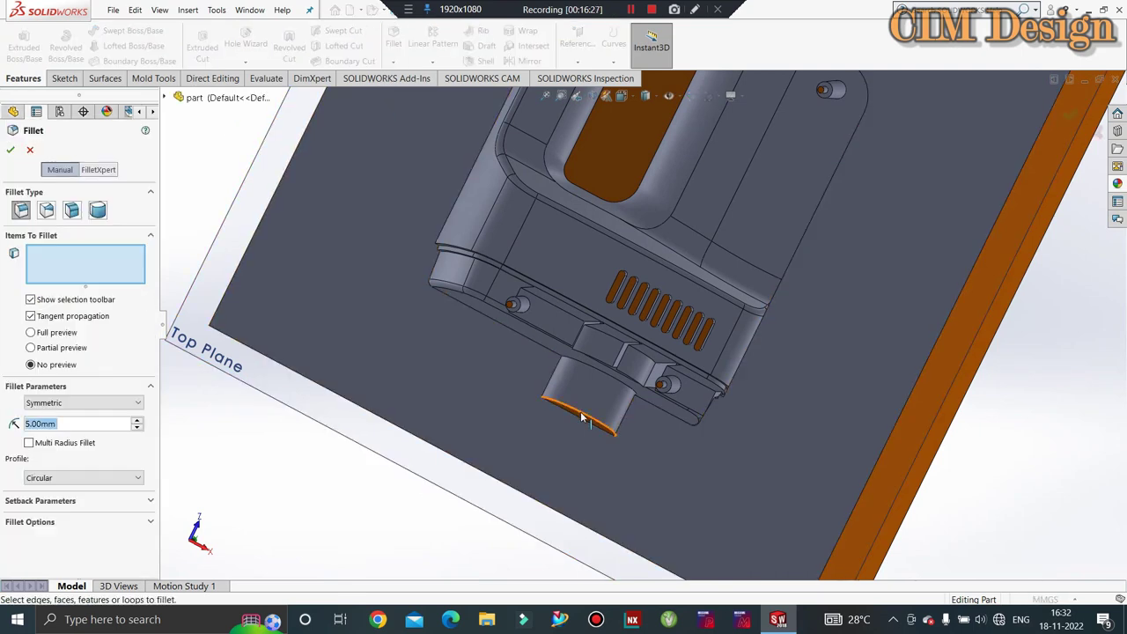
Step: Cancel the fillet and orbit around the block to inspect the filled cable-outlet region
key("Escape")
mouse_move(585, 414)
middle_mouse_down()
mouse_move(580, 368)
mouse_move(523, 318)
middle_mouse_up()
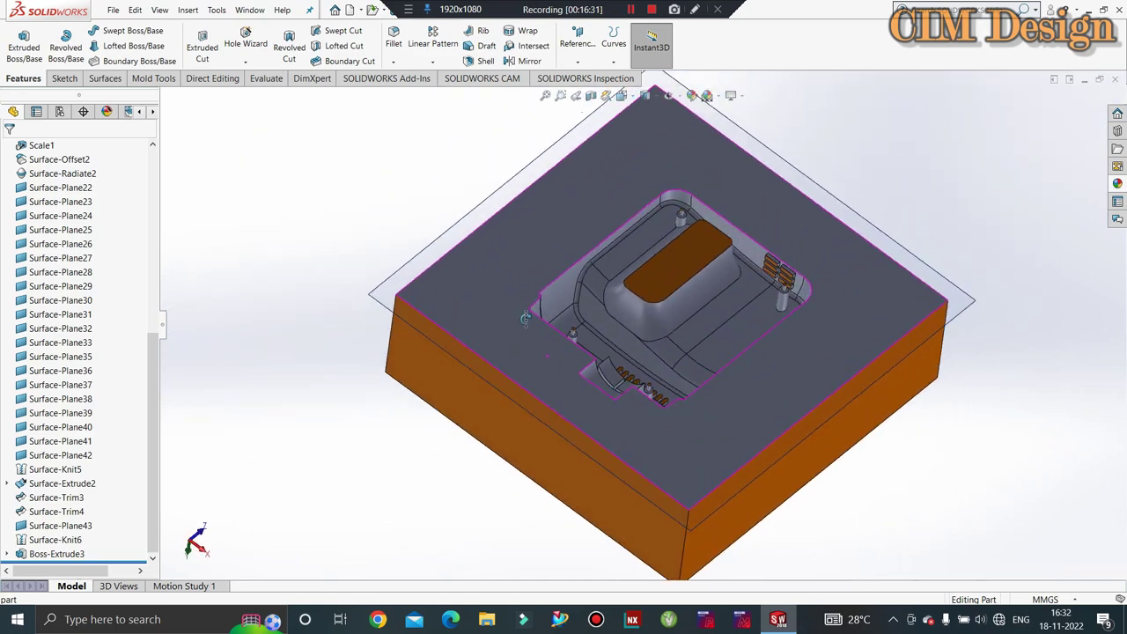
mouse_move(455, 348)
middle_mouse_down()
mouse_move(344, 251)
mouse_move(537, 258)
middle_mouse_up()
scroll(556, 306, "down", 5)
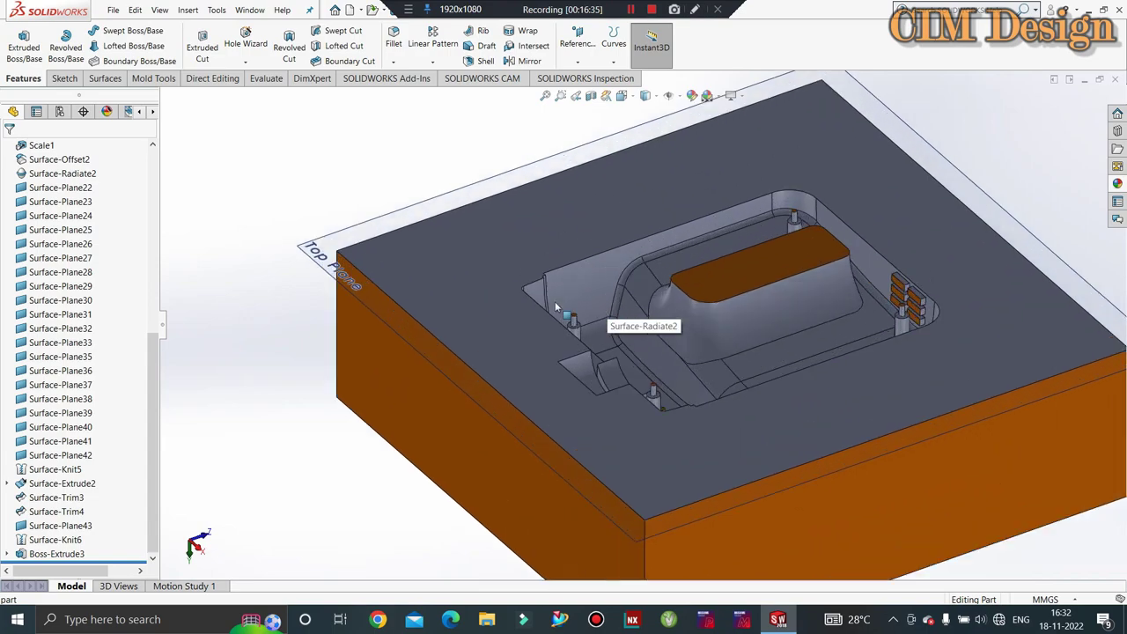
mouse_move(548, 298)
middle_mouse_down()
mouse_move(507, 204)
mouse_move(424, 319)
middle_mouse_up()
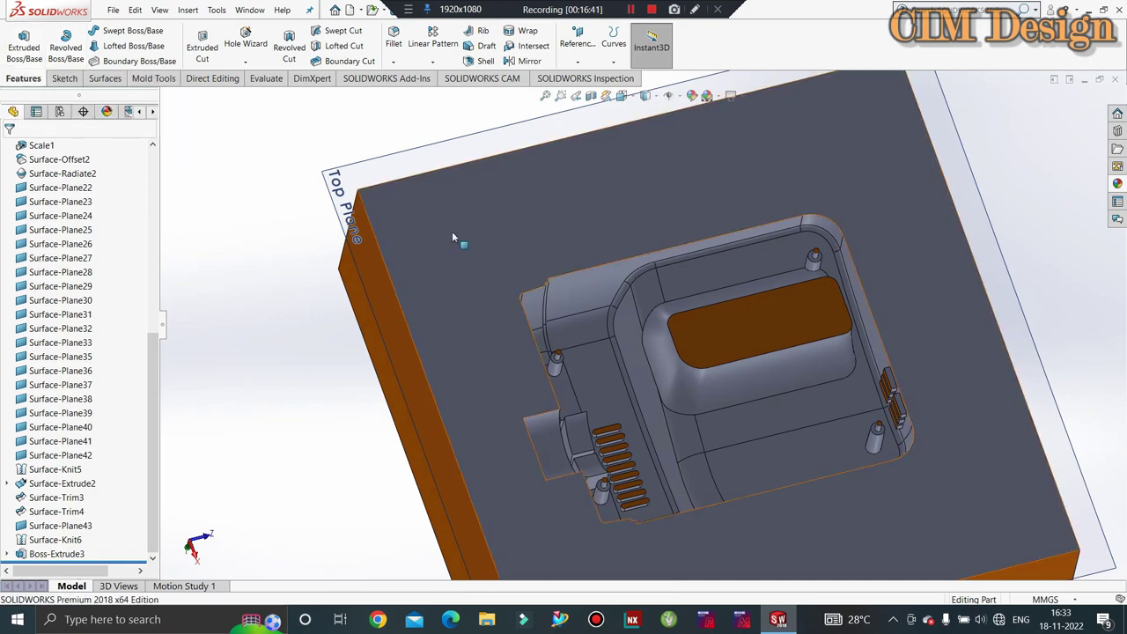
middle_click_drag(438, 208, 472, 255)
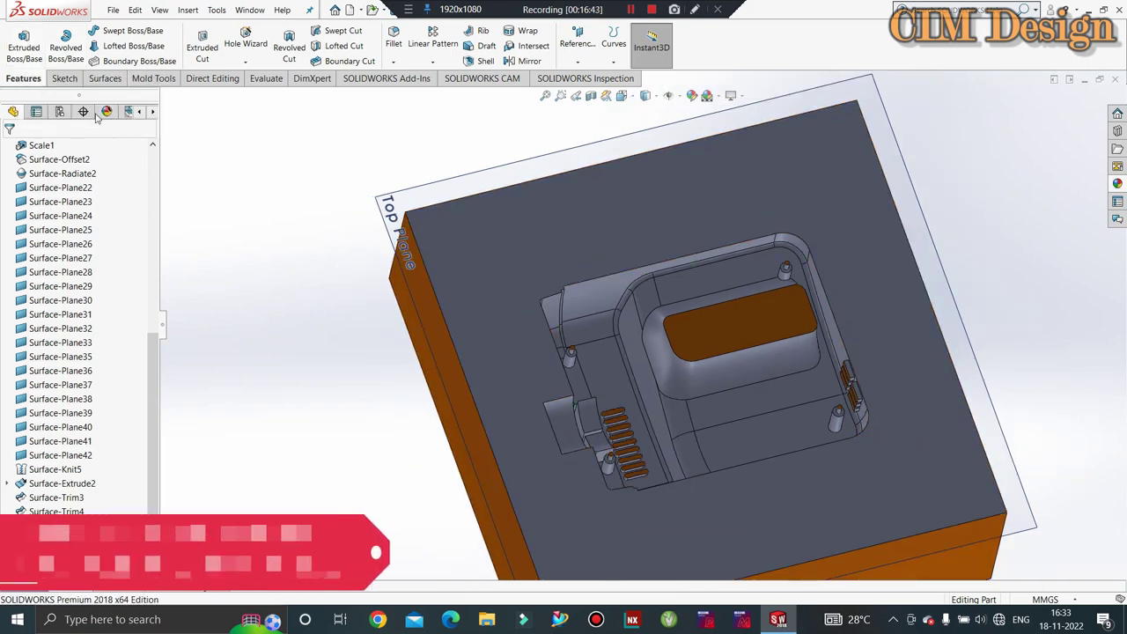
Step: Start a new sketch on the mold block's top face and view it normal to the sketch plane
left_click(24, 37)
left_click(495, 234)
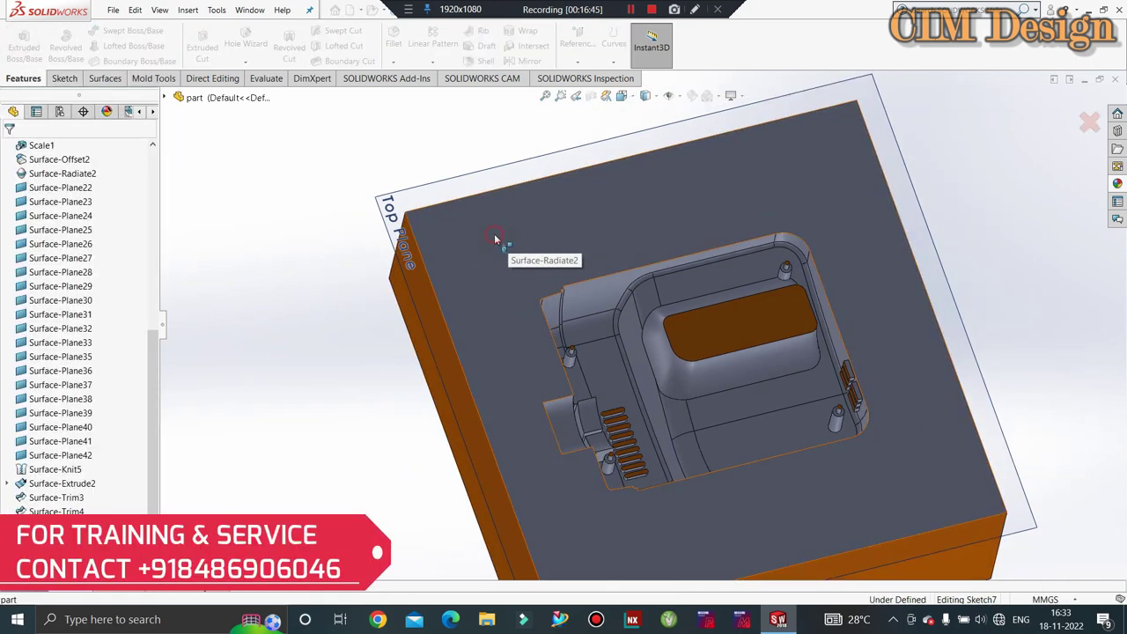
key("space")
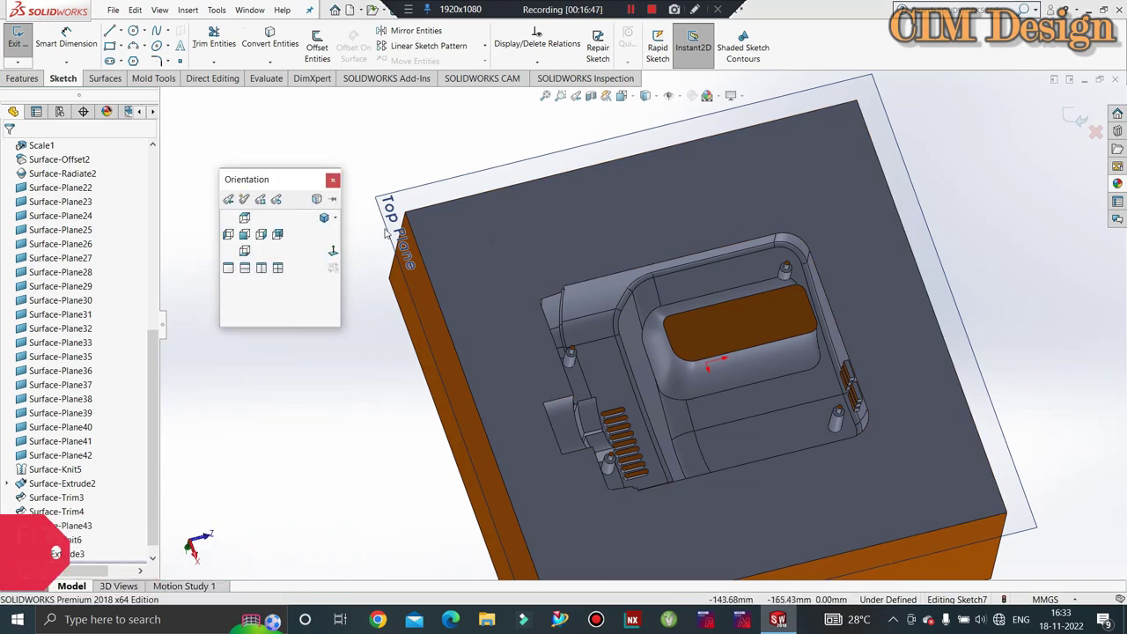
left_click(247, 252)
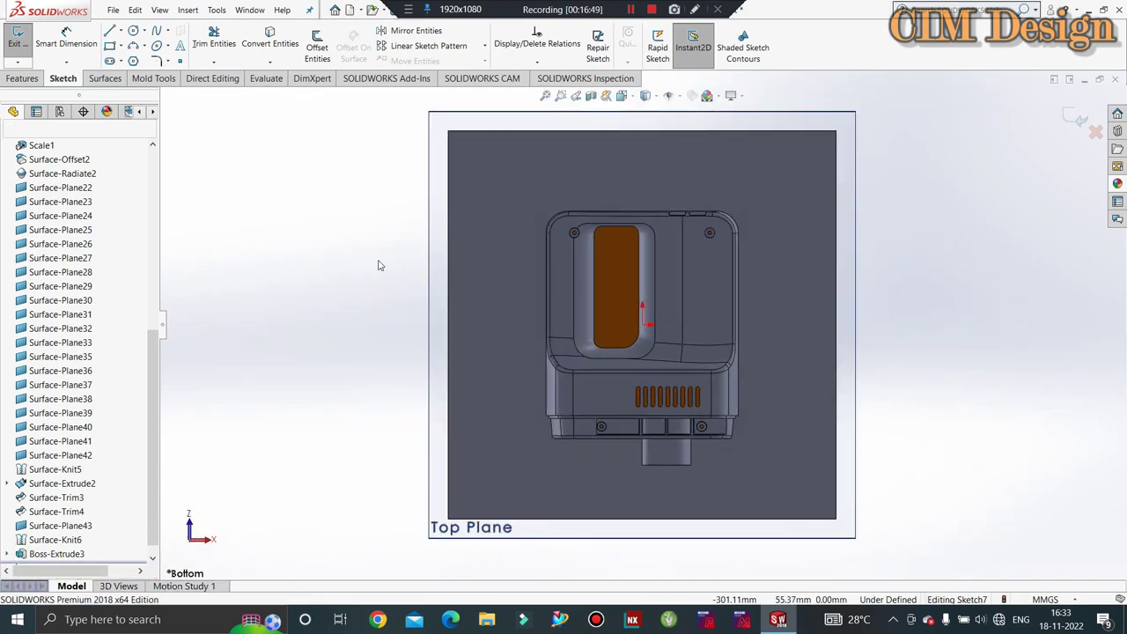
Step: Draw a corner rectangle at the block's top-left corner
left_click(120, 45)
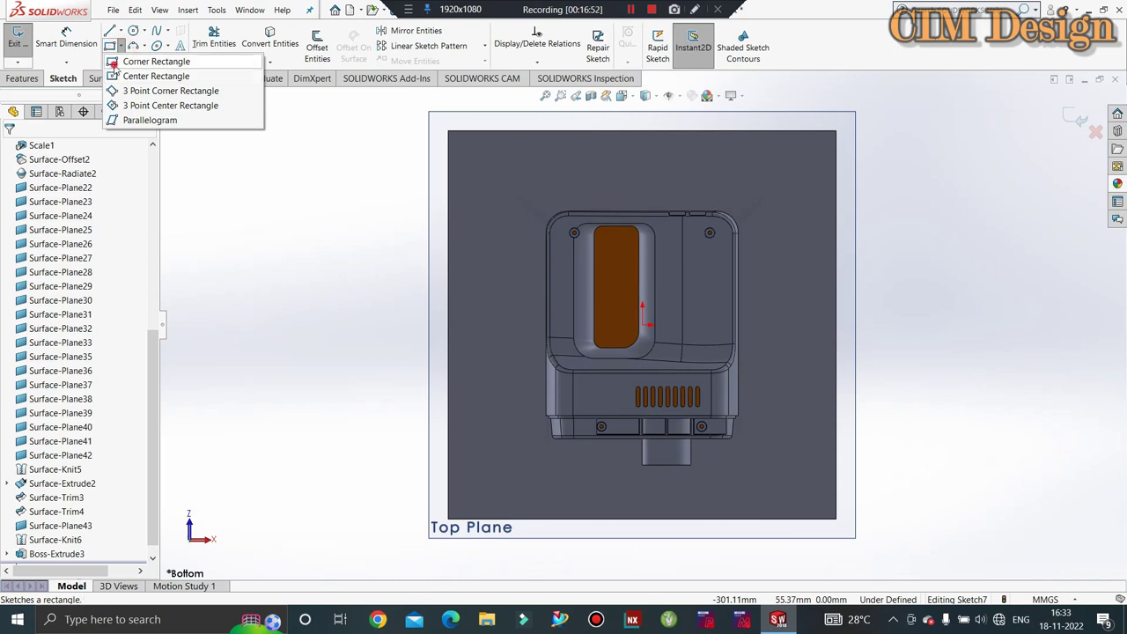
left_click(158, 59)
left_click(449, 132)
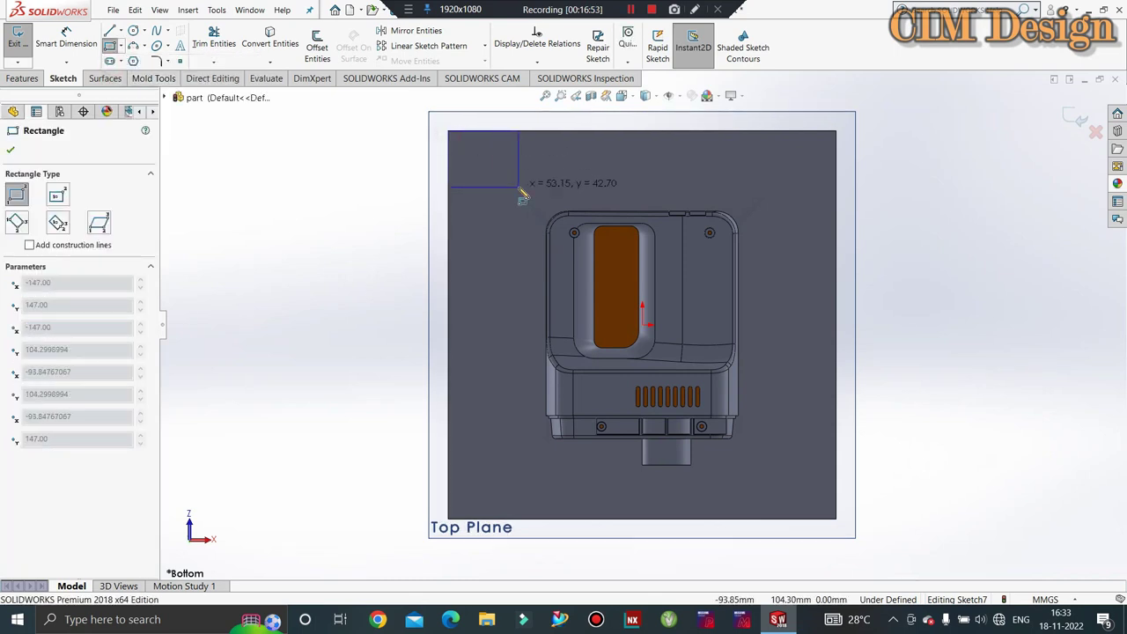
left_click(518, 194)
key("Escape")
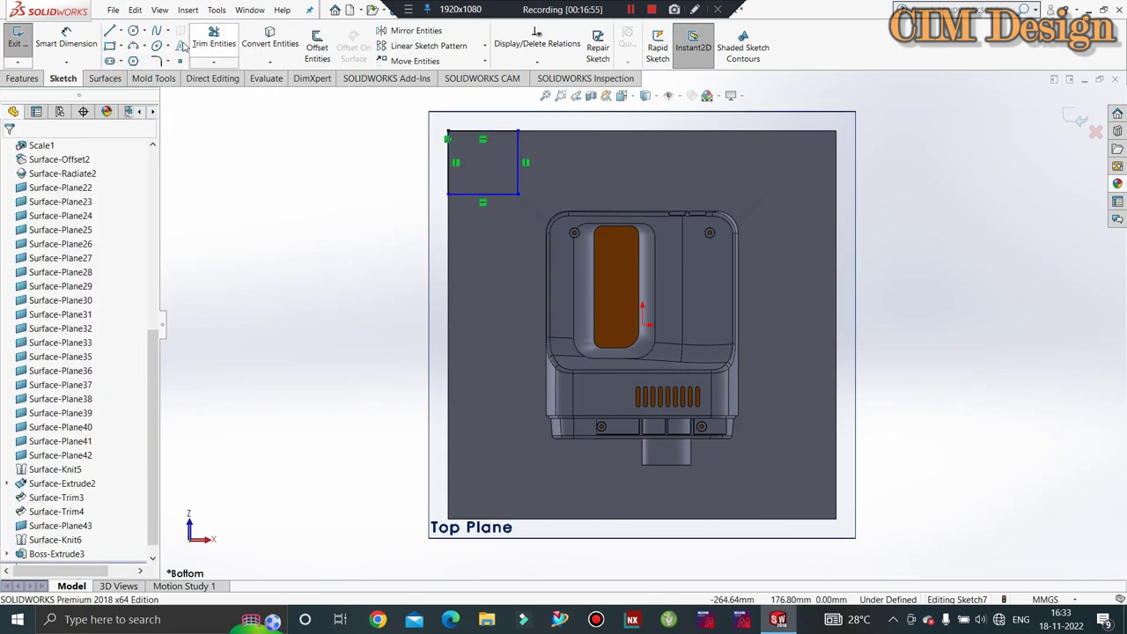
Step: Dimension the rectangle's right edge at 50 mm and its bottom edge at 55 mm
left_click(66, 40)
left_click(522, 157)
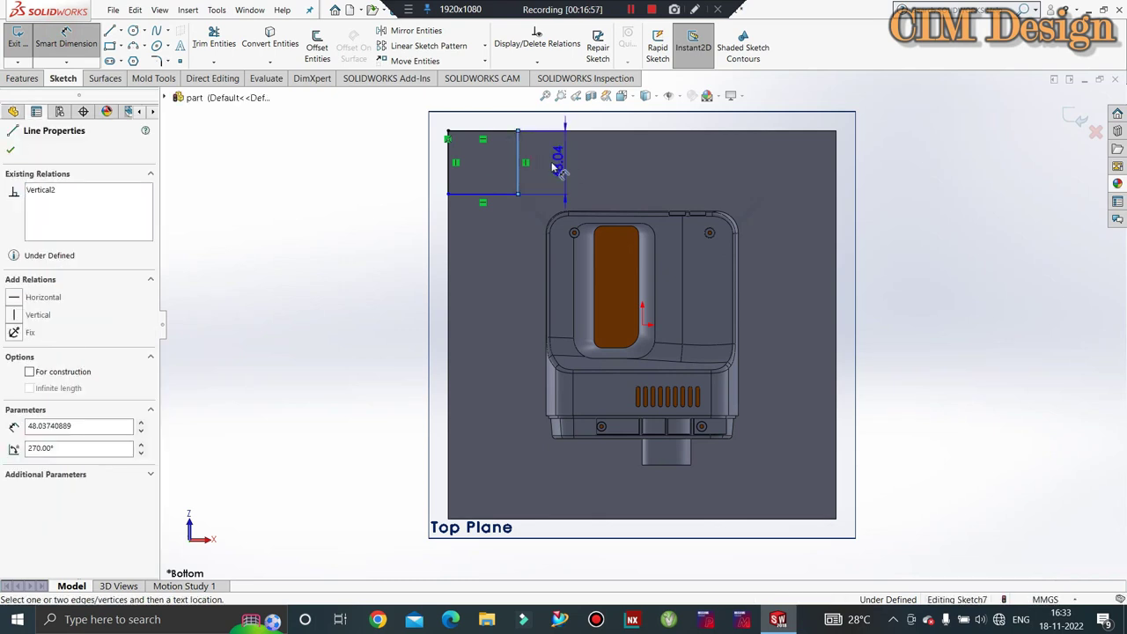
left_click(554, 173)
type("50")
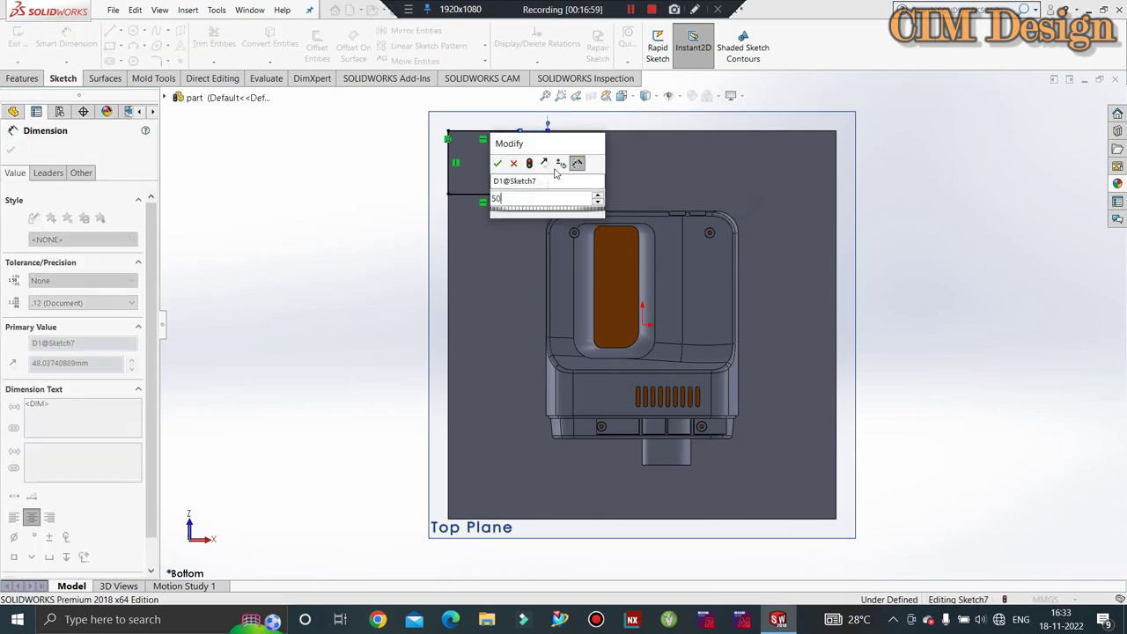
key("Return")
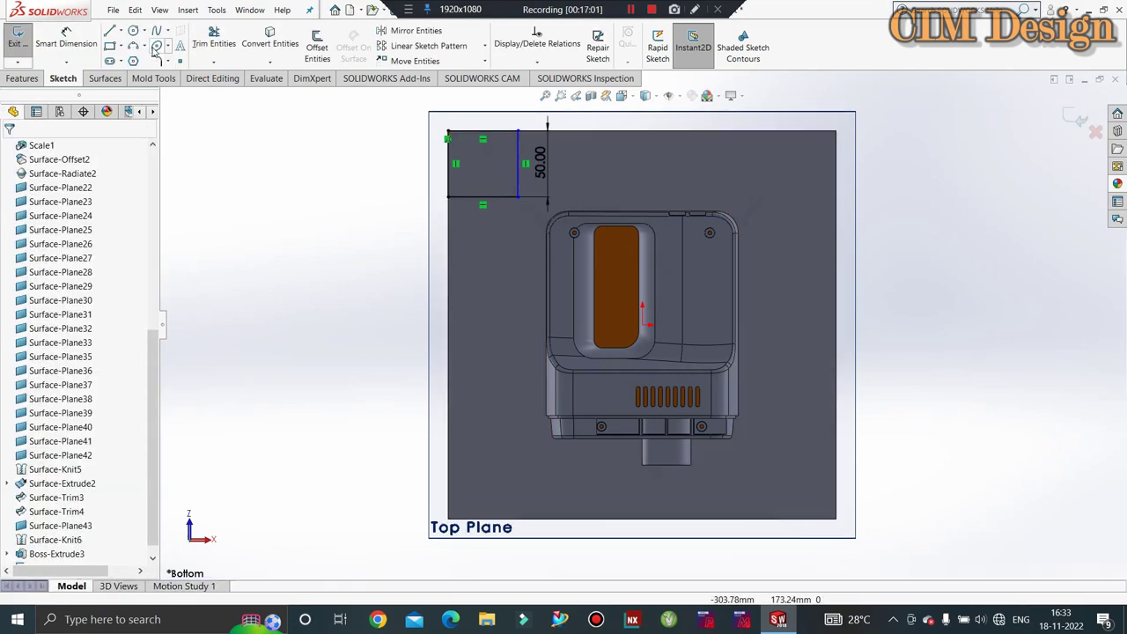
left_click(495, 197)
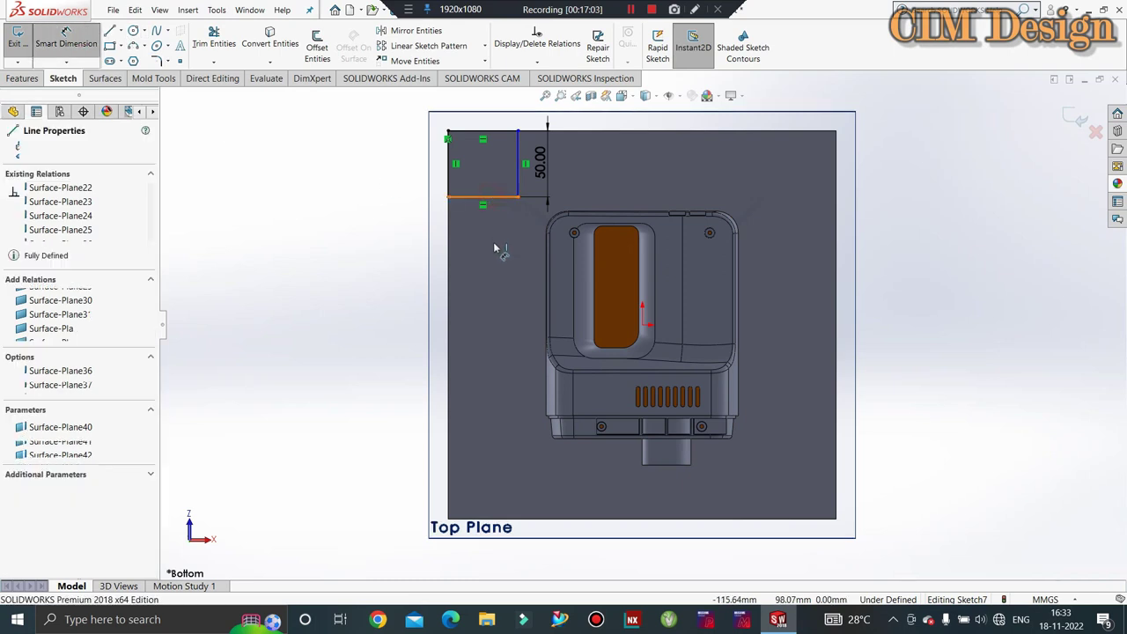
left_click(481, 229)
type("55")
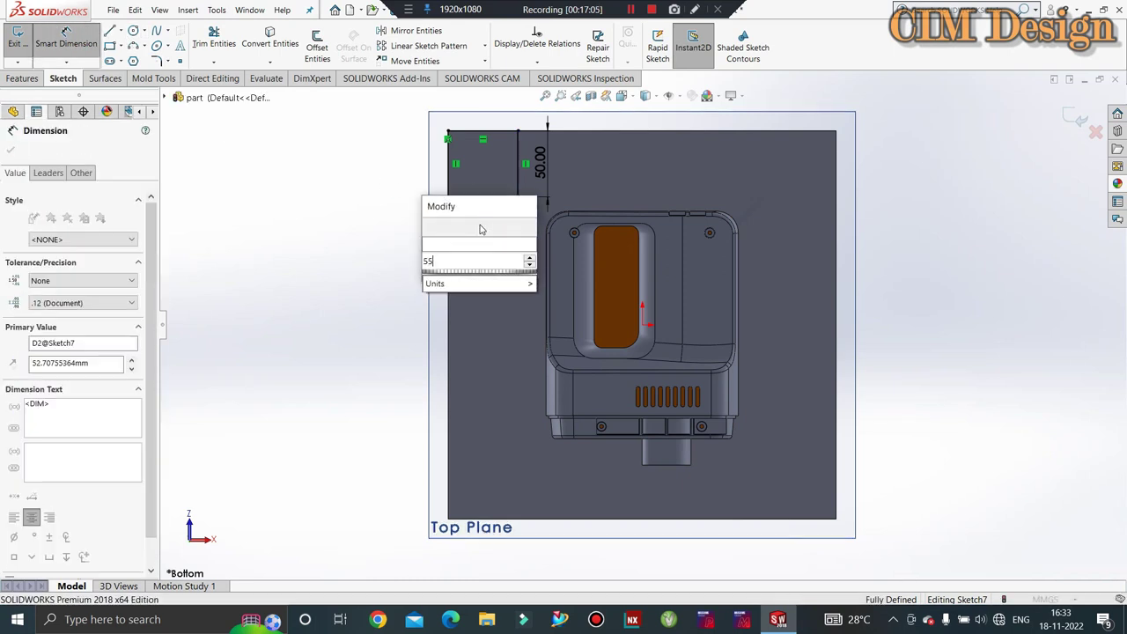
key("Return")
key("Escape")
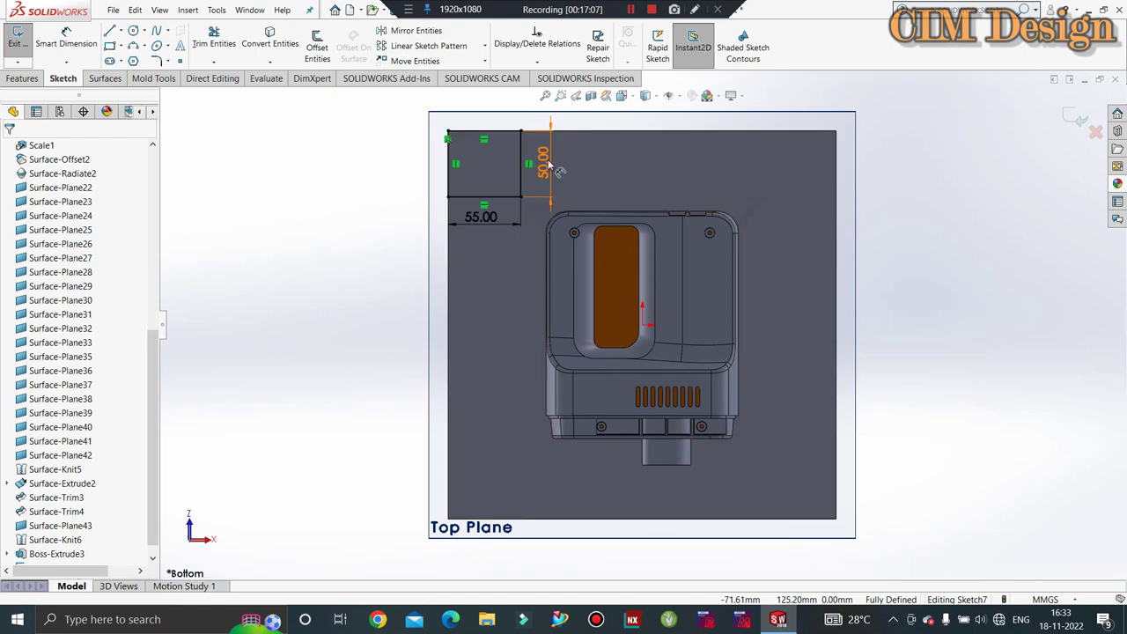
Step: Change the right-edge dimension to 55 mm so the rectangle becomes a square
left_click(545, 160)
double_click(544, 159)
type("50")
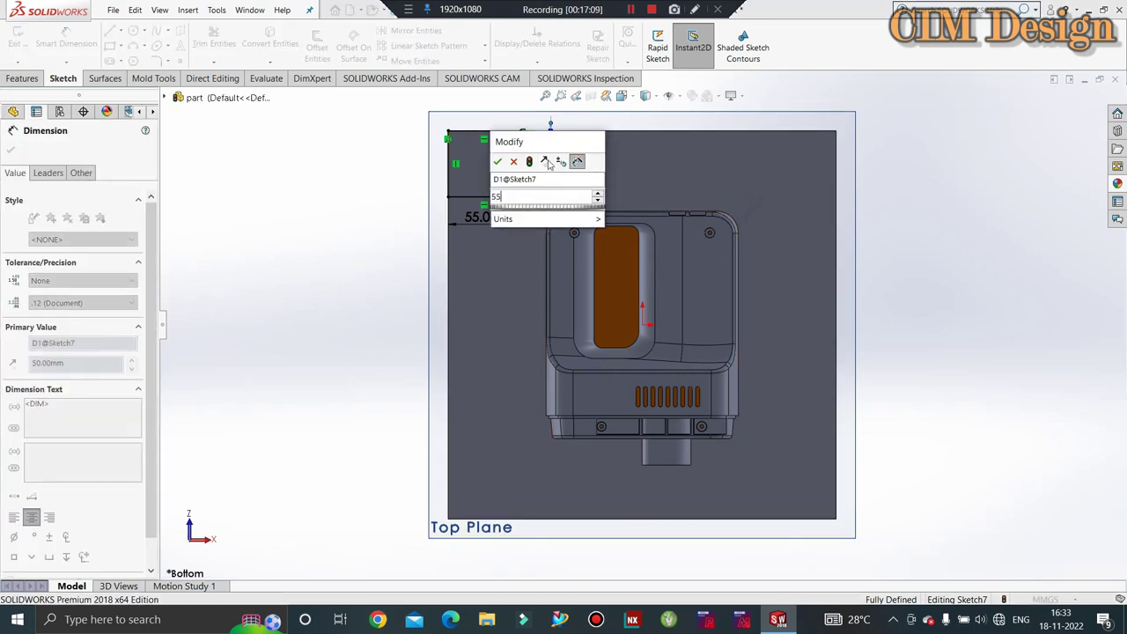
key("Return")
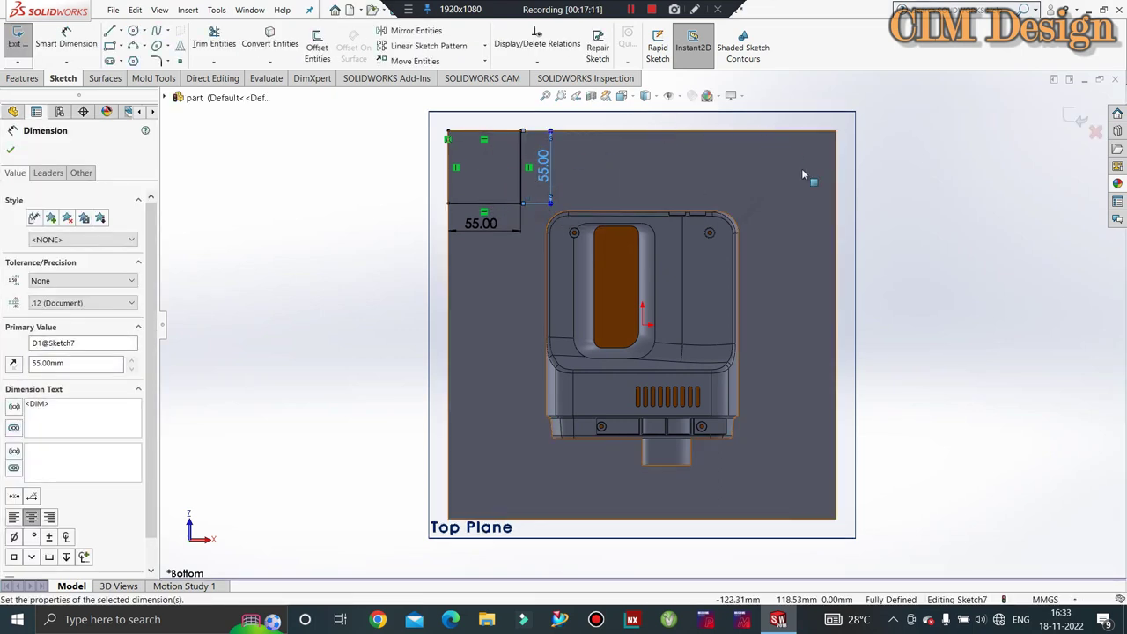
key("Escape")
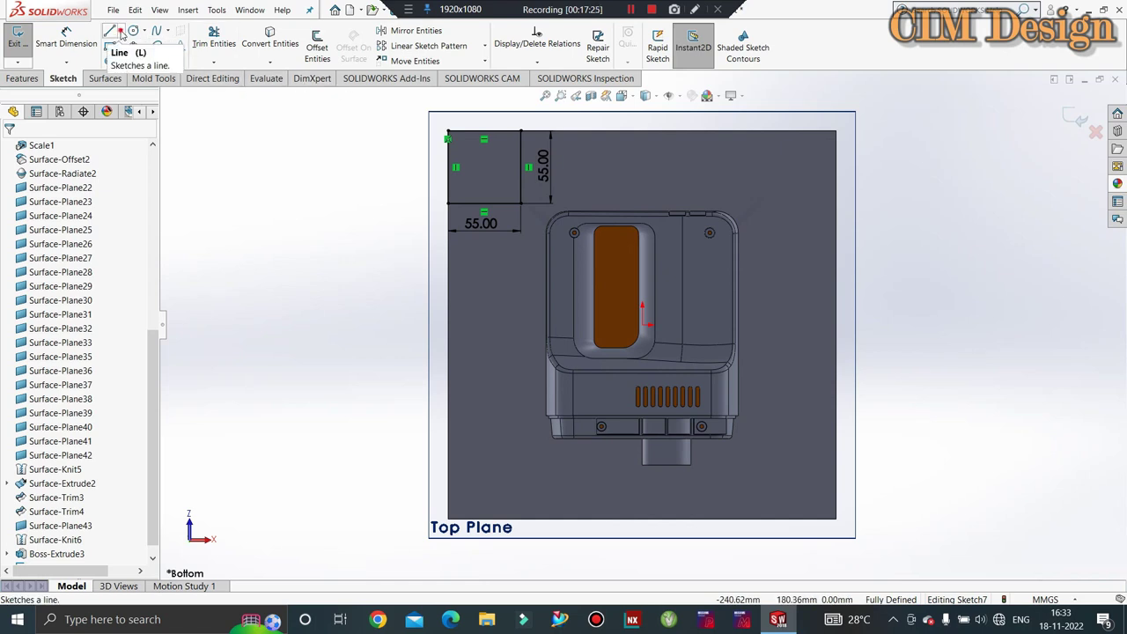
Step: Draw a vertical centerline from the top edge midpoint to the origin and a horizontal one from the left edge
left_click(121, 34)
left_click(134, 57)
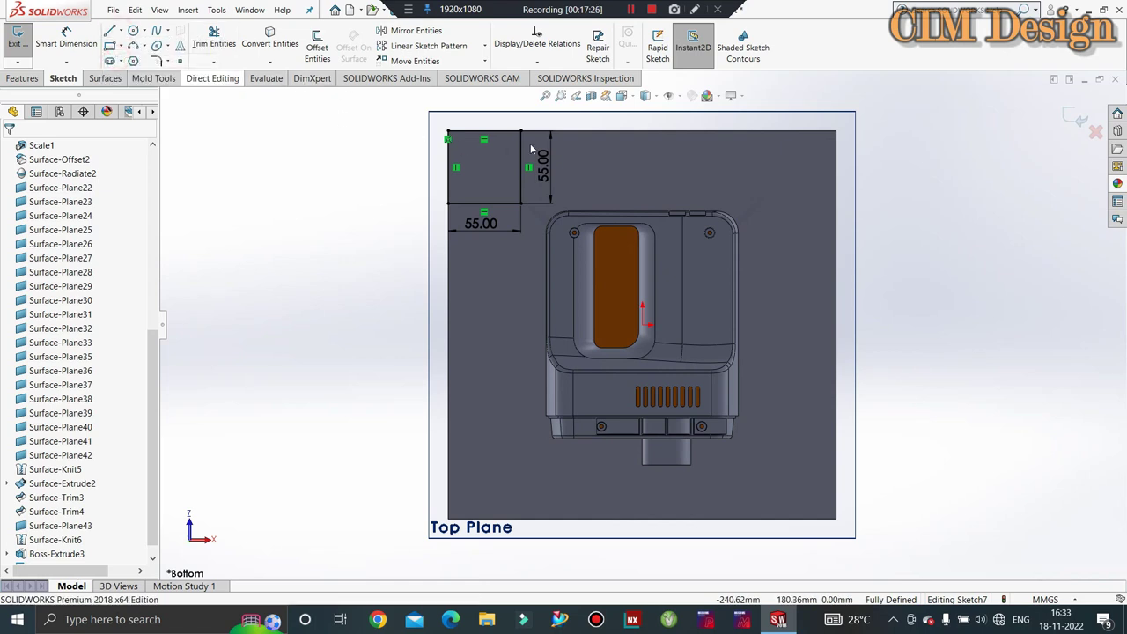
left_click(645, 132)
left_click(643, 331)
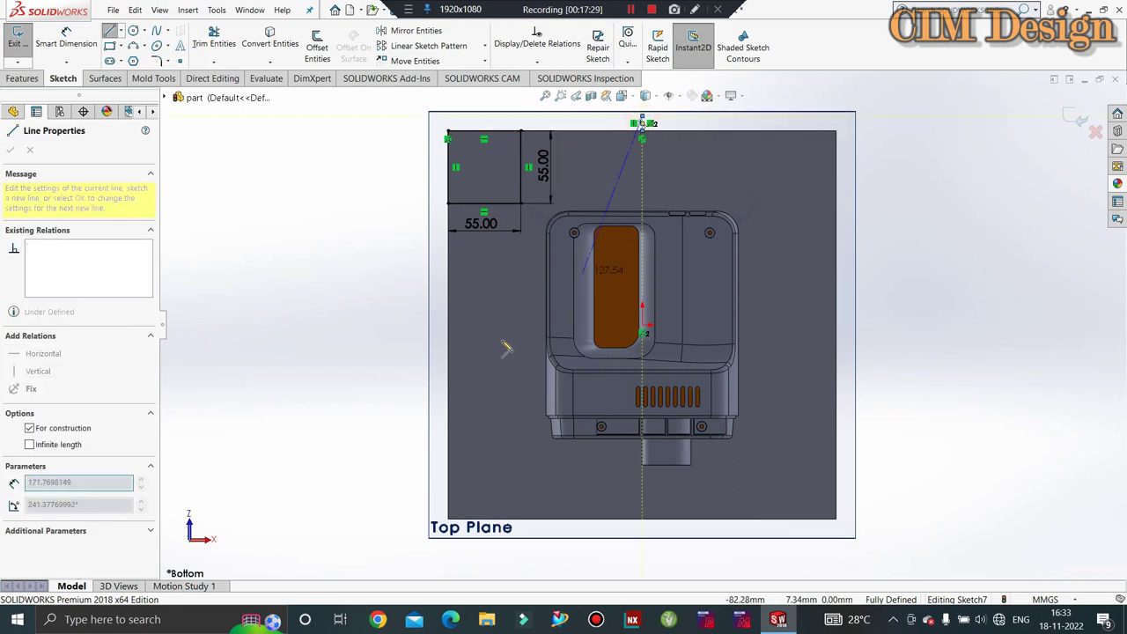
key("Escape")
left_click(124, 33)
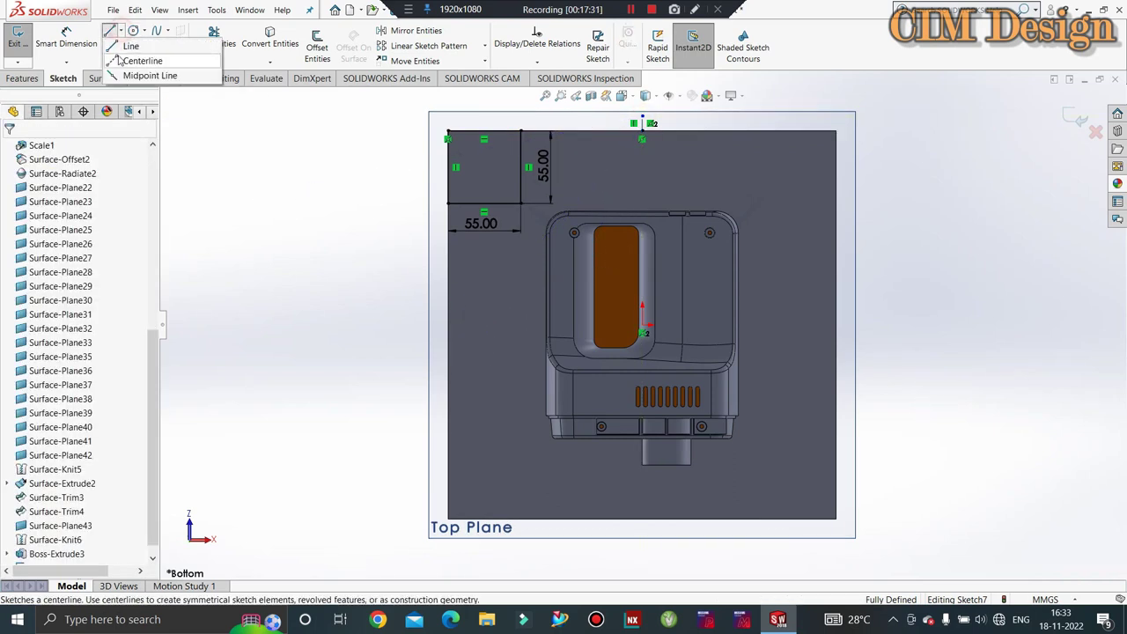
left_click(123, 58)
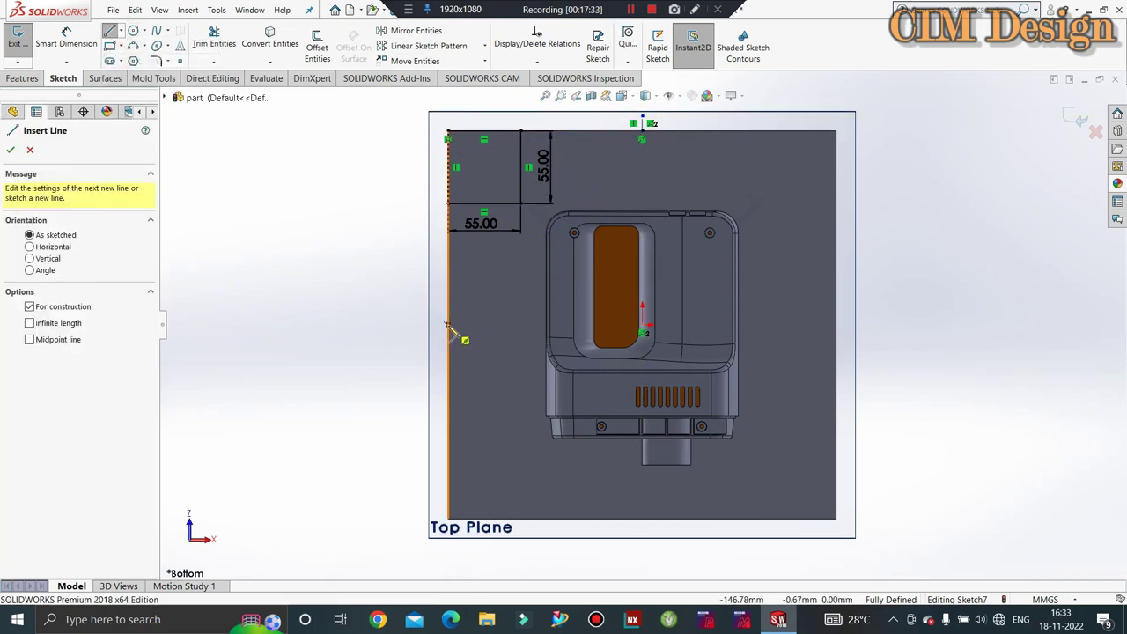
left_click(448, 326)
double_click(397, 325)
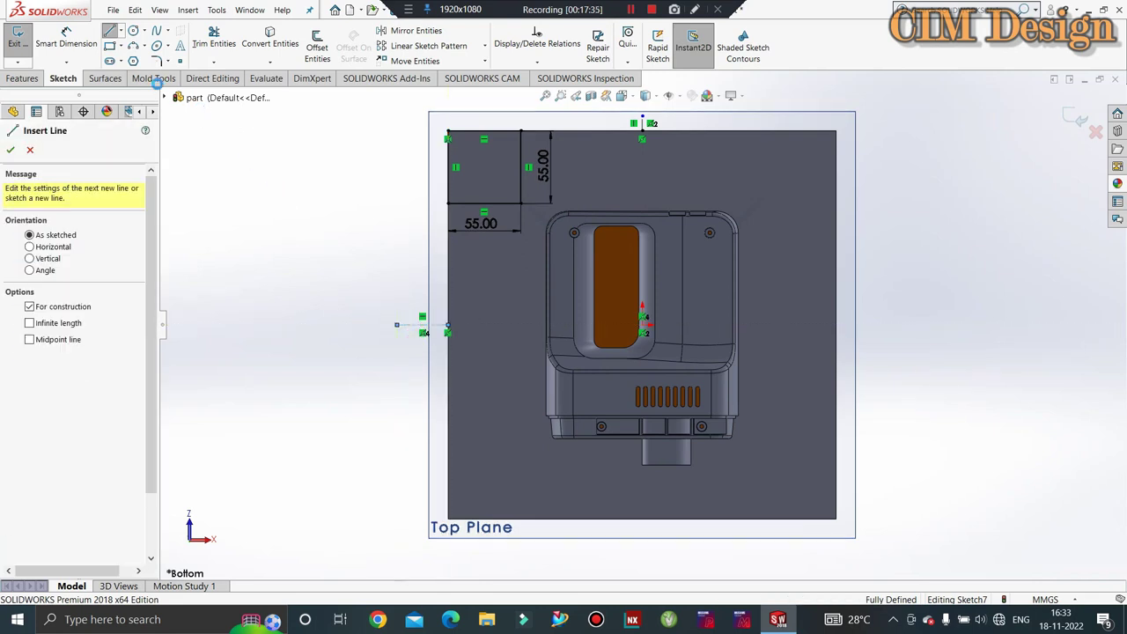
key("Escape")
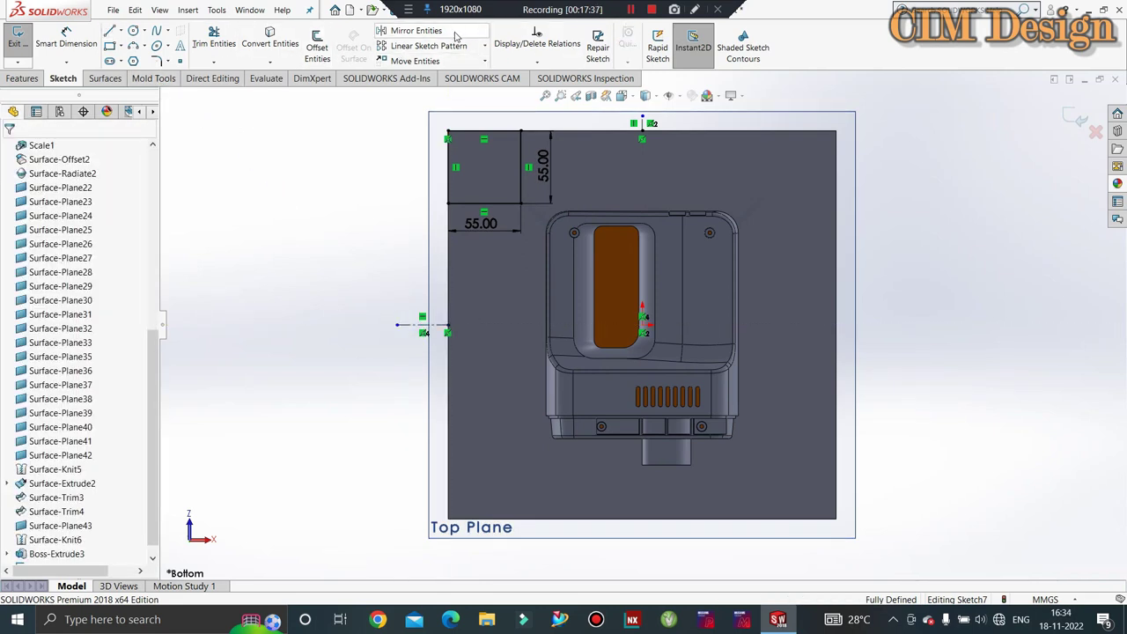
Step: Mirror the corner square about the vertical centerline to the top-right corner
left_click(456, 35)
left_click(493, 205)
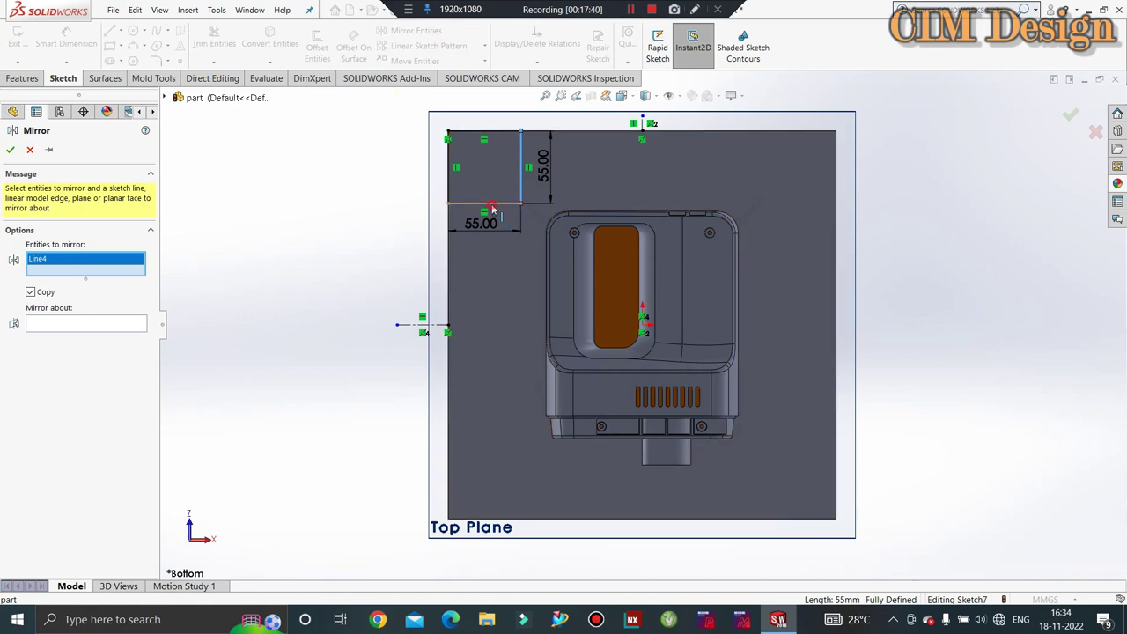
left_click(521, 171)
left_click(450, 168)
left_click(479, 132)
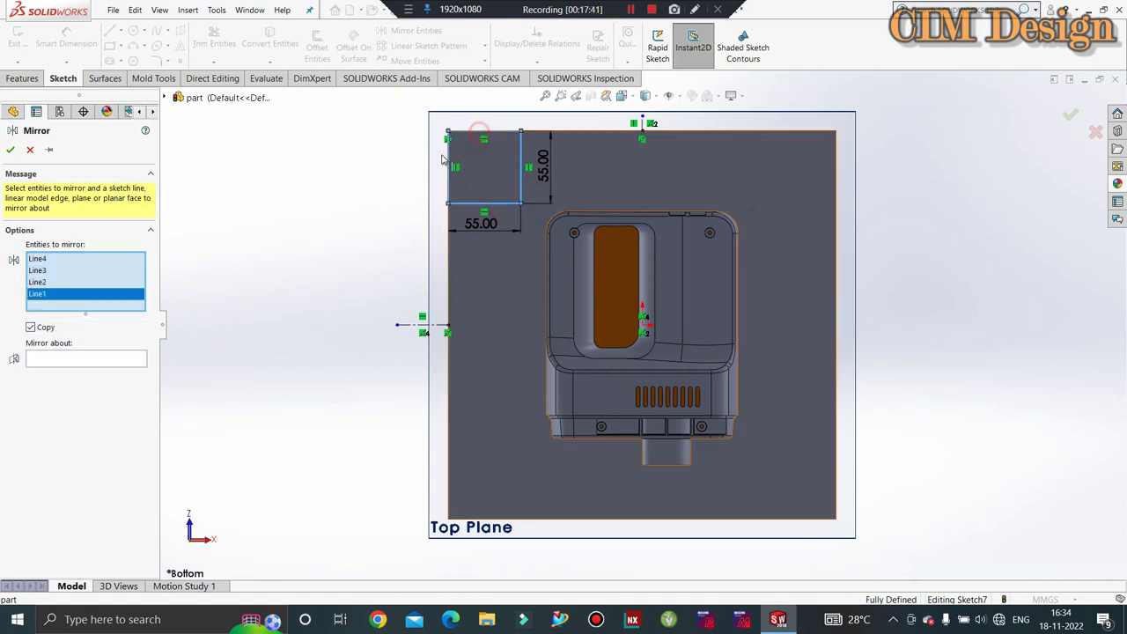
left_click(114, 358)
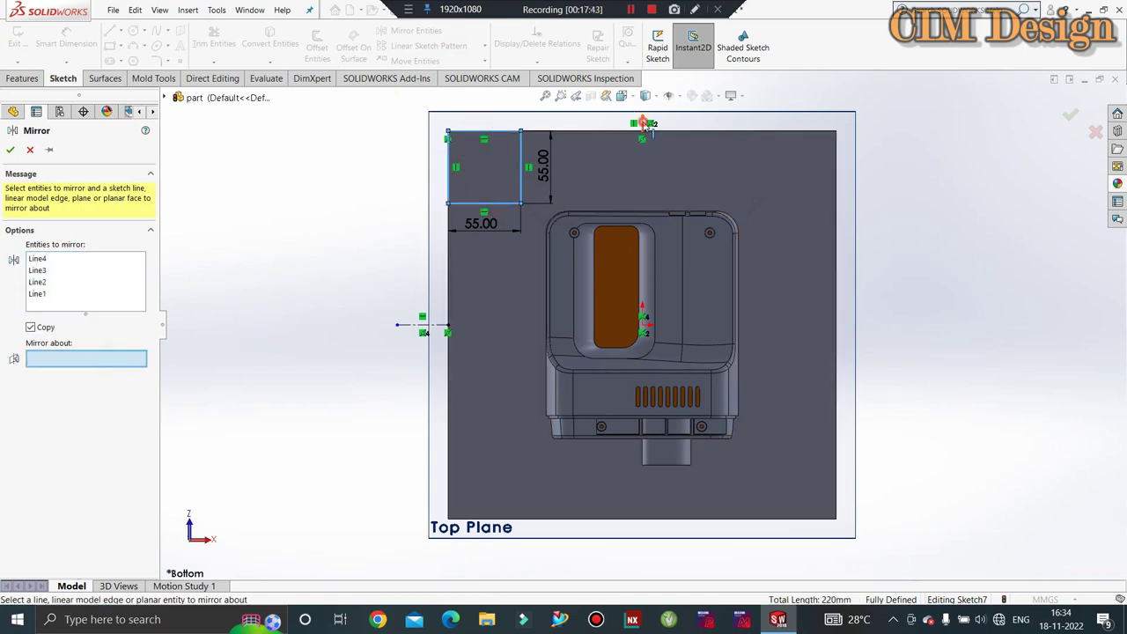
left_click(644, 128)
left_click(10, 150)
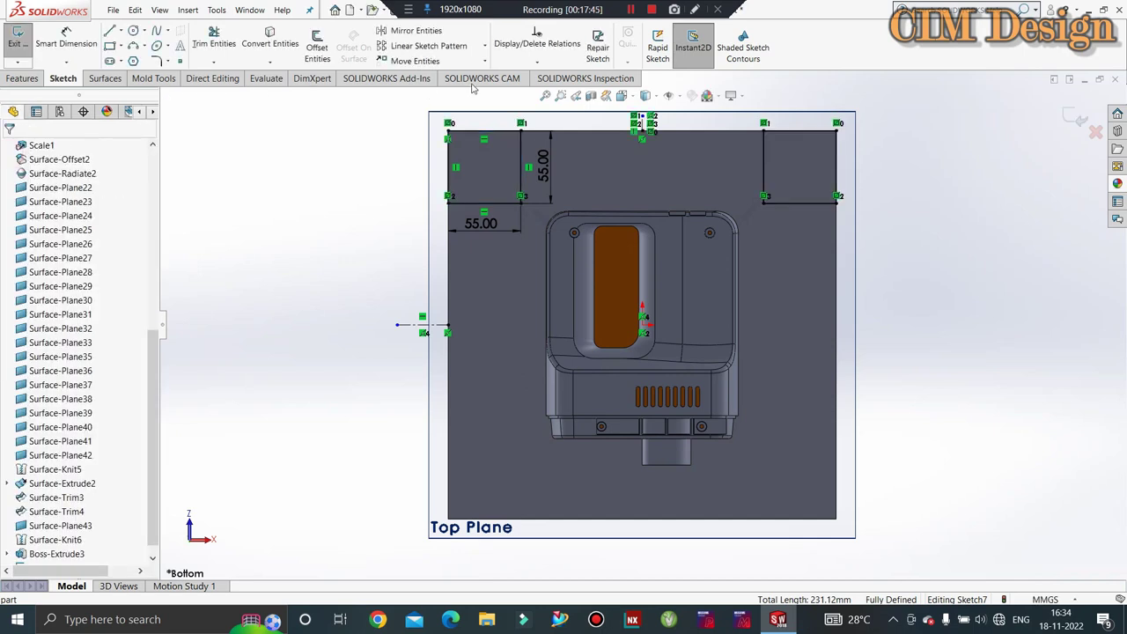
Step: Mirror both top squares about the horizontal centerline into the bottom corners
left_click(409, 31)
left_click(522, 155)
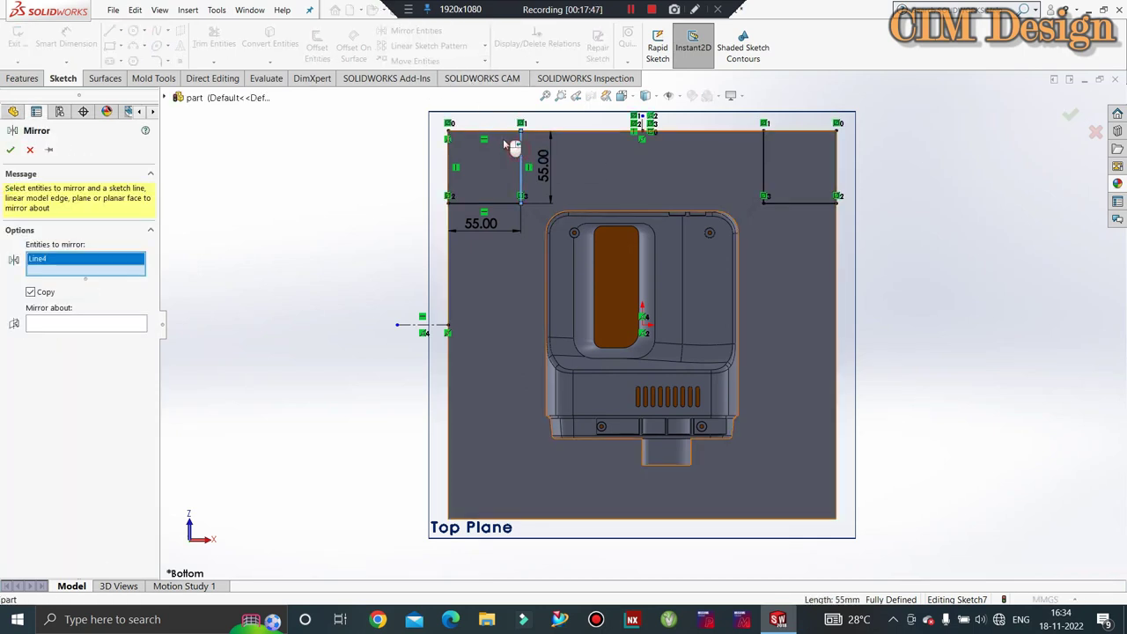
left_click(502, 131)
left_click(478, 204)
left_click(448, 172)
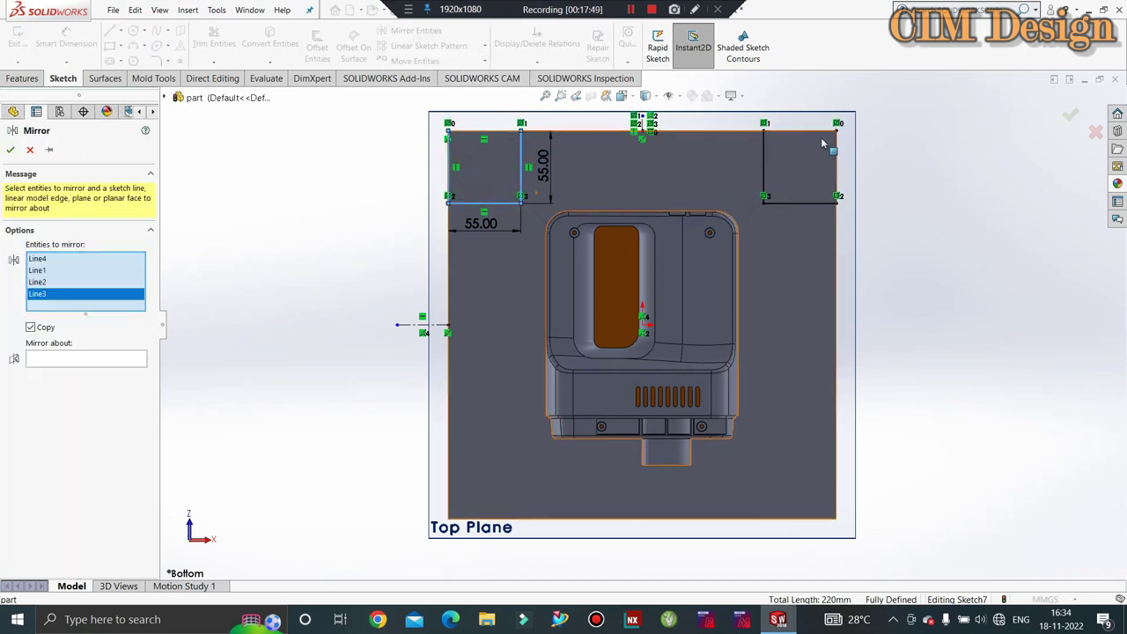
left_click(764, 163)
left_click(788, 131)
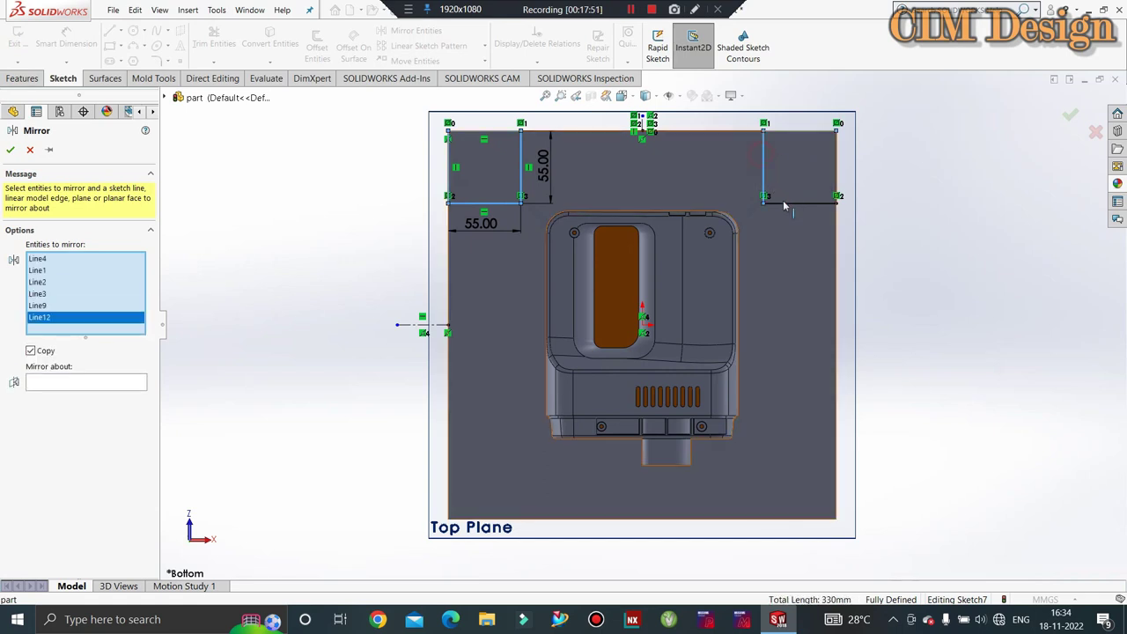
left_click(793, 203)
left_click(834, 176)
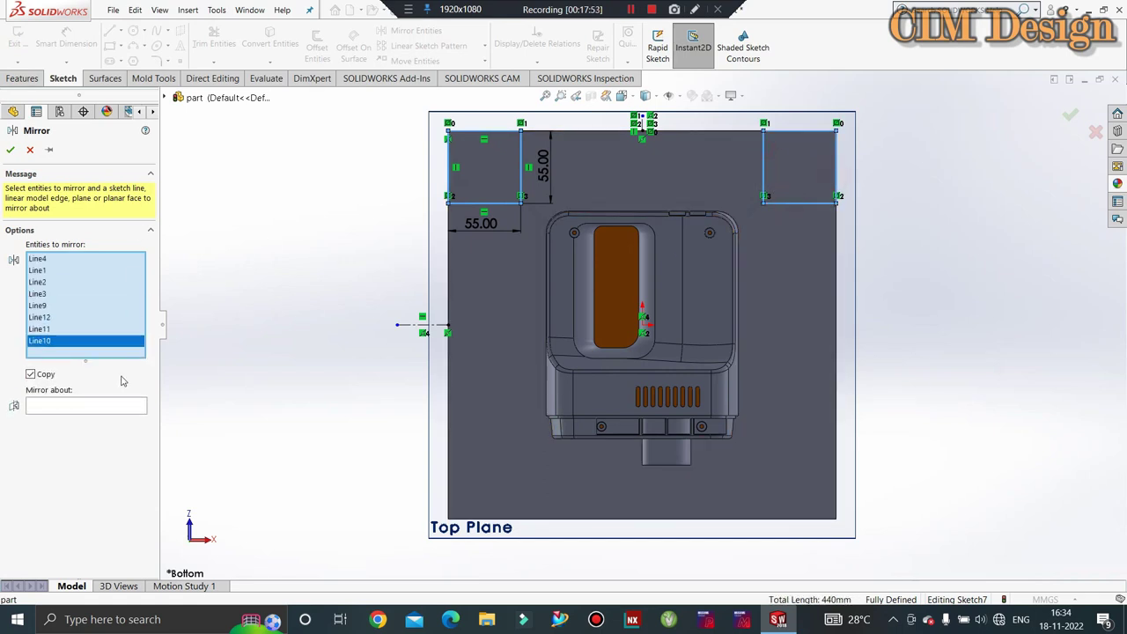
left_click(104, 408)
left_click(407, 326)
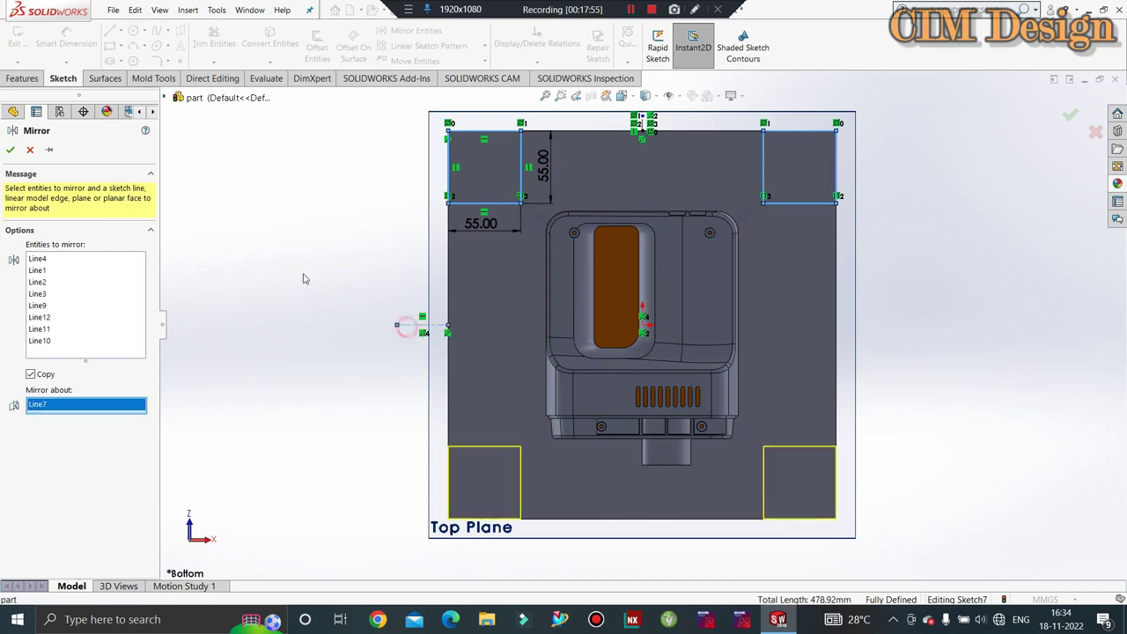
left_click(9, 150)
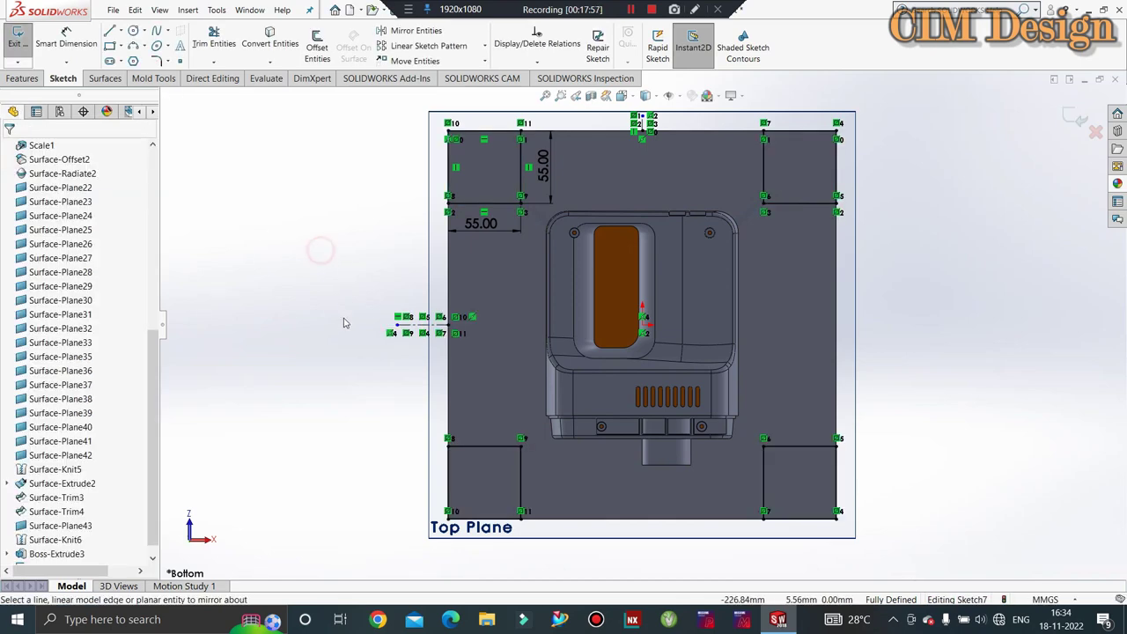
mouse_move(345, 320)
middle_mouse_down()
mouse_move(410, 254)
mouse_move(230, 141)
middle_mouse_up()
Step: Extrude the four corner squares 20 mm with Merge result cleared so they stay separate bodies
left_click(19, 45)
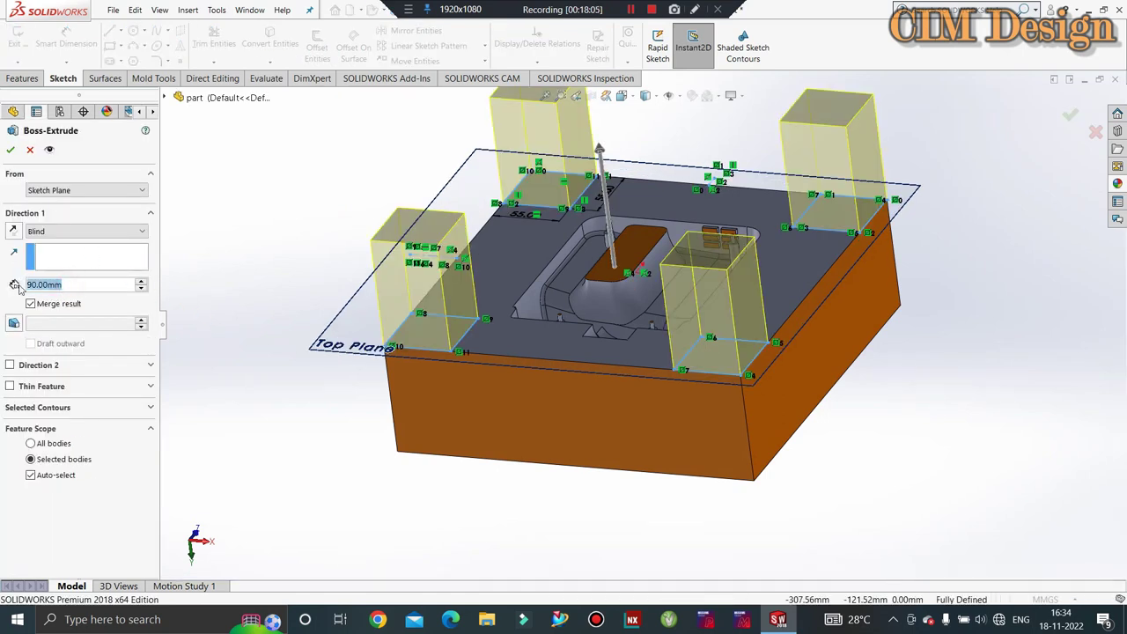
type("10")
key("Return")
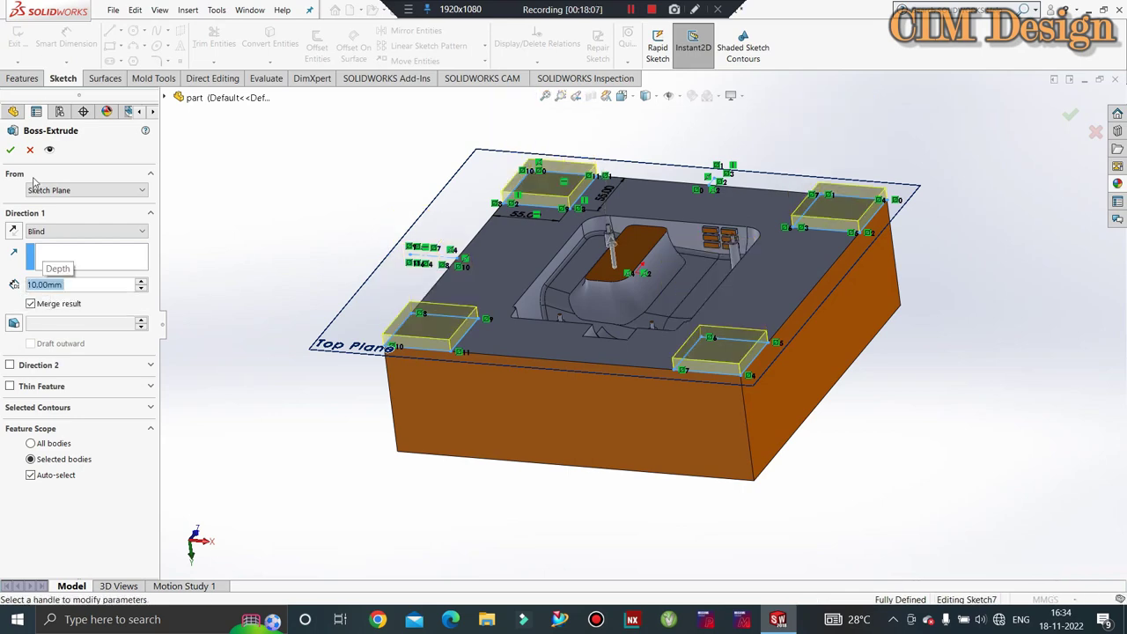
mouse_move(334, 264)
middle_mouse_down()
mouse_move(264, 286)
mouse_move(571, 371)
middle_mouse_up()
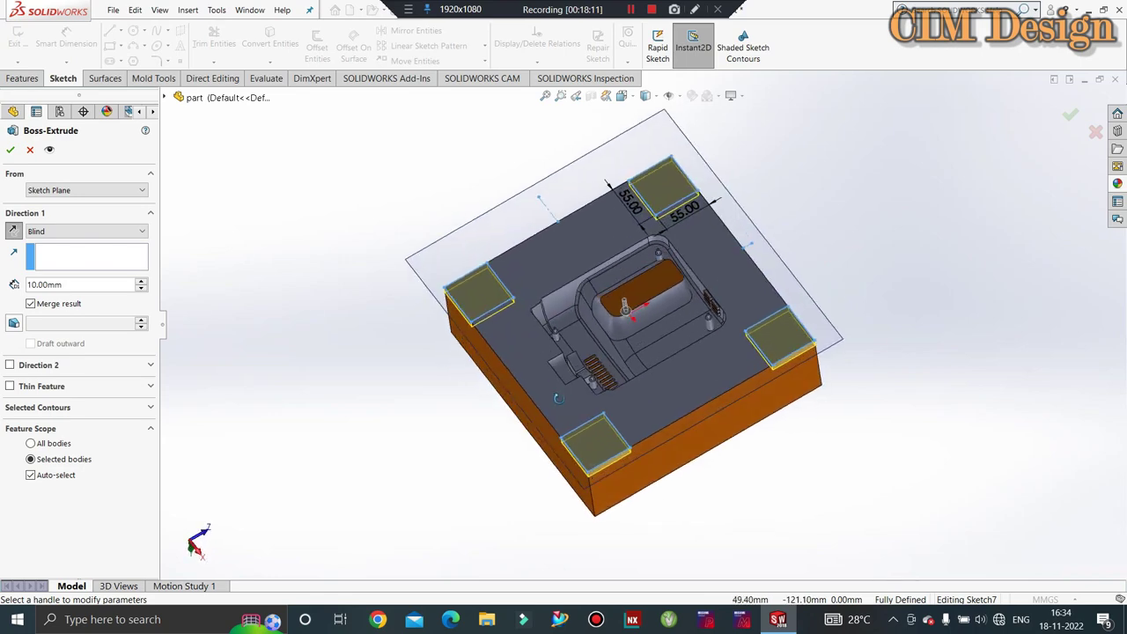
scroll(572, 370, "down", 2)
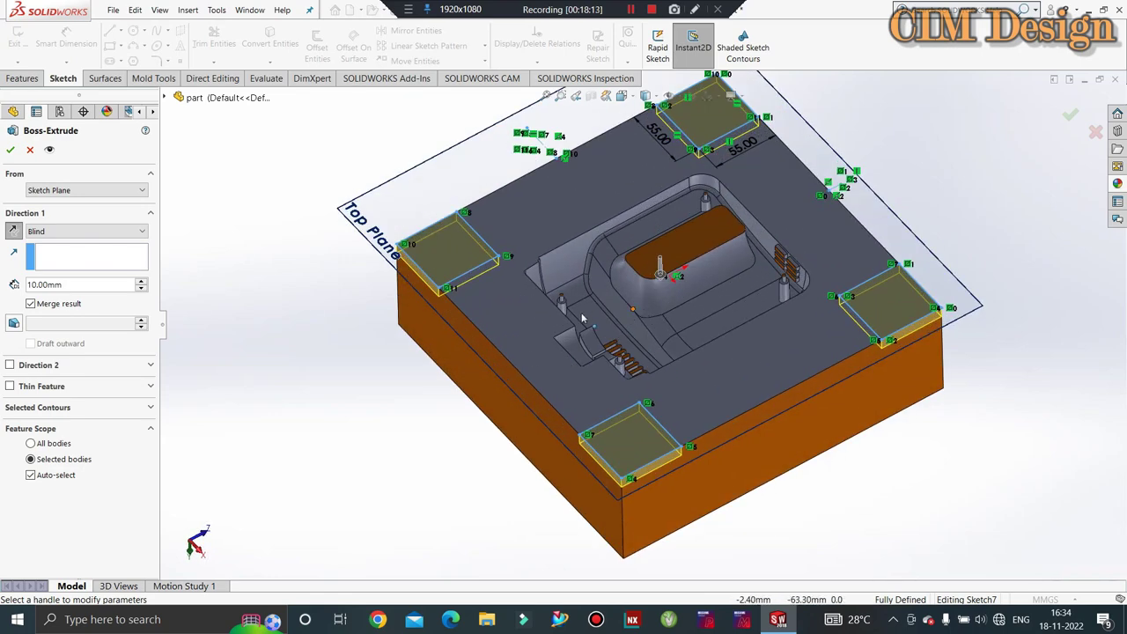
scroll(581, 319, "up", 1)
scroll(506, 275, "up", 1)
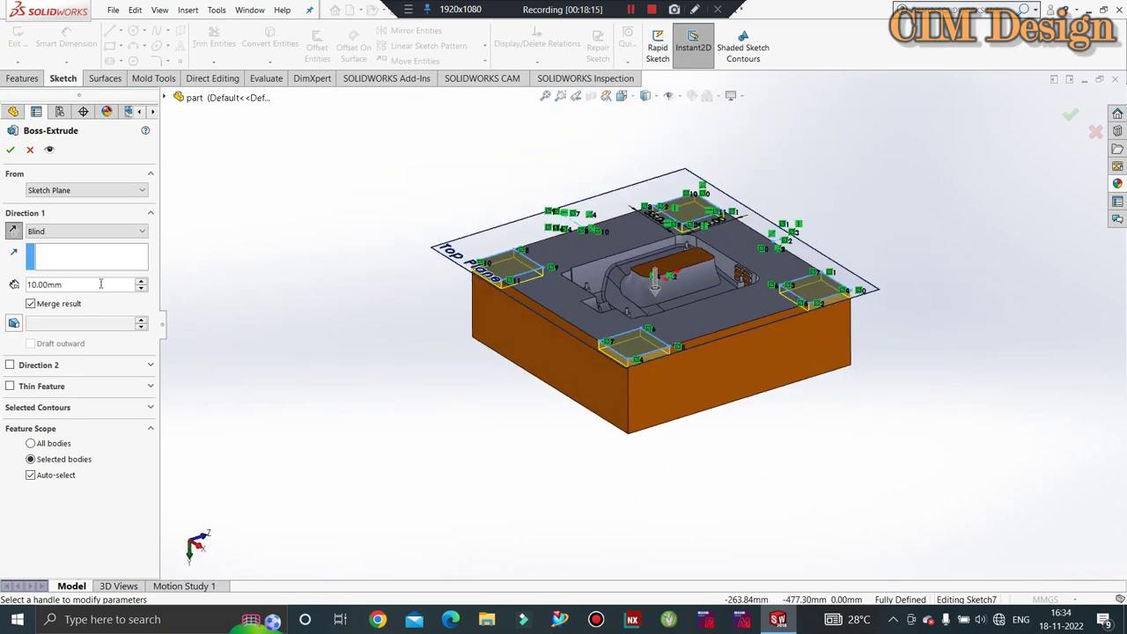
type("20")
key("Return")
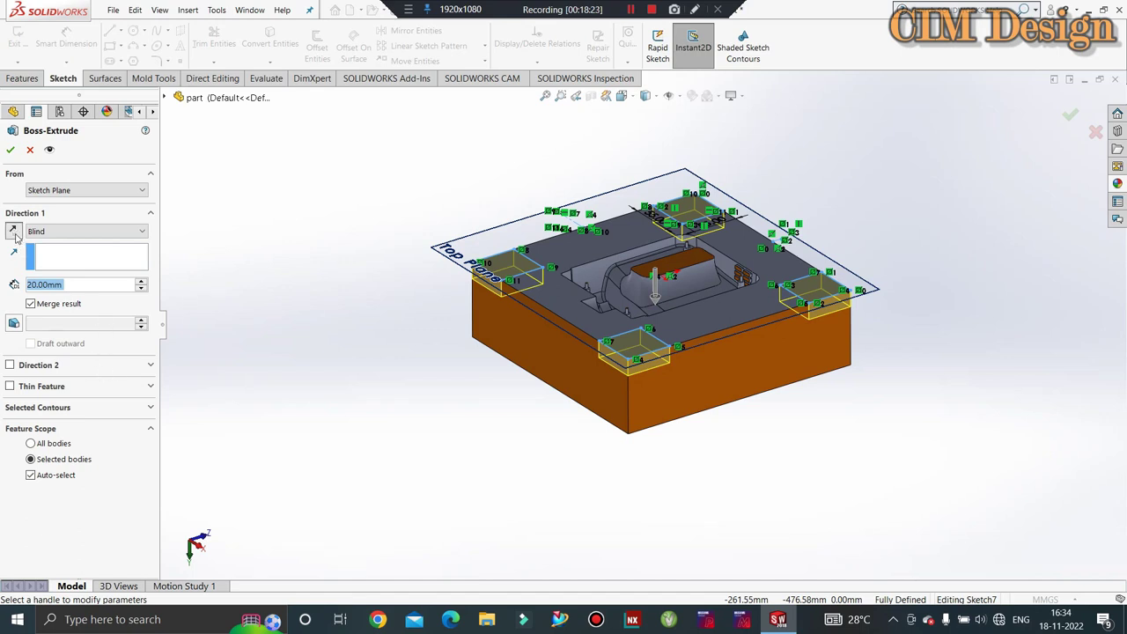
left_click(29, 305)
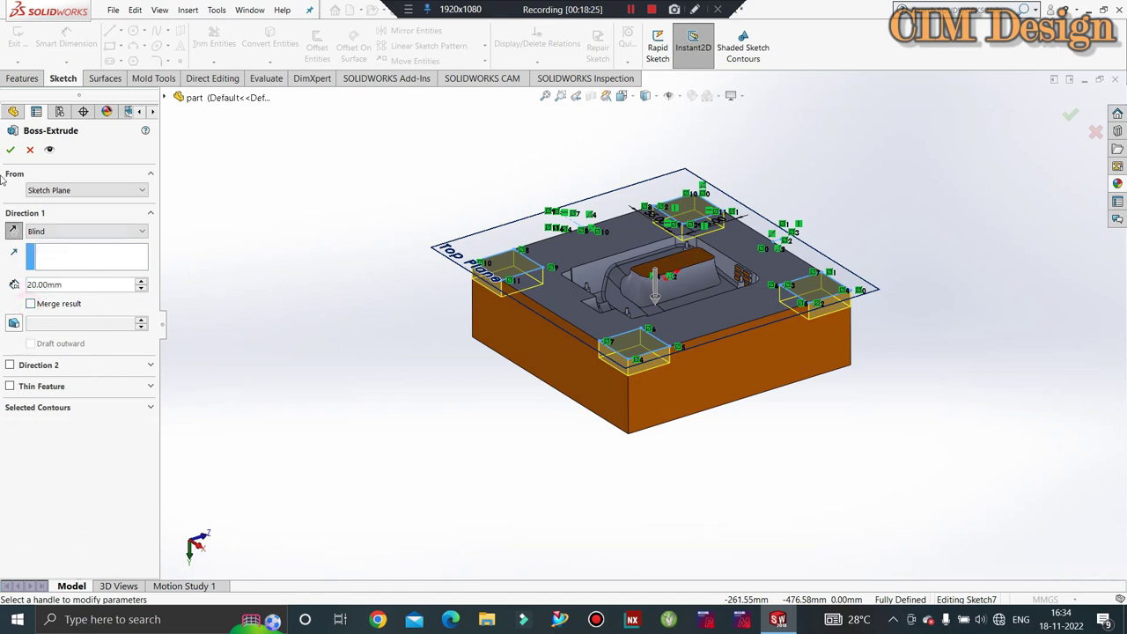
left_click(10, 152)
key("Escape")
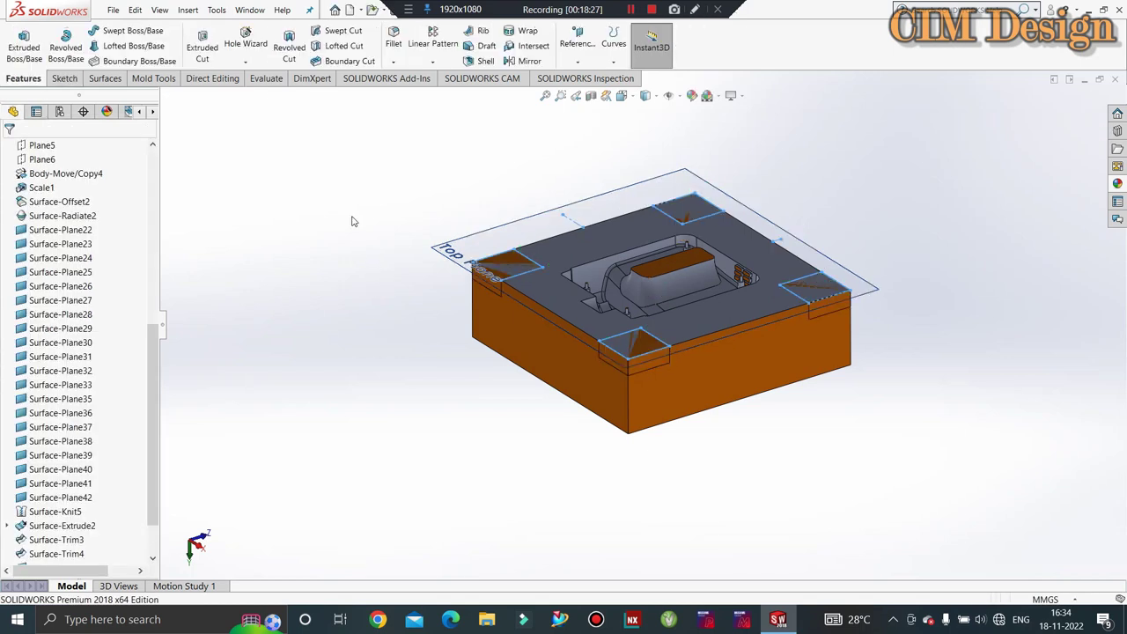
Step: Hide the mould block so only the corner blocks are visible
left_click(565, 270)
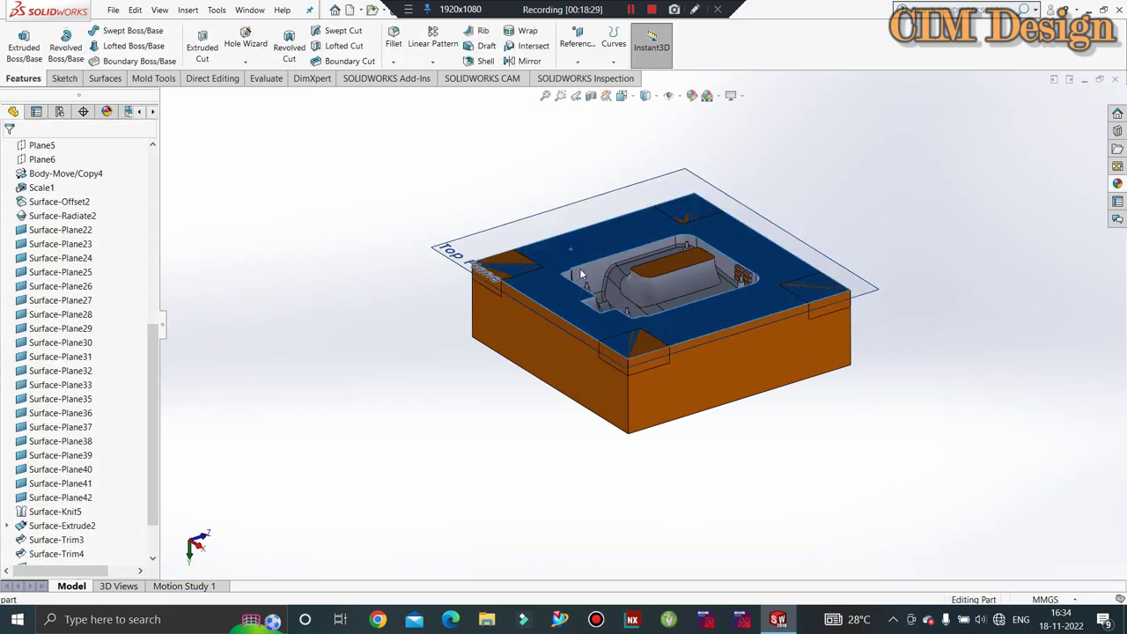
right_click(573, 251)
key("Escape")
key("Tab")
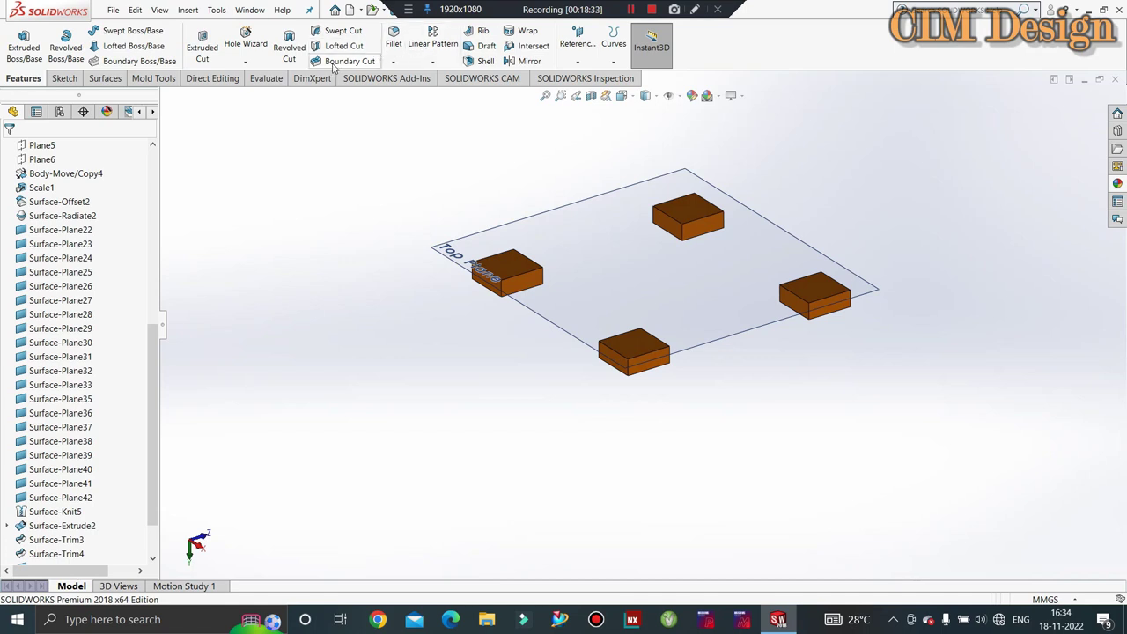
Step: Apply a 1° draft to the top-left block's front and right faces, neutral plane its top face
left_click(484, 50)
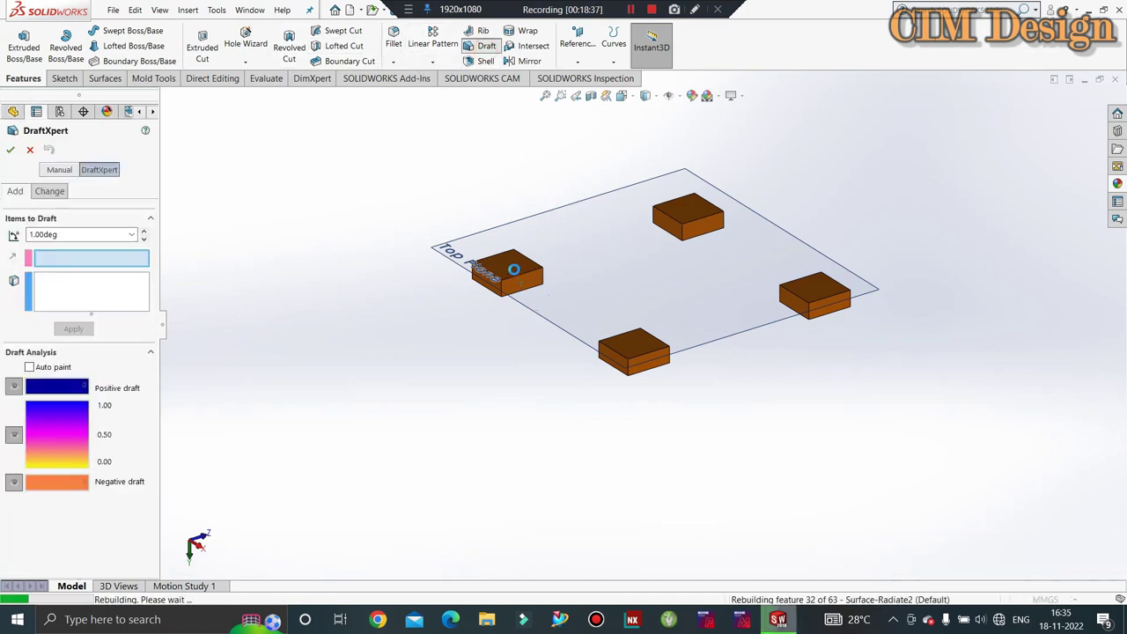
left_click(513, 267)
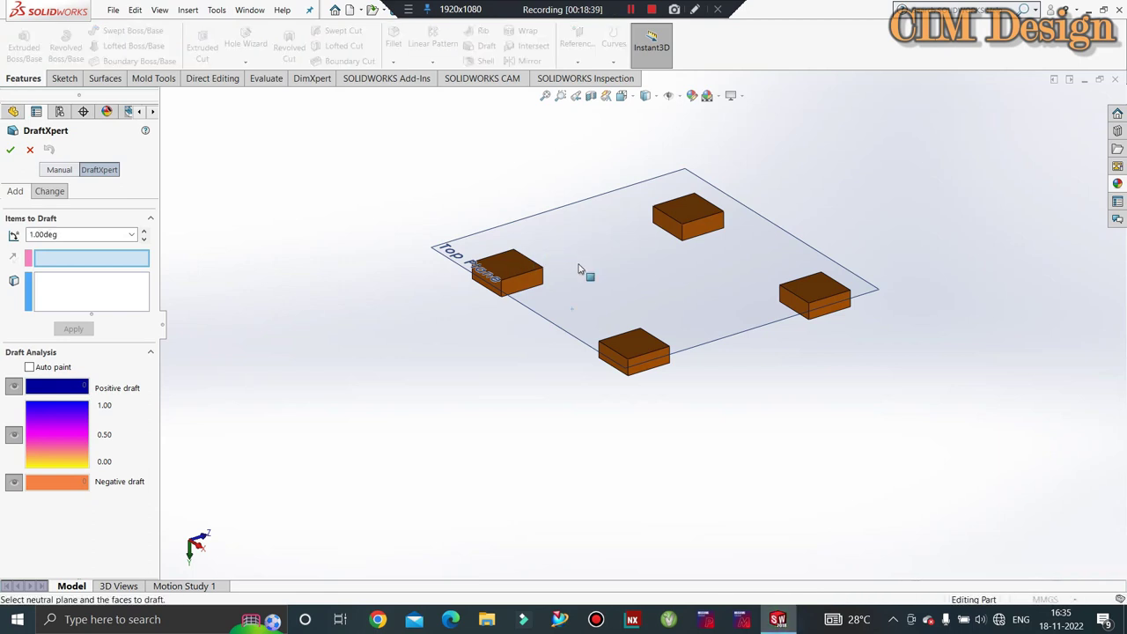
middle_click_drag(581, 267, 359, 332)
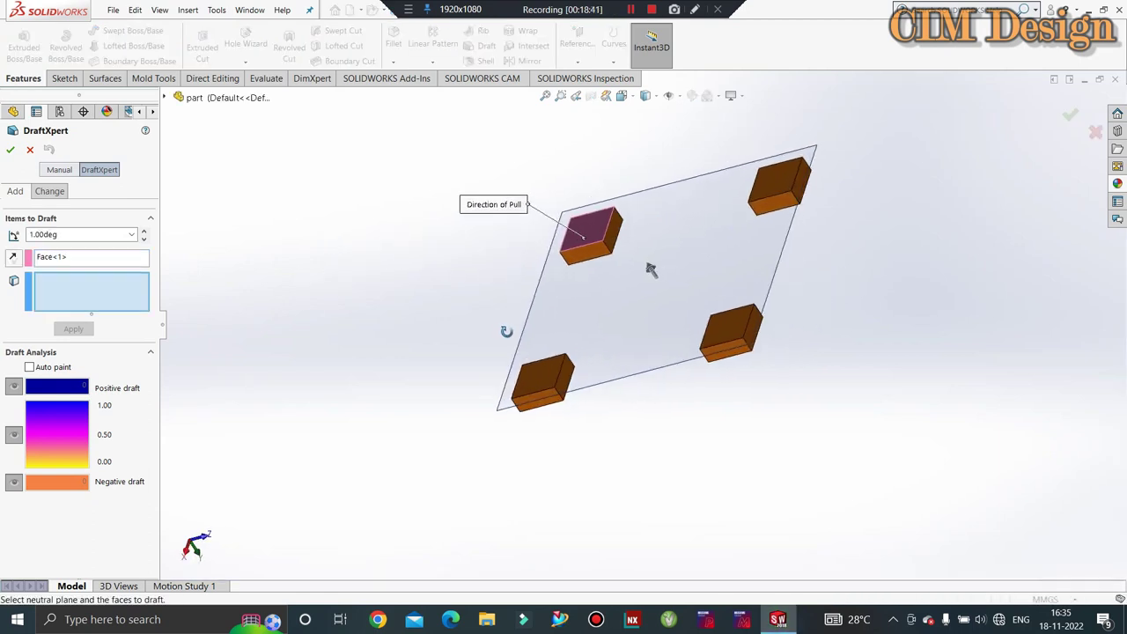
scroll(577, 242, "down", 3)
left_click(592, 265)
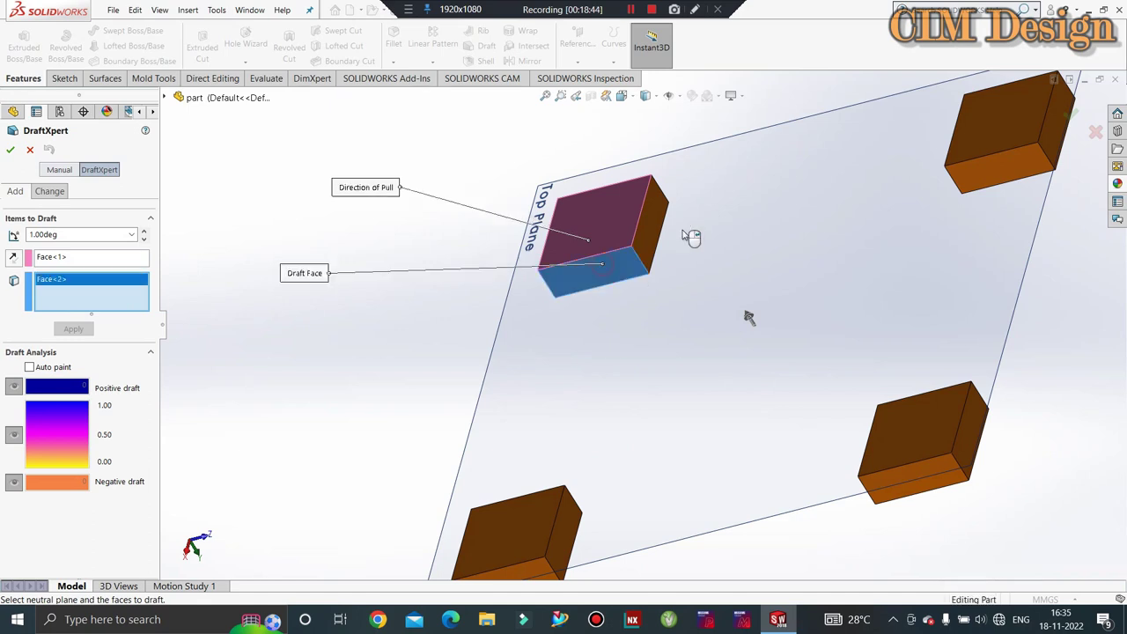
left_click(656, 227)
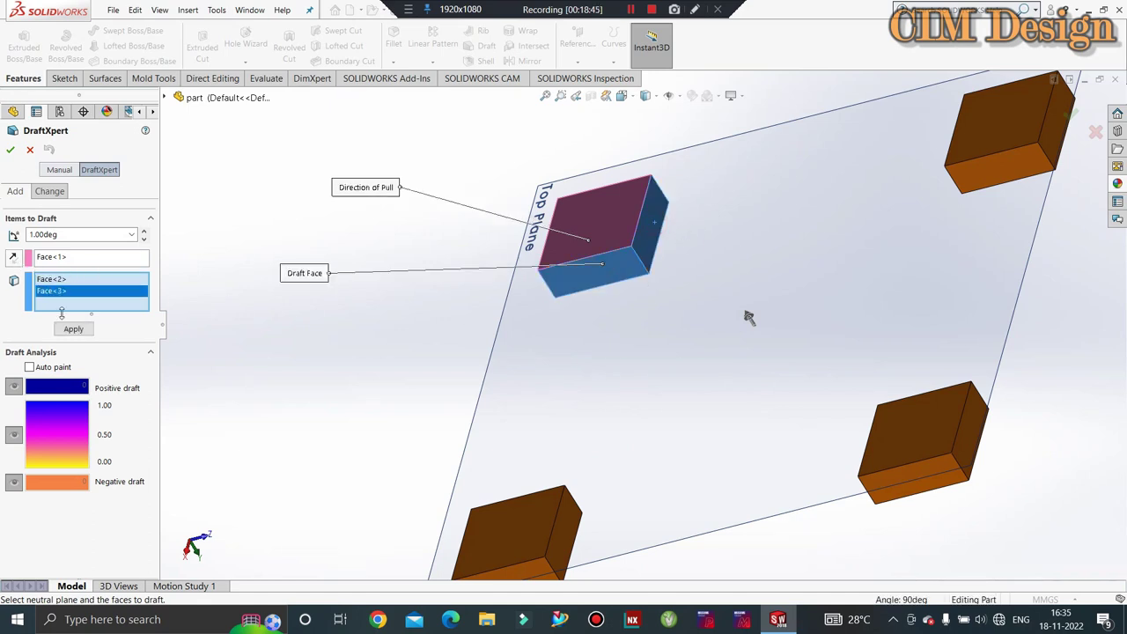
left_click(75, 333)
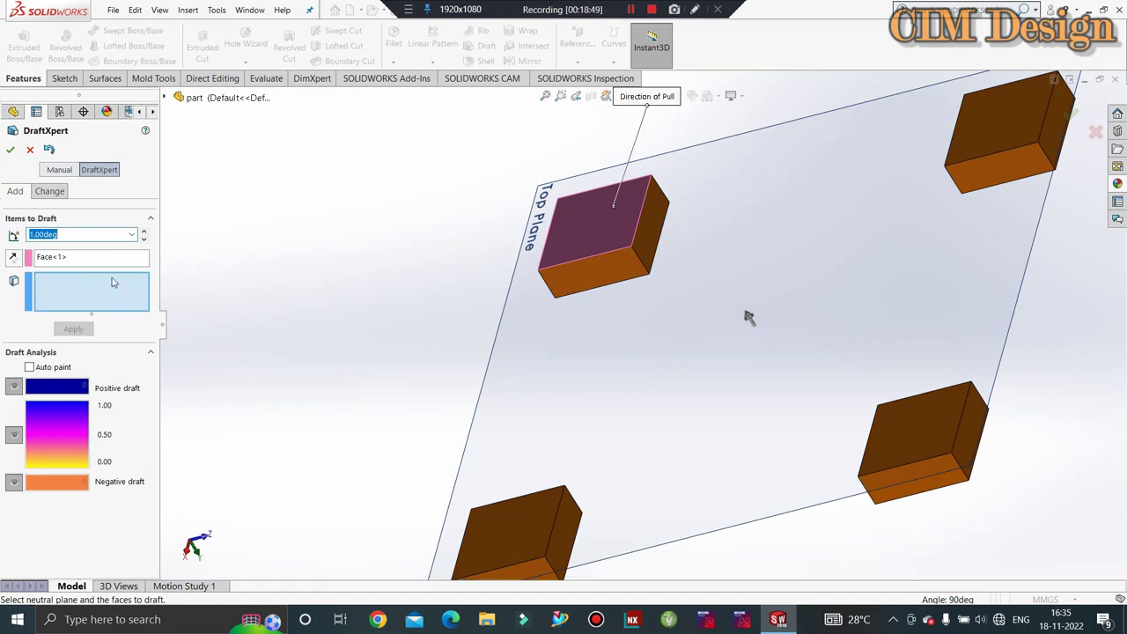
mouse_move(748, 317)
middle_mouse_down()
mouse_move(401, 352)
mouse_move(61, 311)
middle_mouse_up()
left_click(29, 150)
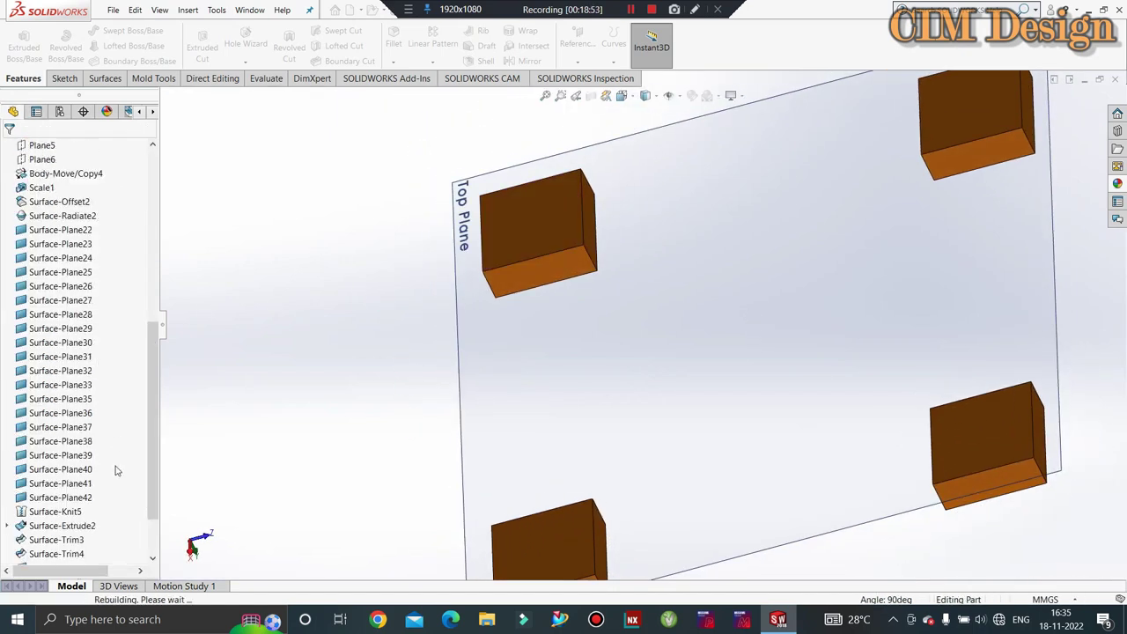
right_click(37, 553)
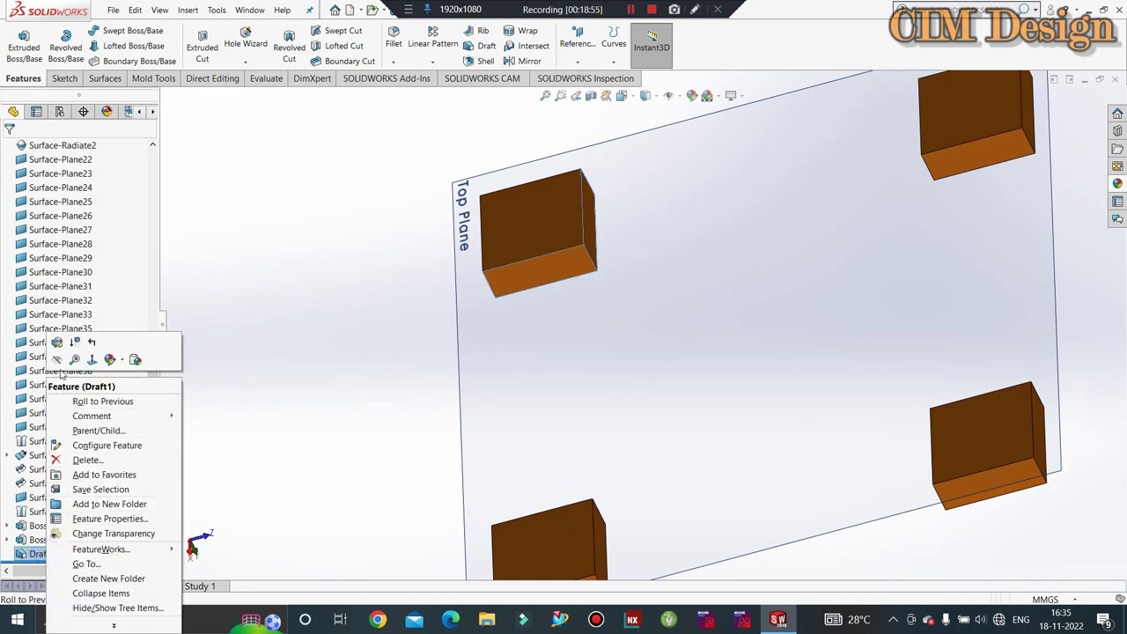
Step: Edit Draft1 to a 10° draft angle and accept the change
left_click(56, 342)
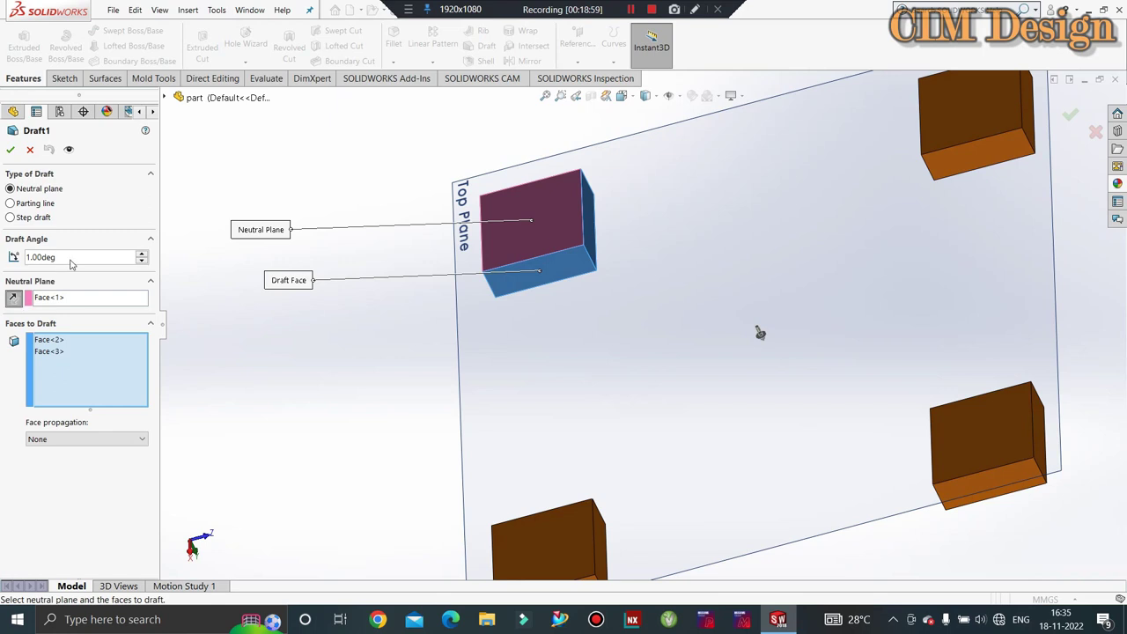
type("10")
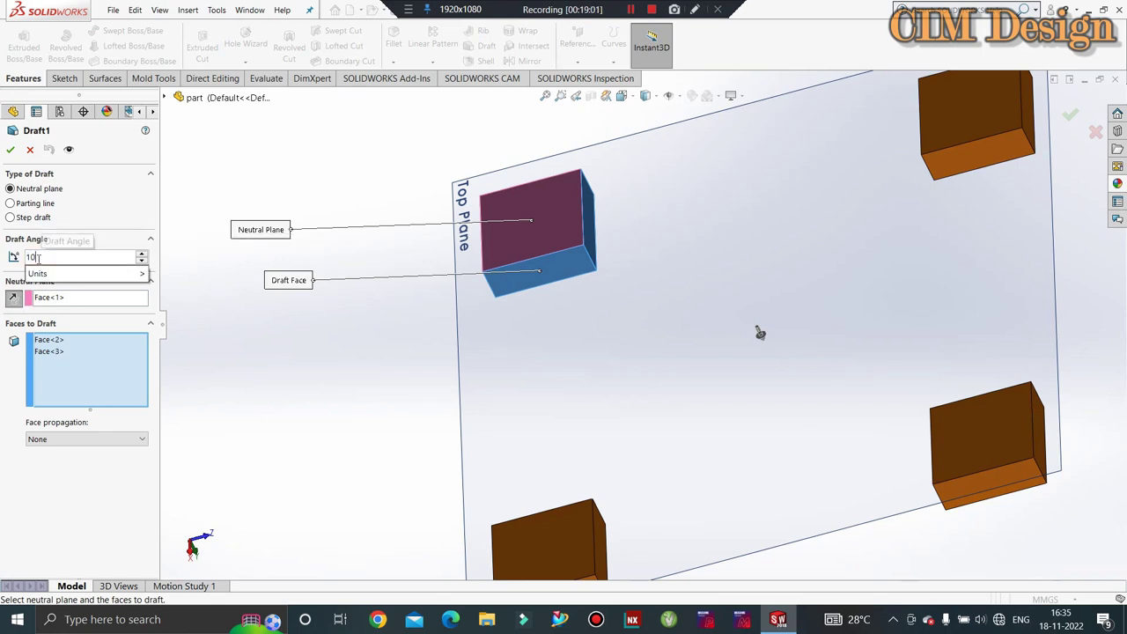
key("Return")
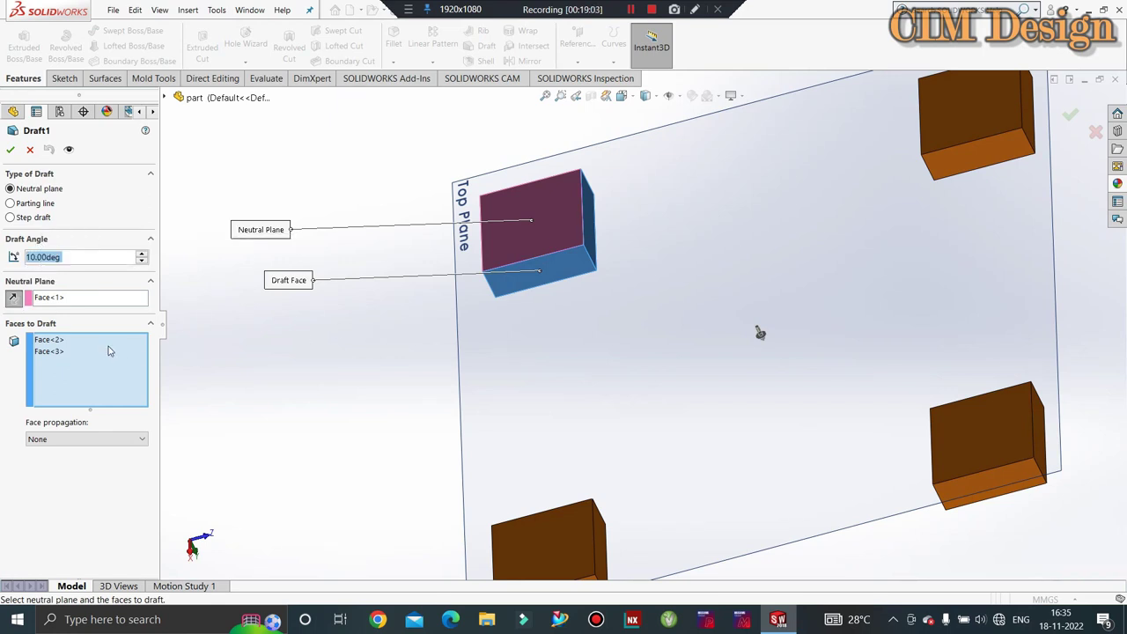
middle_click_drag(967, 177, 883, 198)
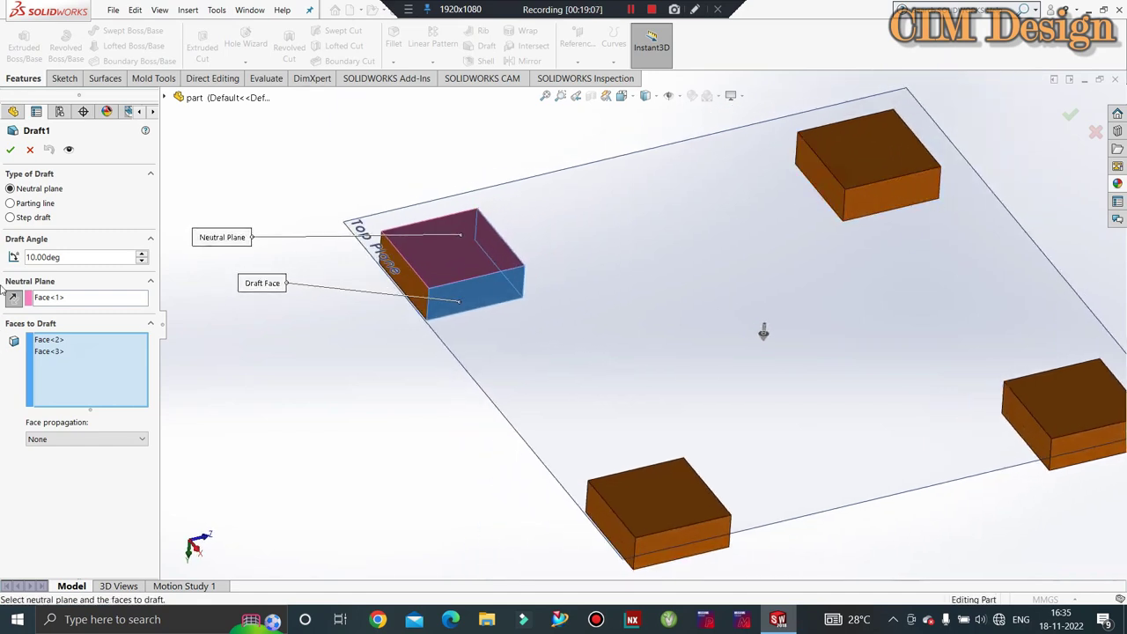
left_click(11, 151)
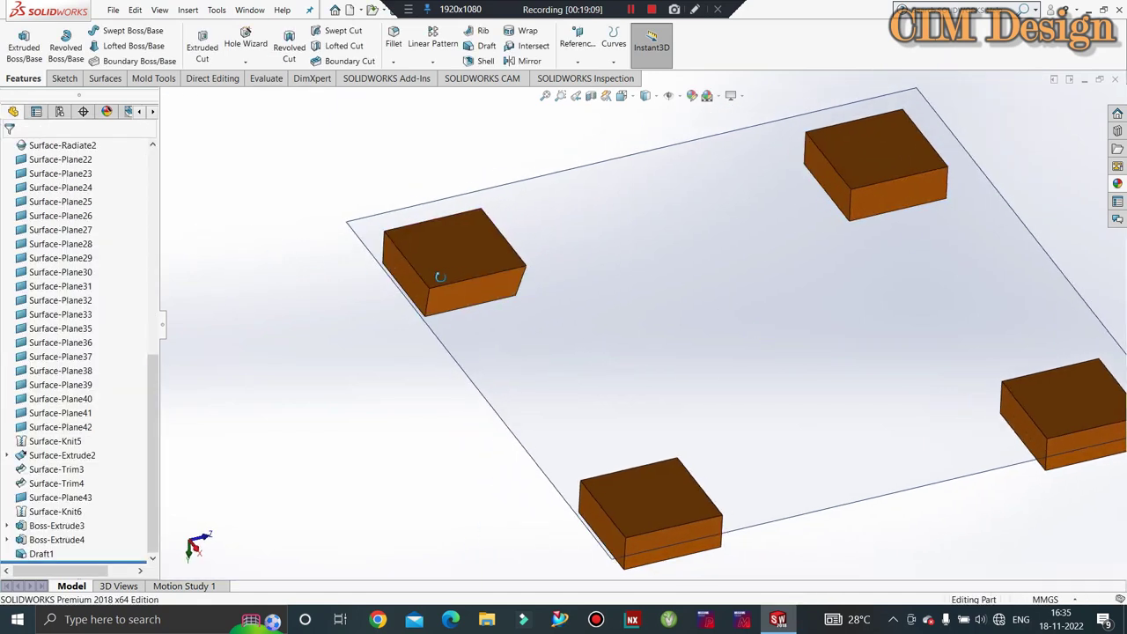
mouse_move(433, 272)
middle_mouse_down()
mouse_move(433, 331)
mouse_move(470, 264)
middle_mouse_up()
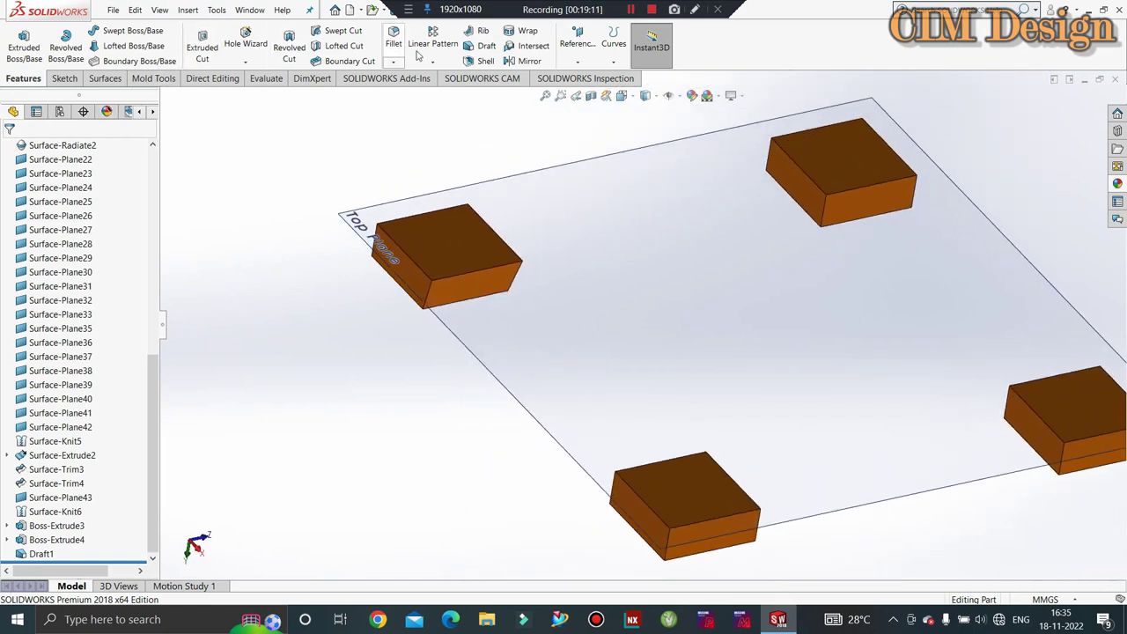
Step: Draft two side faces of the upper-right corner block using its top face as neutral plane
left_click(483, 46)
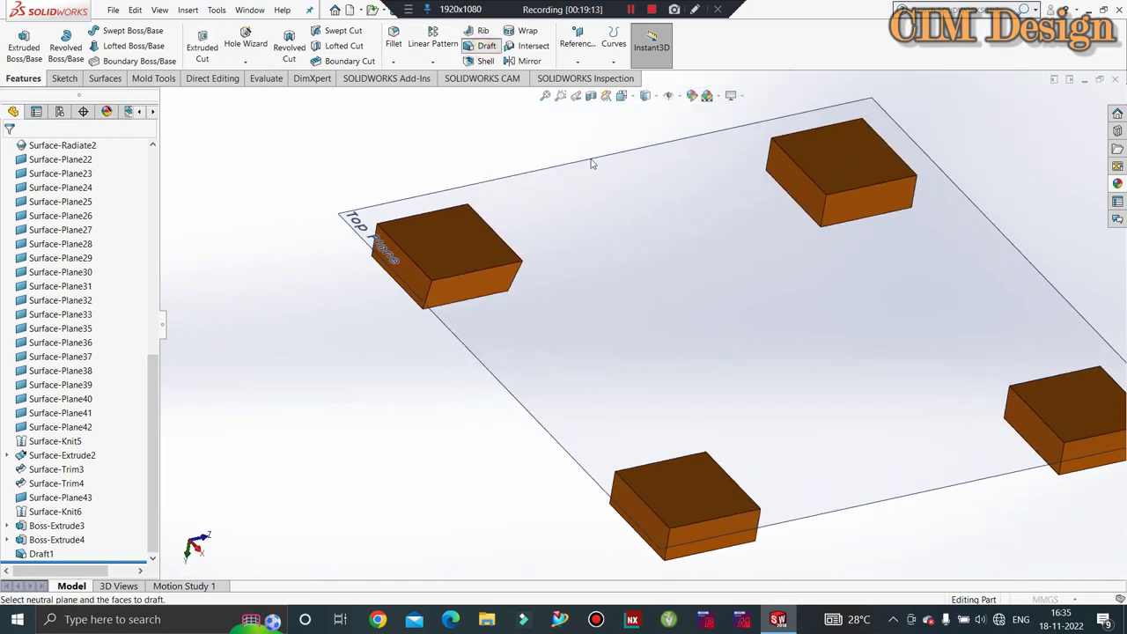
left_click(827, 165)
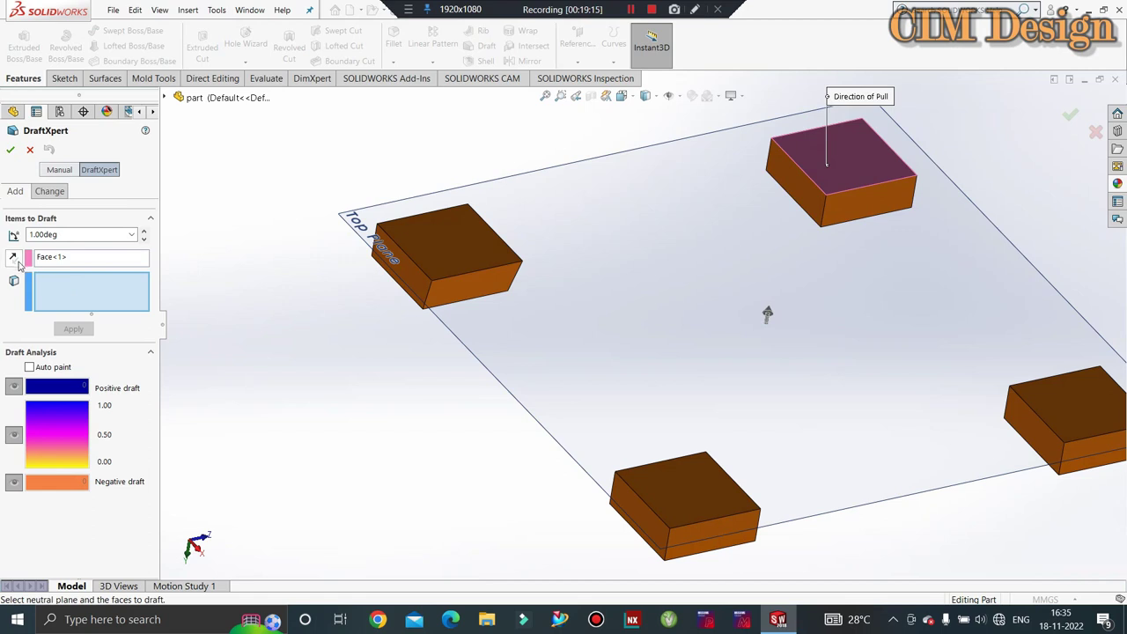
left_click(818, 199)
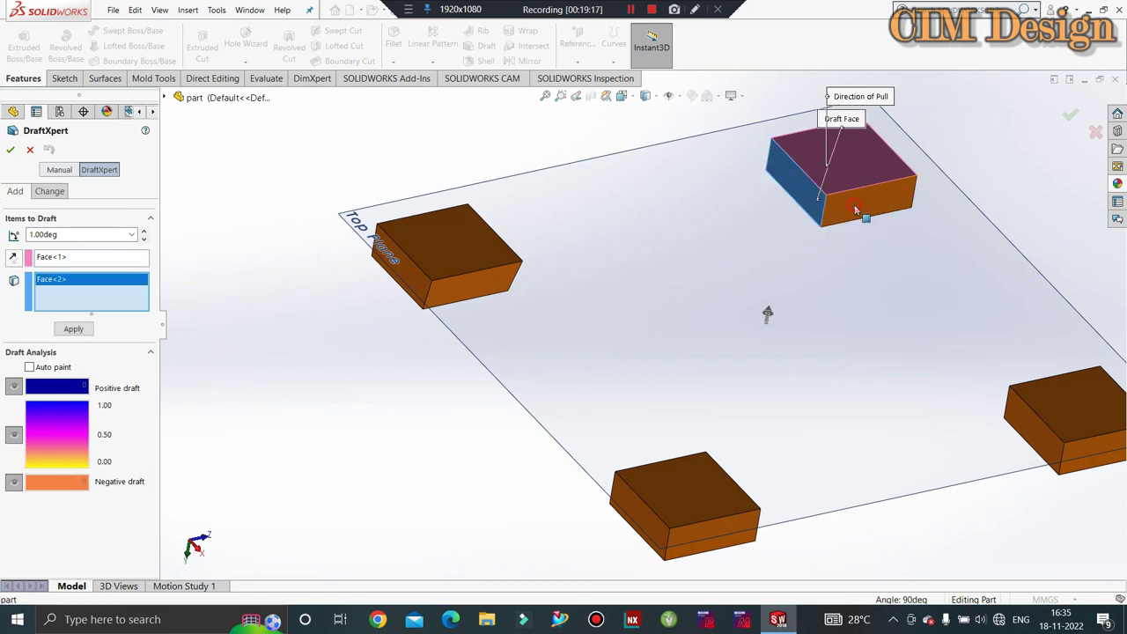
left_click(865, 212)
left_click(12, 150)
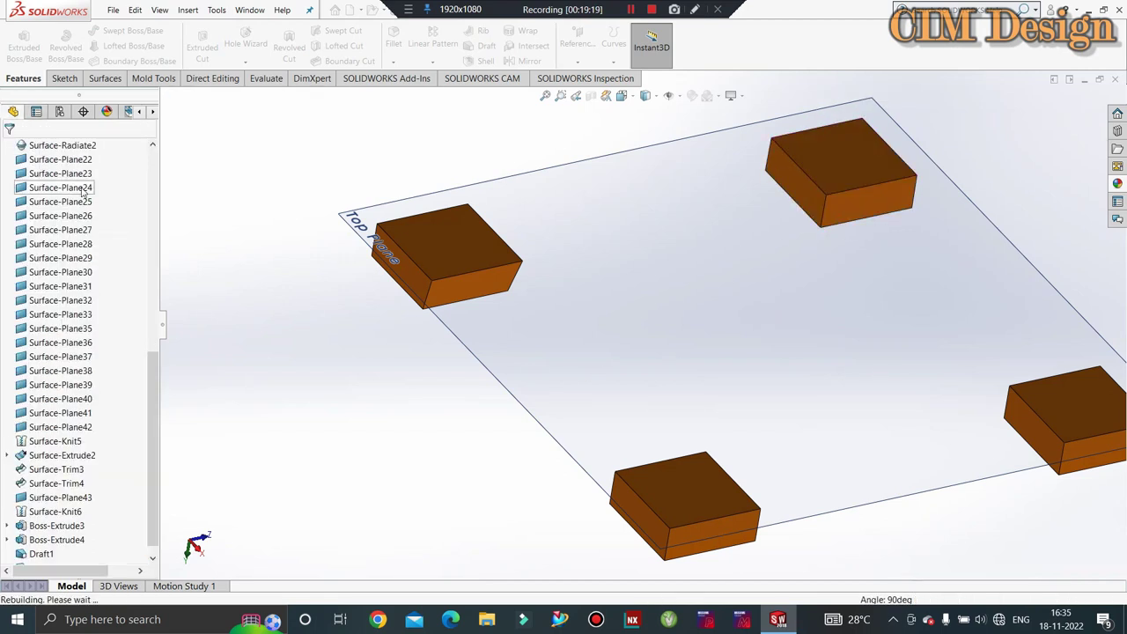
Step: Edit Draft2 to a 10° draft angle and accept it
right_click(52, 553)
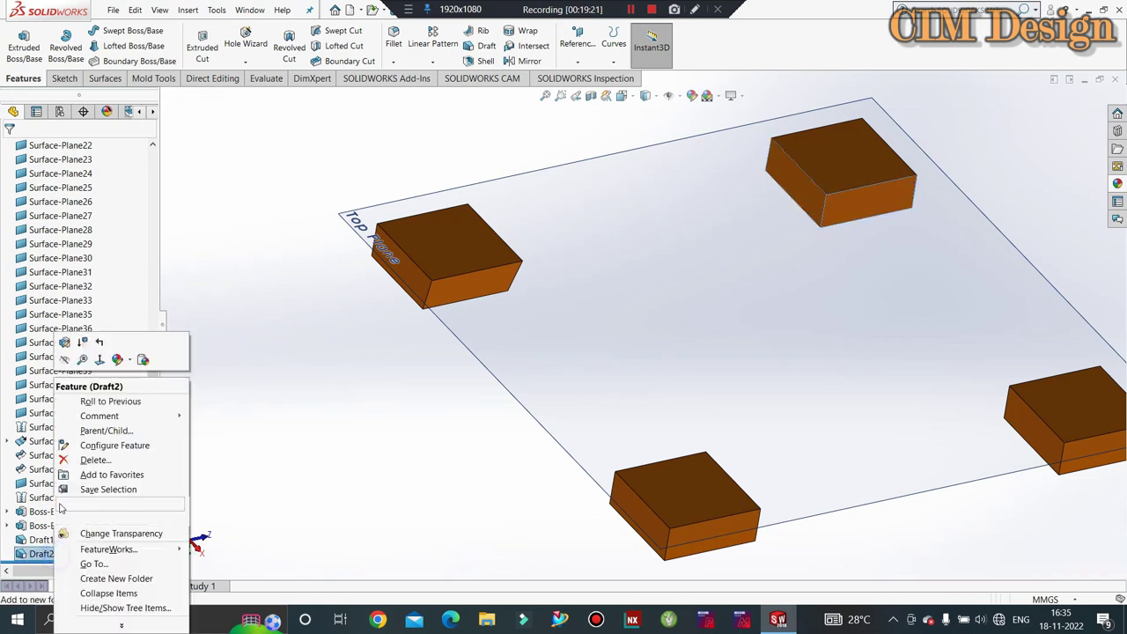
left_click(66, 342)
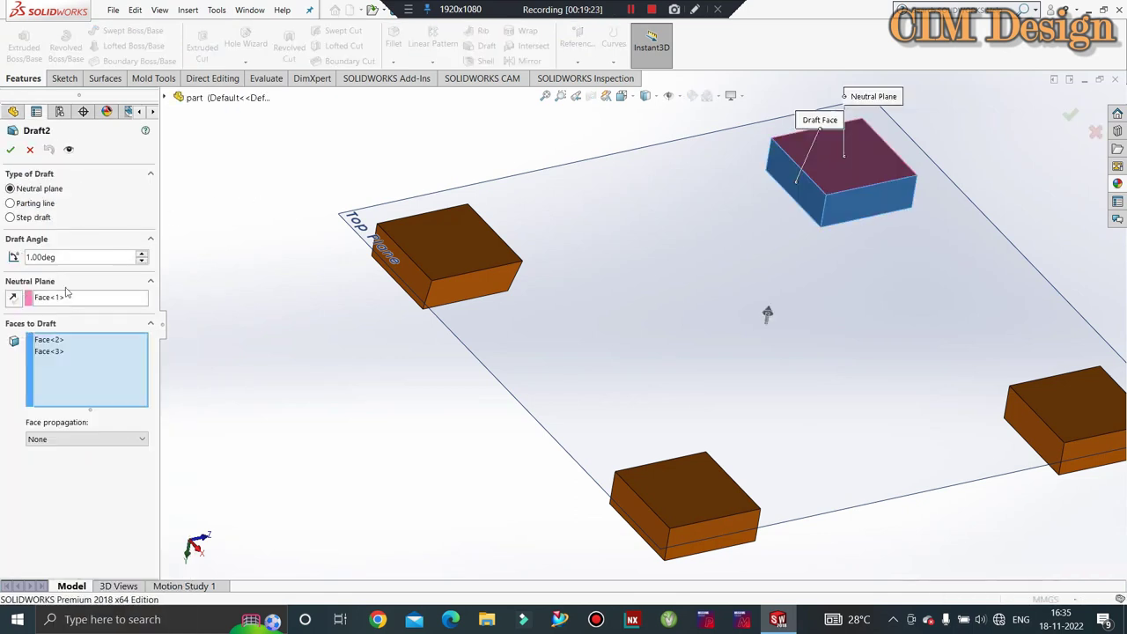
double_click(62, 258)
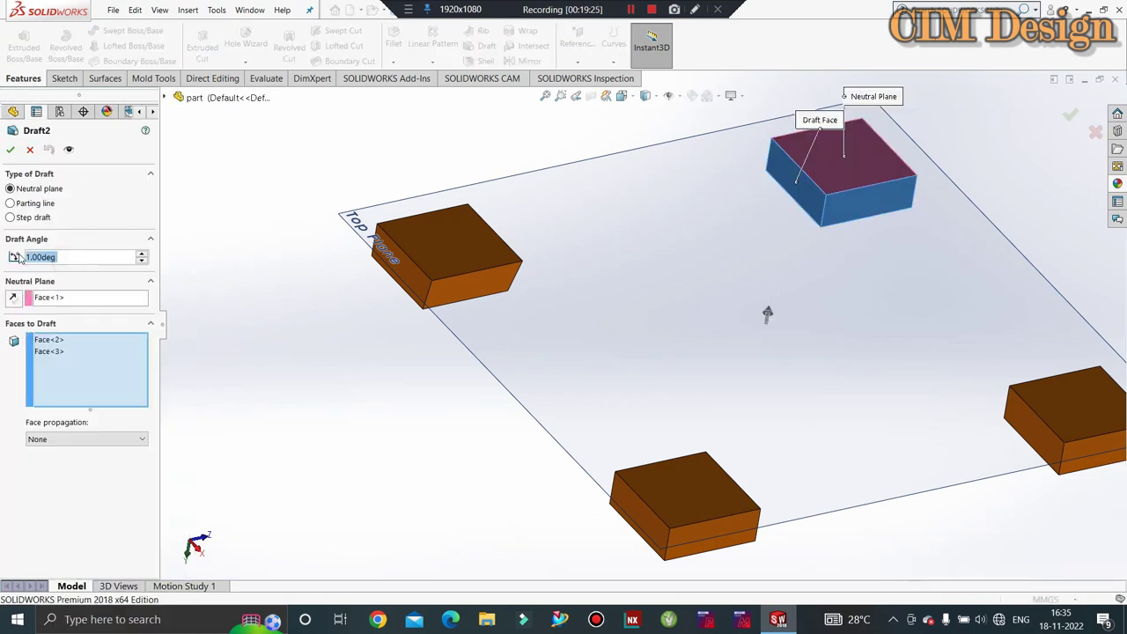
type("10")
key("Return")
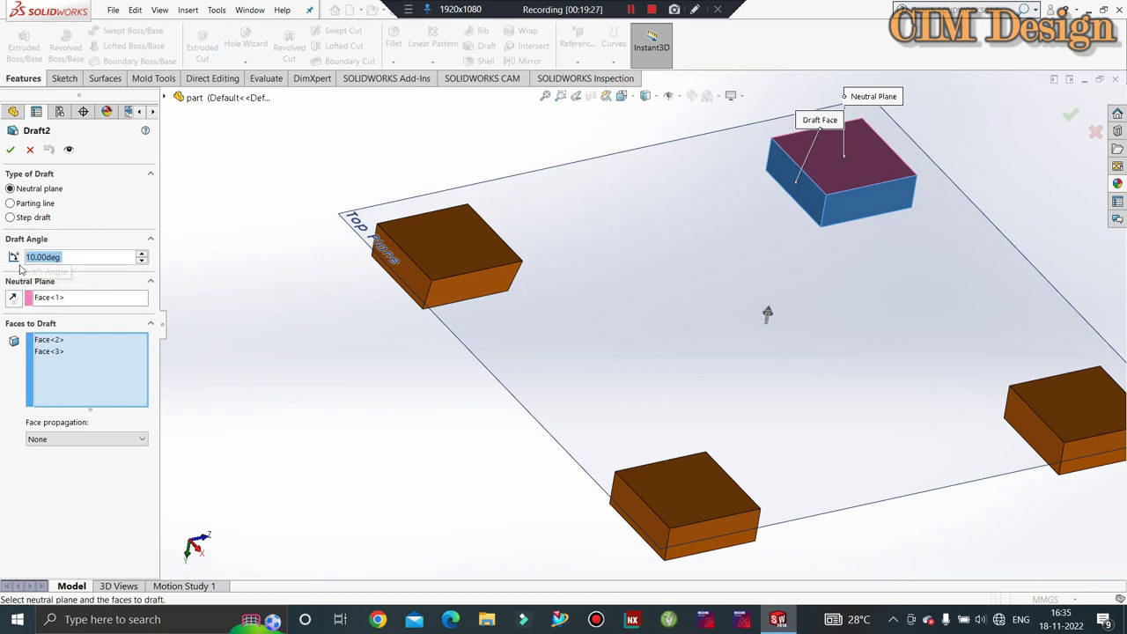
key("Return")
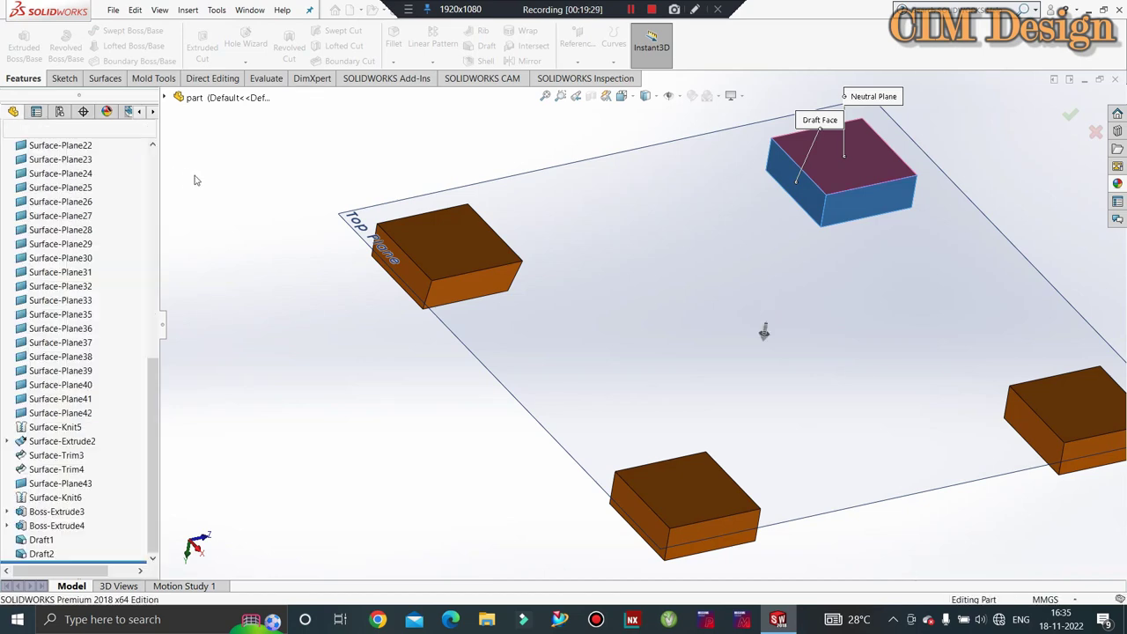
mouse_move(478, 242)
middle_mouse_down()
mouse_move(650, 369)
mouse_move(436, 225)
middle_mouse_up()
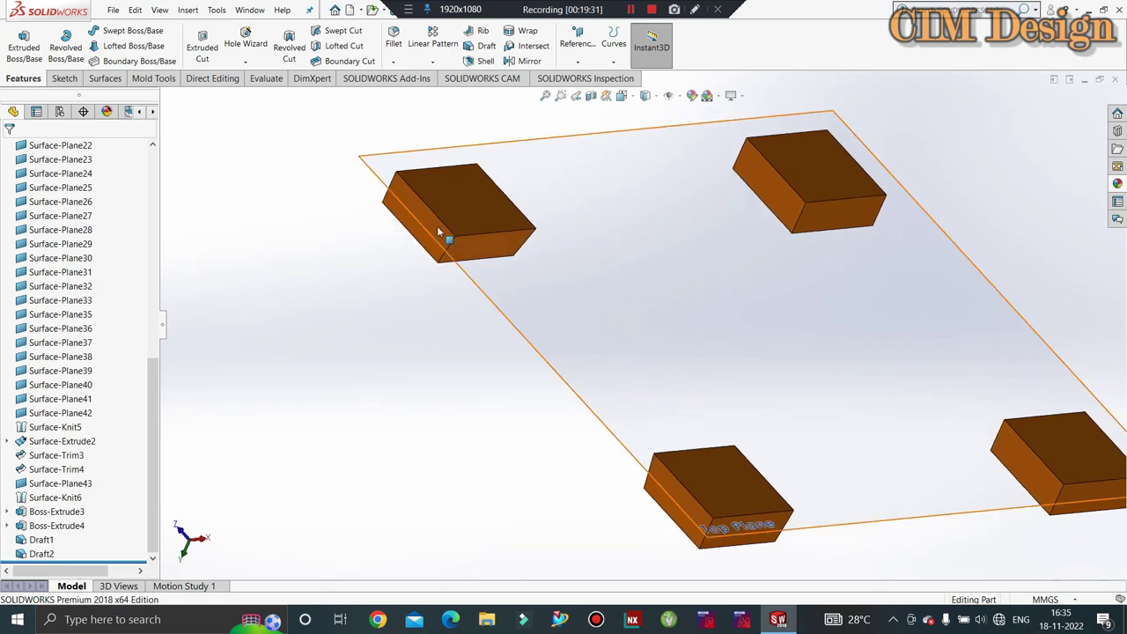
Step: Add a 10° draft to two side faces of the upper-right block from its top face
left_click(482, 46)
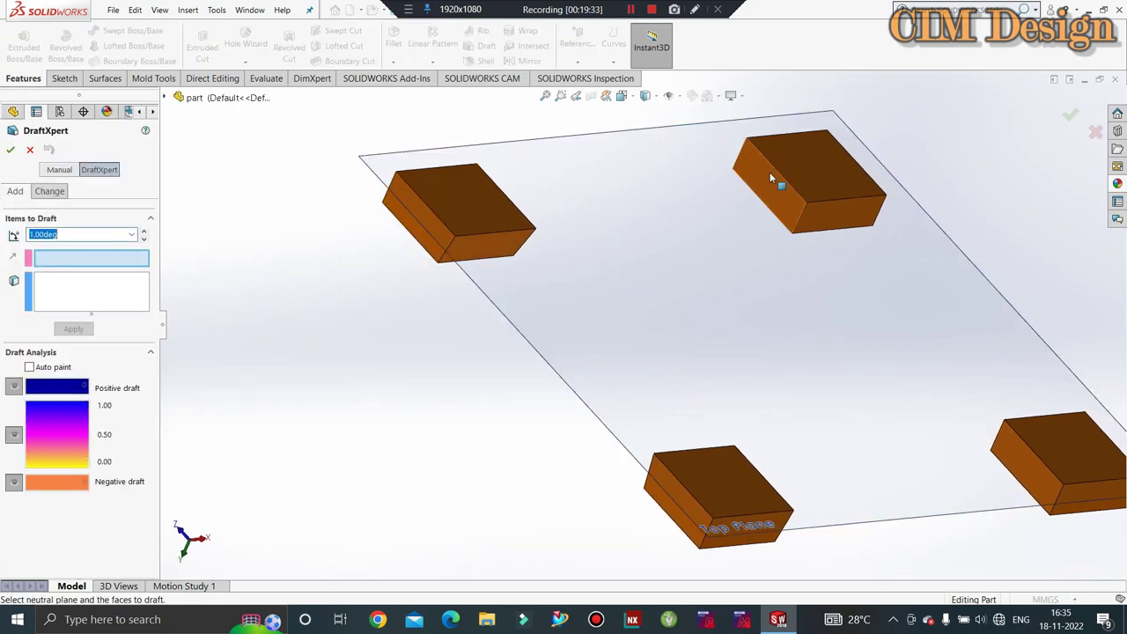
type("10")
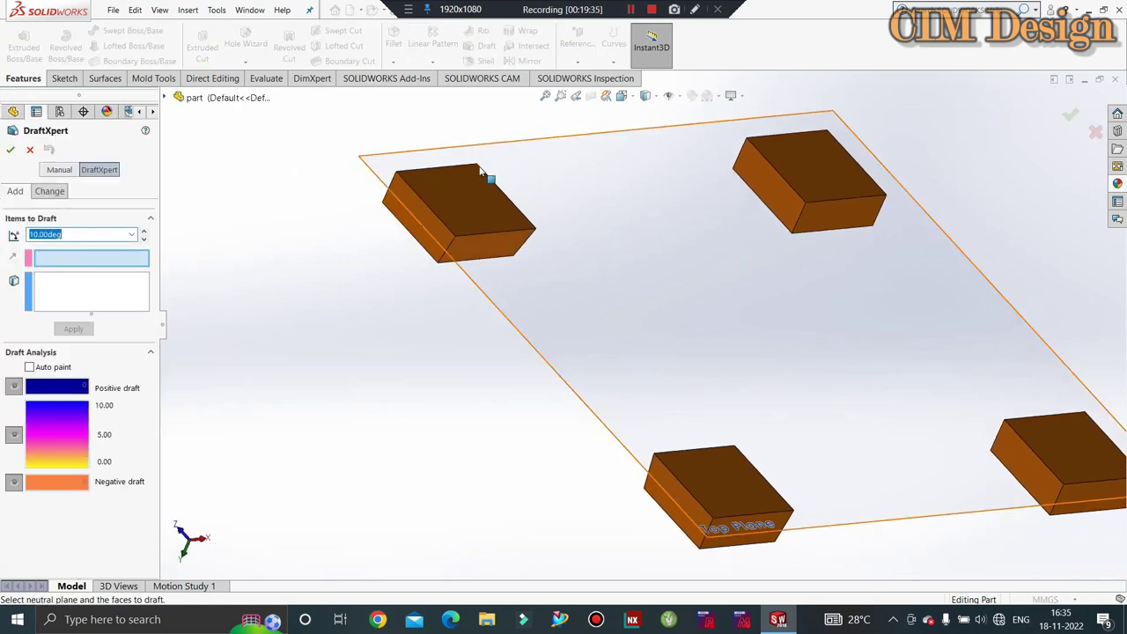
left_click(804, 169)
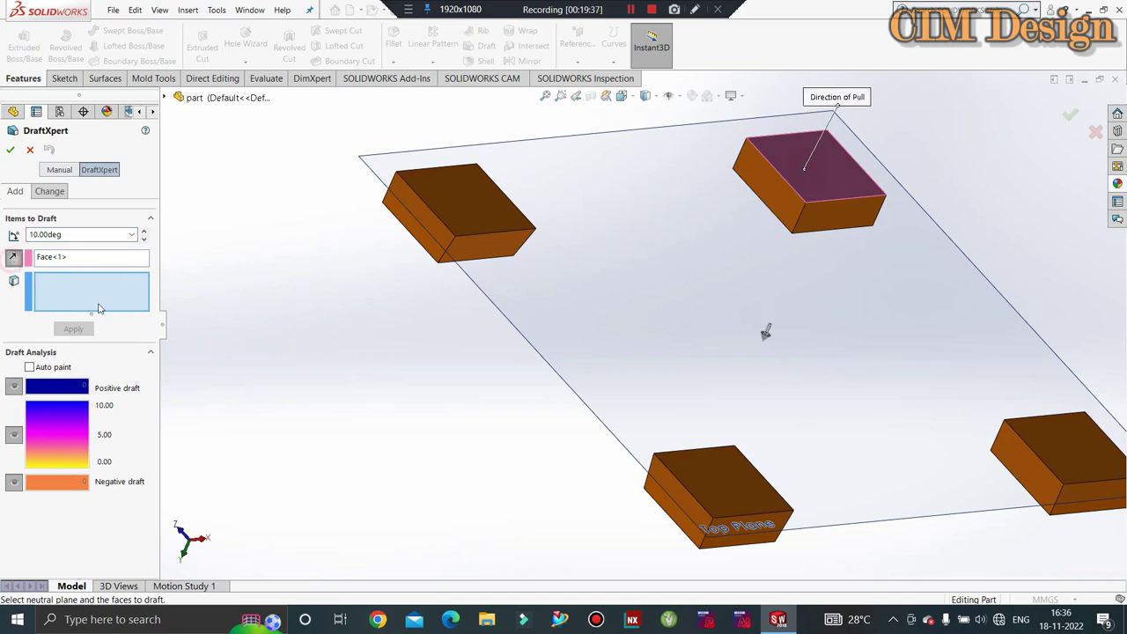
left_click(793, 193)
left_click(832, 216)
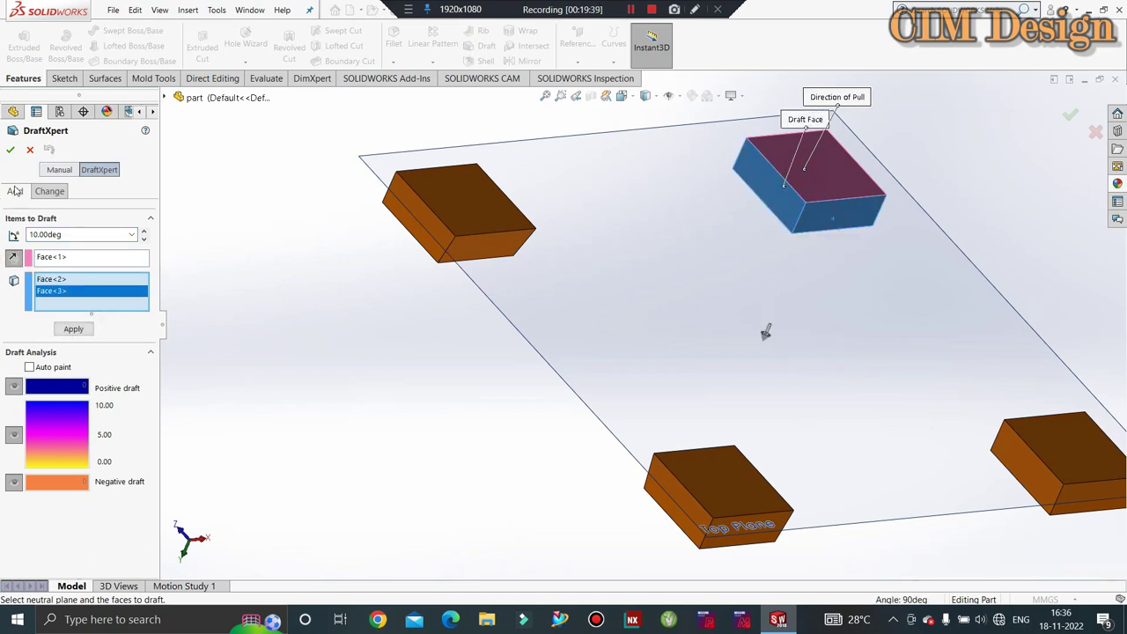
key("Return")
middle_click_drag(505, 344, 615, 490)
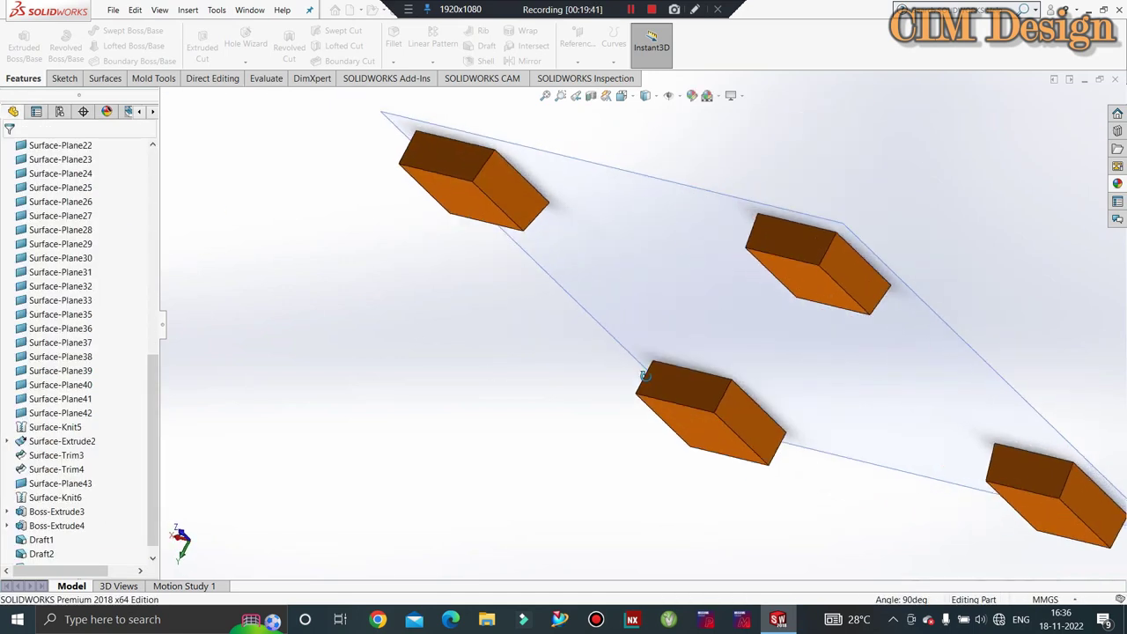
middle_click_drag(609, 403, 283, 167)
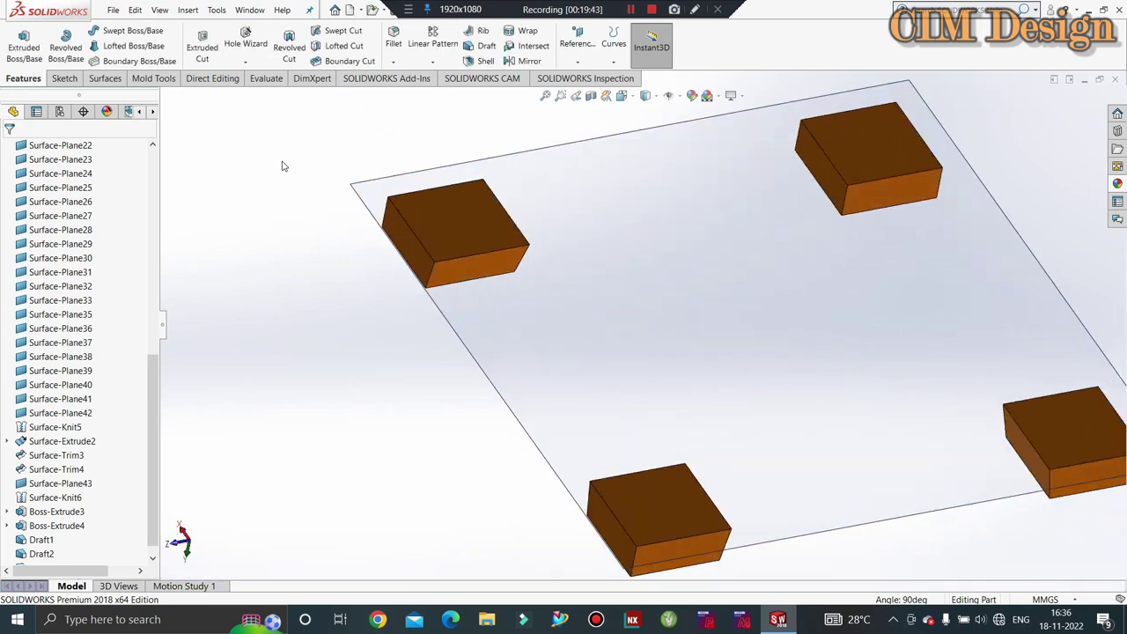
Step: Draft the left side and front faces of another upper corner block from its top face
left_click(485, 47)
scroll(626, 282, "up", 5)
mouse_move(642, 308)
middle_mouse_down()
mouse_move(644, 259)
mouse_move(656, 265)
middle_mouse_up()
scroll(656, 265, "down", 3)
left_click(707, 280)
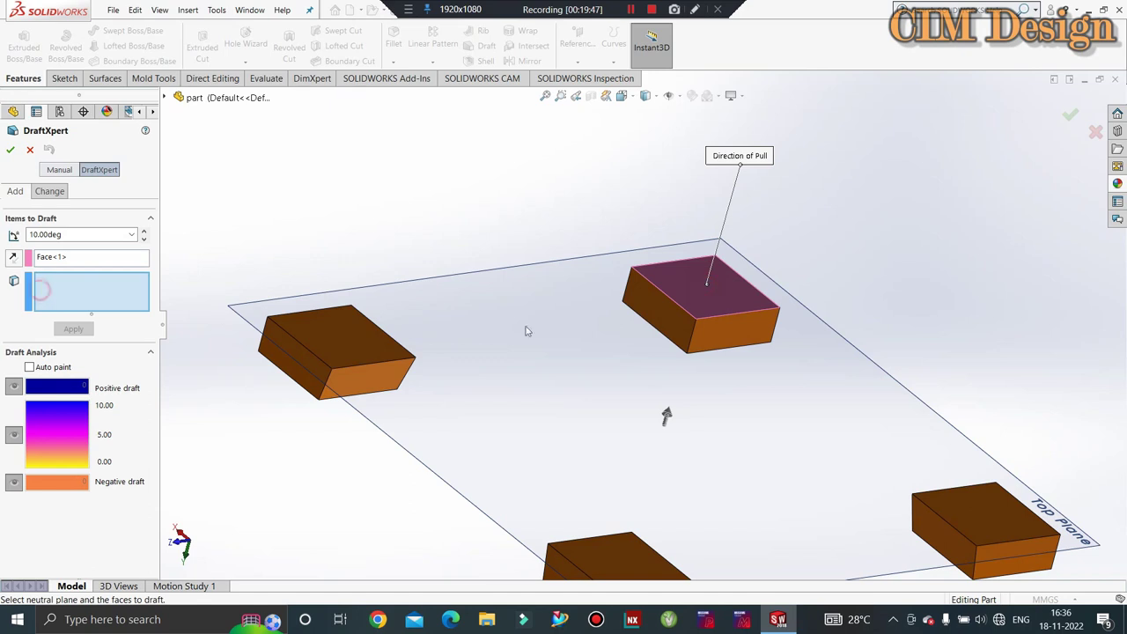
left_click(669, 320)
left_click(729, 332)
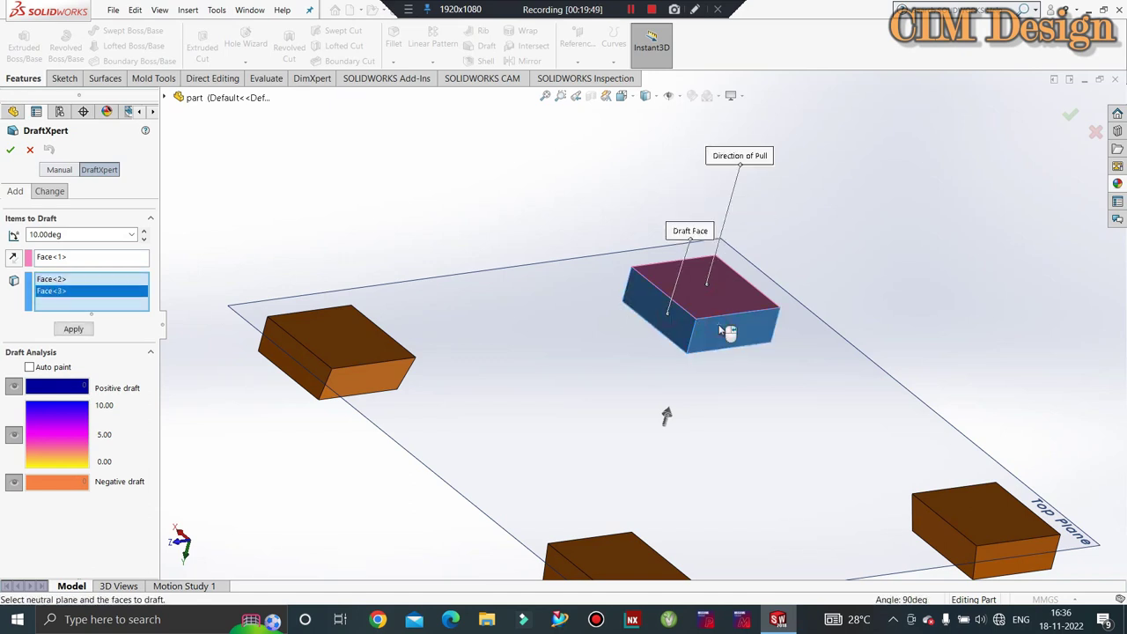
left_click(12, 152)
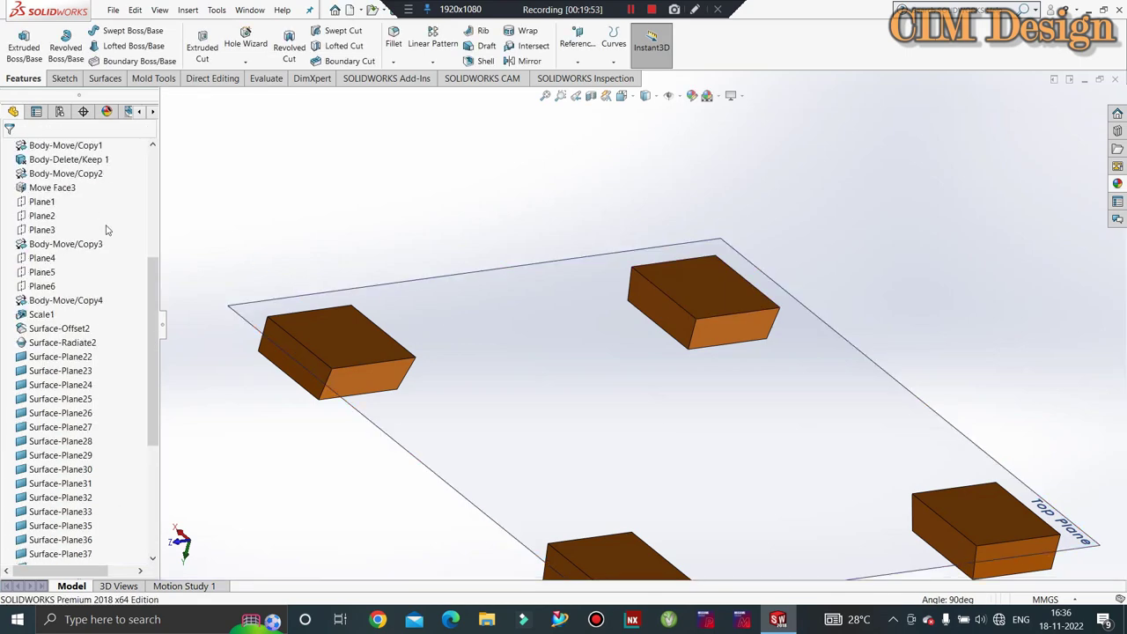
scroll(107, 230, "up", 3)
Step: Show the Boss-Extrude3 mold block again and fit the model in view
scroll(73, 231, "up", 3)
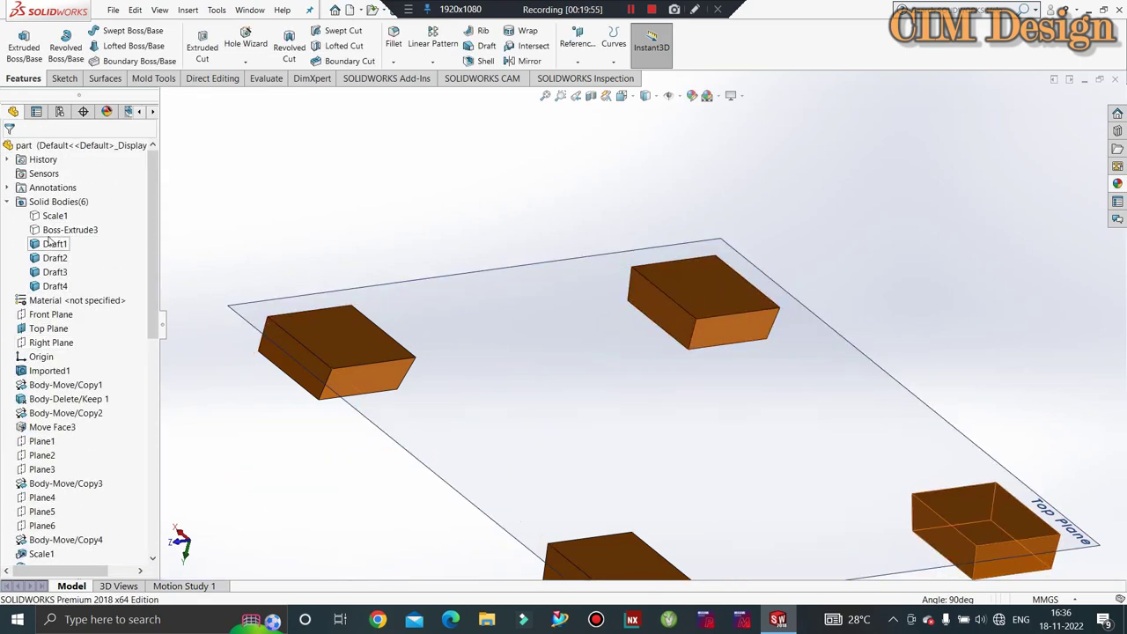
right_click(50, 231)
left_click(56, 211)
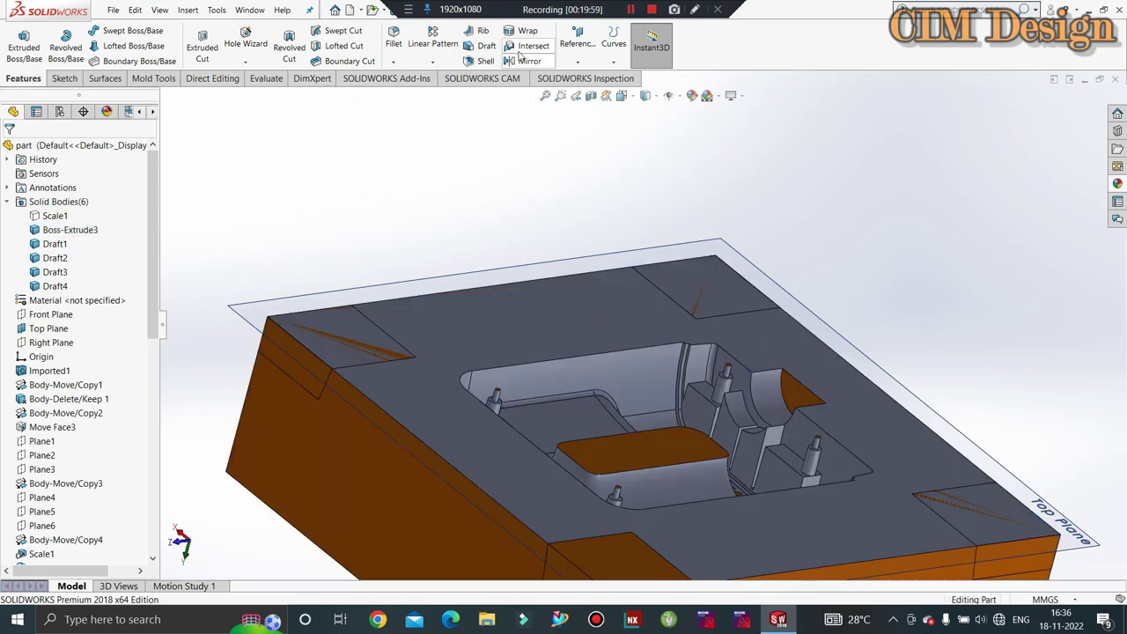
key("f")
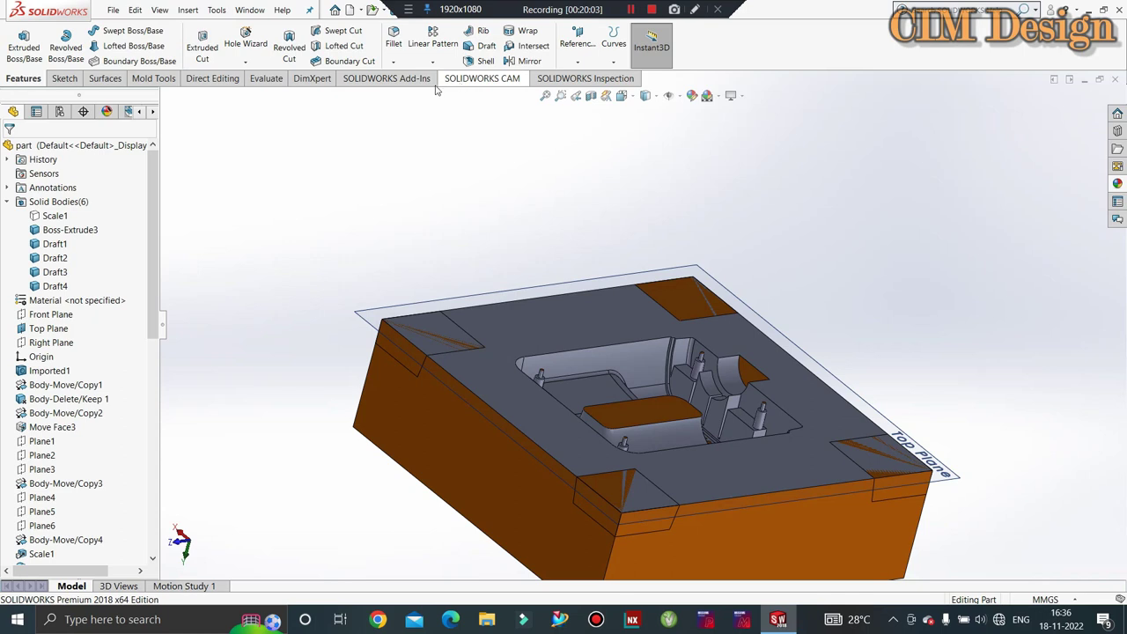
Step: Start a subtract Combine and pick Draft1 and Boss-Extrude3 as bodies to combine
left_click(222, 80)
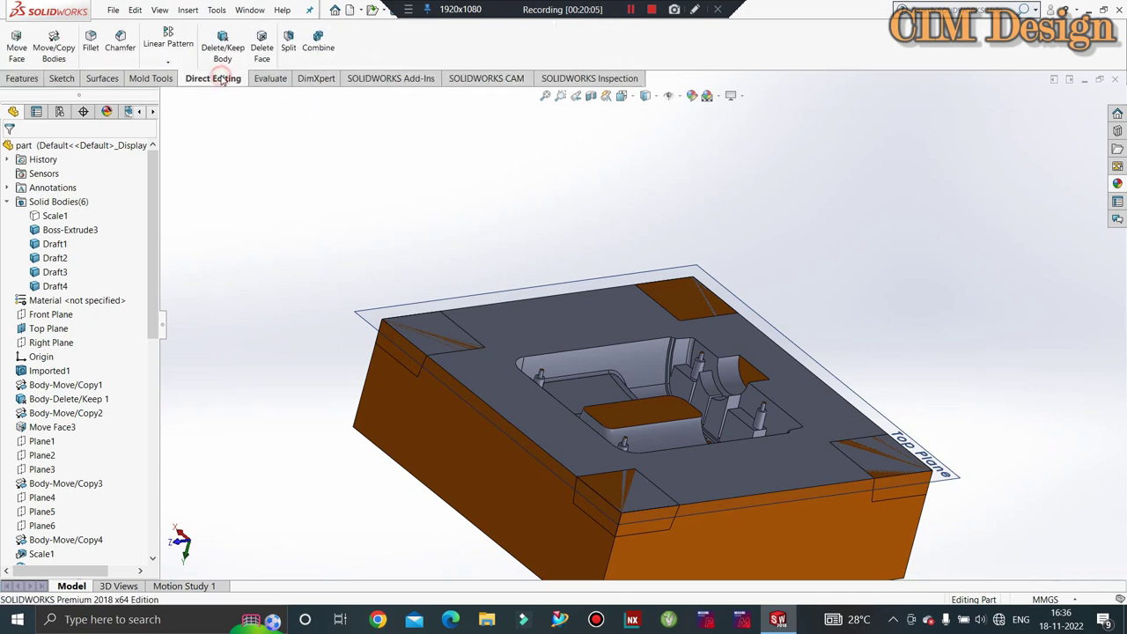
left_click(318, 44)
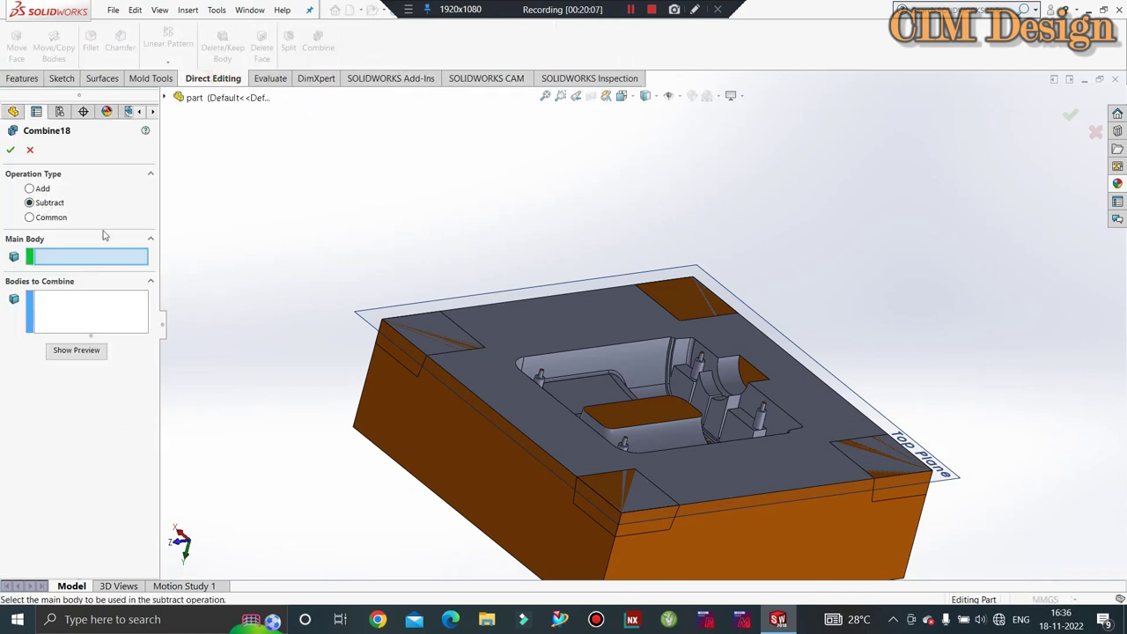
left_click(121, 322)
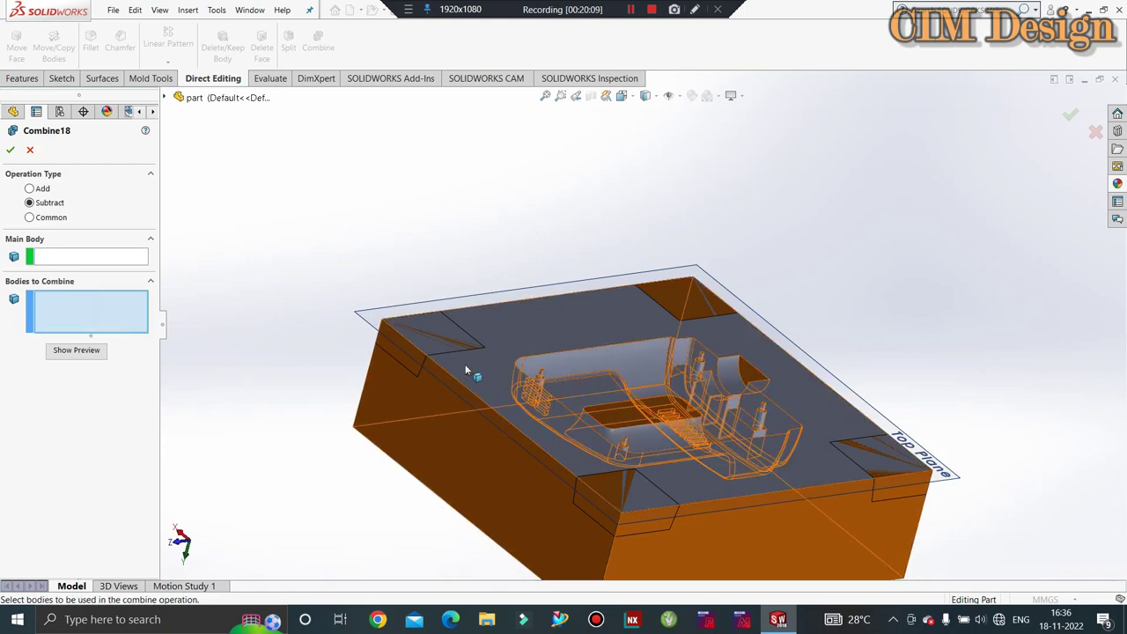
left_click(164, 97)
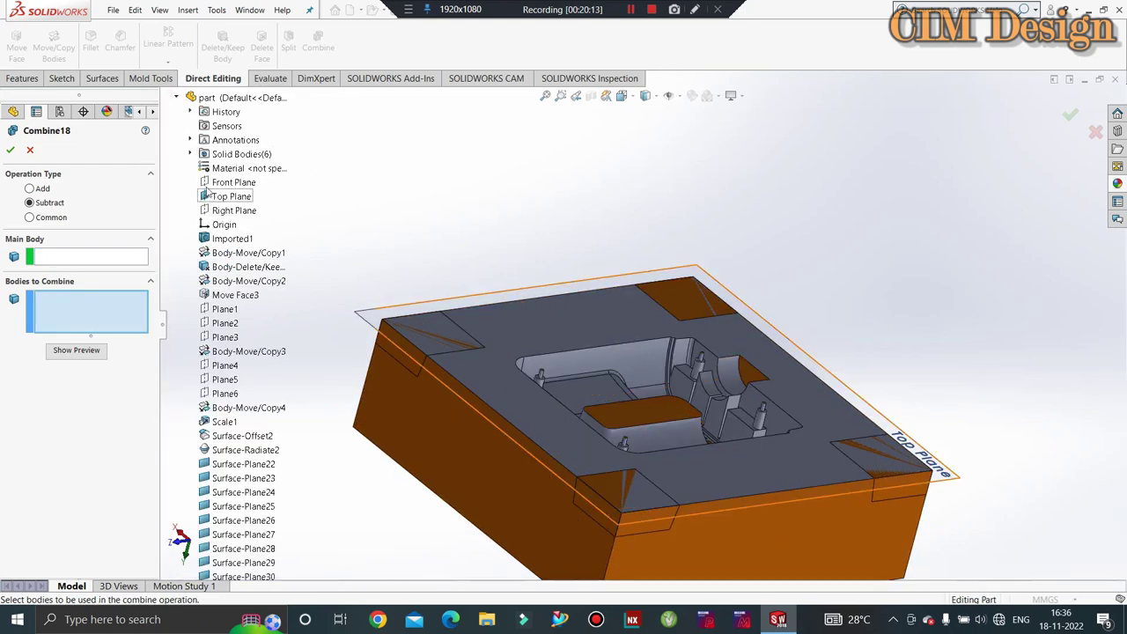
left_click(190, 154)
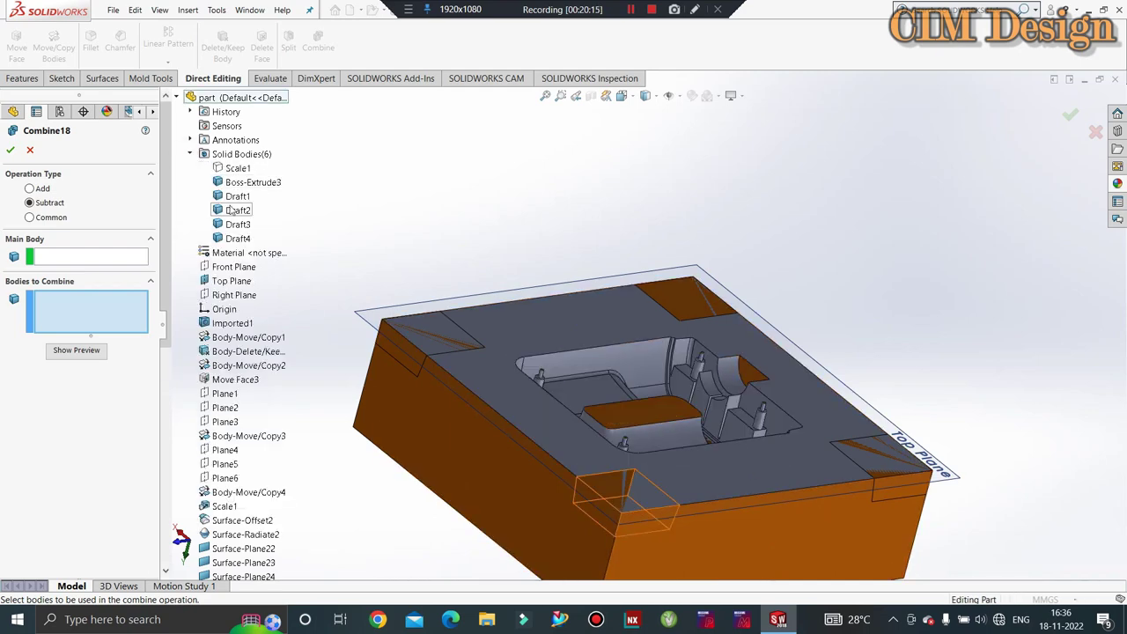
left_click(233, 197)
left_click(245, 182)
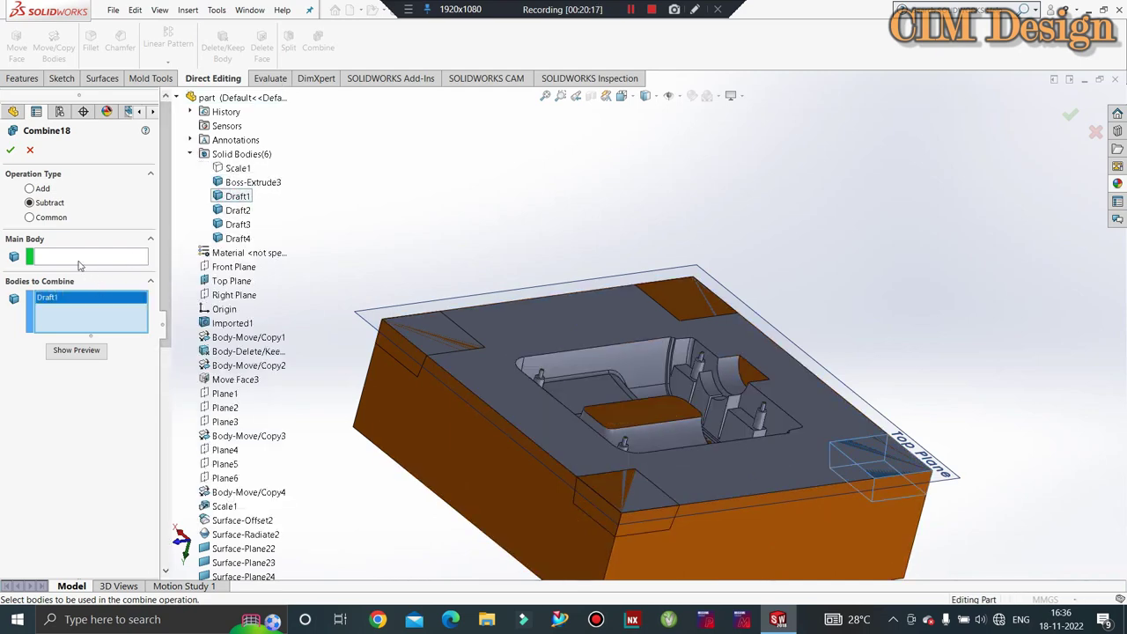
left_click(10, 150)
Step: Make Boss-Extrude3 the main body, leaving Draft1 to subtract, and apply the cut
left_click(84, 257)
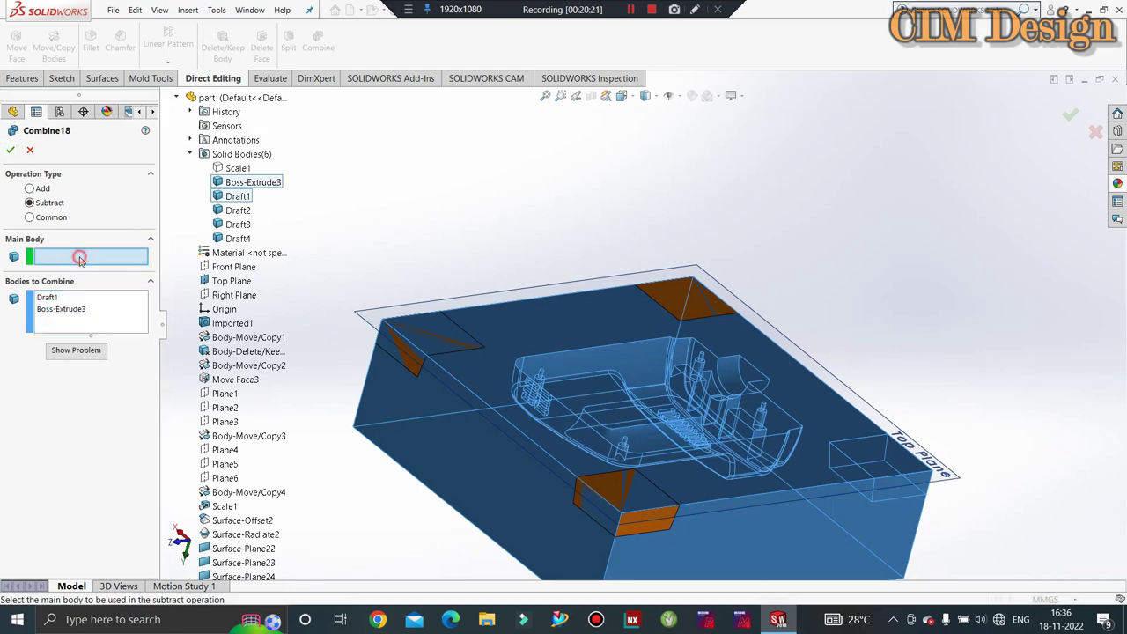
left_click(64, 303)
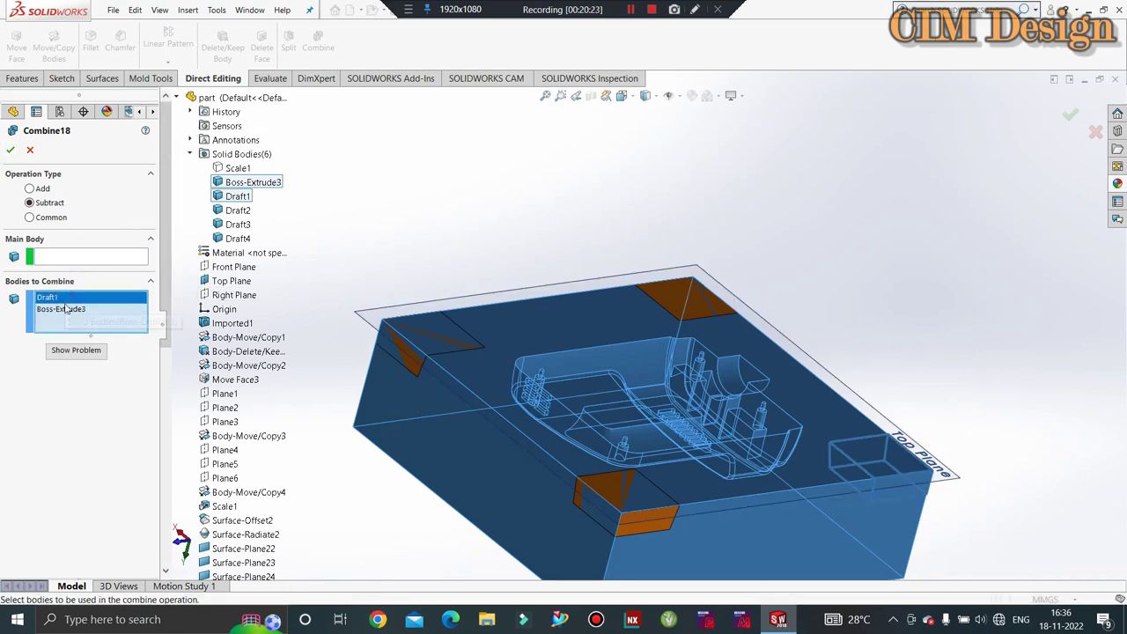
left_click(57, 309)
right_click(84, 303)
left_click(95, 326)
left_click(54, 258)
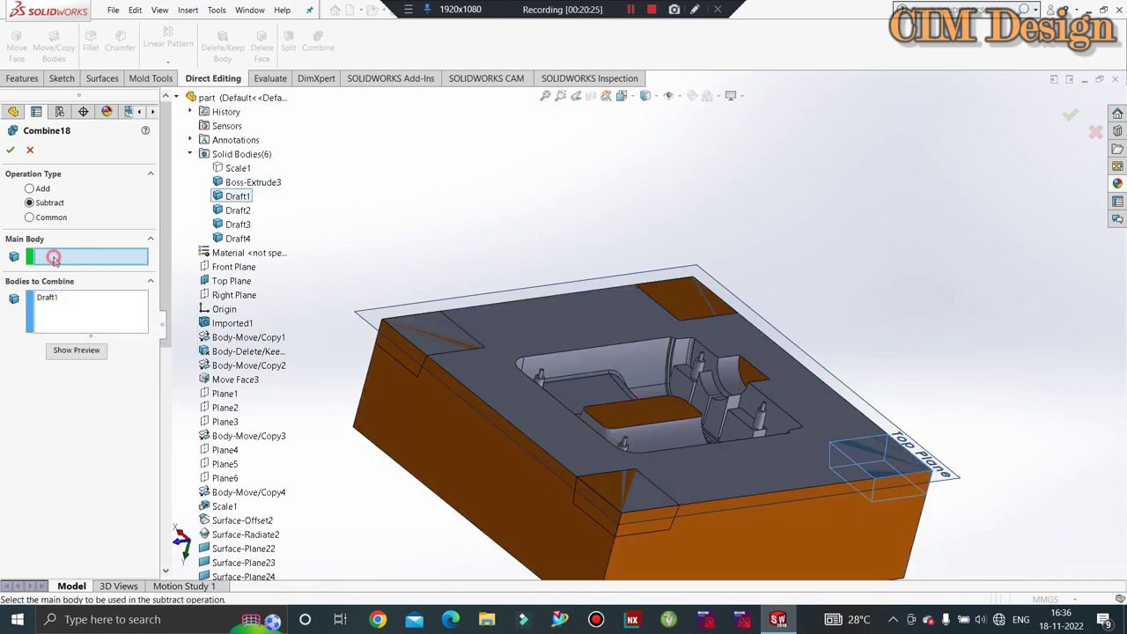
left_click(405, 431)
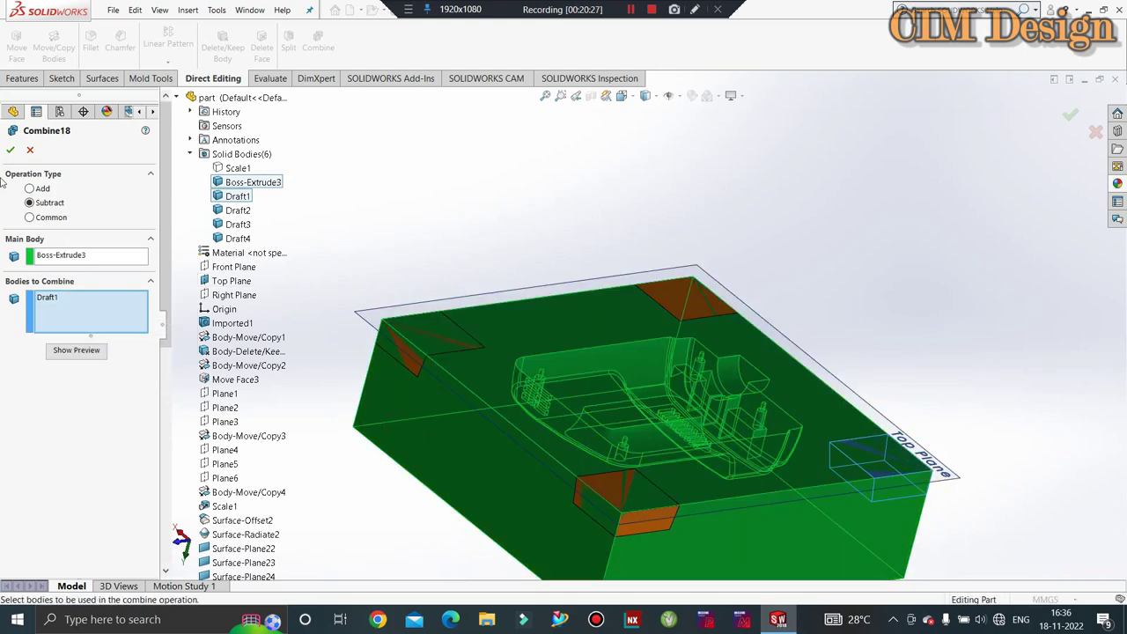
left_click(10, 150)
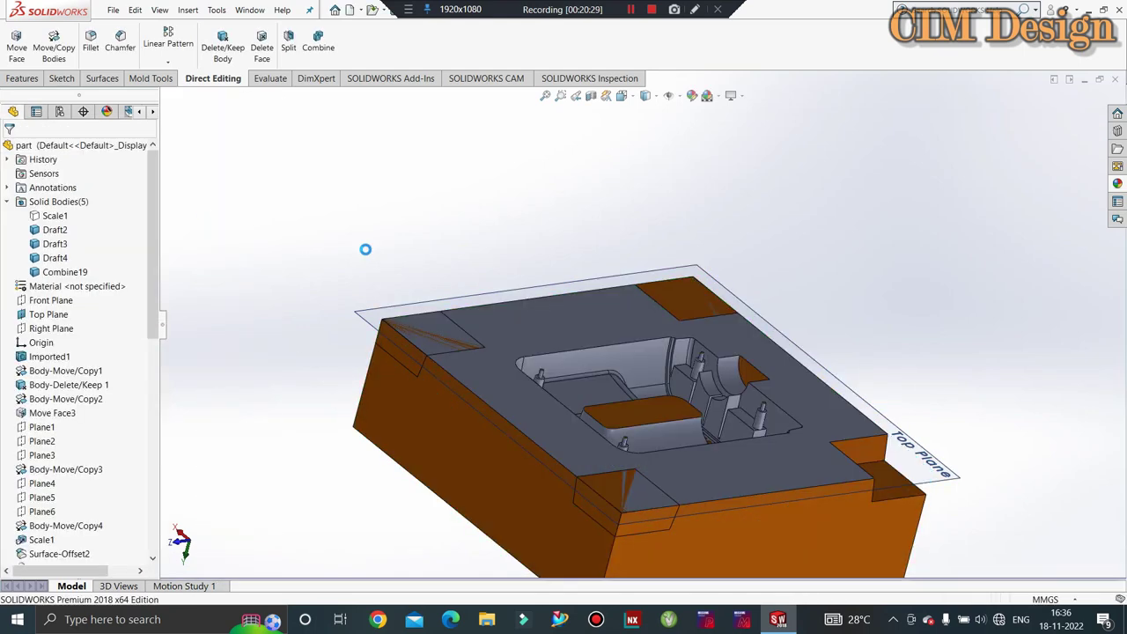
Step: Subtract the Draft2 corner block from main body Combine19 to cut the second drafted pocket
mouse_move(433, 264)
middle_mouse_down()
mouse_move(443, 179)
mouse_move(416, 206)
middle_mouse_up()
left_click(318, 49)
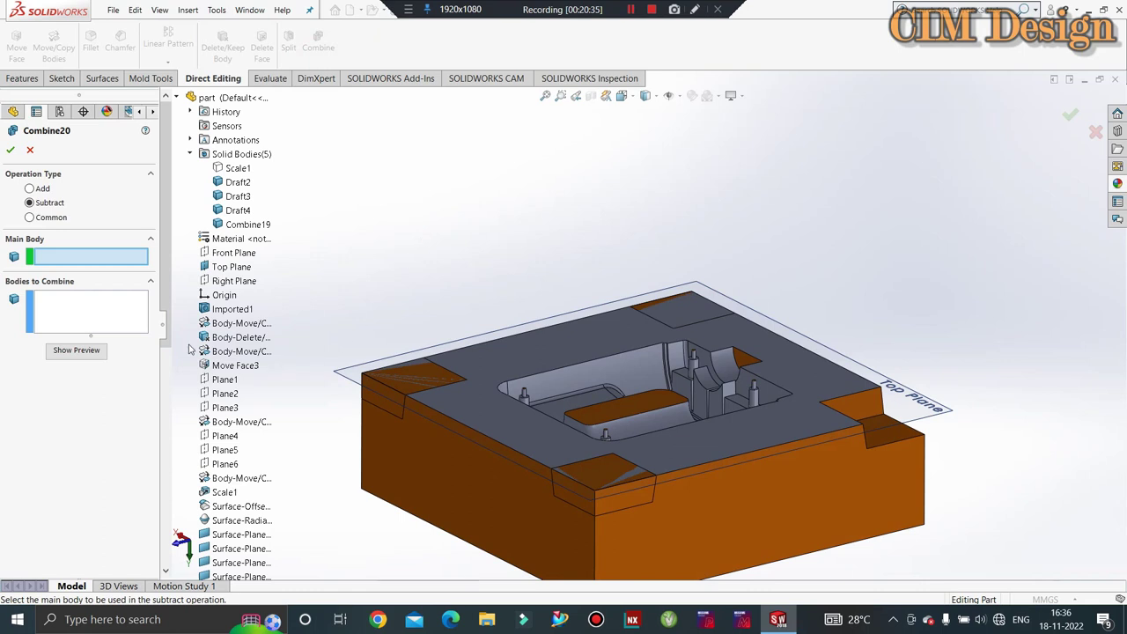
left_click(102, 321)
left_click(71, 255)
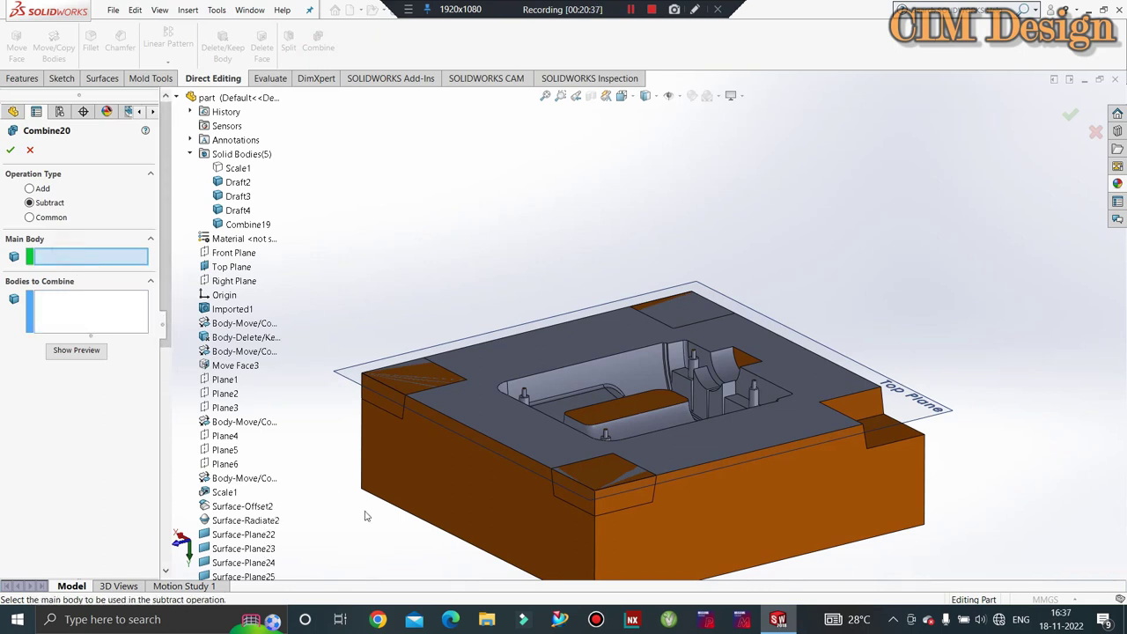
left_click(412, 513)
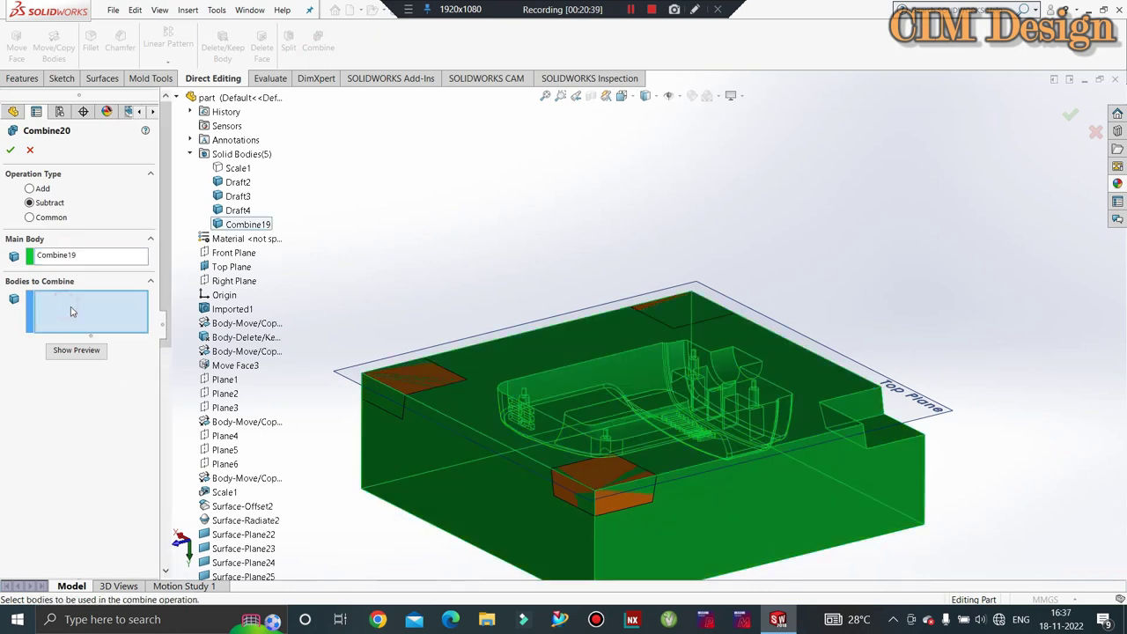
left_click(56, 257)
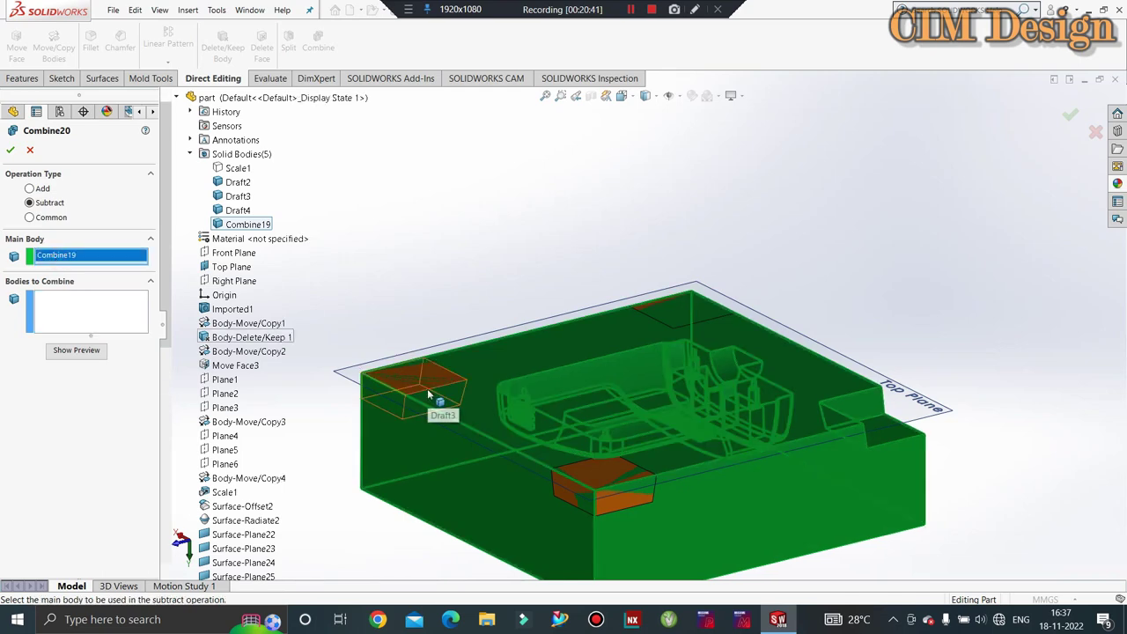
left_click(426, 388)
left_click(76, 260)
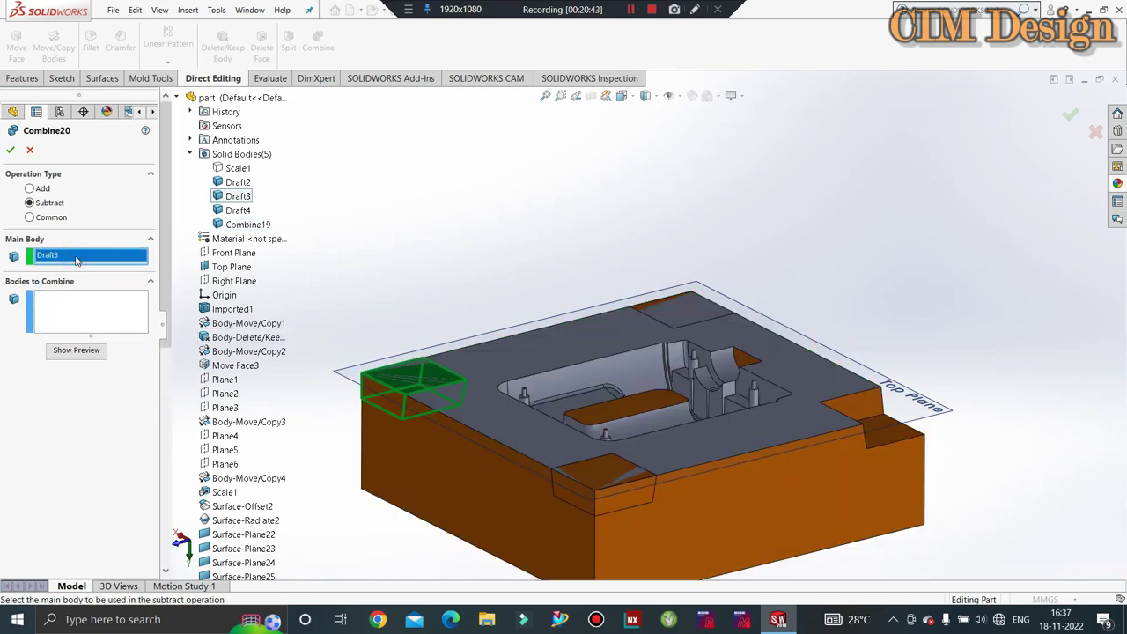
left_click(471, 518)
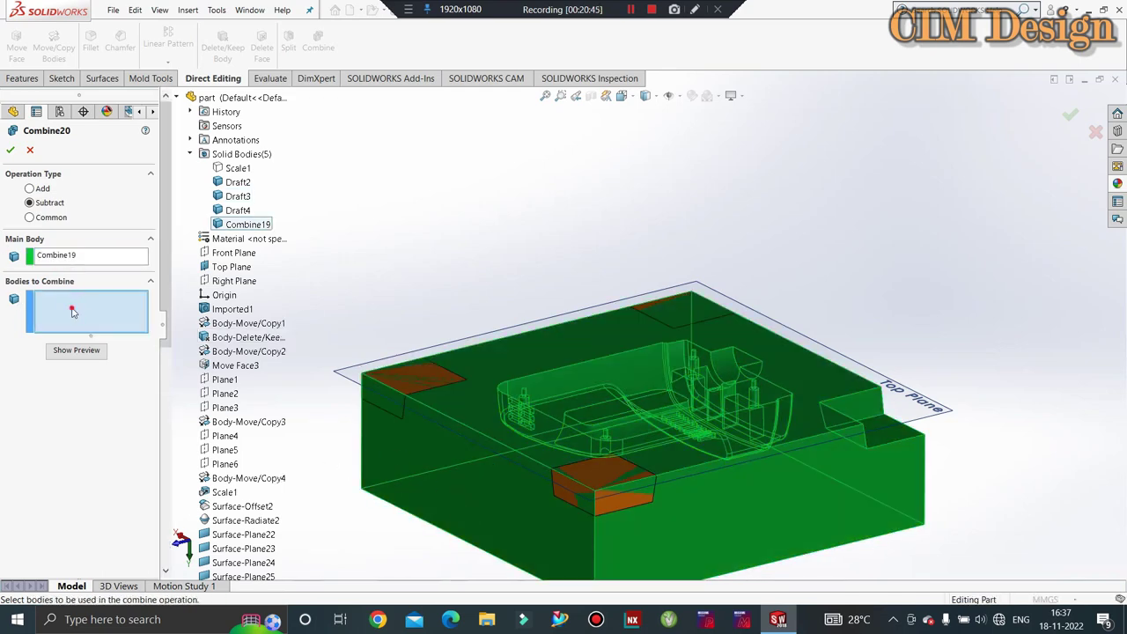
left_click(237, 182)
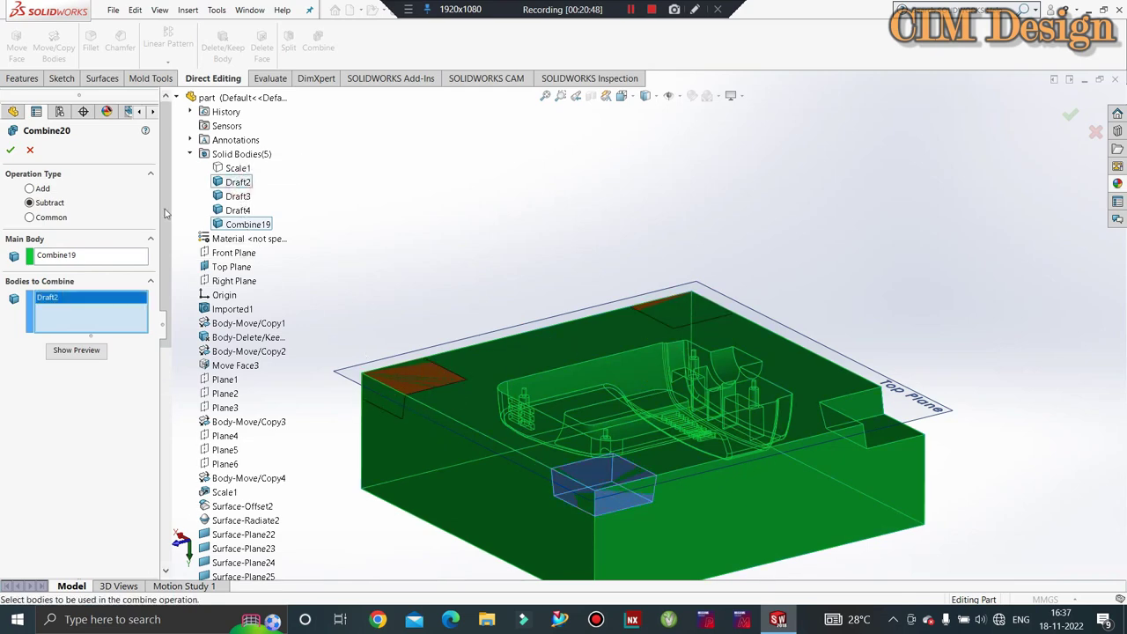
left_click(10, 152)
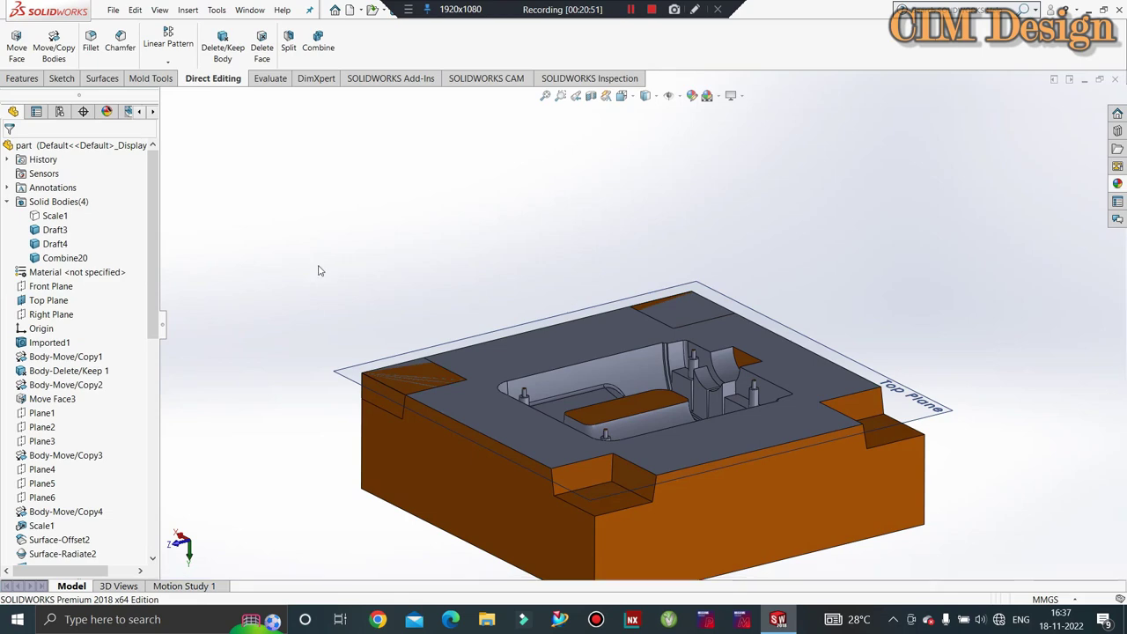
Step: Try a Combine subtract with Draft3 as main body and Combine20 as the body to combine
left_click(318, 44)
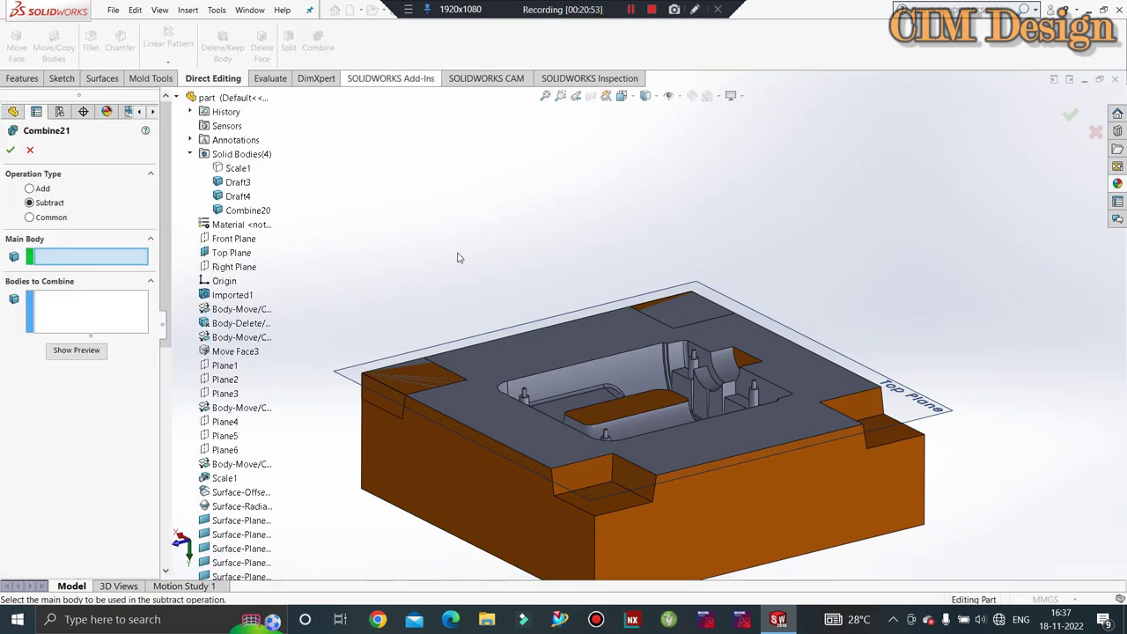
left_click(63, 324)
left_click(468, 518)
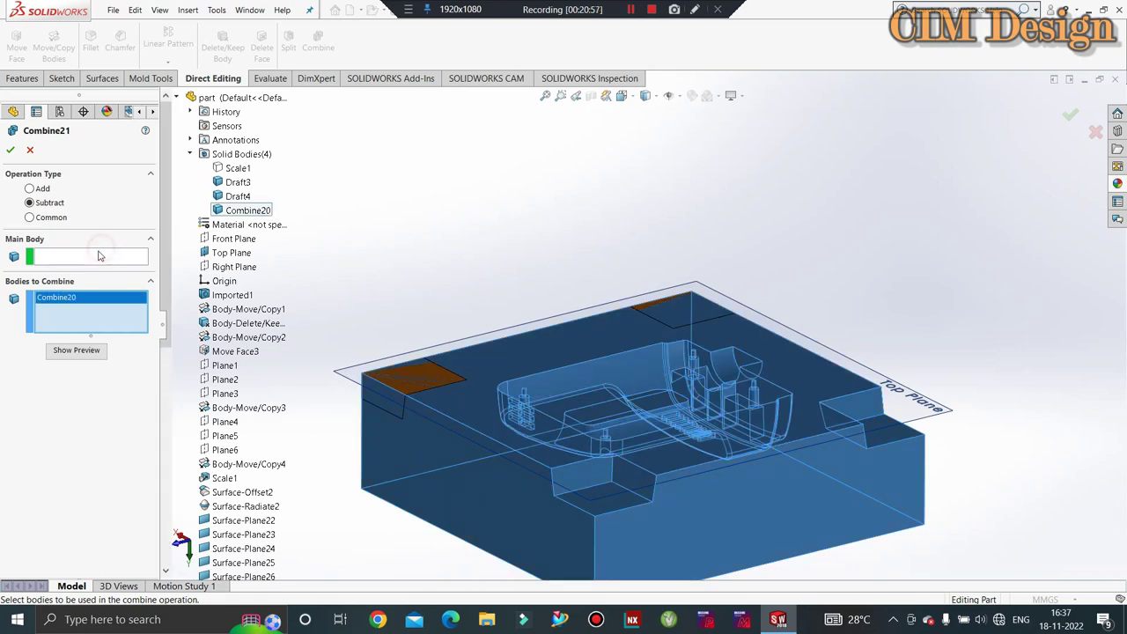
left_click(99, 255)
left_click(234, 182)
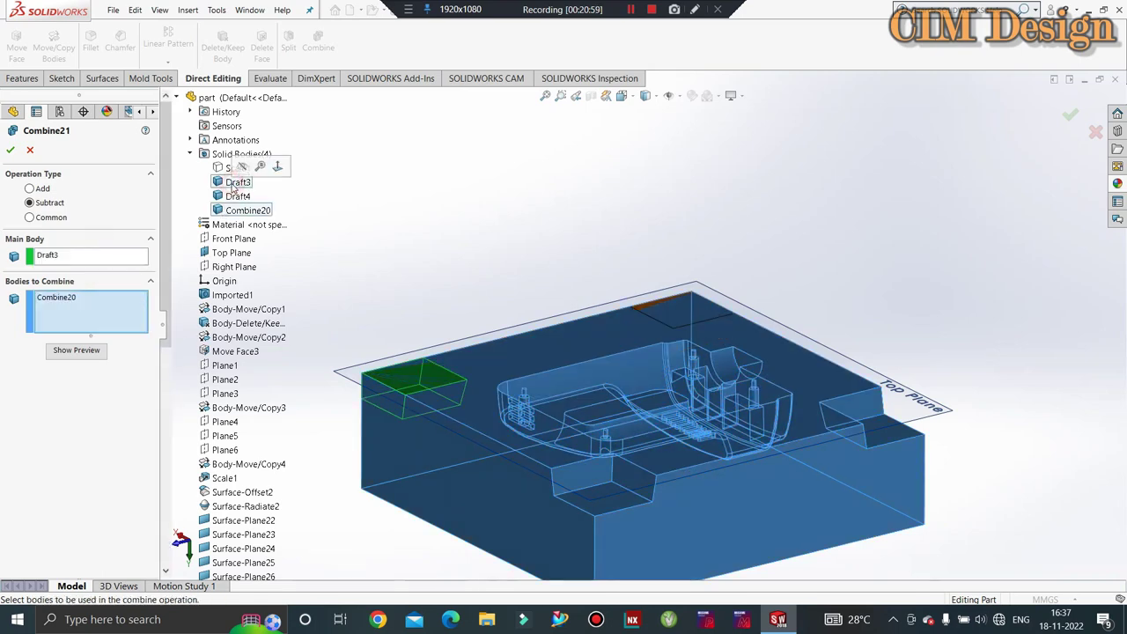
left_click(9, 150)
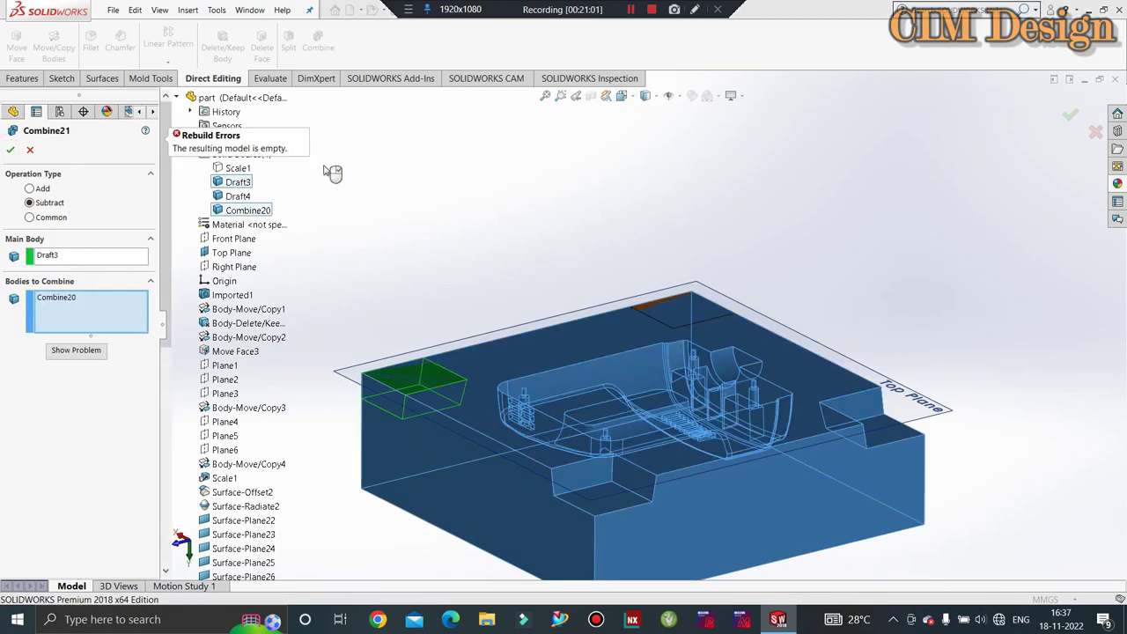
left_click(29, 151)
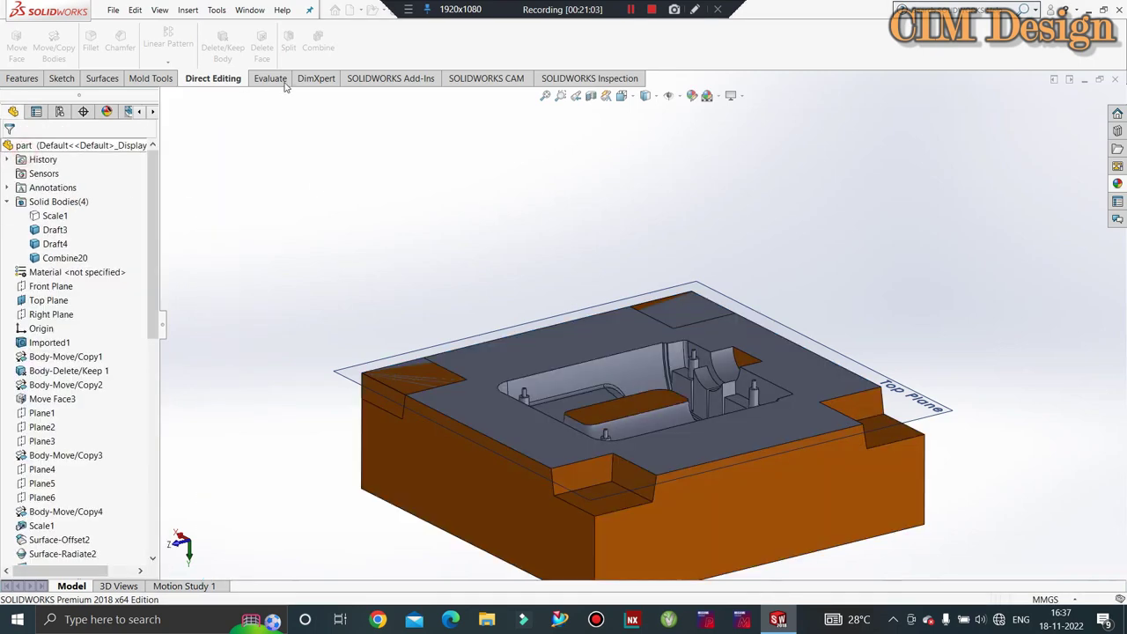
left_click(318, 42)
left_click(100, 326)
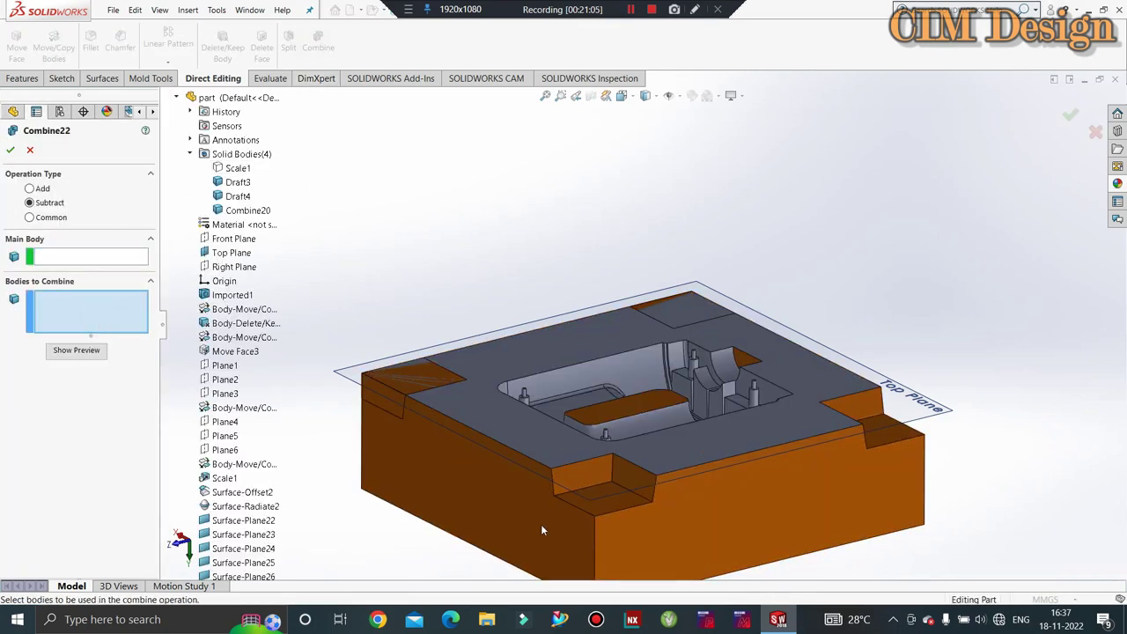
left_click(531, 526)
left_click(83, 257)
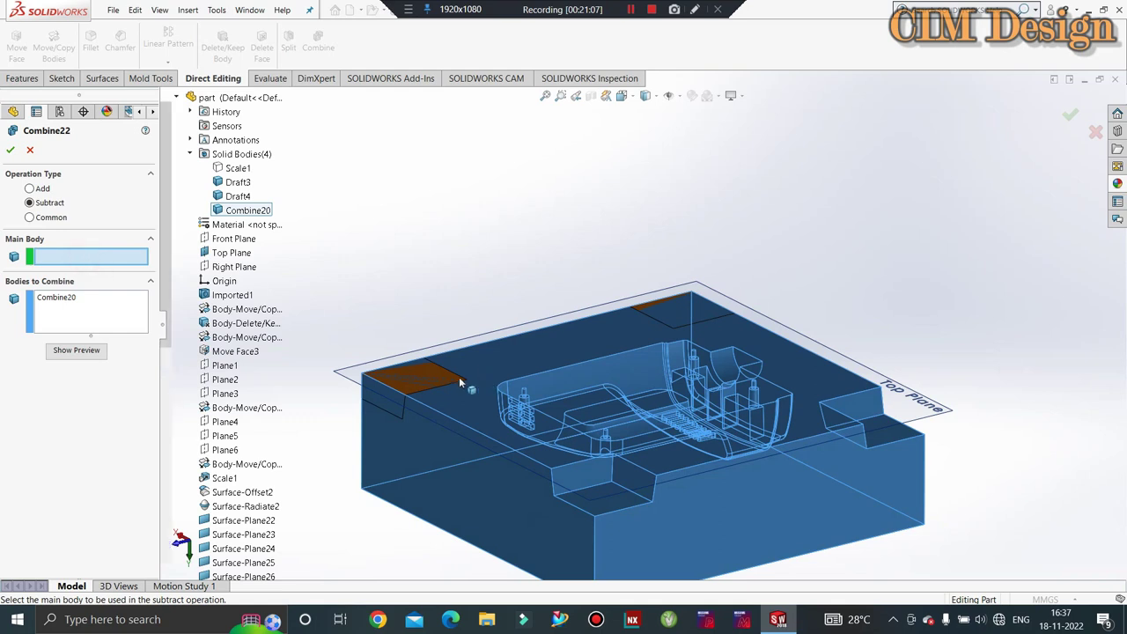
left_click(426, 382)
left_click(11, 152)
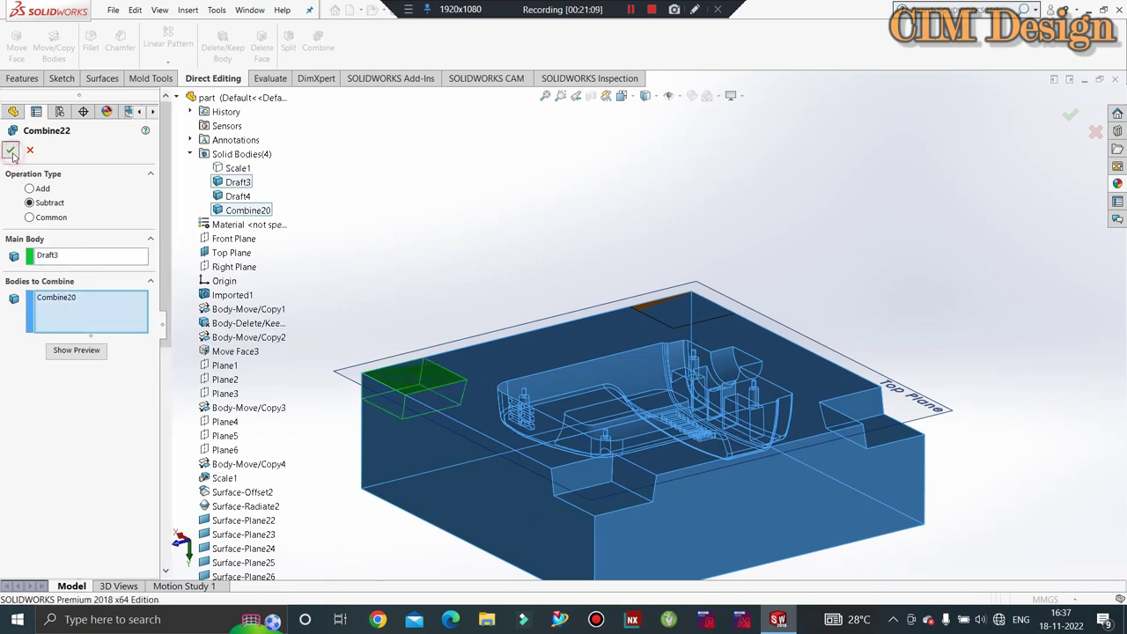
Step: Reset the Combine with Combine20 as main body and subtract the Draft4 corner block
right_click(105, 307)
left_click(119, 315)
left_click(82, 256)
right_click(82, 255)
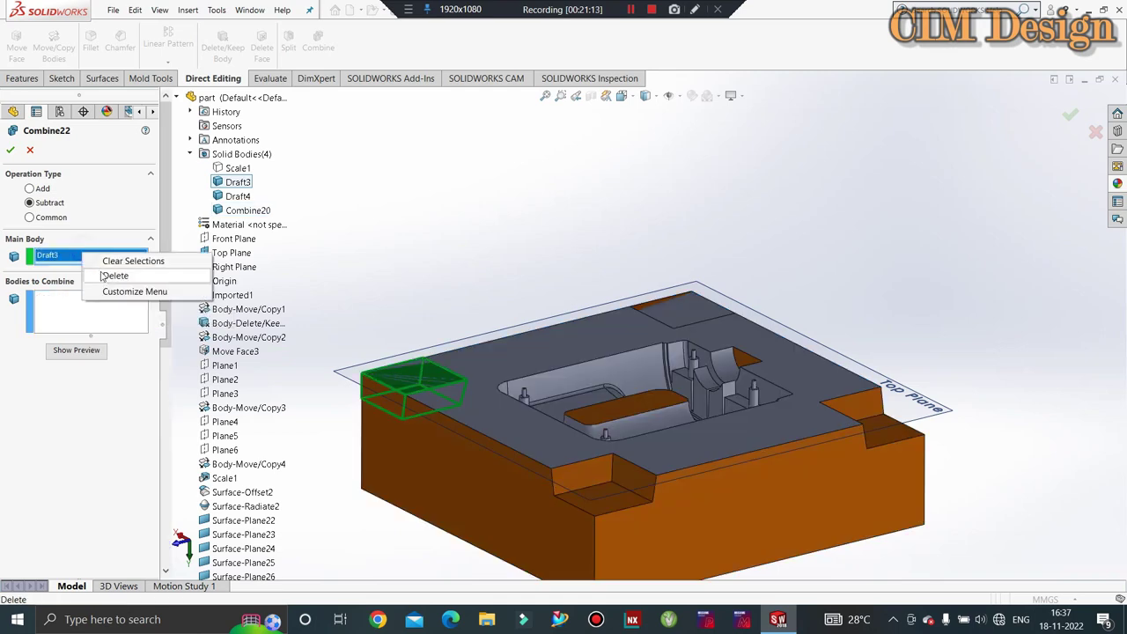
left_click(97, 271)
left_click(475, 505)
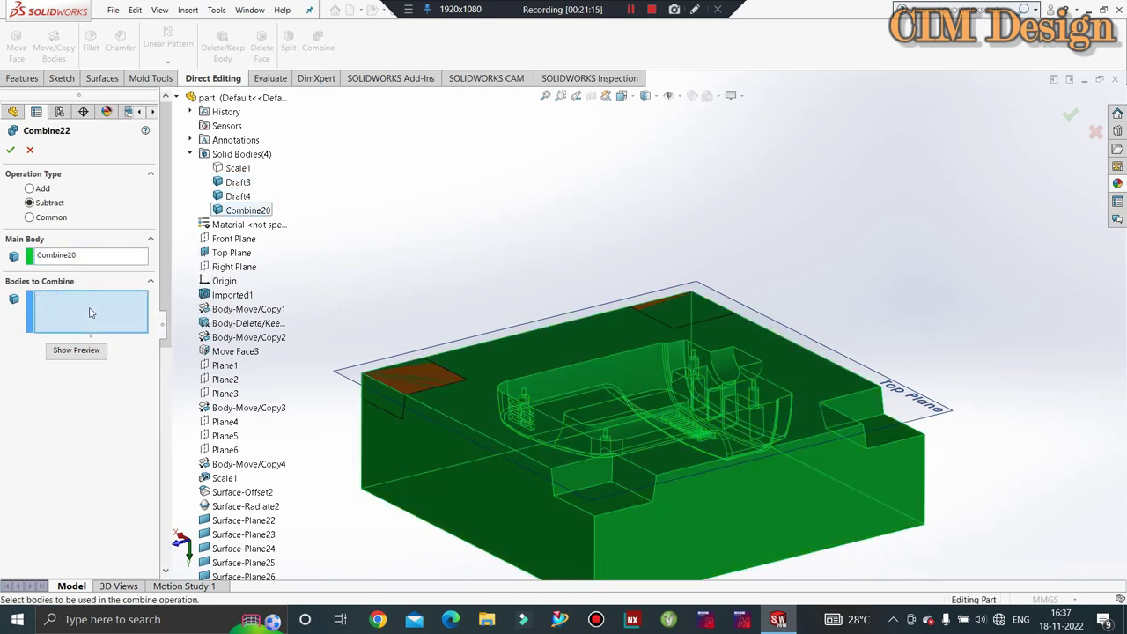
left_click(238, 196)
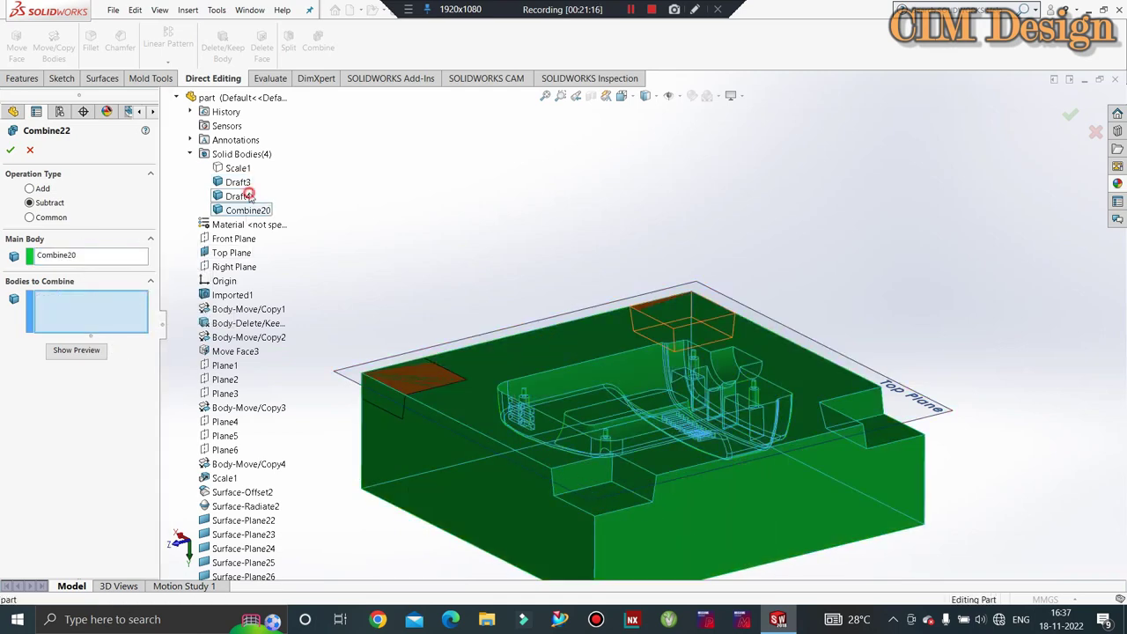
left_click(10, 150)
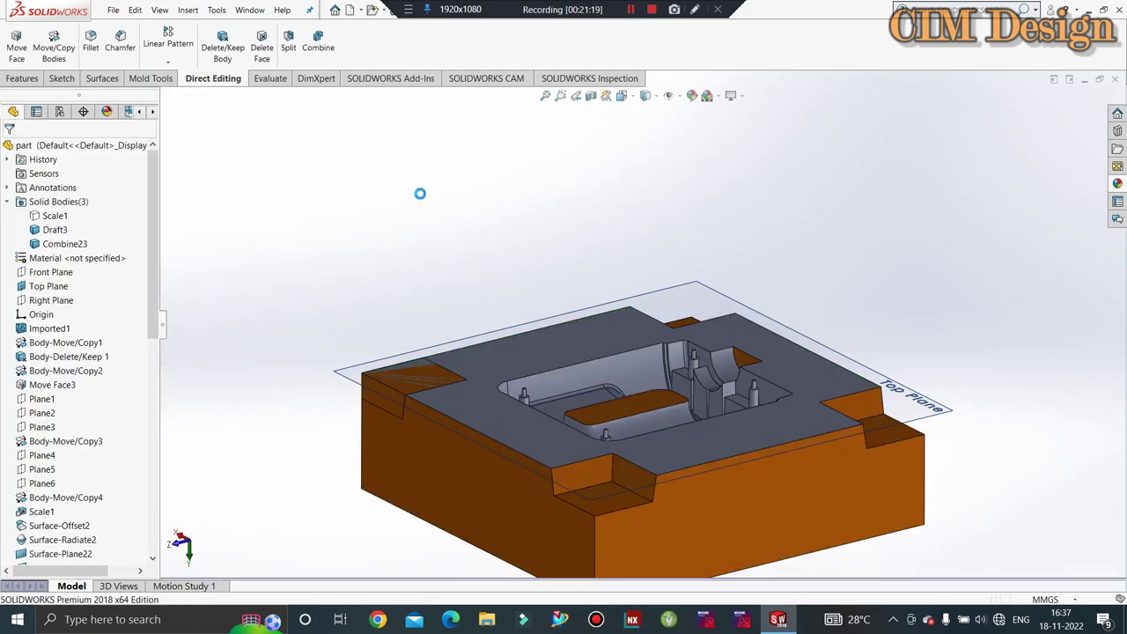
Step: Subtract the Draft3 corner block from Combine23 to cut the last pocket
left_click(317, 41)
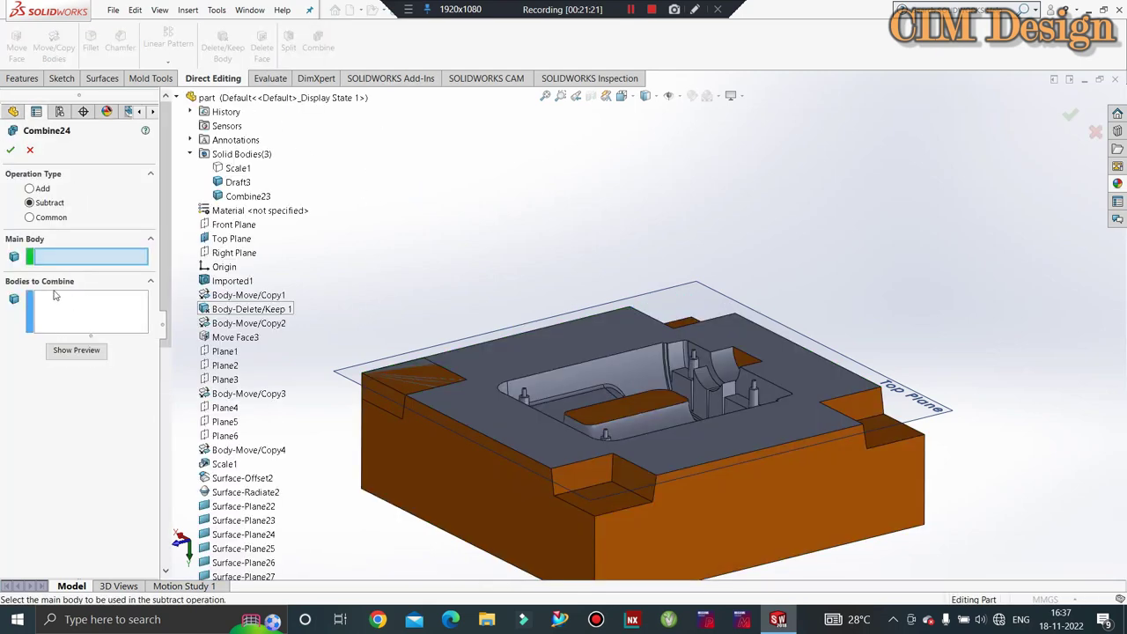
left_click(491, 496)
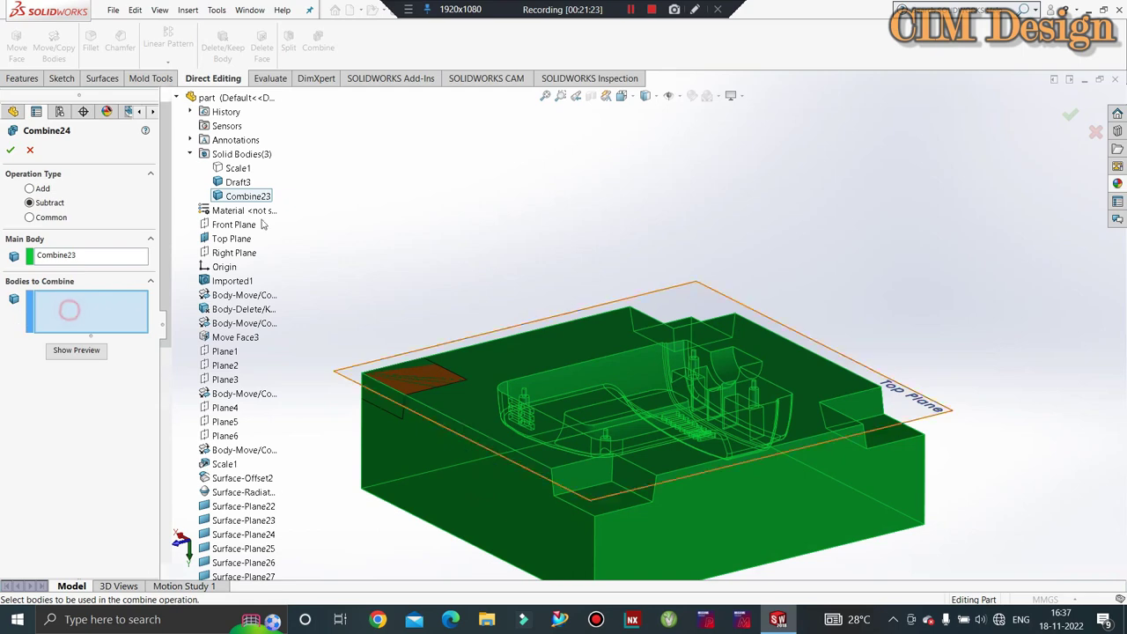
left_click(238, 182)
left_click(10, 150)
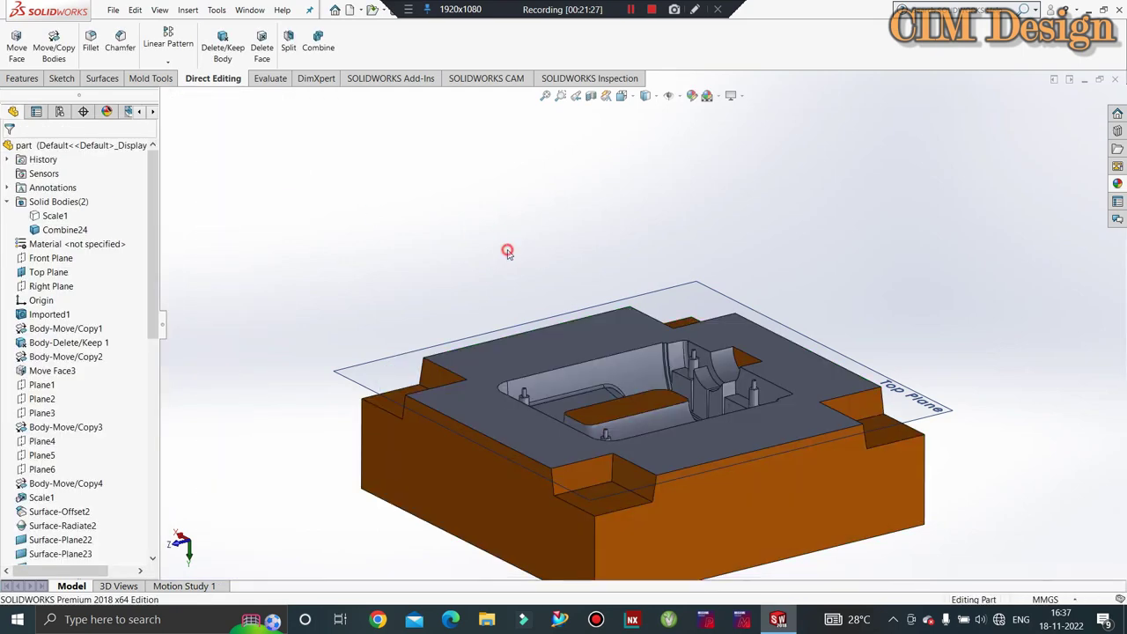
middle_click_drag(548, 260, 443, 223)
key("space")
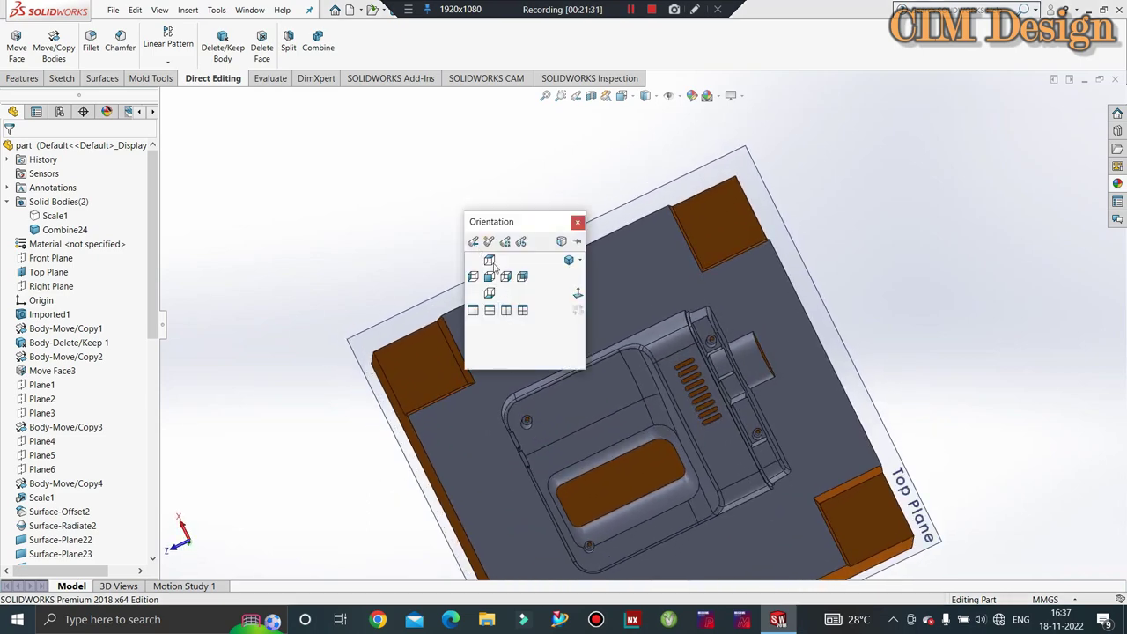
left_click(491, 261)
key("space")
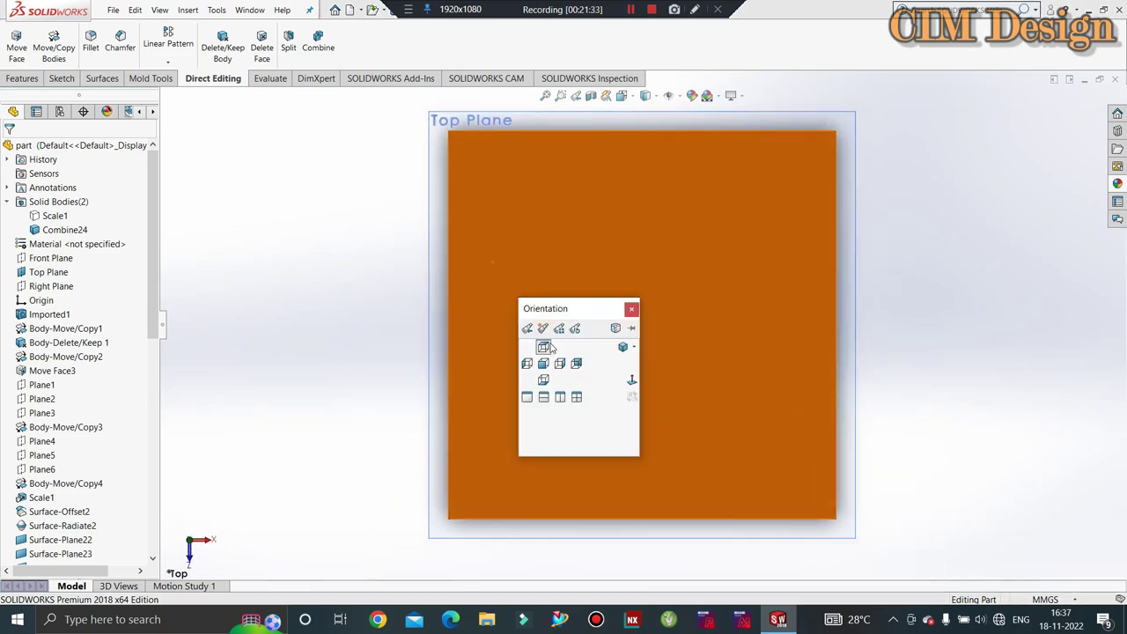
left_click(544, 381)
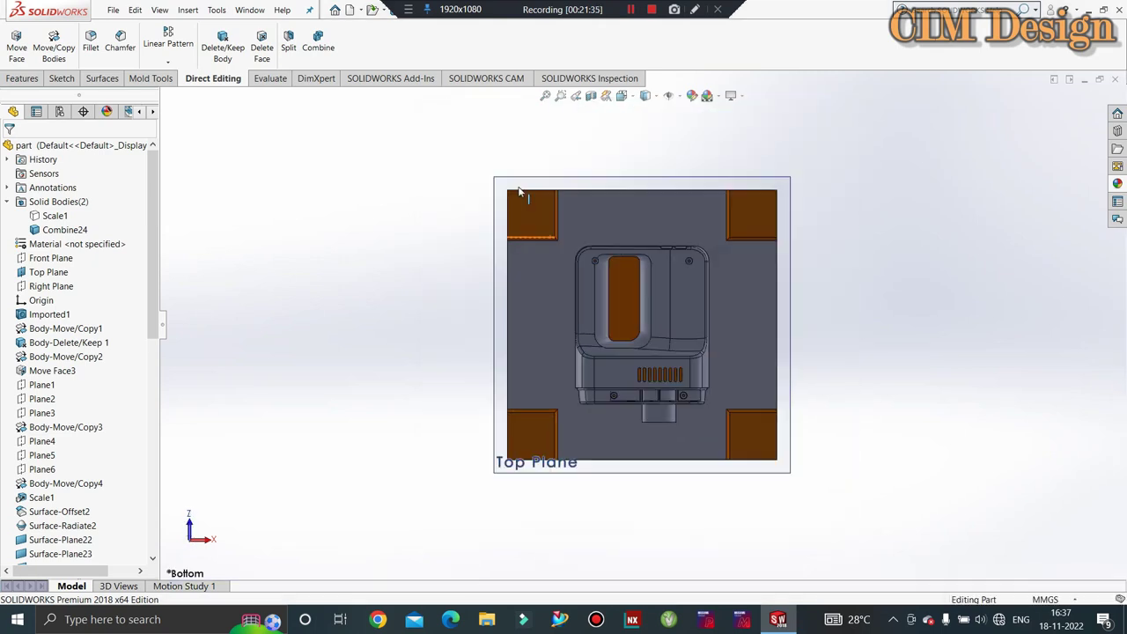
scroll(559, 247, "down", 3)
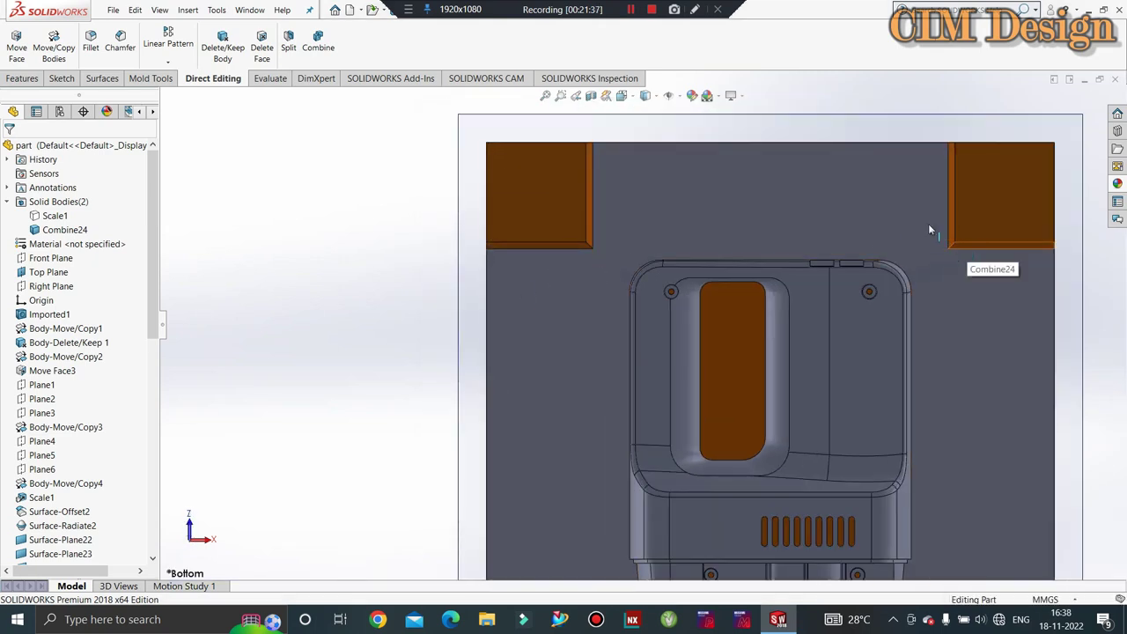
scroll(587, 198, "up", 3)
scroll(712, 333, "up", 2)
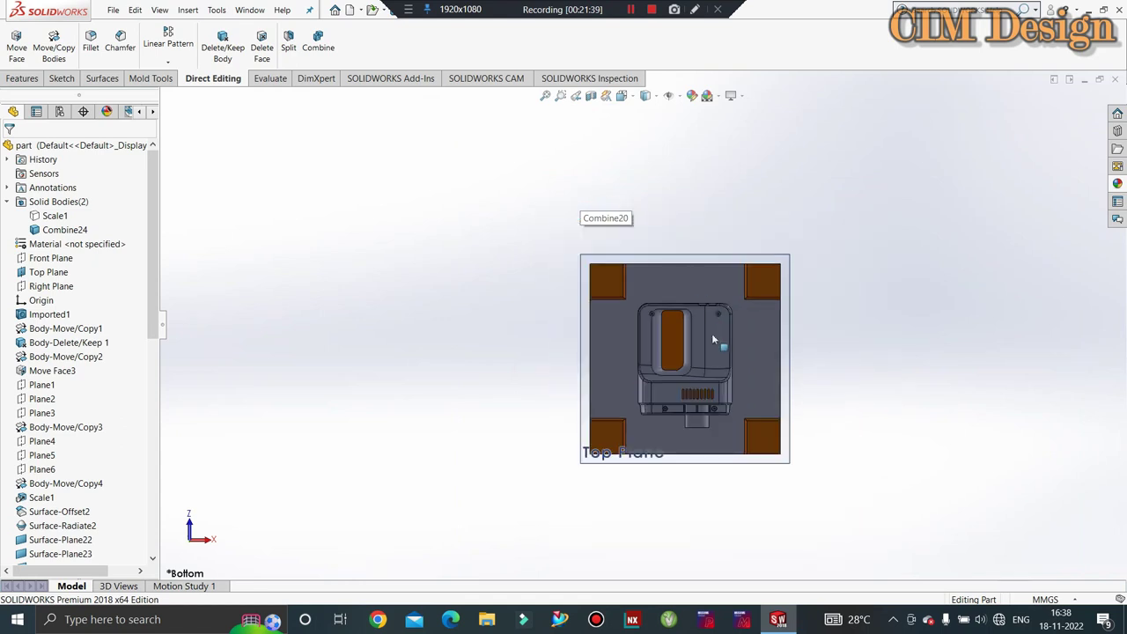
middle_click_drag(712, 333, 722, 397)
scroll(704, 379, "down", 2)
middle_click_drag(687, 364, 691, 352)
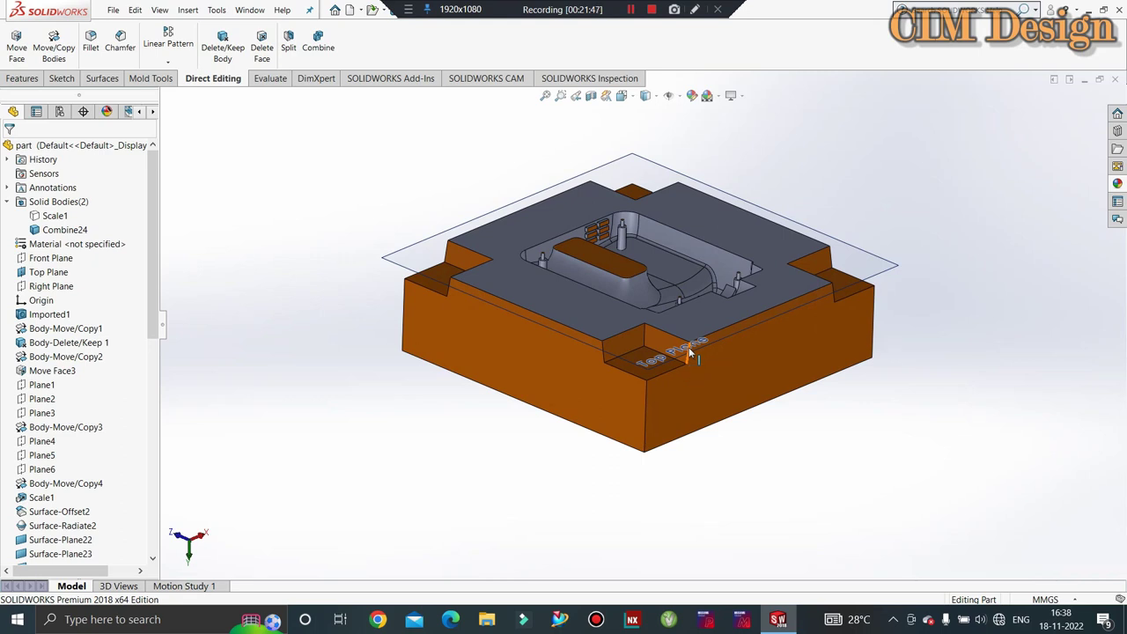
scroll(636, 243, "down", 3)
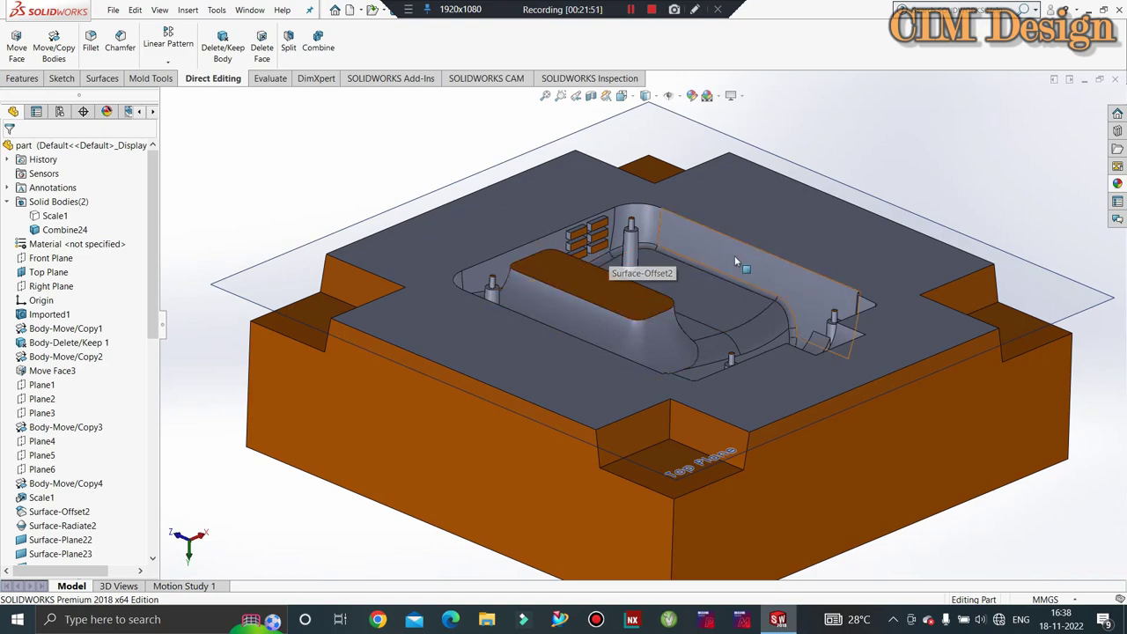
mouse_move(735, 255)
middle_mouse_down()
mouse_move(751, 246)
mouse_move(711, 348)
mouse_move(705, 291)
middle_mouse_up()
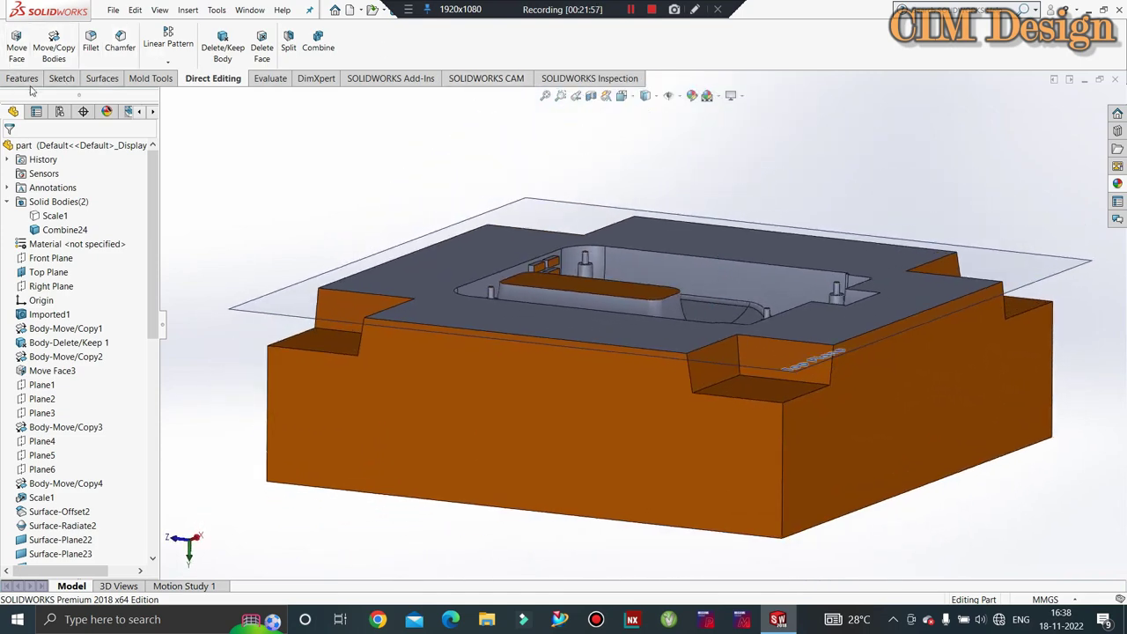
Step: Sketch on the block's bottom face and convert its outline into sketch lines
left_click(61, 78)
left_click(22, 79)
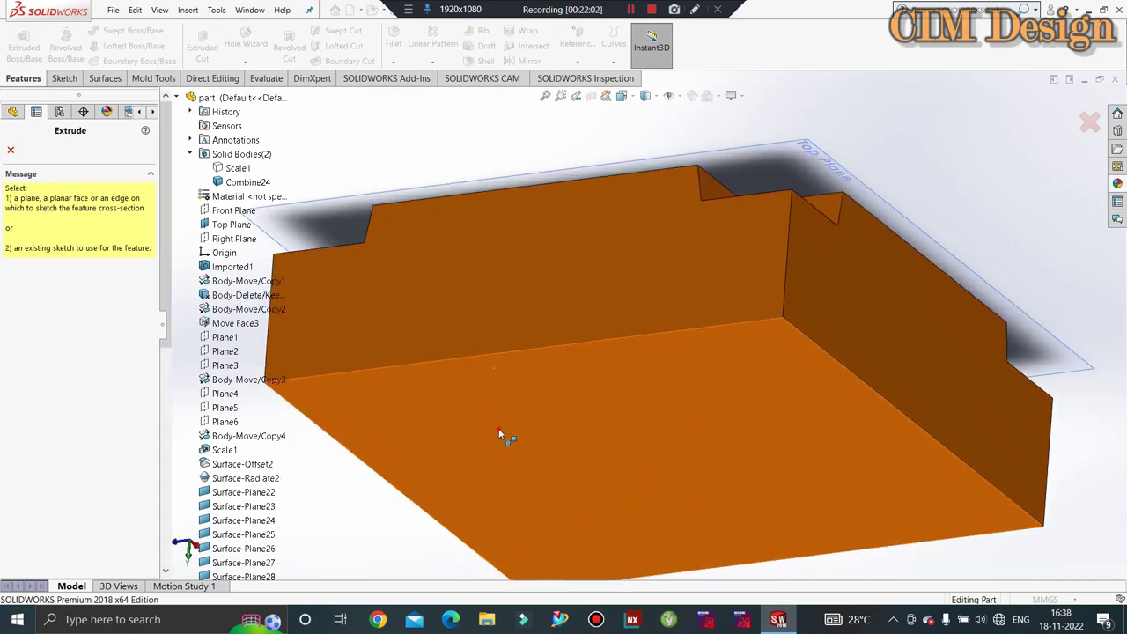
left_click(499, 428)
left_click(269, 44)
left_click(474, 429)
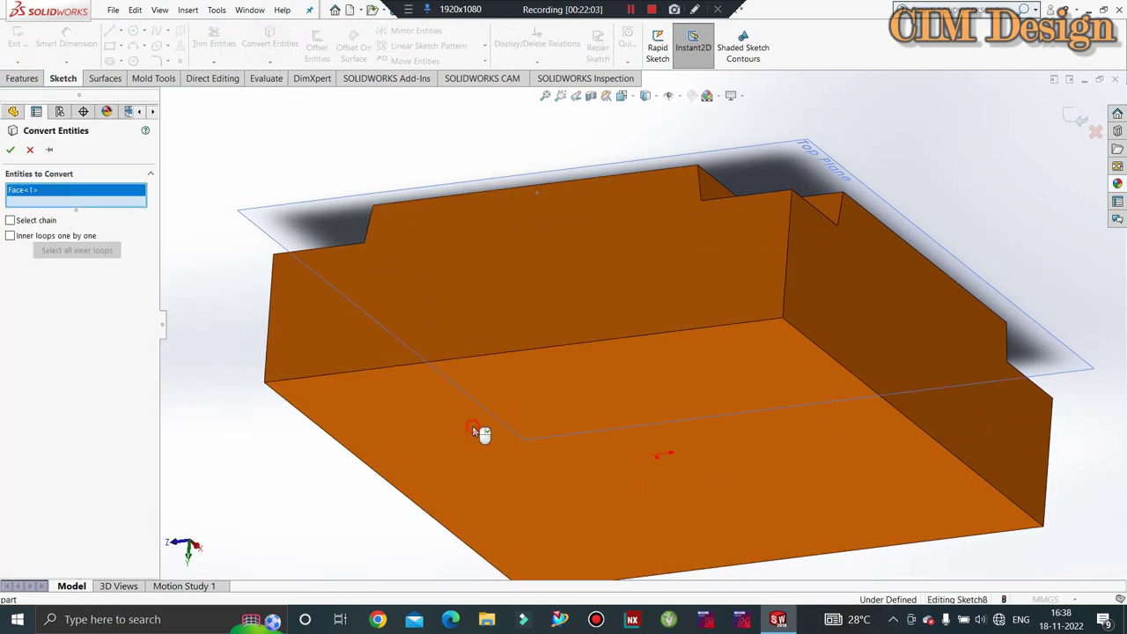
left_click(10, 150)
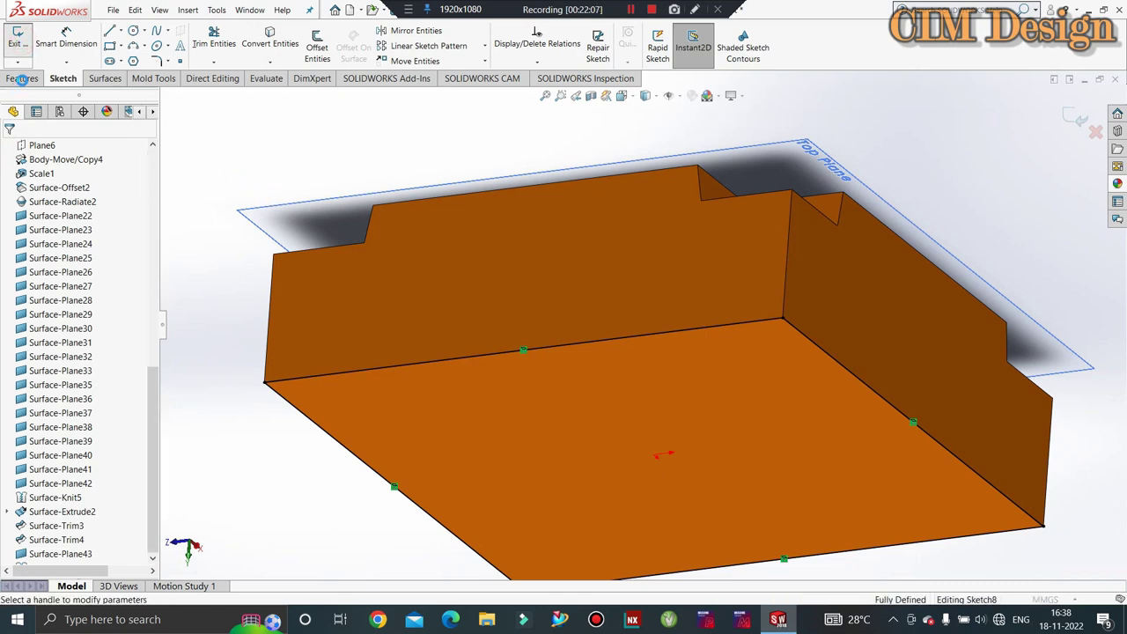
Step: Start a Boss-Extrude of the sketch, reversed upward, in wireframe Front view
key("e")
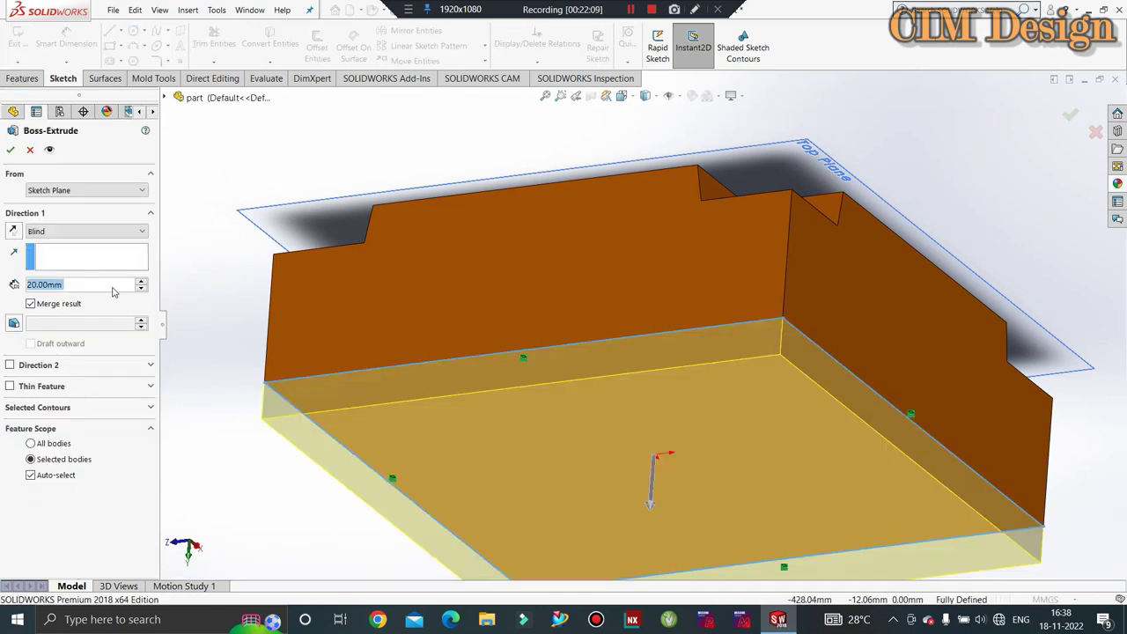
left_click(141, 282)
left_click(141, 282)
left_click(141, 282)
left_click(141, 282)
left_click(141, 282)
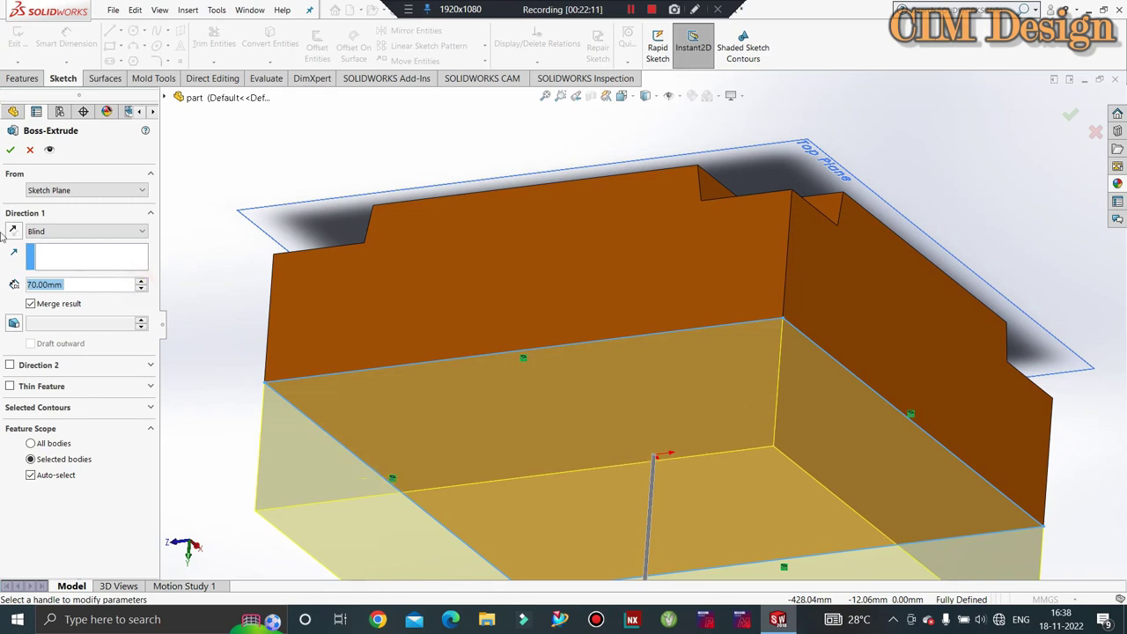
left_click(14, 231)
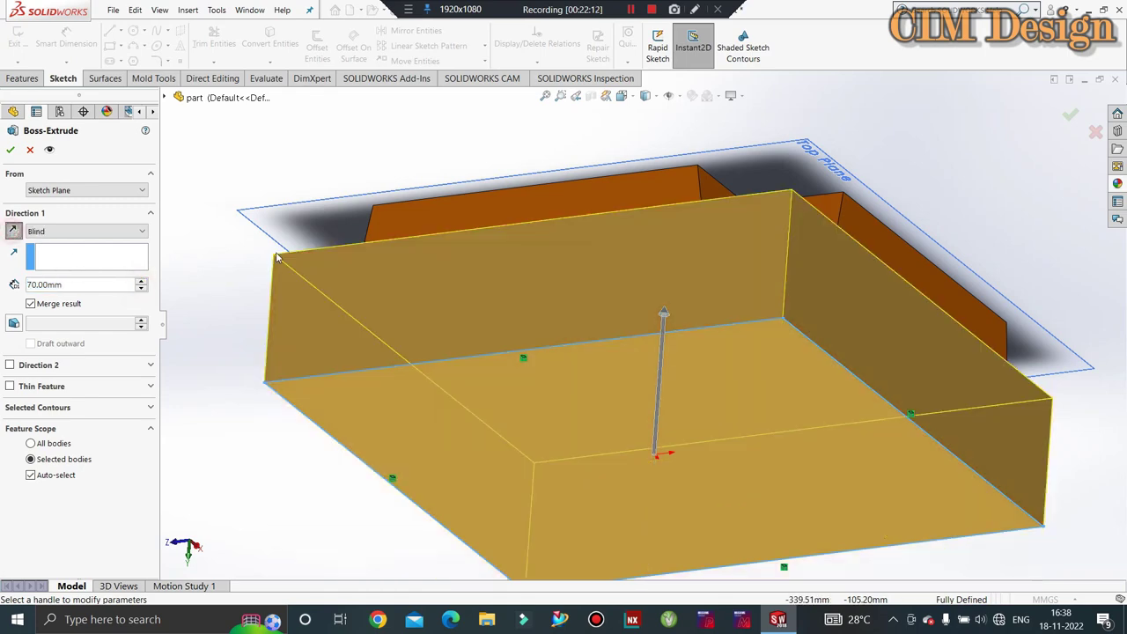
left_click(656, 95)
left_click(646, 178)
key("space")
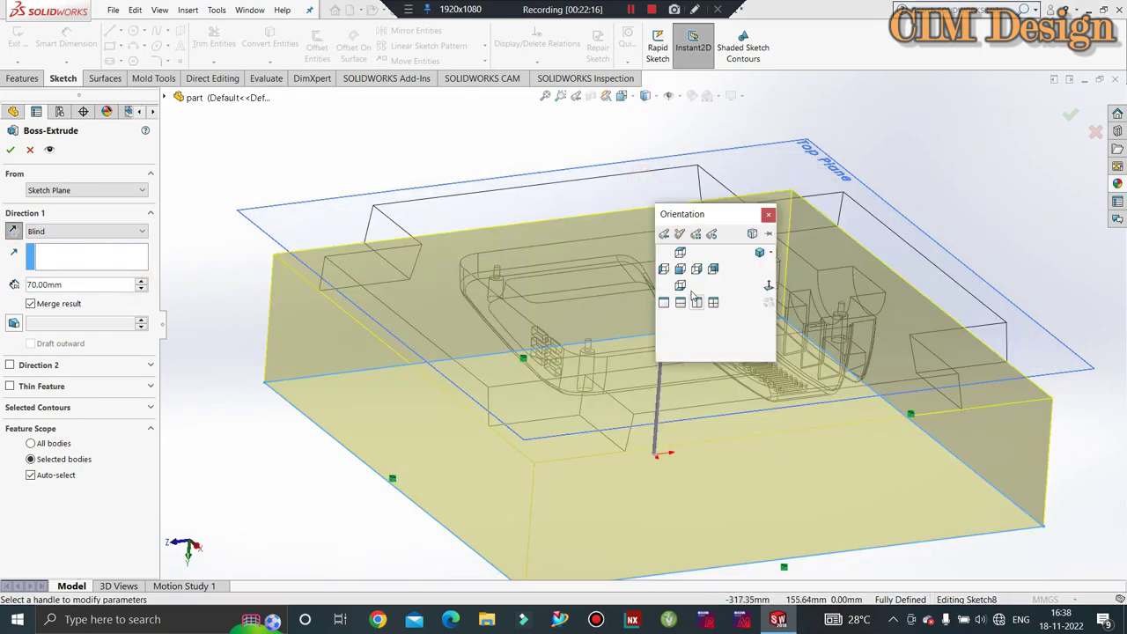
left_click(680, 269)
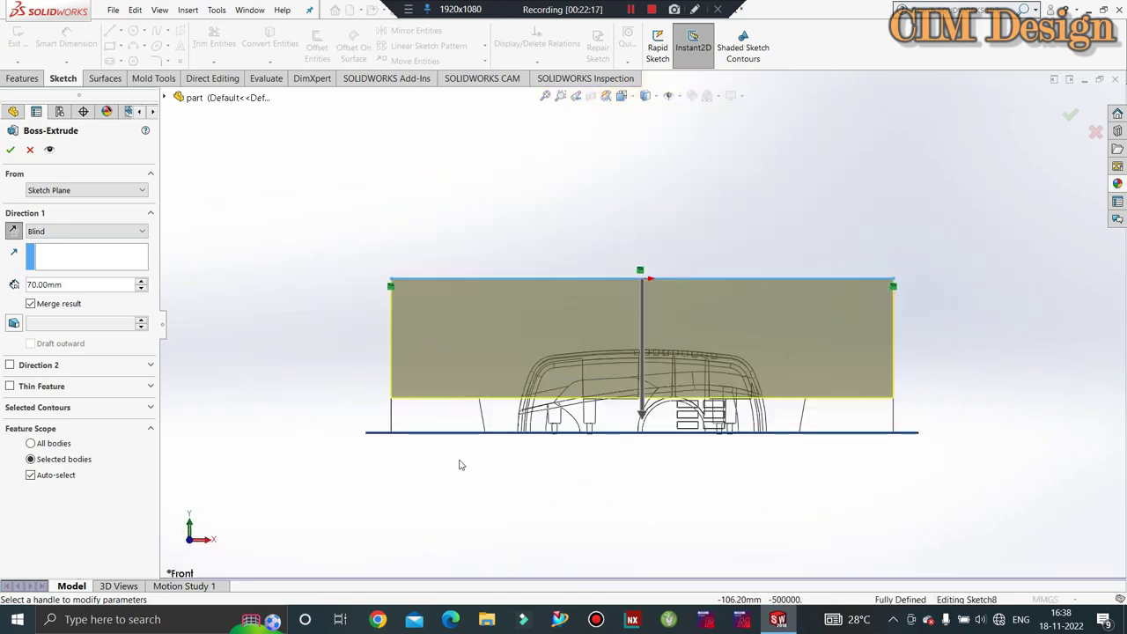
Step: Start the extrusion from a reversed 40 mm offset with 85 mm Blind depth
left_click(62, 192)
left_click(51, 234)
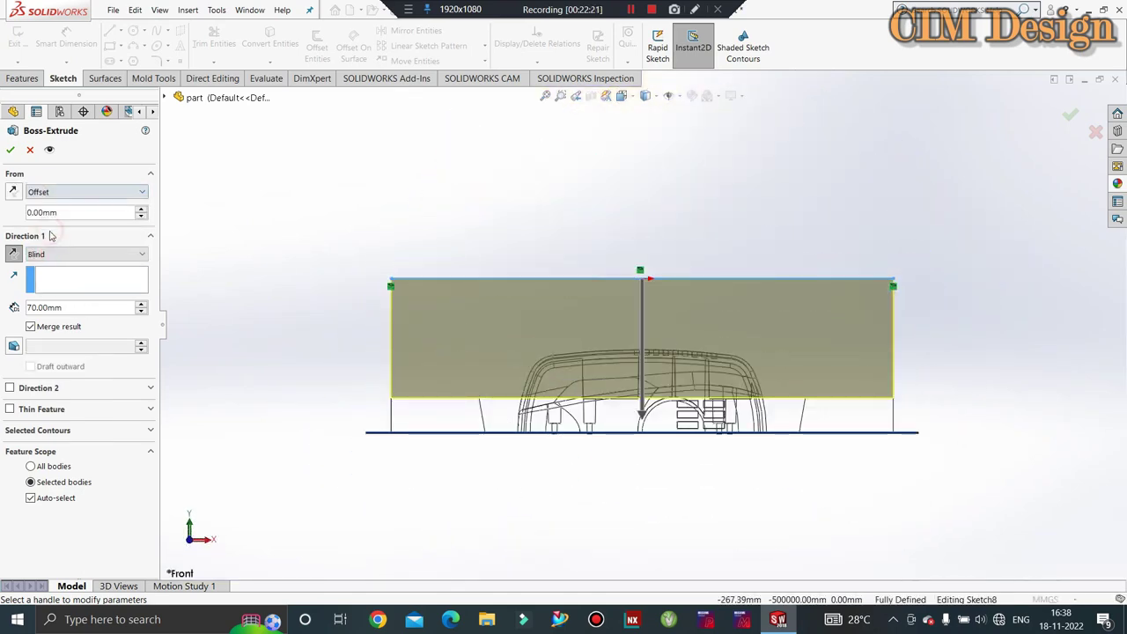
left_click(141, 217)
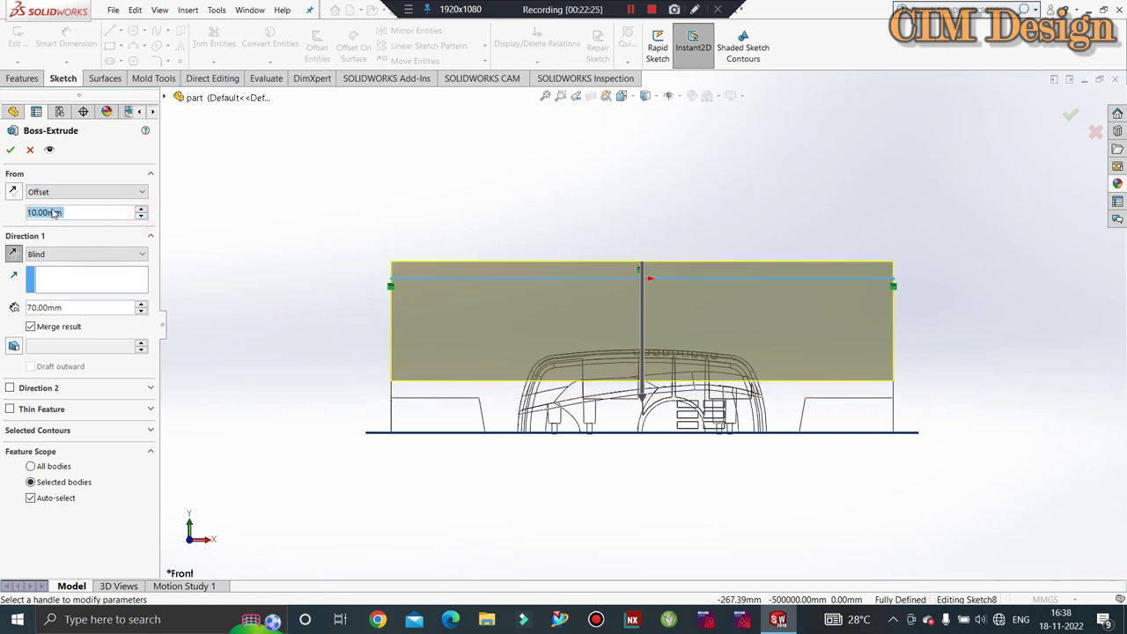
left_click(141, 218)
left_click(141, 214)
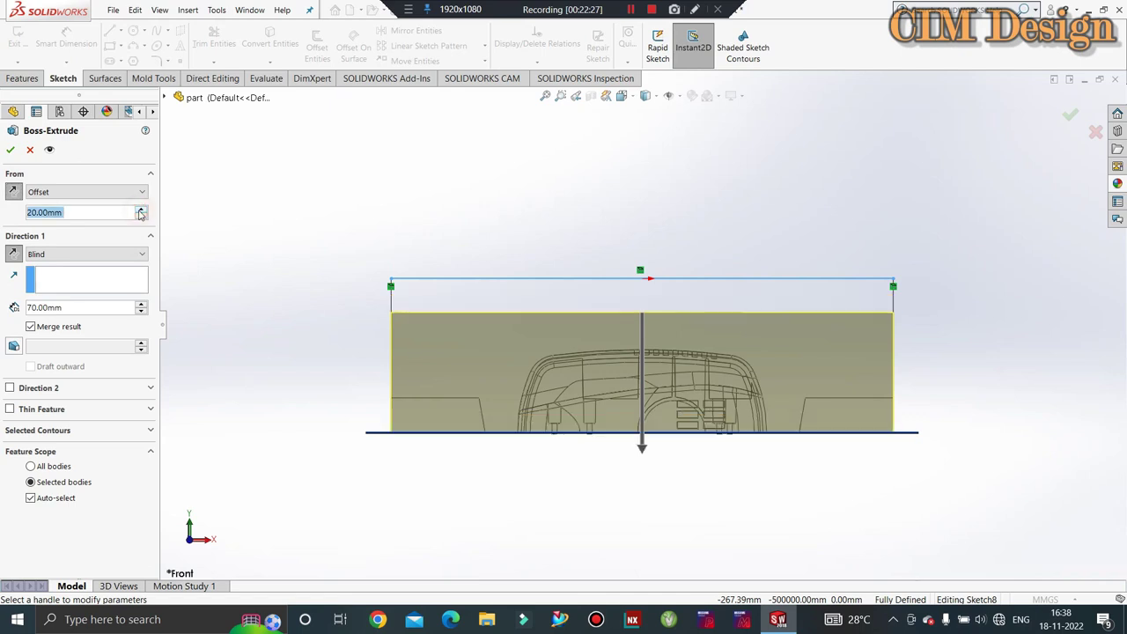
left_click(141, 214)
left_click(141, 214)
scroll(642, 368, "down", 2)
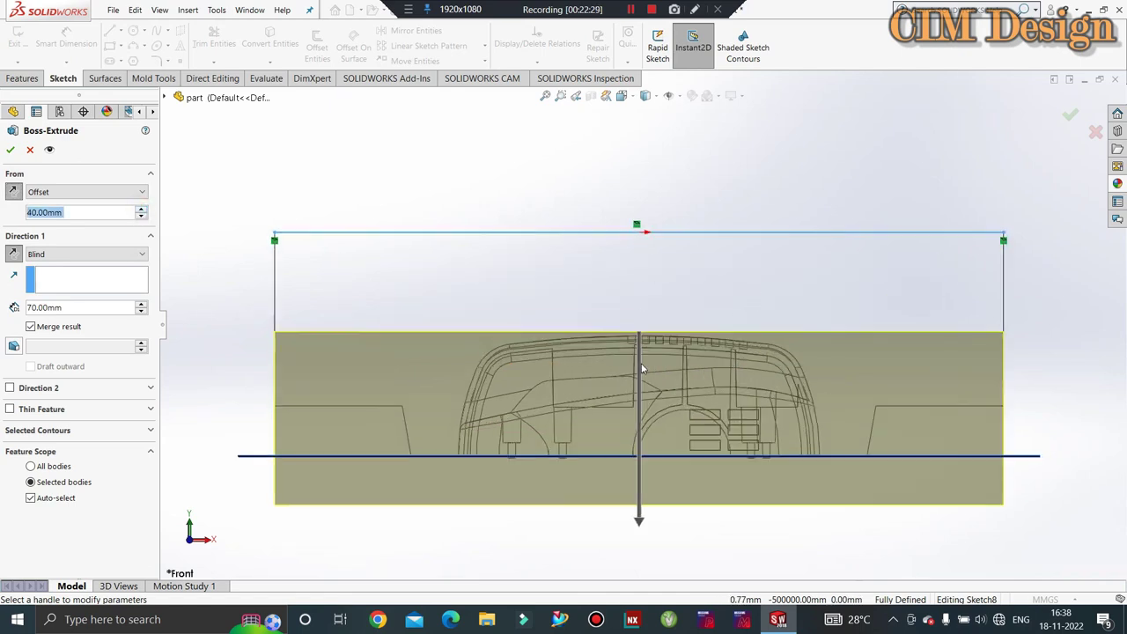
left_click(141, 306)
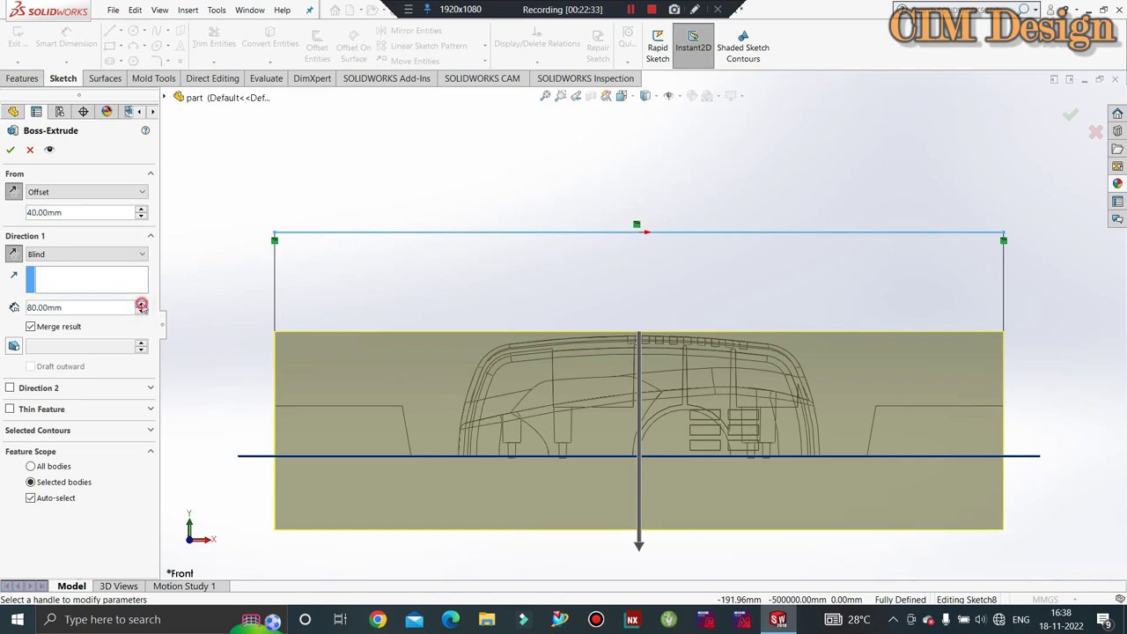
left_click(141, 303)
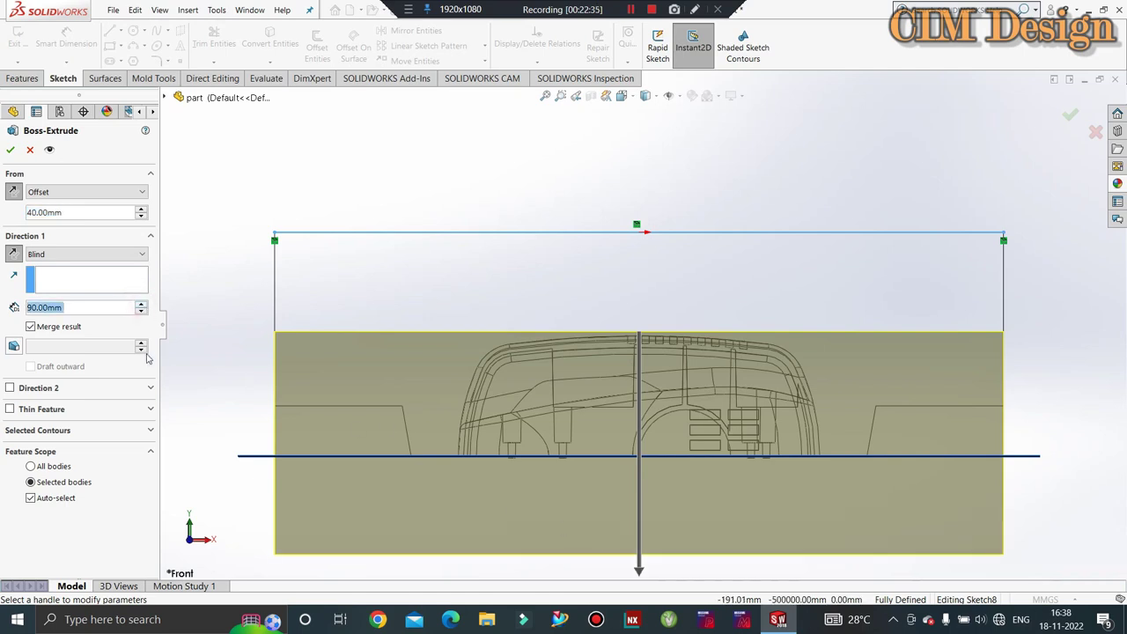
left_click(142, 312)
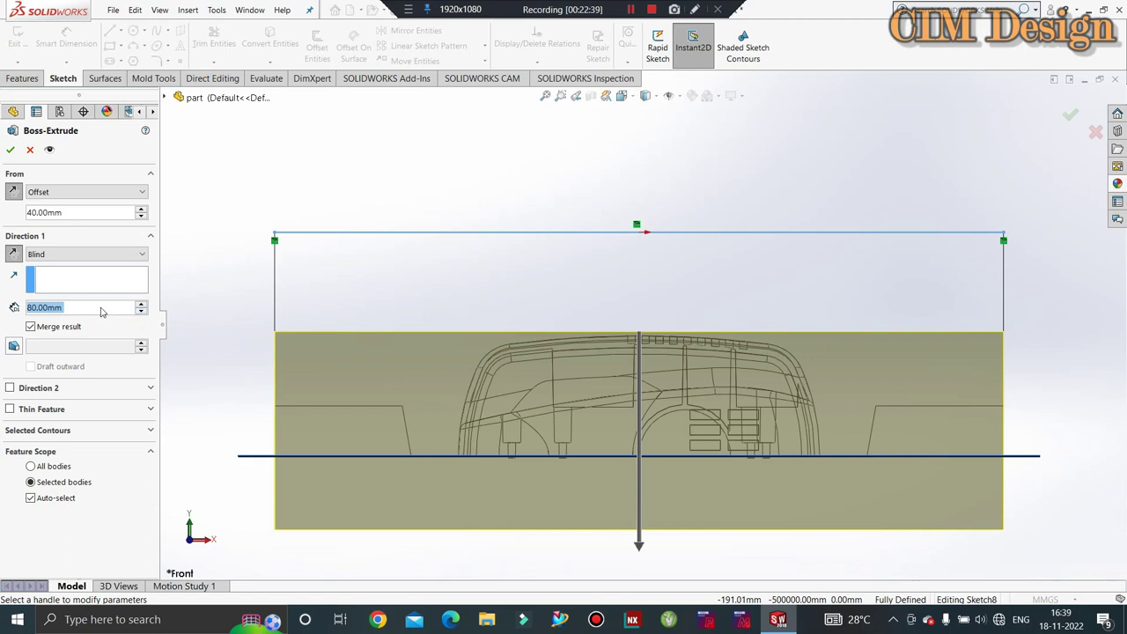
type("85")
key("Return")
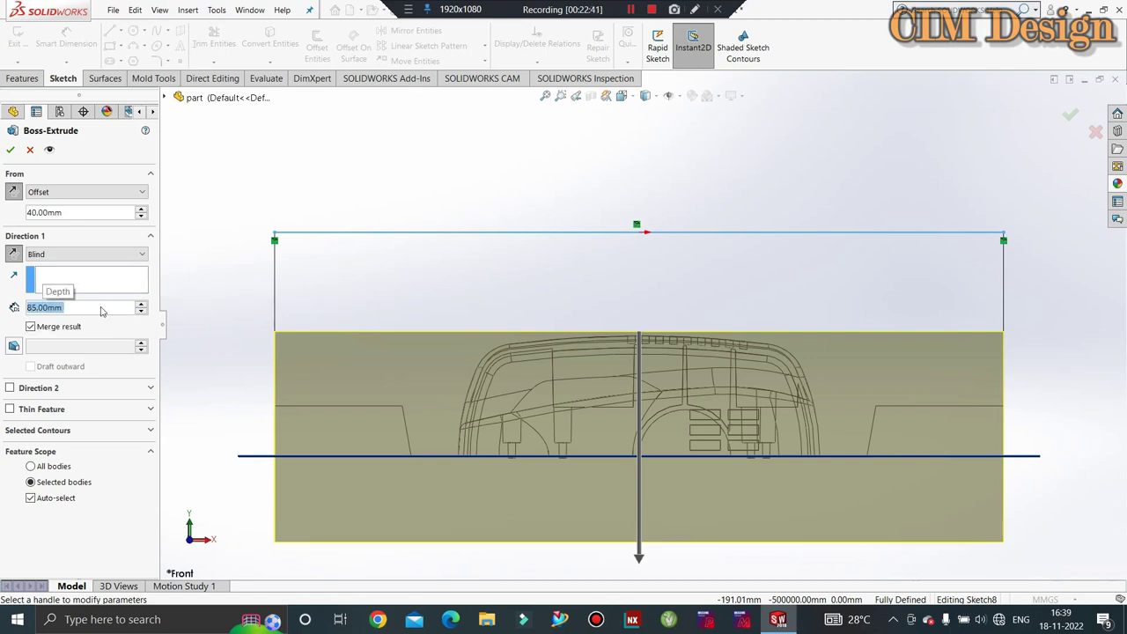
left_click(9, 150)
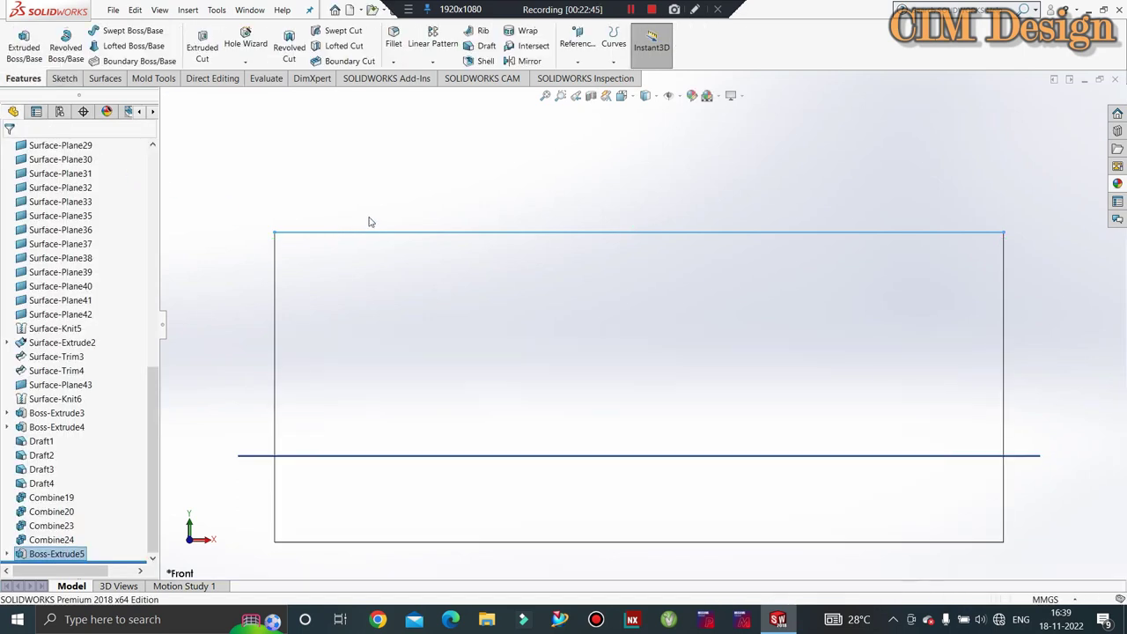
Step: Edit Boss-Extrude5 so its result is not merged with the mold block
right_click(58, 554)
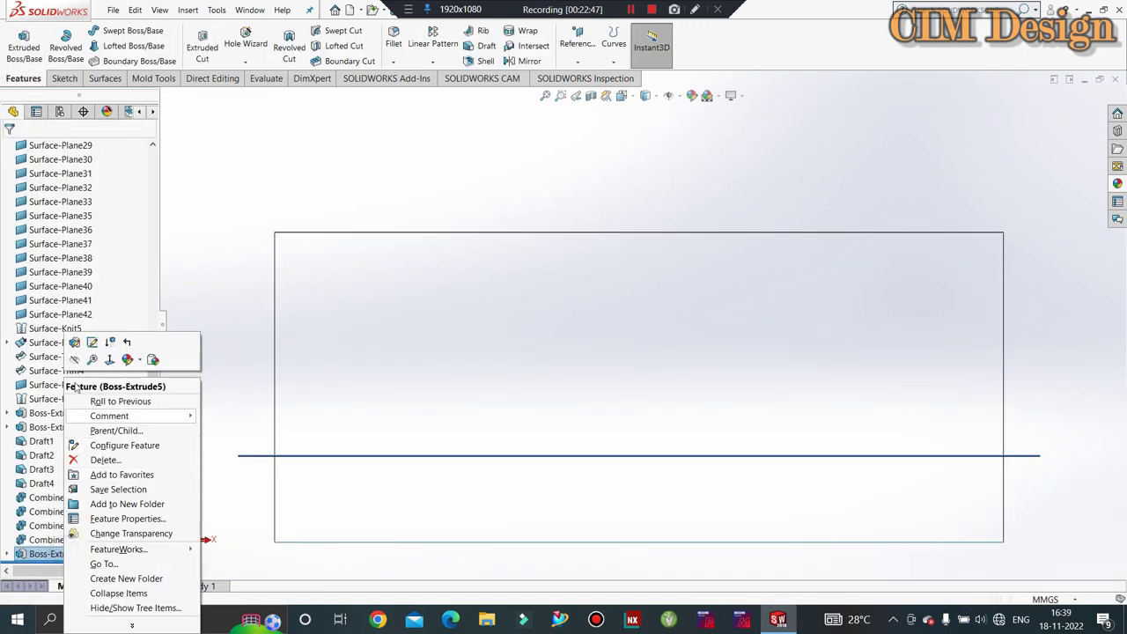
left_click(75, 342)
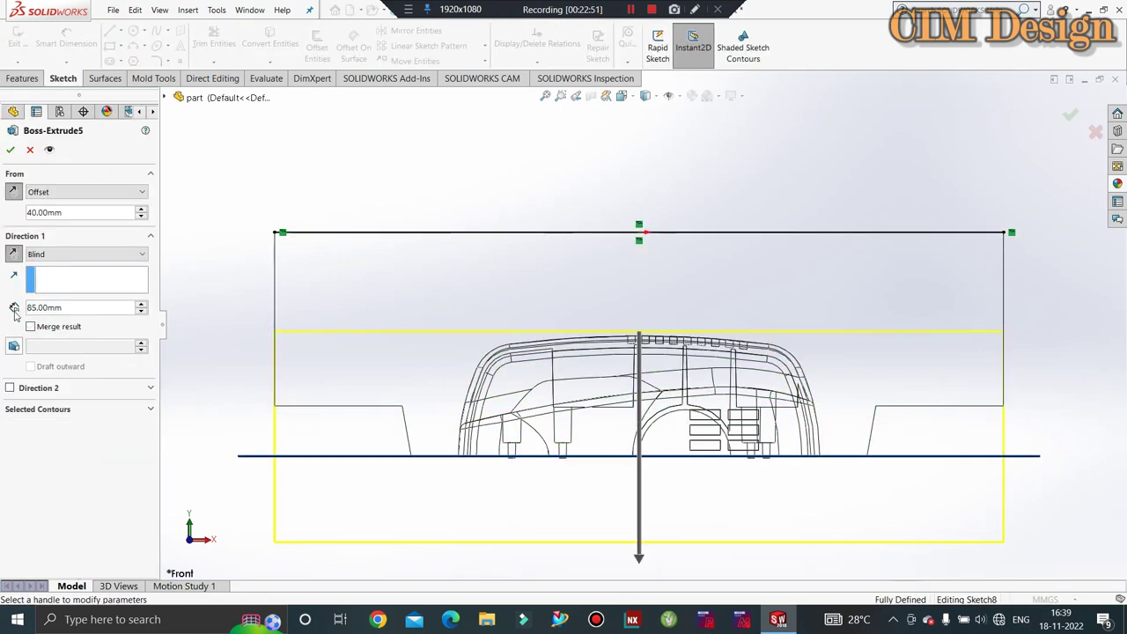
left_click(10, 150)
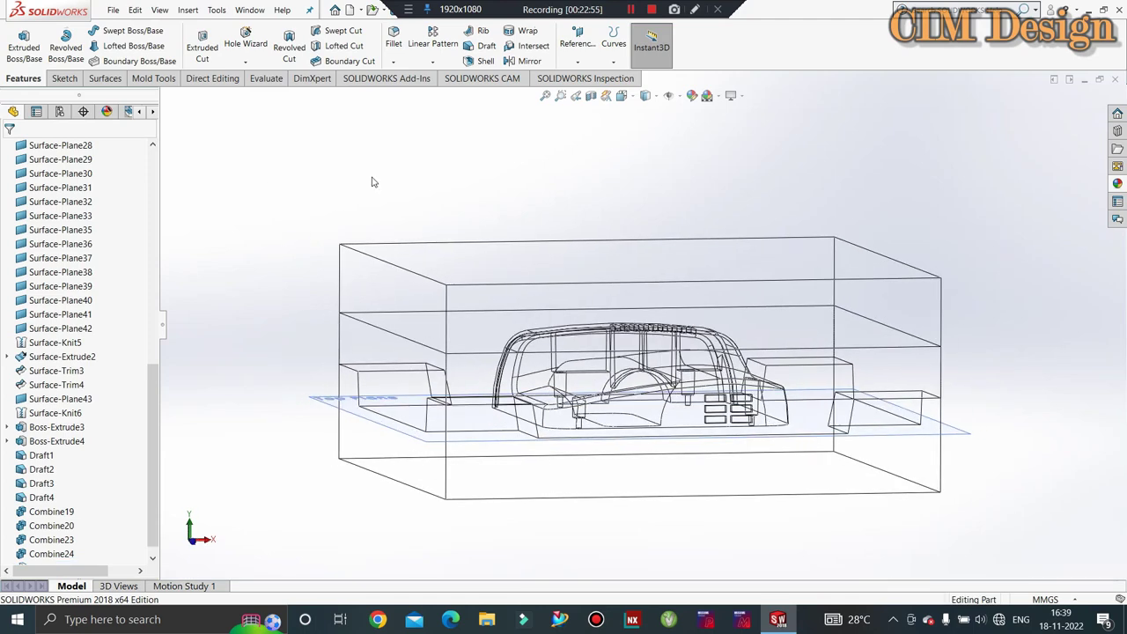
Step: Switch to Shaded With Edges display and hide the top surface Surface-Plane43
left_click(655, 100)
left_click(647, 116)
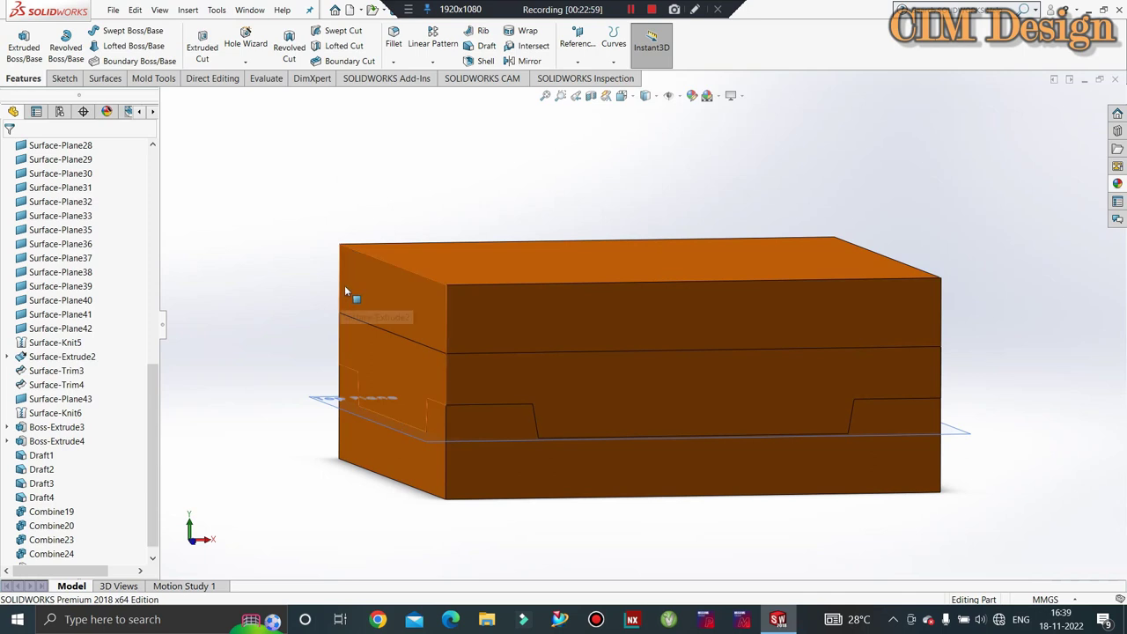
right_click(431, 249)
left_click(477, 233)
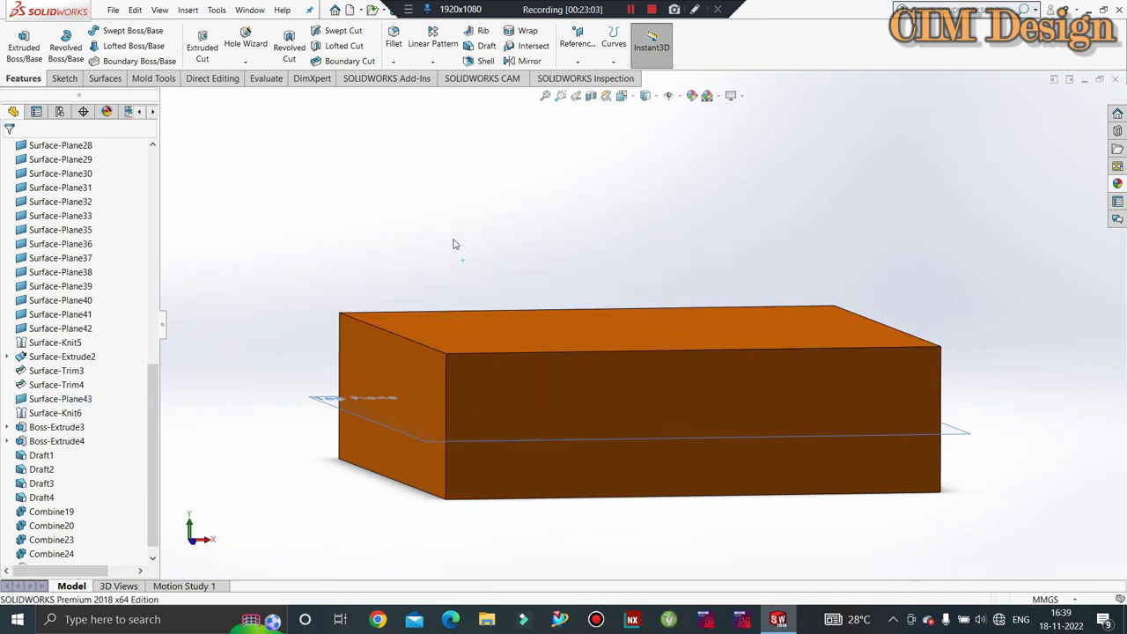
Step: Apply a grey appearance to the whole upper block body
right_click(466, 317)
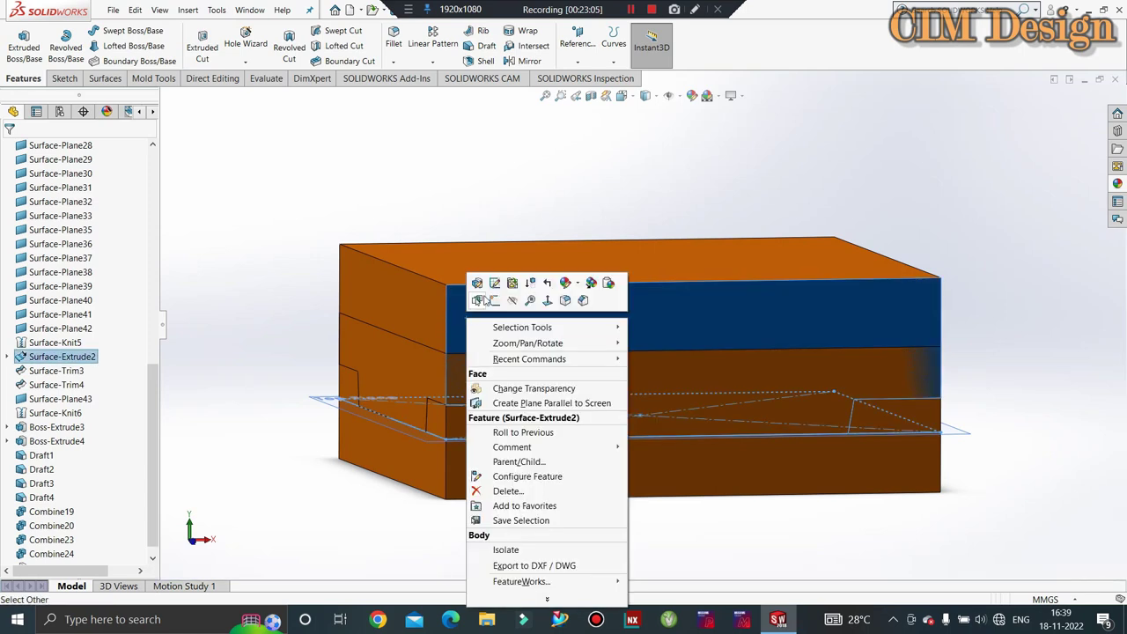
left_click(581, 287)
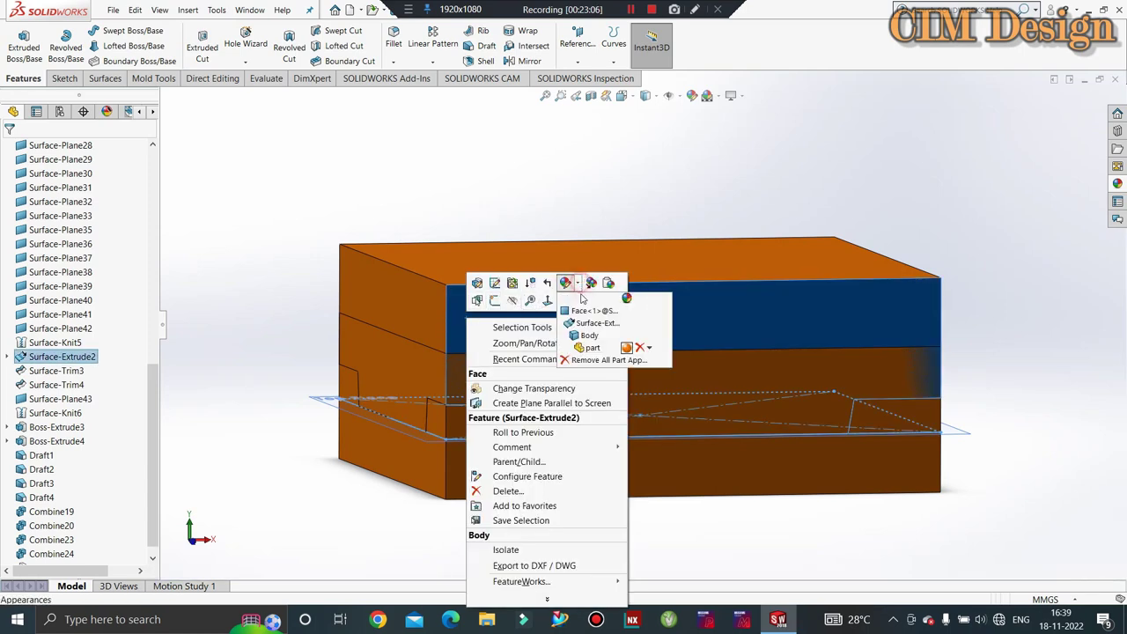
left_click(591, 341)
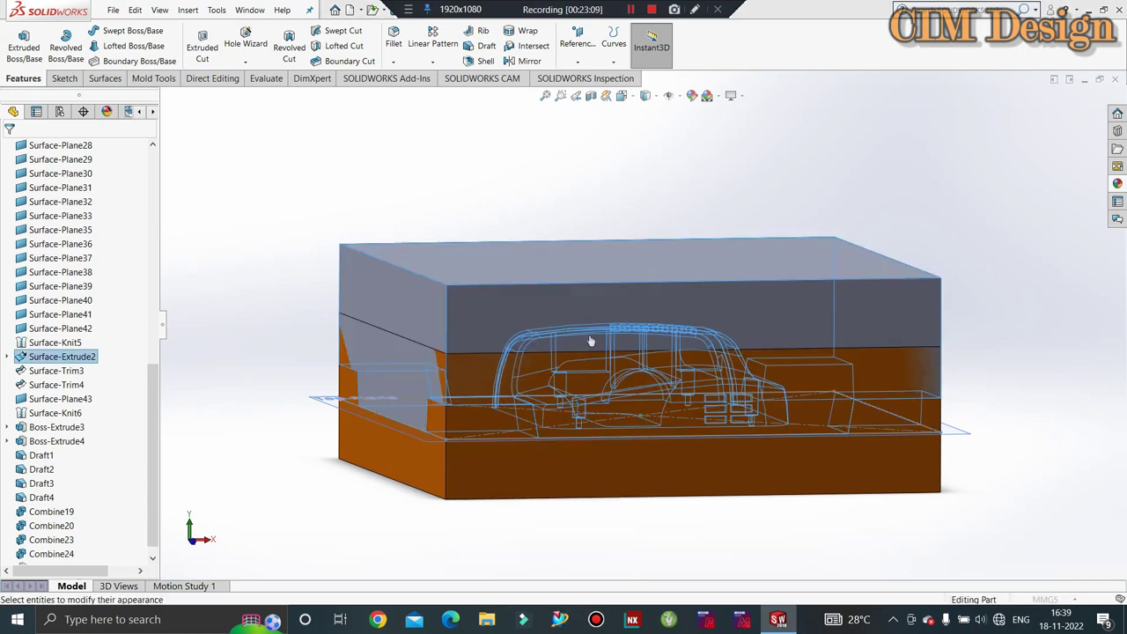
left_click(13, 150)
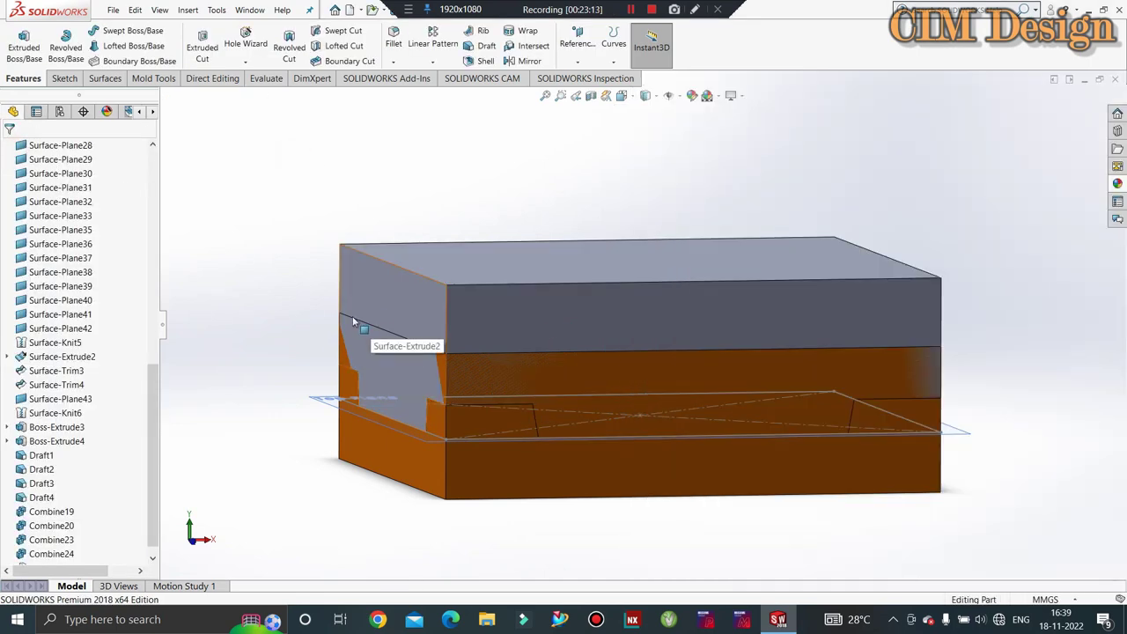
scroll(11, 540, "down", 1)
left_click(53, 554)
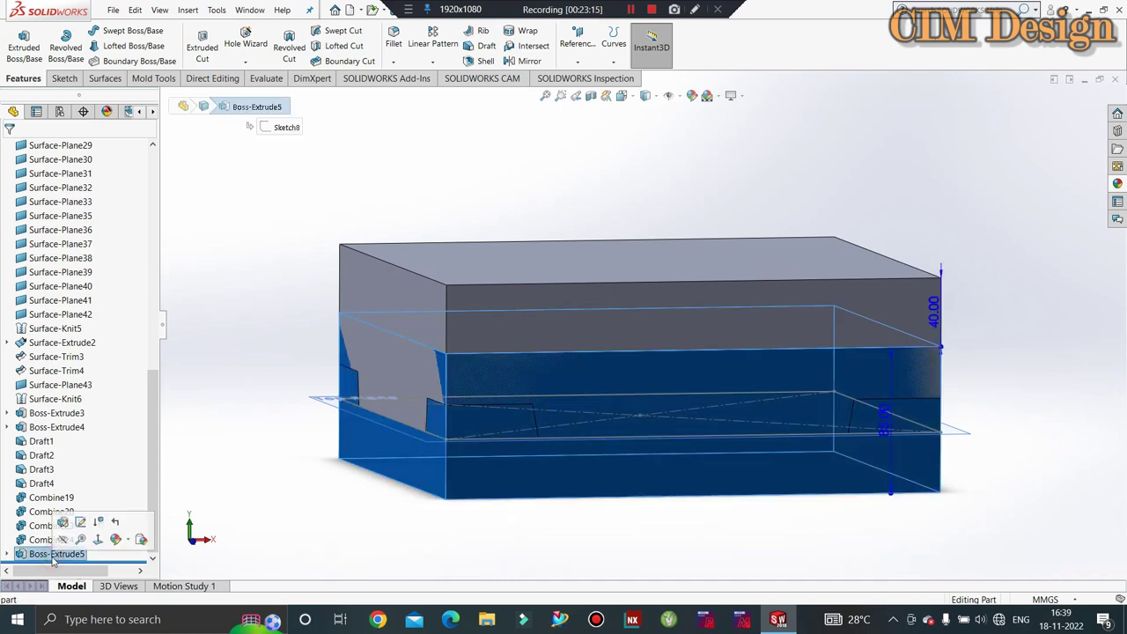
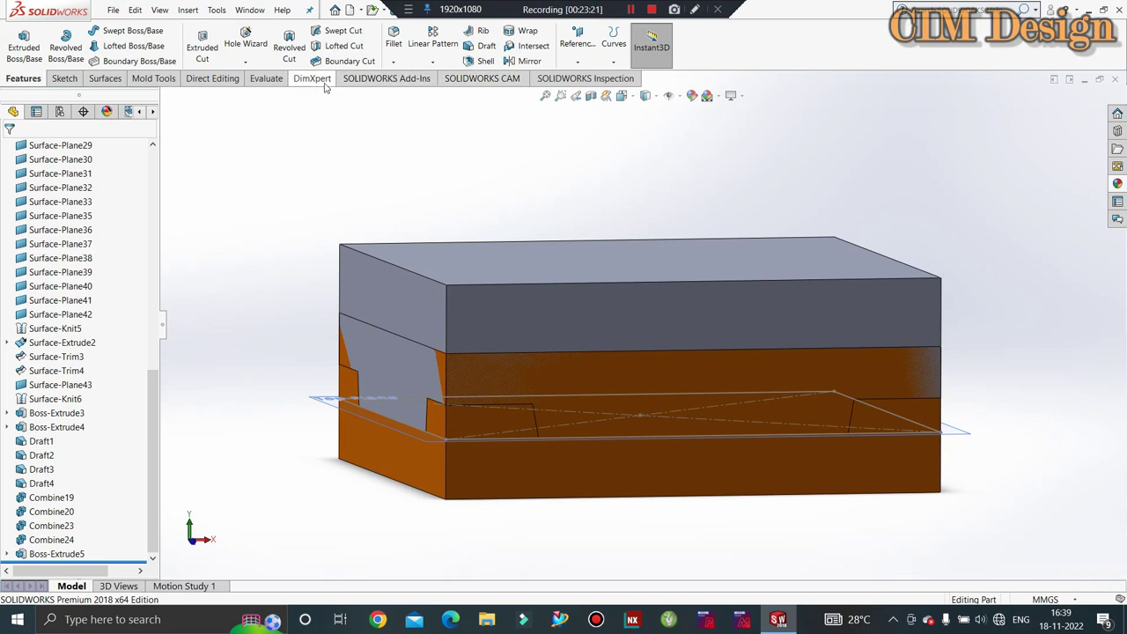
Step: Subtract Combine24 from the lower Boss-Extrude5 block with Combine
left_click(264, 79)
left_click(216, 79)
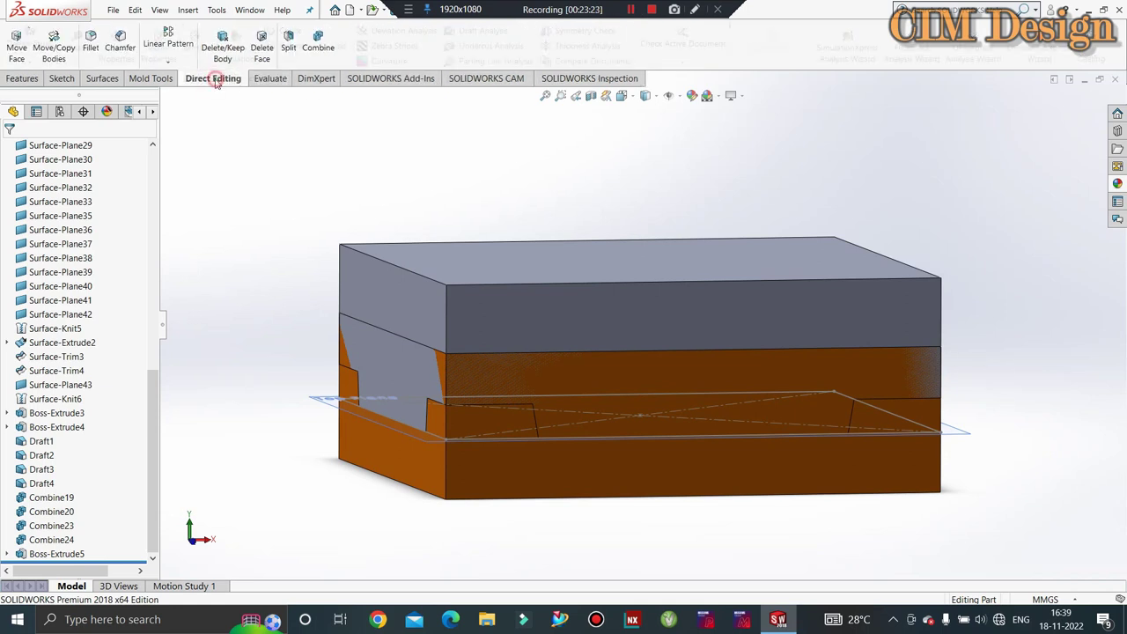
left_click(318, 44)
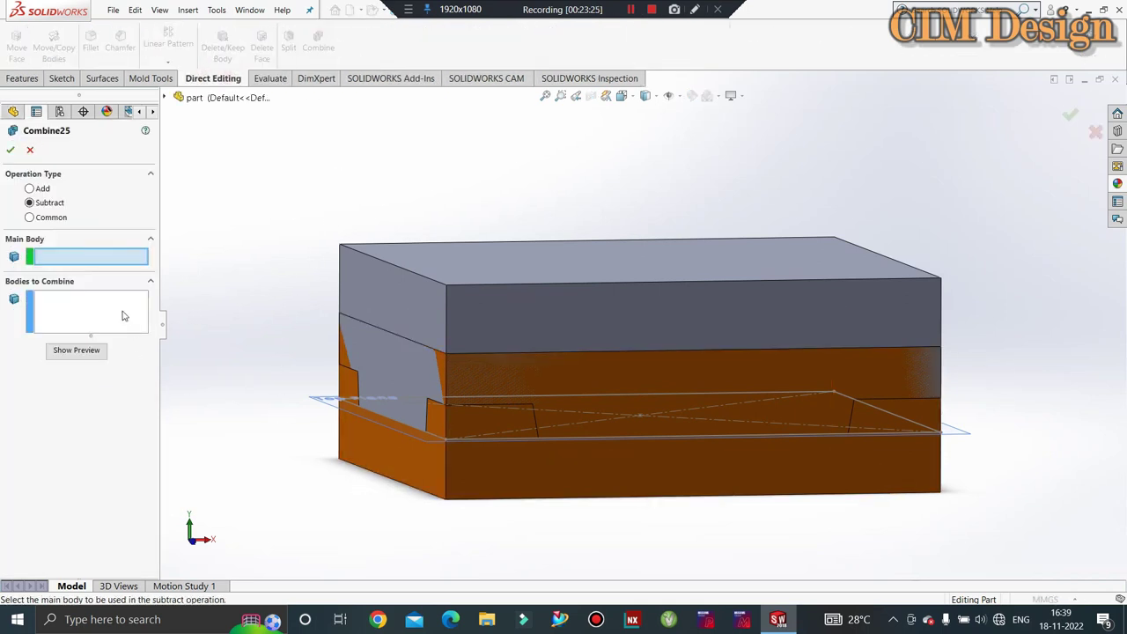
left_click(357, 430)
left_click(402, 283)
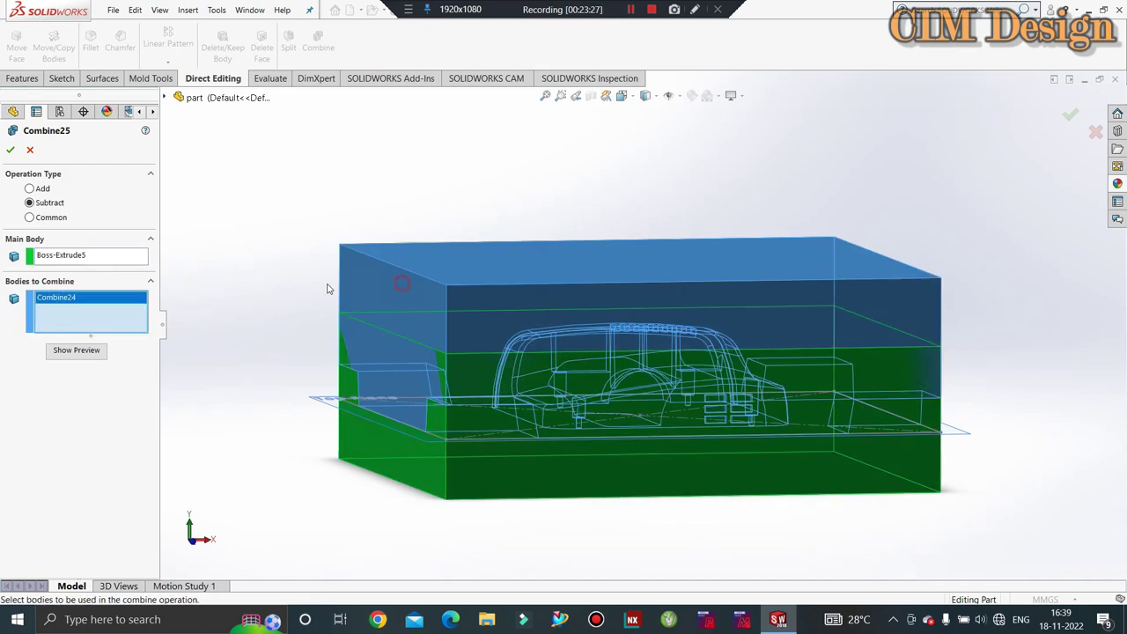
left_click(9, 150)
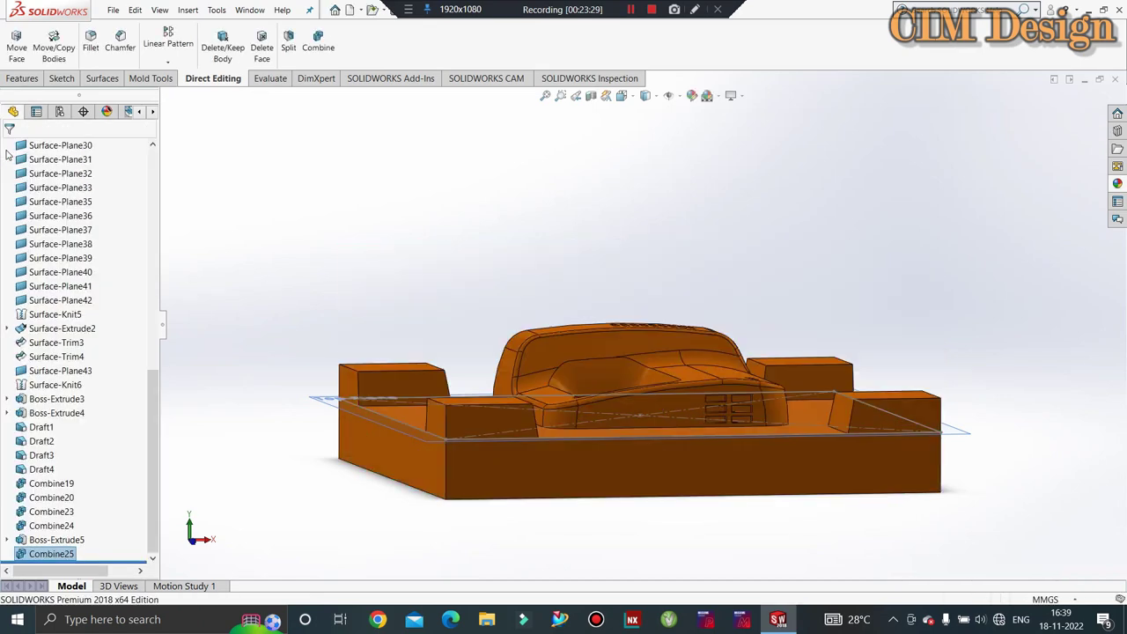
mouse_move(329, 262)
middle_mouse_down()
mouse_move(360, 319)
mouse_move(350, 311)
middle_mouse_up()
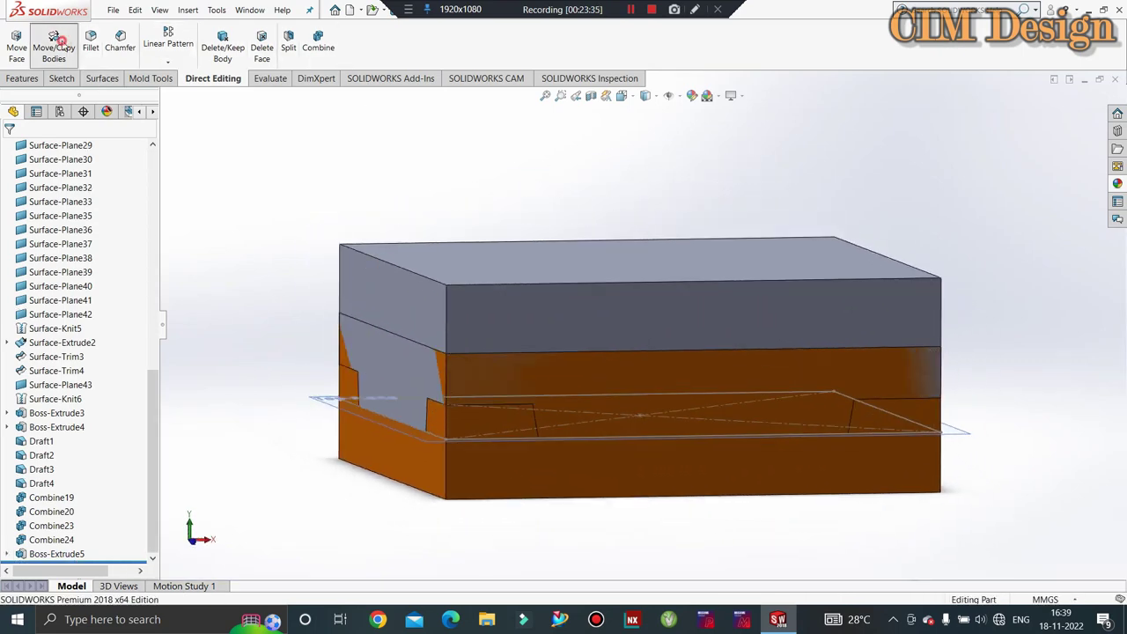
Step: Copy the Combine24 body in place with zero offset
left_click(54, 44)
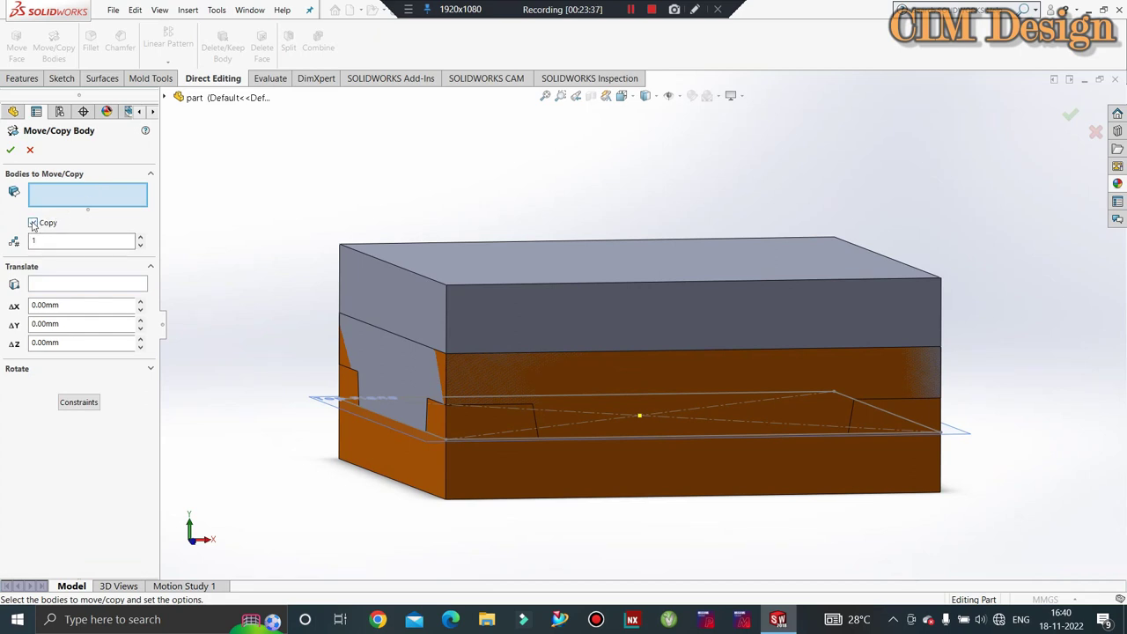
left_click(373, 278)
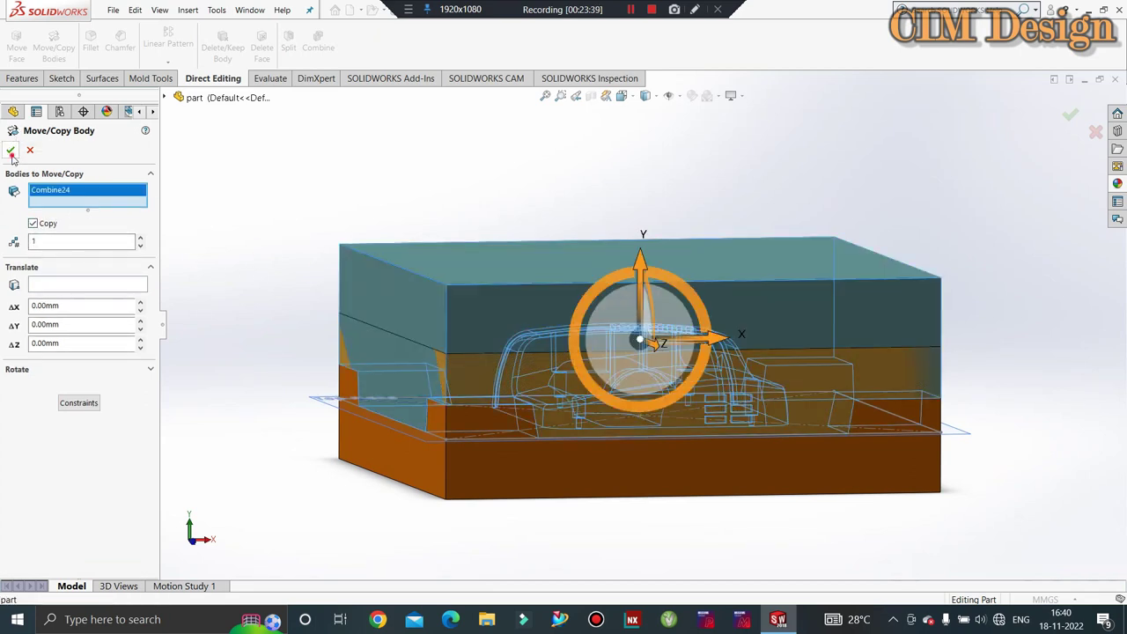
left_click(10, 151)
left_click(598, 313)
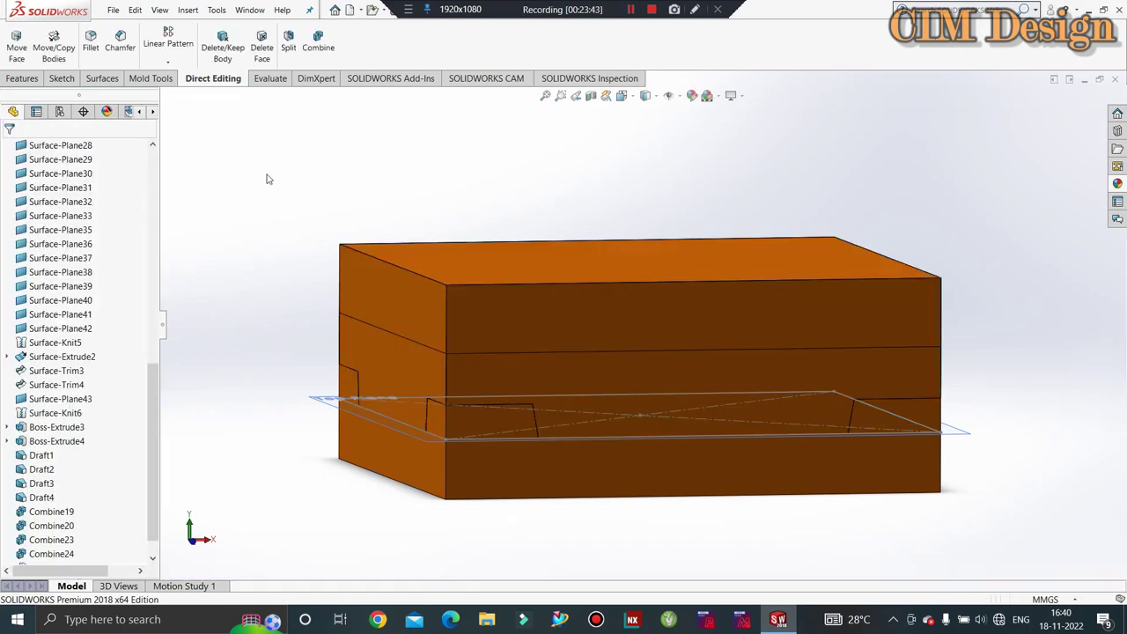
Step: Subtract Body-Move/Copy10 from the Boss-Extrude5 main body, leaving Combine24 untouched
left_click(318, 41)
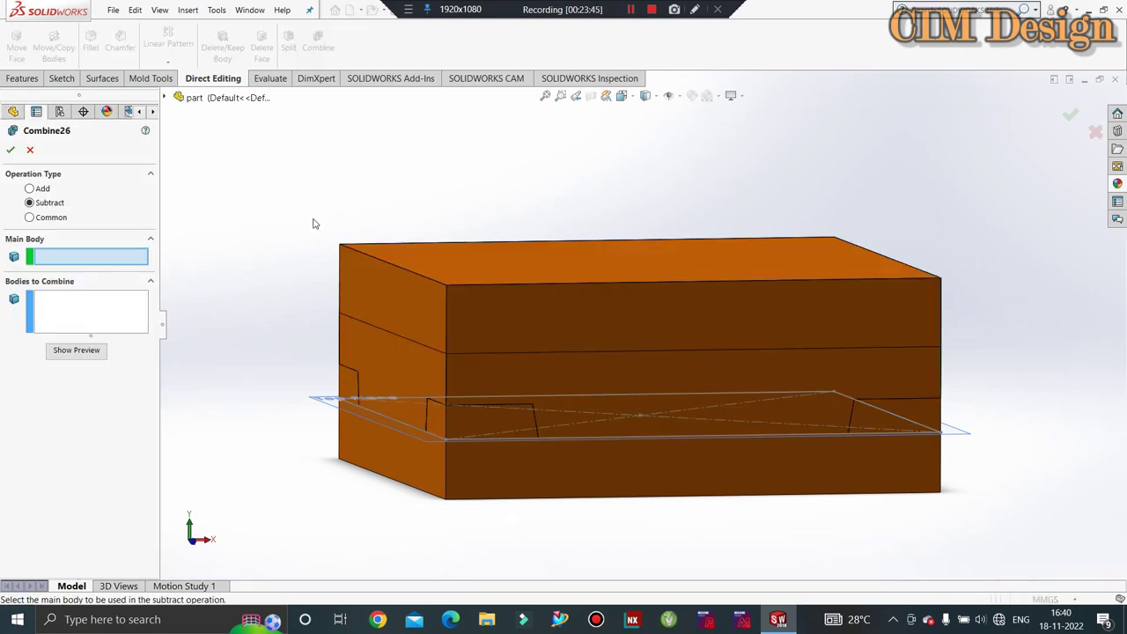
mouse_move(302, 223)
middle_mouse_down()
mouse_move(314, 219)
mouse_move(348, 273)
middle_mouse_up()
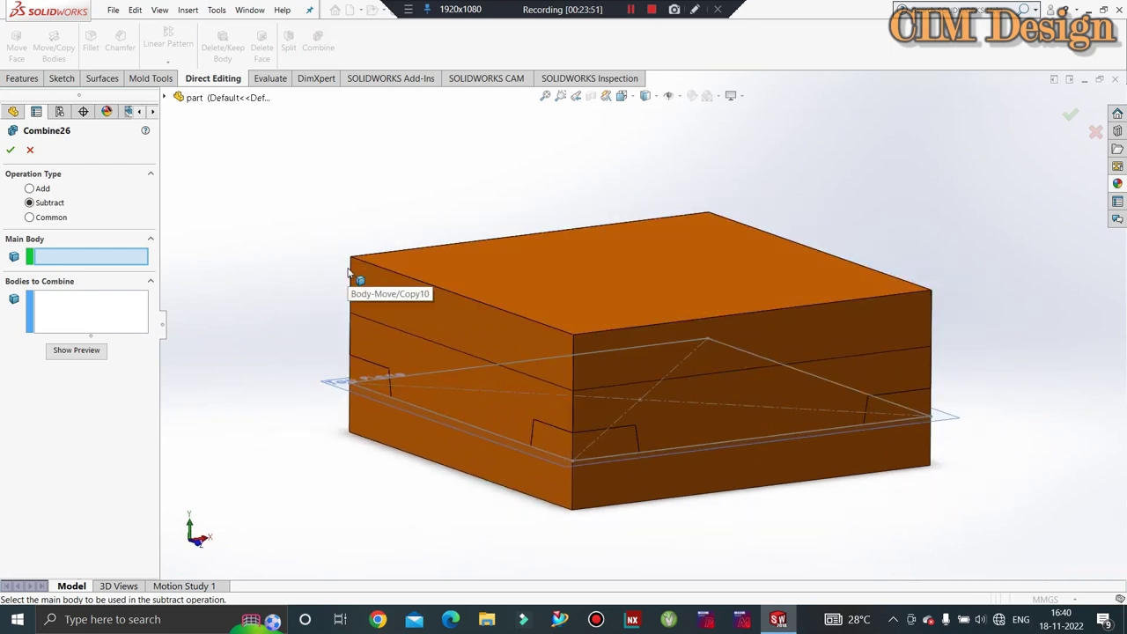
scroll(529, 410, "down", 2)
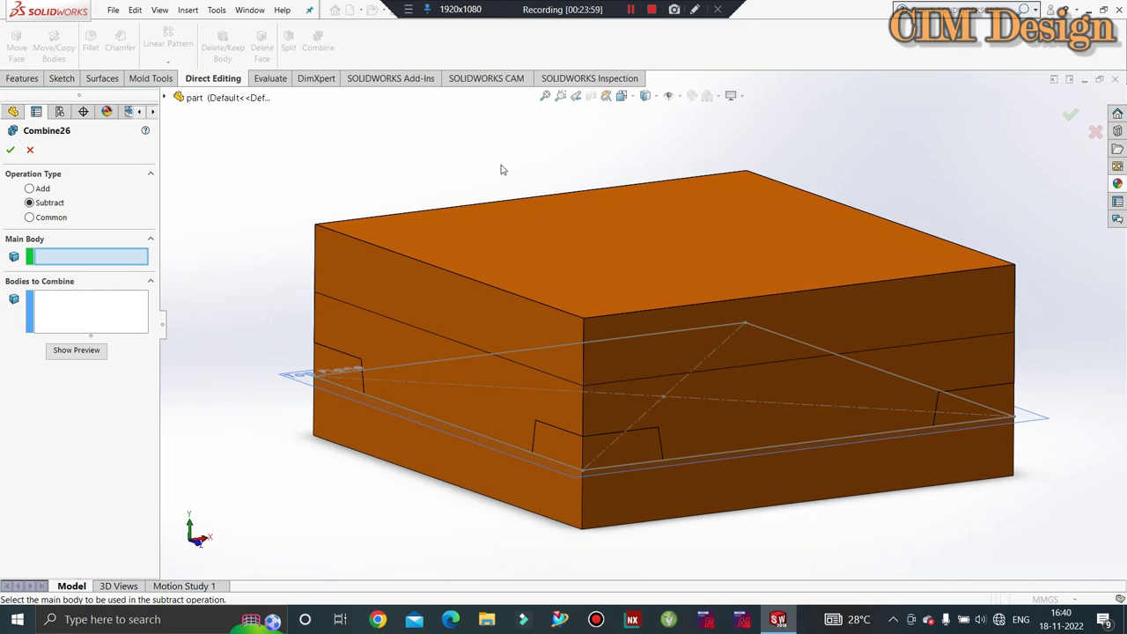
left_click(346, 441)
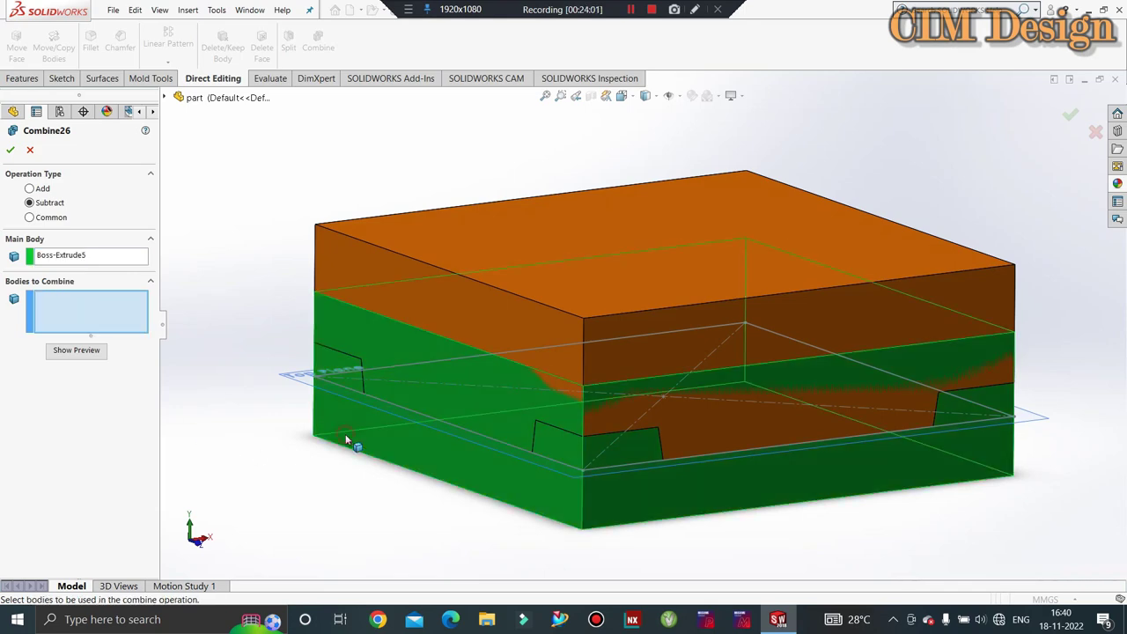
left_click(348, 255)
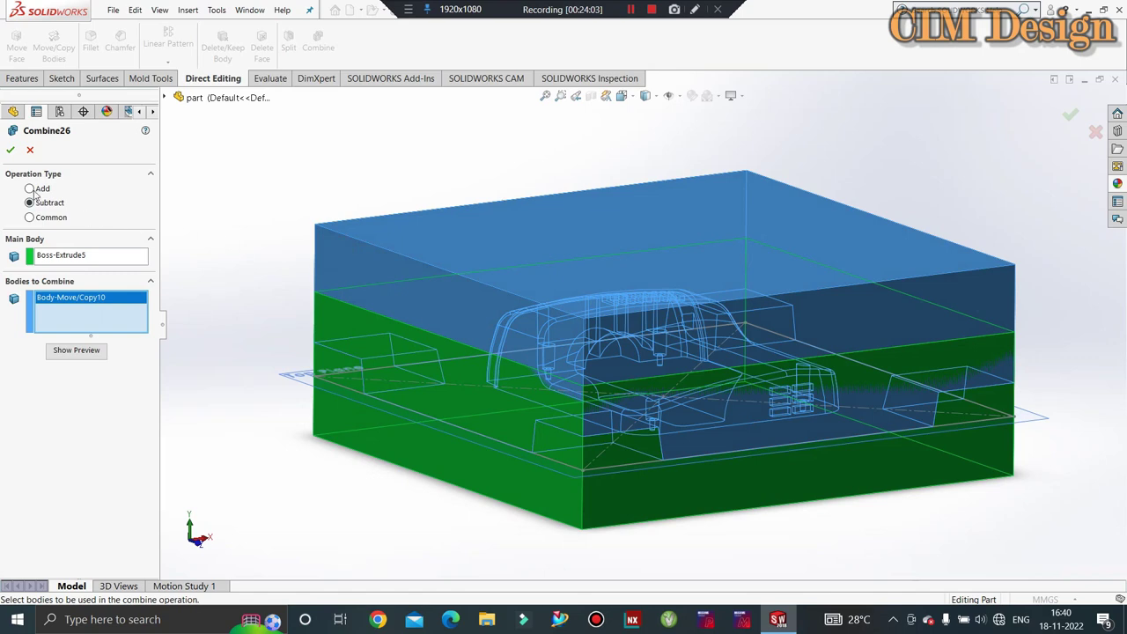
left_click(11, 149)
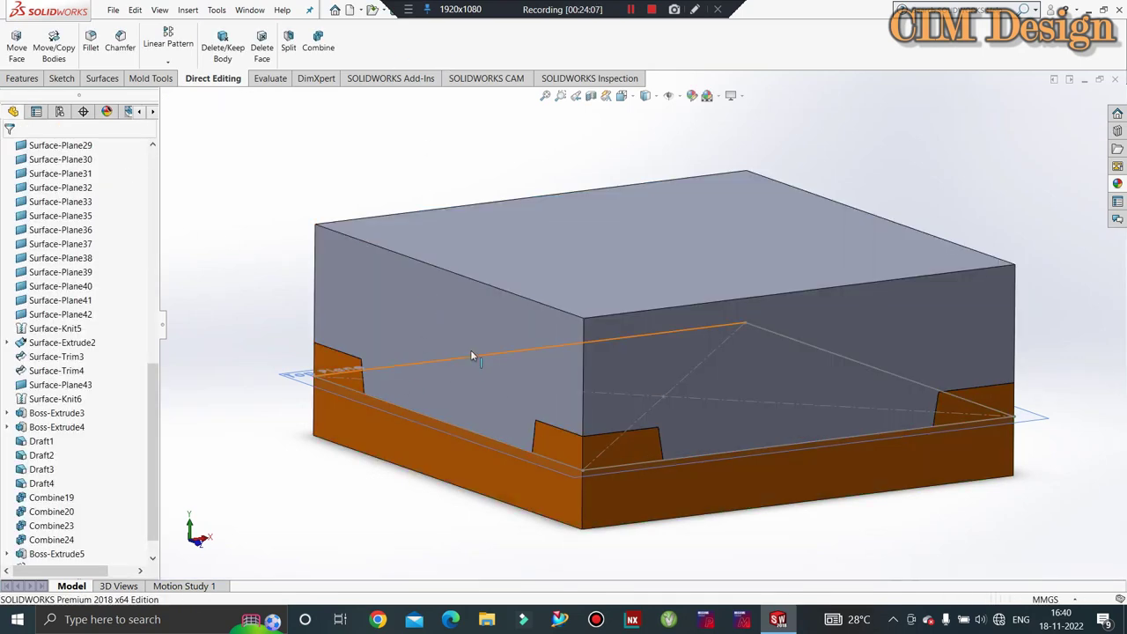
mouse_move(470, 350)
middle_mouse_down()
mouse_move(492, 256)
mouse_move(475, 287)
middle_mouse_up()
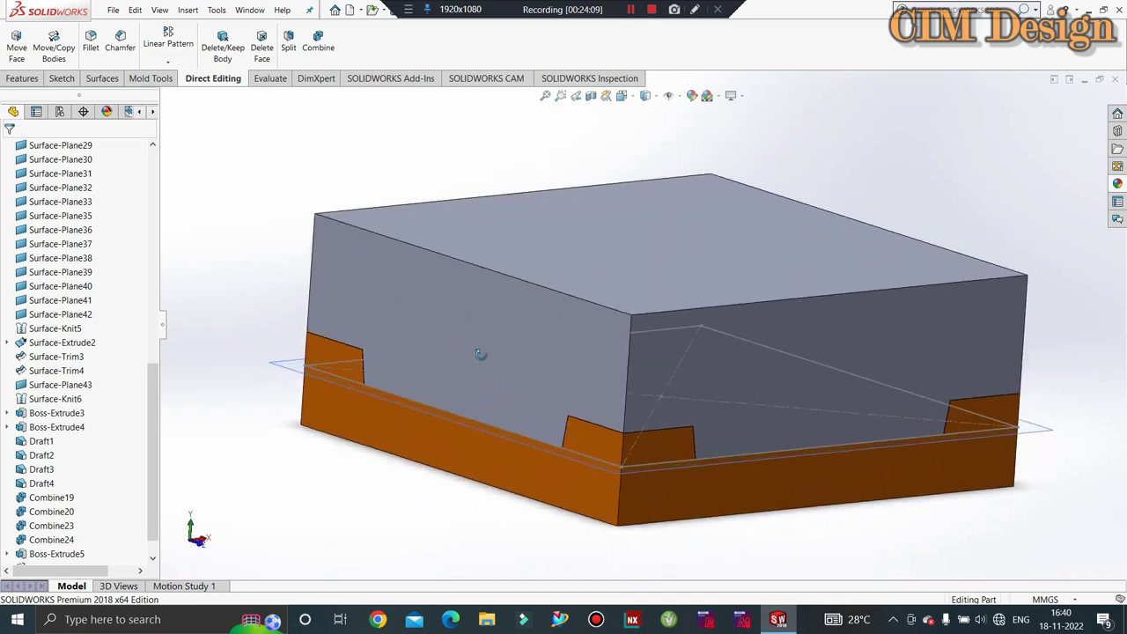
Step: Change the Boss-Extrude5 extrusion depth to 90 mm
scroll(53, 440, "down", 1)
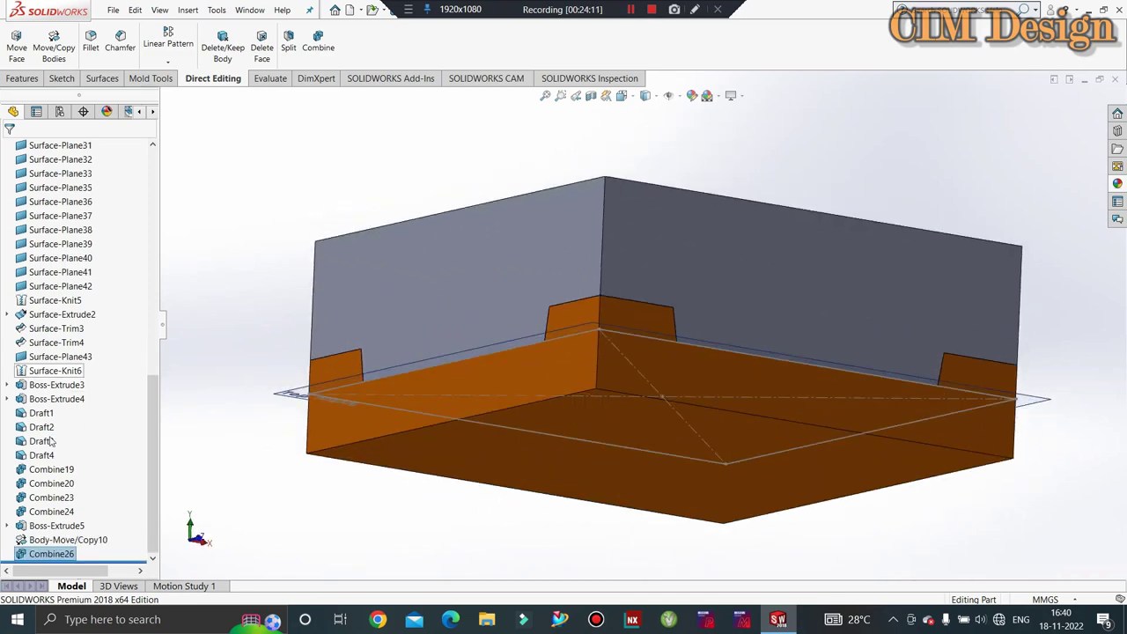
right_click(39, 526)
left_click(58, 343)
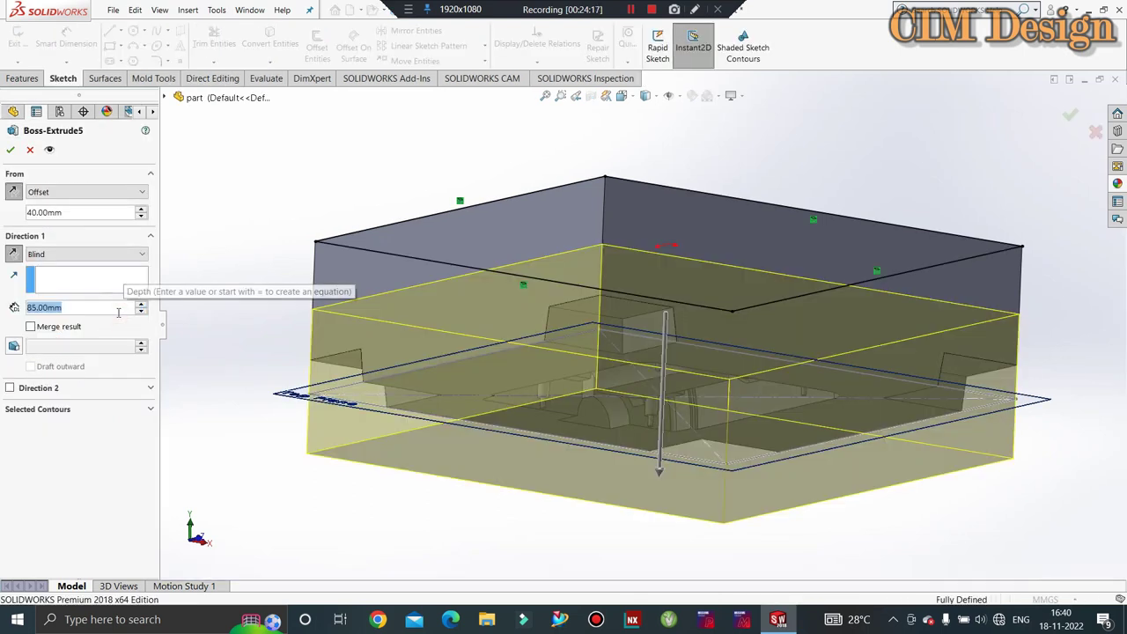
type("90")
key("Return")
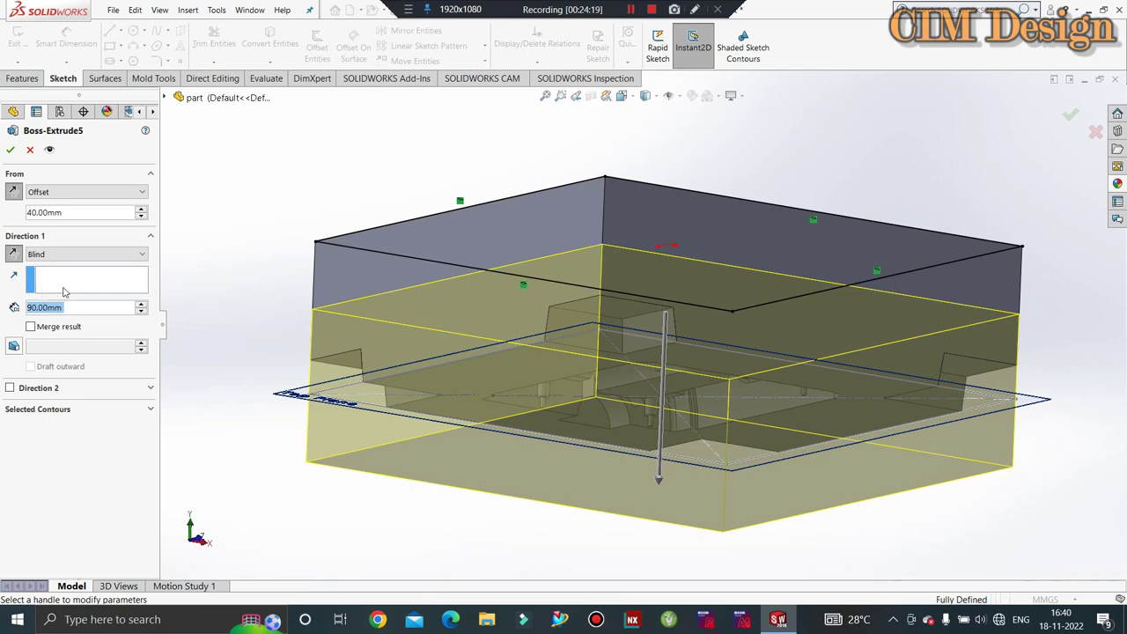
left_click(10, 150)
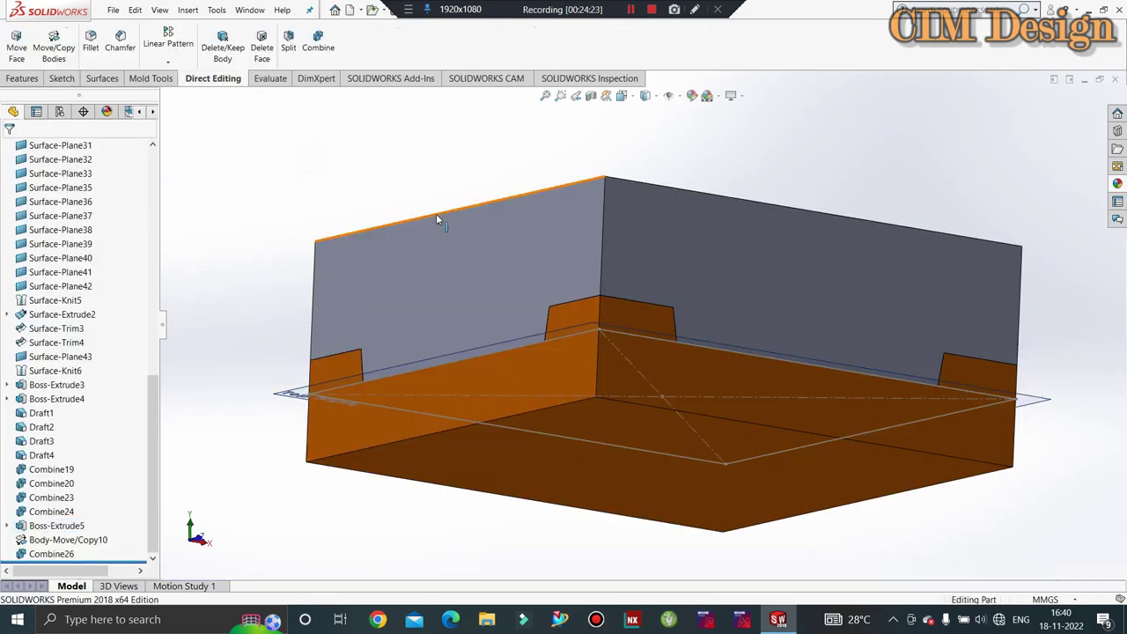
Step: Hide the Surface-Extrude2 surface body to reveal the orange core
right_click(446, 269)
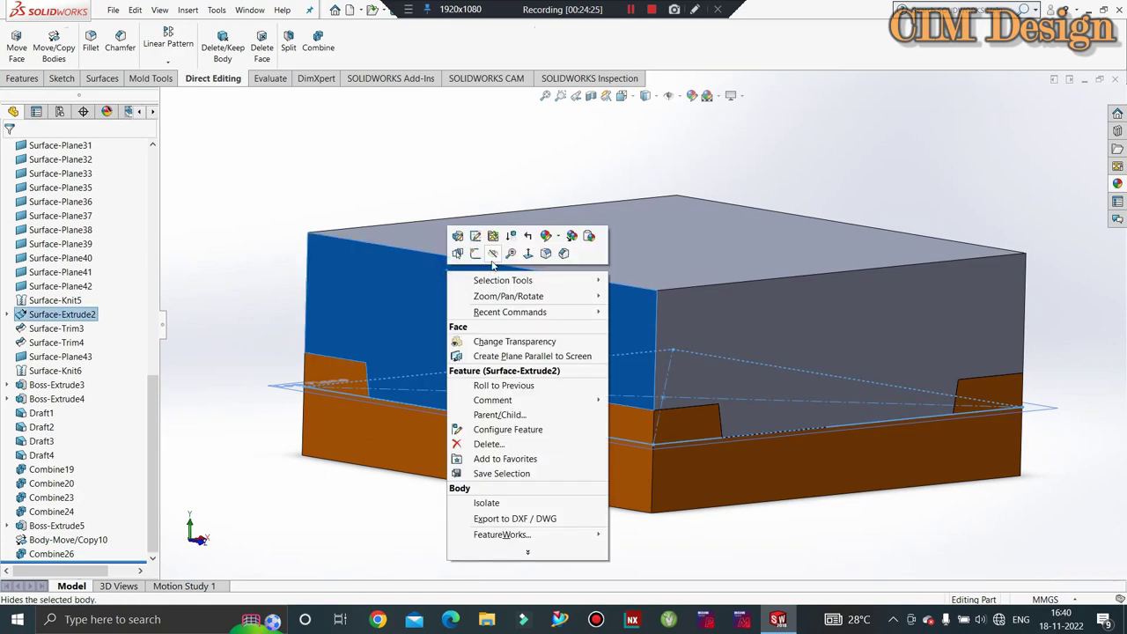
left_click(489, 258)
mouse_move(511, 312)
middle_mouse_down()
mouse_move(523, 296)
mouse_move(638, 473)
middle_mouse_up()
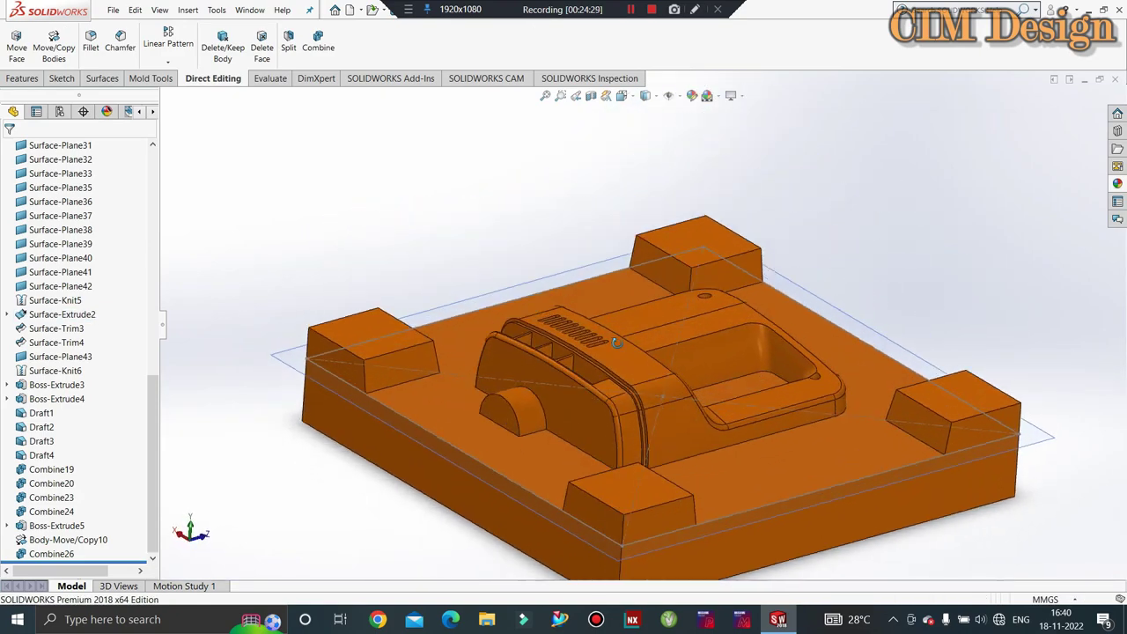
scroll(638, 473, "down", 2)
scroll(499, 256, "up", 3)
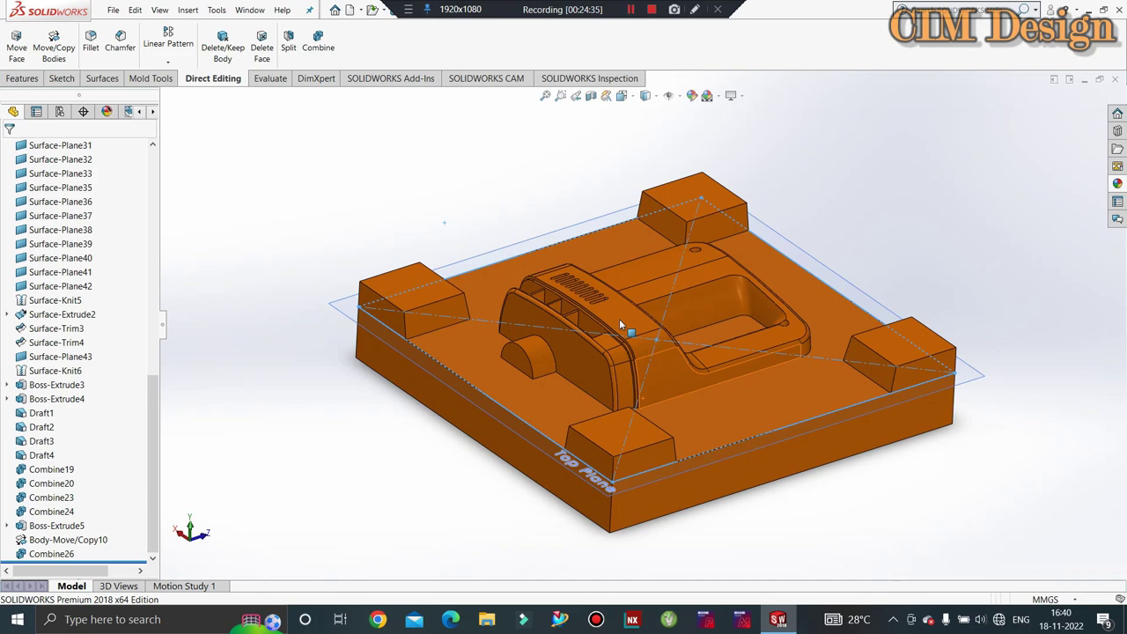
mouse_move(619, 319)
middle_mouse_down()
mouse_move(469, 249)
mouse_move(574, 202)
mouse_move(554, 232)
middle_mouse_up()
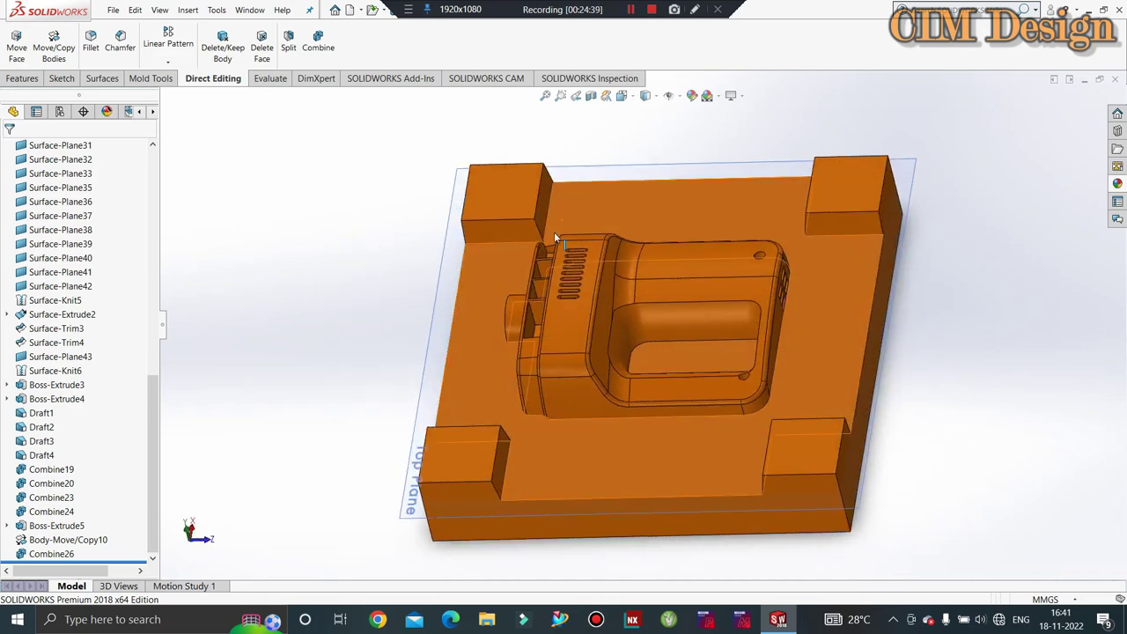
Step: Fillet the inner edges of the four corner blocks with a 15 mm radius
left_click(91, 42)
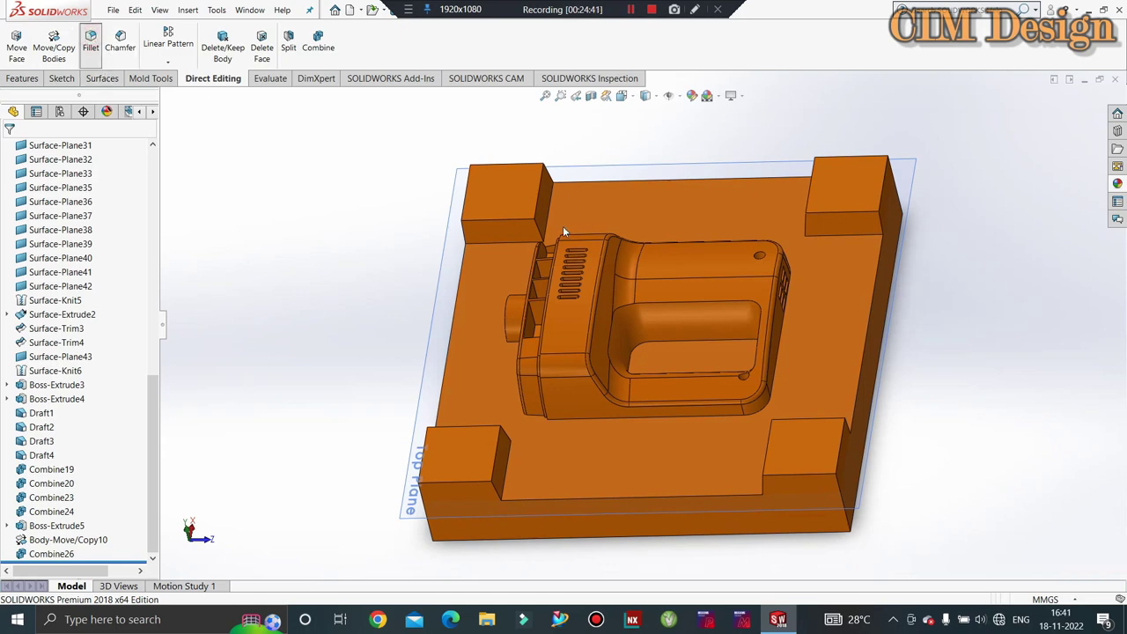
left_click(537, 228)
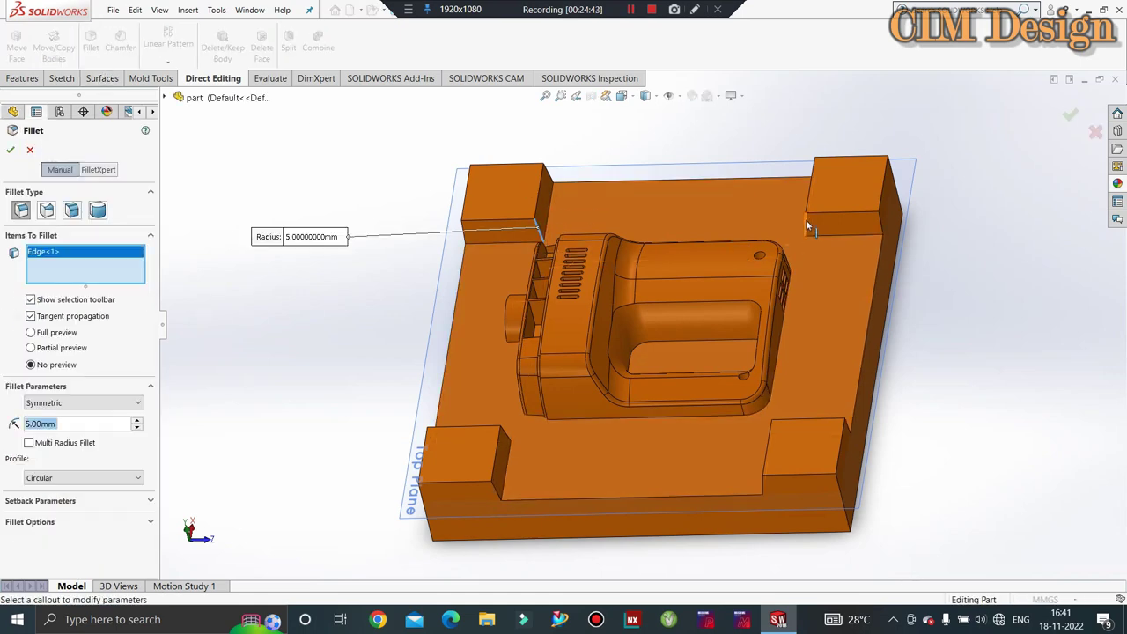
left_click(806, 226)
mouse_move(502, 474)
middle_mouse_down()
mouse_move(506, 427)
mouse_move(722, 525)
middle_mouse_up()
left_click(512, 430)
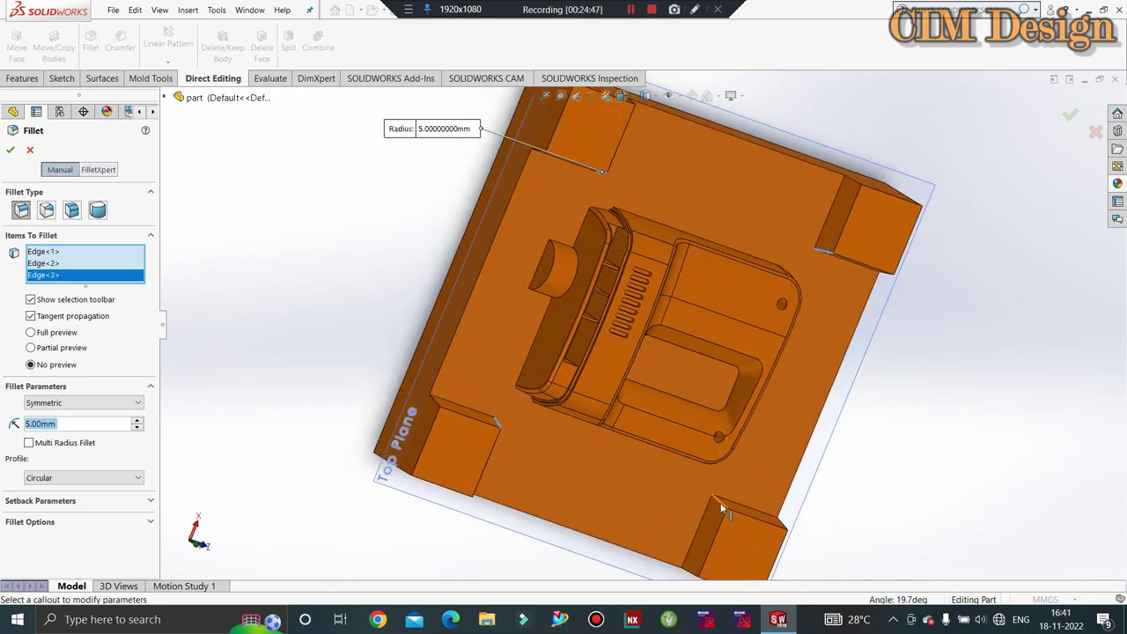
left_click(723, 509)
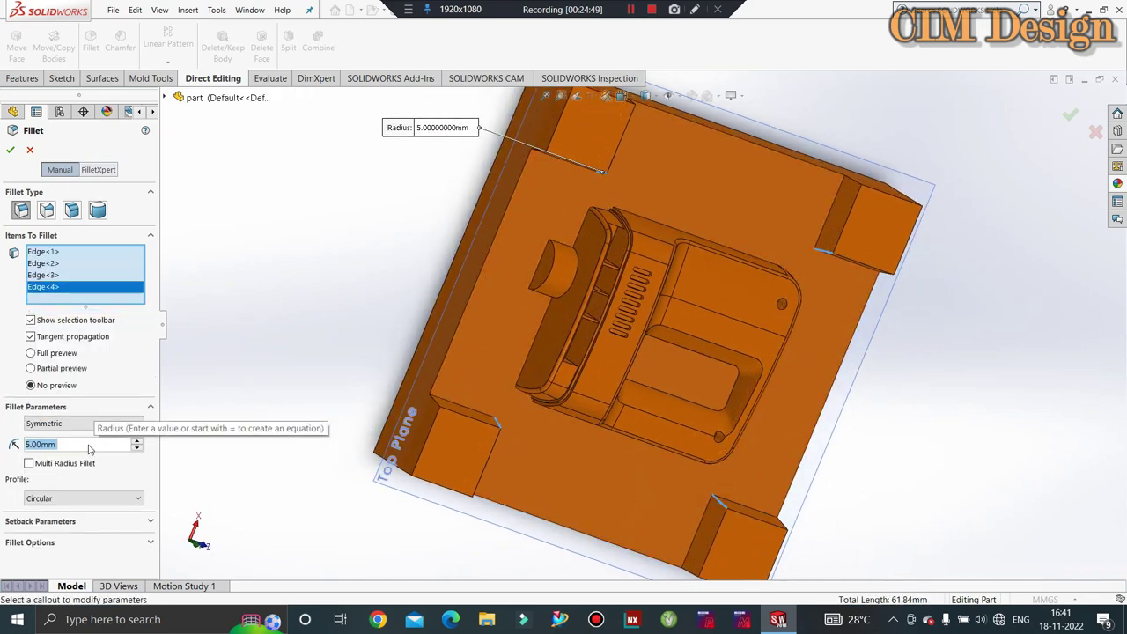
type("12")
key("Return")
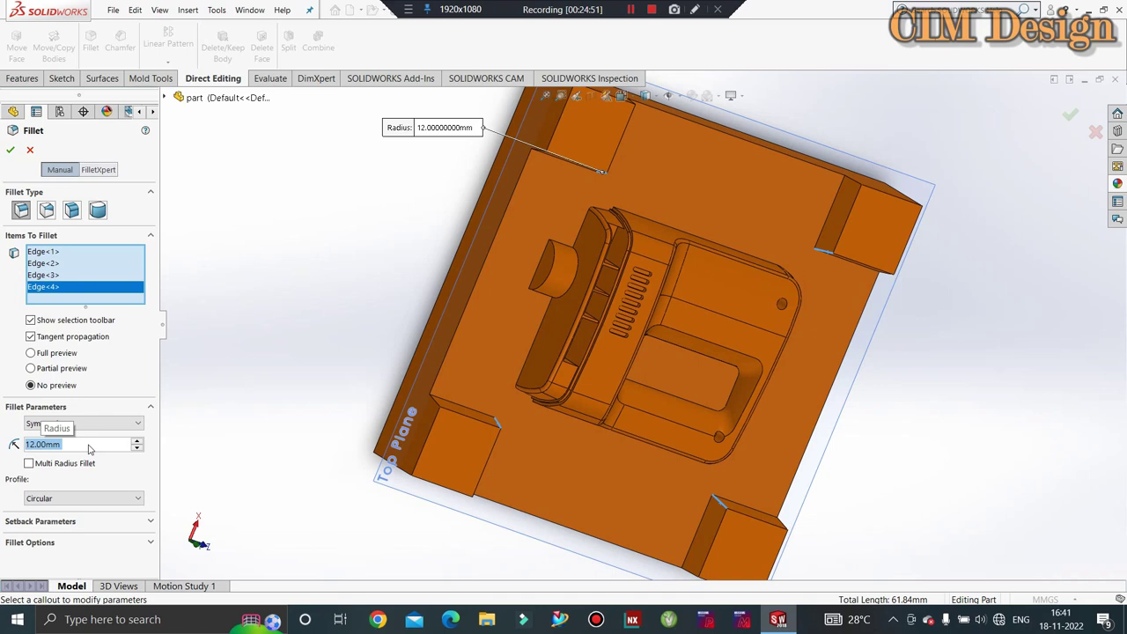
type("15")
key("Return")
left_click(10, 152)
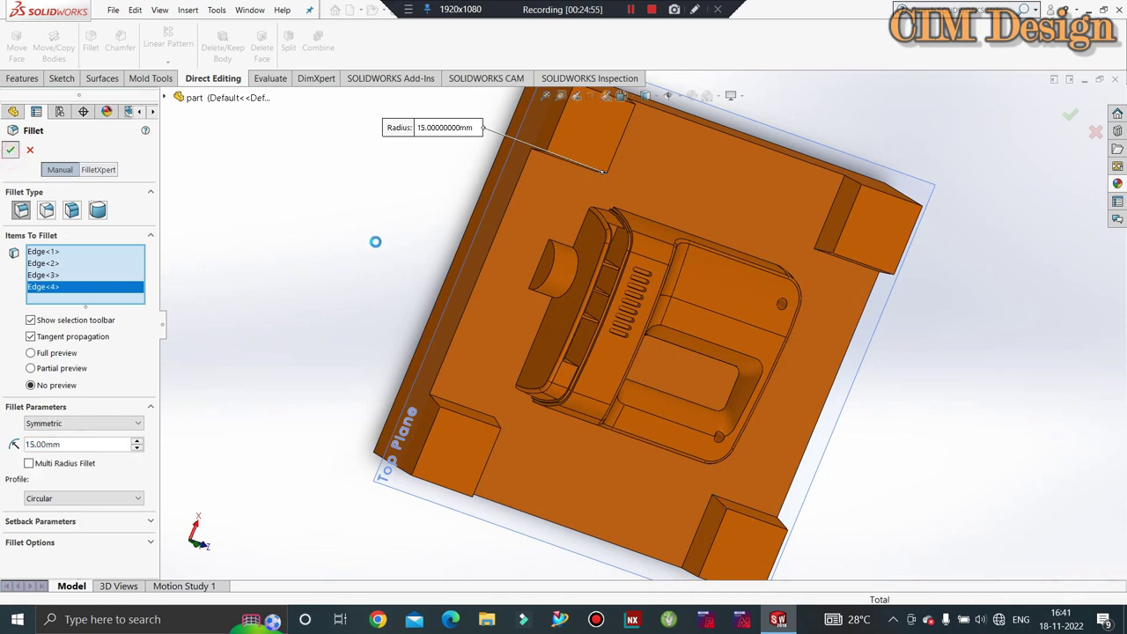
middle_click_drag(364, 264, 344, 131)
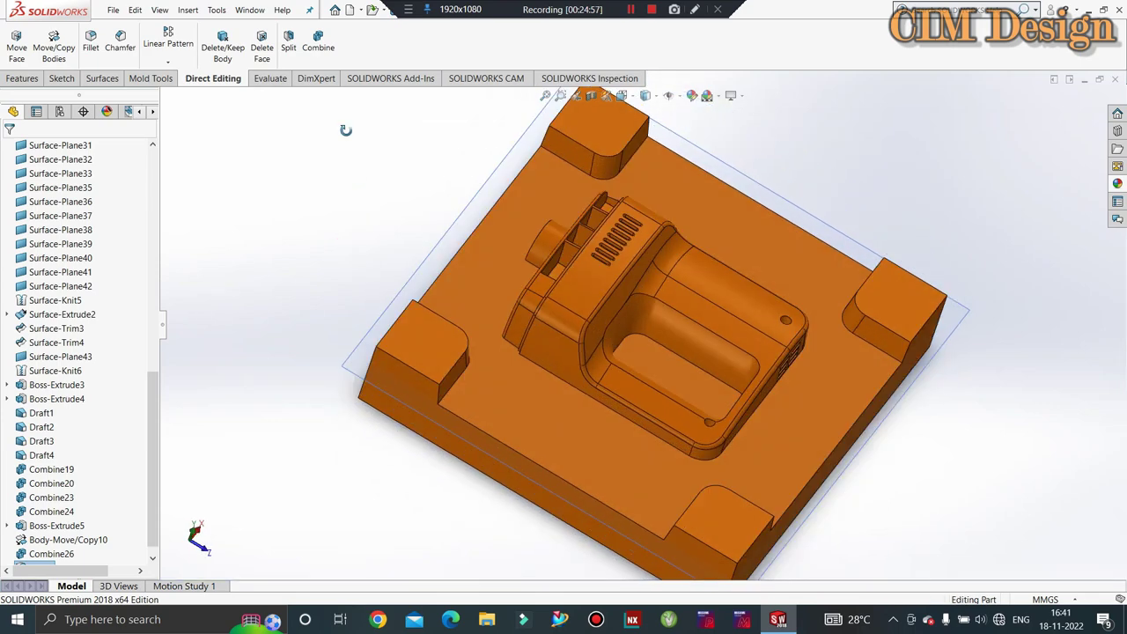
Step: Show Combine24 from Solid Bodies and orbit to look into its cavity
scroll(33, 251, "up", 7)
scroll(33, 251, "up", 5)
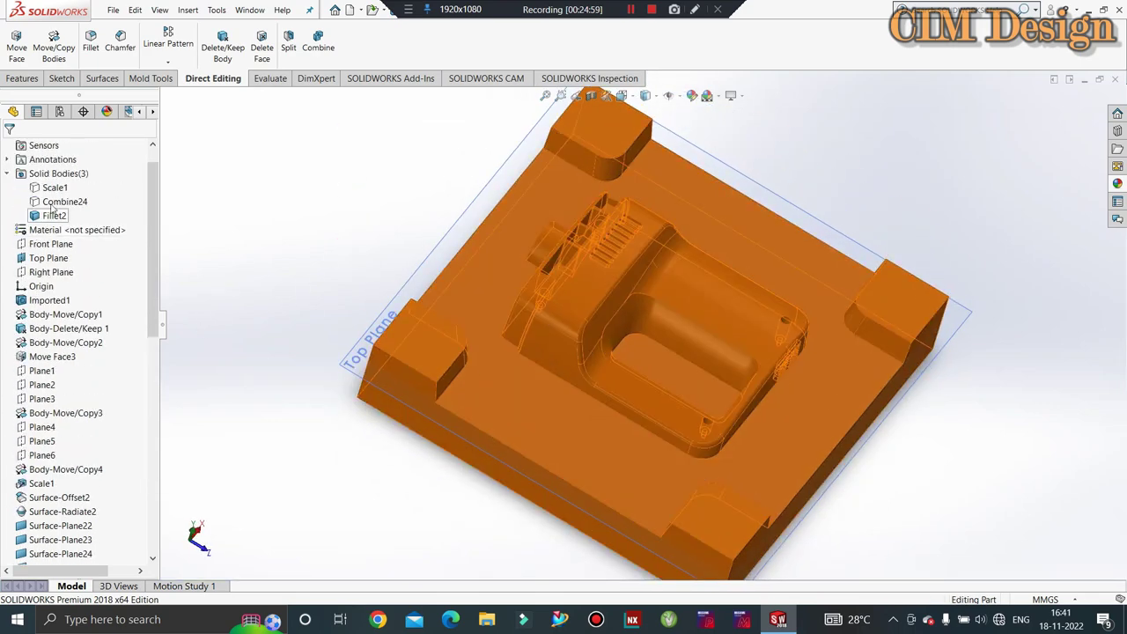
left_click(62, 202)
left_click(72, 181)
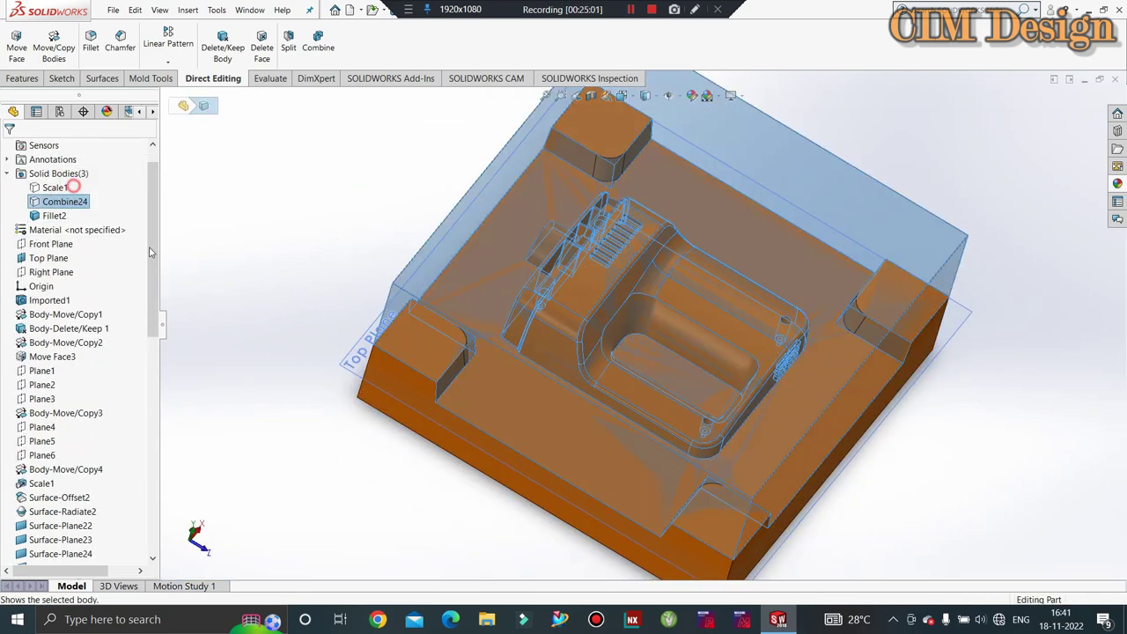
middle_click_drag(429, 385, 423, 388)
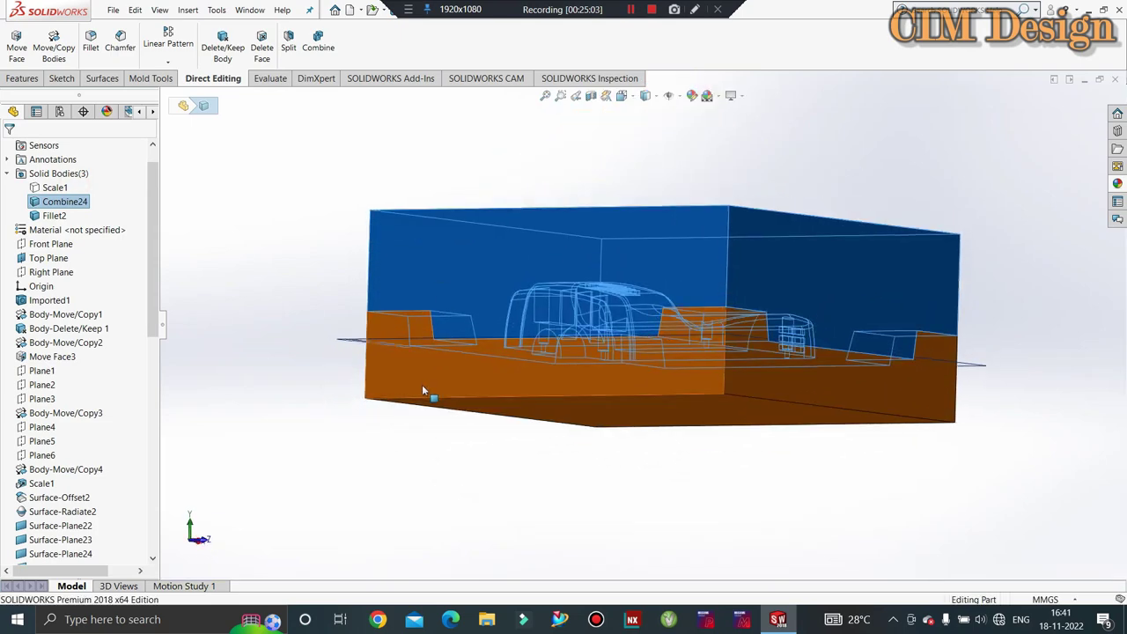
right_click(424, 345)
middle_click_drag(465, 327, 430, 131)
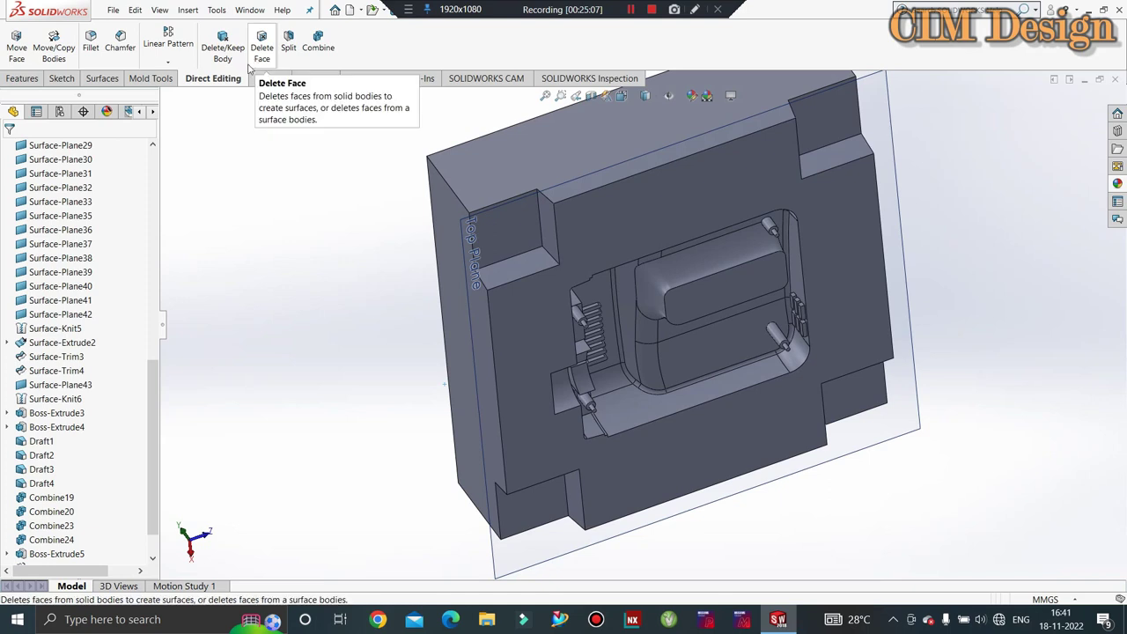
Step: Start a fillet and remove the wrongly picked face from its selection
left_click(91, 42)
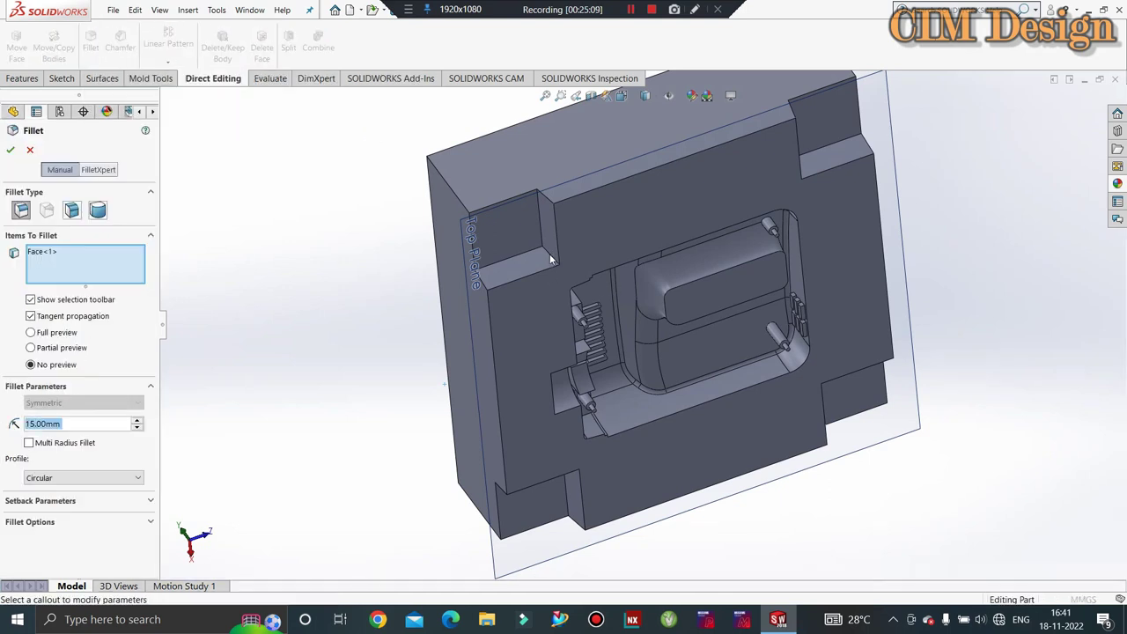
left_click(550, 254)
mouse_move(550, 256)
middle_mouse_down()
mouse_move(572, 292)
mouse_move(541, 258)
middle_mouse_up()
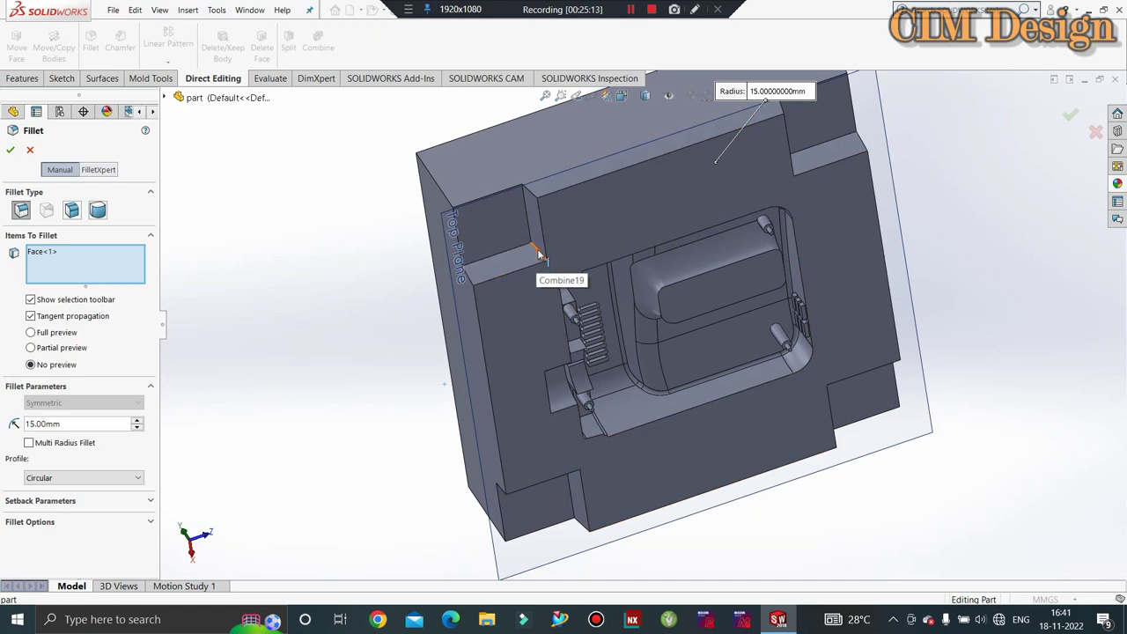
right_click(46, 257)
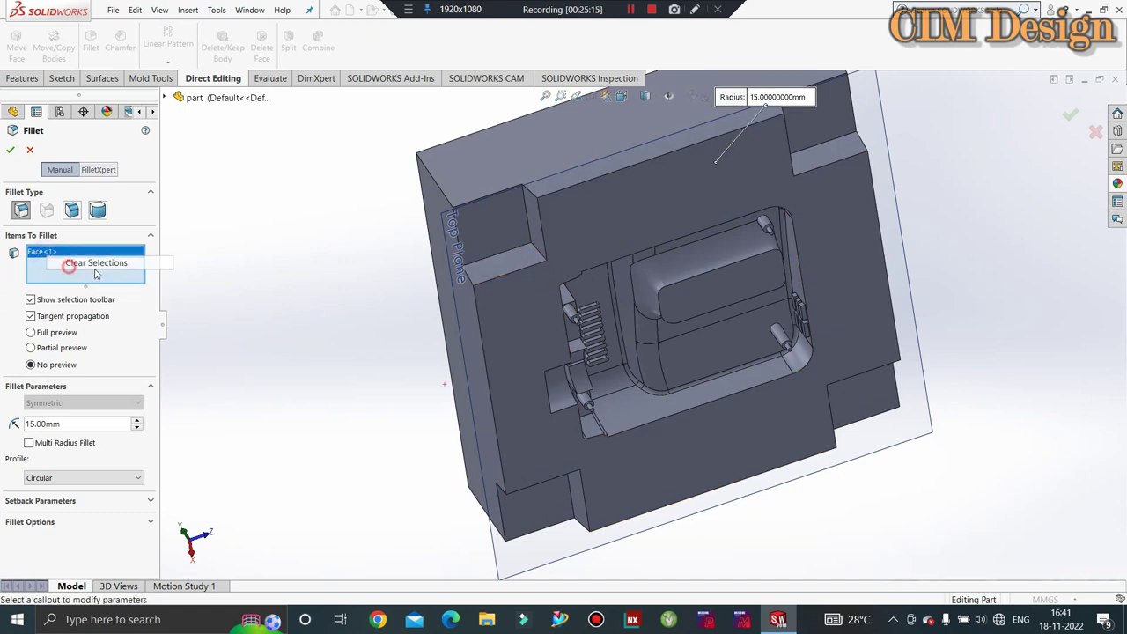
left_click(83, 265)
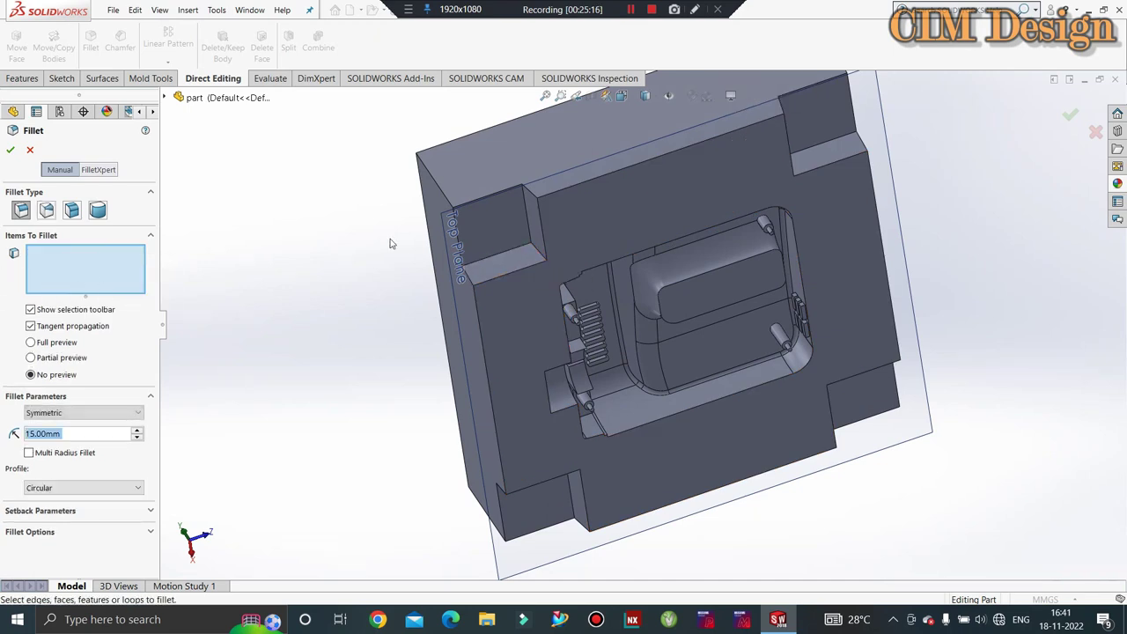
Step: Fillet the four cavity recess corner edges with a 13 mm radius
left_click(538, 253)
middle_click_drag(538, 253, 745, 173)
left_click(806, 284)
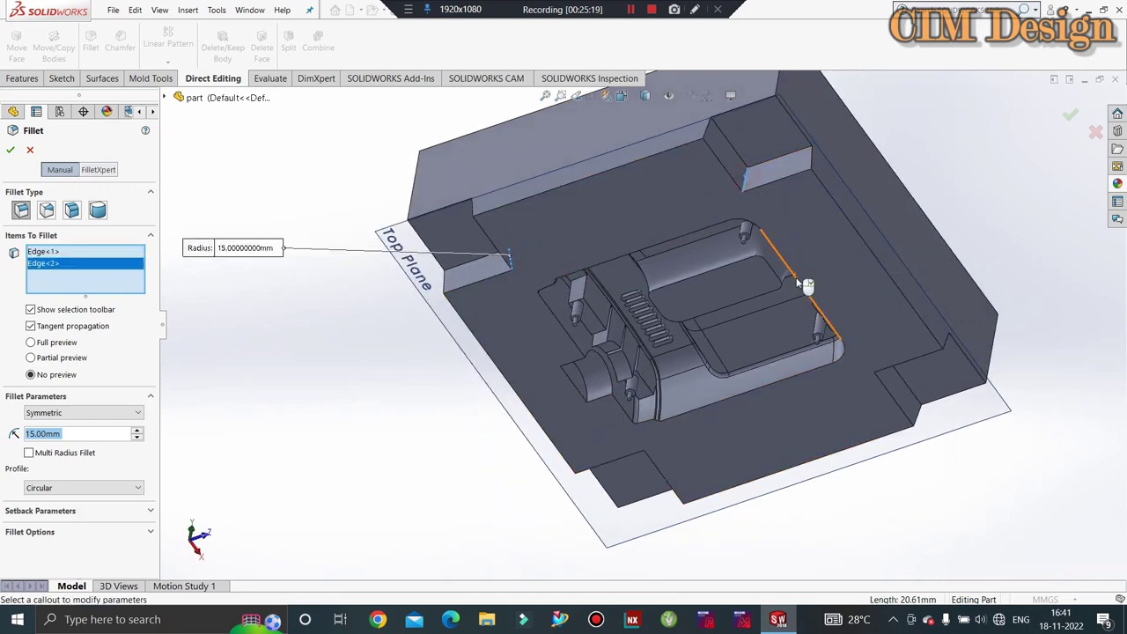
middle_click_drag(801, 283, 848, 328)
left_click(848, 322)
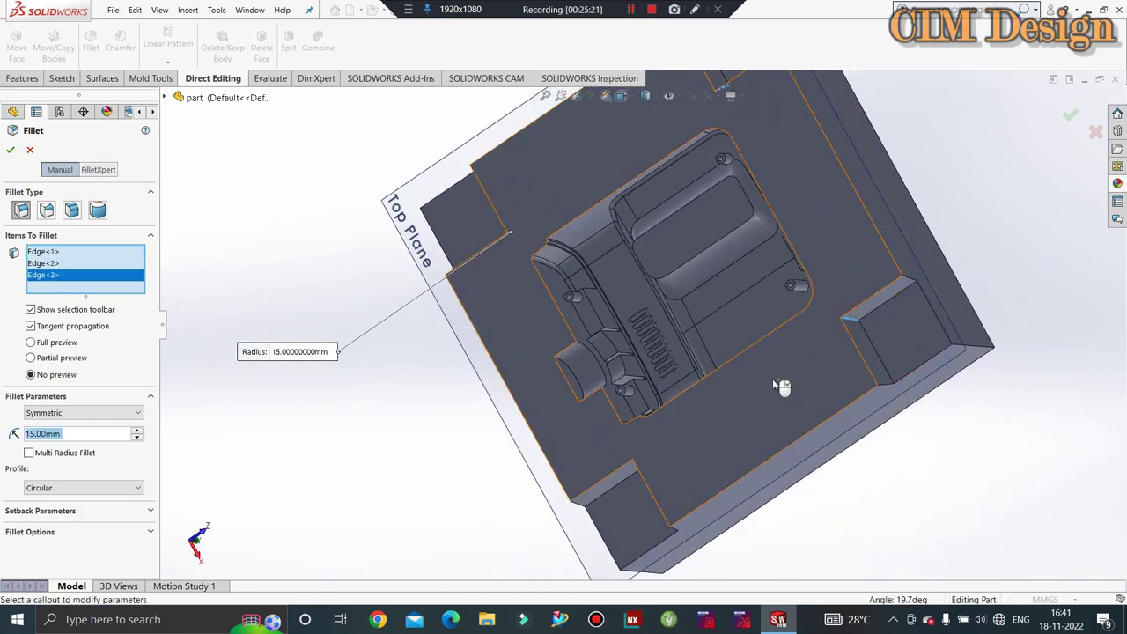
middle_click_drag(773, 379, 621, 469)
left_click(625, 465)
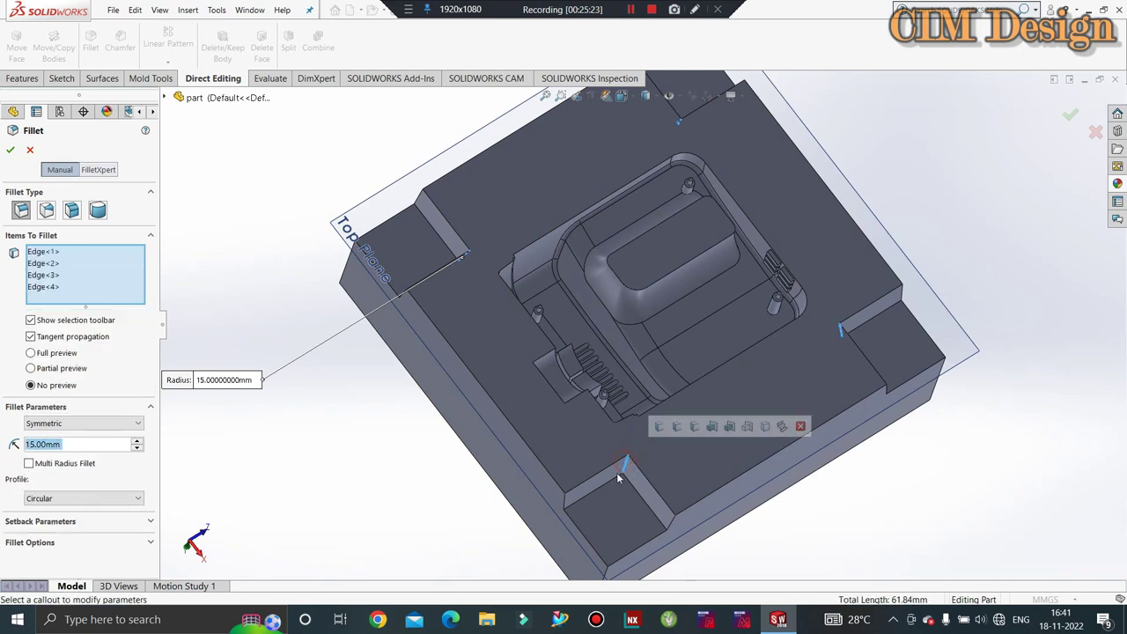
type("13")
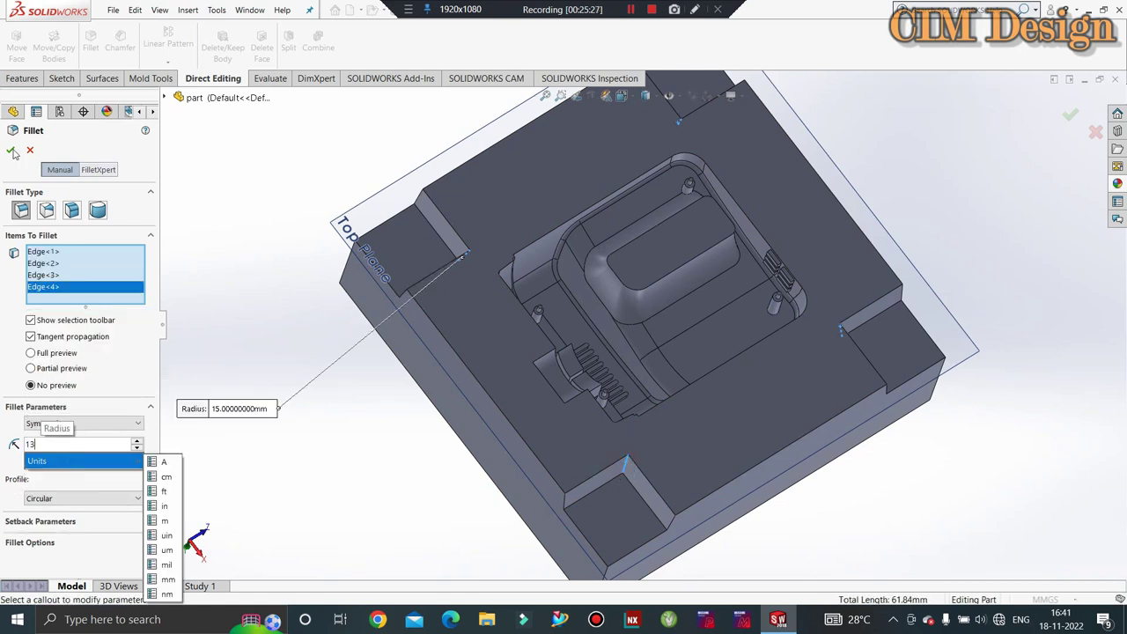
key("Return")
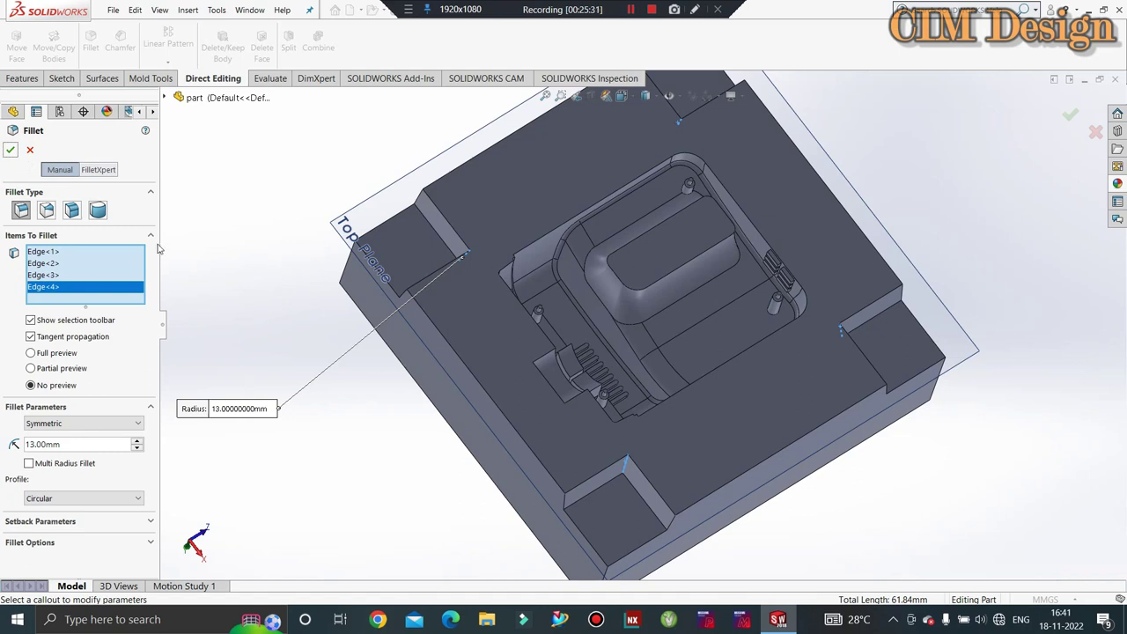
left_click(9, 149)
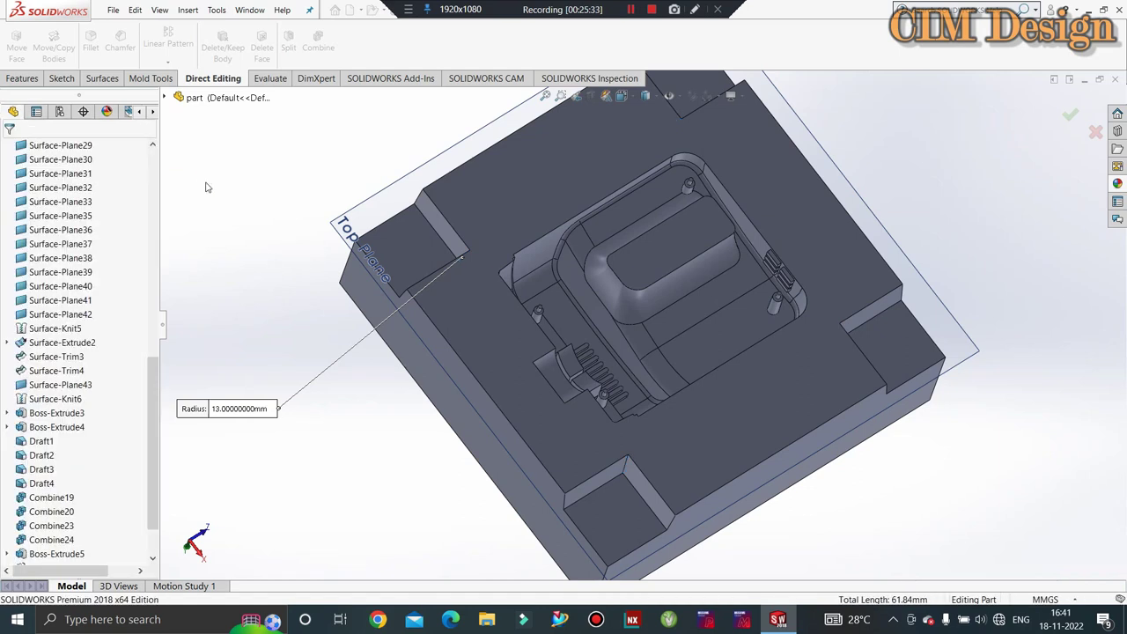
Step: Show the hidden Fillet2 core body beneath the cavity block
mouse_move(269, 239)
middle_mouse_down()
mouse_move(265, 385)
mouse_move(315, 503)
middle_mouse_up()
scroll(51, 234, "up", 10)
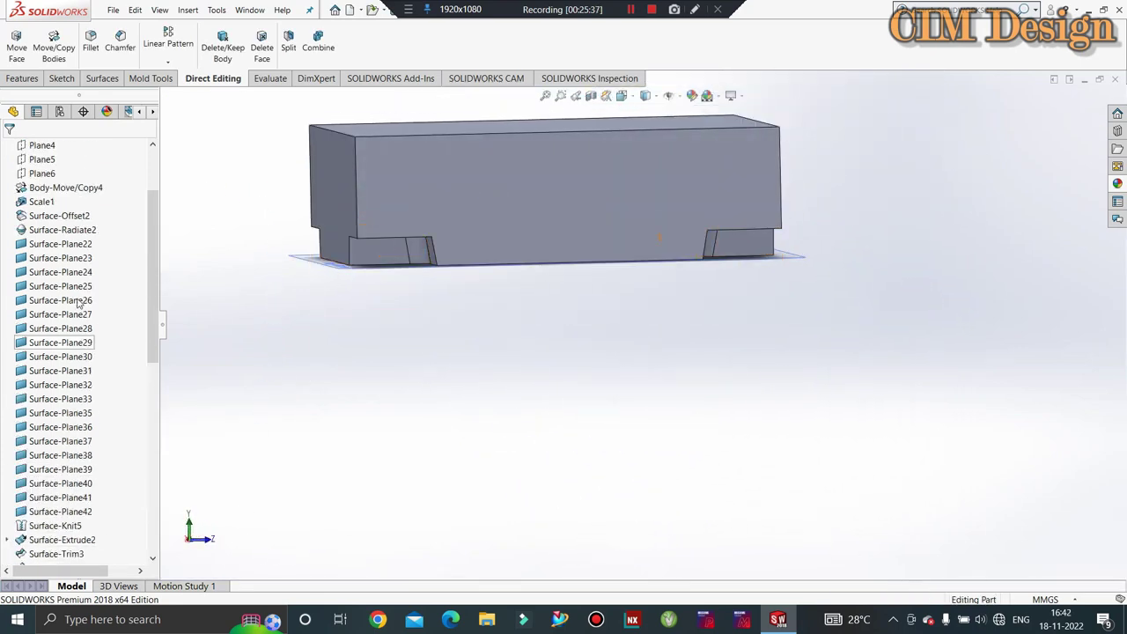
scroll(51, 251, "up", 3)
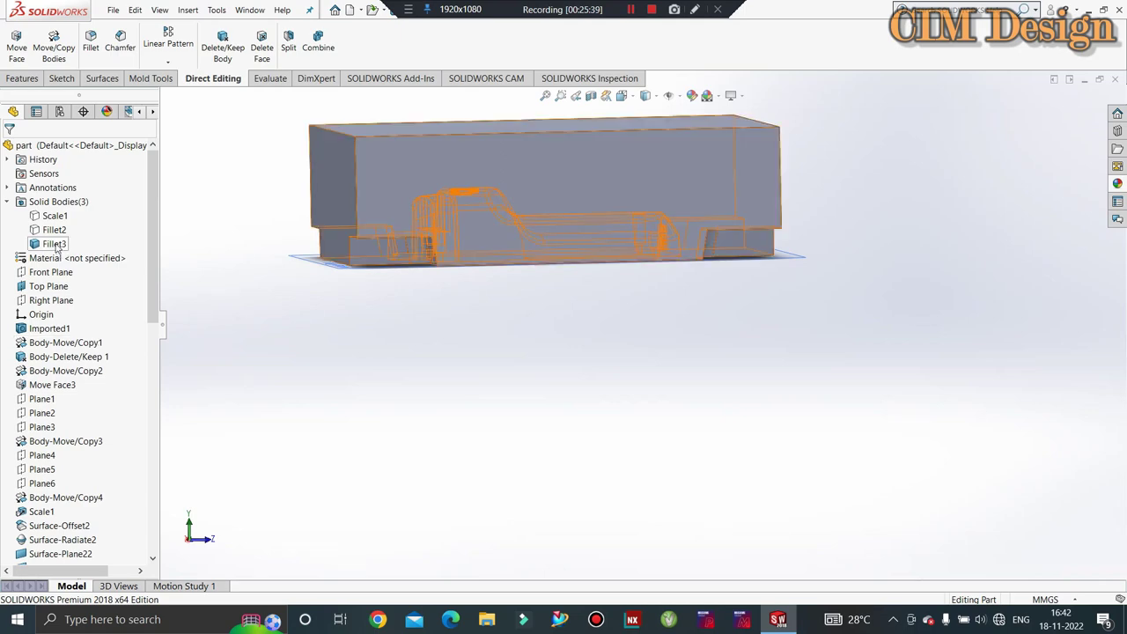
right_click(56, 228)
left_click(66, 208)
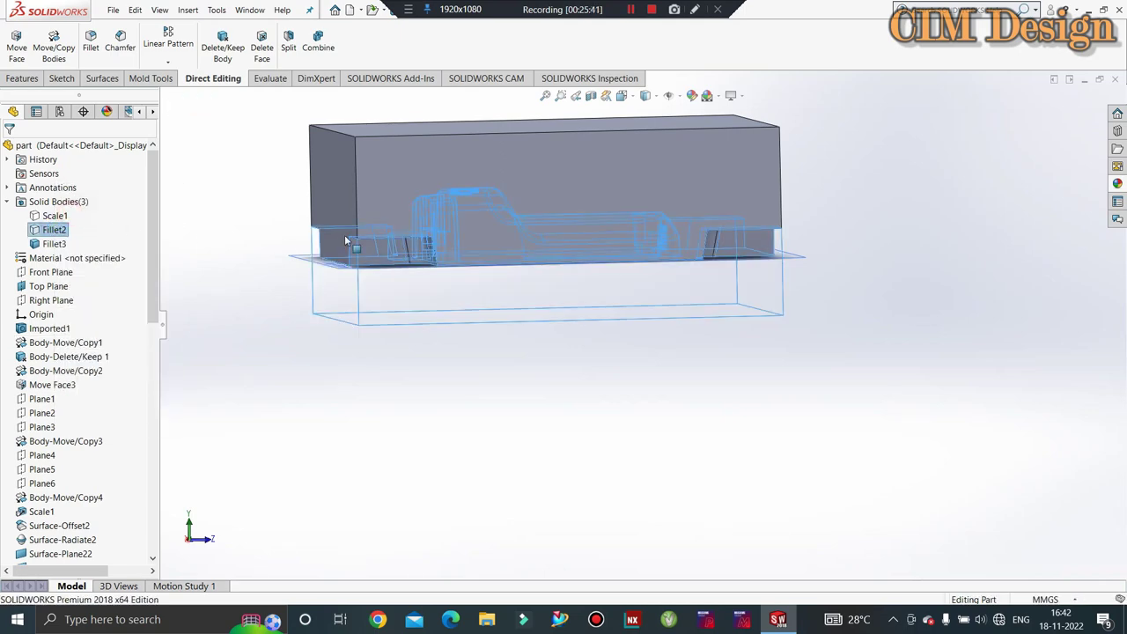
Step: Make the cavity block transparent and zoom in to inspect the rounded corner
right_click(353, 155)
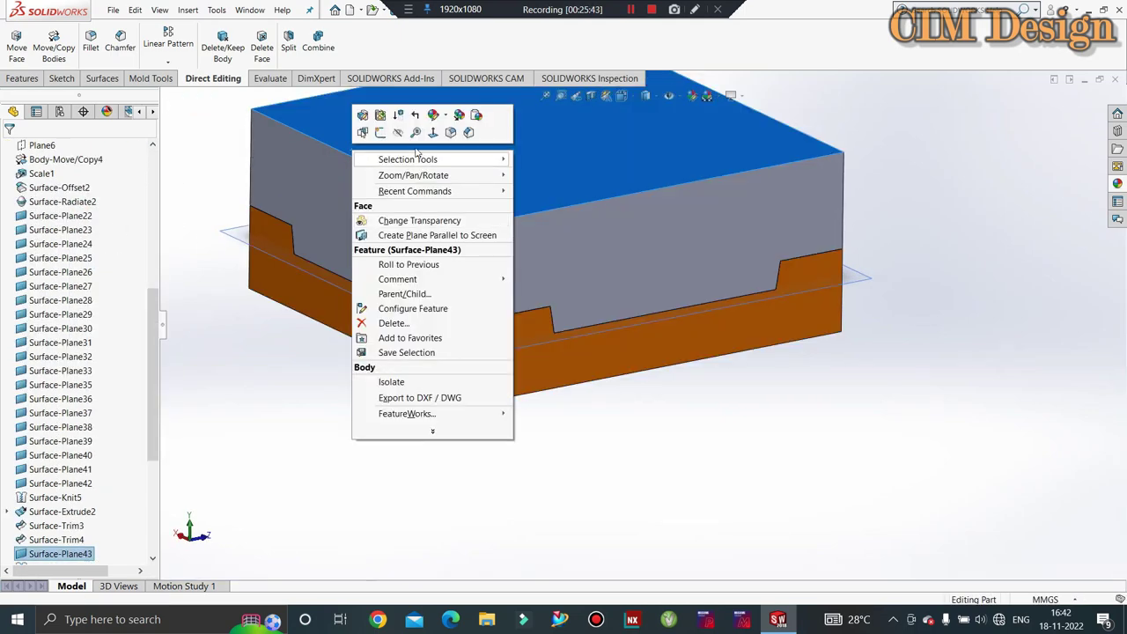
left_click(419, 221)
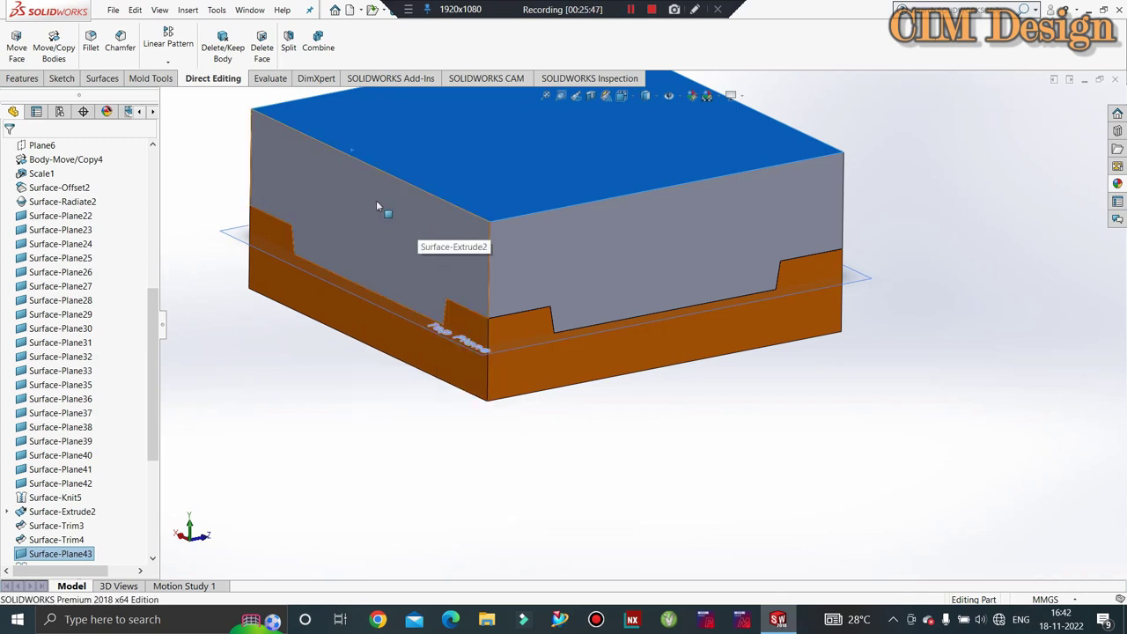
right_click(414, 230)
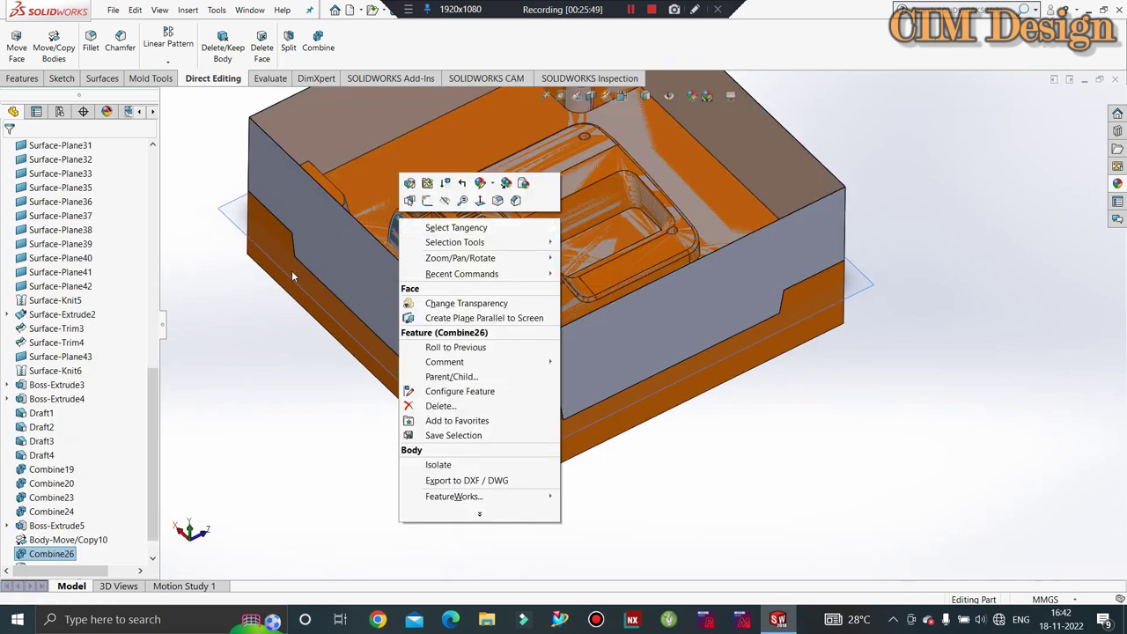
middle_click_drag(293, 277, 341, 218)
scroll(355, 170, "down", 3)
scroll(486, 210, "down", 3)
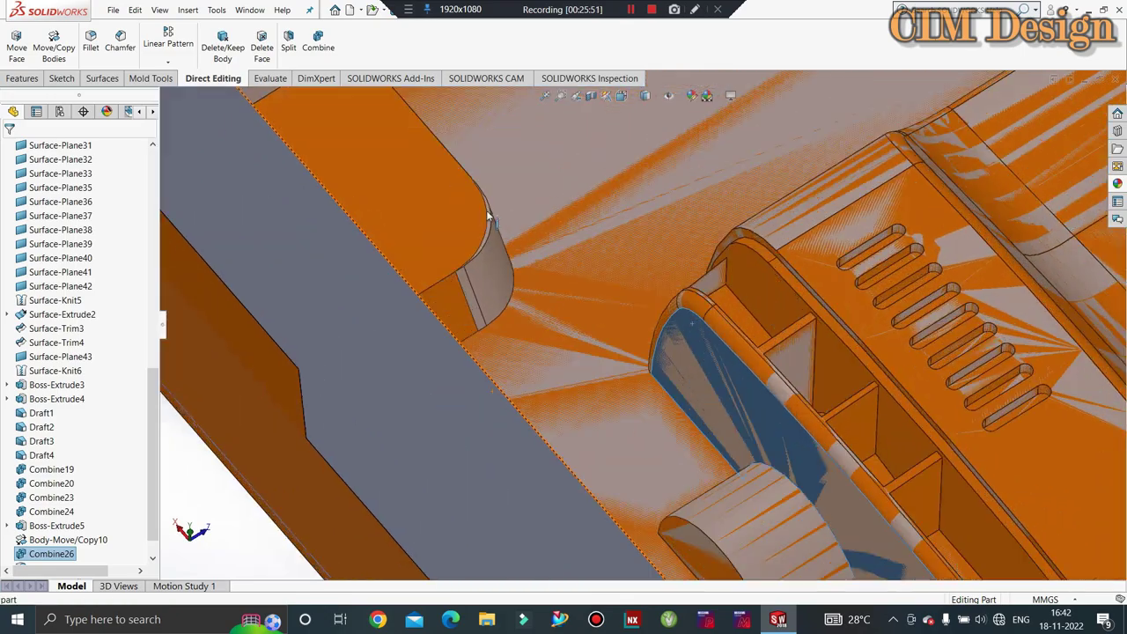
scroll(486, 210, "down", 3)
mouse_move(486, 209)
middle_mouse_down()
mouse_move(517, 312)
mouse_move(529, 260)
middle_mouse_up()
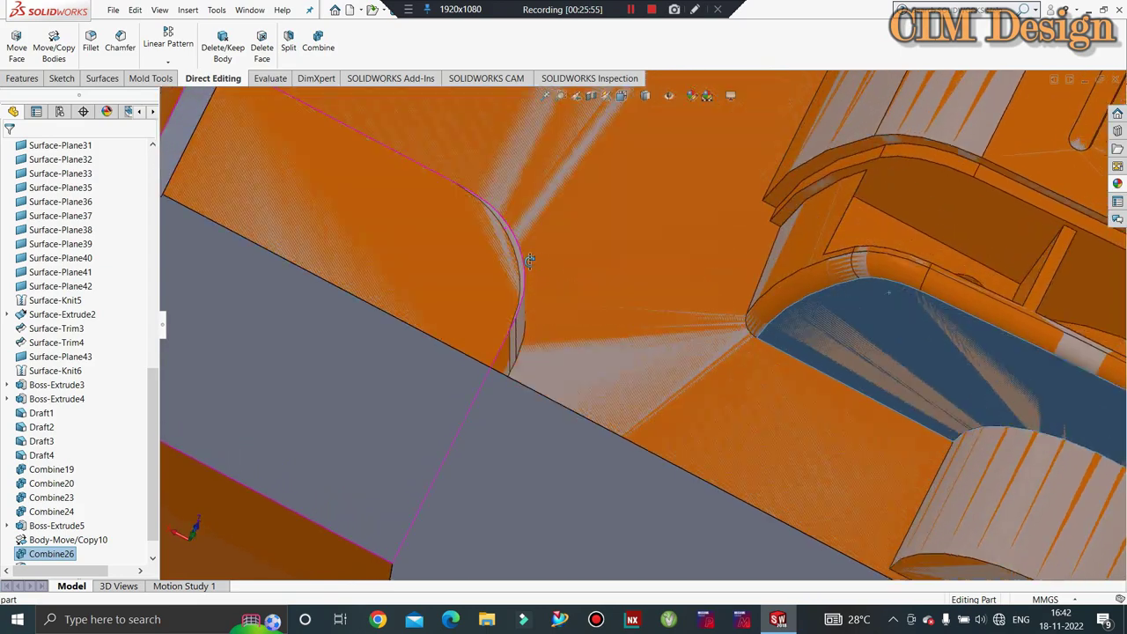
scroll(449, 270, "up", 3)
scroll(454, 266, "up", 3)
scroll(453, 269, "up", 3)
scroll(528, 269, "up", 3)
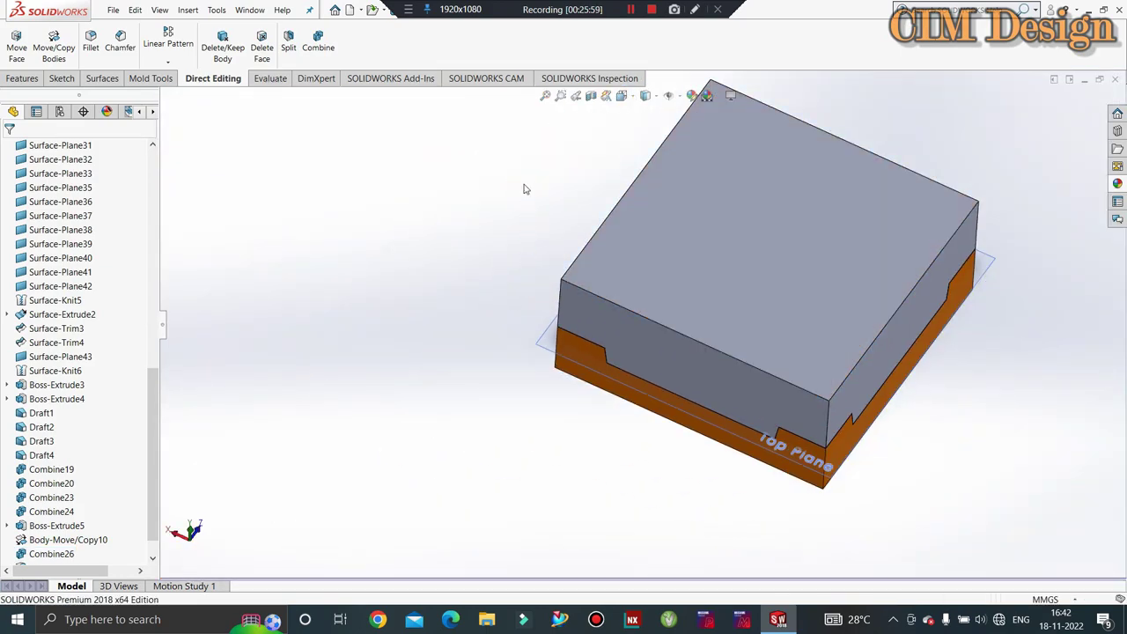
Step: Hide the grey cavity block body
middle_click_drag(524, 186, 639, 263)
right_click(898, 282)
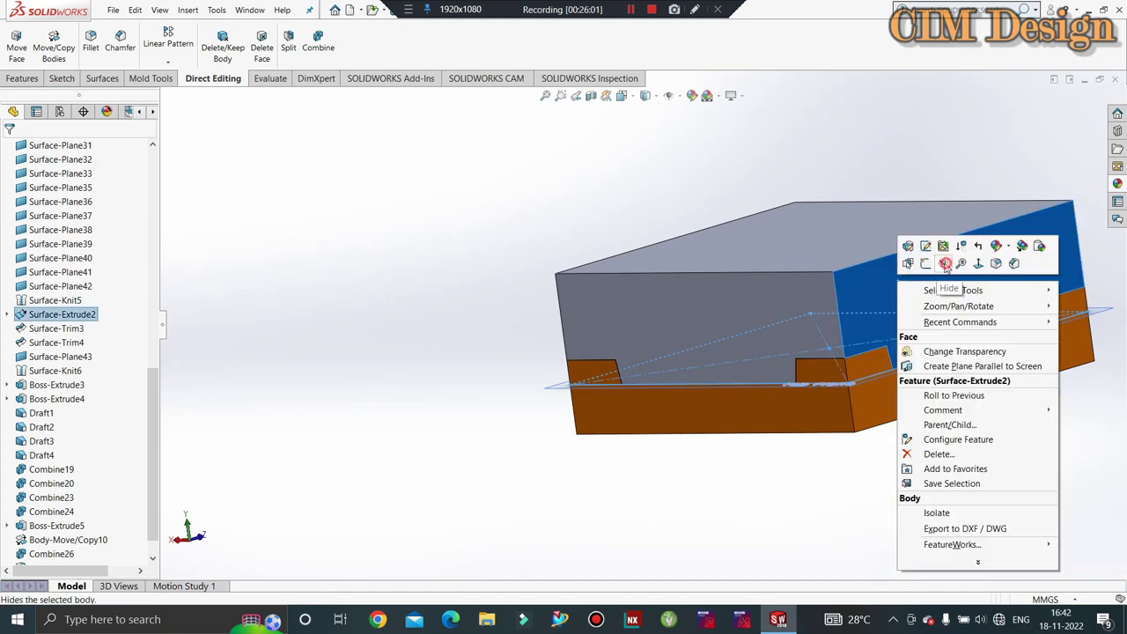
left_click(945, 264)
Step: Hide the Top Plane and bring up the core block's Appearances options
mouse_move(881, 317)
middle_mouse_down()
mouse_move(782, 375)
mouse_move(831, 314)
middle_mouse_up()
mouse_move(584, 343)
middle_mouse_down()
mouse_move(453, 397)
mouse_move(625, 446)
mouse_move(312, 371)
middle_mouse_up()
right_click(403, 362)
left_click(445, 350)
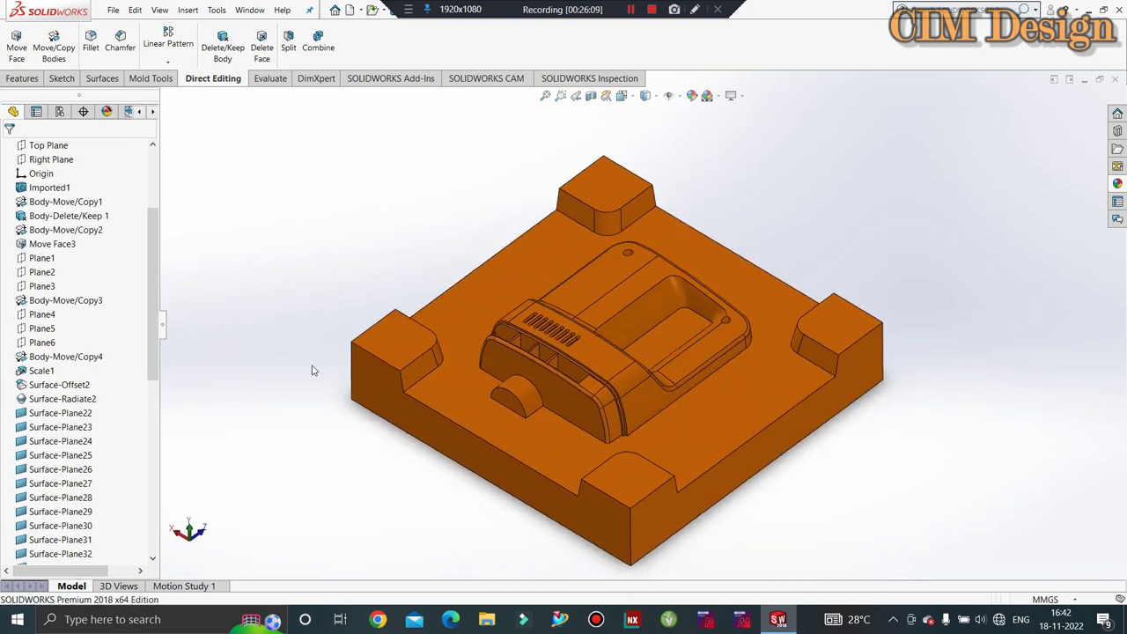
right_click(499, 298)
left_click(594, 266)
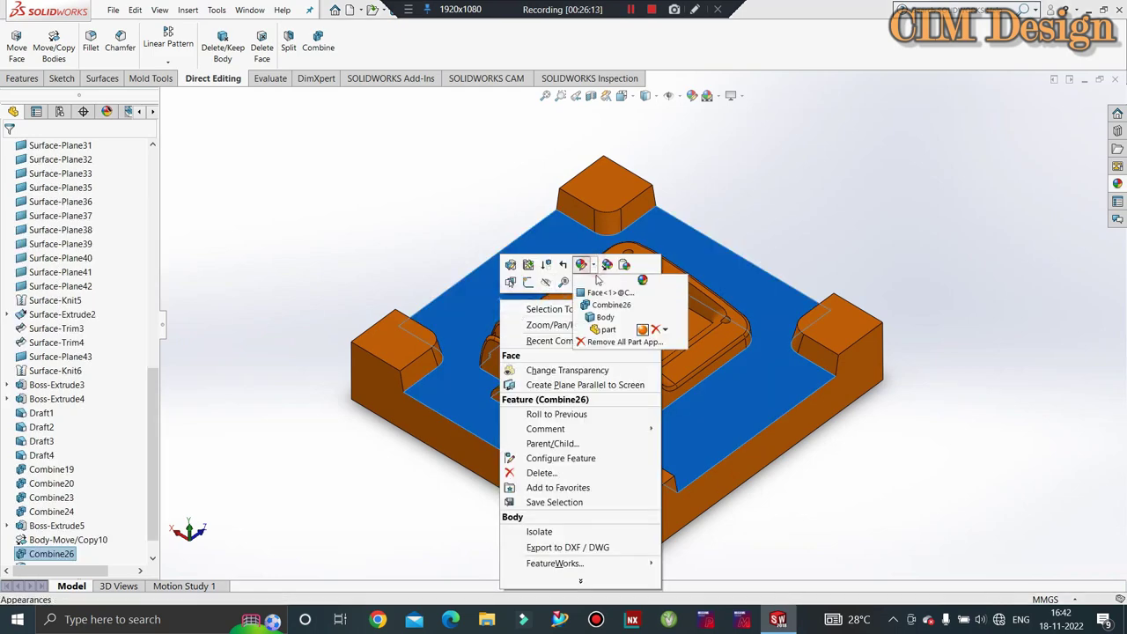
Step: Change the core block's colour to magenta
left_click(605, 317)
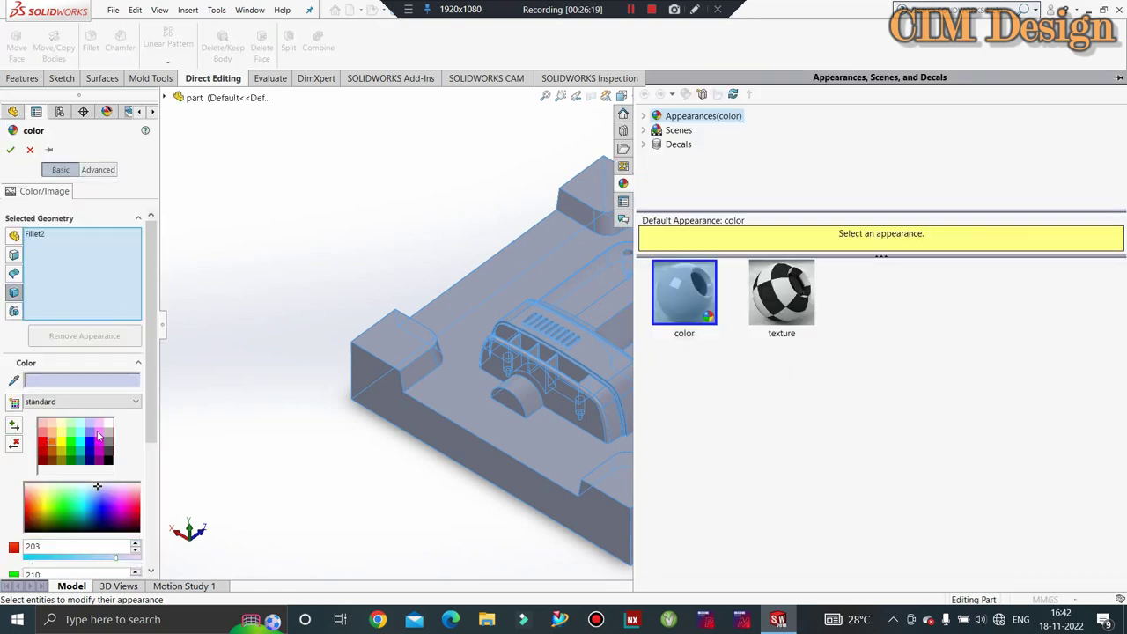
left_click(99, 433)
left_click(11, 151)
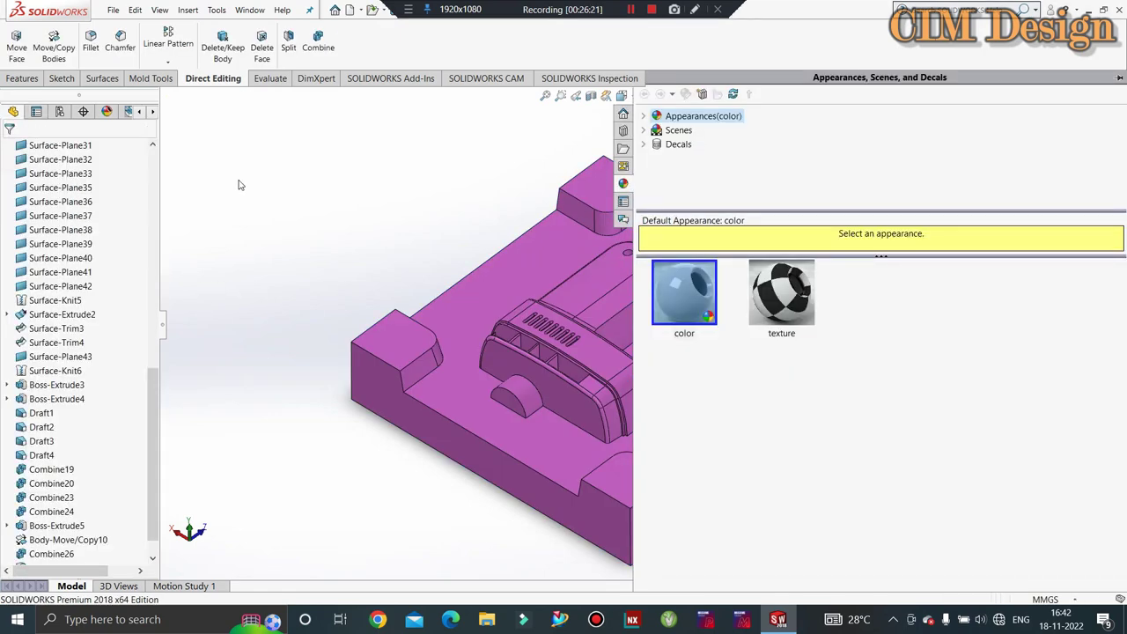
Step: Expand Solid Bodies and select the Scale1 part body
scroll(79, 308, "up", 10)
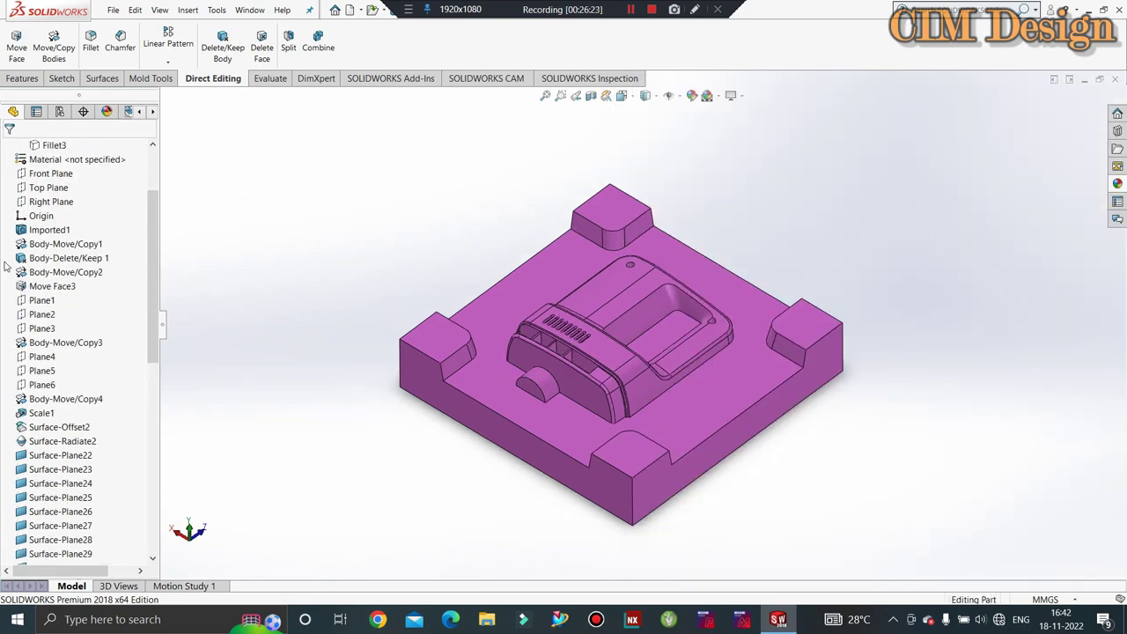
left_click(7, 202)
left_click(53, 216)
Step: Show the Scale1 molded part and view the mould from the side
right_click(52, 215)
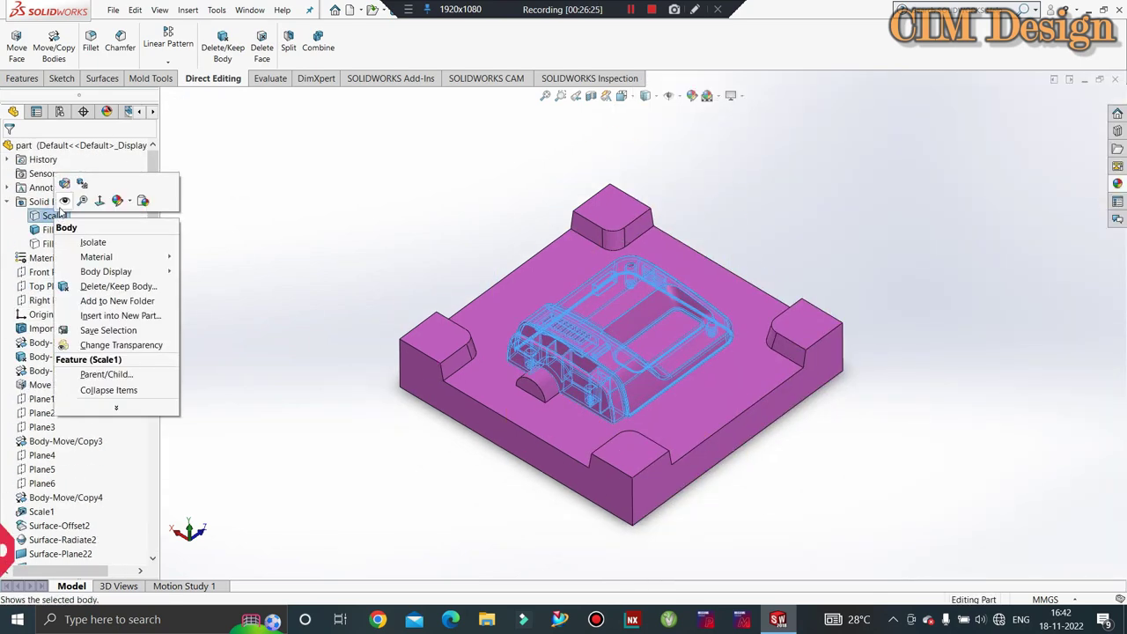
key("Escape")
left_click(277, 278)
scroll(698, 445, "down", 2)
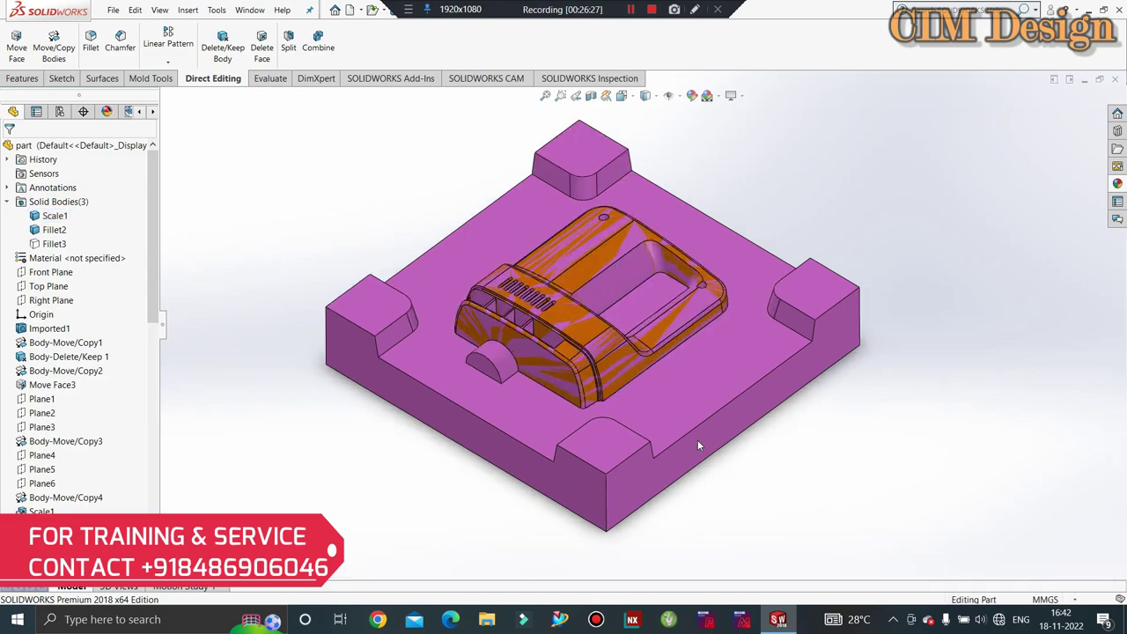
middle_click_drag(555, 368, 469, 438)
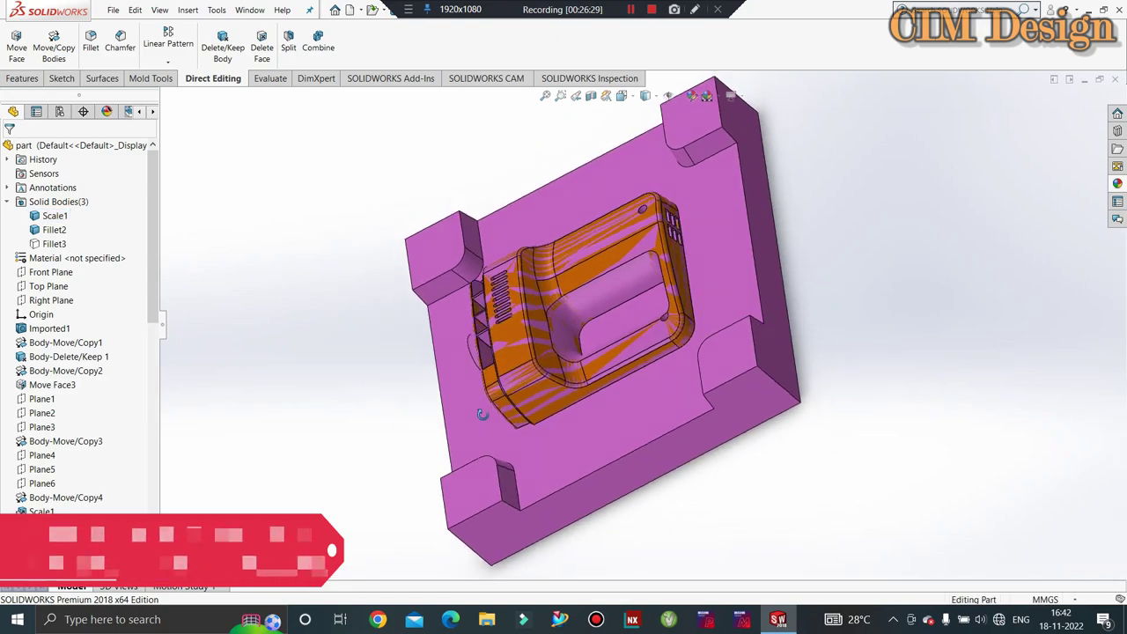
scroll(710, 273, "down", 3)
scroll(704, 272, "down", 2)
Step: Inspect the part close up from the top, then hide the magenta block body
mouse_move(704, 271)
middle_mouse_down()
mouse_move(727, 261)
mouse_move(711, 255)
mouse_move(712, 286)
middle_mouse_up()
scroll(726, 262, "up", 3)
scroll(681, 244, "down", 5)
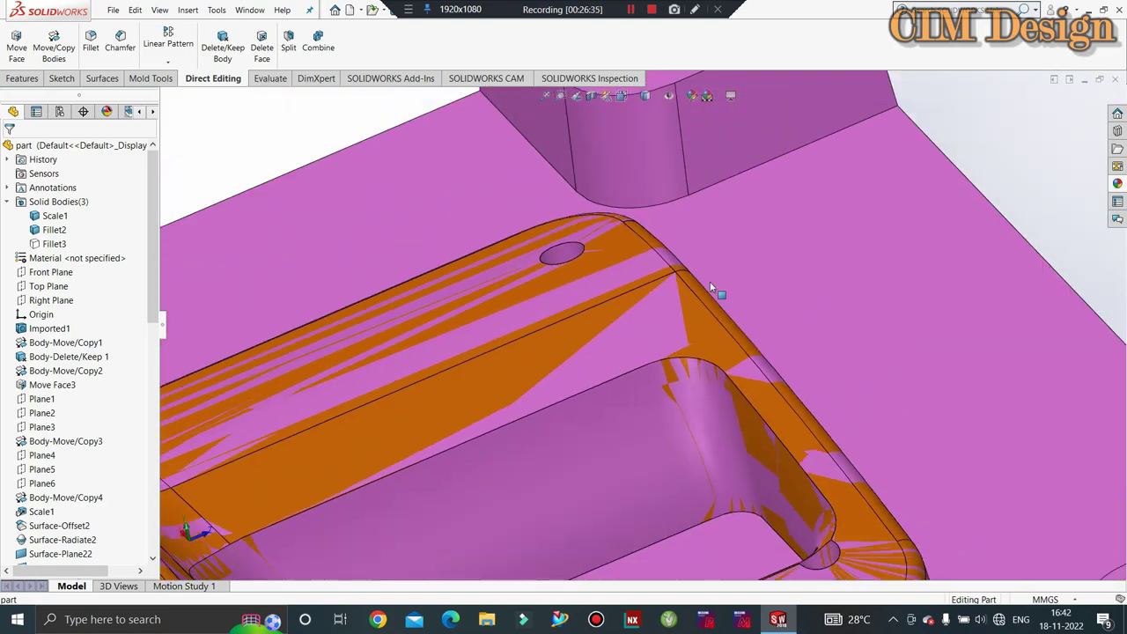
scroll(712, 286, "up", 2)
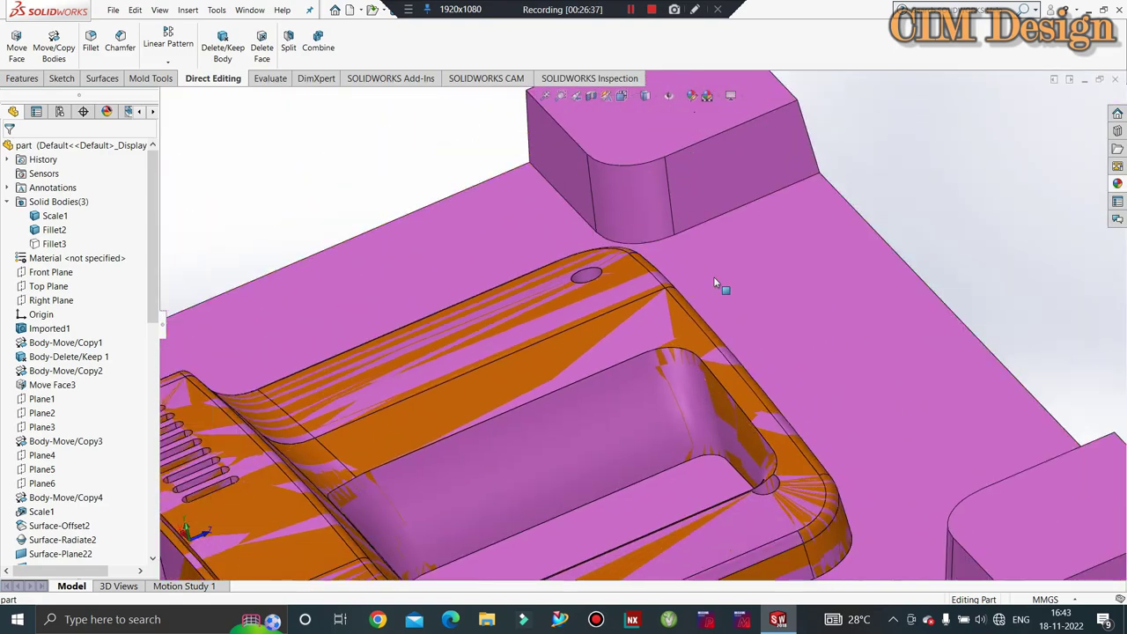
scroll(714, 277, "up", 3)
scroll(714, 277, "up", 2)
scroll(457, 377, "up", 1)
middle_click_drag(456, 377, 378, 374)
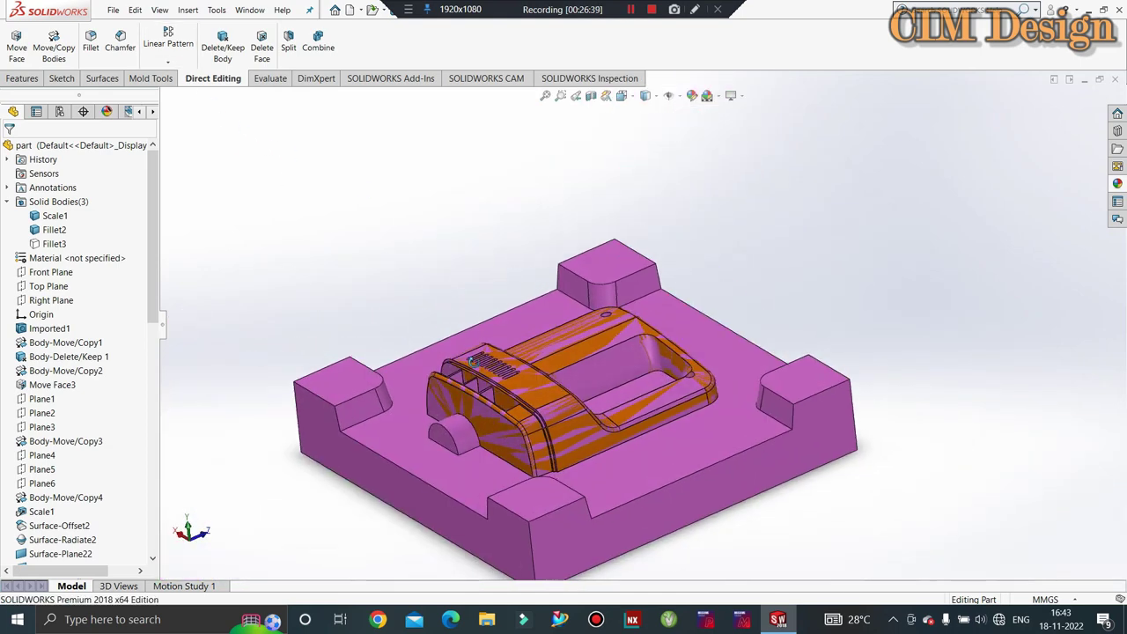
right_click(327, 403)
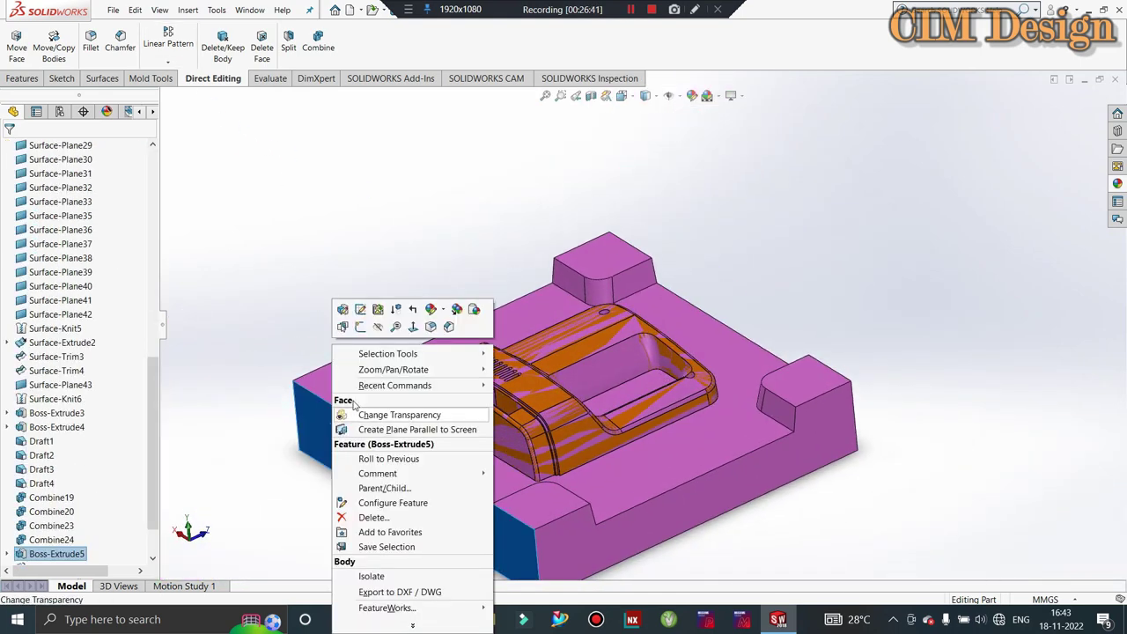
left_click(379, 327)
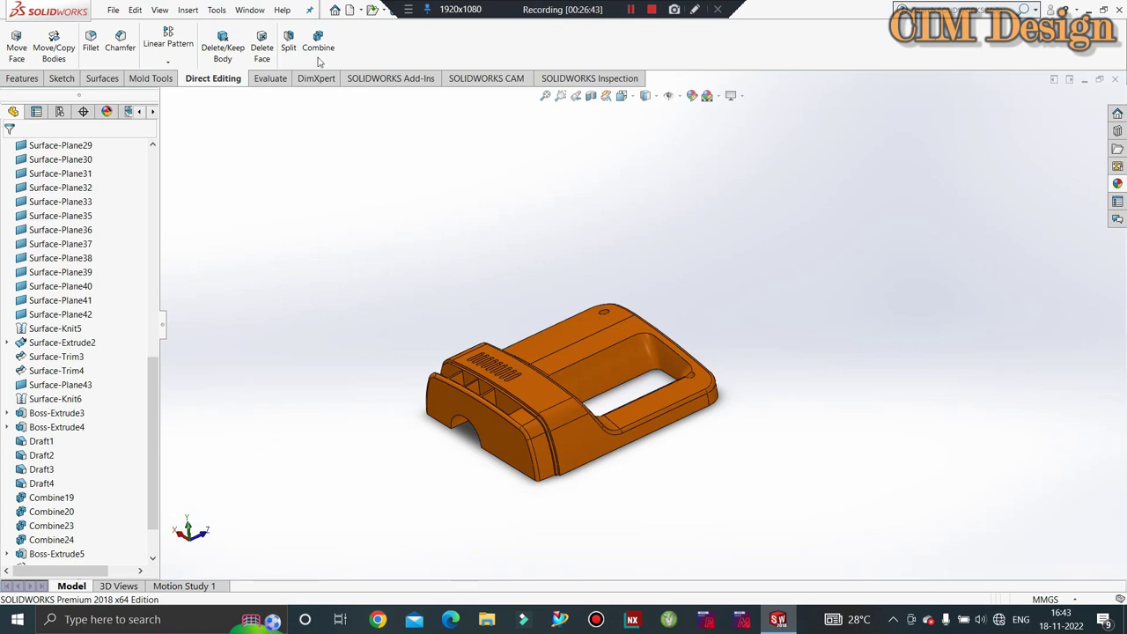
Step: Copy the Scale1 part body in place with Move/Copy Bodies, accepting the zero-offset warning
left_click(53, 32)
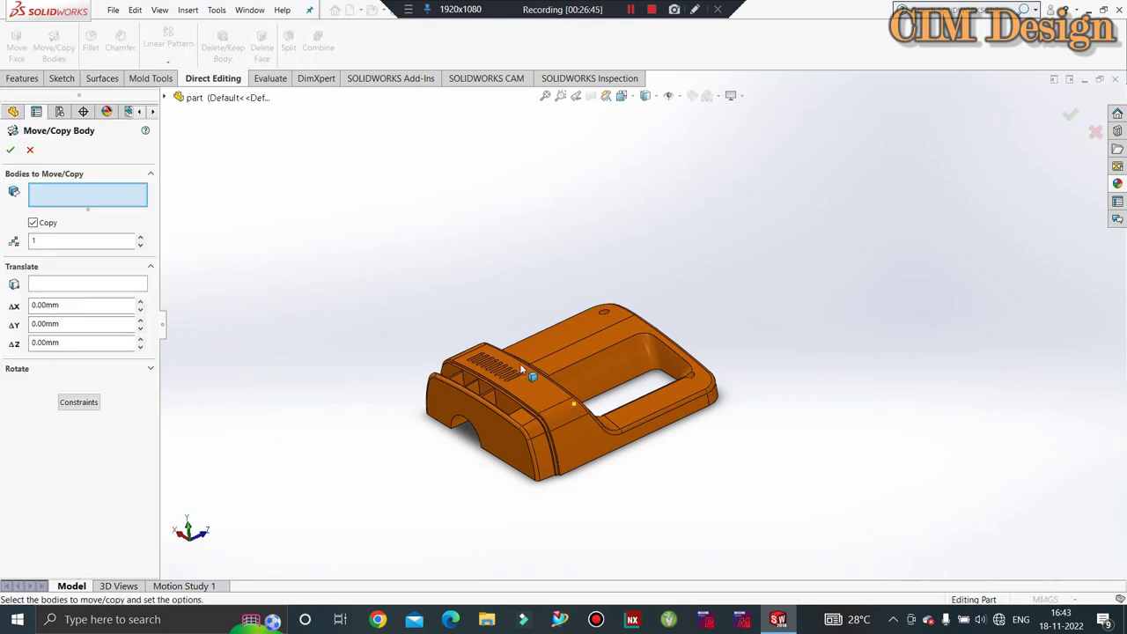
left_click(573, 401)
key("Return")
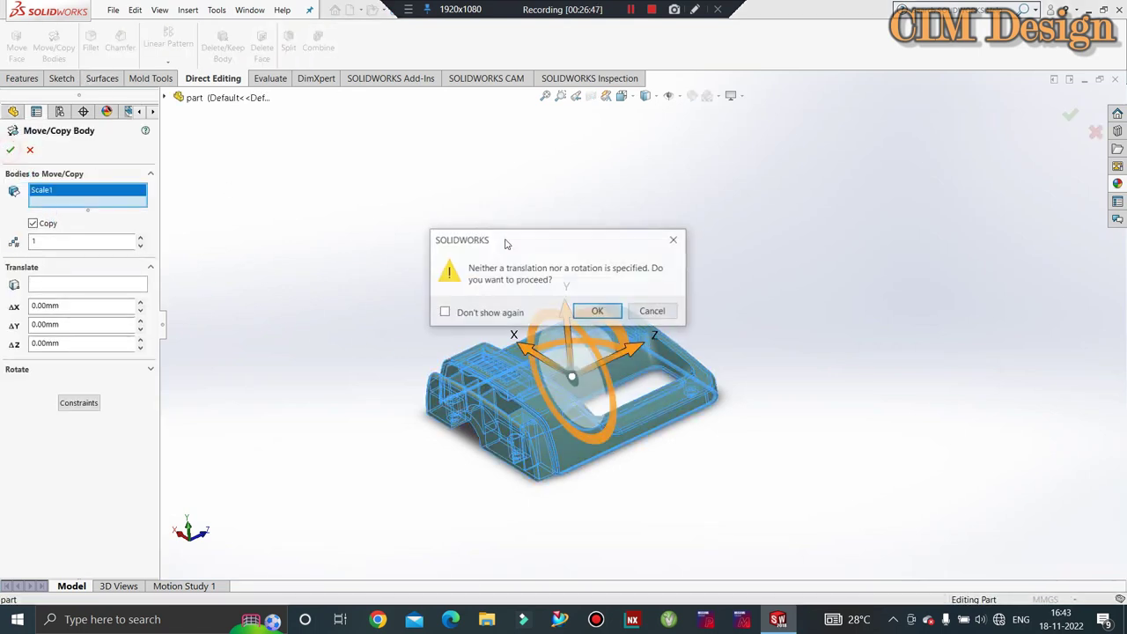
left_click(614, 311)
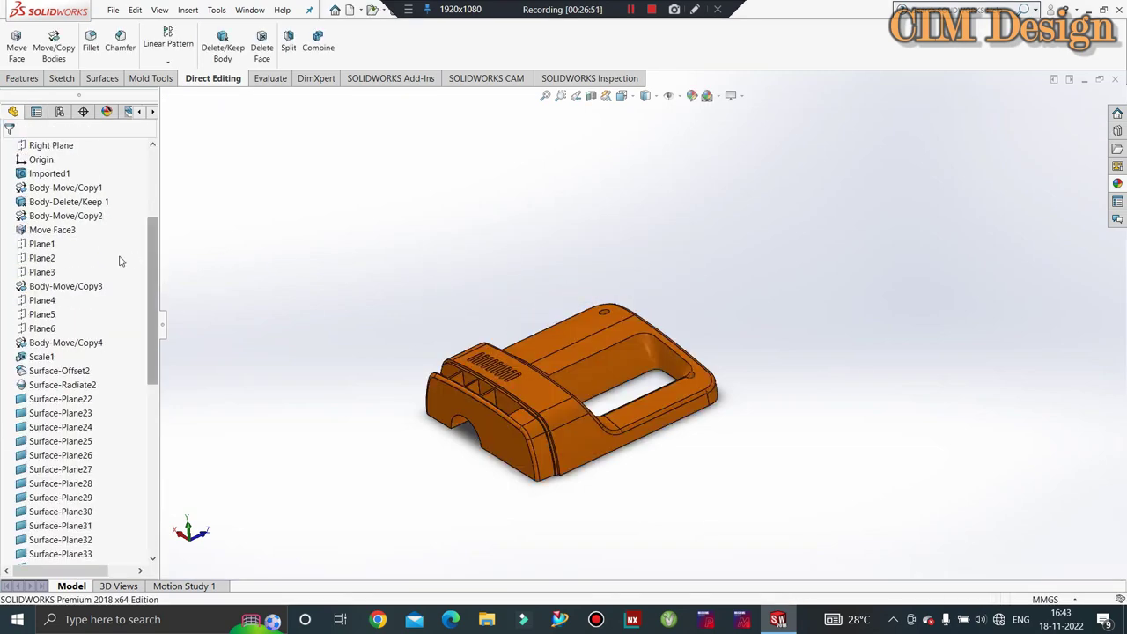
Step: Hide the Fillet3 block body and show the magenta Fillet2 block in Solid Bodies
scroll(121, 262, "up", 4)
left_click(53, 244)
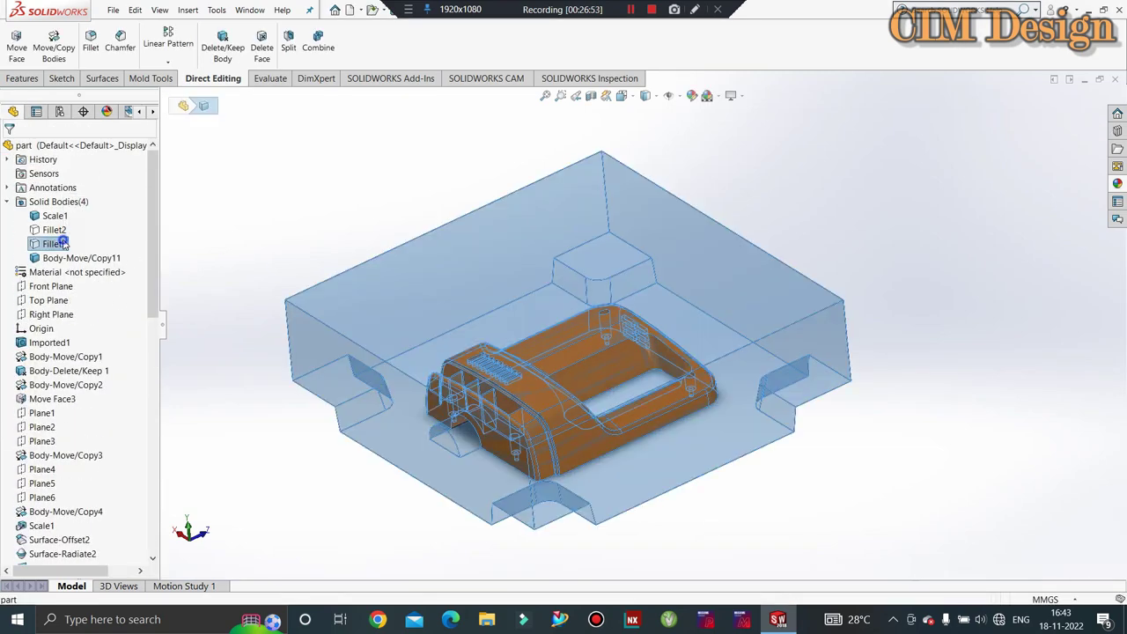
right_click(62, 244)
left_click(335, 161)
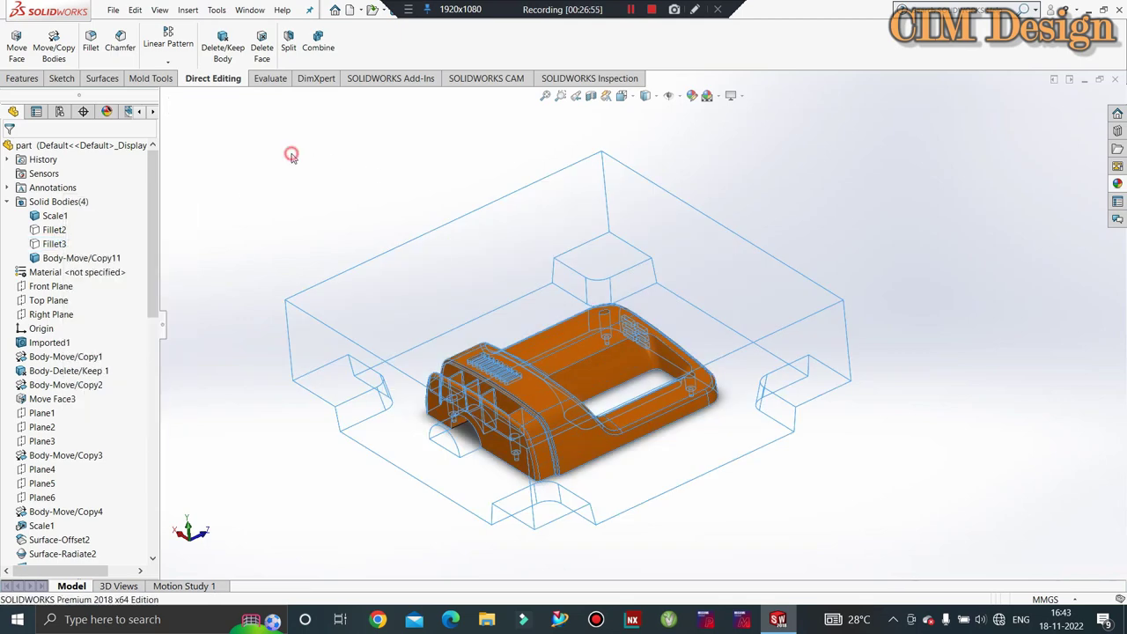
left_click(53, 229)
right_click(53, 229)
left_click(65, 209)
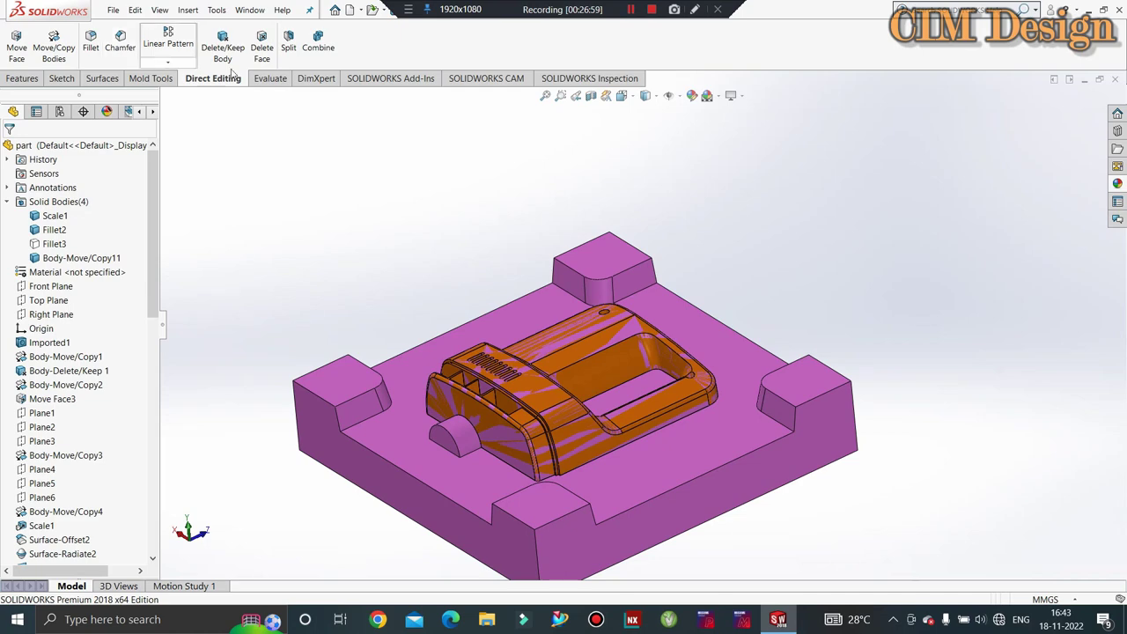
Step: Combine with Subtract: Fillet2 block as main body, copied part Body-Move/Copy11 as body to subtract
left_click(317, 52)
left_click(49, 305)
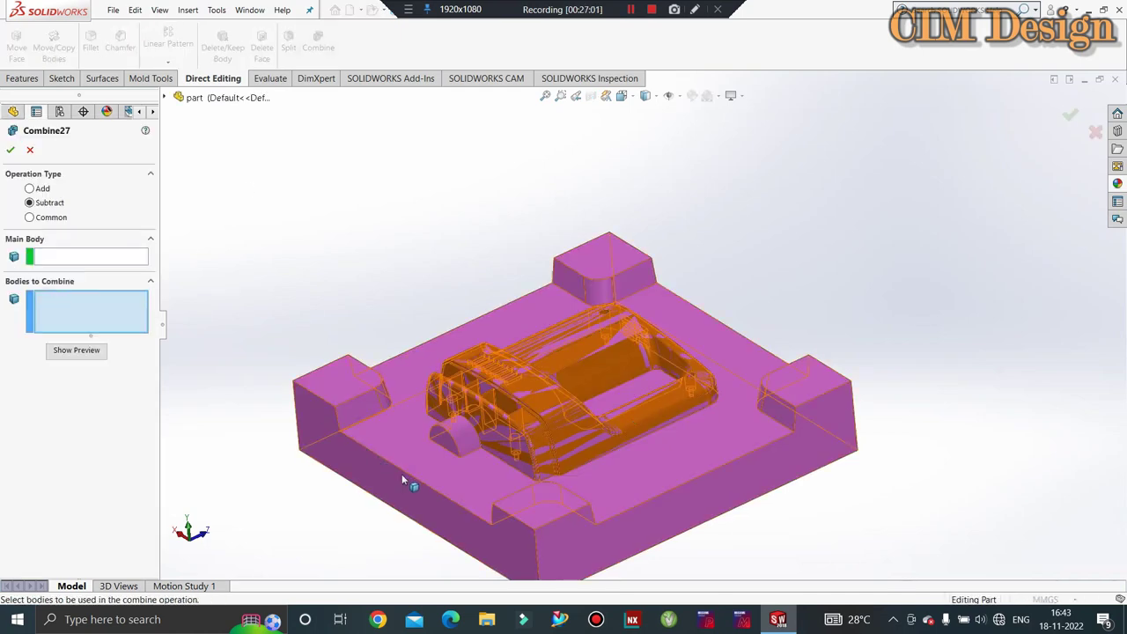
left_click(410, 484)
left_click(45, 239)
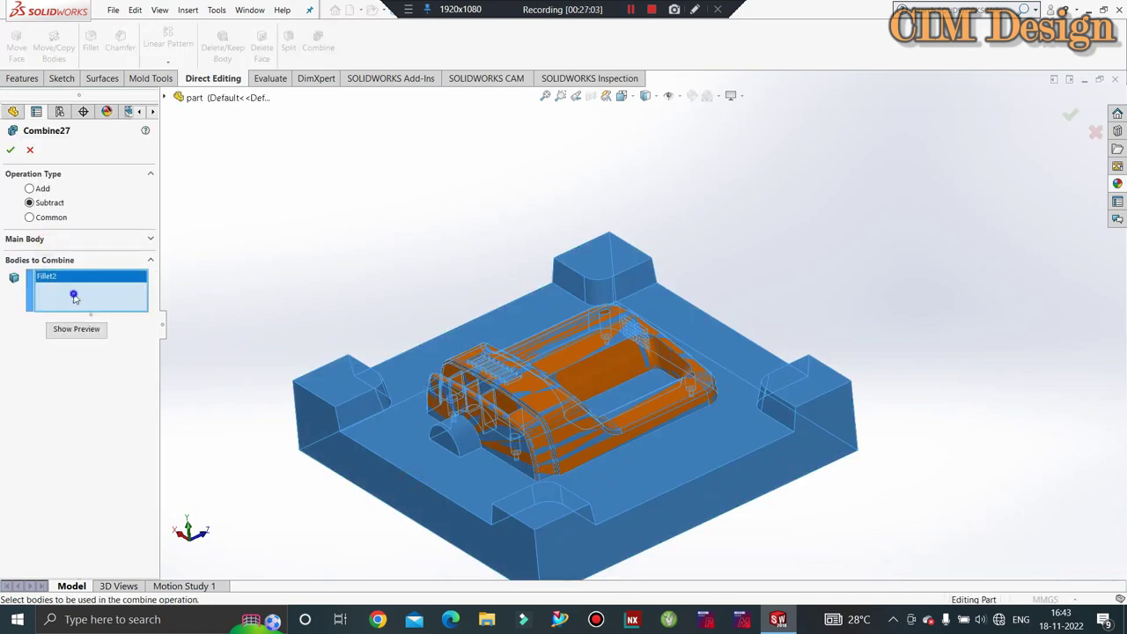
right_click(74, 298)
left_click(181, 302)
left_click(62, 261)
left_click(58, 241)
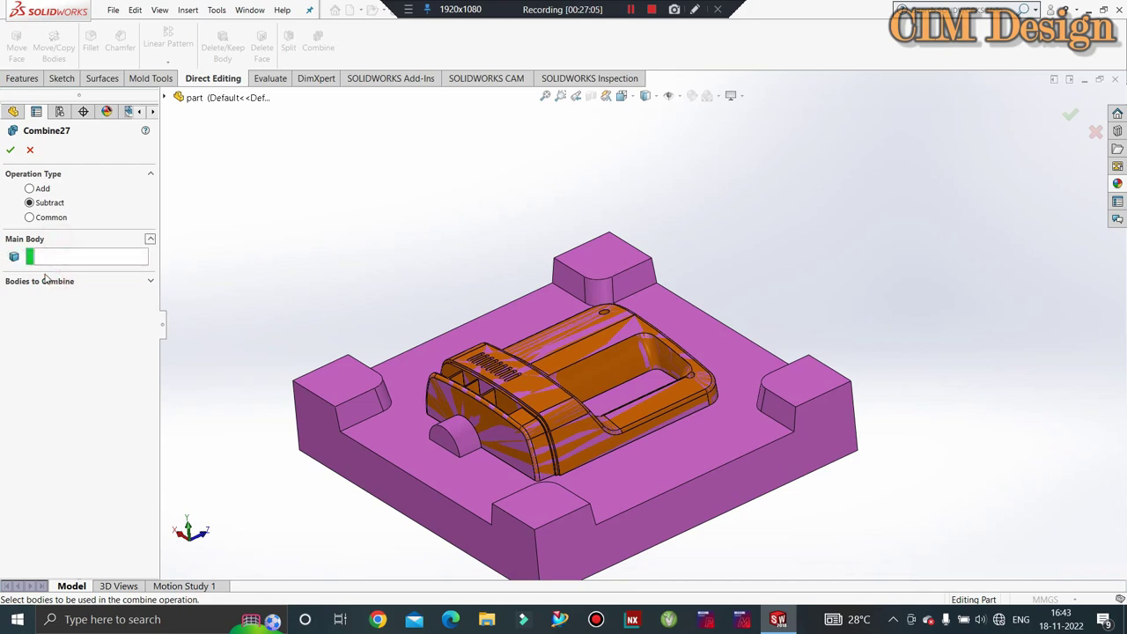
left_click(46, 281)
left_click(58, 256)
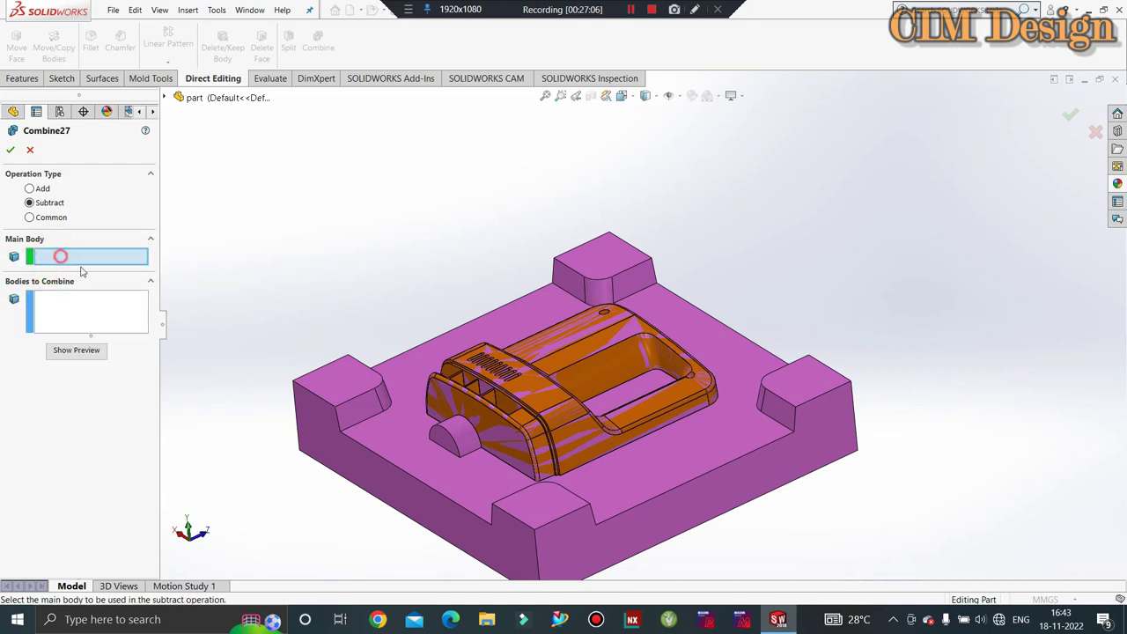
left_click(451, 498)
left_click(546, 435)
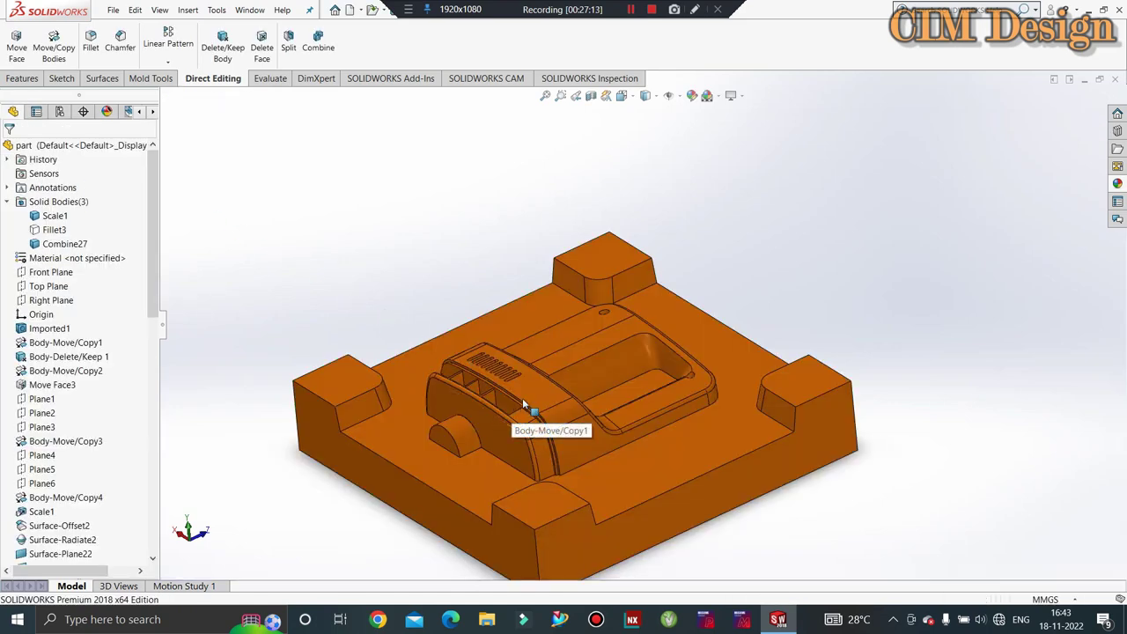
Step: Hide the Scale1 part body to reveal the cut block
middle_click_drag(524, 406, 524, 416)
left_click(528, 407)
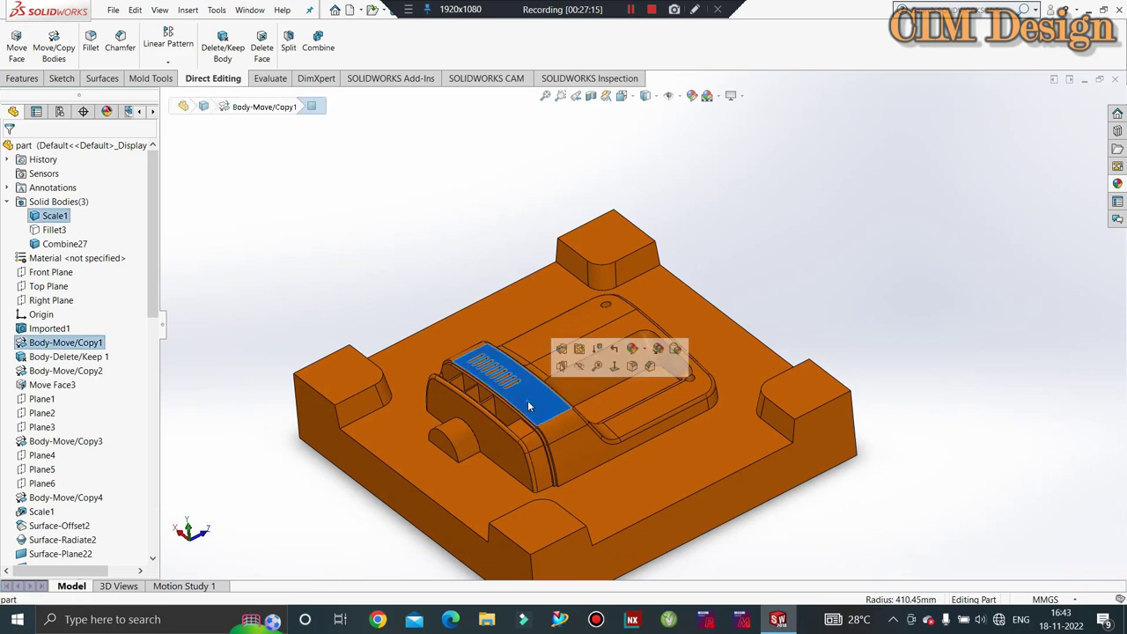
left_click(579, 374)
Step: Recolour the Combine27 cavity block magenta through its Appearances colour settings
mouse_move(547, 403)
middle_mouse_down()
mouse_move(563, 352)
mouse_move(556, 222)
middle_mouse_up()
scroll(563, 353, "down", 5)
scroll(556, 222, "up", 5)
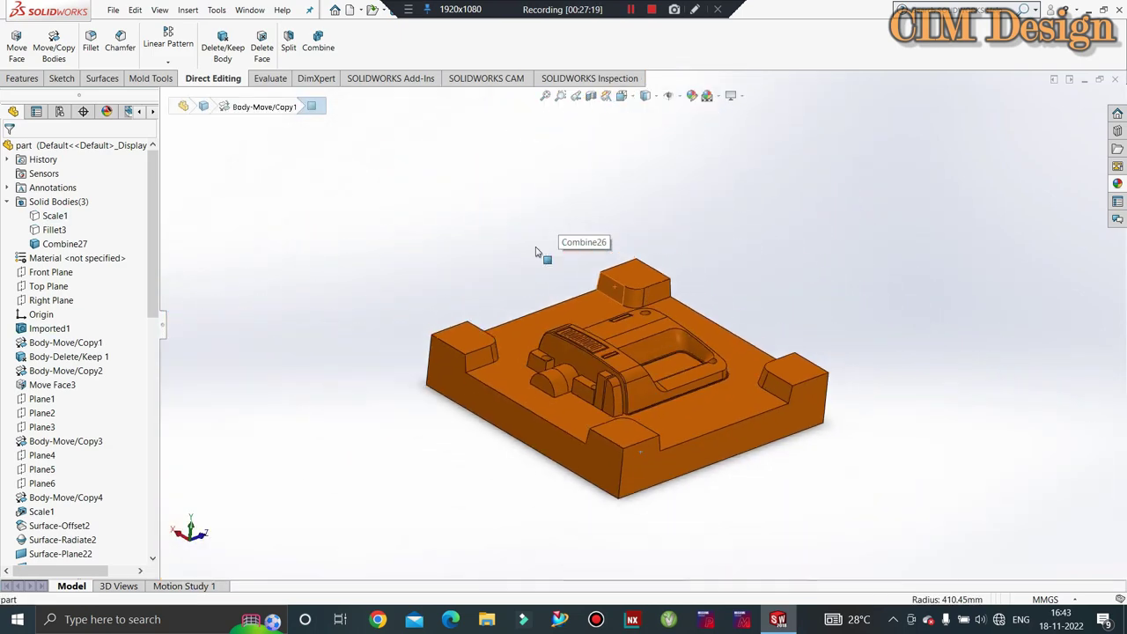
scroll(540, 252, "up", 2)
right_click(532, 388)
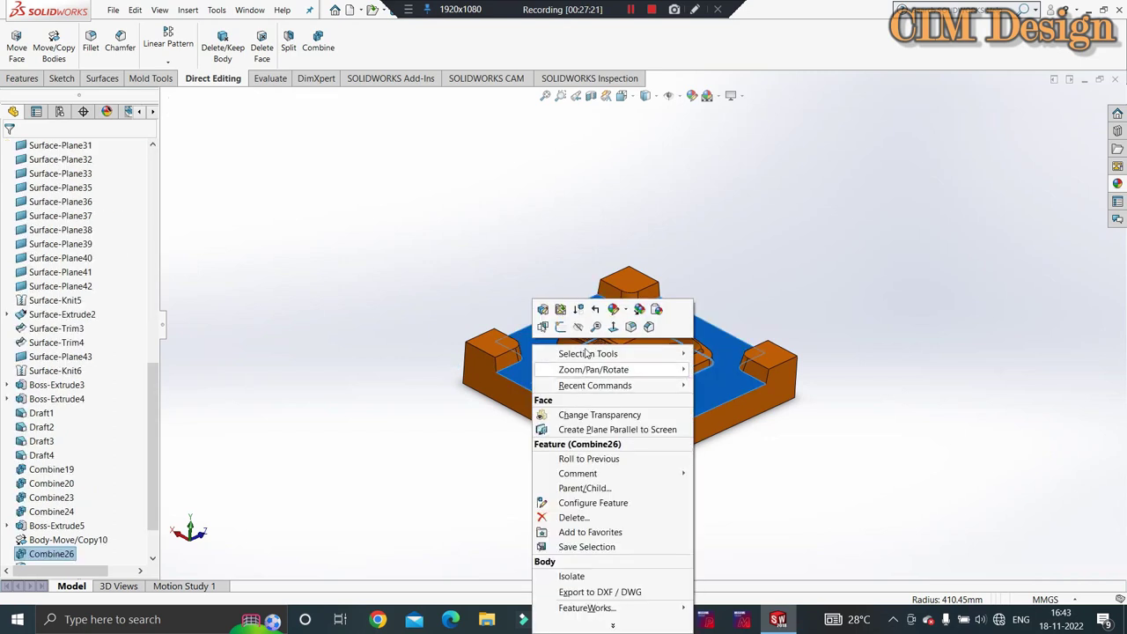
left_click(614, 309)
left_click(649, 373)
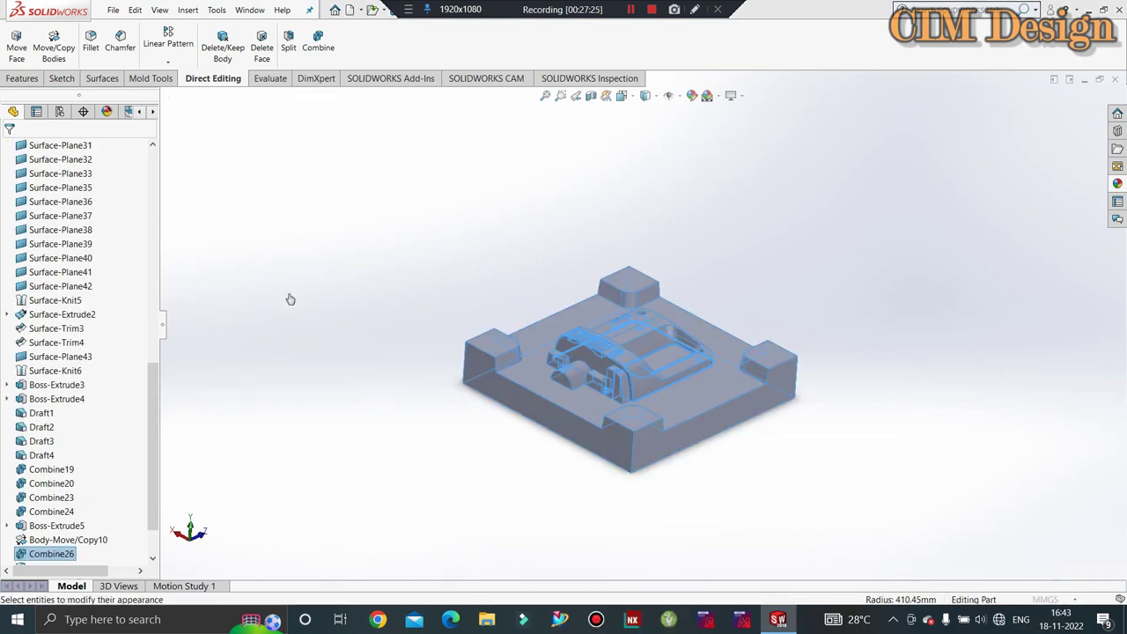
left_click(99, 432)
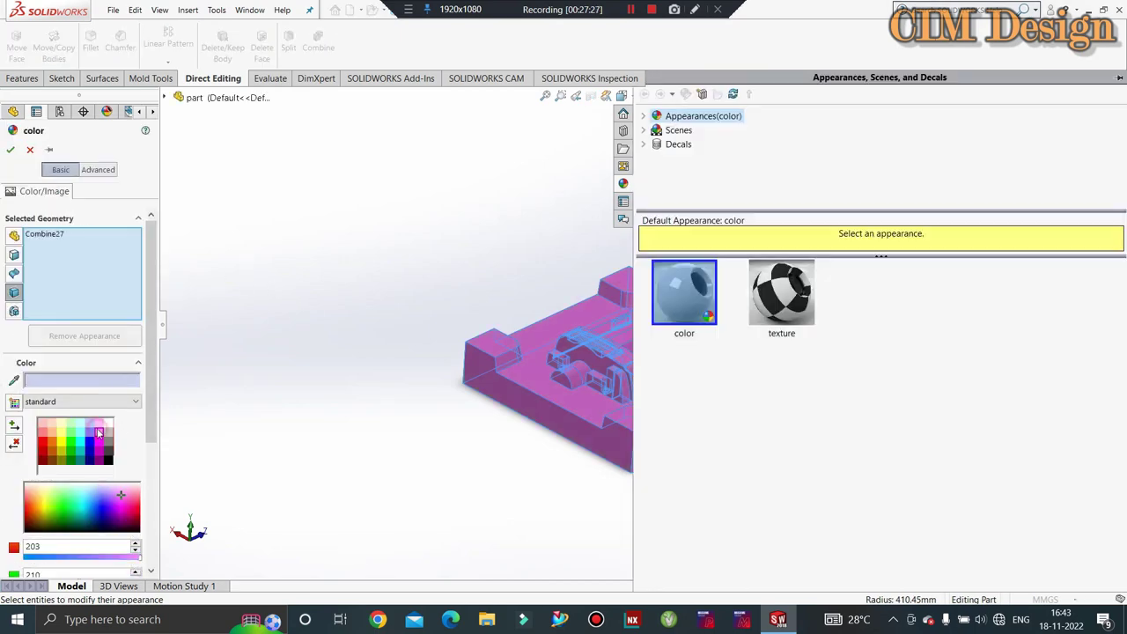
left_click(10, 151)
Step: Orbit and zoom to view the part impression in the magenta block
mouse_move(360, 259)
middle_mouse_down()
mouse_move(668, 435)
mouse_move(499, 414)
mouse_move(624, 345)
mouse_move(607, 441)
mouse_move(622, 294)
mouse_move(570, 353)
middle_mouse_up()
scroll(570, 353, "down", 3)
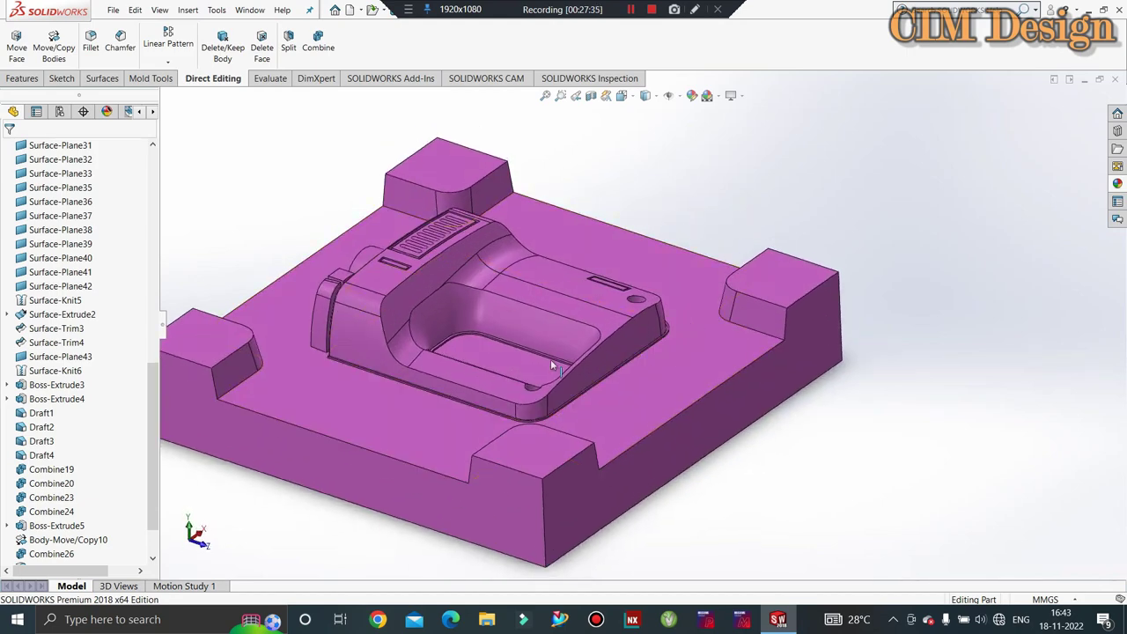
scroll(60, 292, "up", 3)
scroll(60, 293, "up", 6)
scroll(62, 273, "up", 4)
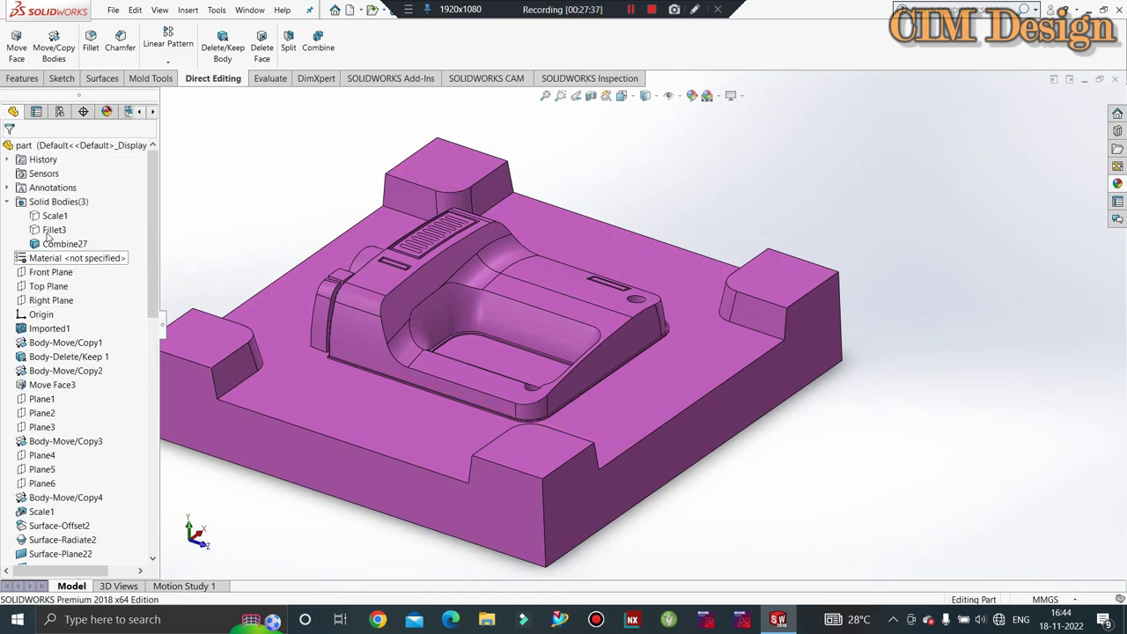
Step: Show the Fillet3 block, hide the other block, and orbit to view its part-shaped cavity
left_click(53, 230)
right_click(53, 232)
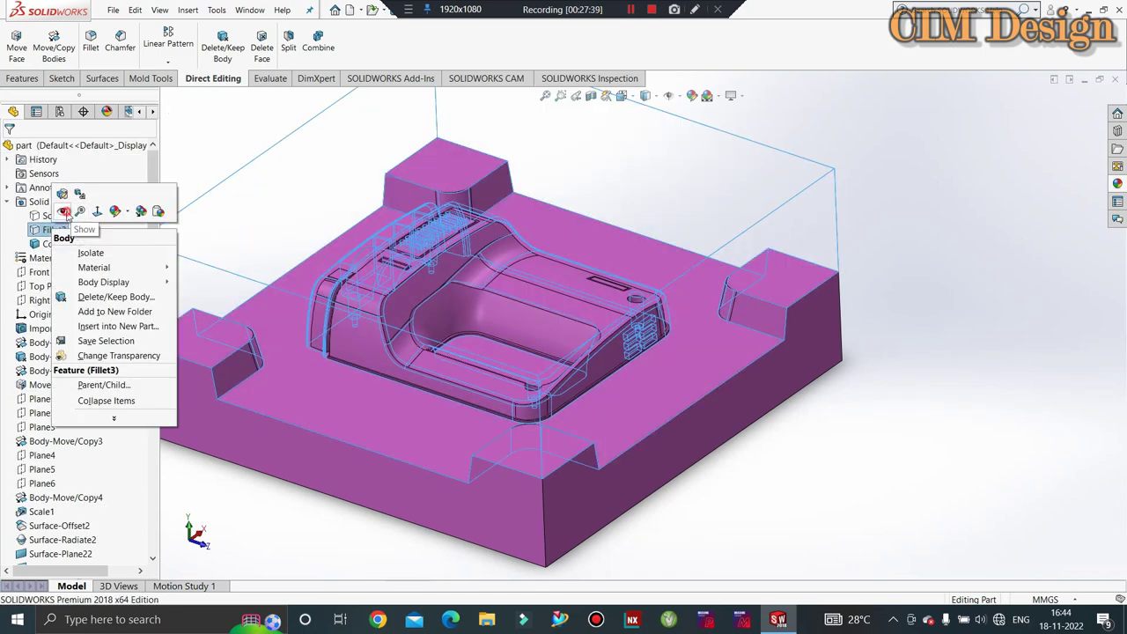
left_click(62, 211)
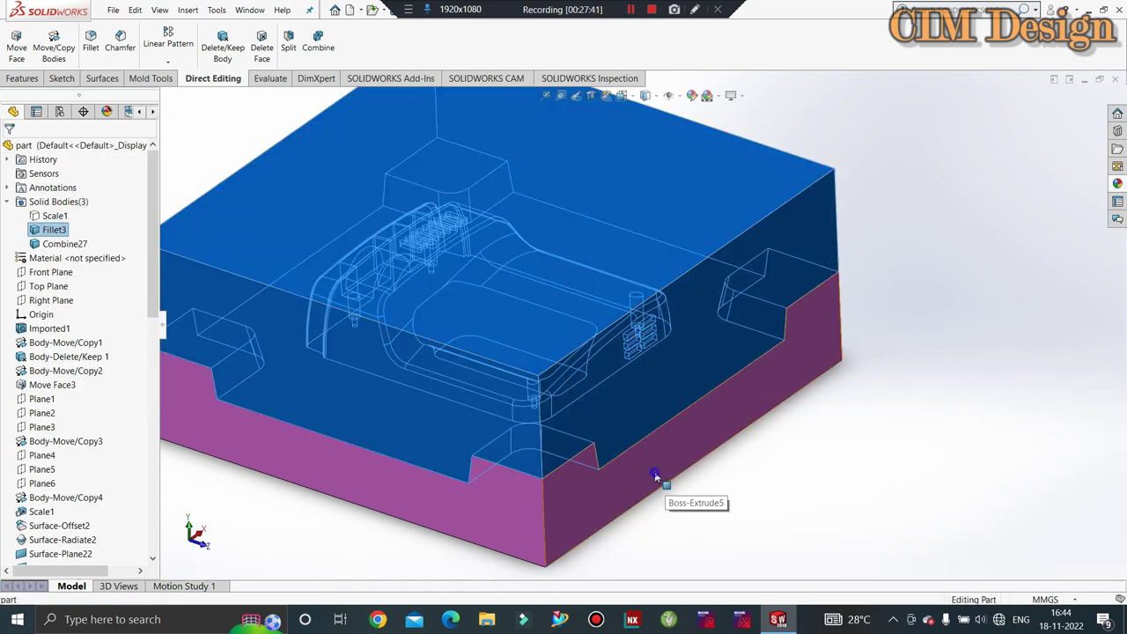
right_click(656, 471)
left_click(705, 331)
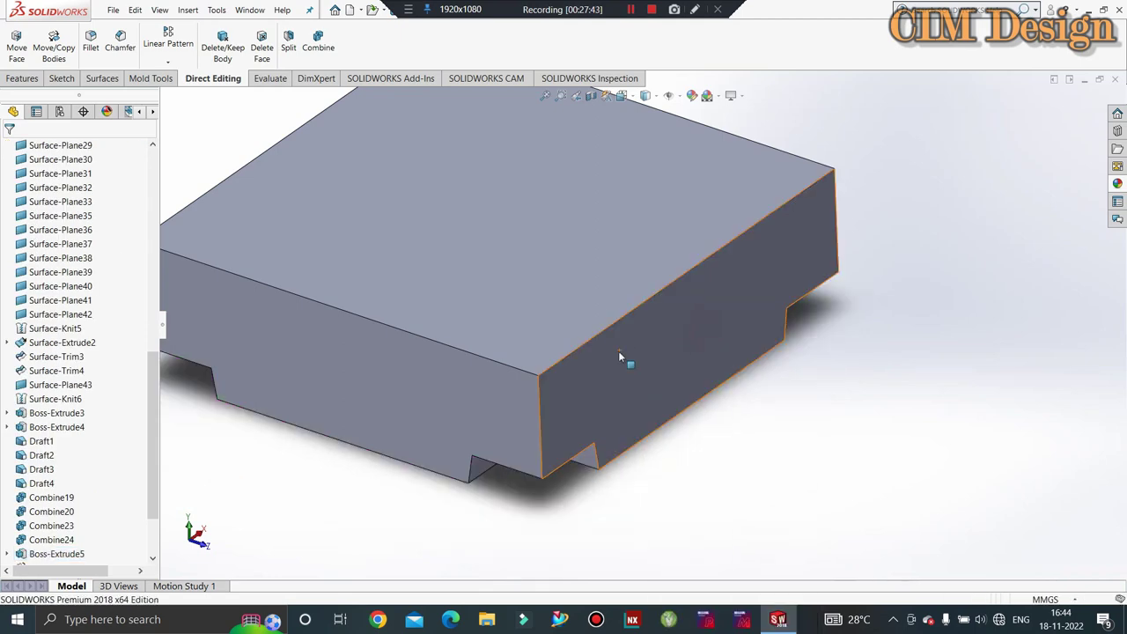
mouse_move(649, 315)
middle_mouse_down()
mouse_move(745, 106)
mouse_move(788, 195)
mouse_move(744, 258)
mouse_move(707, 268)
middle_mouse_up()
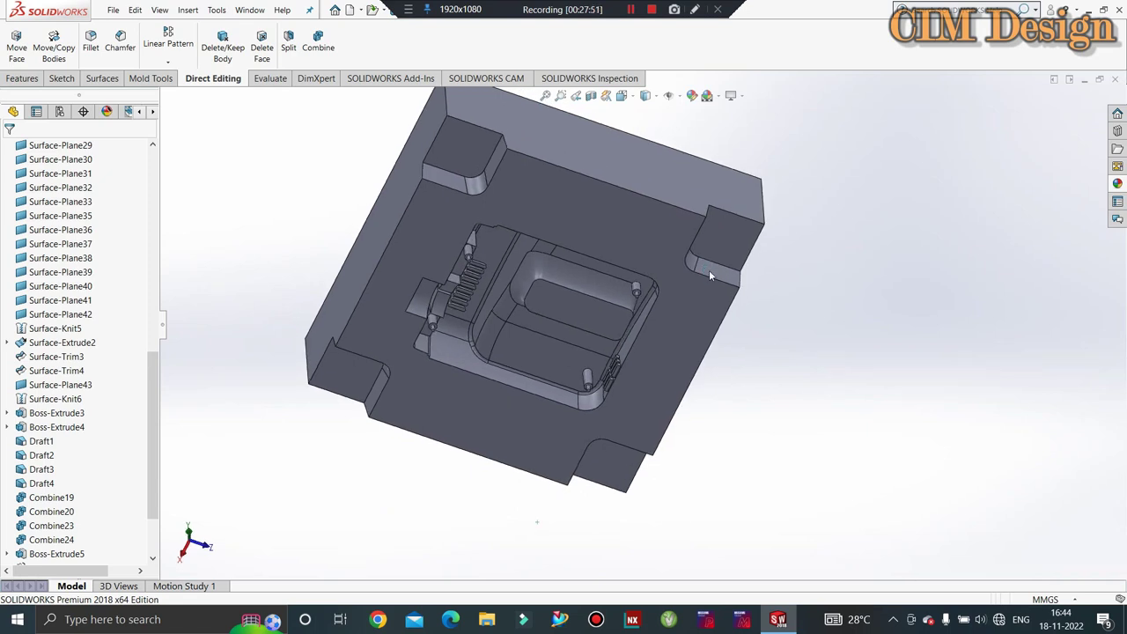
Step: Try a Move Face on the boss's curved face, then cancel it without changes
mouse_move(702, 422)
middle_mouse_down()
mouse_move(686, 263)
mouse_move(414, 255)
middle_mouse_up()
scroll(414, 254, "down", 5)
scroll(397, 292, "down", 3)
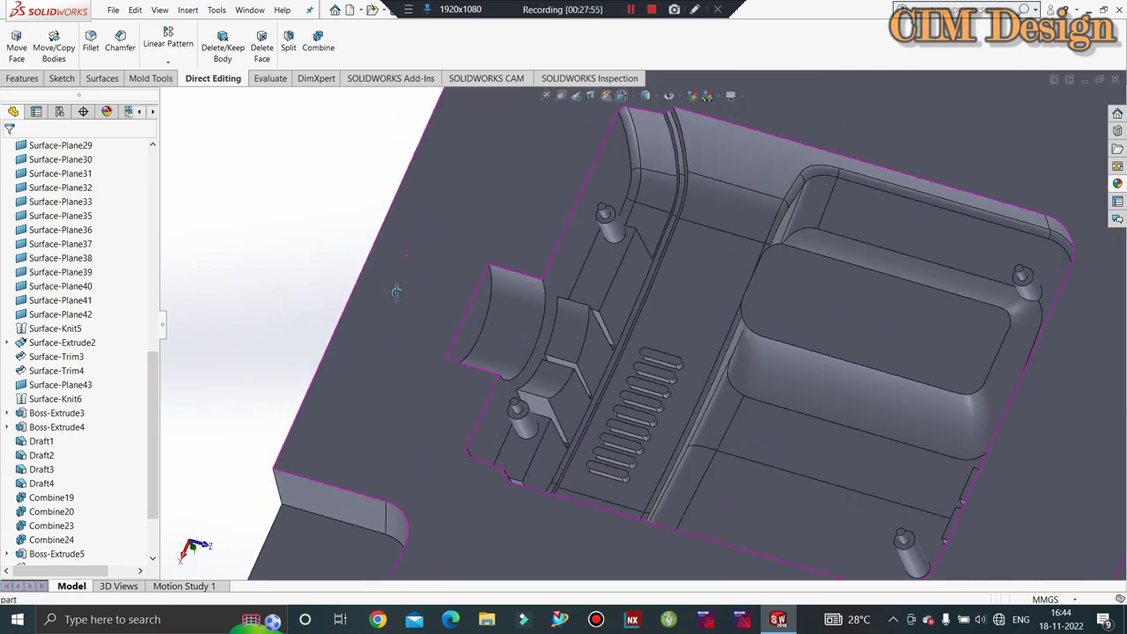
scroll(397, 291, "down", 3)
scroll(473, 335, "down", 2)
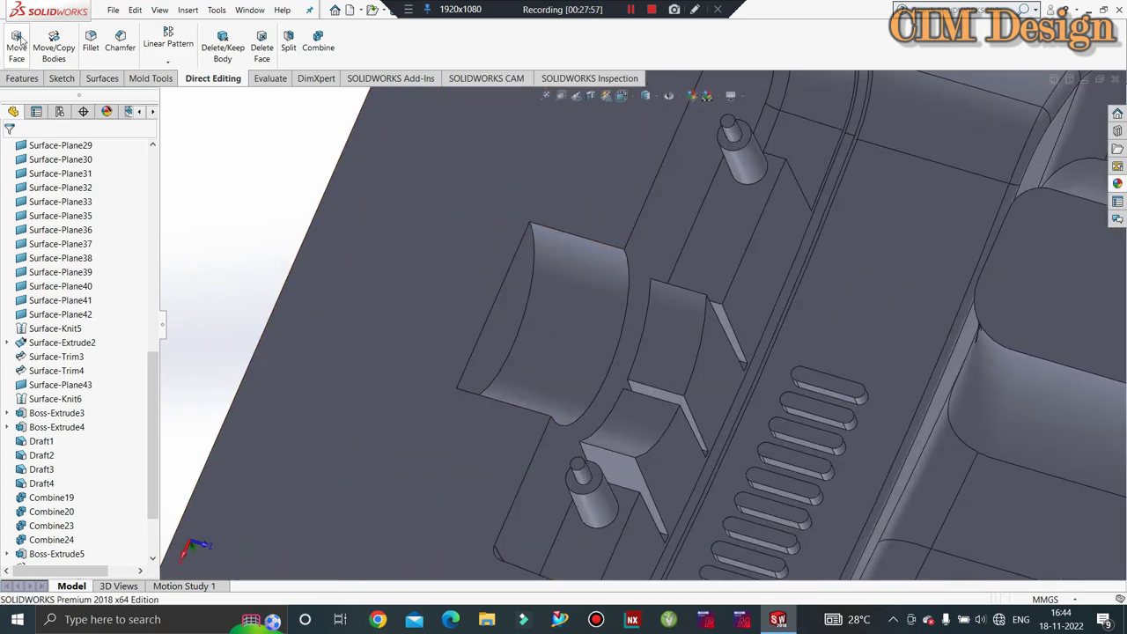
left_click(454, 347)
left_click(513, 317)
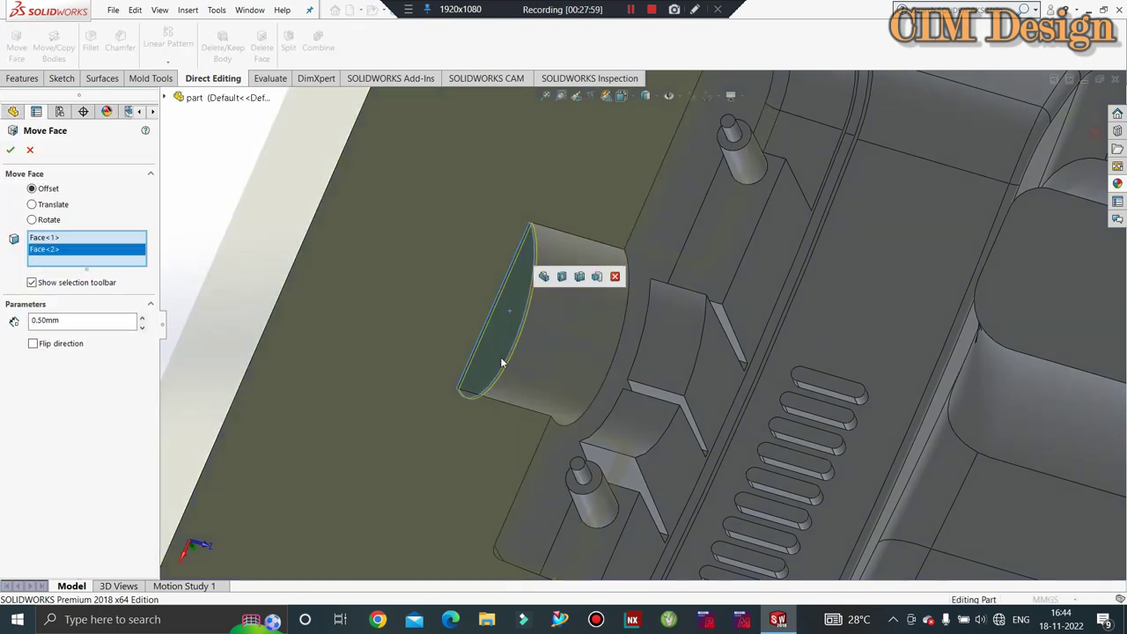
scroll(382, 313, "up", 3)
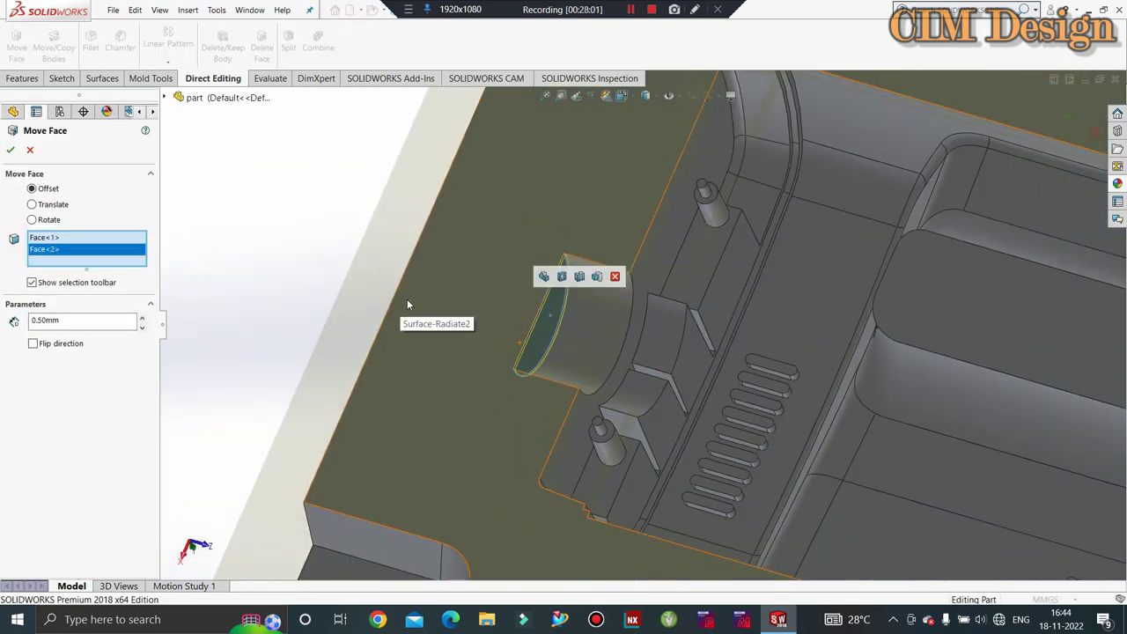
right_click(49, 240)
left_click(76, 259)
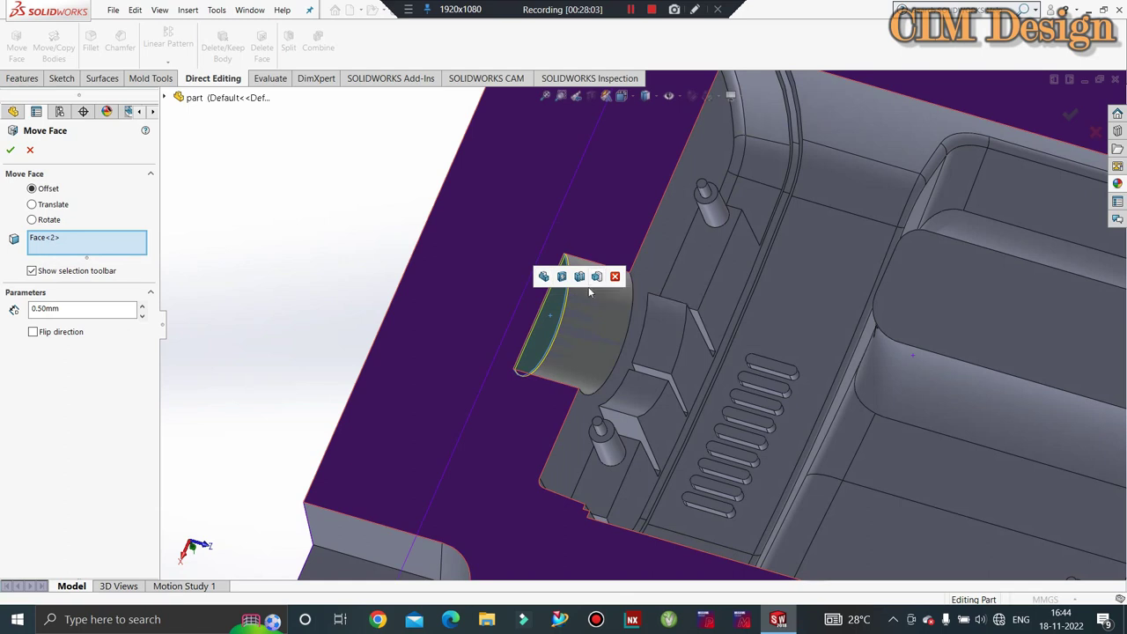
scroll(565, 333, "down", 2)
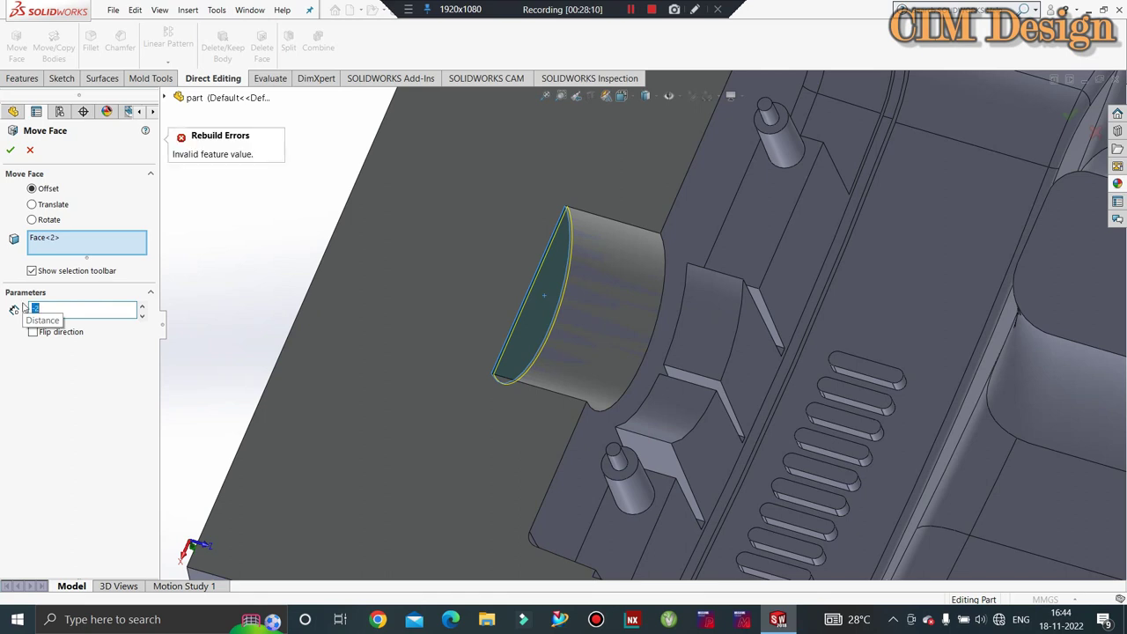
key("Return")
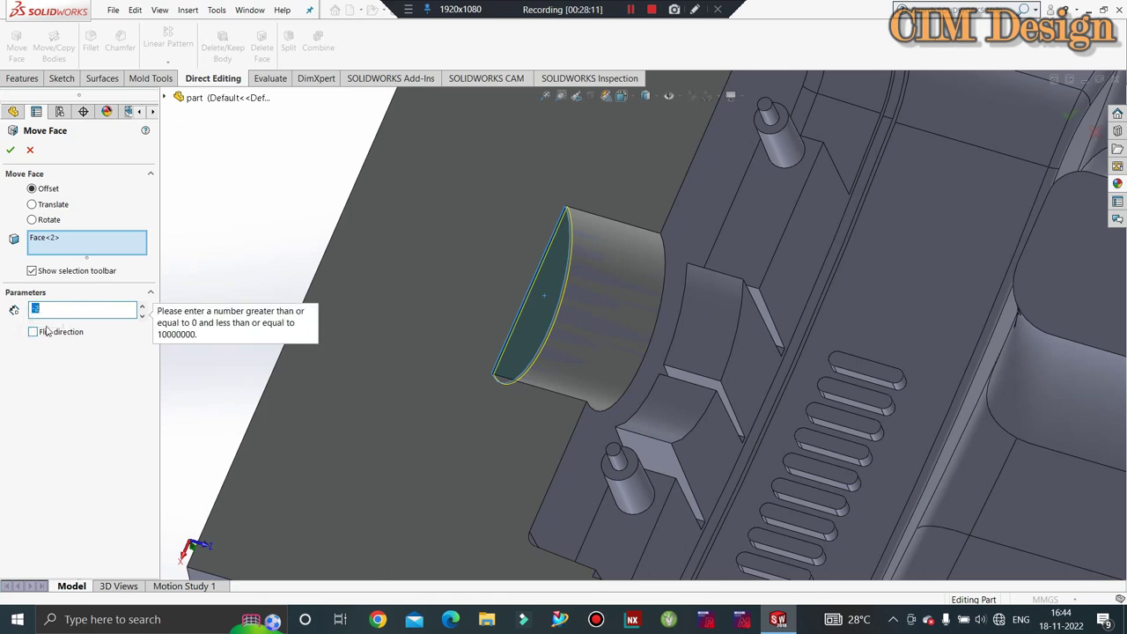
key("Escape")
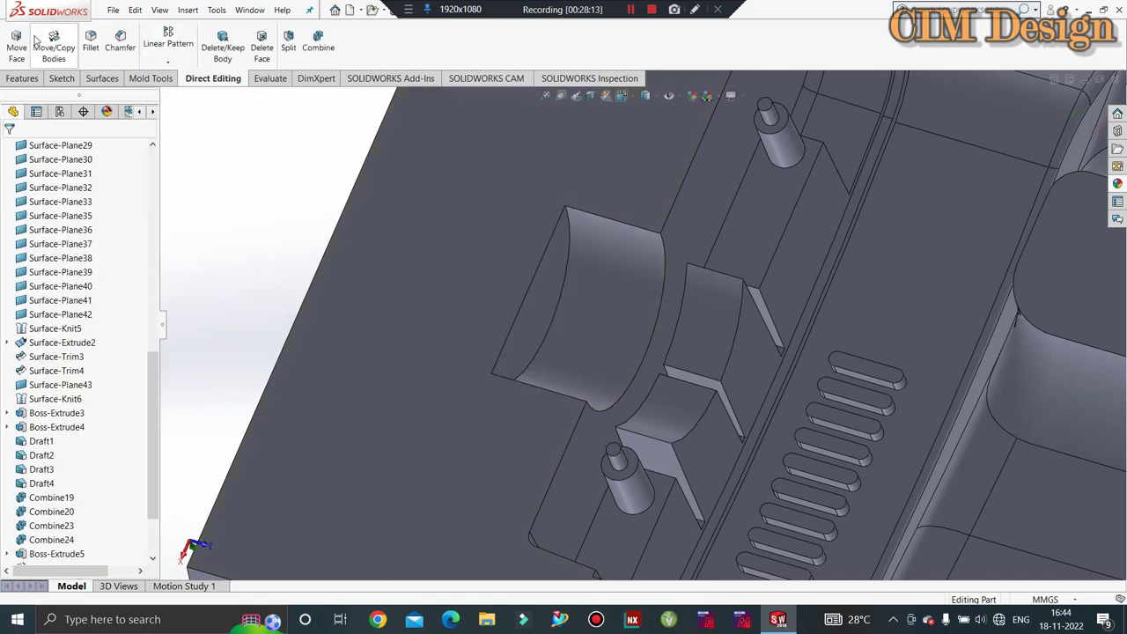
Step: Offset the half-round boss's flat end face by 2 mm with Flip direction
left_click(17, 44)
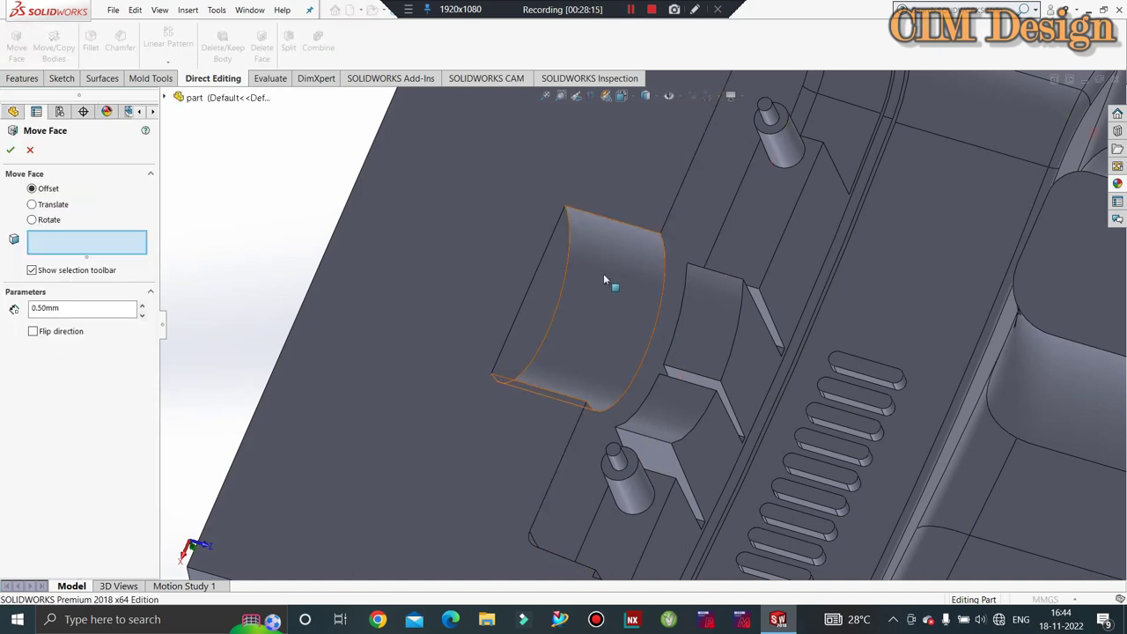
left_click(553, 304)
mouse_move(357, 352)
middle_mouse_down()
mouse_move(430, 248)
mouse_move(387, 264)
middle_mouse_up()
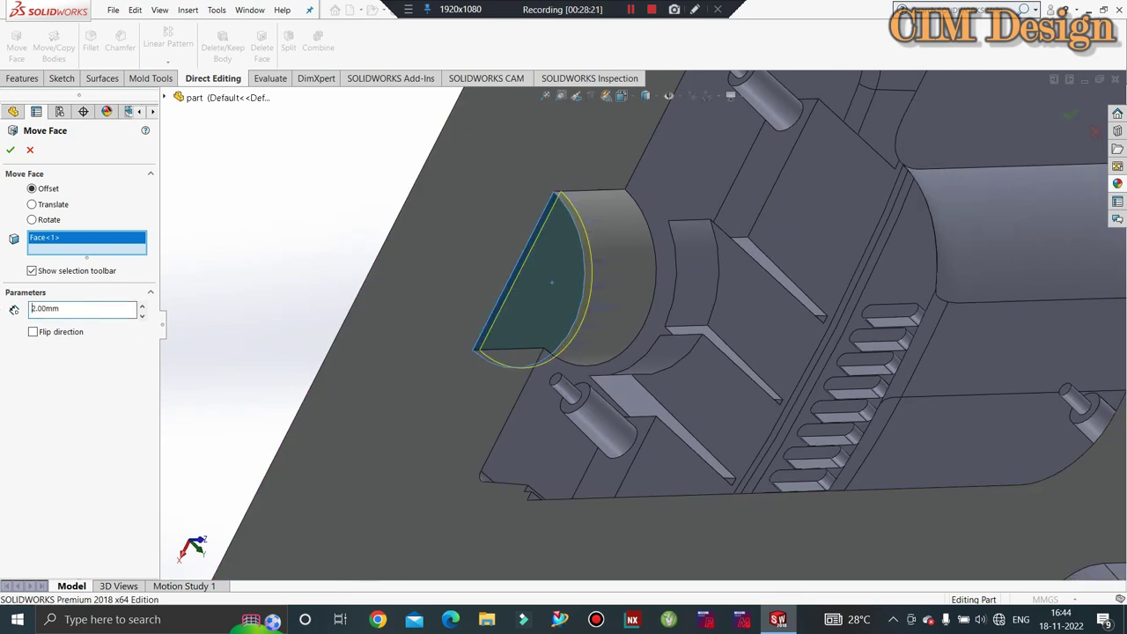
left_click(32, 332)
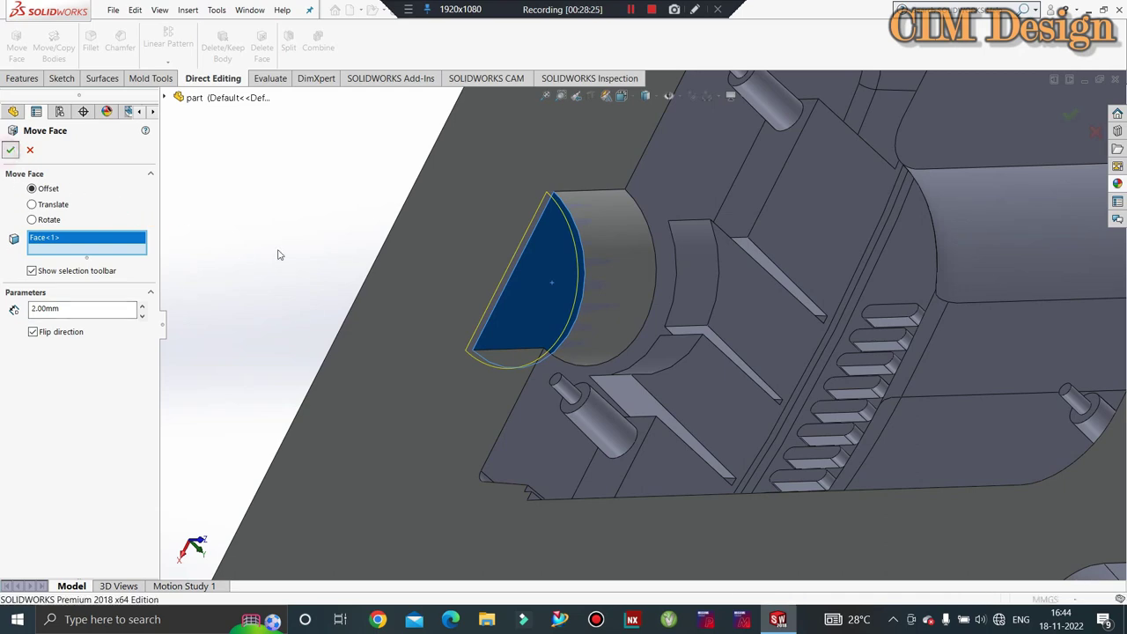
key("Return")
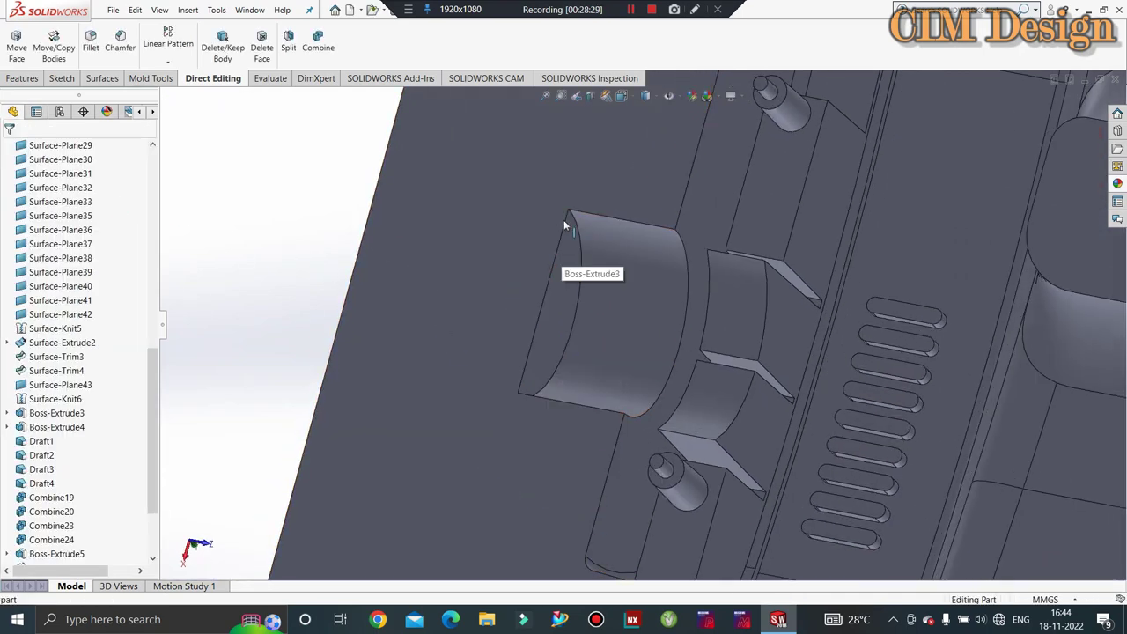
Step: Orbit and zoom around the Fillet3 cavity block to inspect the modified boss
scroll(592, 304, "up", 3)
scroll(607, 312, "up", 2)
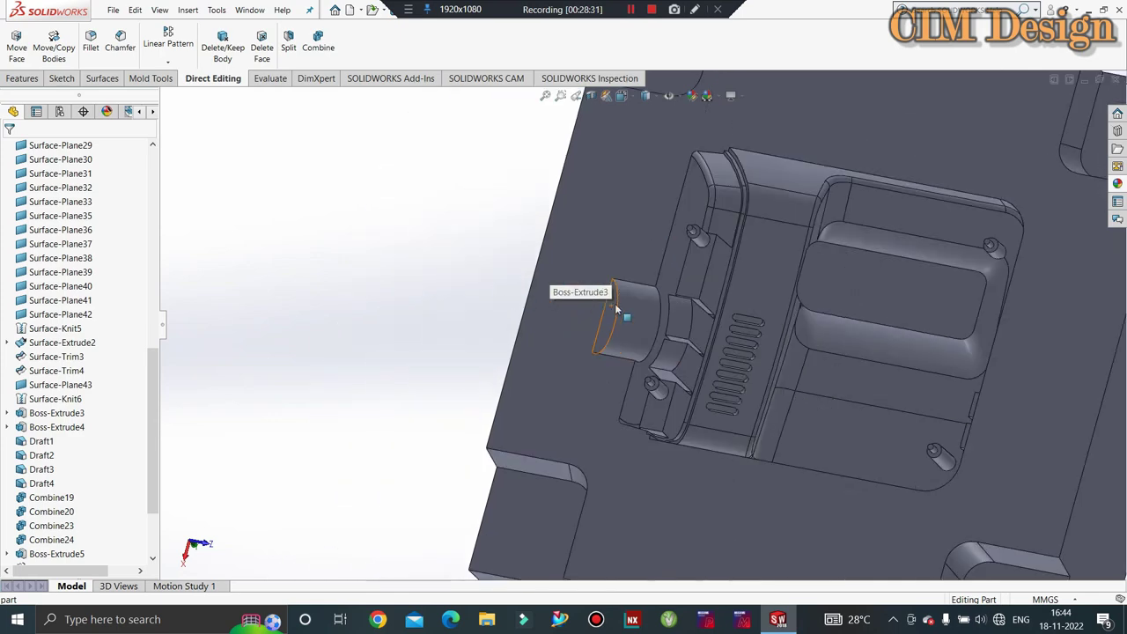
scroll(443, 280, "up", 3)
mouse_move(443, 280)
middle_mouse_down()
mouse_move(976, 323)
mouse_move(306, 328)
middle_mouse_up()
scroll(317, 322, "down", 4)
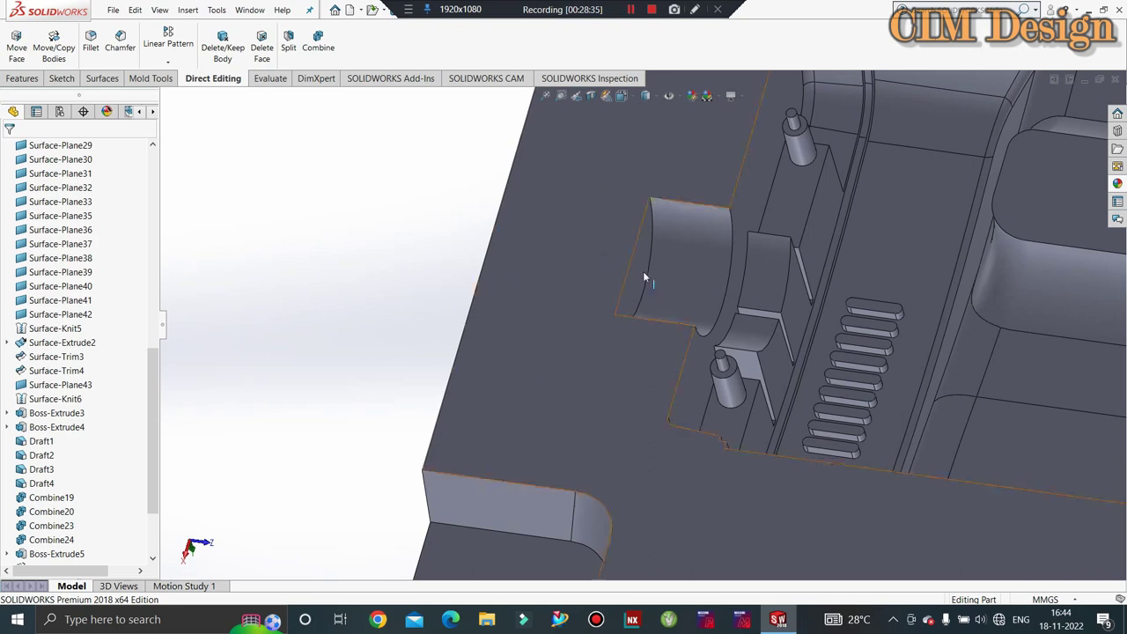
scroll(643, 271, "up", 2)
scroll(675, 297, "up", 3)
middle_click_drag(675, 297, 648, 334)
scroll(648, 337, "down", 4)
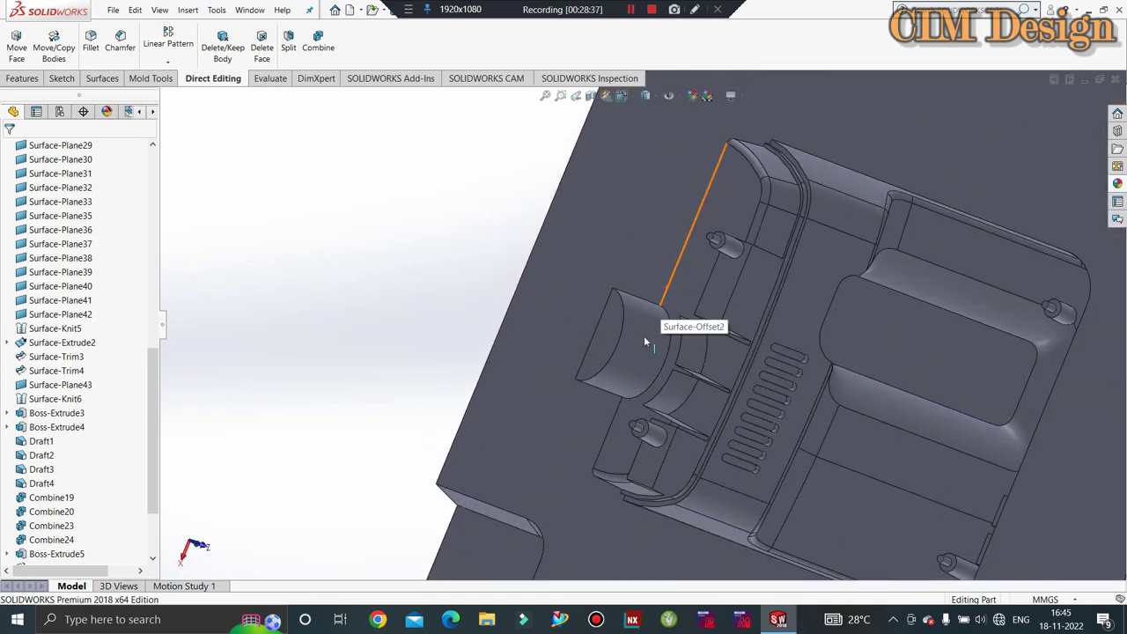
scroll(618, 314, "down", 1)
scroll(617, 314, "up", 5)
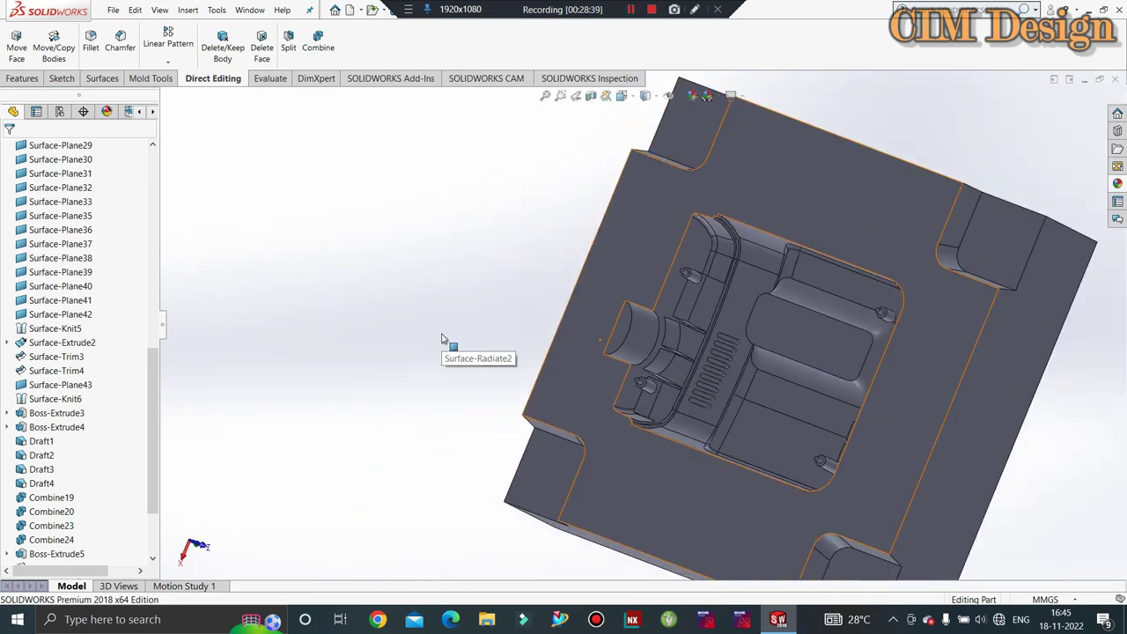
mouse_move(660, 346)
middle_mouse_down()
mouse_move(715, 374)
mouse_move(781, 439)
middle_mouse_up()
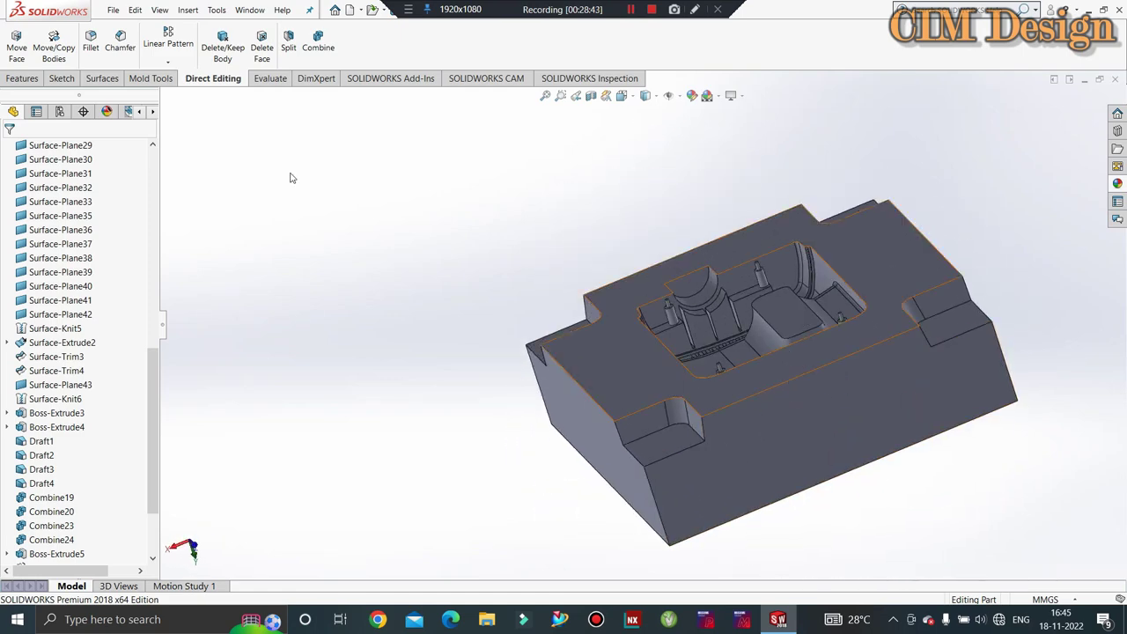
Step: Start a sketch on the block's side face and apply a Front Plane section view
left_click(61, 78)
left_click(17, 40)
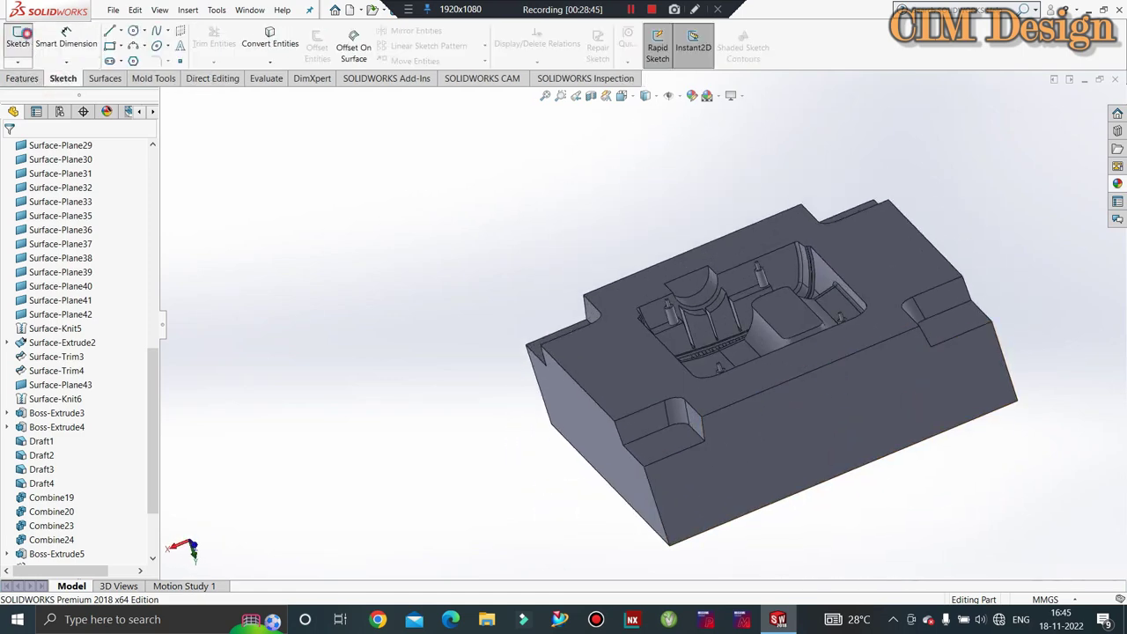
left_click(774, 431)
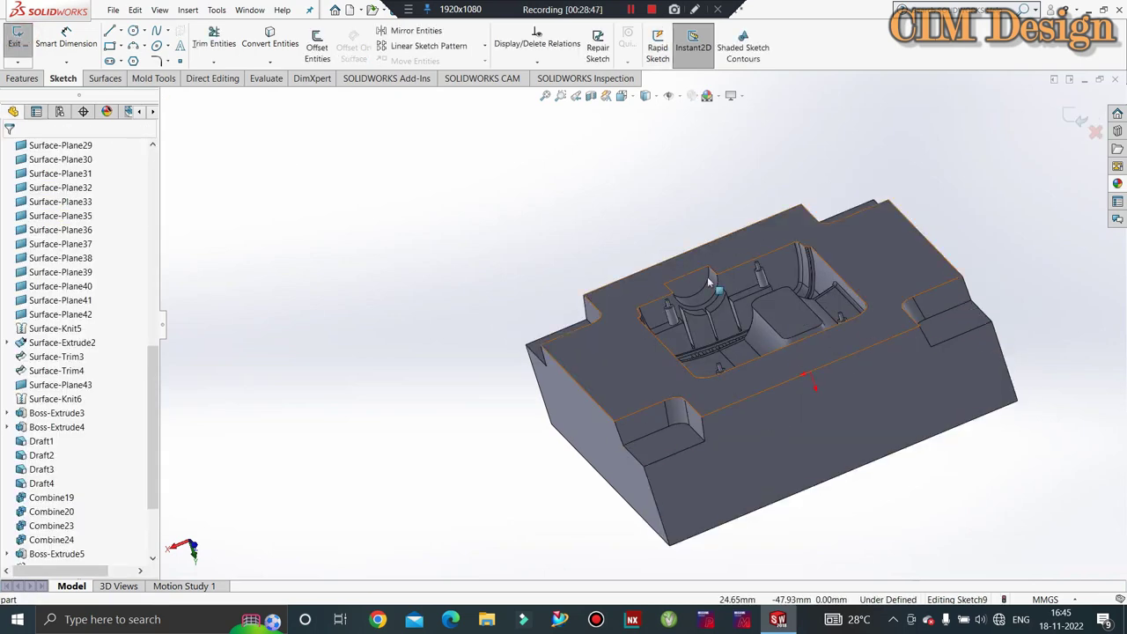
left_click(589, 97)
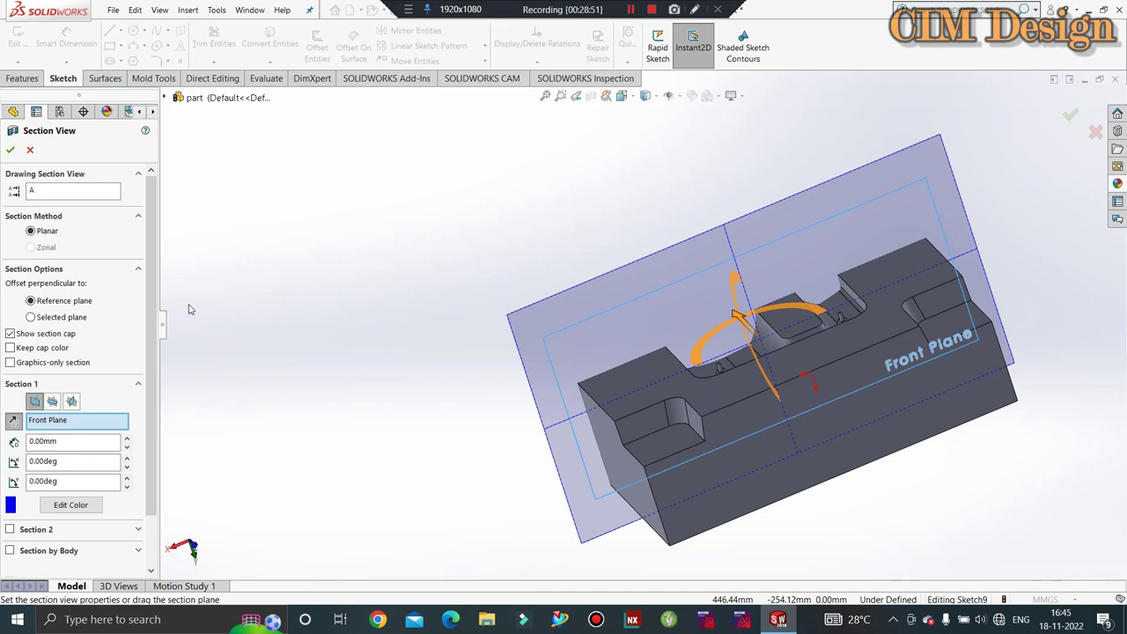
left_click(11, 150)
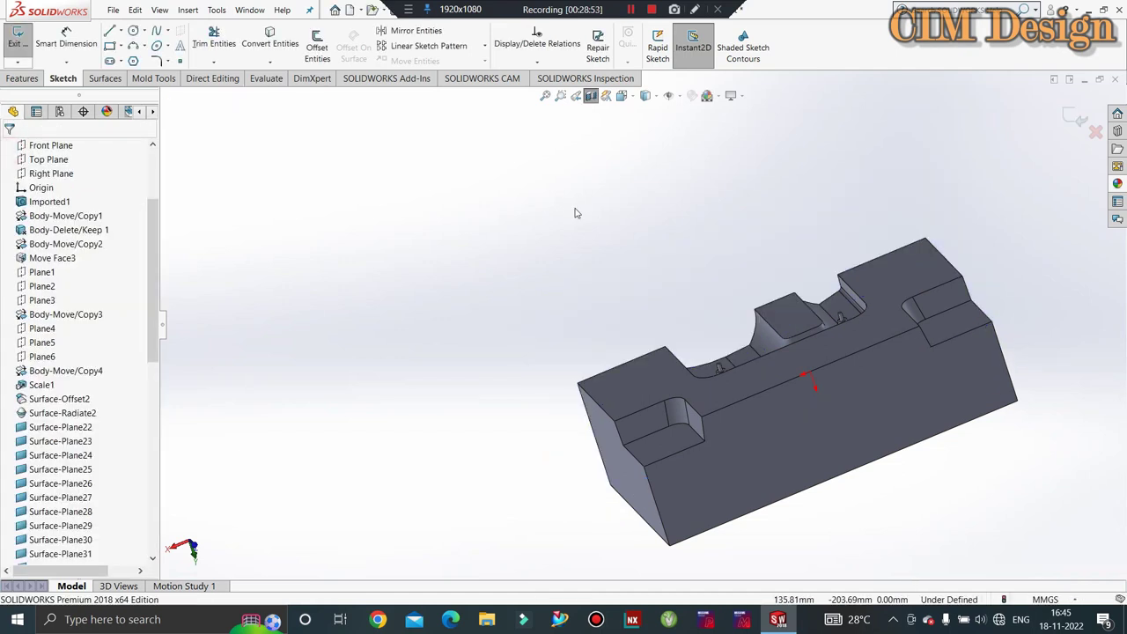
Step: Switch to wireframe display and orient the view to Front
left_click(654, 95)
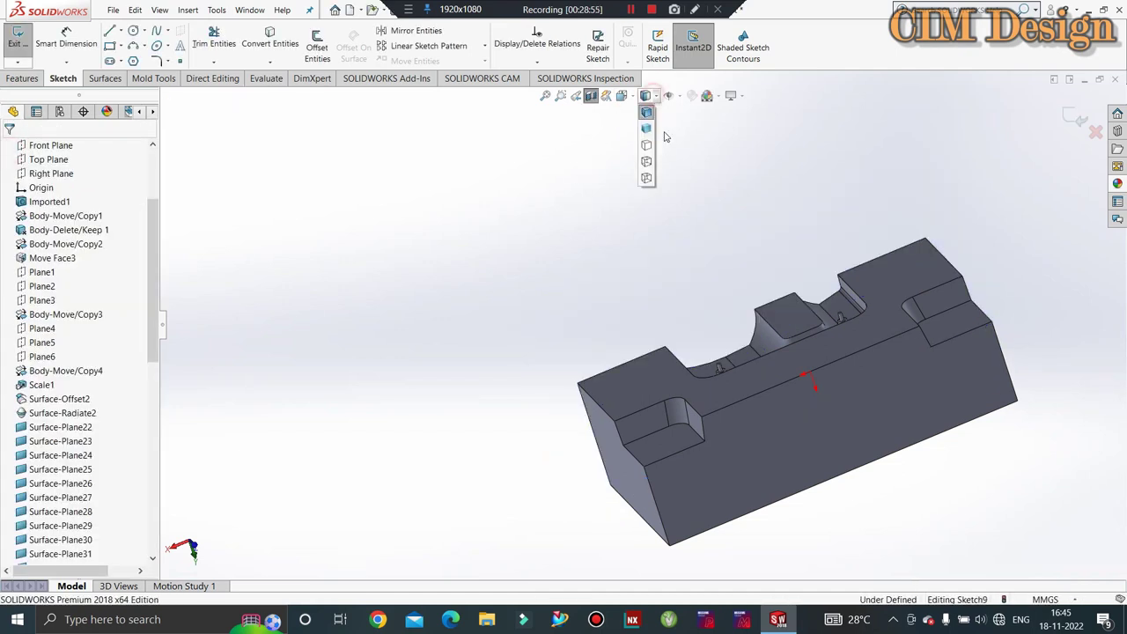
left_click(646, 179)
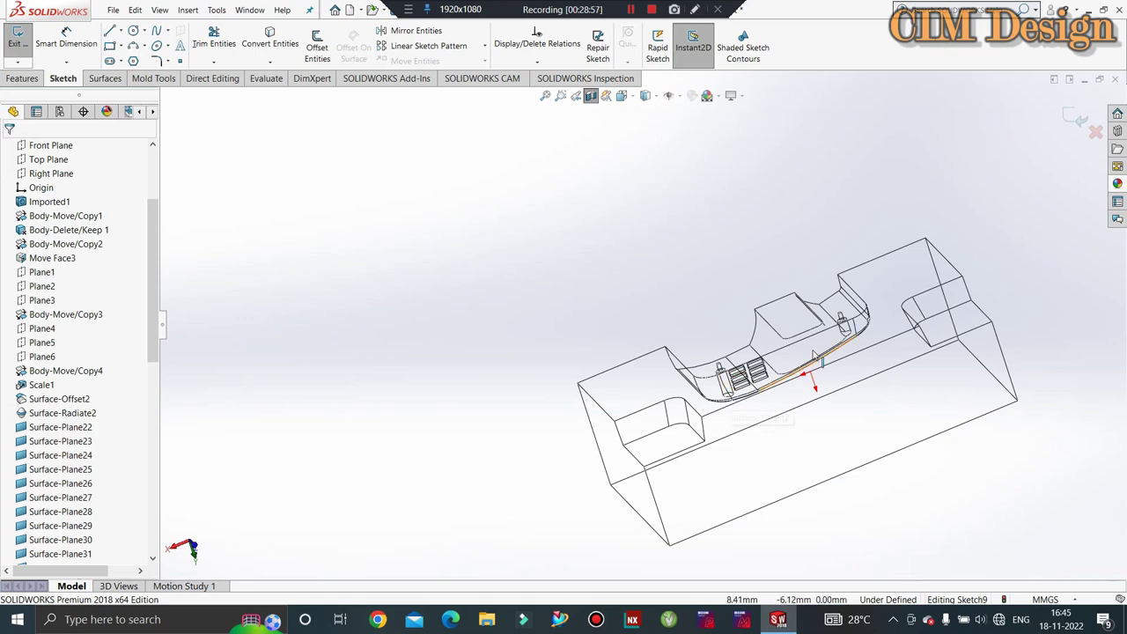
key("space")
left_click(858, 418)
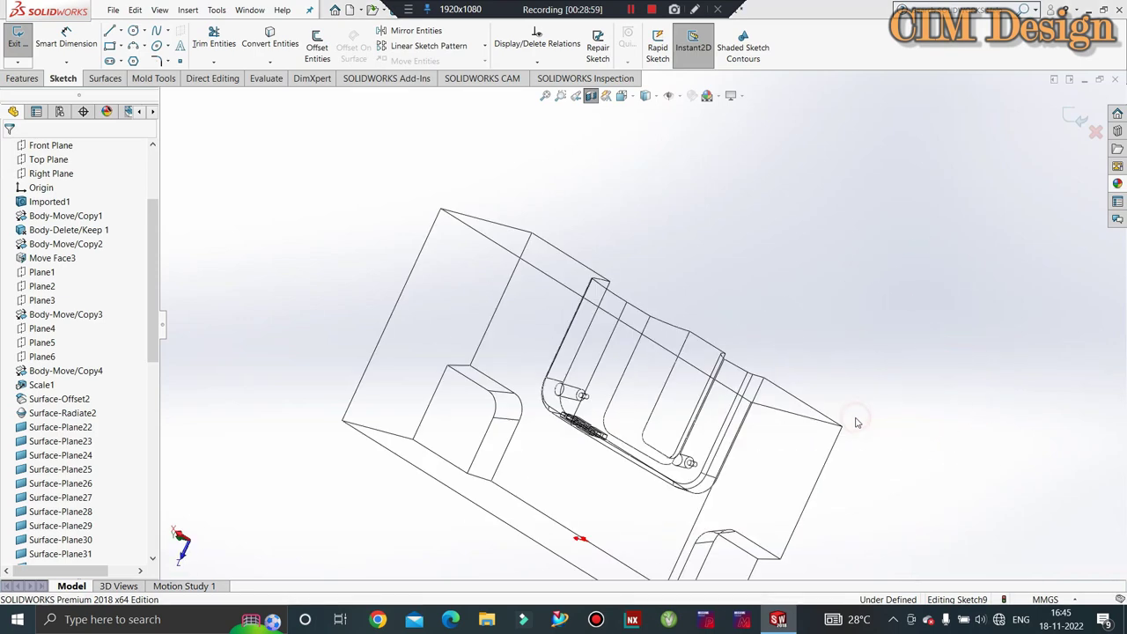
left_click(646, 415)
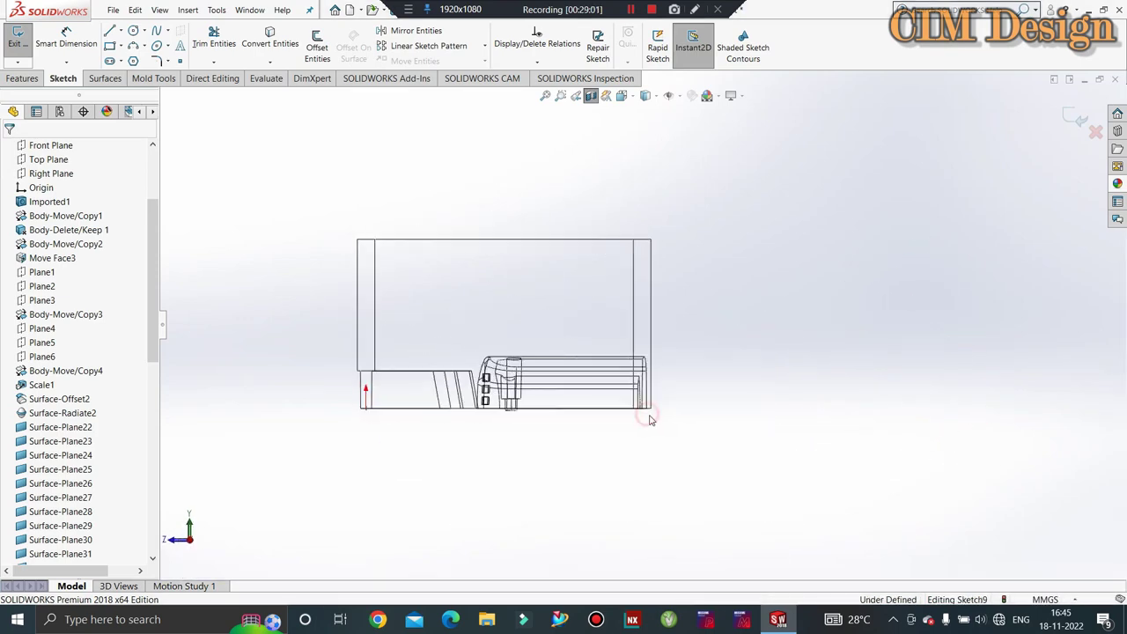
left_click(848, 413)
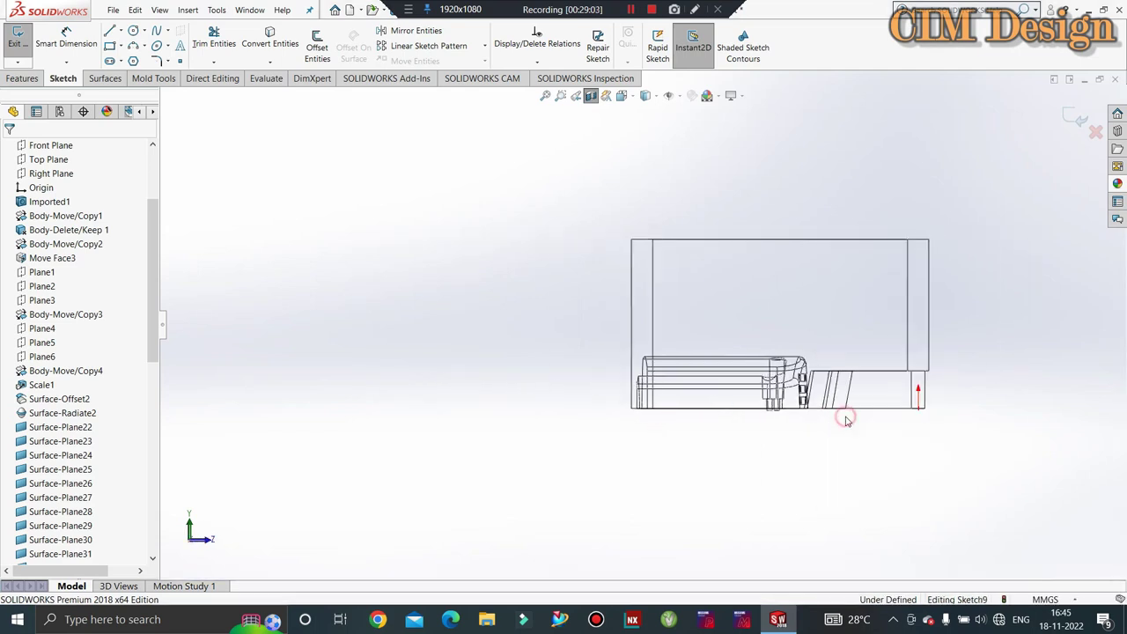
scroll(671, 403, "down", 3)
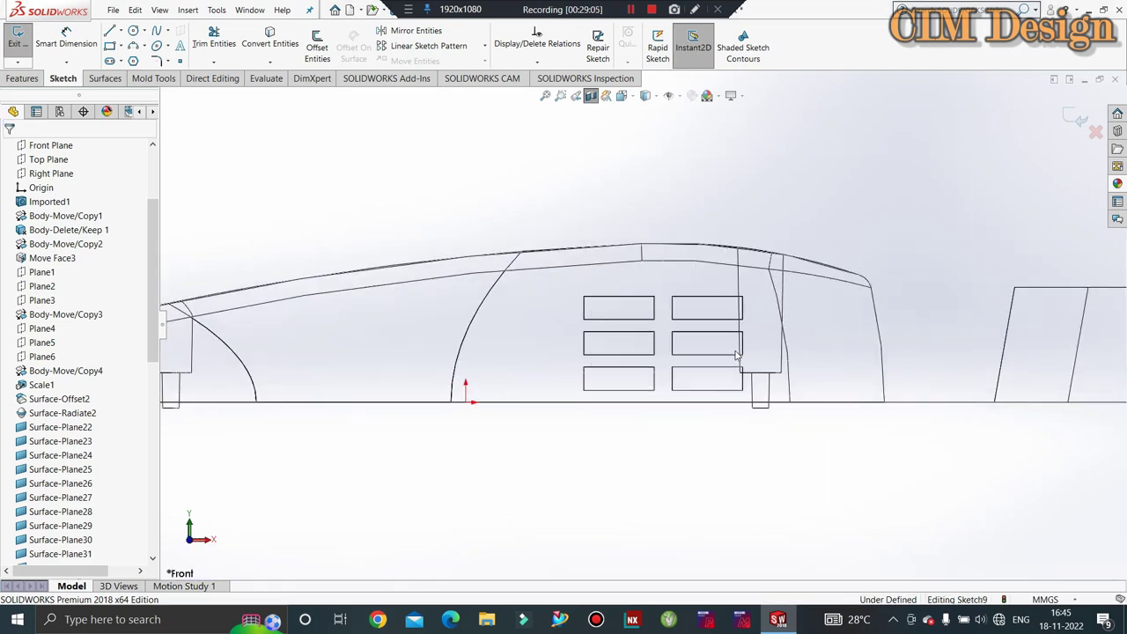
scroll(692, 352, "down", 2)
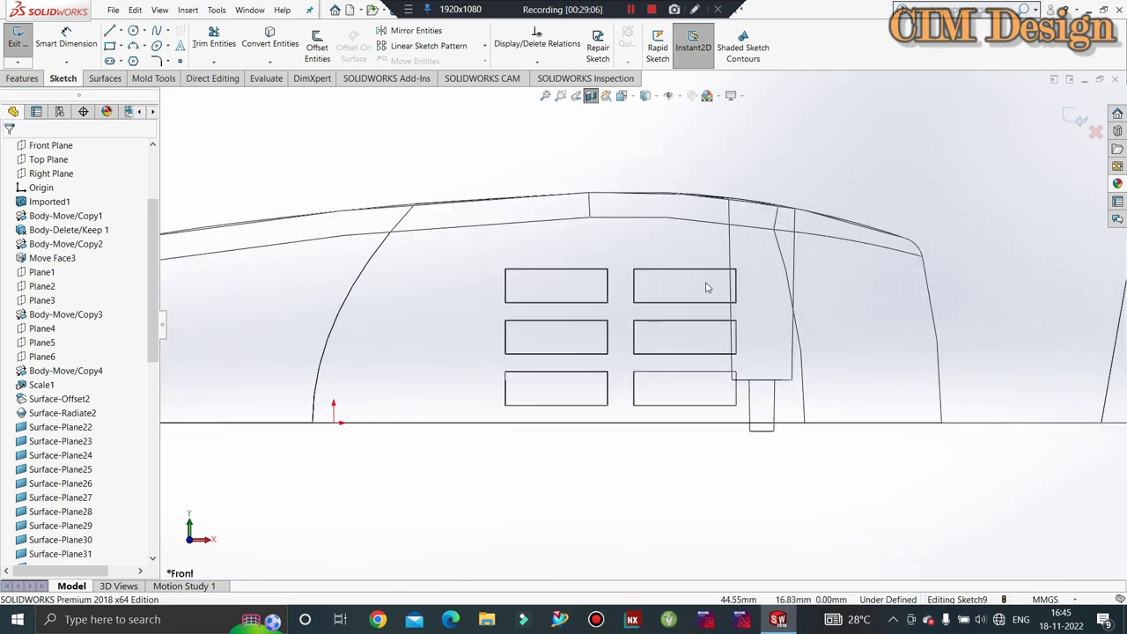
Step: Draw a corner rectangle enclosing all six slots
left_click(121, 47)
left_click(123, 64)
left_click(478, 248)
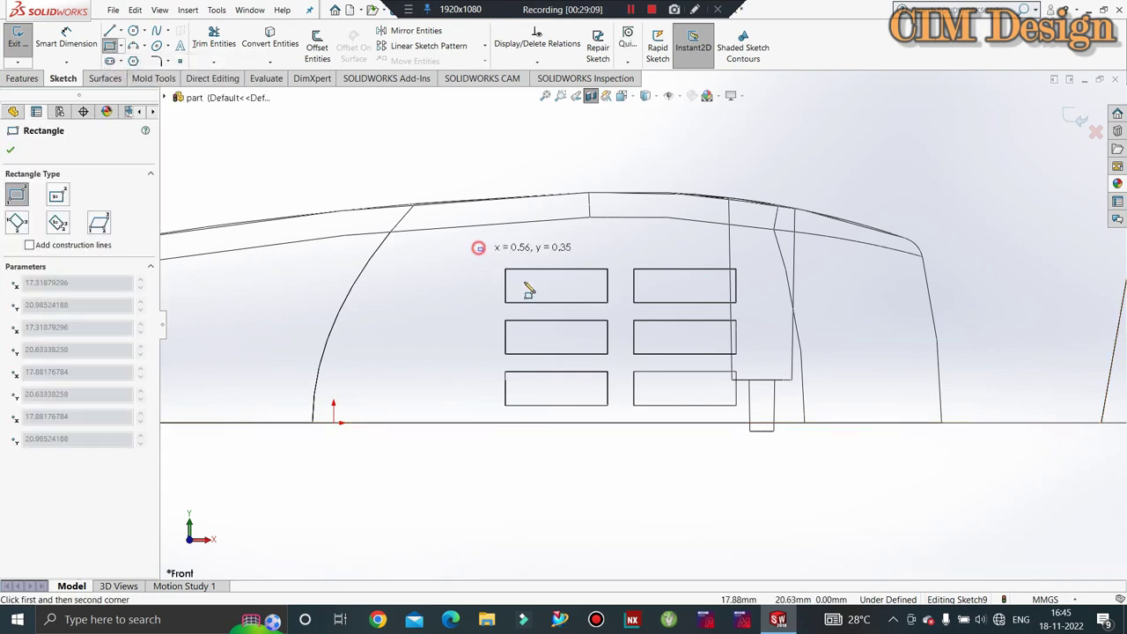
left_click(783, 423)
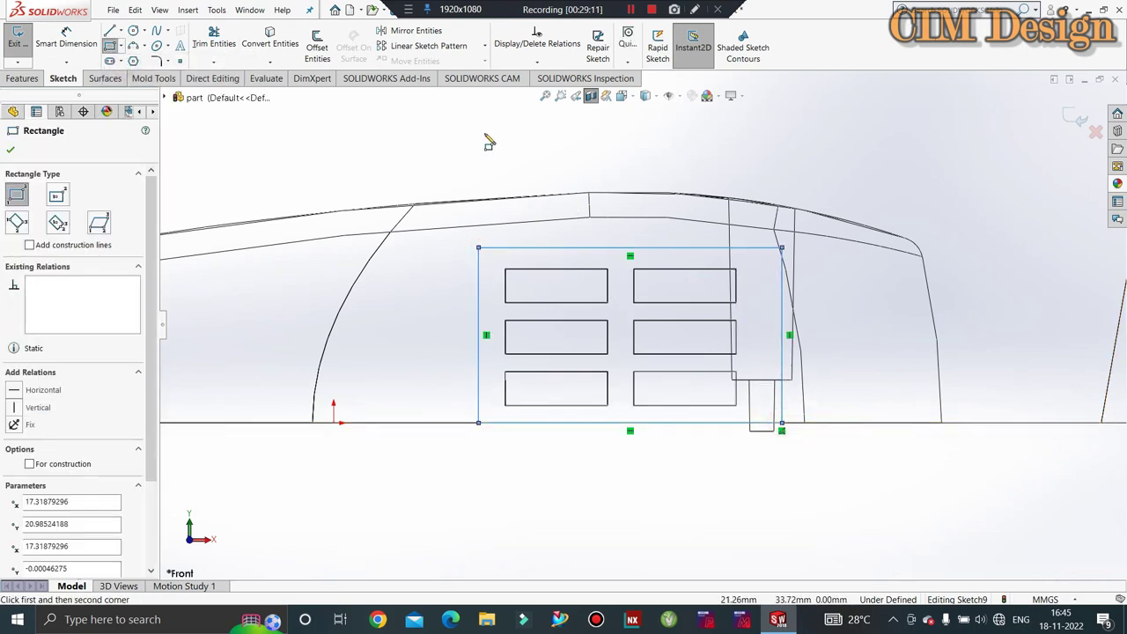
key("Escape")
Step: Dimension the rectangle 5 mm beyond the slots on the left and top
left_click(66, 39)
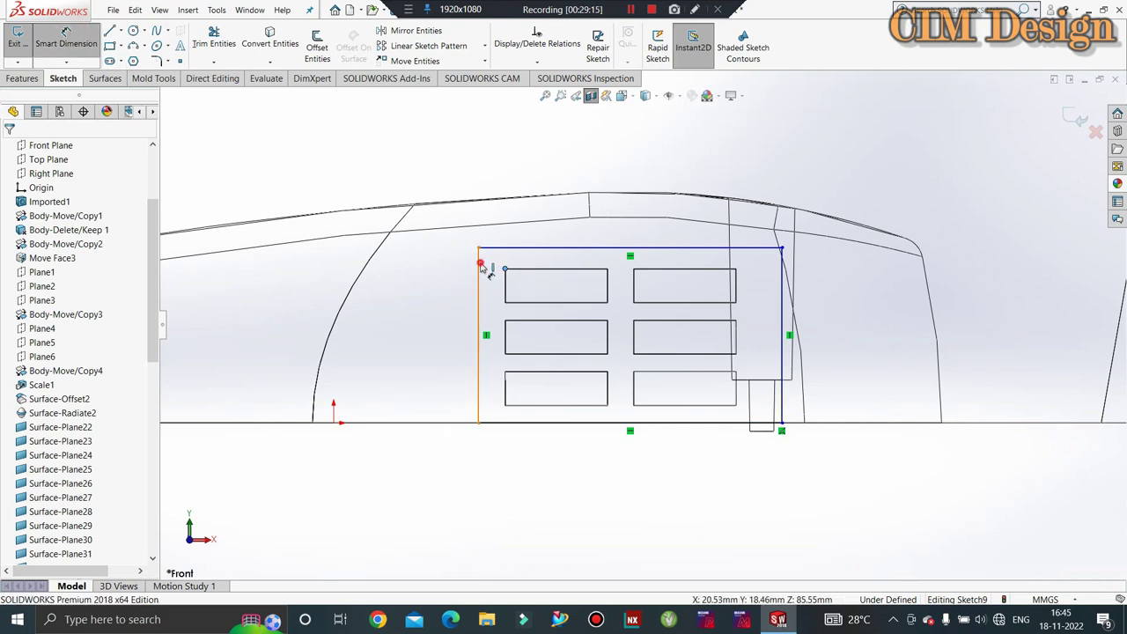
left_click(480, 267)
left_click(505, 269)
left_click(494, 475)
type("5")
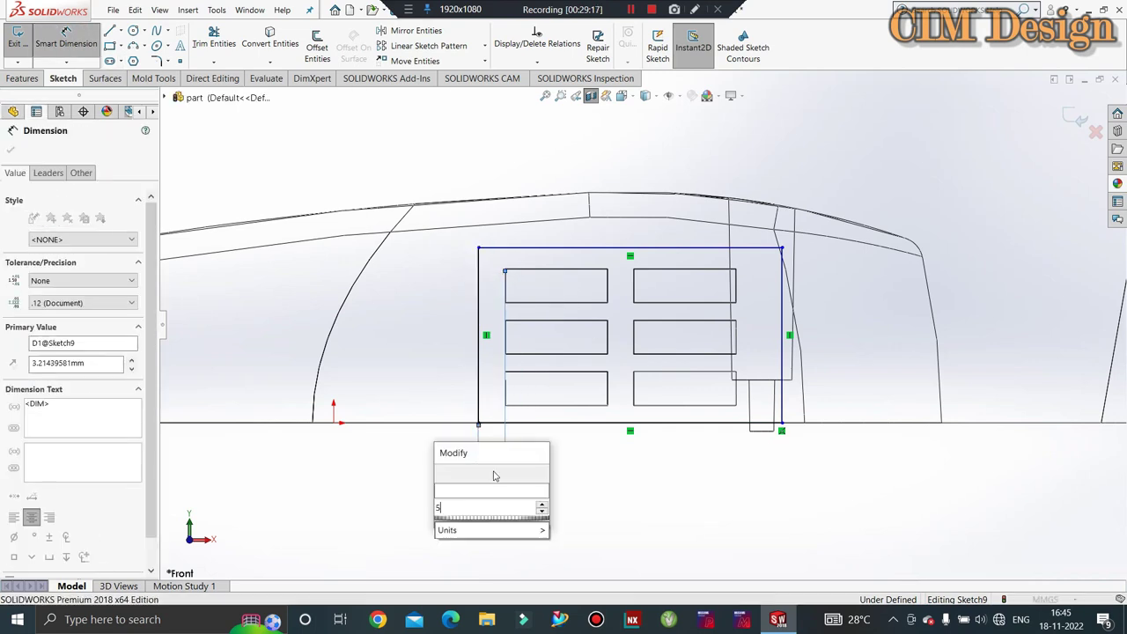
key("Return")
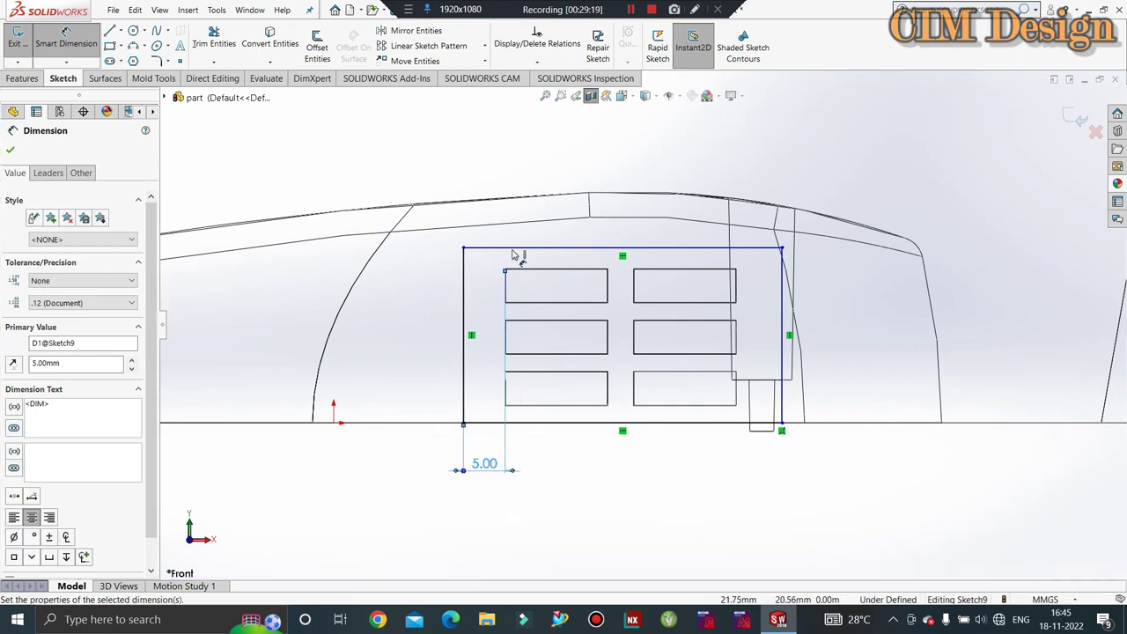
left_click(508, 253)
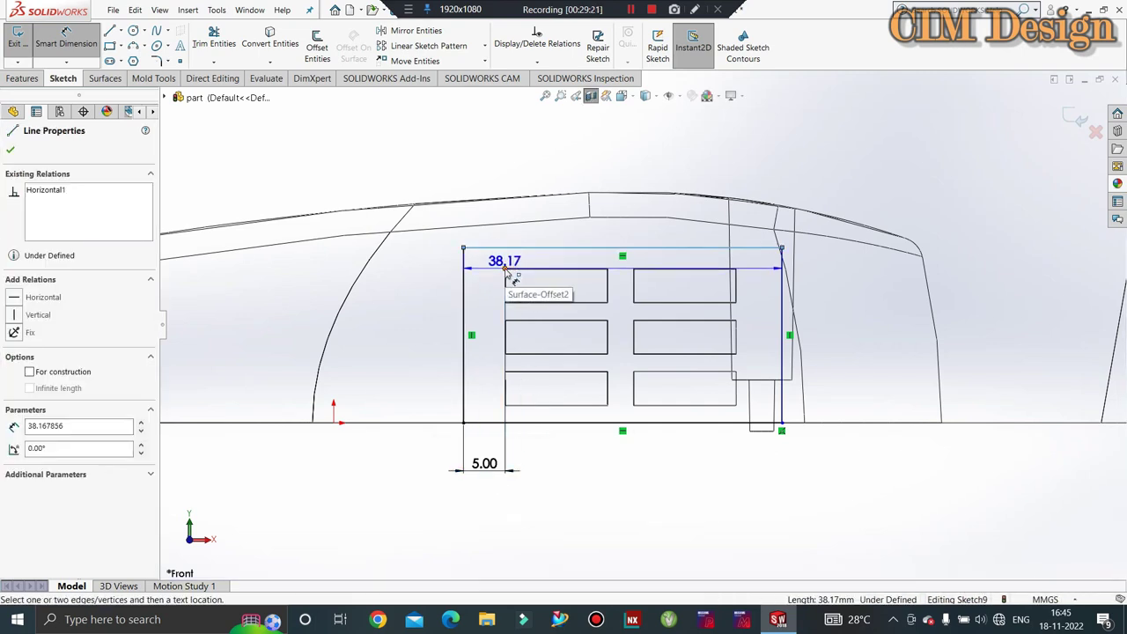
left_click(506, 271)
left_click(423, 273)
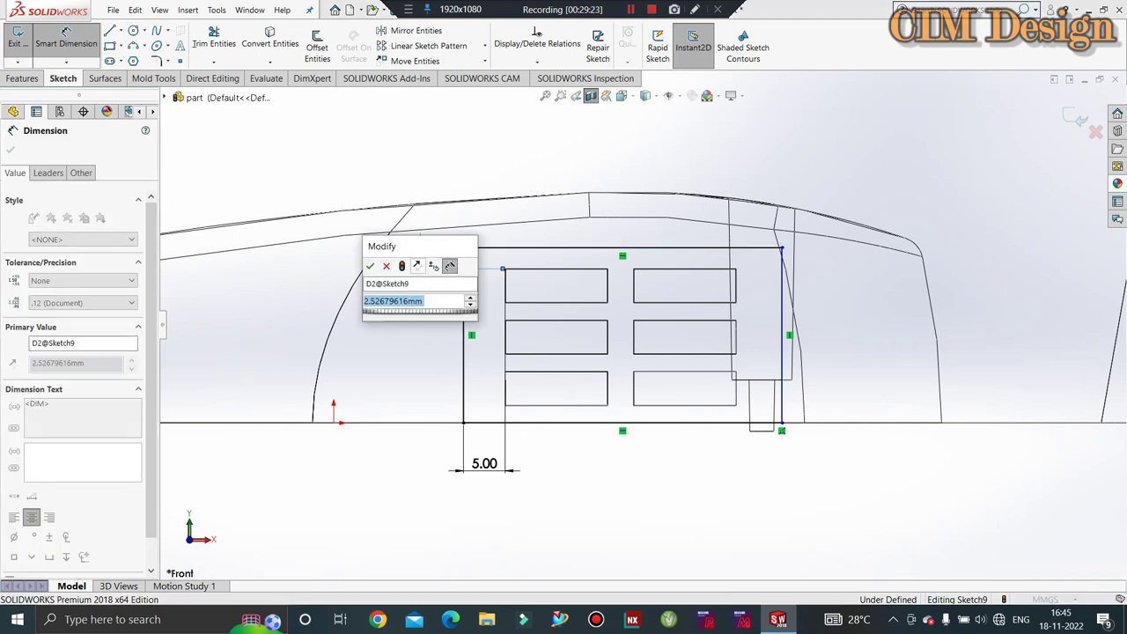
type("5")
key("Return")
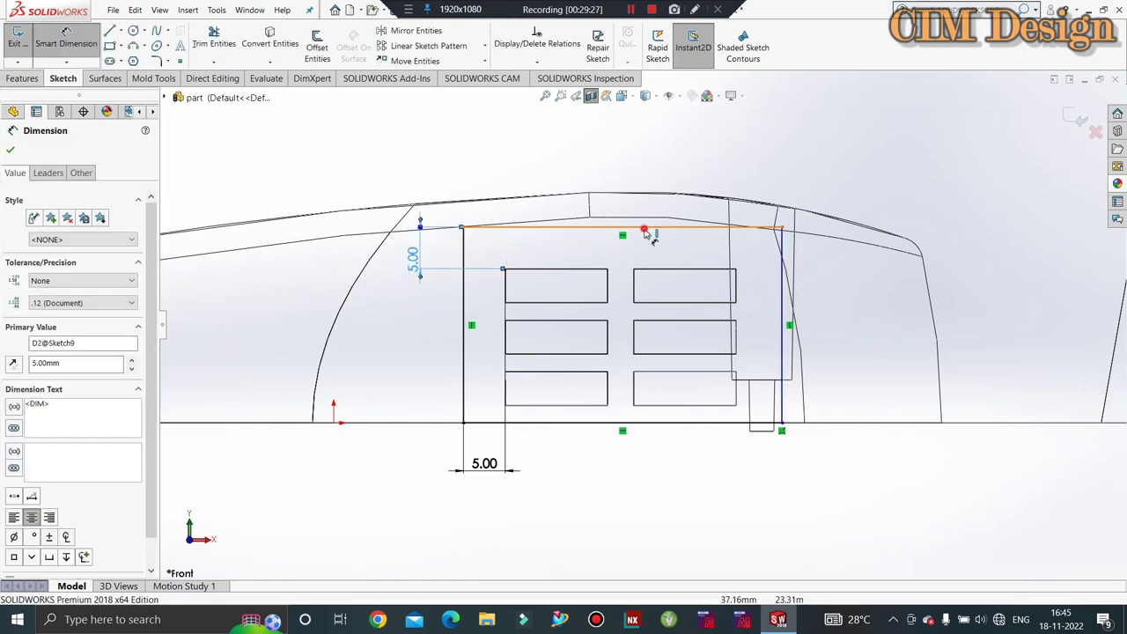
Step: Set the rectangle's top edge width to 38 mm
left_click(647, 231)
left_click(651, 236)
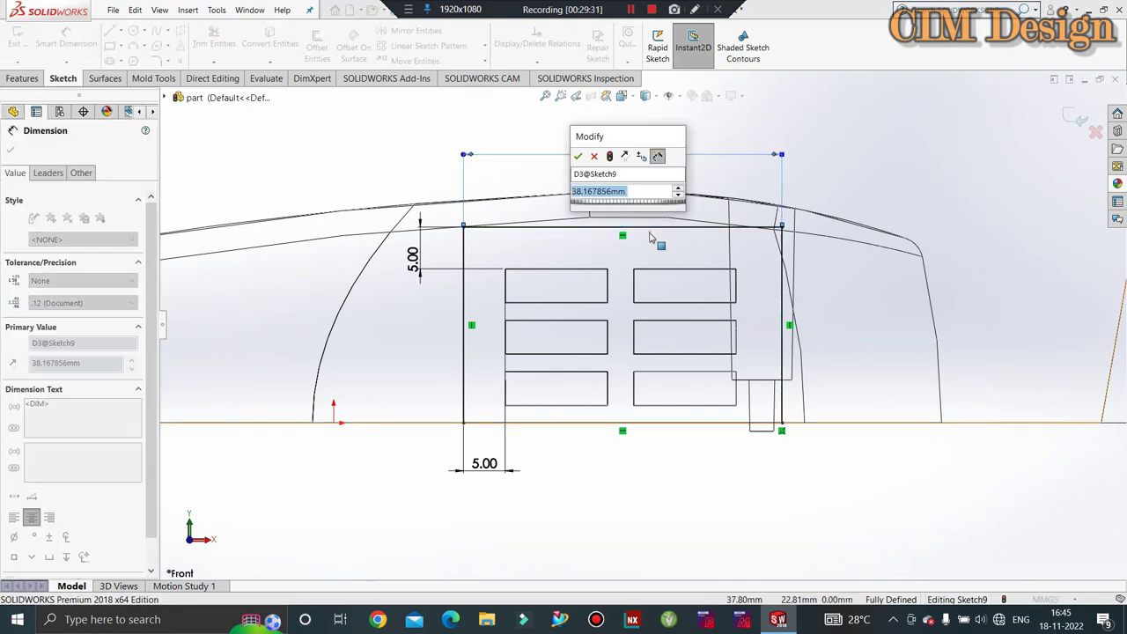
type("38")
key("Return")
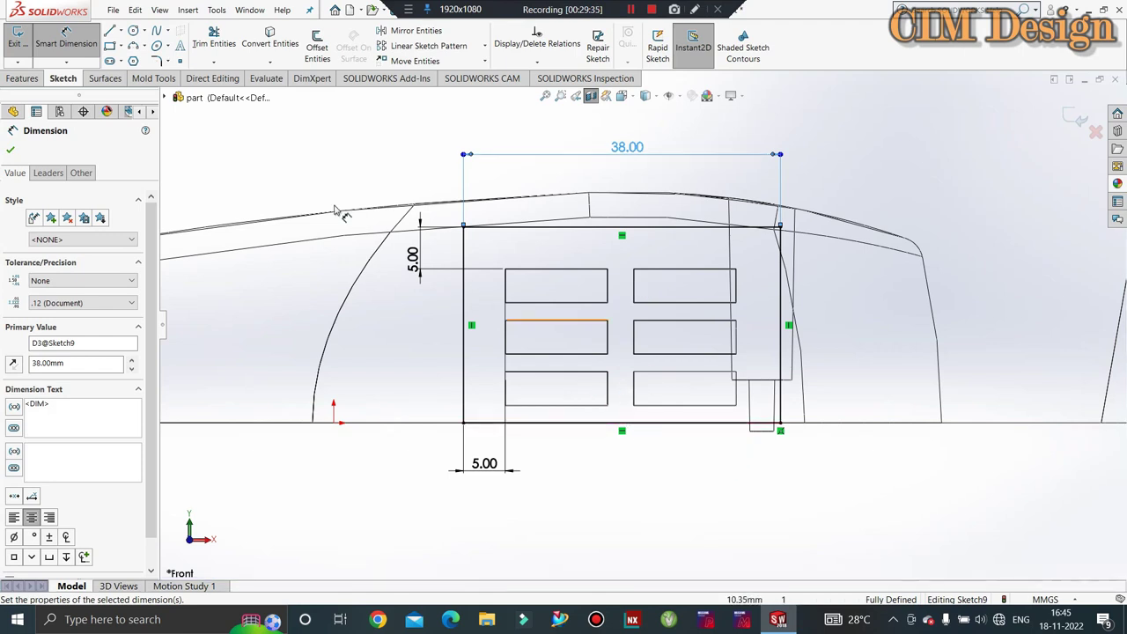
Step: Add R5 sketch fillets to the rectangle's top-left and top-right corners, then exit the sketch
key("Escape")
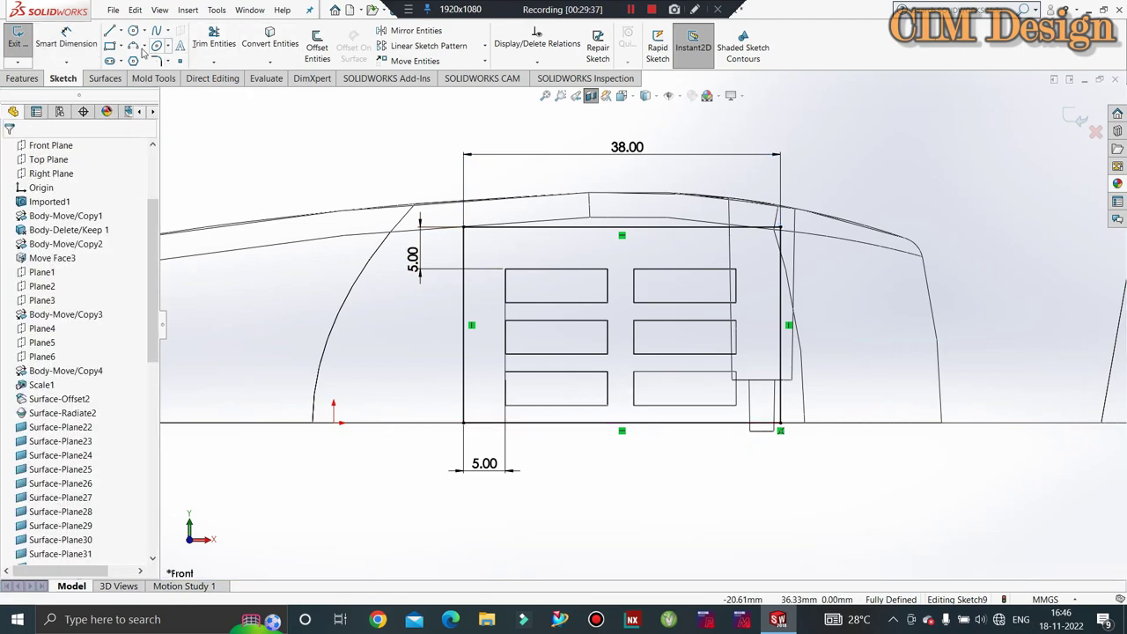
left_click(159, 63)
left_click(511, 228)
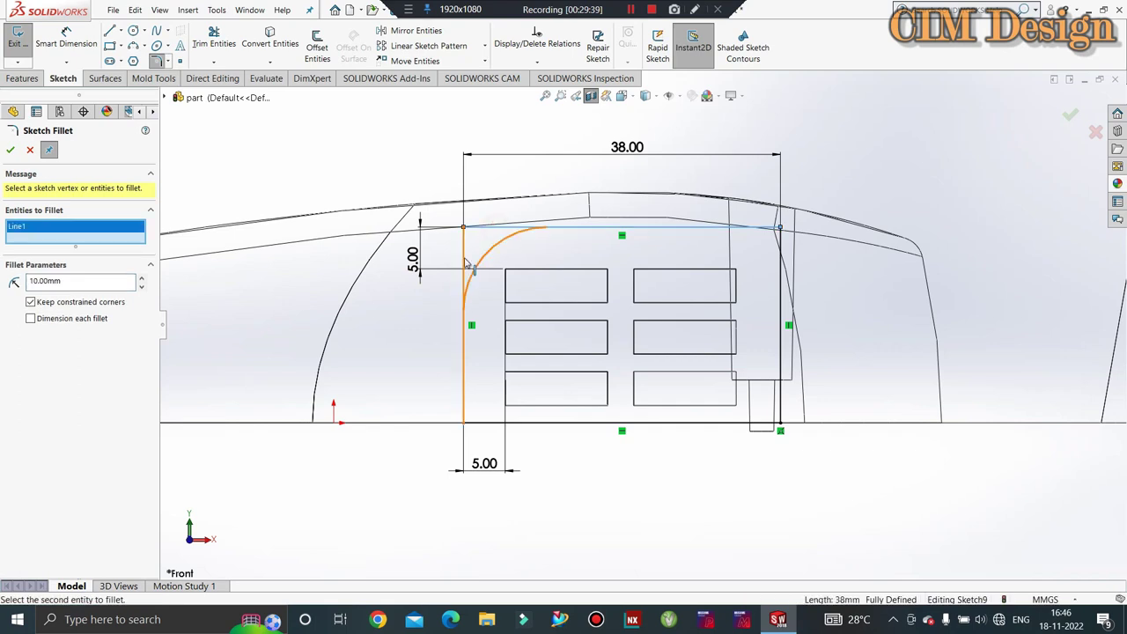
left_click(466, 262)
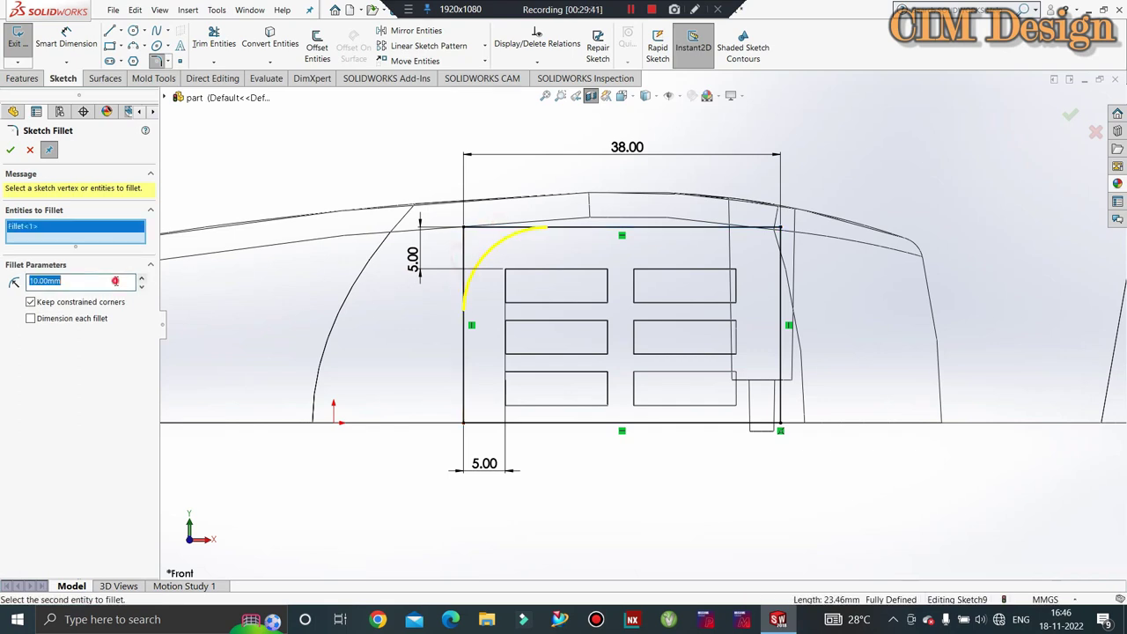
left_click(9, 150)
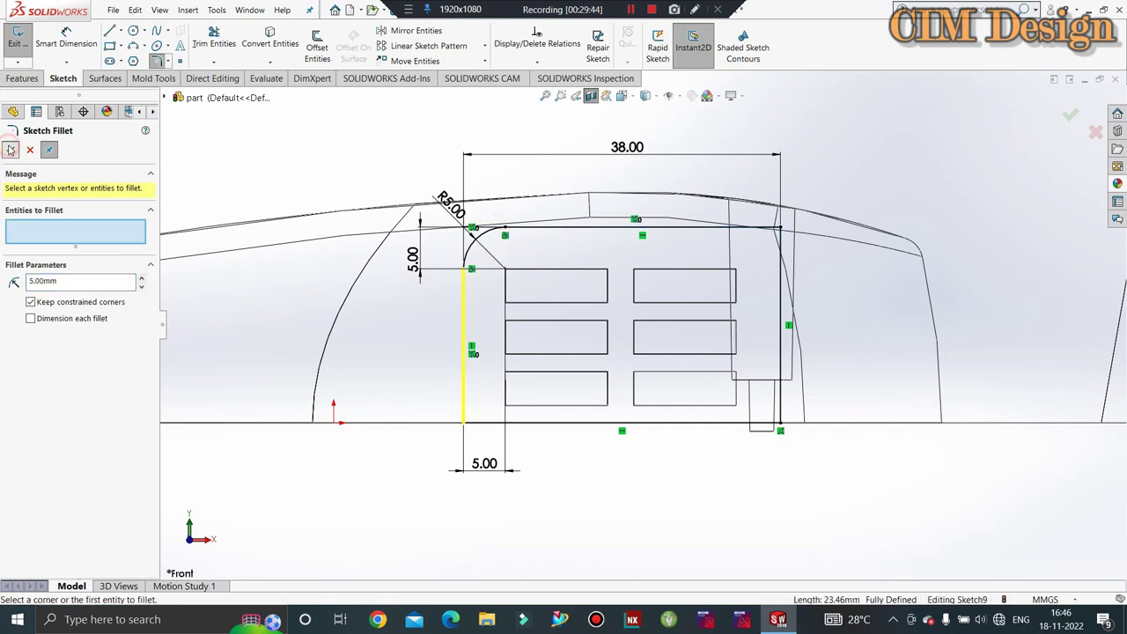
left_click(758, 233)
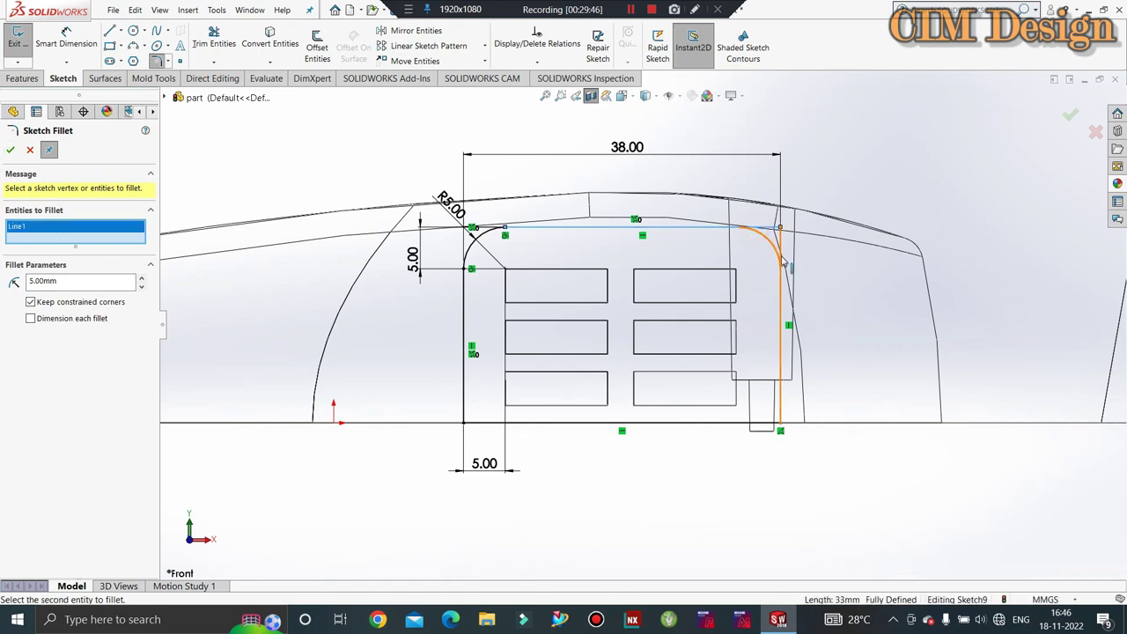
left_click(11, 149)
left_click(18, 40)
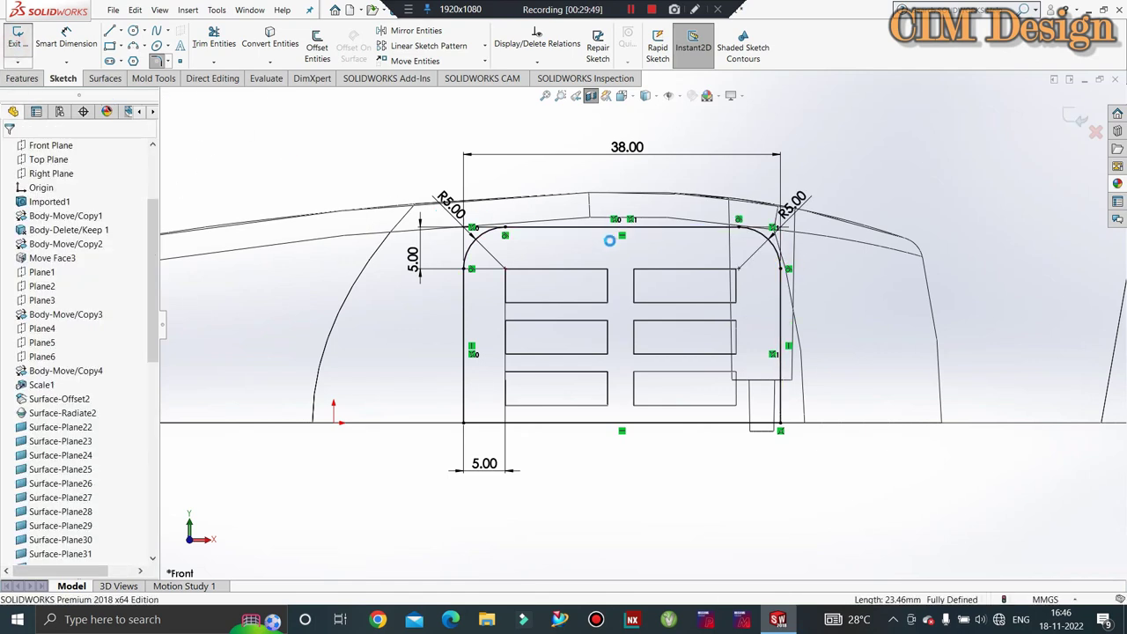
Step: Switch to shaded display, orbit to an underside view, and start an Extruded Boss/Base
scroll(616, 242, "up", 1)
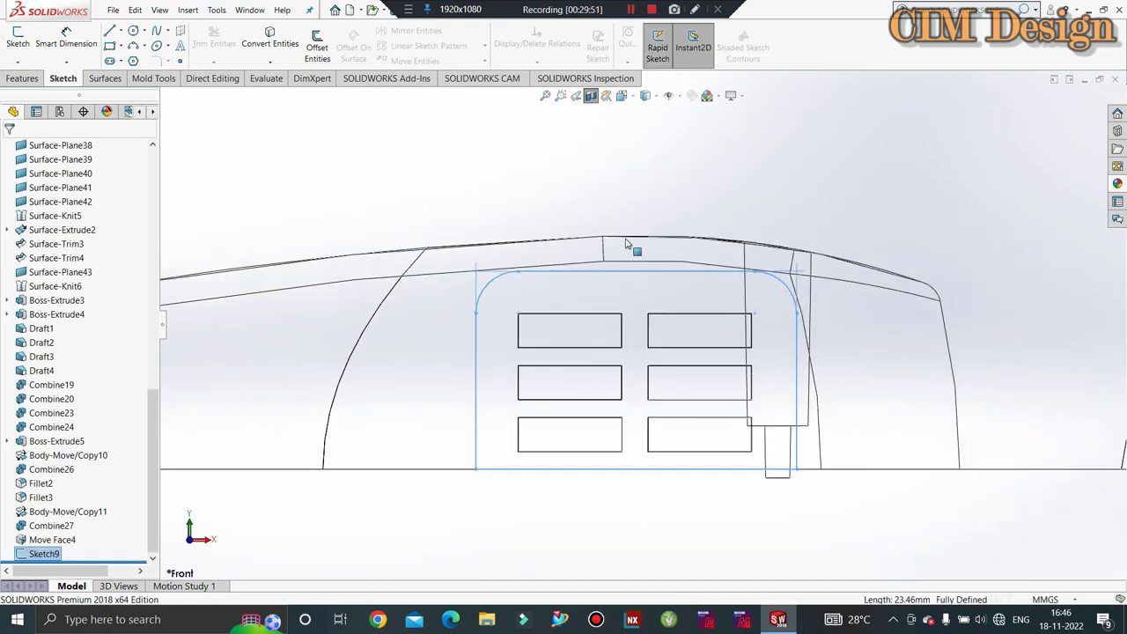
scroll(617, 238, "up", 2)
left_click(604, 218)
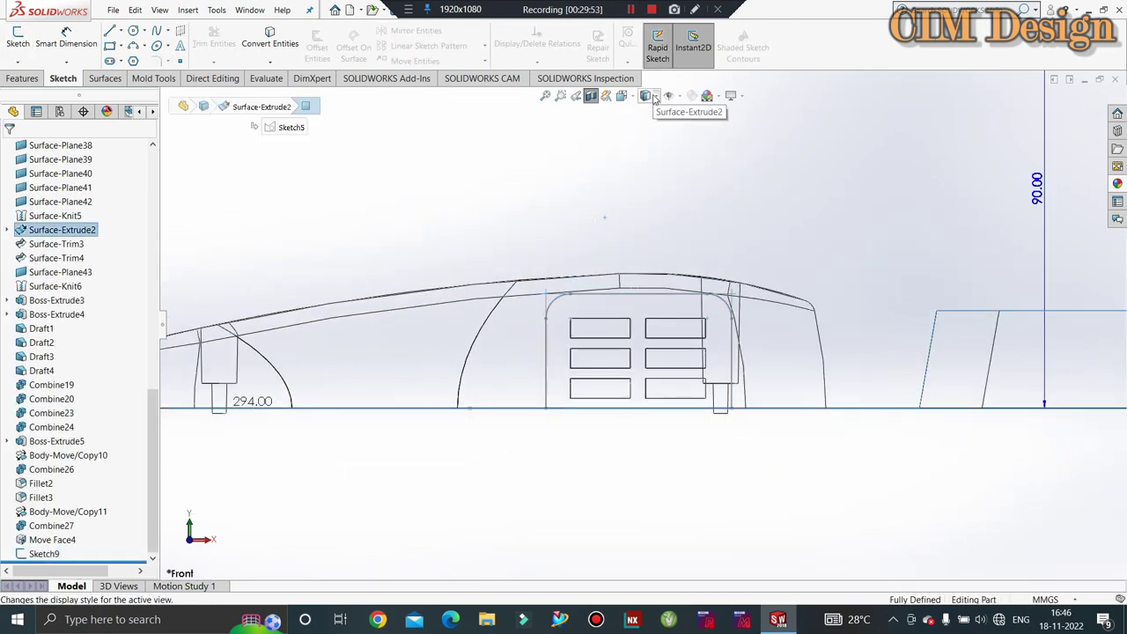
left_click(653, 95)
left_click(648, 130)
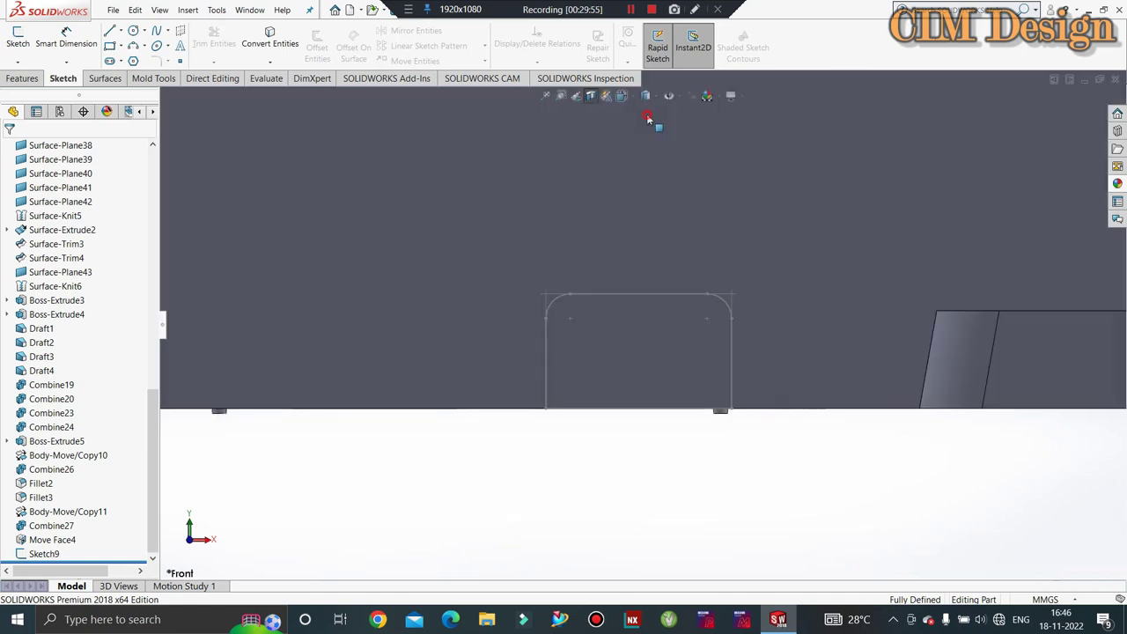
middle_click_drag(679, 187, 148, 141)
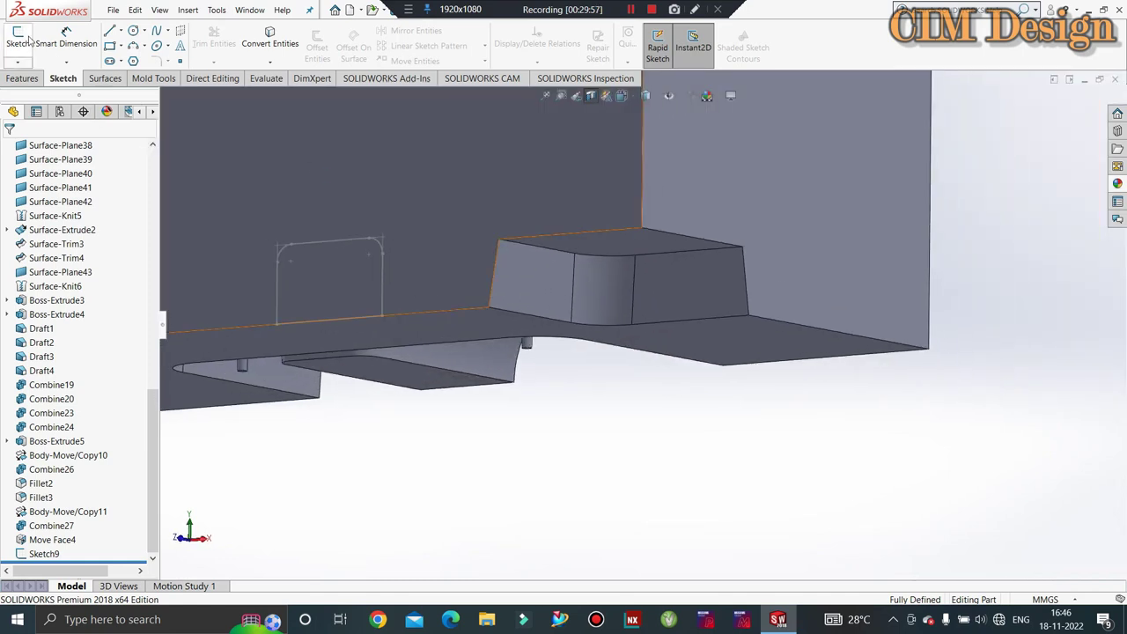
left_click(21, 79)
left_click(24, 44)
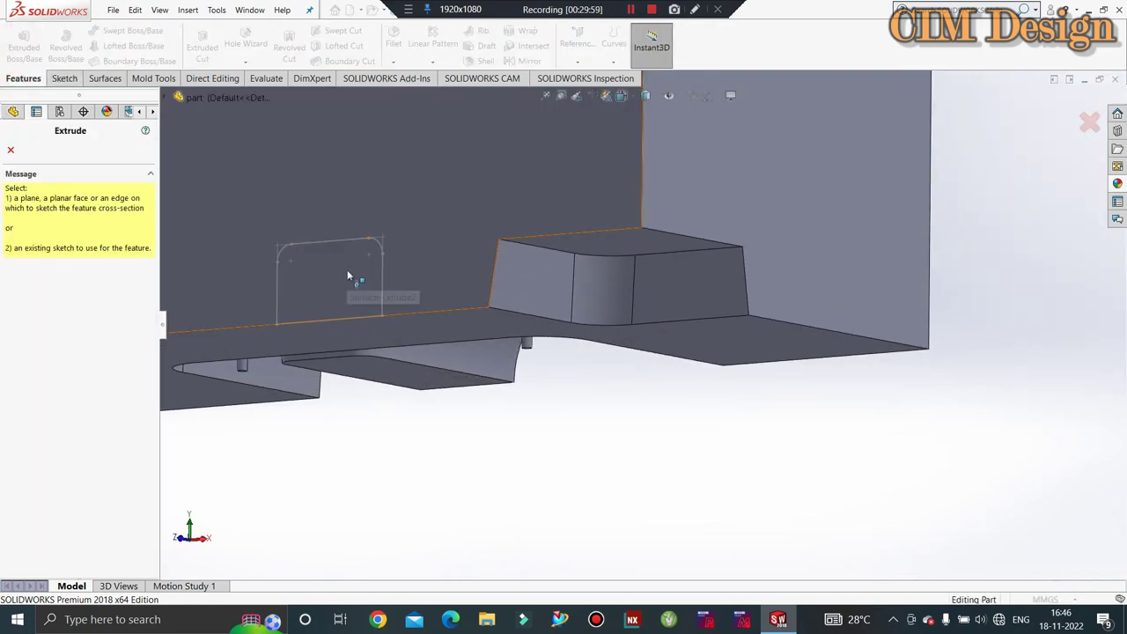
Step: Extrude the rounded gate sketch 70 mm in the reversed direction as Boss-Extrude6
left_click(285, 254)
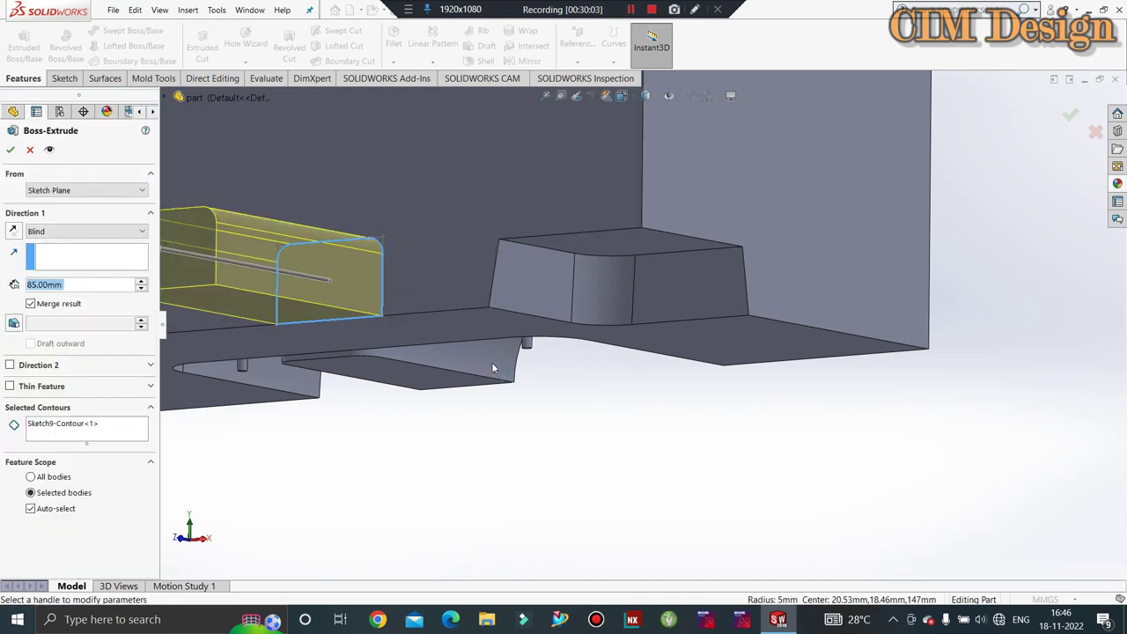
left_click(13, 231)
middle_click_drag(184, 308, 421, 189)
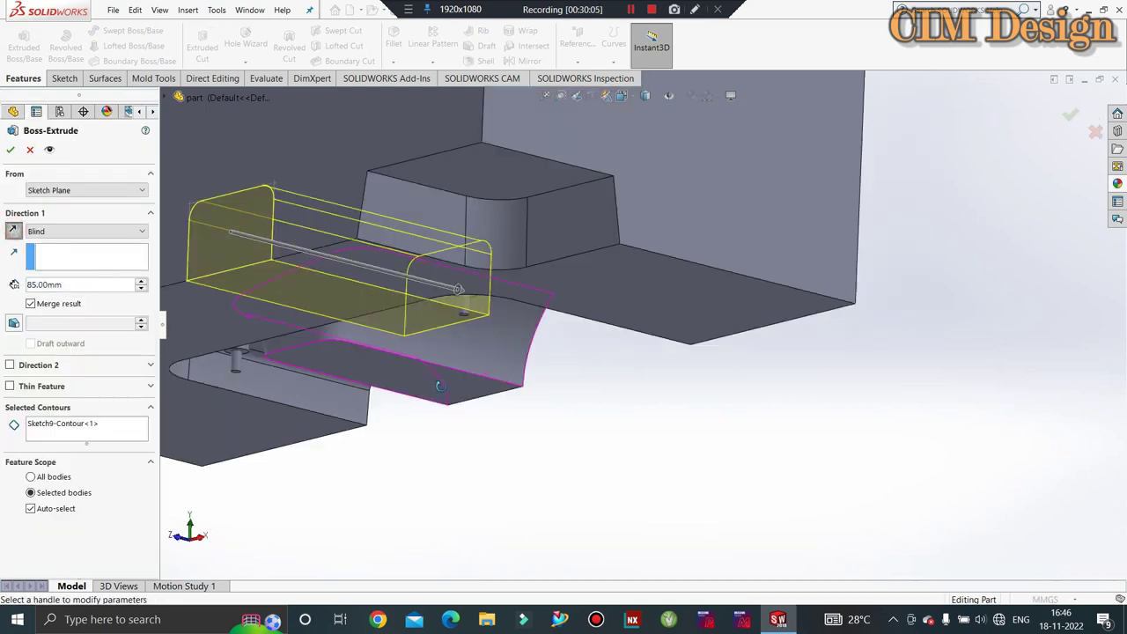
scroll(423, 189, "up", 3)
scroll(431, 192, "up", 3)
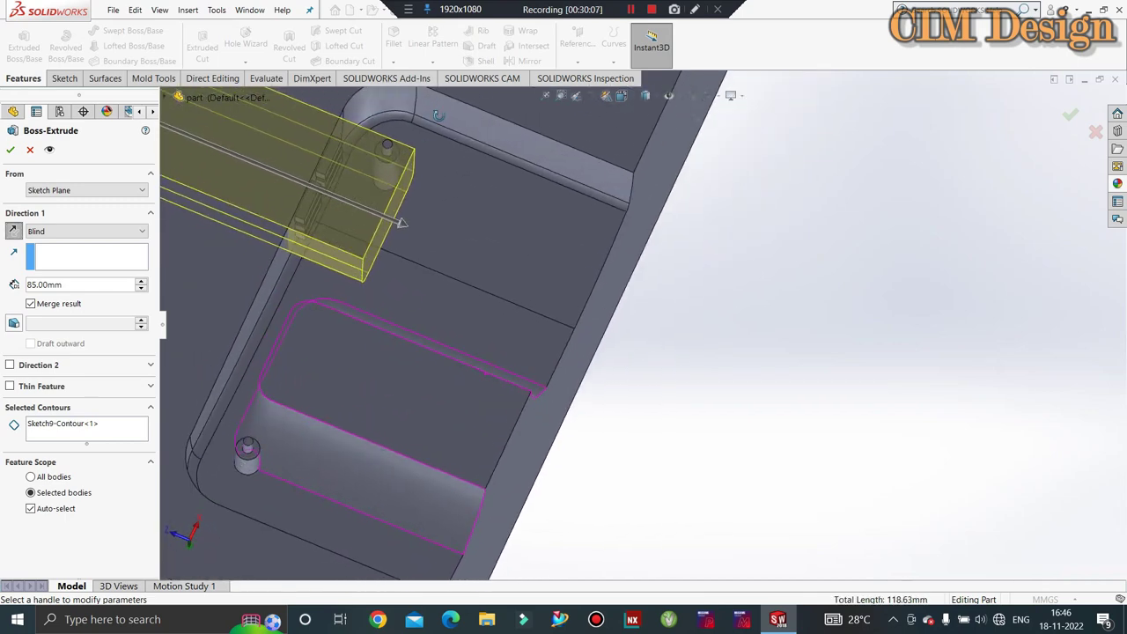
scroll(441, 195, "up", 3)
scroll(453, 201, "up", 3)
scroll(456, 201, "down", 3)
scroll(493, 264, "down", 3)
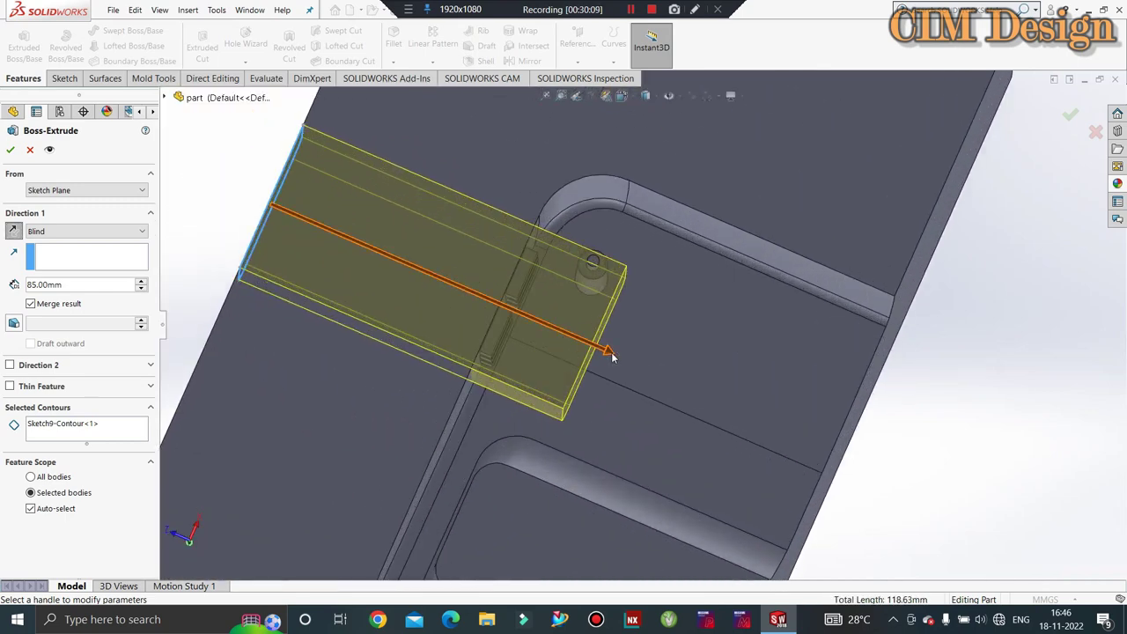
left_click(605, 345)
left_click(549, 323)
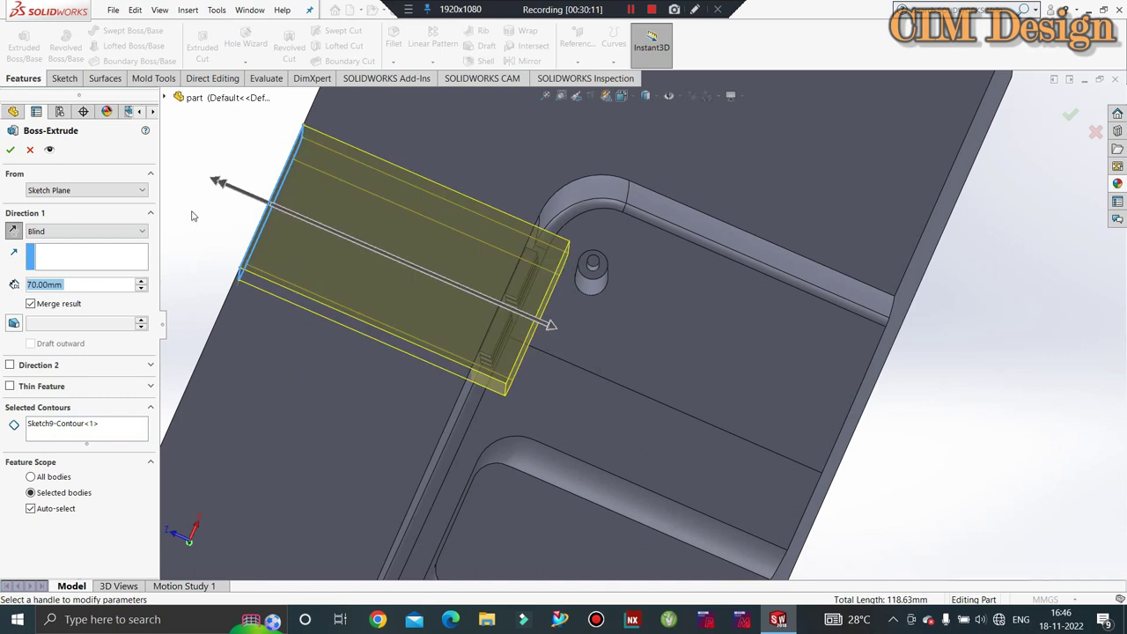
left_click(11, 152)
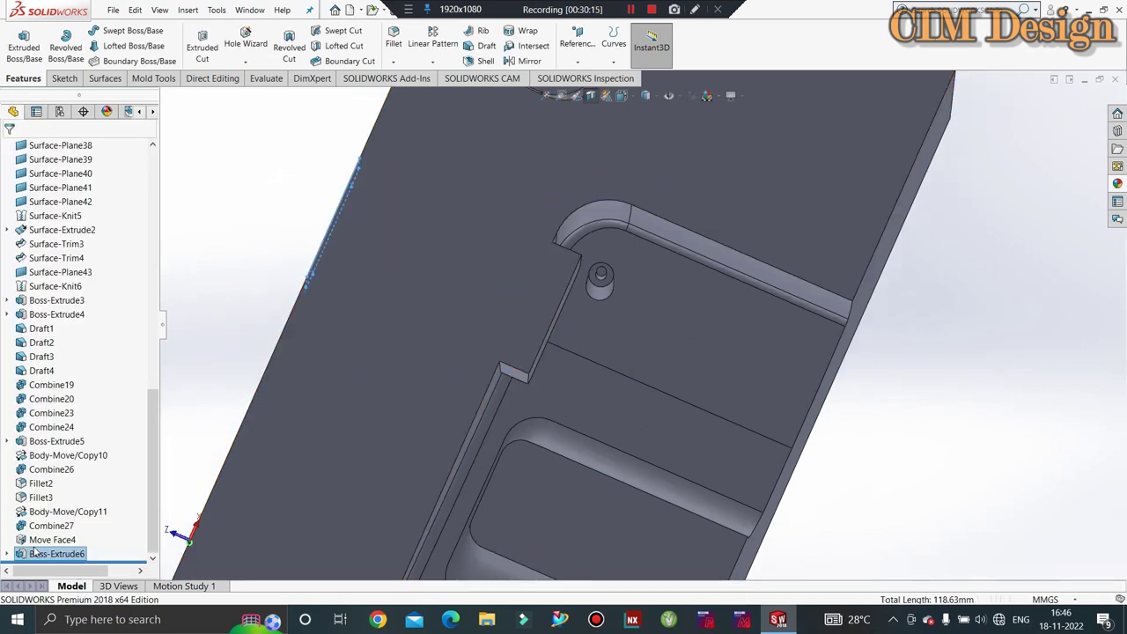
Step: Edit Boss-Extrude6 so Merge result is off, leaving the box a separate body
right_click(36, 553)
left_click(47, 376)
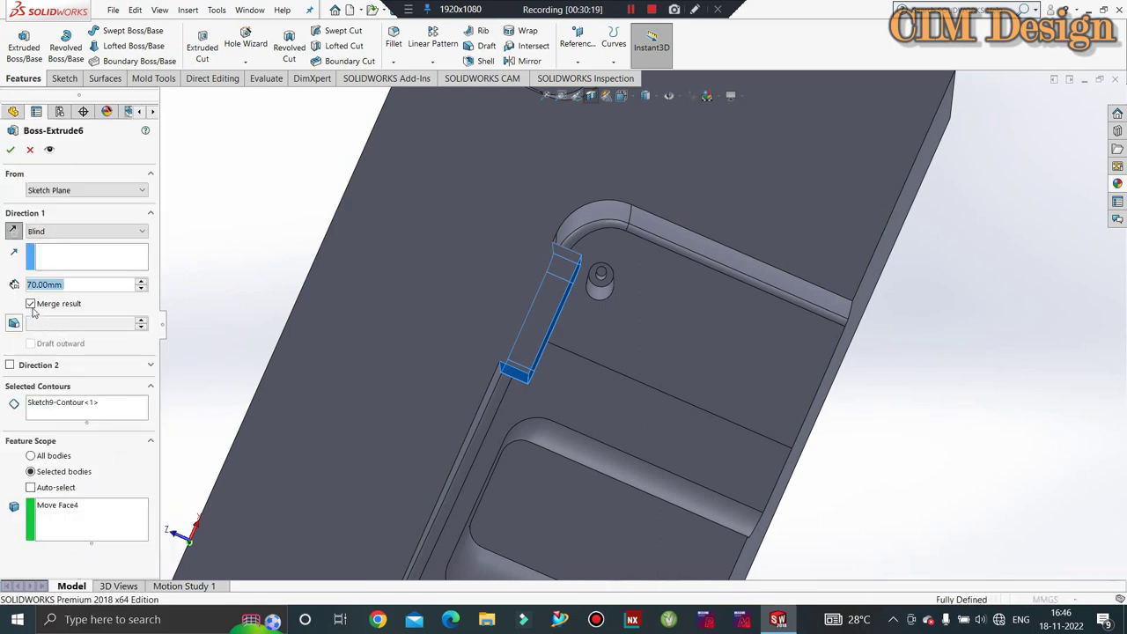
left_click(14, 151)
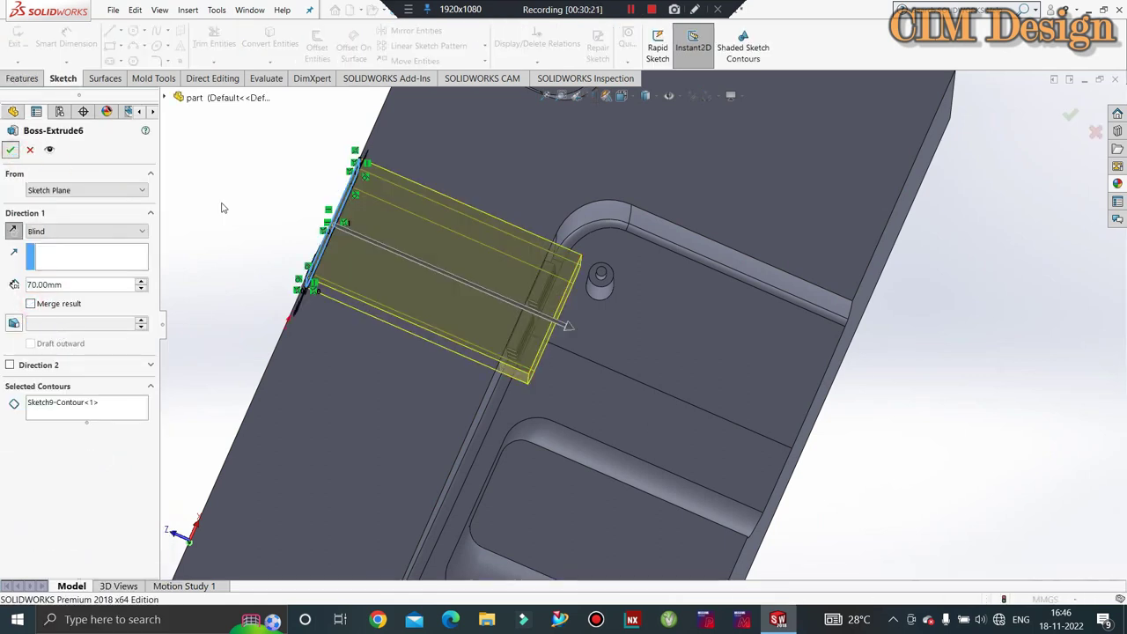
scroll(365, 225, "up", 5)
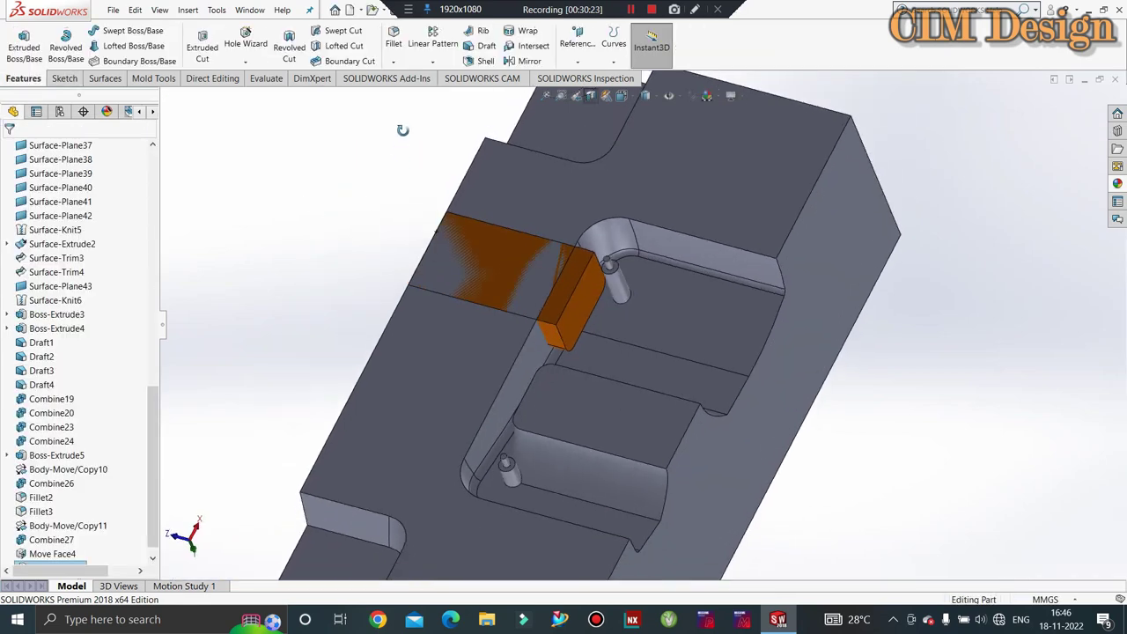
mouse_move(414, 226)
middle_mouse_down()
mouse_move(402, 103)
mouse_move(411, 155)
middle_mouse_up()
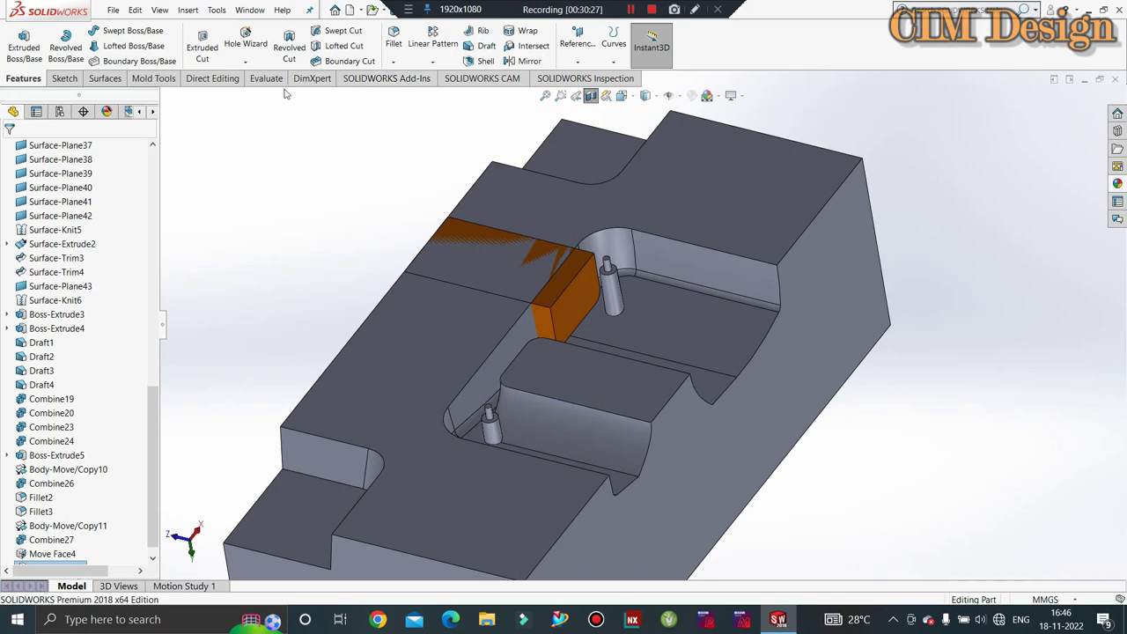
Step: Copy the Move Face4 block body in place with zero offset using Move/Copy Bodies
left_click(213, 78)
left_click(54, 46)
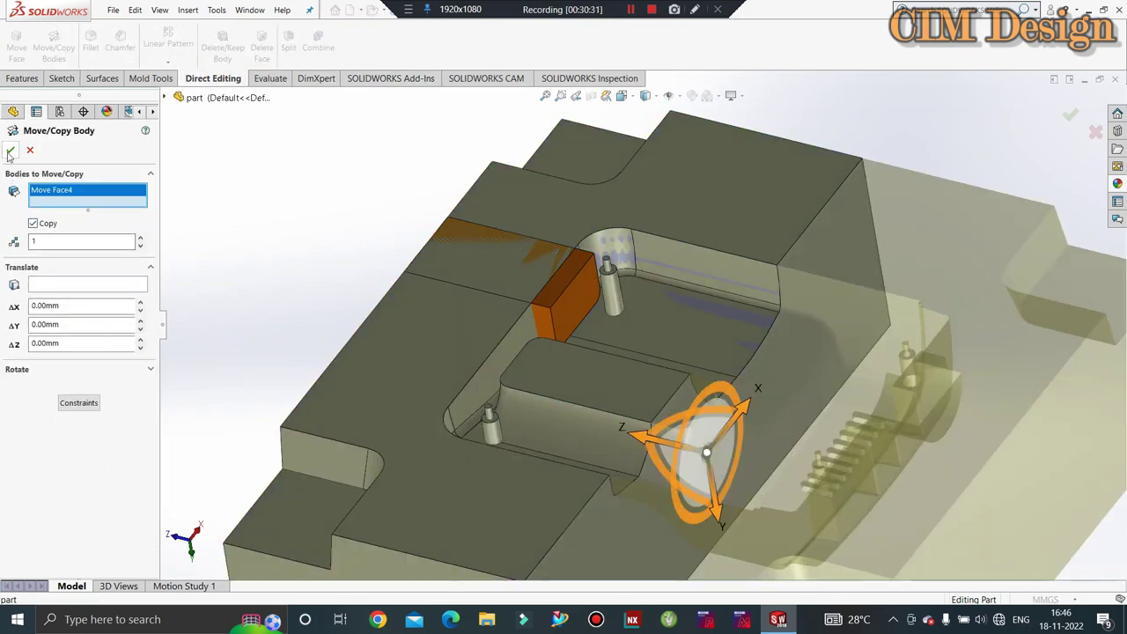
left_click(11, 150)
left_click(598, 312)
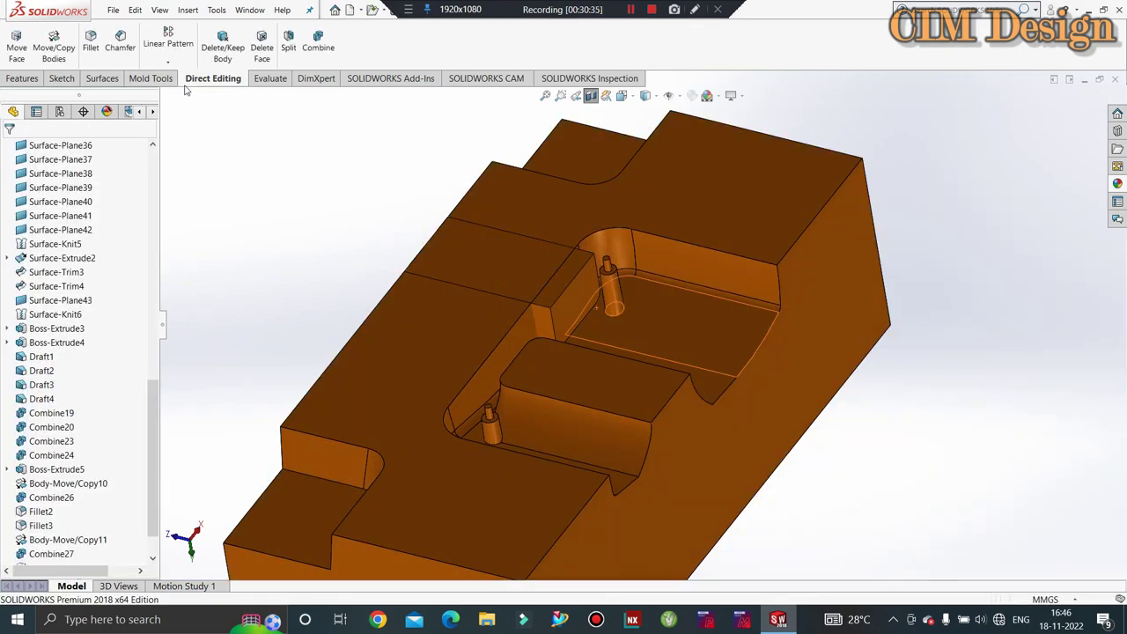
Step: Set up a Common combine of the copied block and Boss-Extrude6, clearing the mis-picked body list
left_click(318, 42)
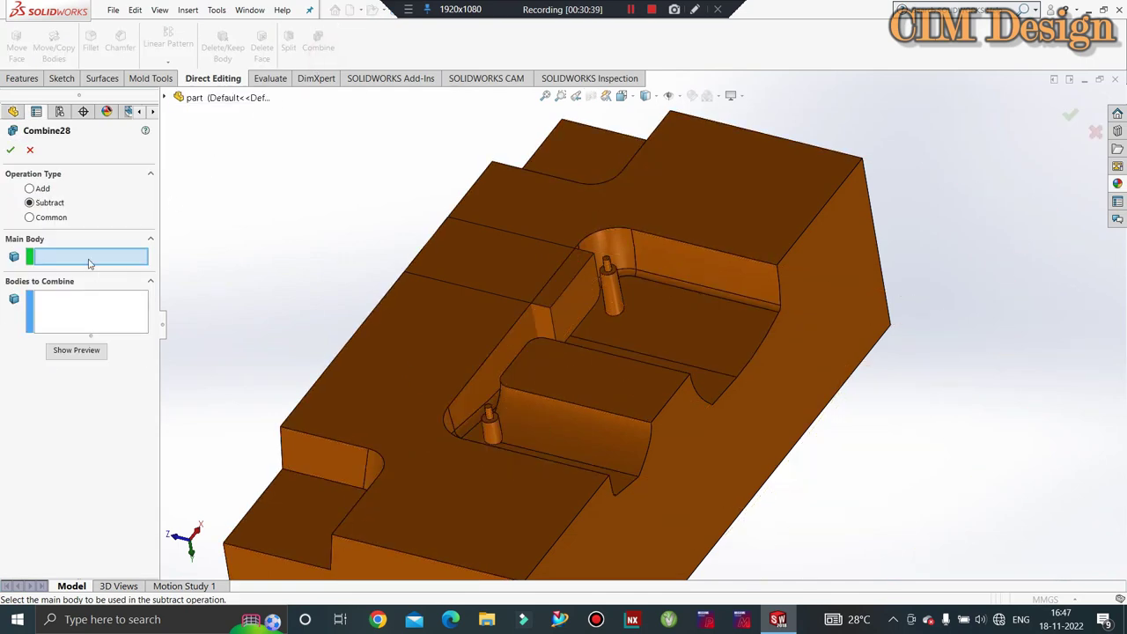
left_click(379, 456)
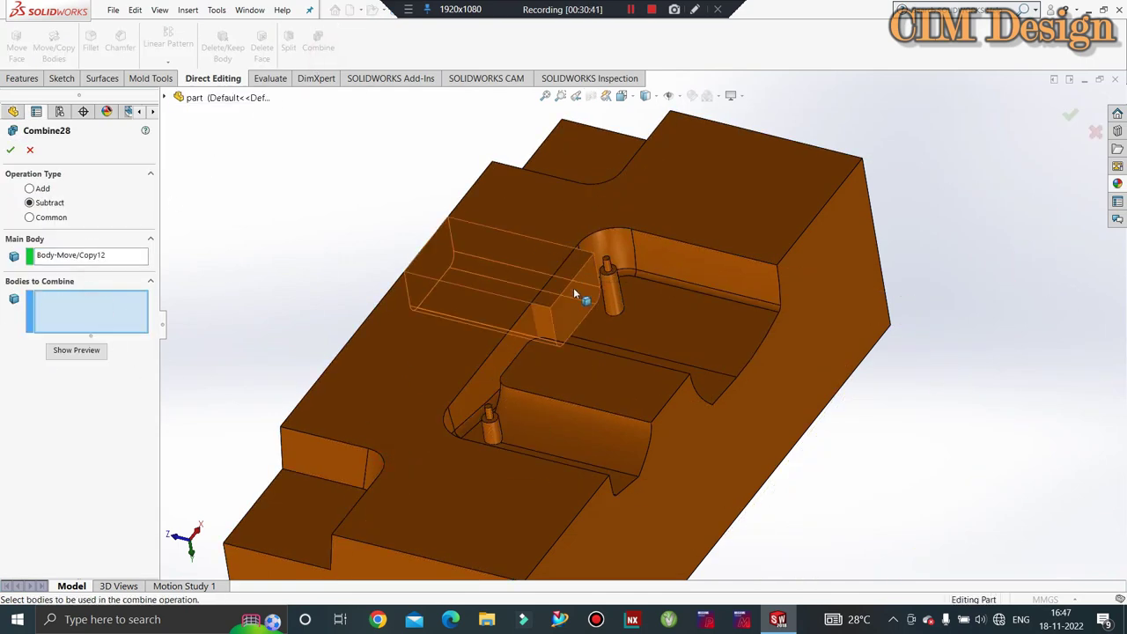
left_click(517, 308)
left_click(48, 221)
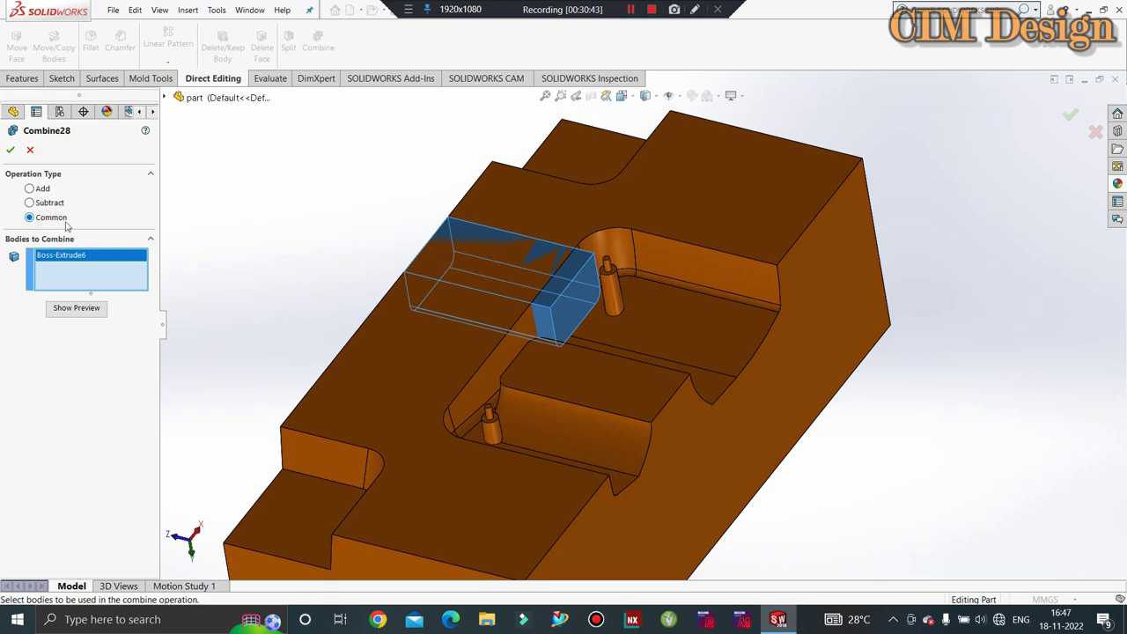
left_click(357, 330)
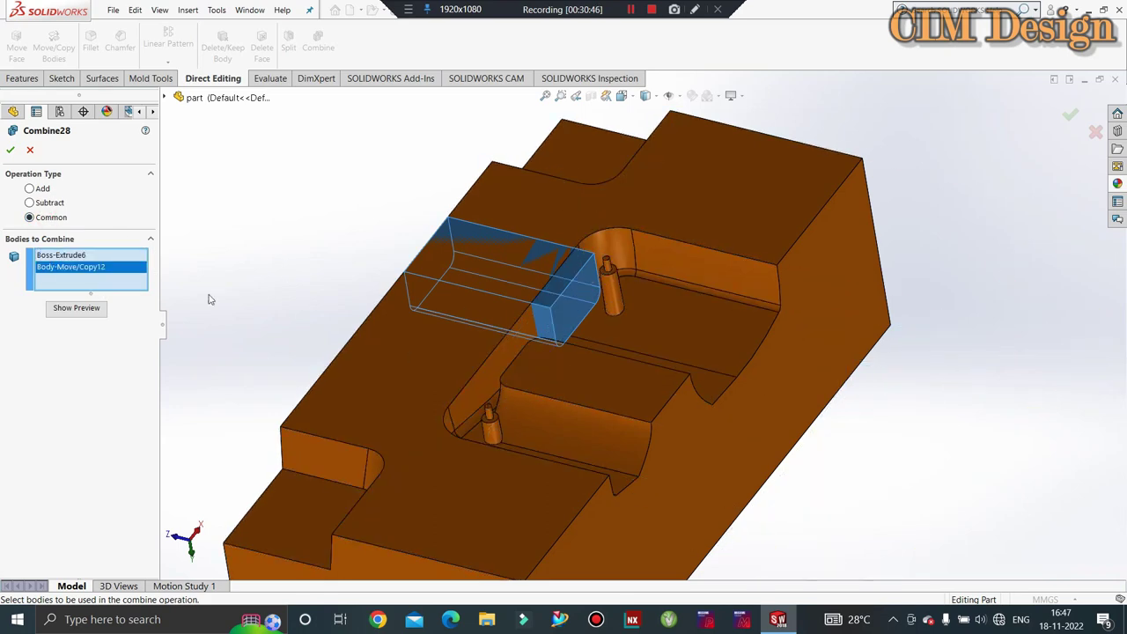
left_click(69, 256)
right_click(71, 257)
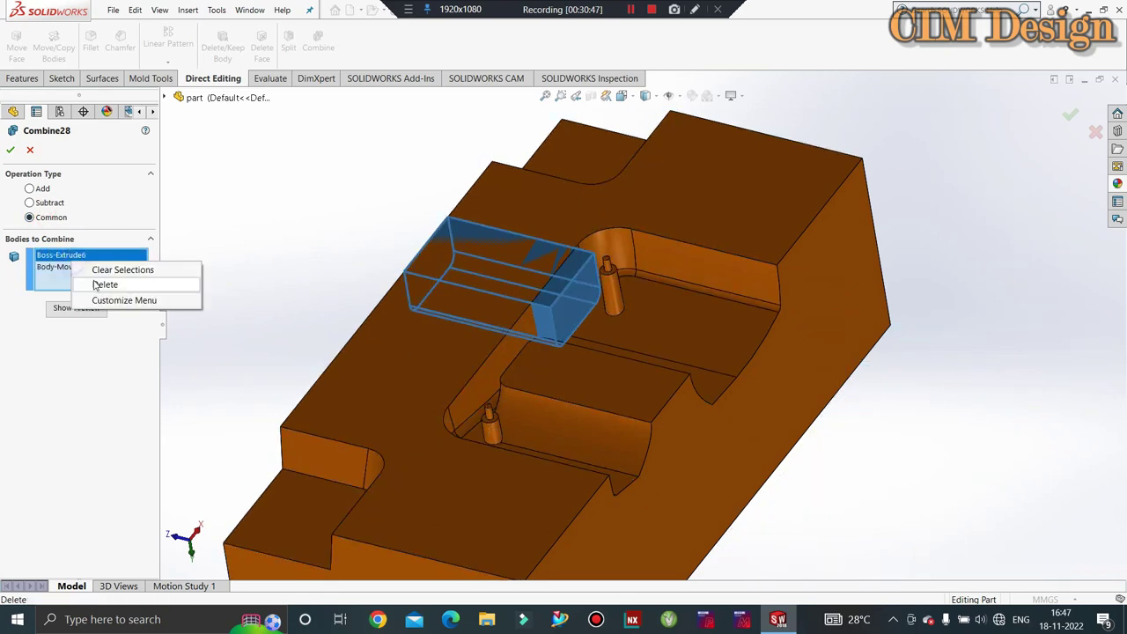
left_click(99, 284)
right_click(98, 288)
left_click(96, 275)
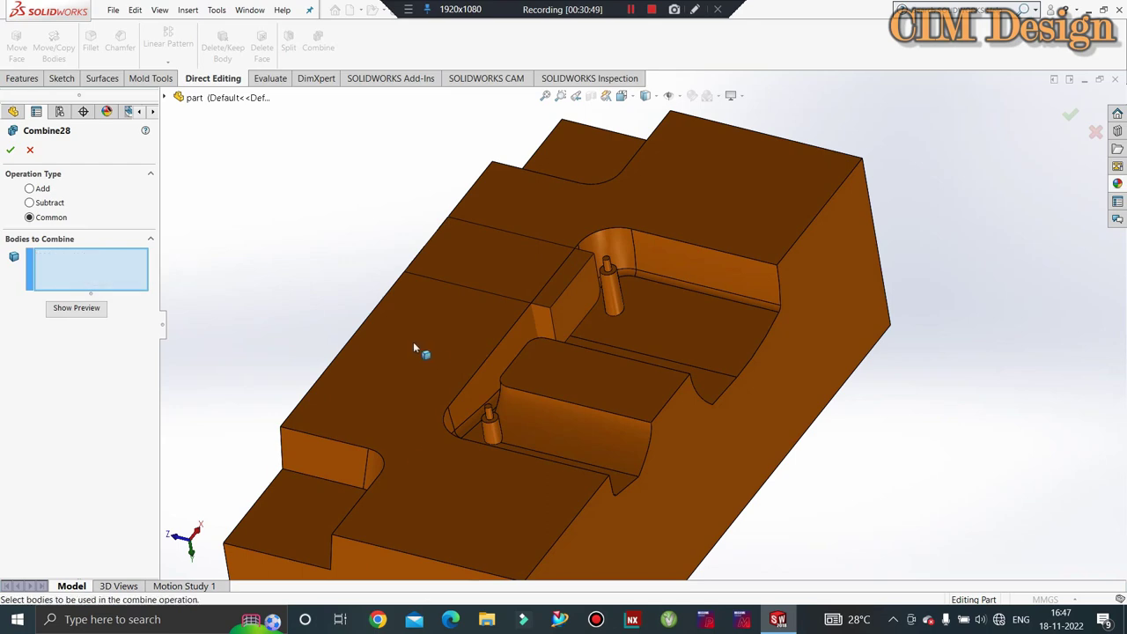
Step: Combine Body-Move/Copy12 and Boss-Extrude6 into the common-volume gate insert Combine28
left_click(436, 366)
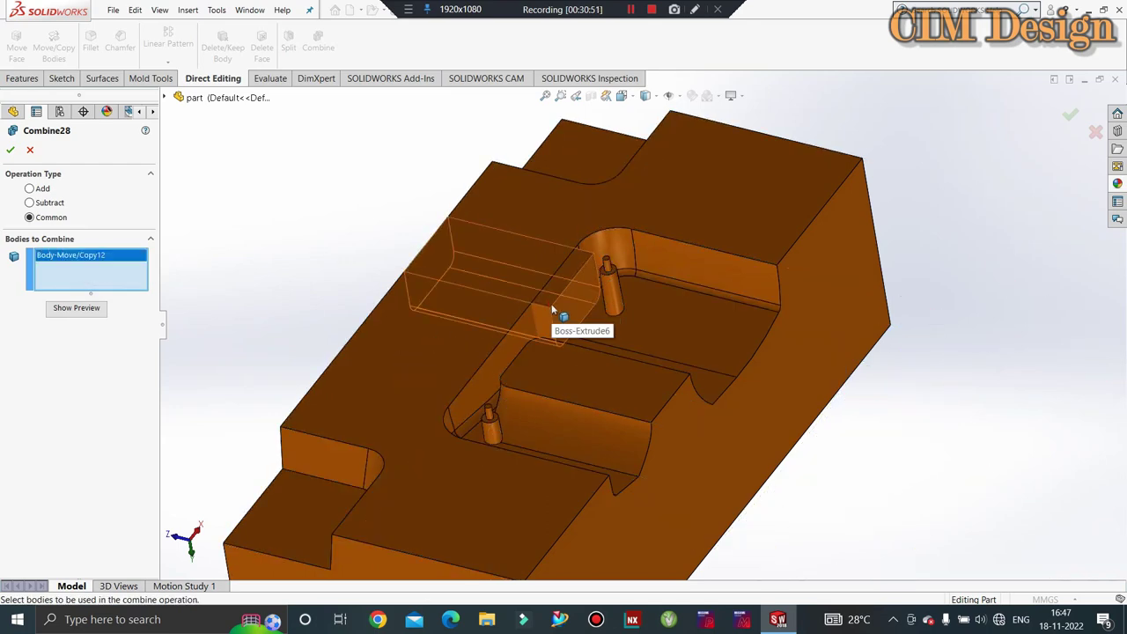
left_click(553, 309)
left_click(13, 152)
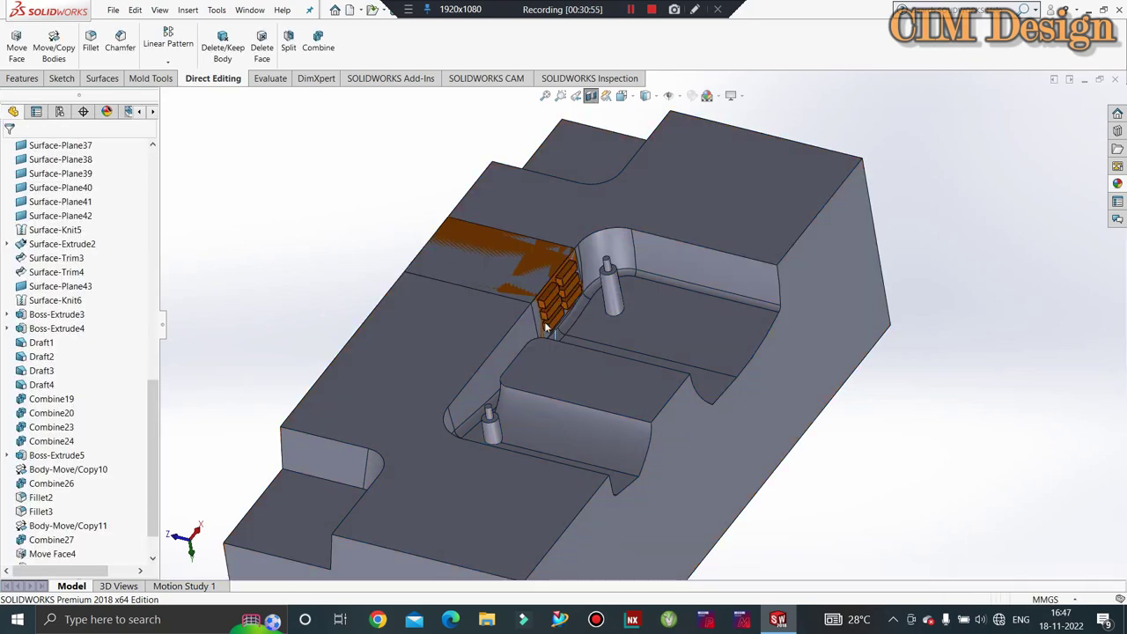
scroll(546, 328, "down", 2)
middle_click_drag(548, 327, 524, 256)
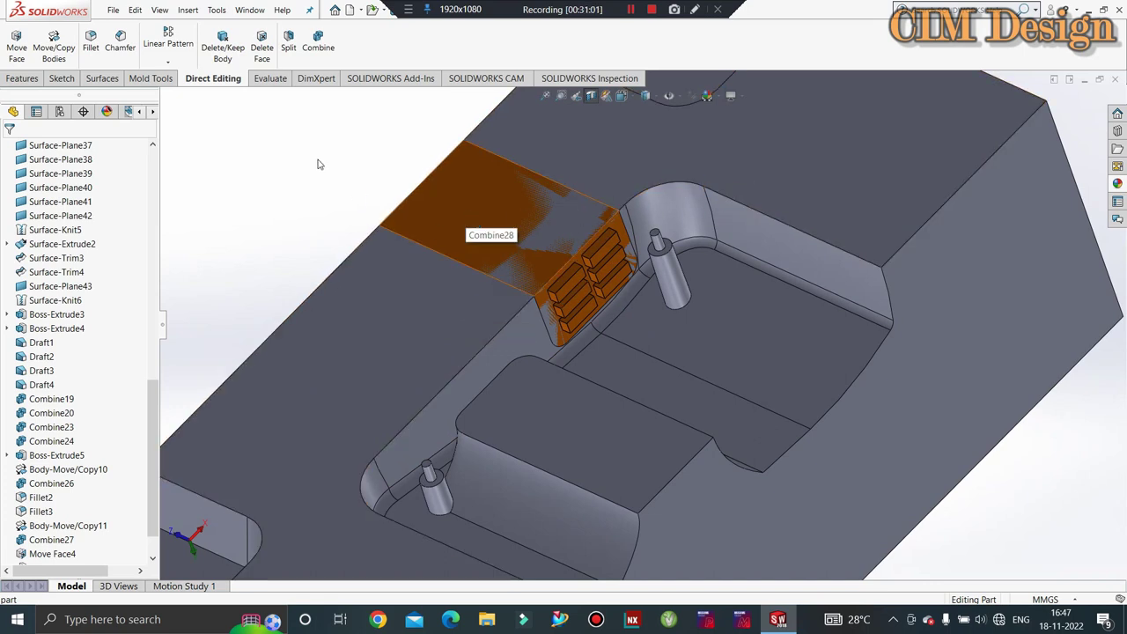
left_click(318, 41)
Step: Switch the combine to Subtract and cut the Combine28 insert out of Move Face4
left_click(50, 202)
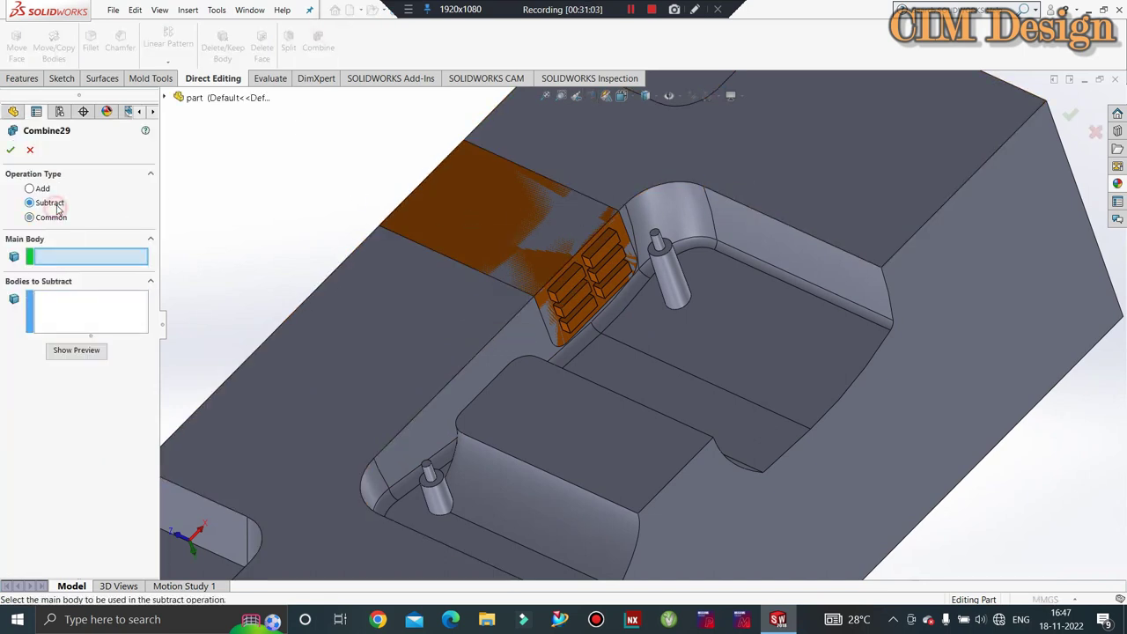
left_click(793, 441)
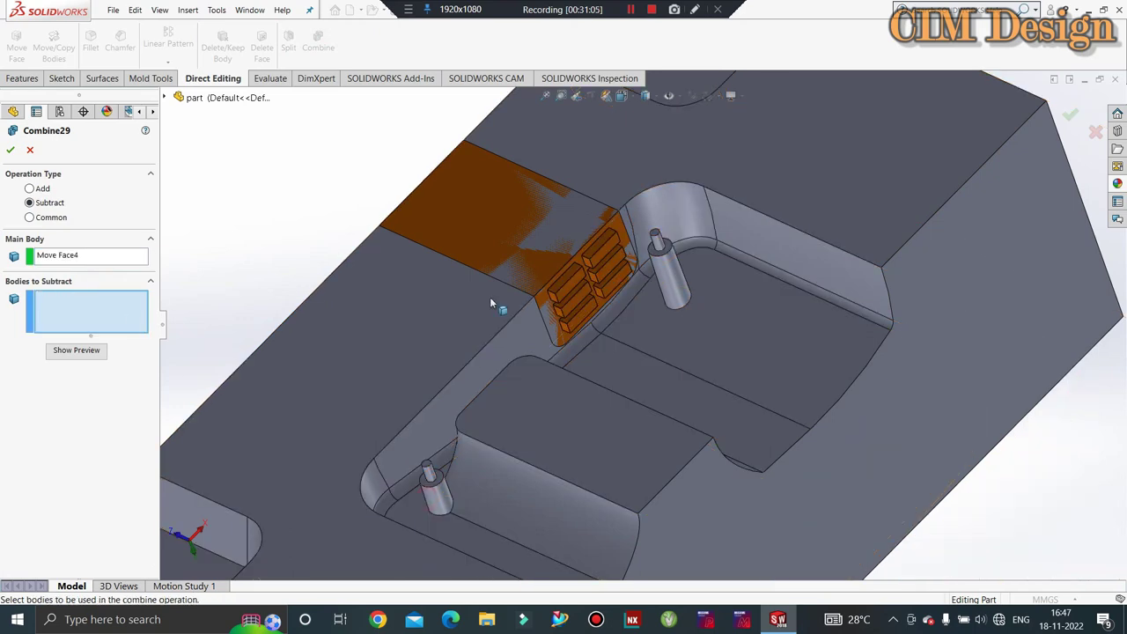
left_click(586, 278)
left_click(9, 149)
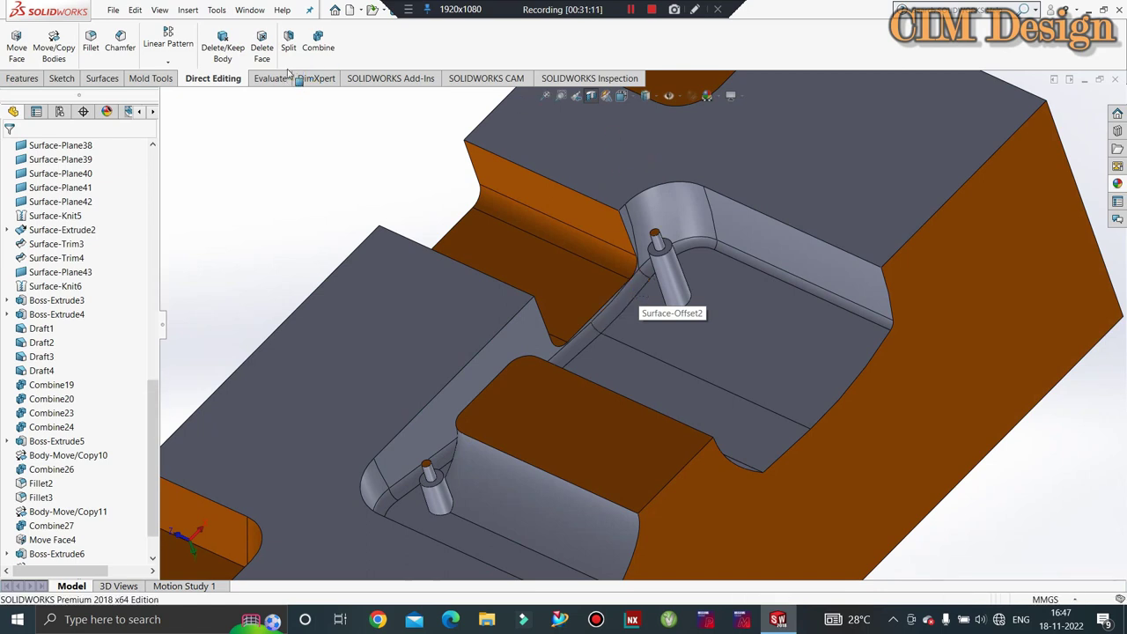
Step: Copy the Combine28 insert body in place with zero offset
left_click(54, 42)
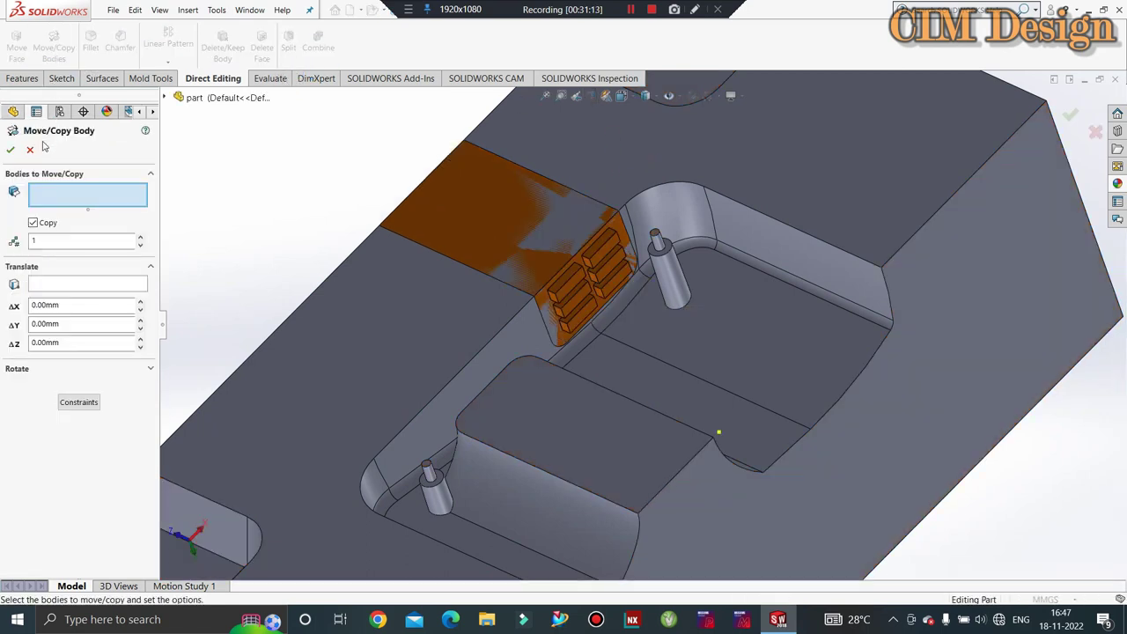
left_click(615, 282)
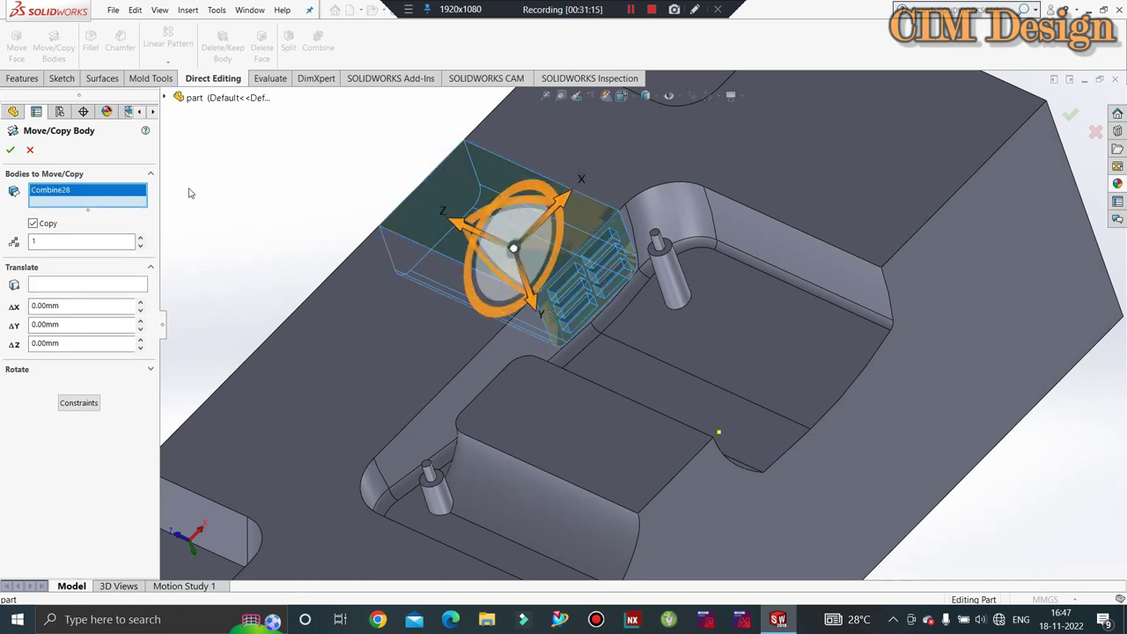
left_click(10, 151)
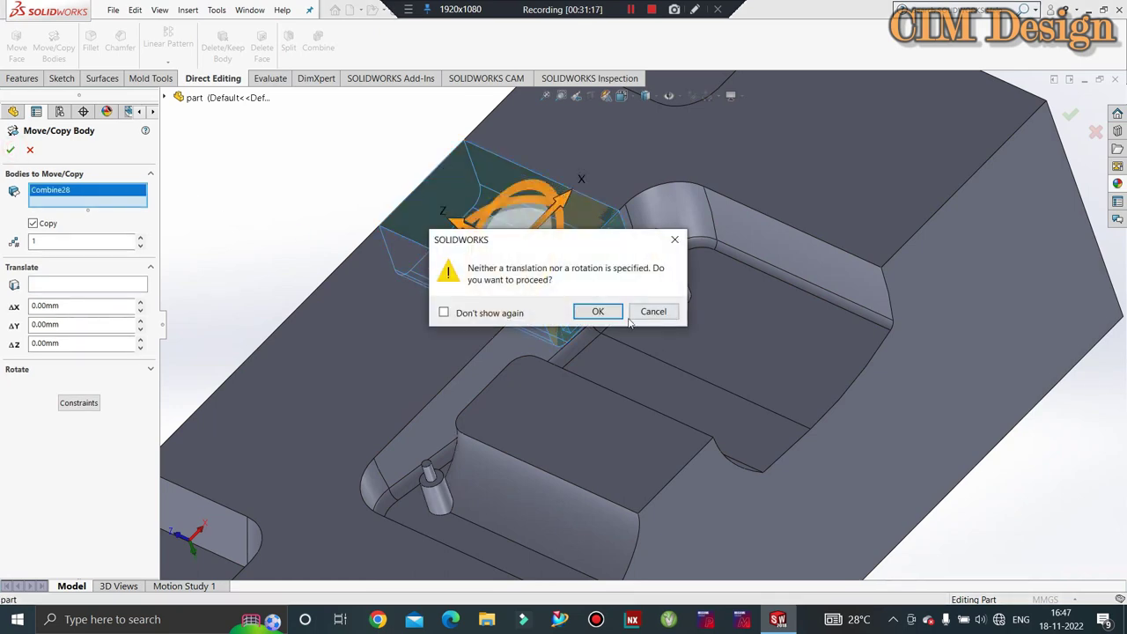
left_click(600, 313)
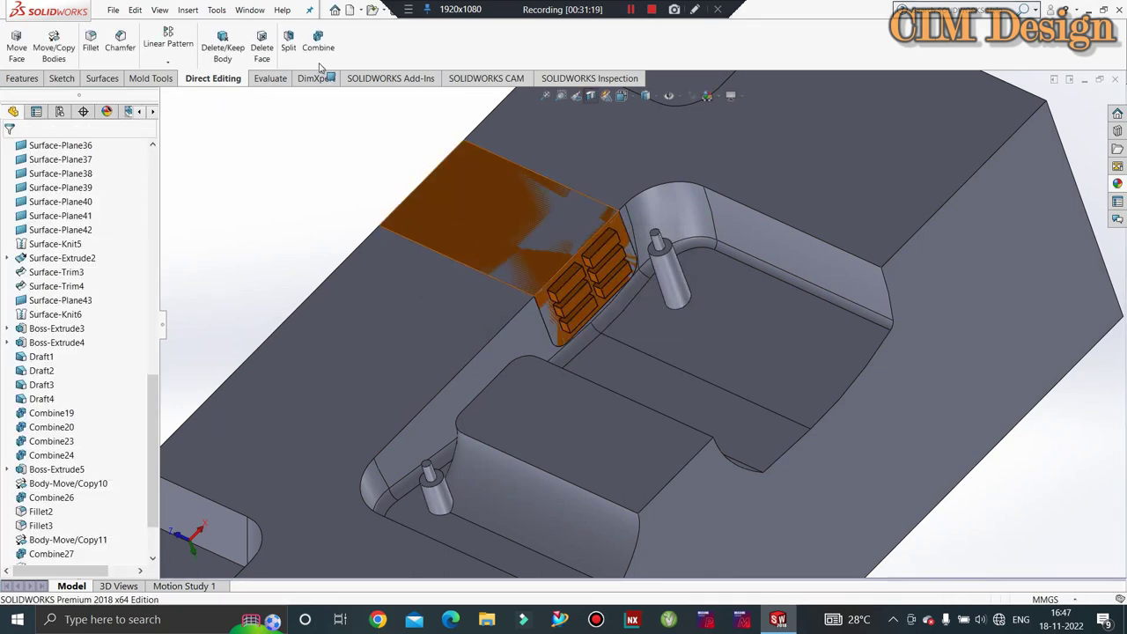
Step: Subtract the insert copy from Move Face4, cutting the gate pocket while keeping Combine28
left_click(318, 41)
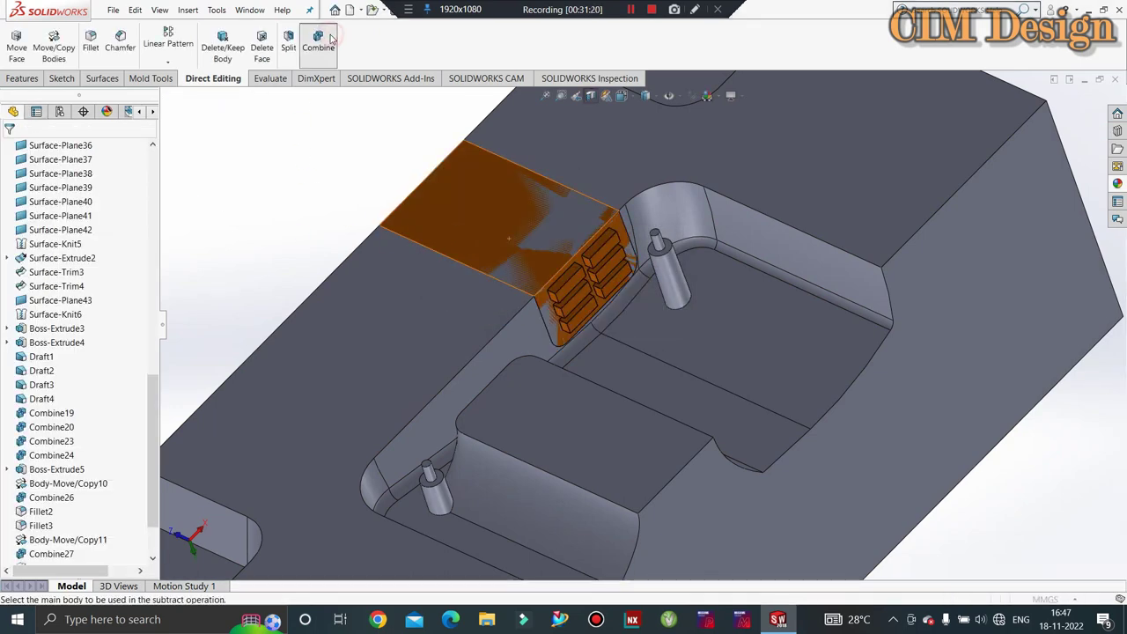
left_click(245, 416)
left_click(578, 314)
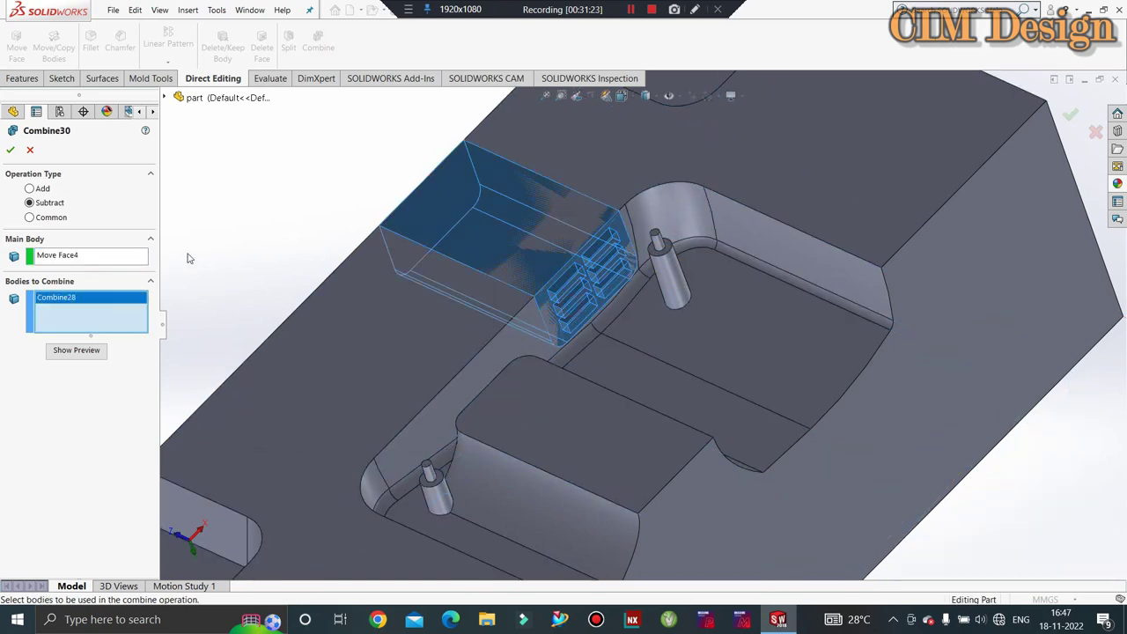
left_click(10, 152)
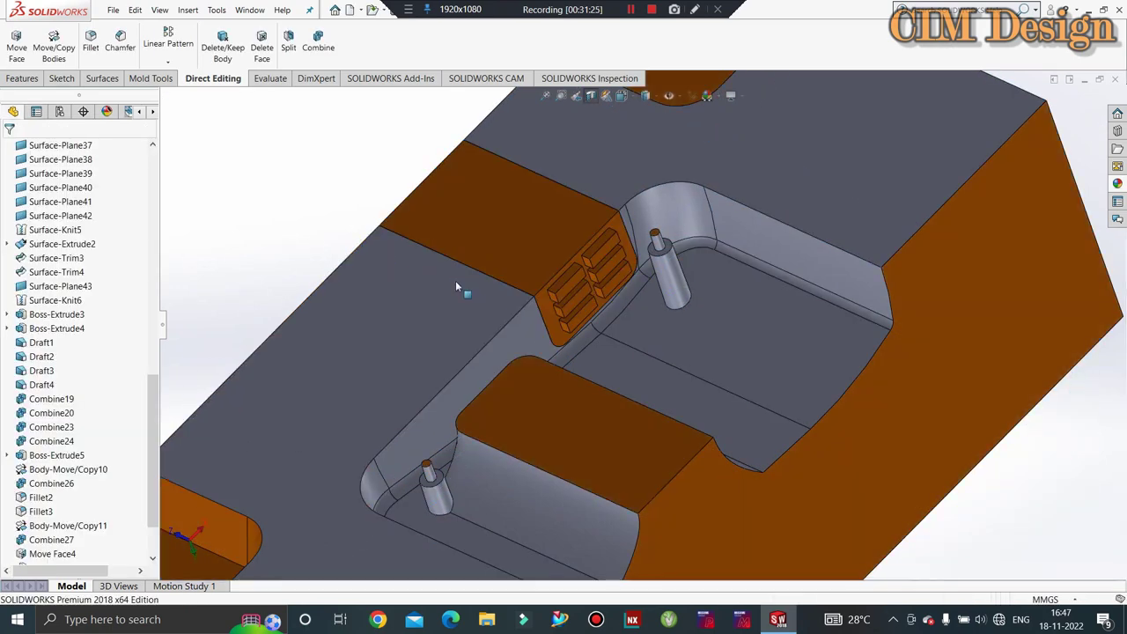
mouse_move(456, 286)
middle_mouse_down()
mouse_move(643, 472)
mouse_move(583, 259)
middle_mouse_up()
Step: Try context menus on the block's faces, then turn the view to look into the cavity
scroll(627, 240, "up", 2)
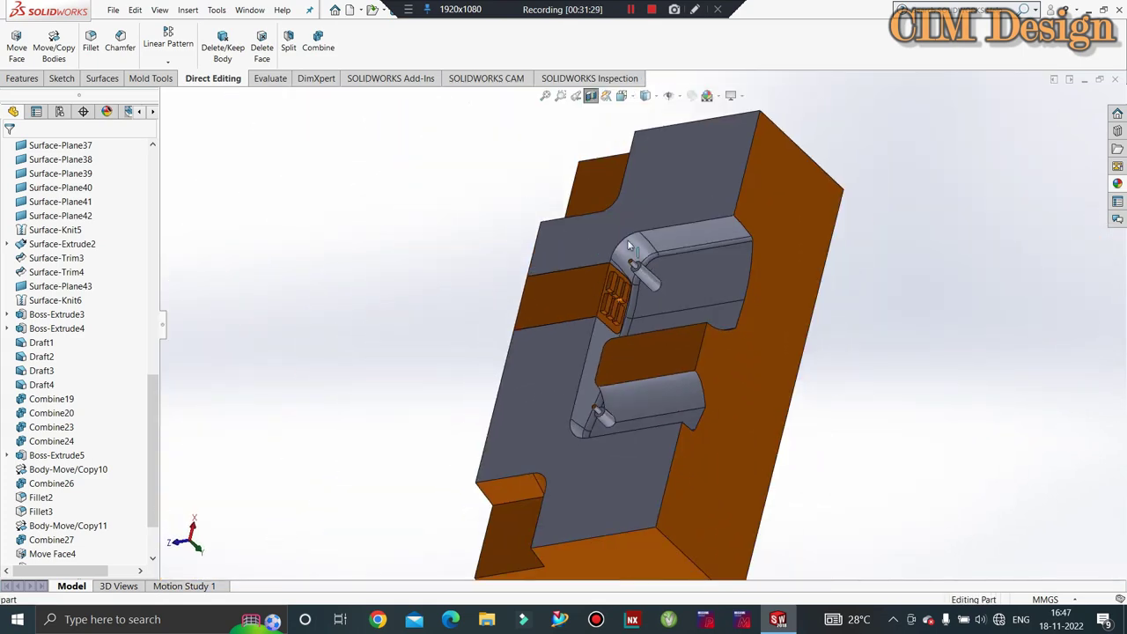
right_click(757, 210)
left_click(410, 141)
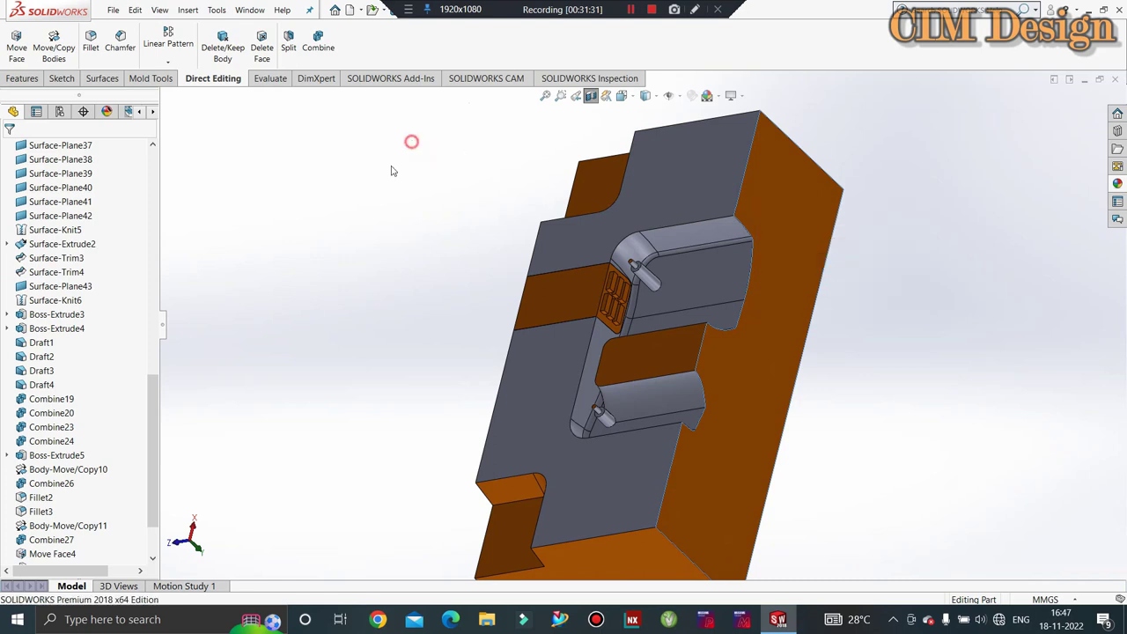
scroll(97, 229, "up", 5)
scroll(97, 229, "up", 8)
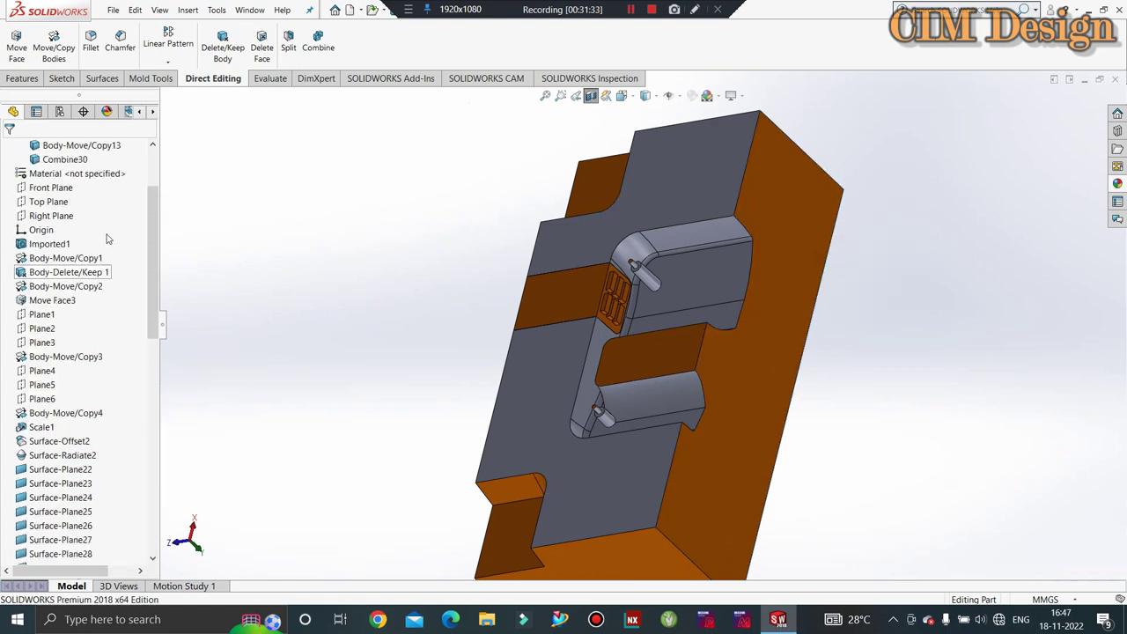
right_click(775, 181)
left_click(703, 176)
right_click(703, 180)
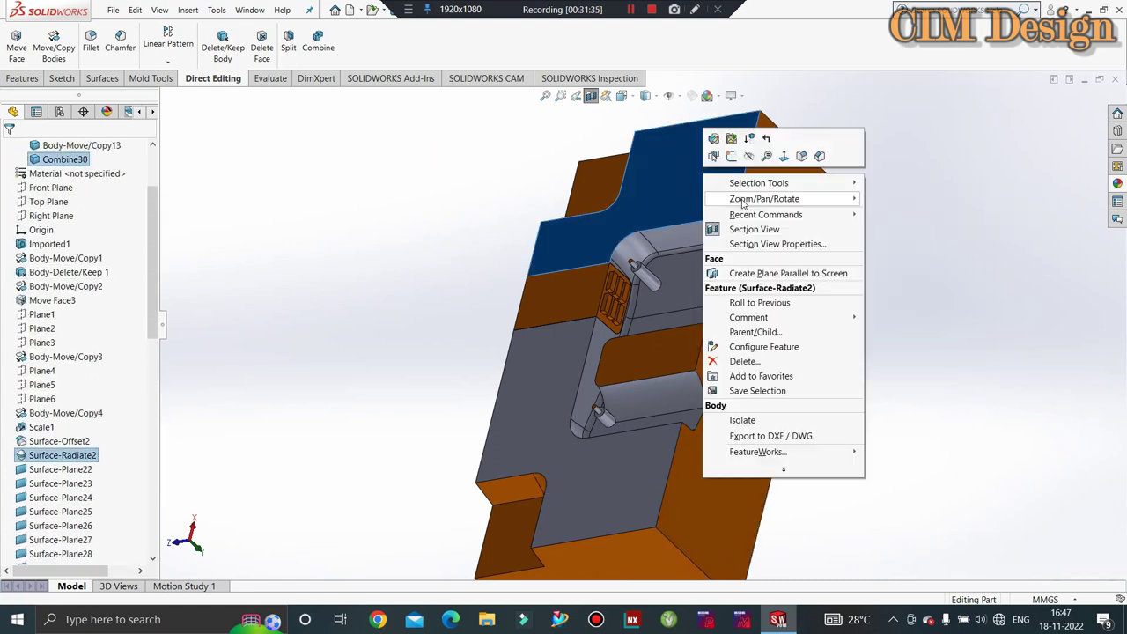
key("Escape")
left_click(535, 207)
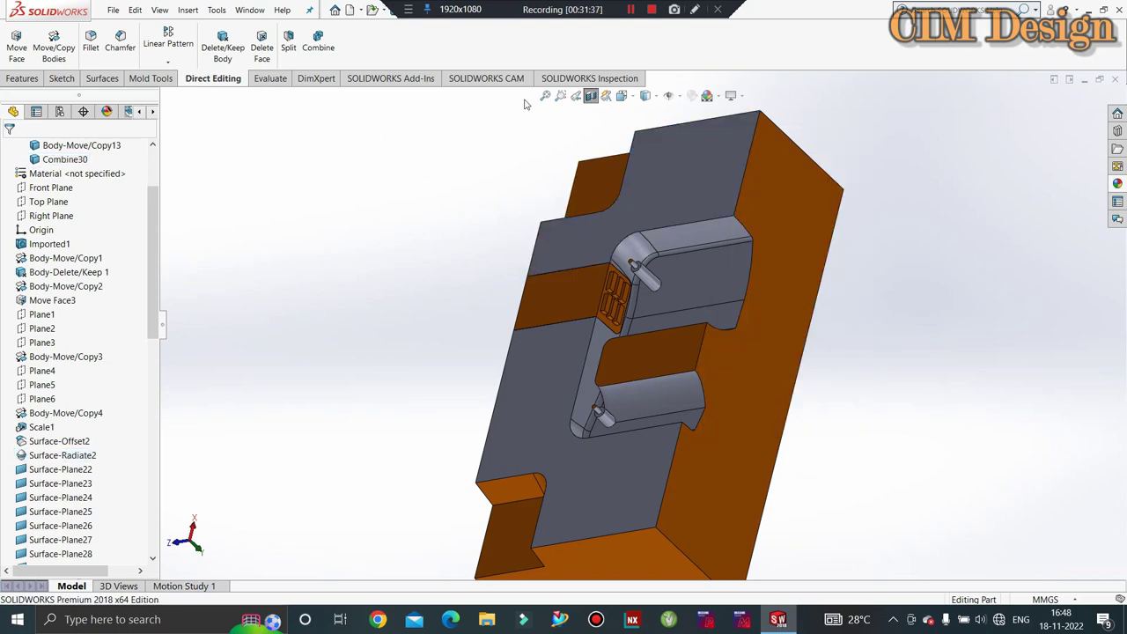
left_click(590, 93)
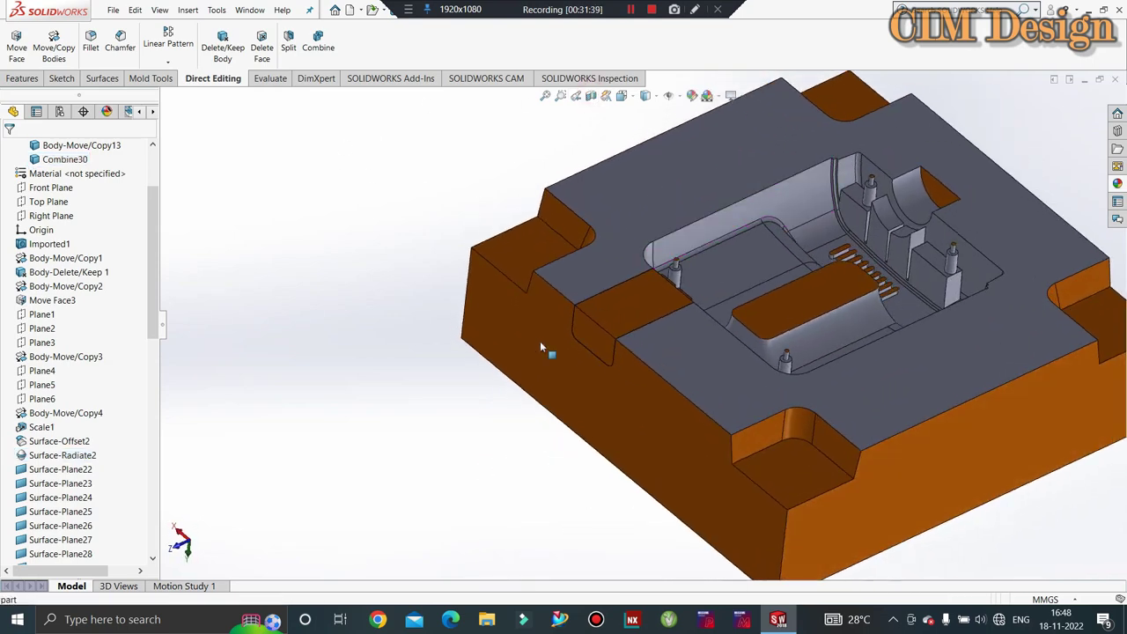
Step: Apply a Face appearance to the orange side face to recolour it grey
left_click(501, 349)
right_click(497, 346)
left_click(606, 310)
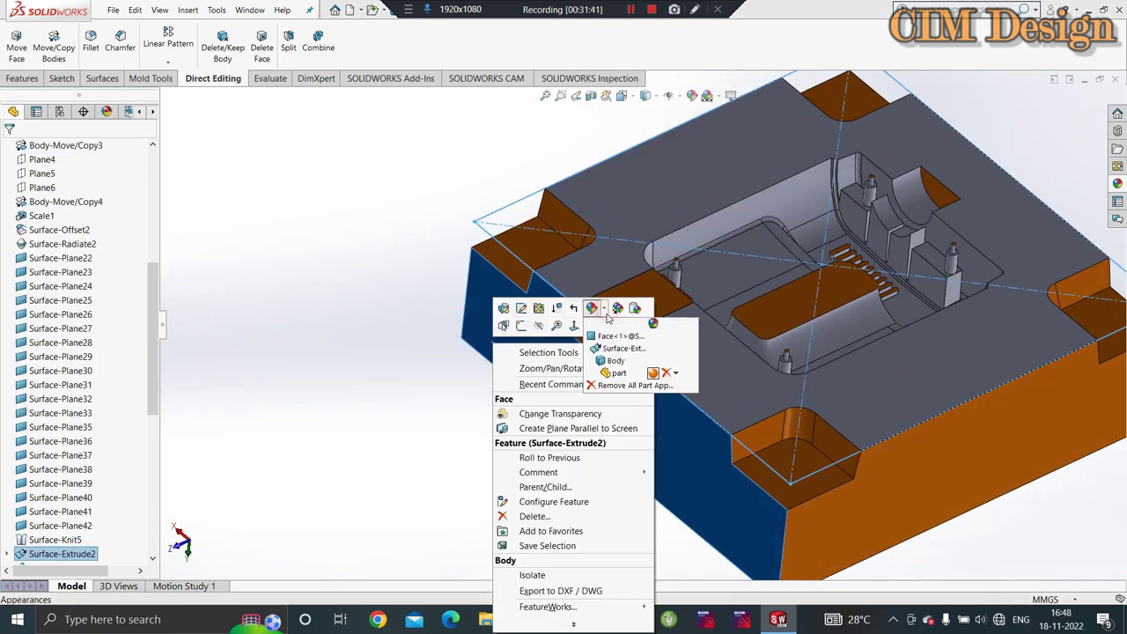
left_click(608, 362)
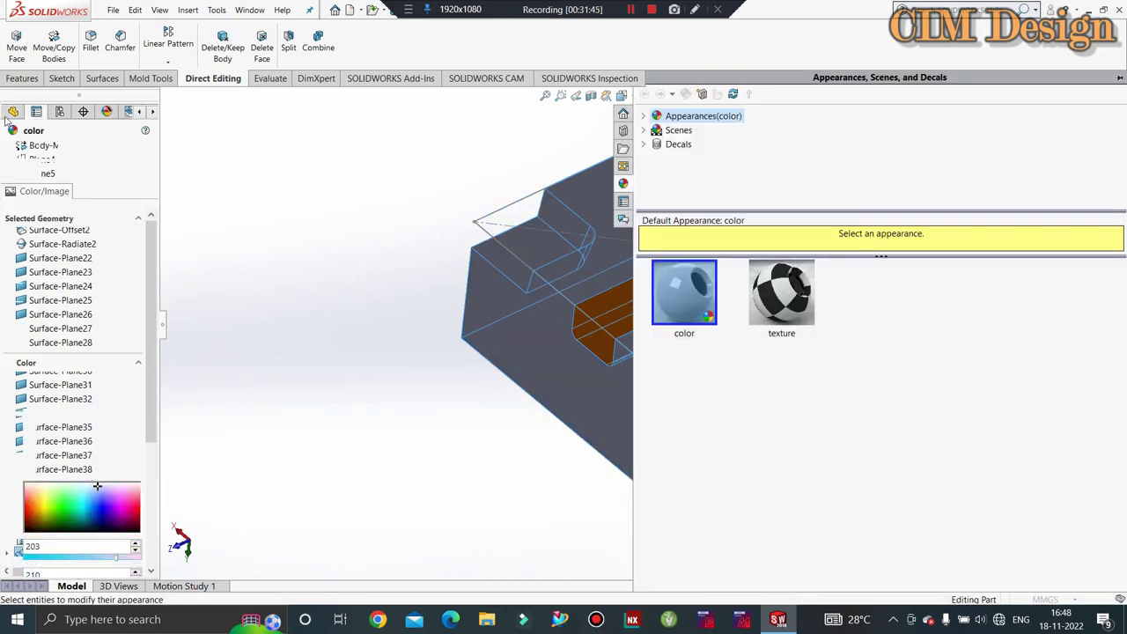
Step: Hide the leftover Sketch5 outline around the mold block
scroll(330, 190, "down", 5)
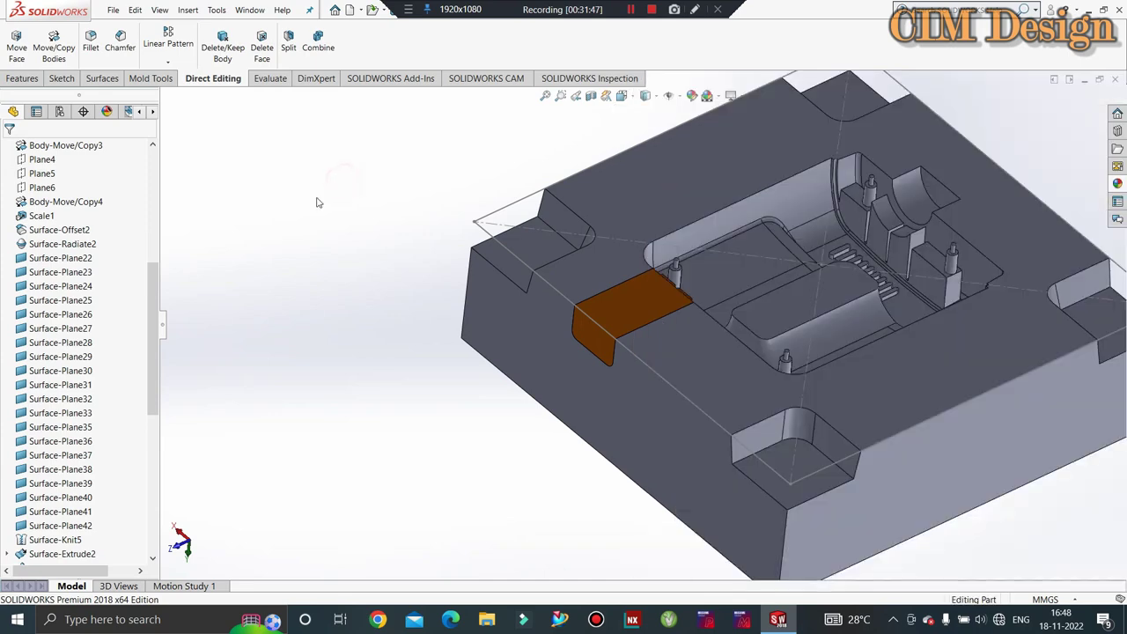
scroll(414, 212, "up", 5)
scroll(546, 247, "down", 4)
scroll(614, 275, "up", 1)
right_click(614, 276)
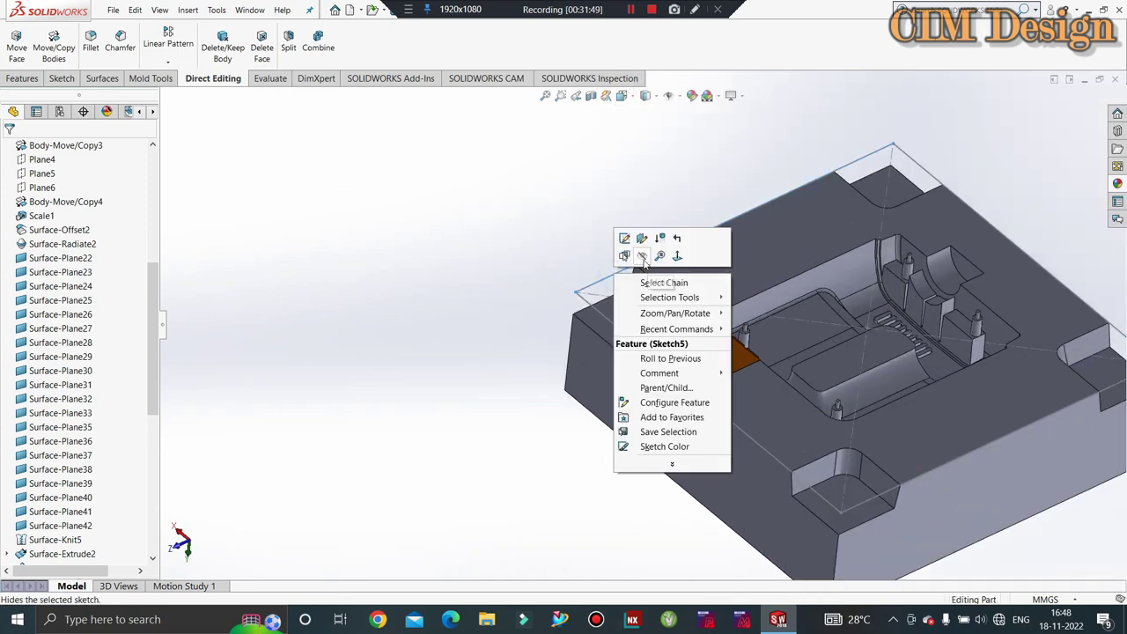
left_click(503, 239)
Step: Orbit and zoom around the block to inspect the cavity and orange gate insert
mouse_move(611, 247)
middle_mouse_down()
mouse_move(751, 384)
mouse_move(710, 210)
middle_mouse_up()
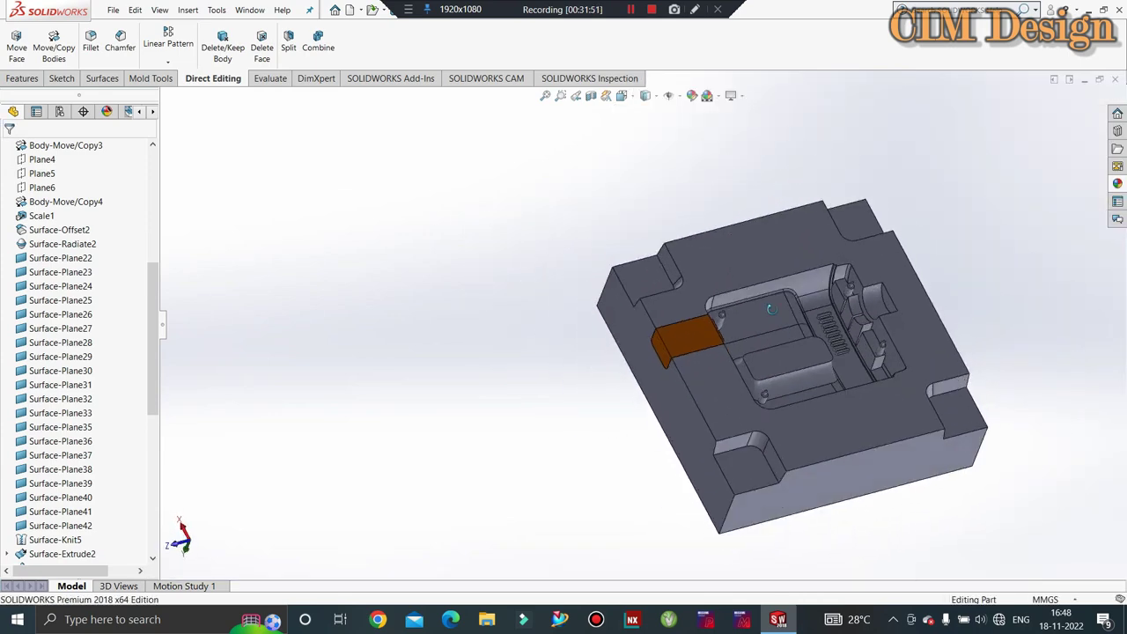
mouse_move(709, 496)
middle_mouse_down()
mouse_move(927, 221)
mouse_move(946, 390)
mouse_move(936, 337)
mouse_move(1004, 269)
mouse_move(791, 333)
mouse_move(826, 106)
mouse_move(702, 149)
mouse_move(702, 167)
mouse_move(684, 138)
middle_mouse_up()
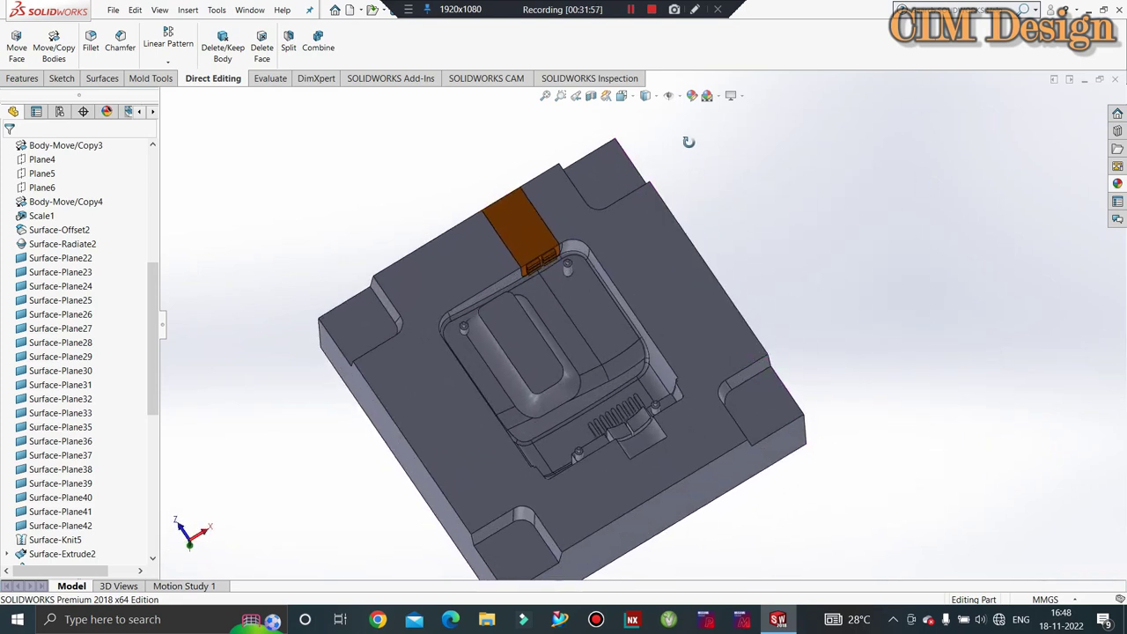
scroll(499, 263, "down", 3)
scroll(579, 287, "down", 2)
mouse_move(579, 287)
middle_mouse_down()
mouse_move(583, 176)
mouse_move(438, 324)
middle_mouse_up()
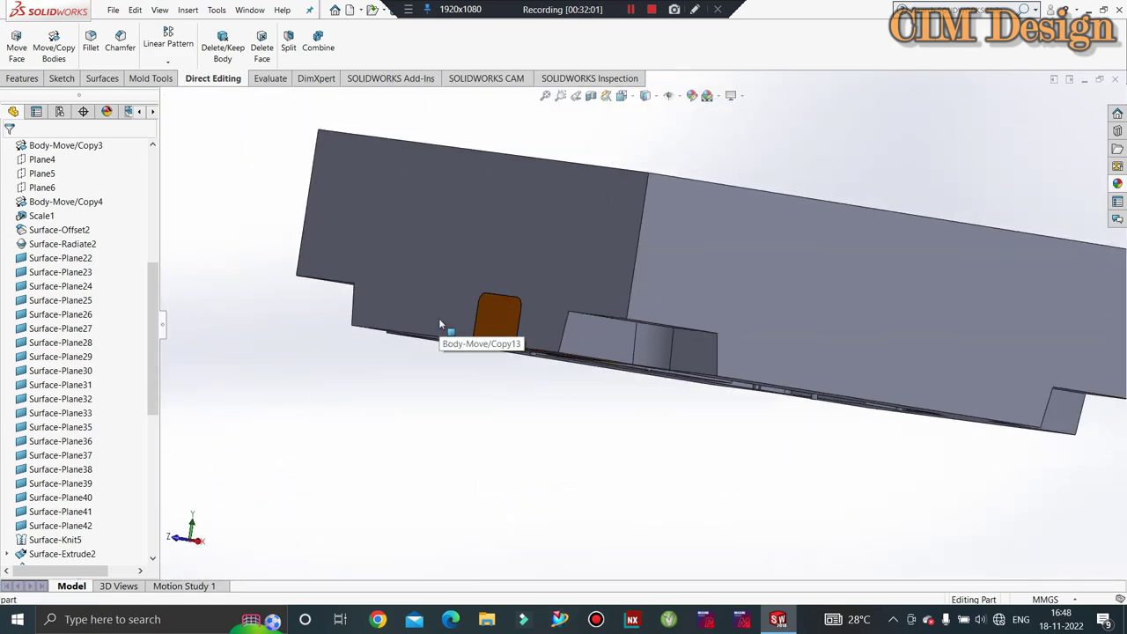
middle_click_drag(441, 324, 481, 338)
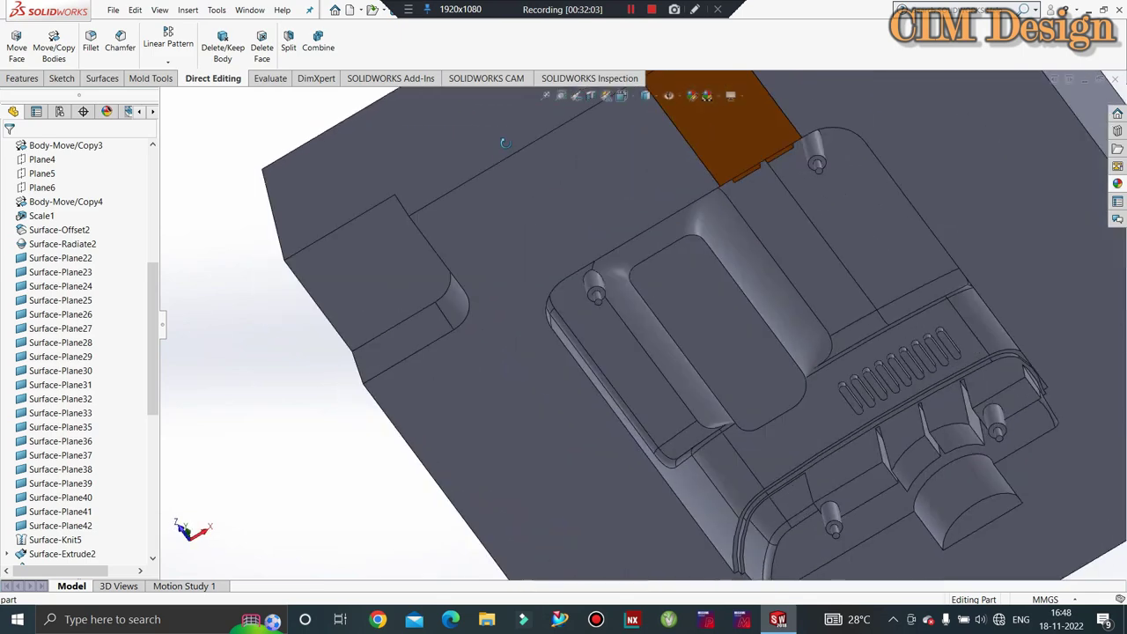
middle_click_drag(681, 276, 782, 224)
scroll(782, 225, "down", 3)
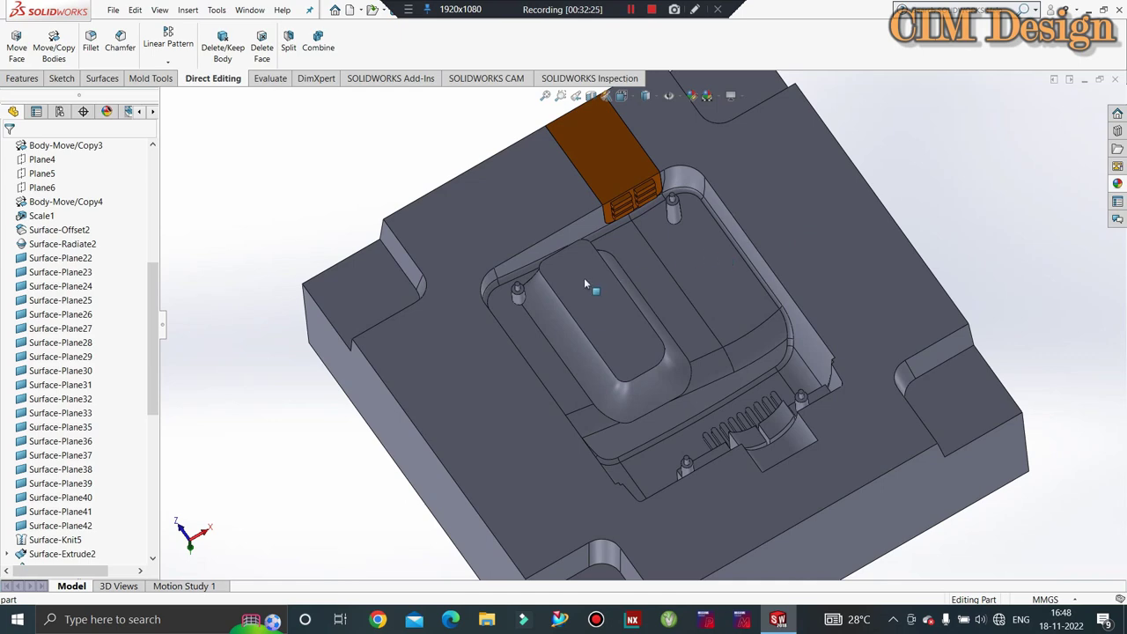
mouse_move(589, 290)
middle_mouse_down()
mouse_move(735, 319)
mouse_move(732, 215)
mouse_move(851, 233)
mouse_move(631, 311)
middle_mouse_up()
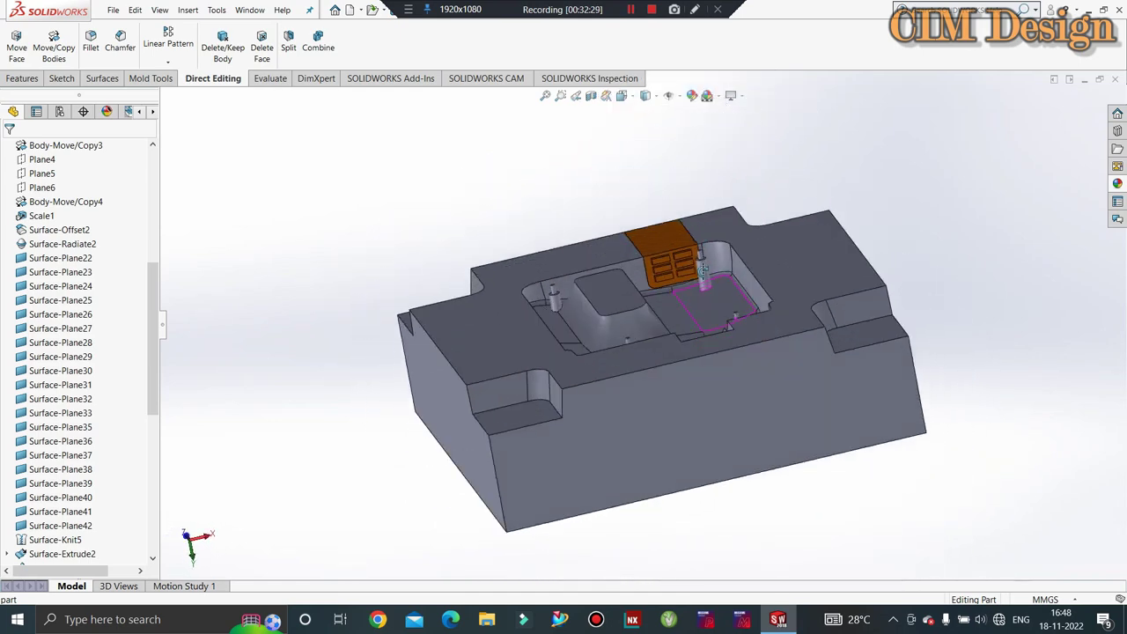
middle_click_drag(720, 282, 665, 231)
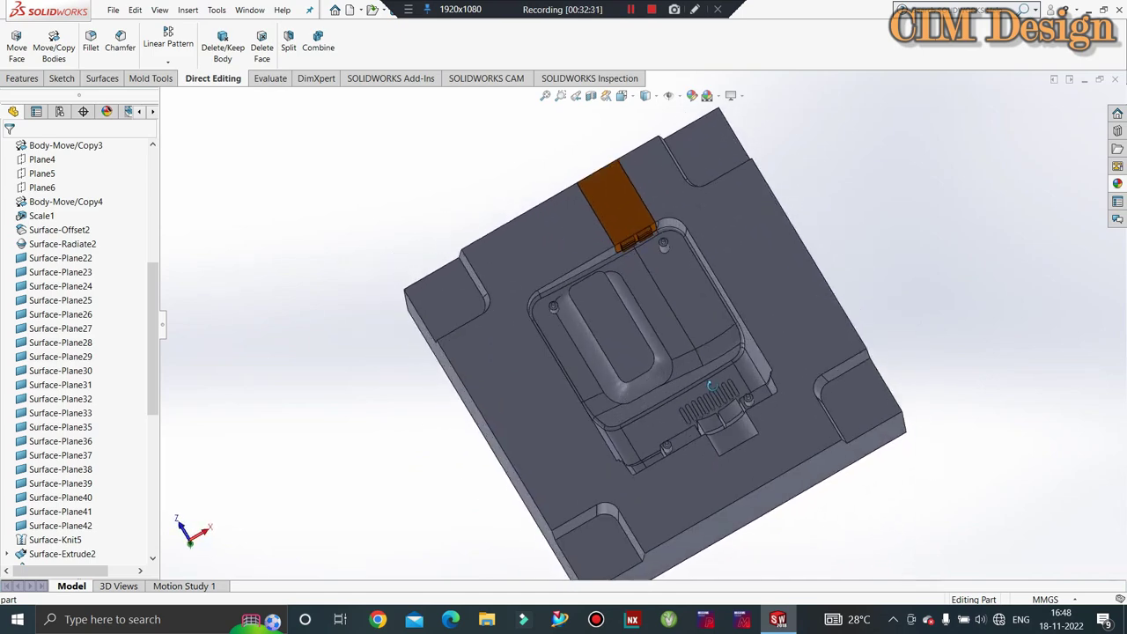
scroll(663, 227, "up", 3)
Step: Show the hidden Scale1 and Combine27 mold bodies again
key("ctrl+7")
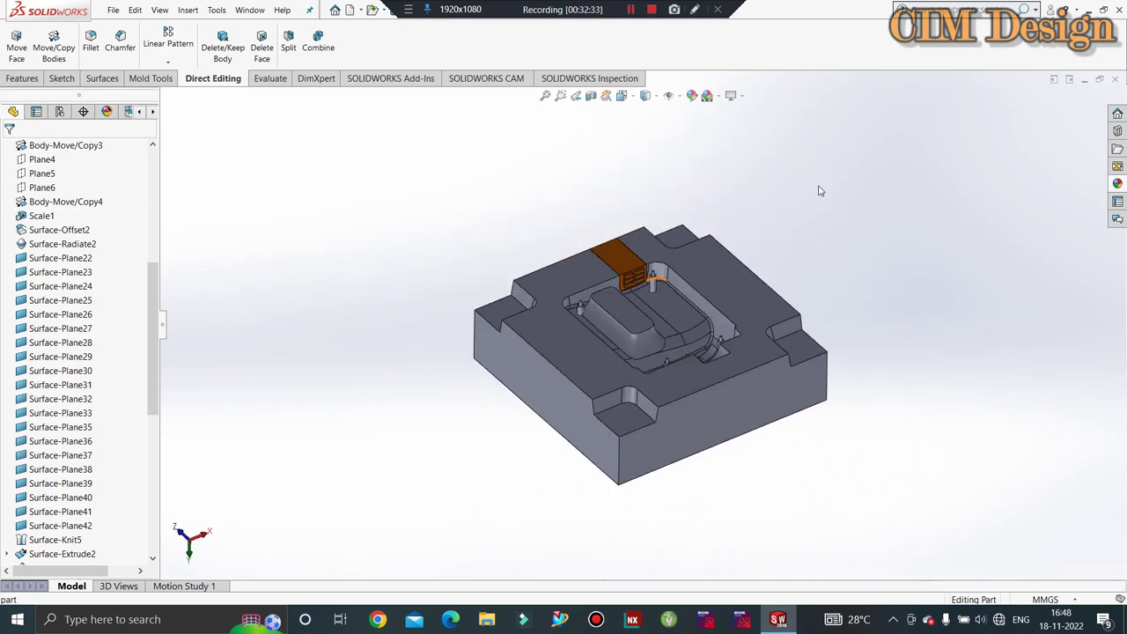
scroll(60, 229, "up", 7)
scroll(60, 229, "up", 1)
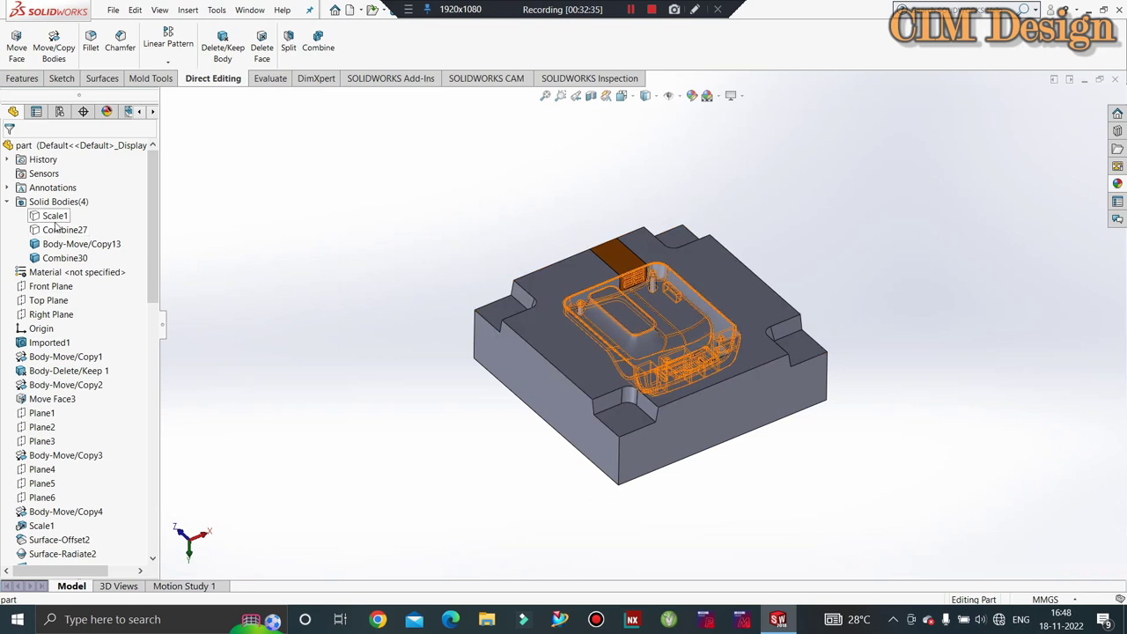
left_click(54, 217)
left_click(57, 231, "ctrl")
right_click(57, 231)
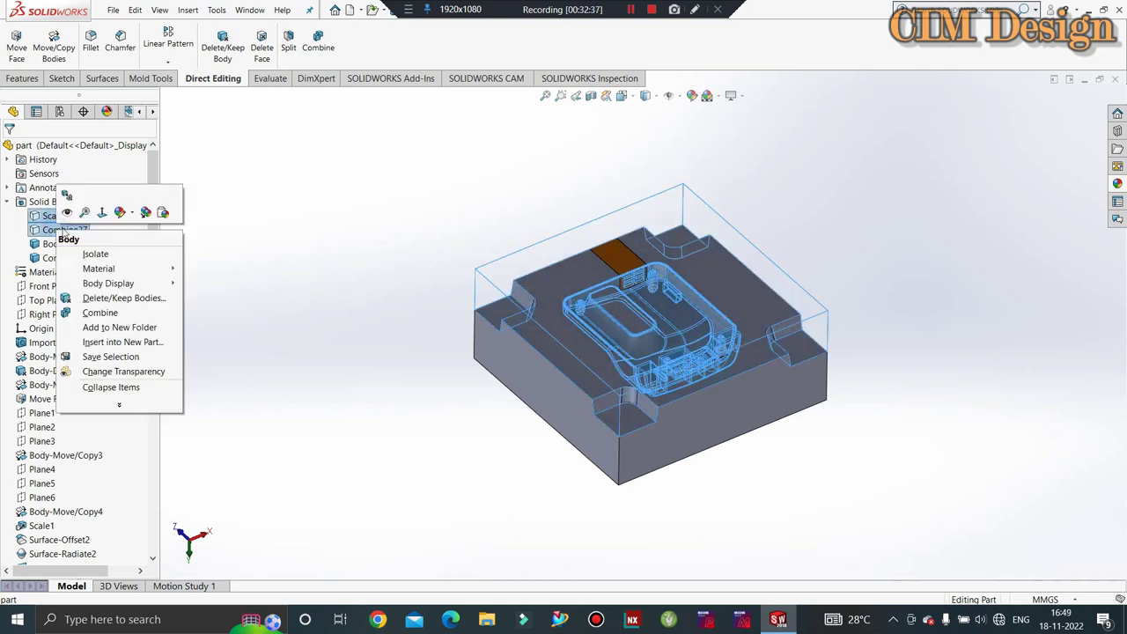
left_click(244, 214)
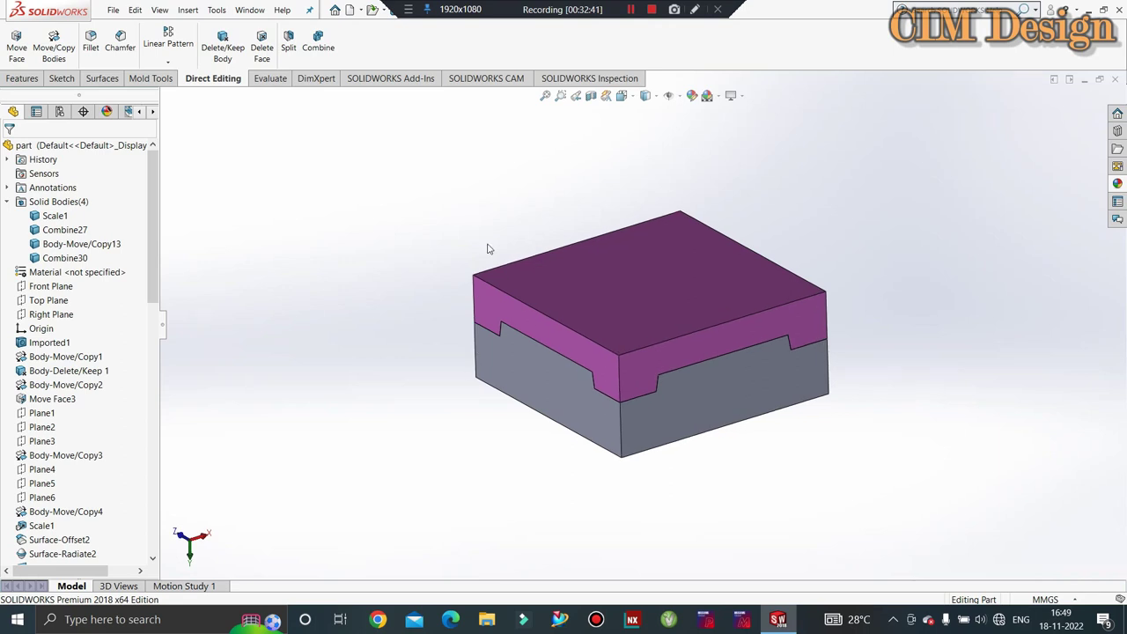
Step: Return to the isometric view and apply Change Transparency to the top plate
key("space")
key("space")
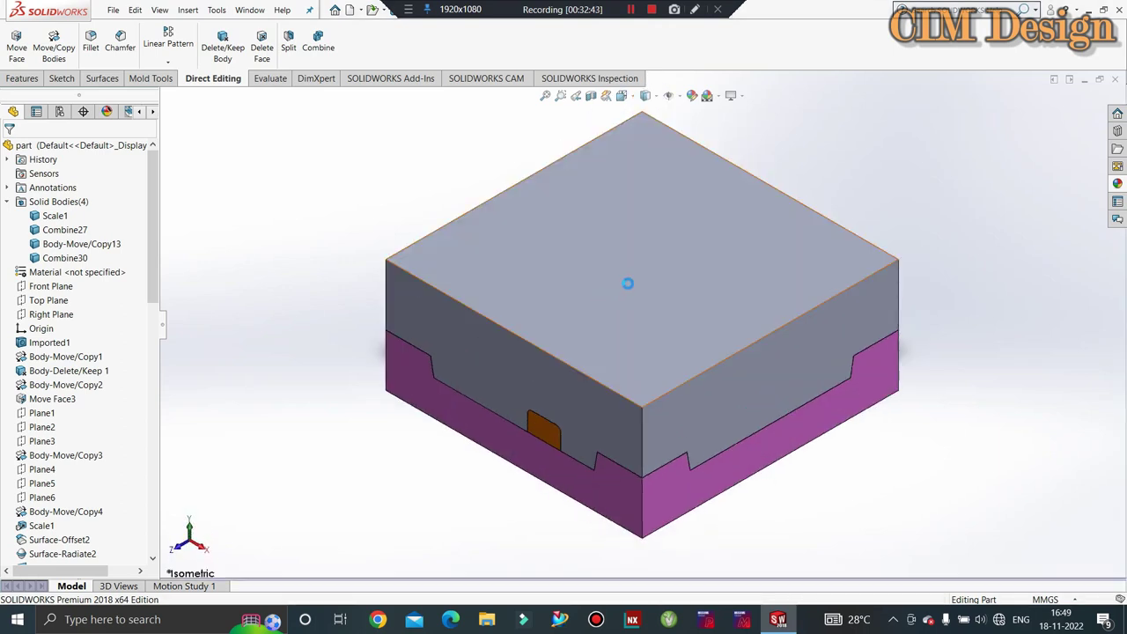
left_click(615, 282)
right_click(614, 280)
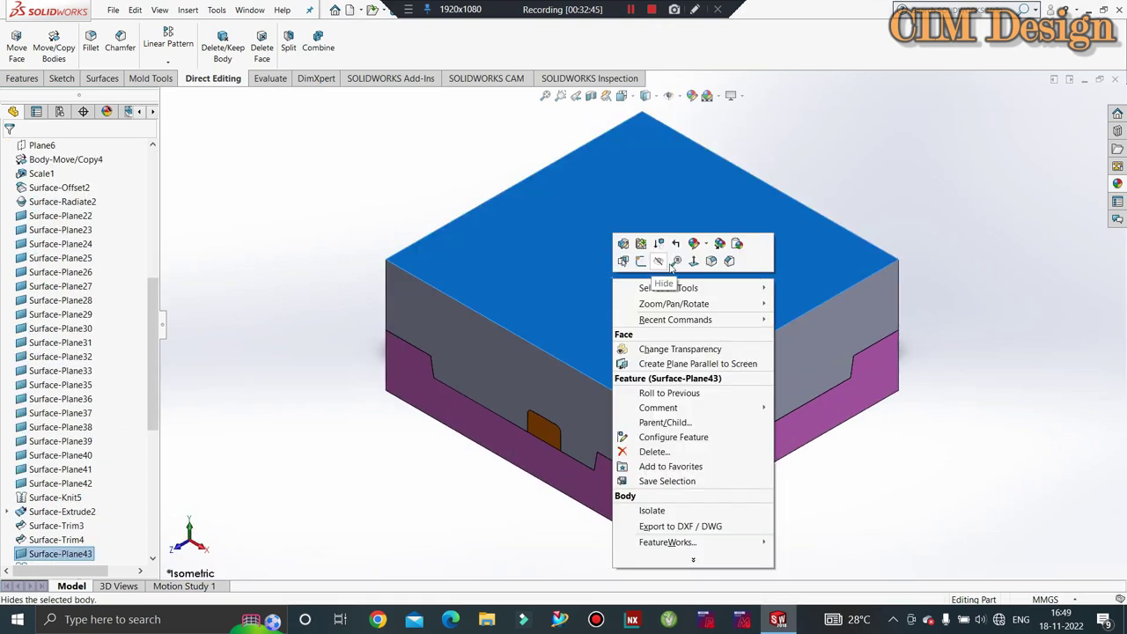
left_click(687, 350)
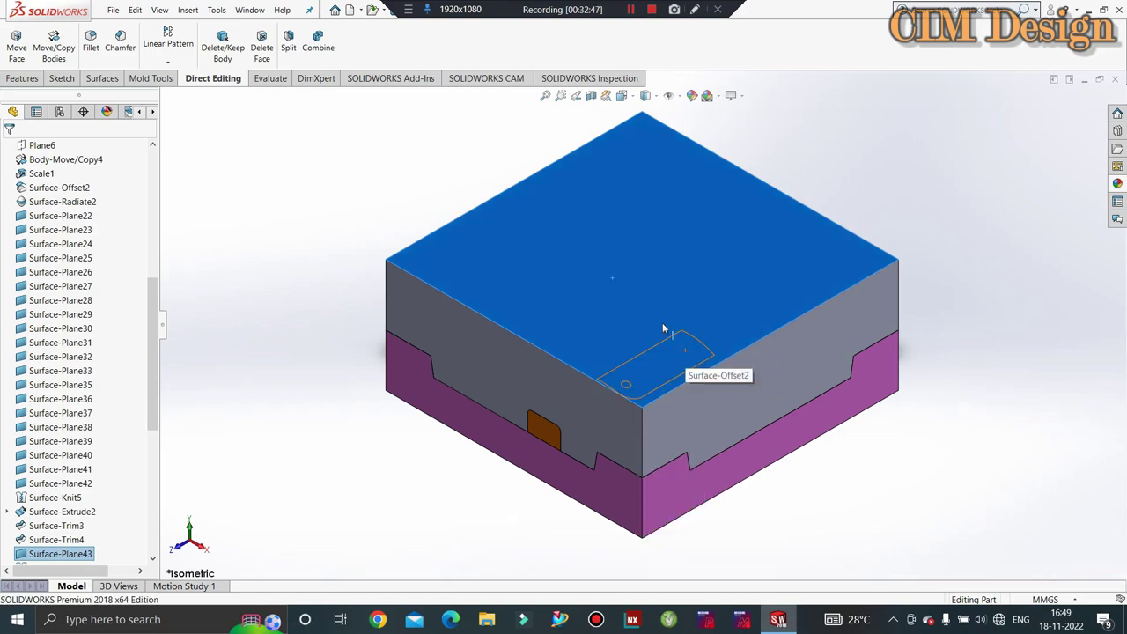
Step: Orbit around the see-through cavity plate to view the molded part seated in the core
mouse_move(340, 179)
middle_mouse_down()
mouse_move(660, 362)
mouse_move(569, 445)
middle_mouse_up()
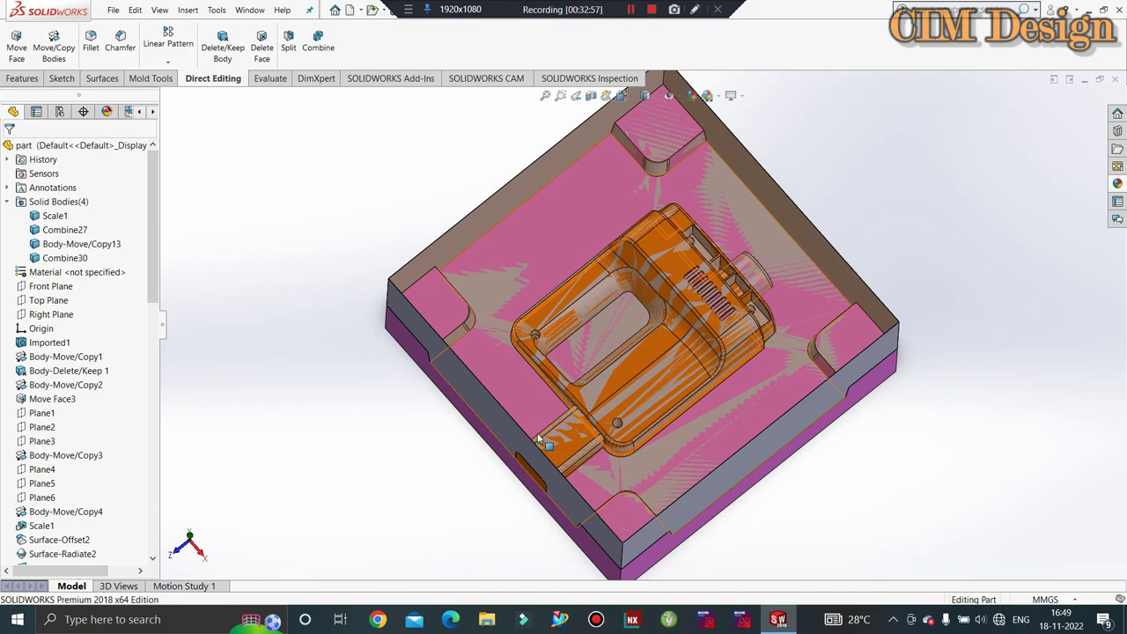
middle_click_drag(564, 423, 773, 268)
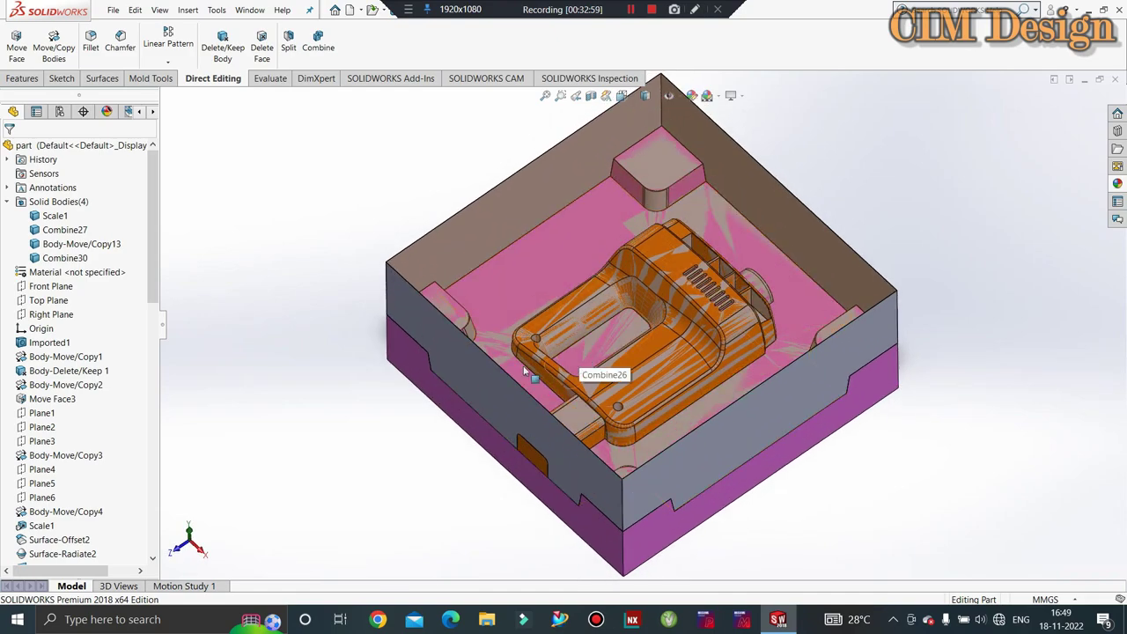
mouse_move(574, 361)
middle_mouse_down()
mouse_move(782, 426)
mouse_move(771, 449)
mouse_move(756, 339)
mouse_move(783, 280)
middle_mouse_up()
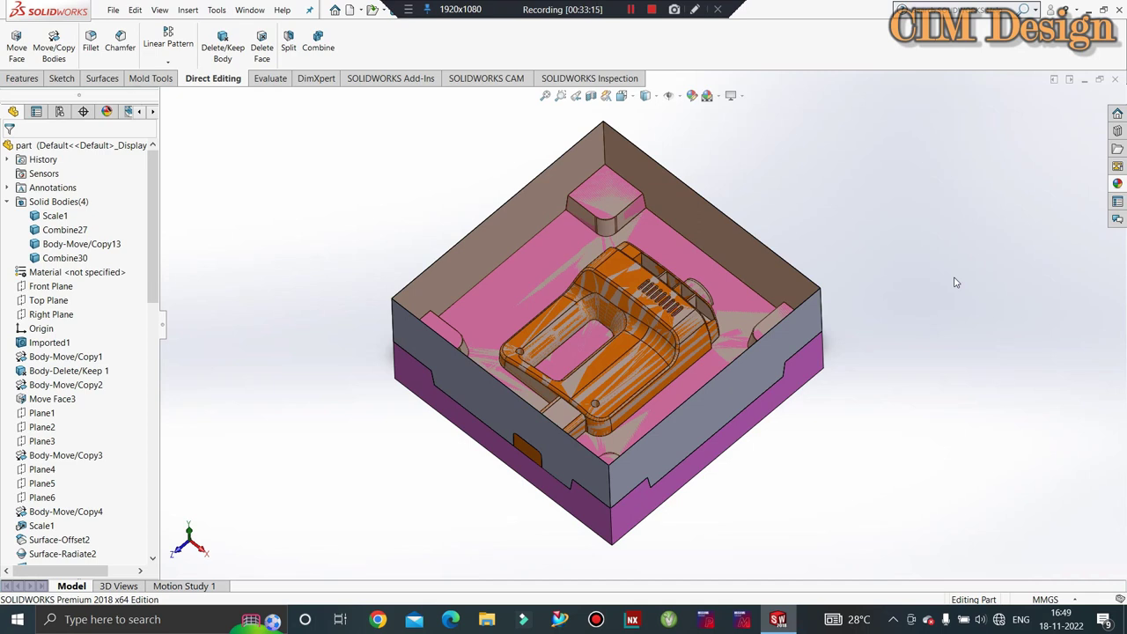
middle_click_drag(825, 385, 776, 268)
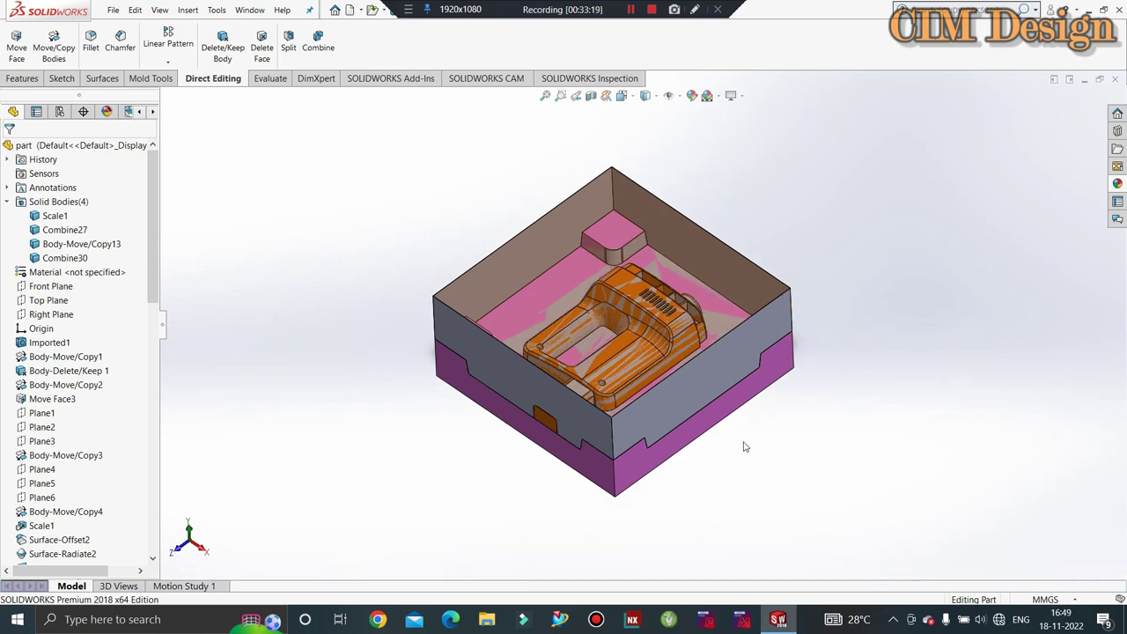